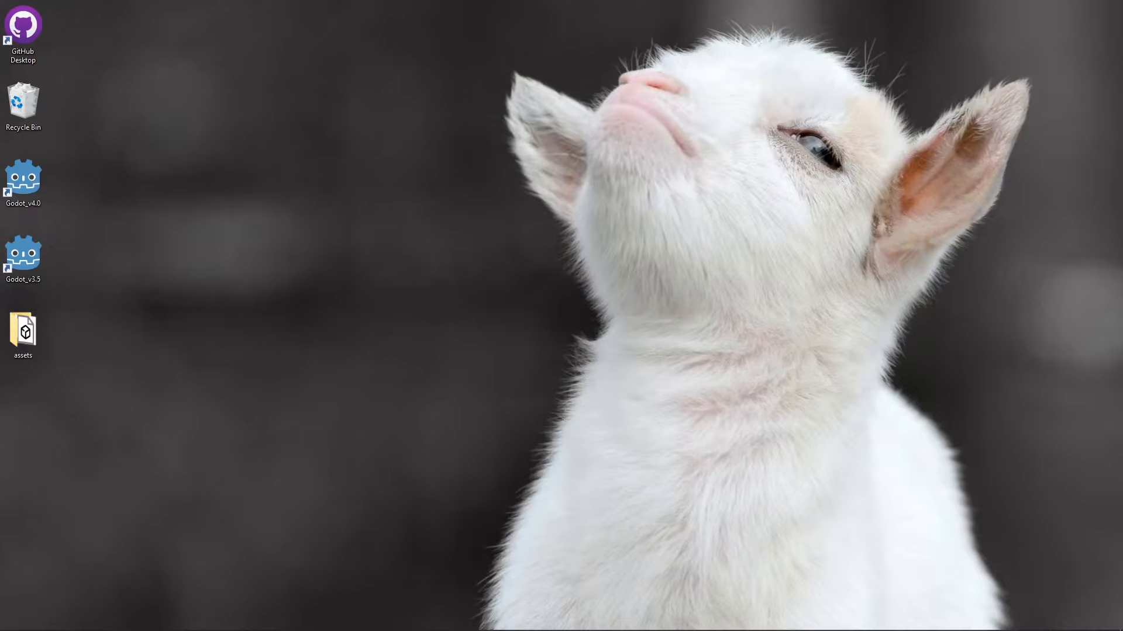
- Open hand.glb in the 3D viewer, inspect the hand model from several angles, and close the viewer
drag(1121, 222, 271, 149)
double_click(262, 218)
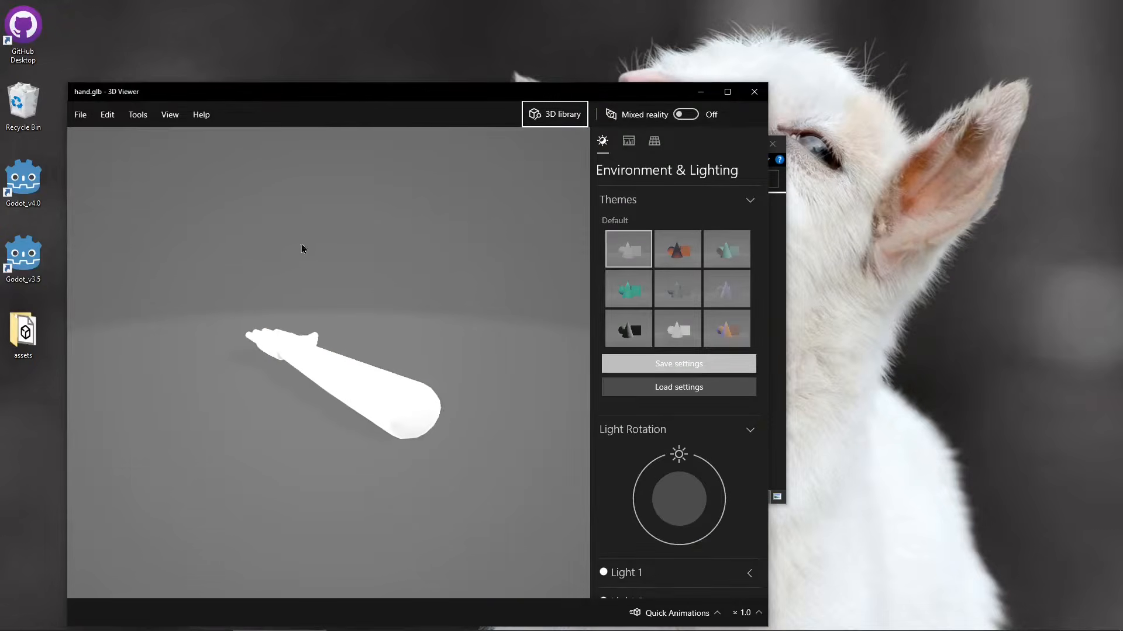
drag(303, 247, 195, 370)
scroll(233, 329, up, 5)
scroll(232, 332, down, 5)
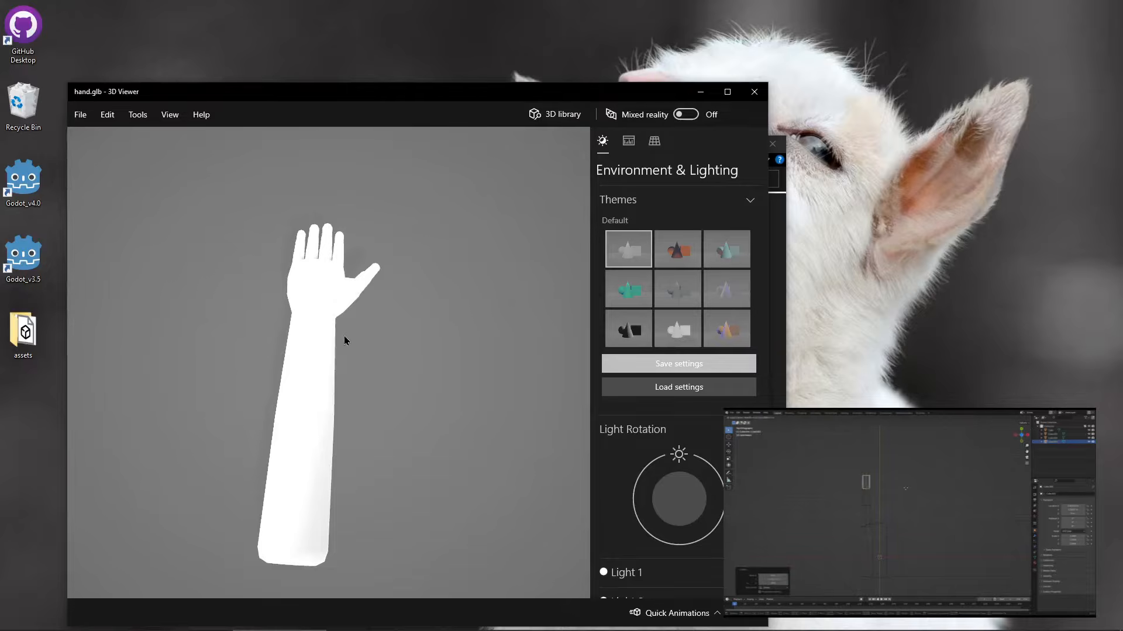
drag(345, 339, 436, 295)
drag(303, 107, 342, 113)
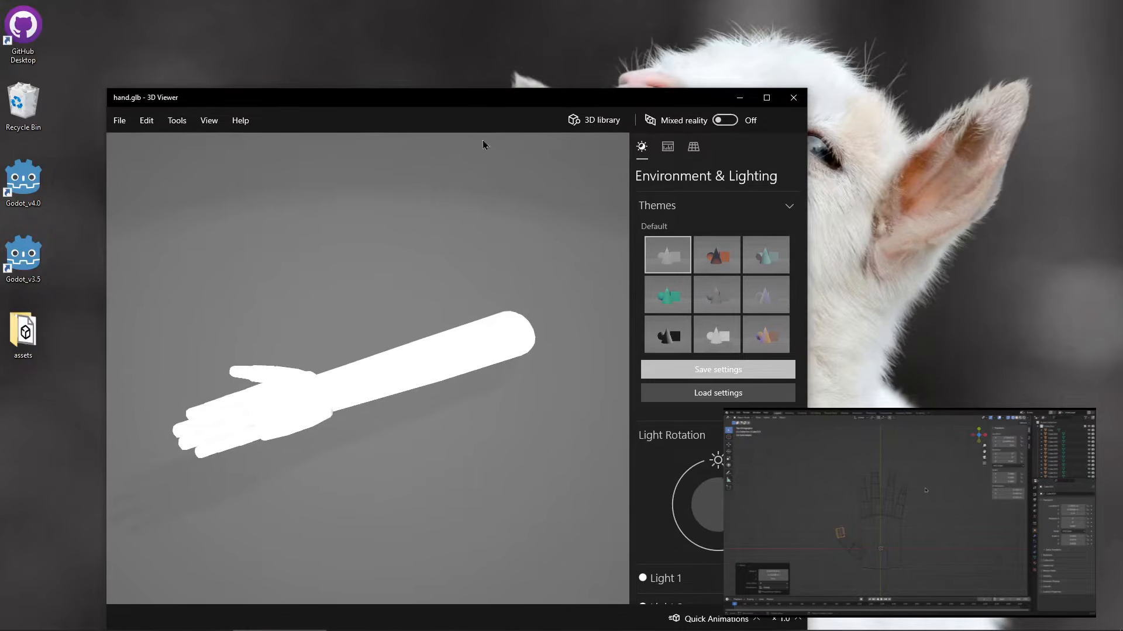
click(793, 98)
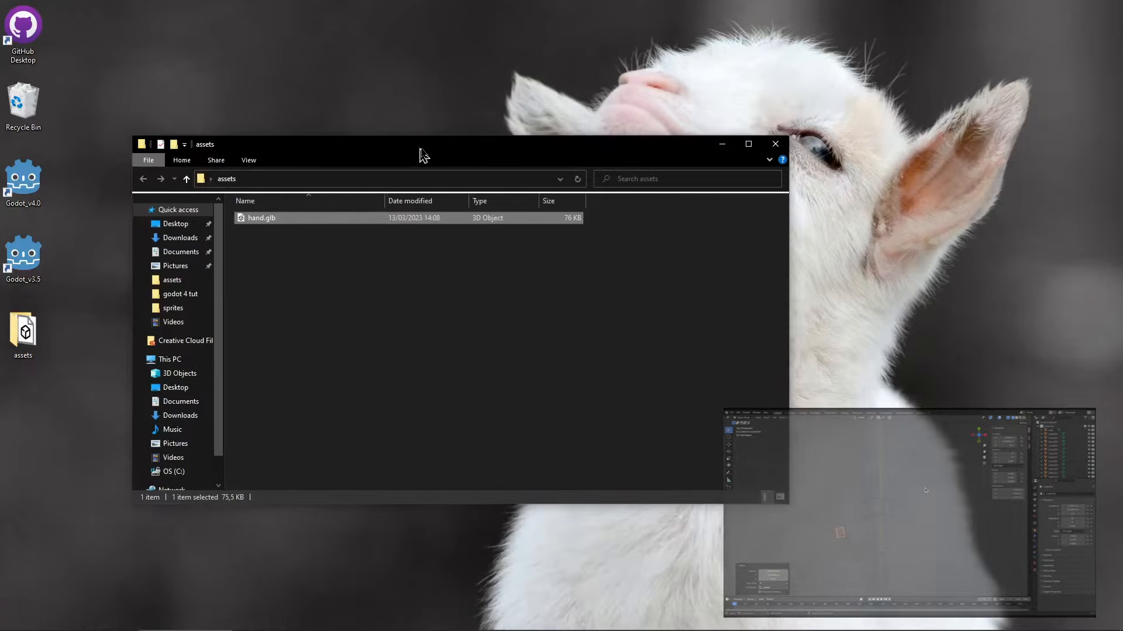
- Switch to the browser's FPS Shotgun page on CGTrader and start its free download
drag(421, 154, 466, 145)
click(91, 628)
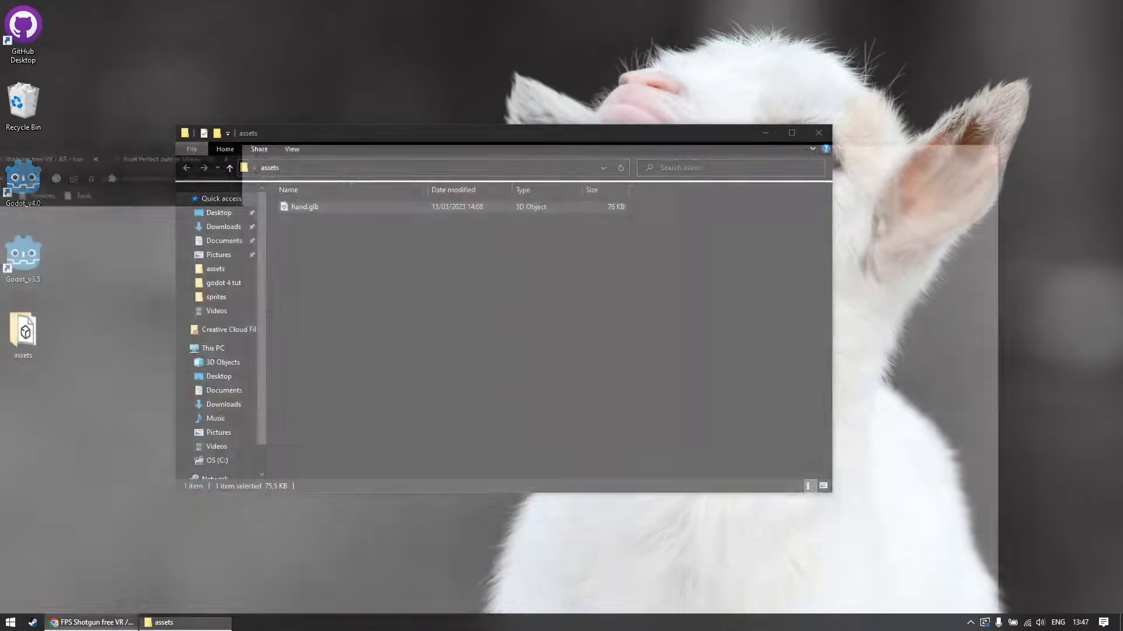
scroll(318, 478, down, 1)
scroll(319, 479, down, 1)
scroll(525, 514, up, 2)
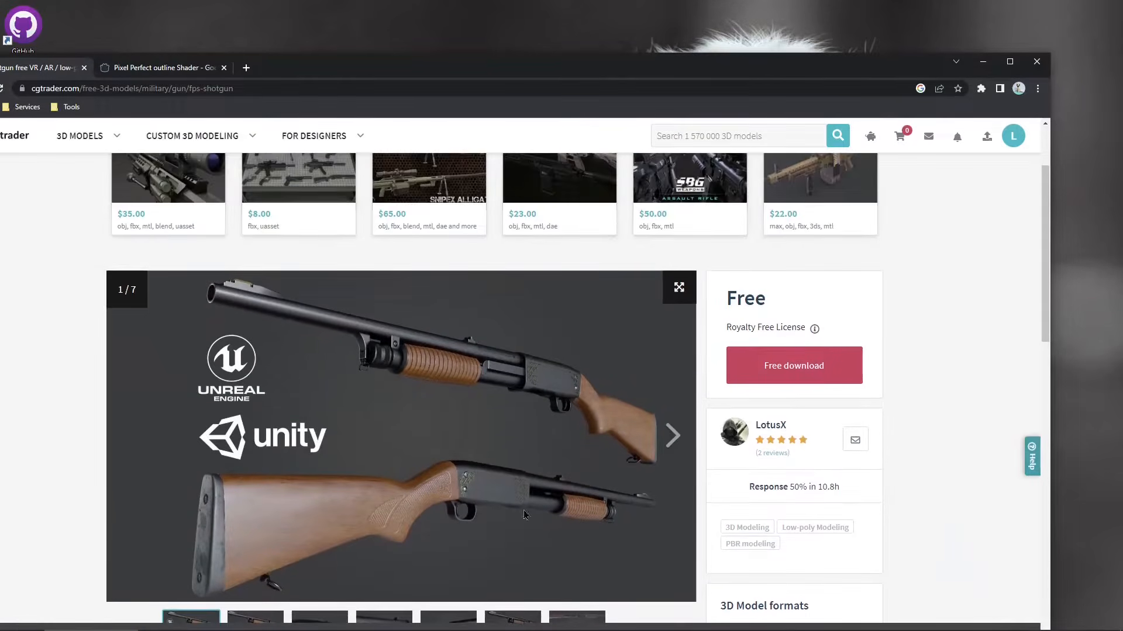
scroll(466, 513, down, 1)
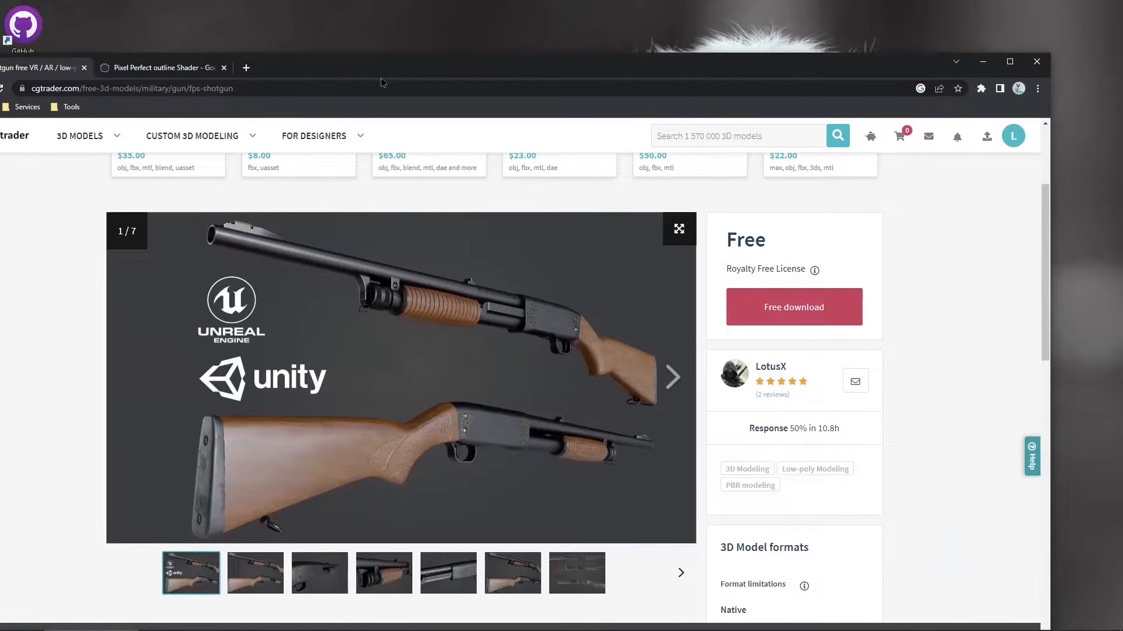
drag(382, 82, 521, 1)
mouse_move(365, 78)
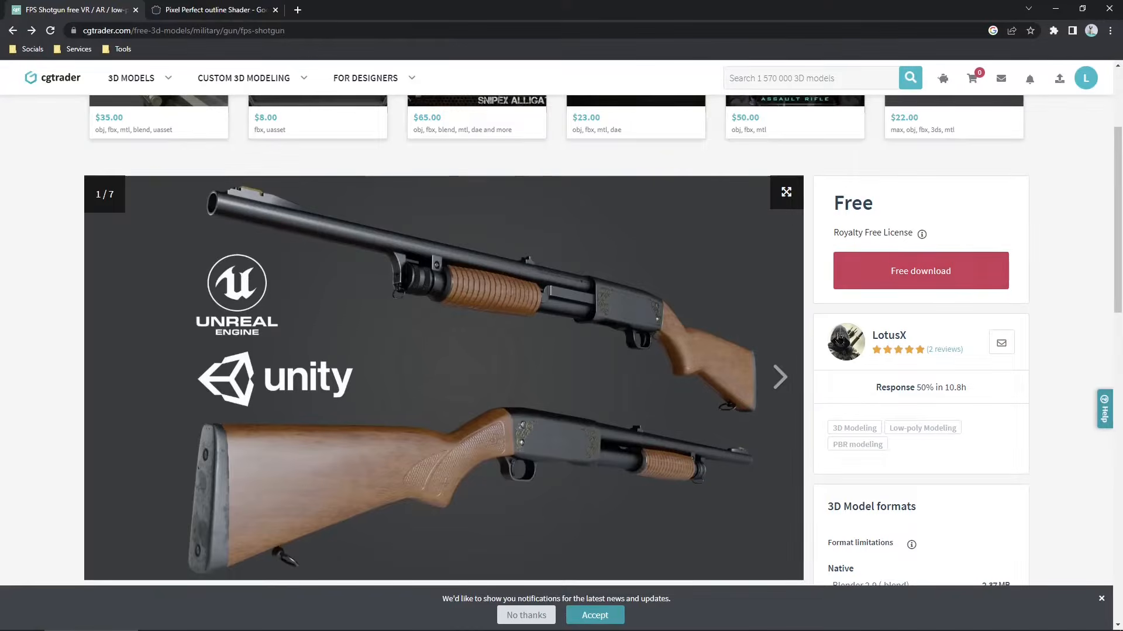
click(912, 272)
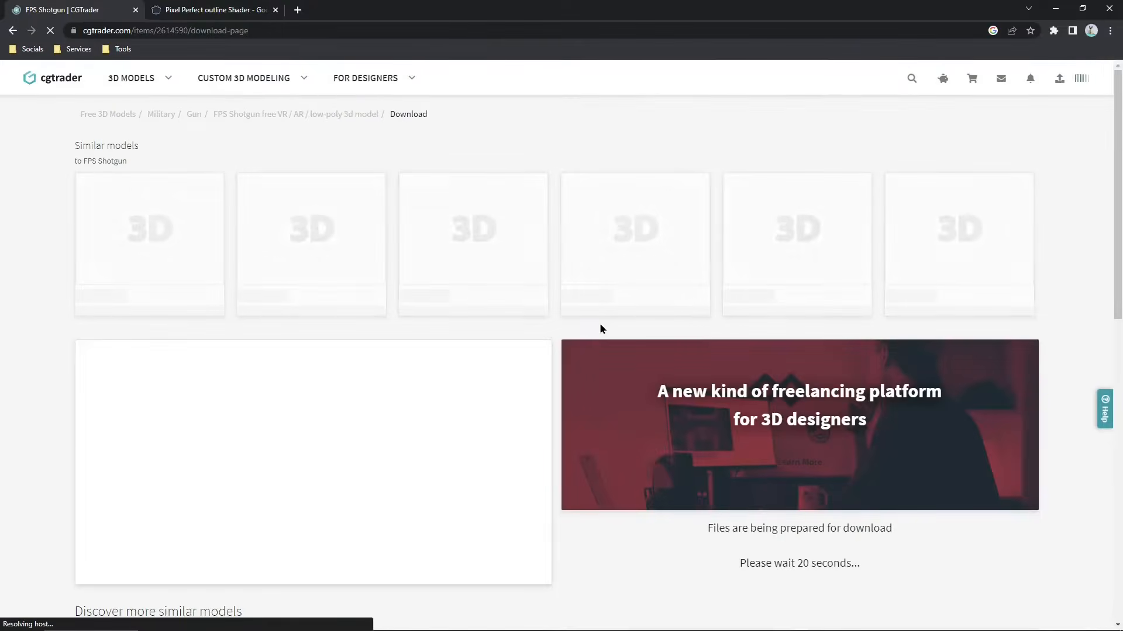
- Review the Pixel Perfect outline Shader page and its shader code, then return to the CGTrader download tab
scroll(528, 476, down, 2)
drag(885, 456, 742, 453)
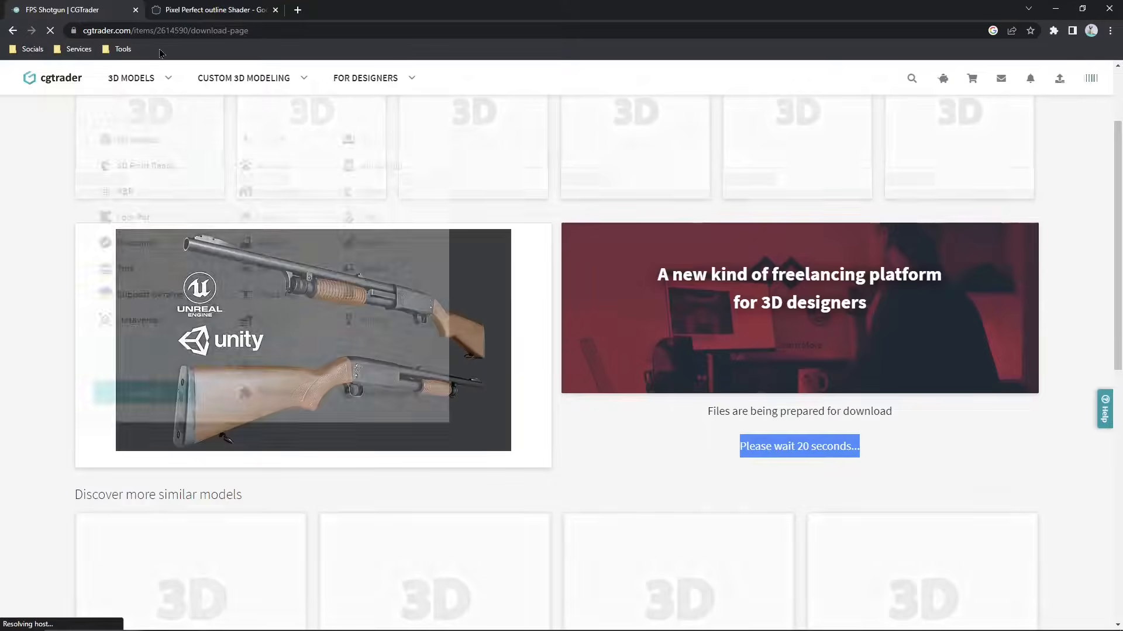
click(173, 12)
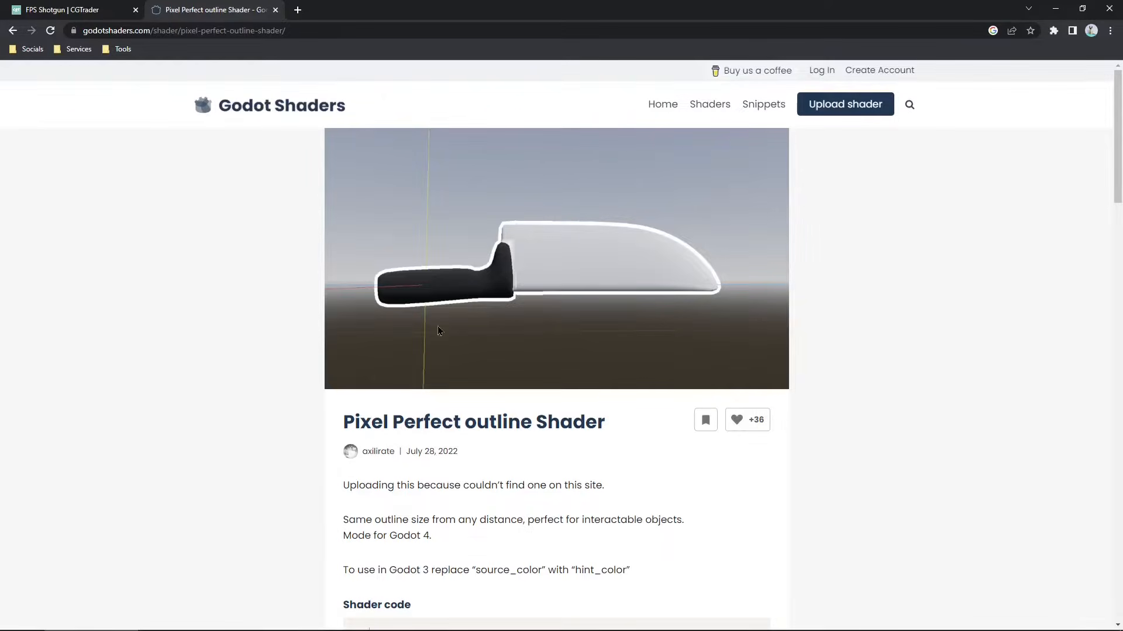
scroll(521, 429, down, 3)
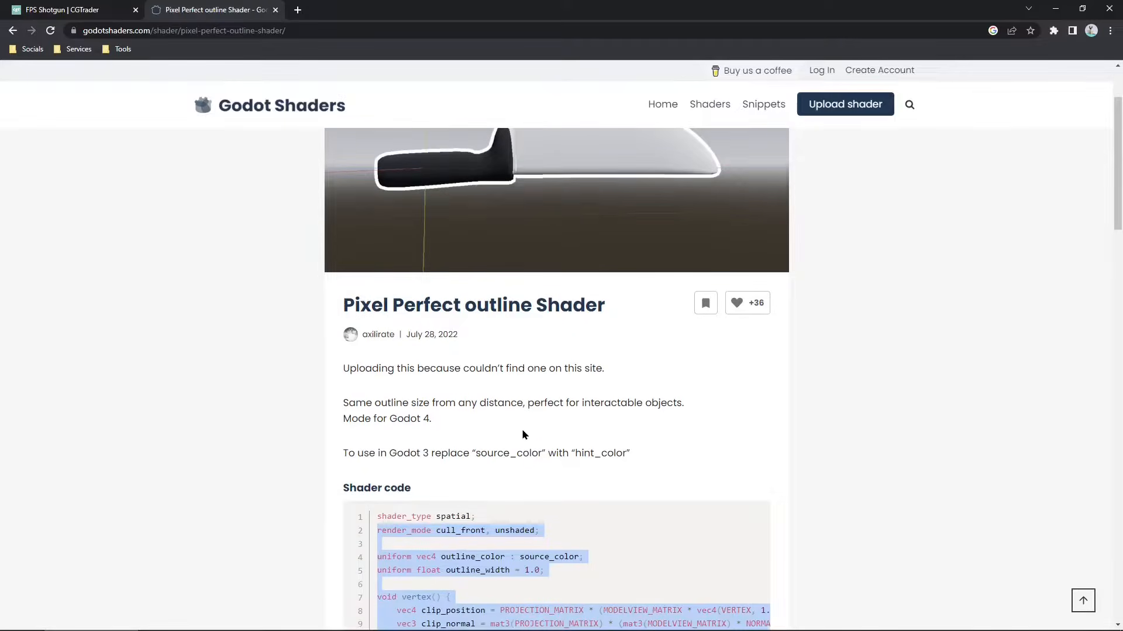
scroll(521, 429, down, 4)
click(479, 434)
drag(403, 522, 368, 222)
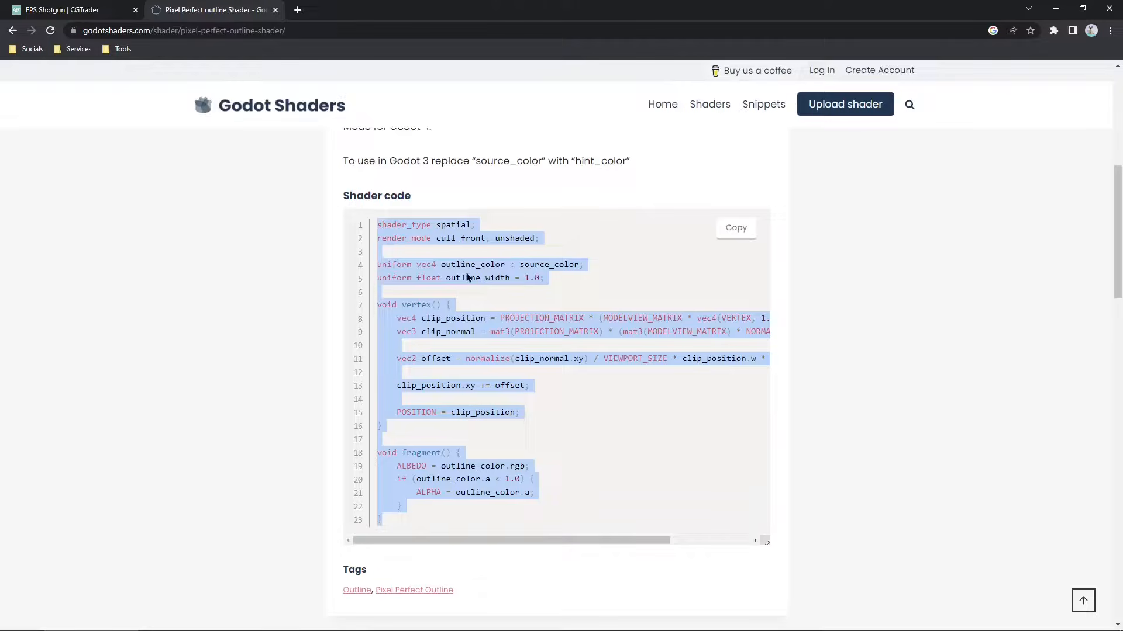
scroll(507, 300, up, 3)
scroll(534, 351, down, 3)
click(62, 9)
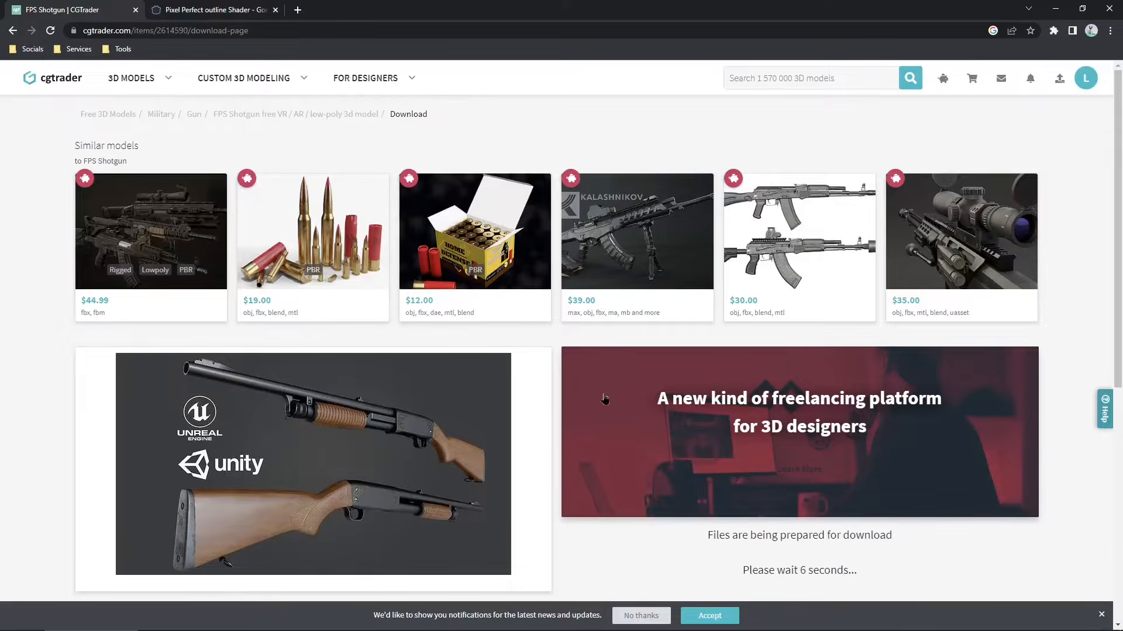
- Download the Shotgun_Model.blend and Textures.zip files from the model's file list
scroll(604, 399, down, 2)
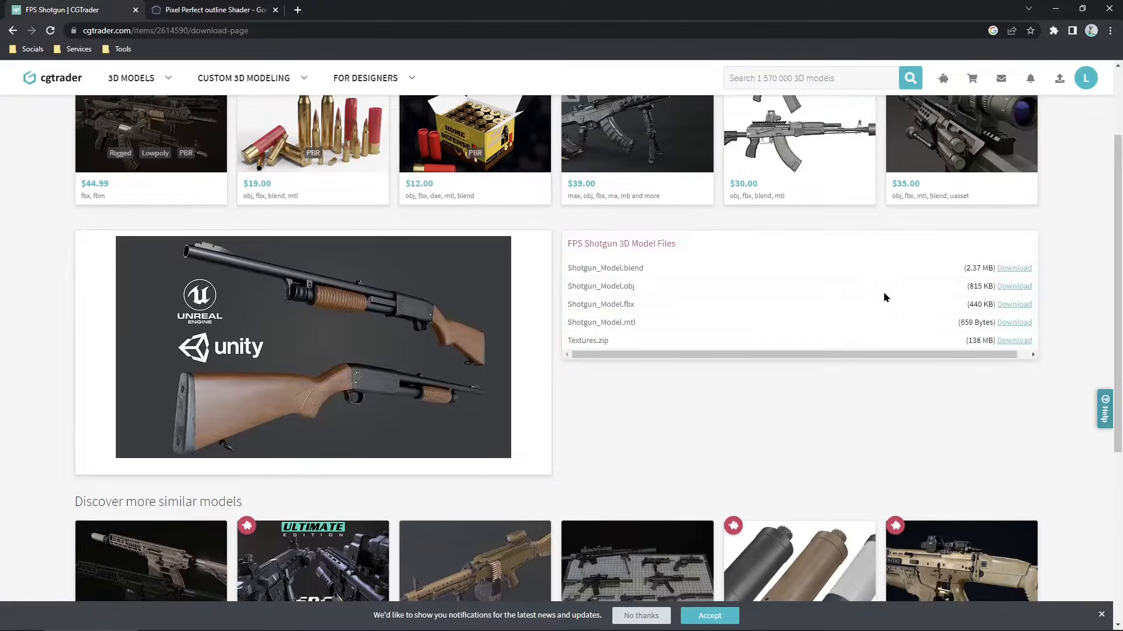
click(1014, 273)
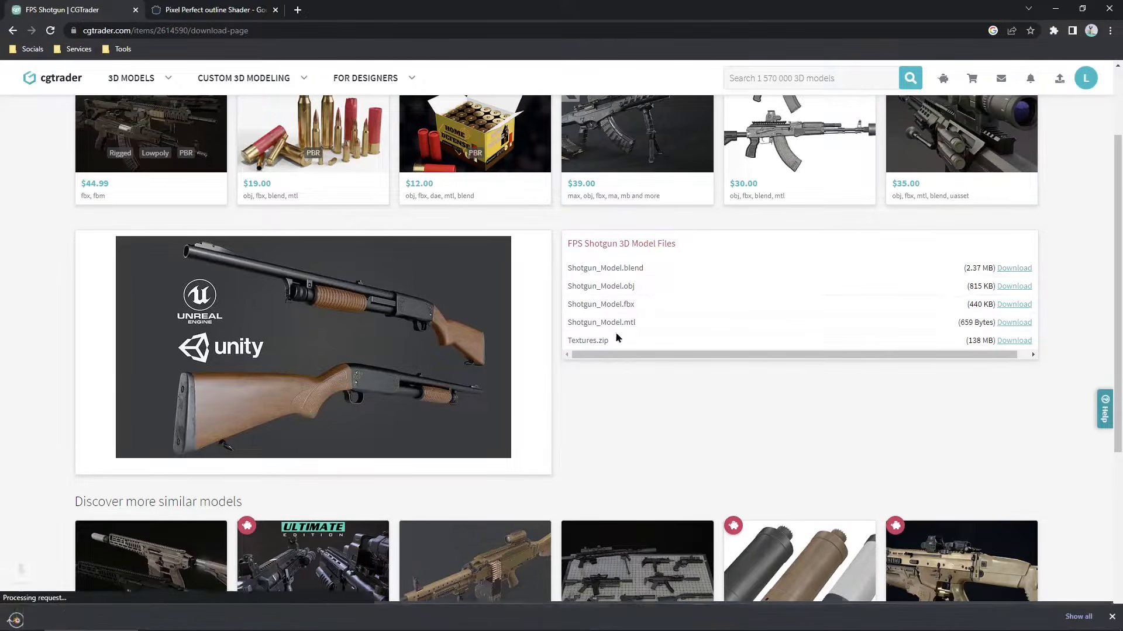
double_click(566, 343)
click(1002, 345)
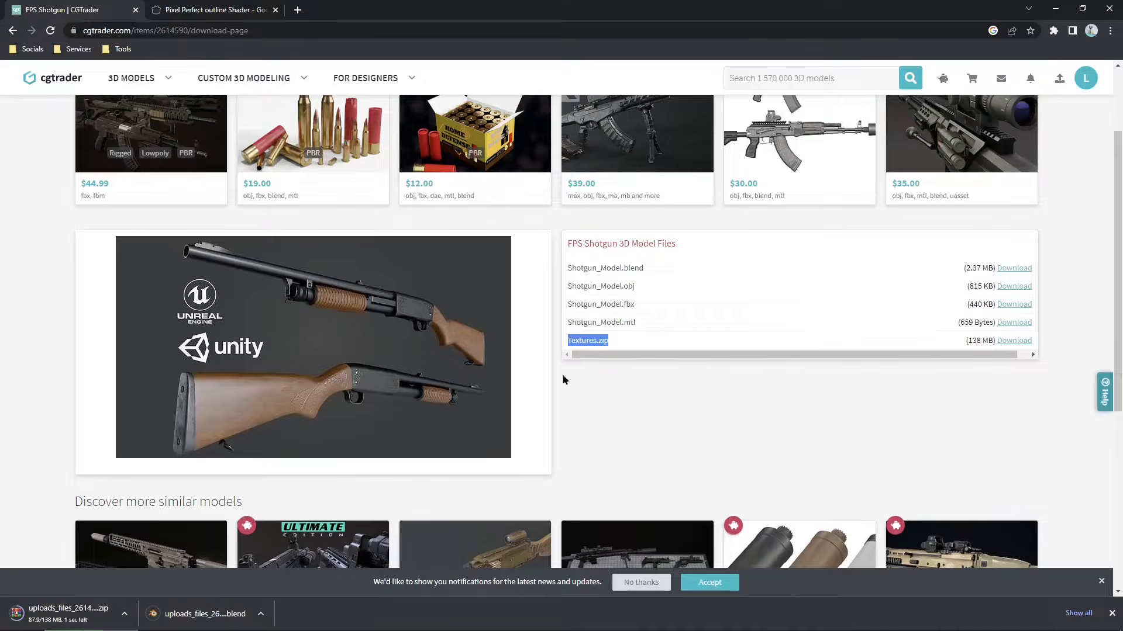
click(987, 340)
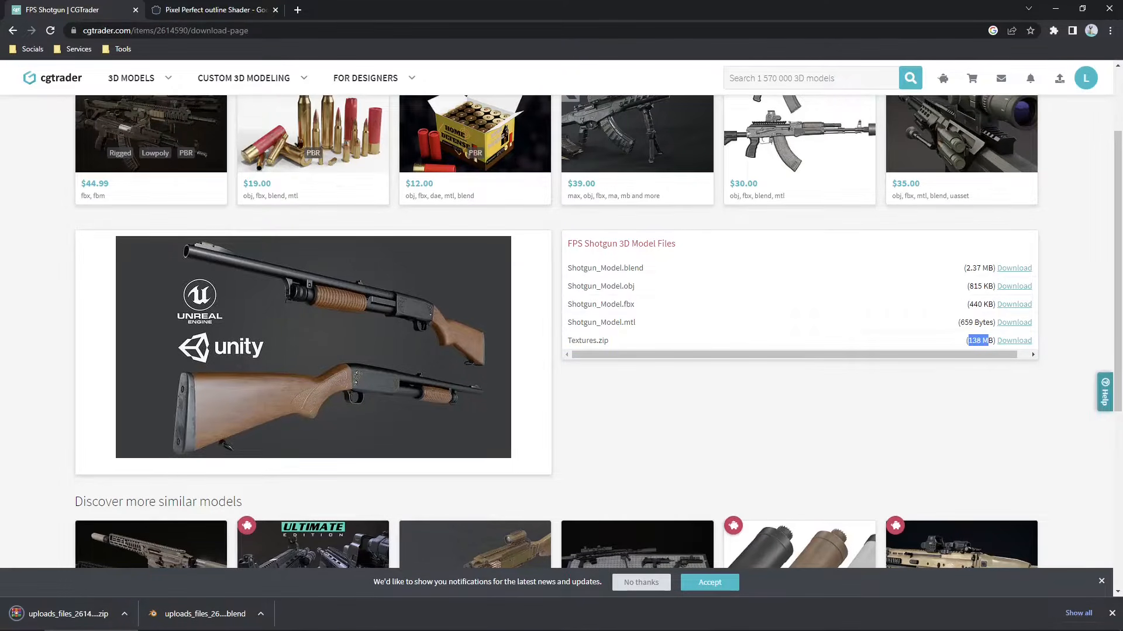
- Open the downloaded Shotgun_Model.blend in Blender and select an object in the viewport
click(199, 614)
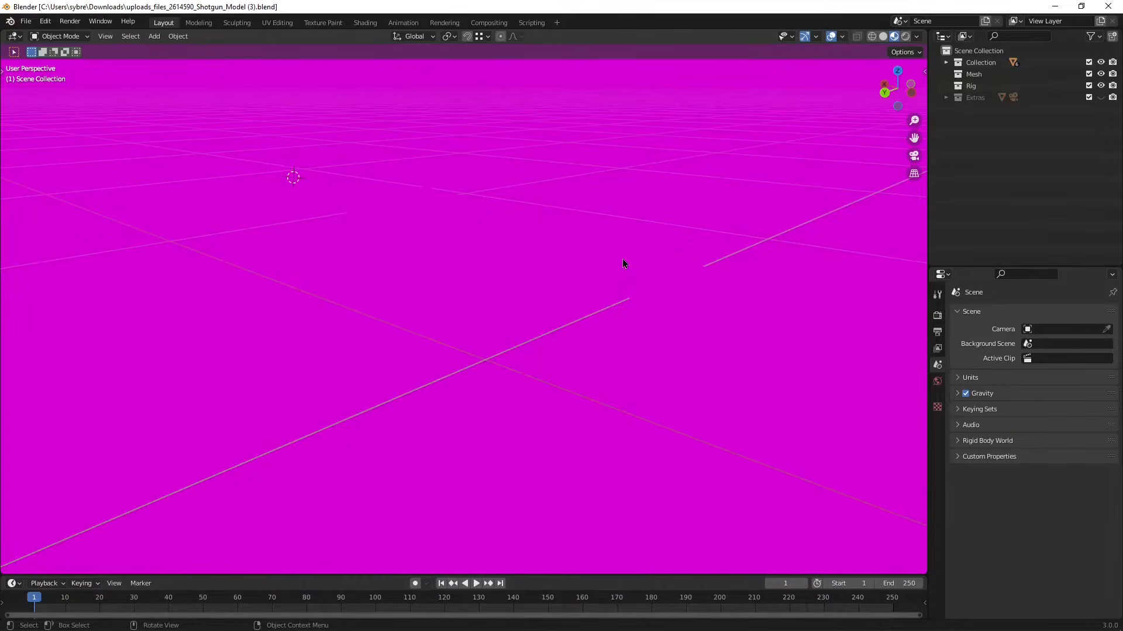
middle_drag(623, 260, 393, 250)
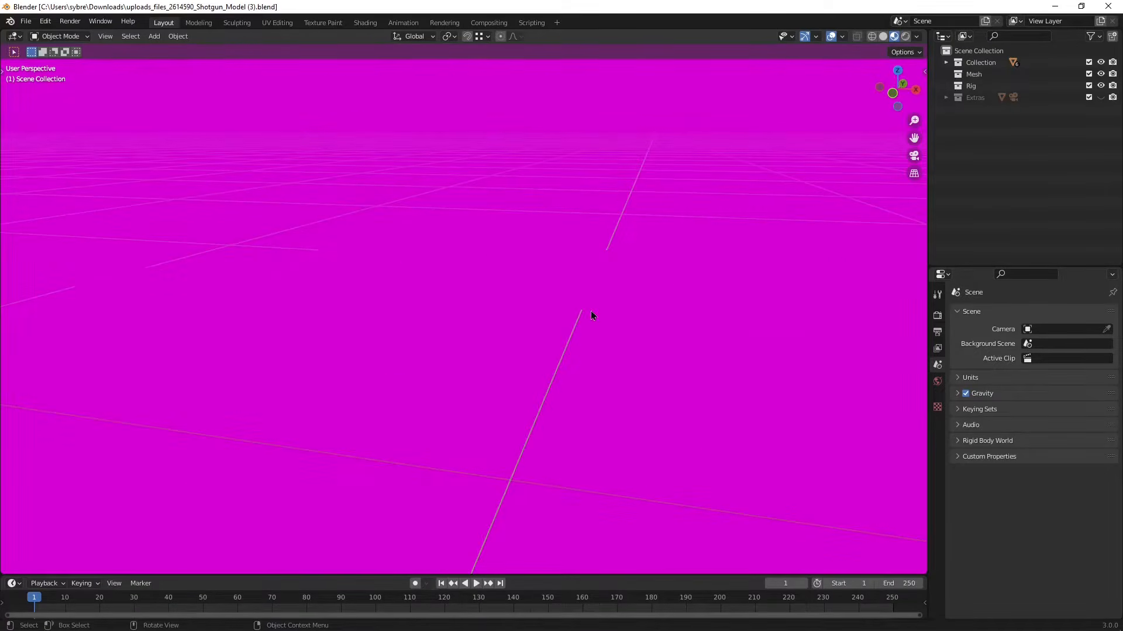
scroll(661, 313, down, 3)
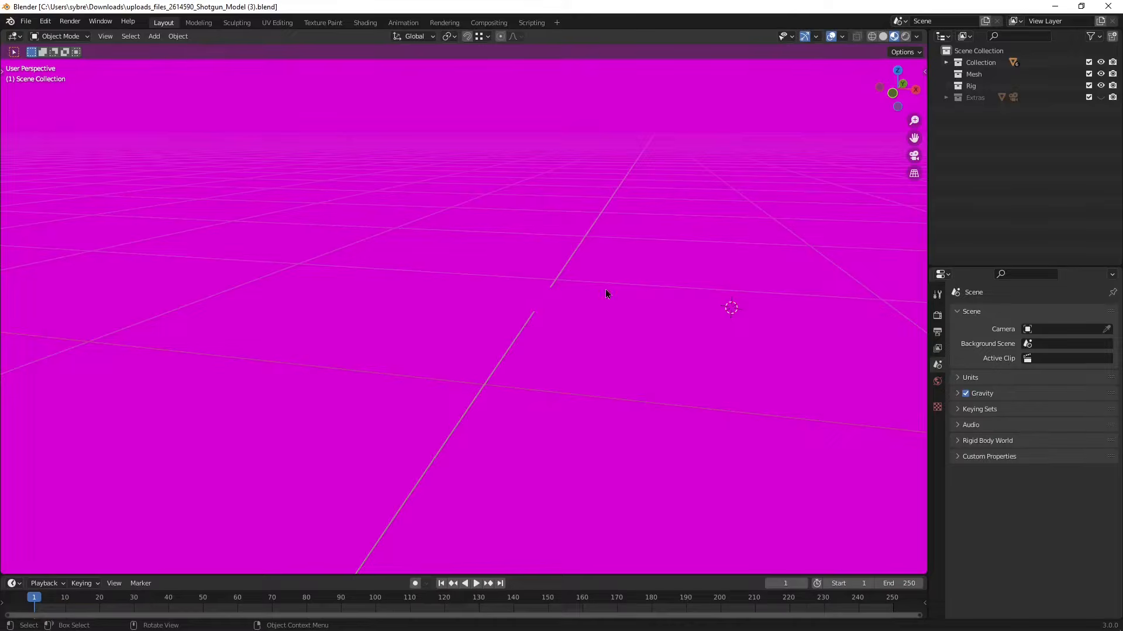
click(563, 300)
click(364, 209)
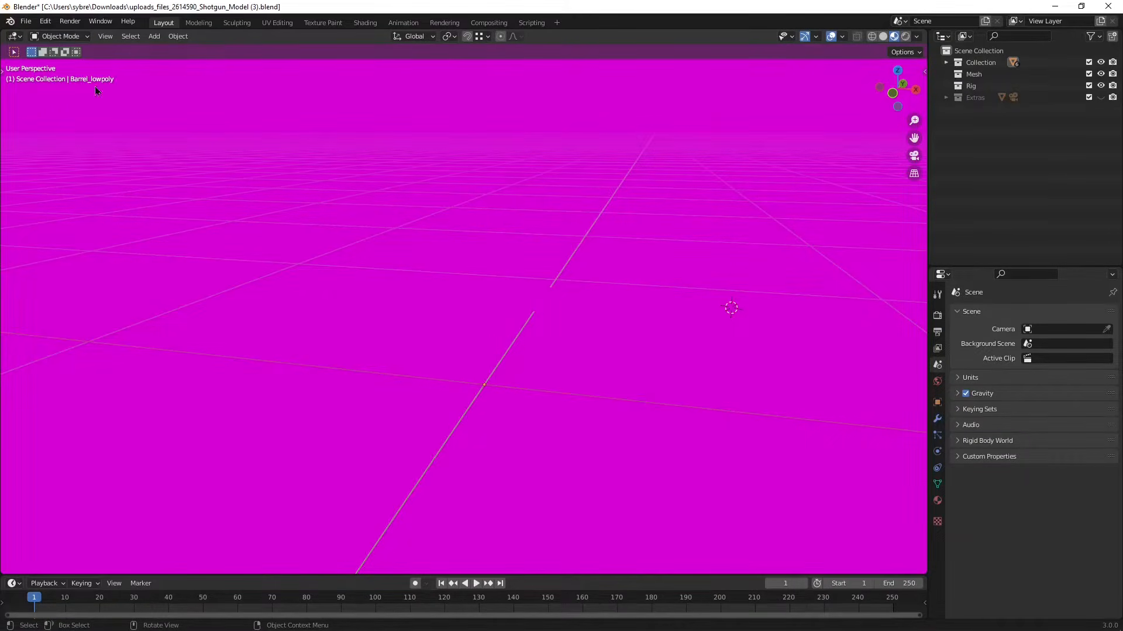
- Export the scene as glTF 2.0 binary into the Desktop assets folder named shotgun_model.glb
click(19, 23)
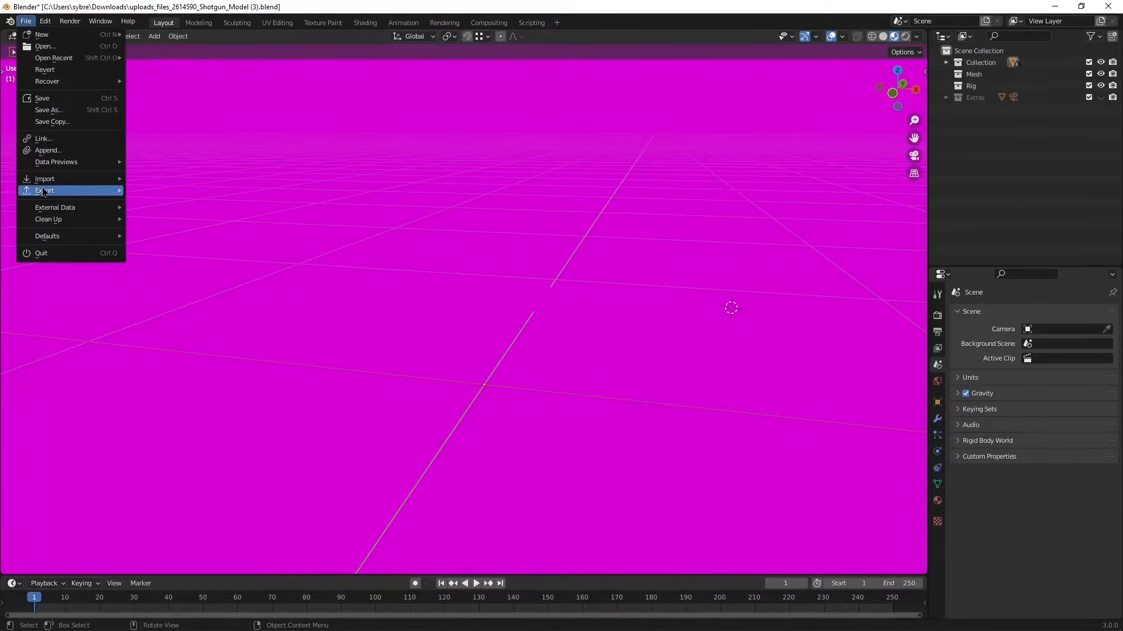
mouse_move(44, 192)
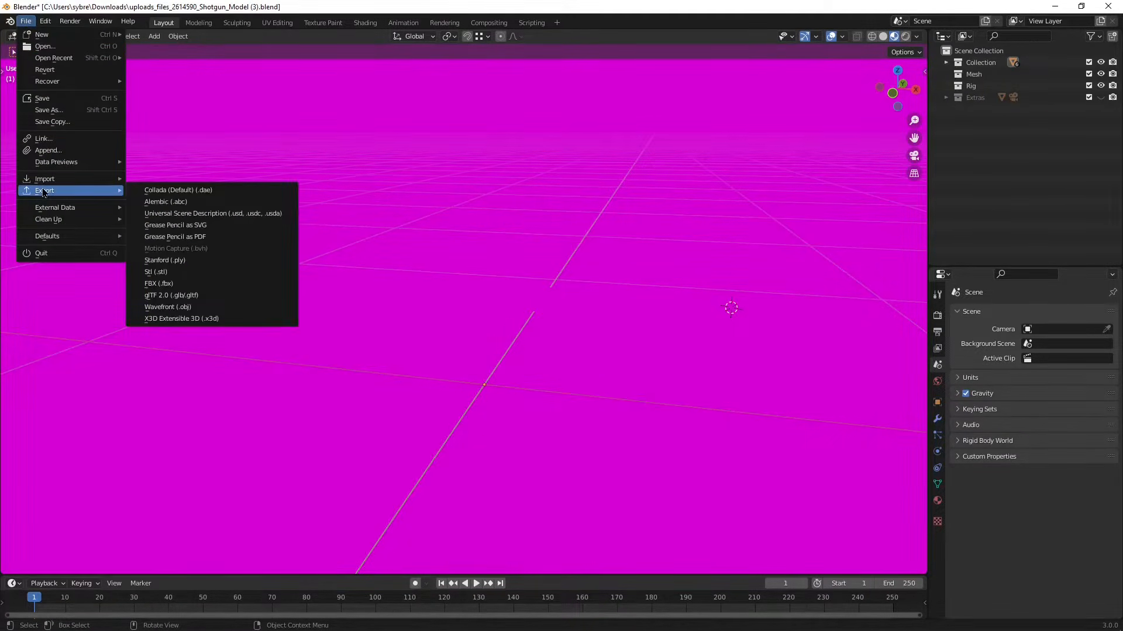
click(170, 296)
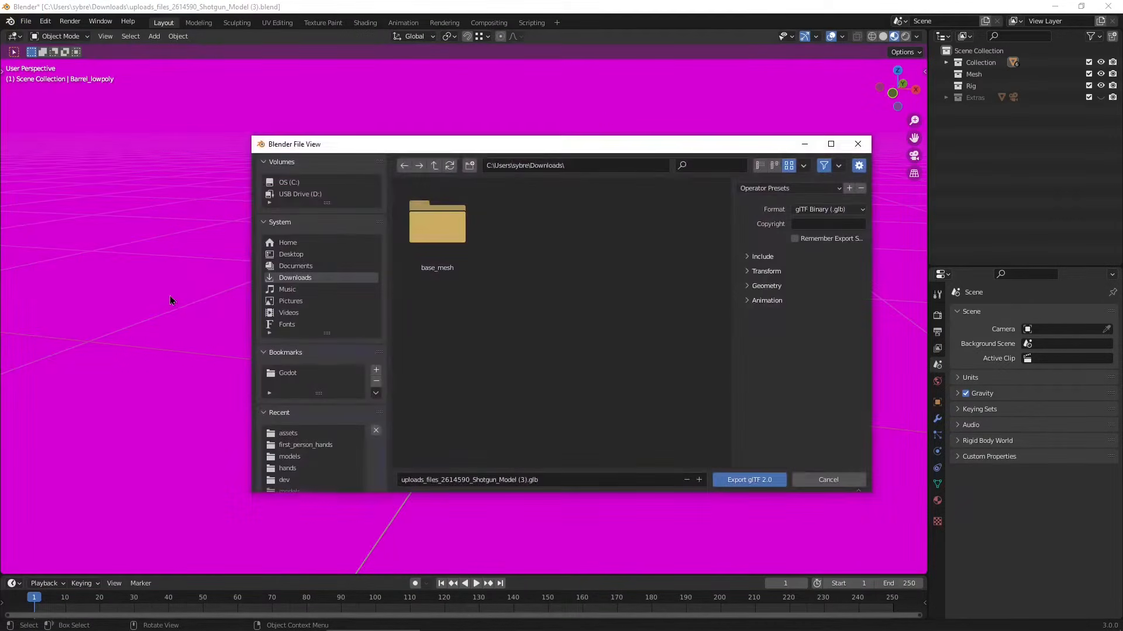
click(287, 258)
double_click(601, 327)
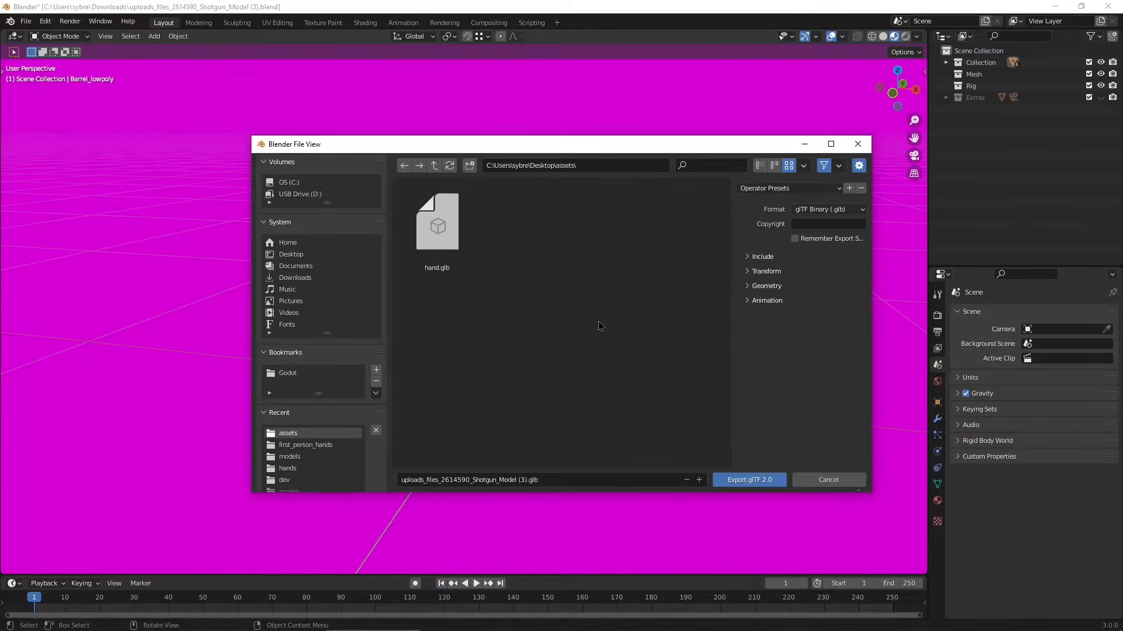
drag(599, 323, 437, 234)
click(577, 307)
click(482, 477)
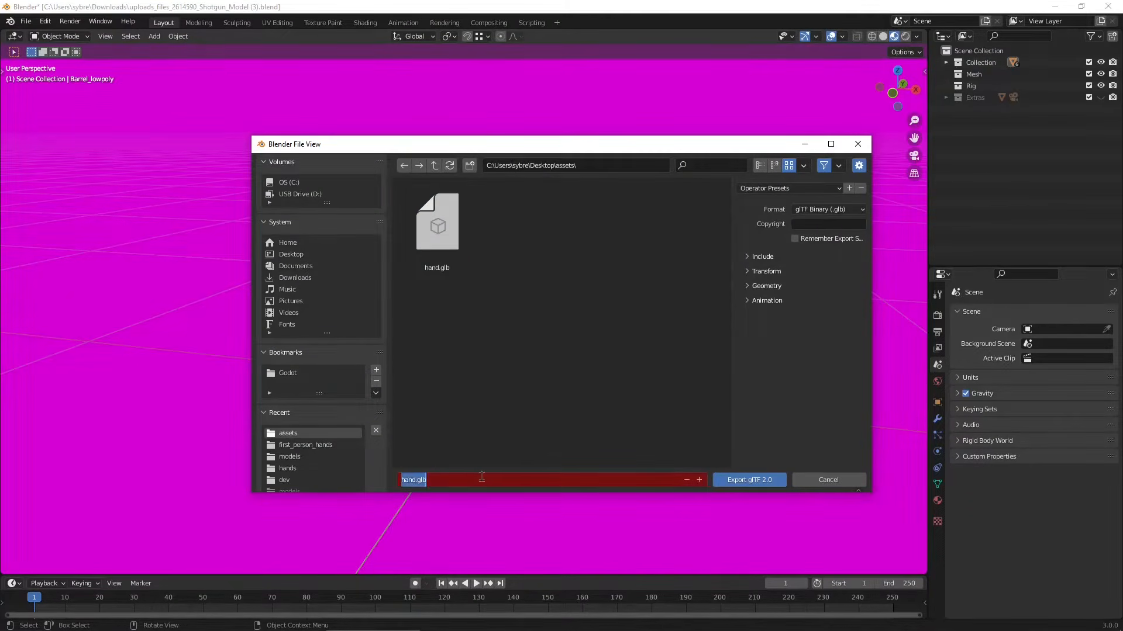
text(shotgun_mode)
click(749, 479)
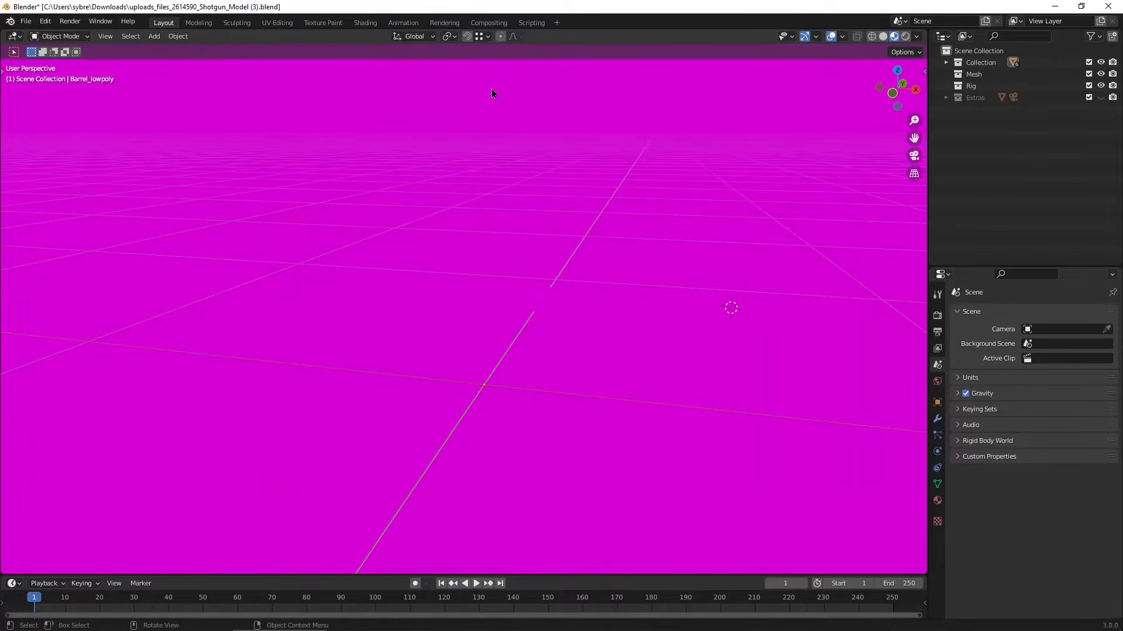
- Close Blender without saving changes and bring the assets folder window forward
click(1108, 6)
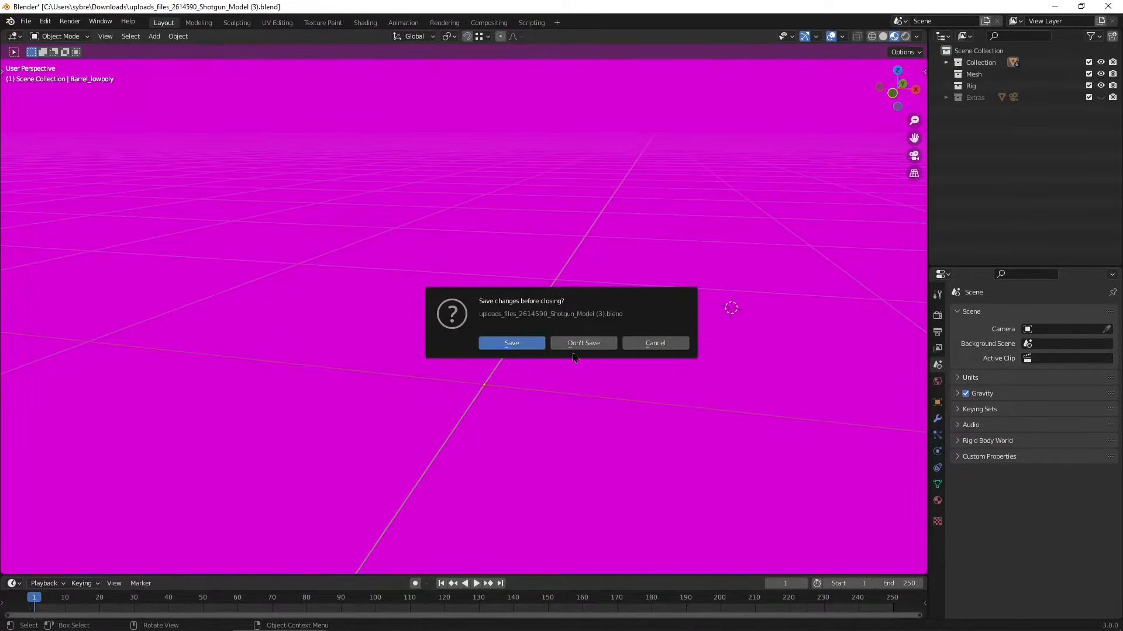
click(590, 348)
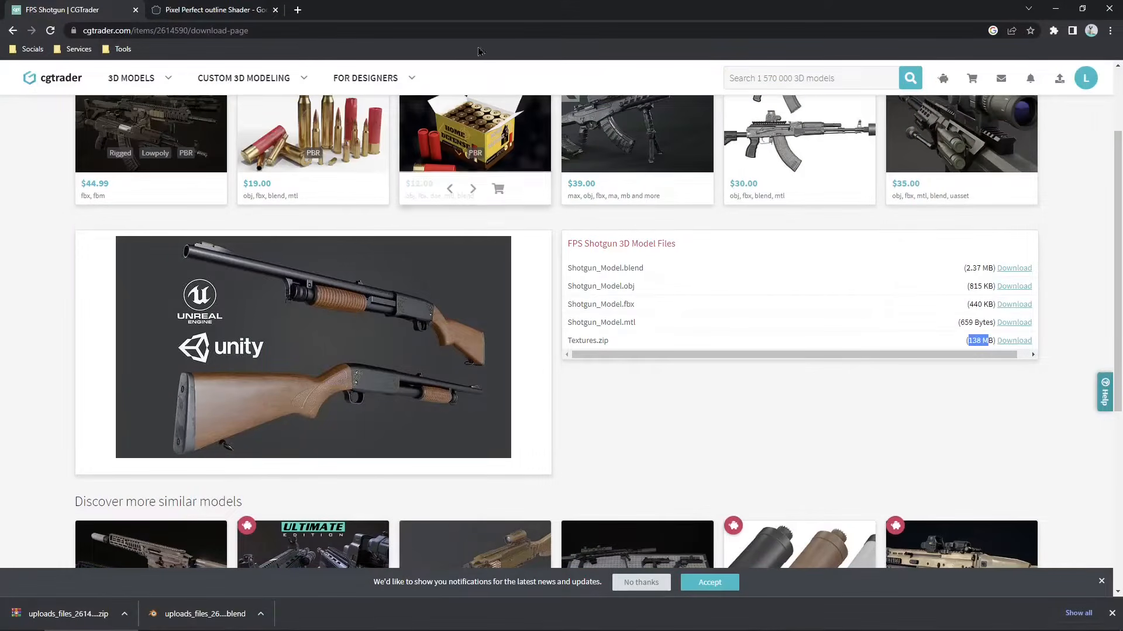
drag(447, 7, 884, 83)
click(393, 127)
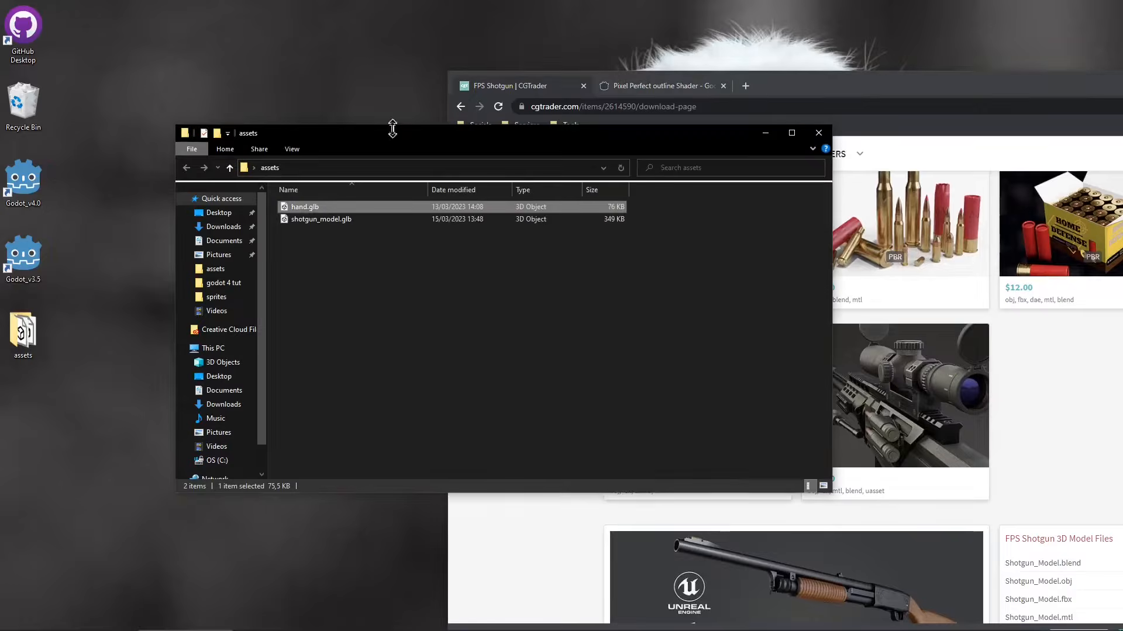
- Create a new folder named shotgun_textures in the assets folder and open it
right_click(331, 252)
mouse_move(368, 487)
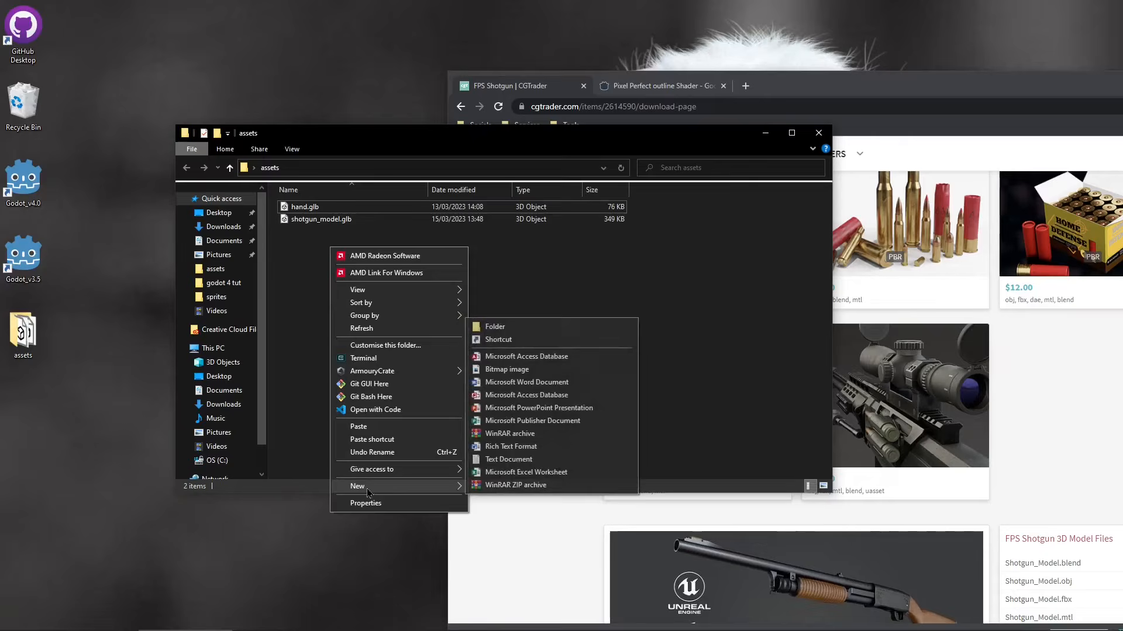
click(587, 332)
text(shotgun_textures)
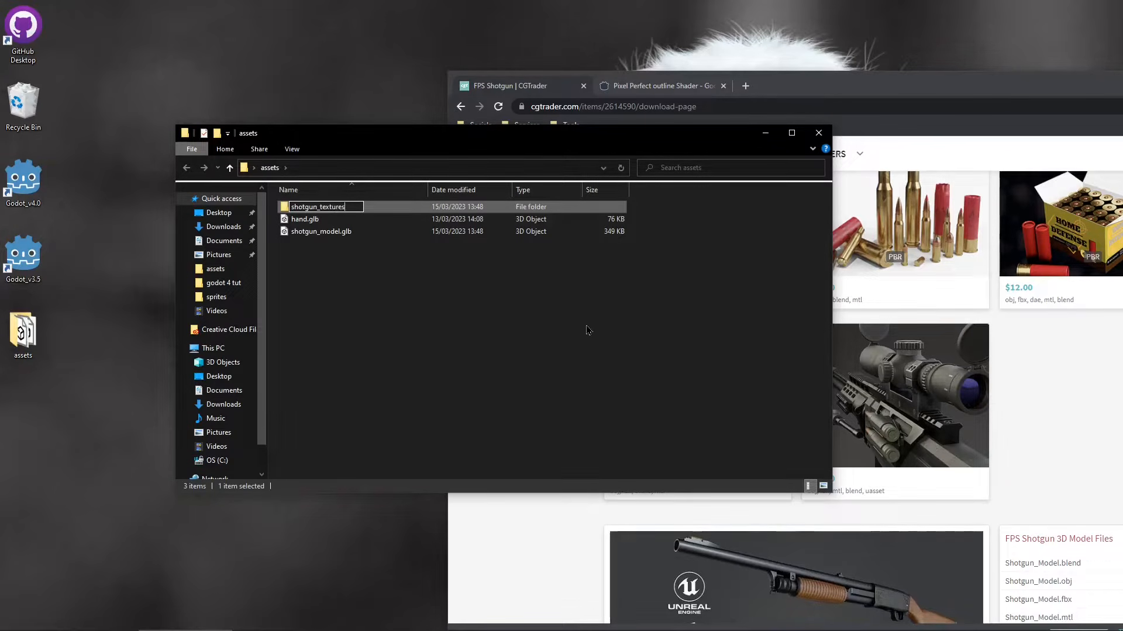
key(Return)
double_click(322, 209)
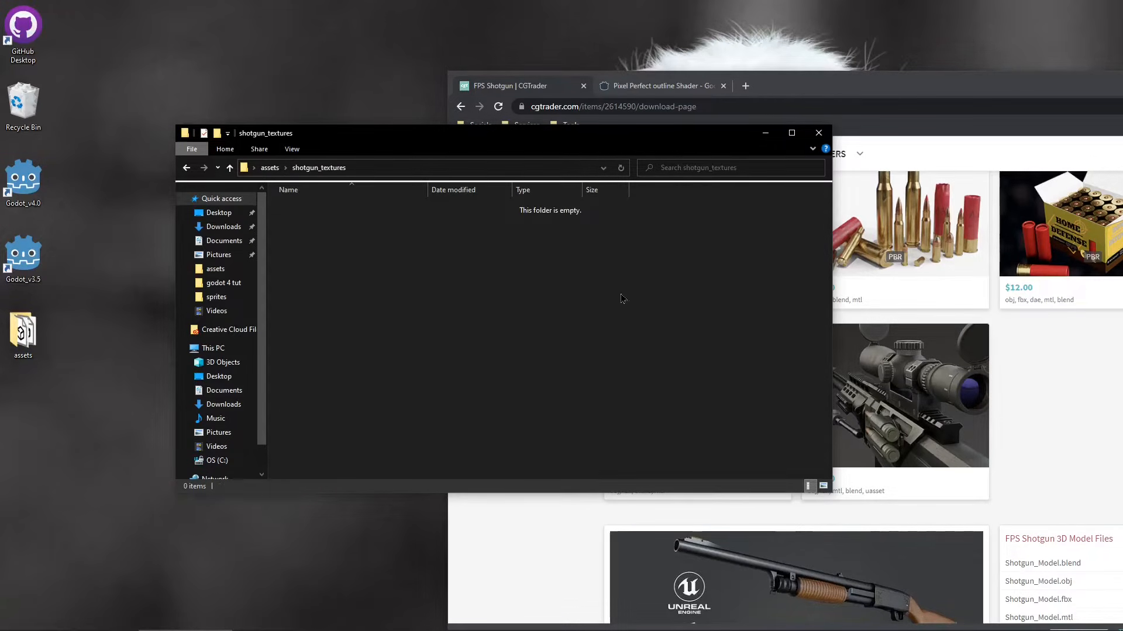
- Open the downloaded textures zip archive from the browser's downloads
click(827, 86)
drag(796, 90, 798, 39)
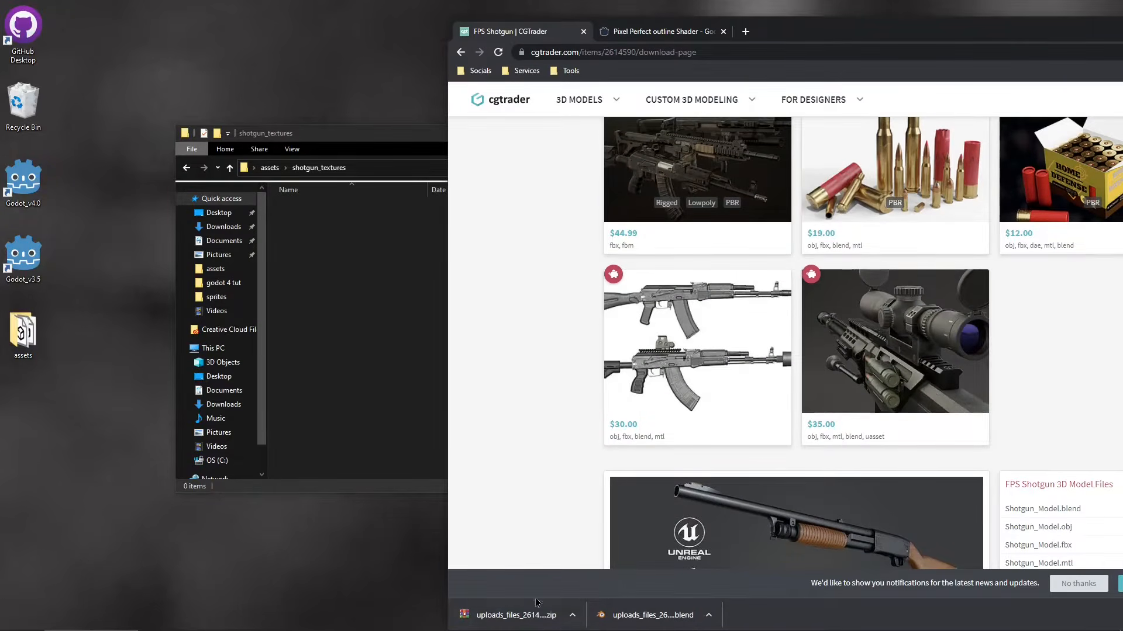
click(493, 615)
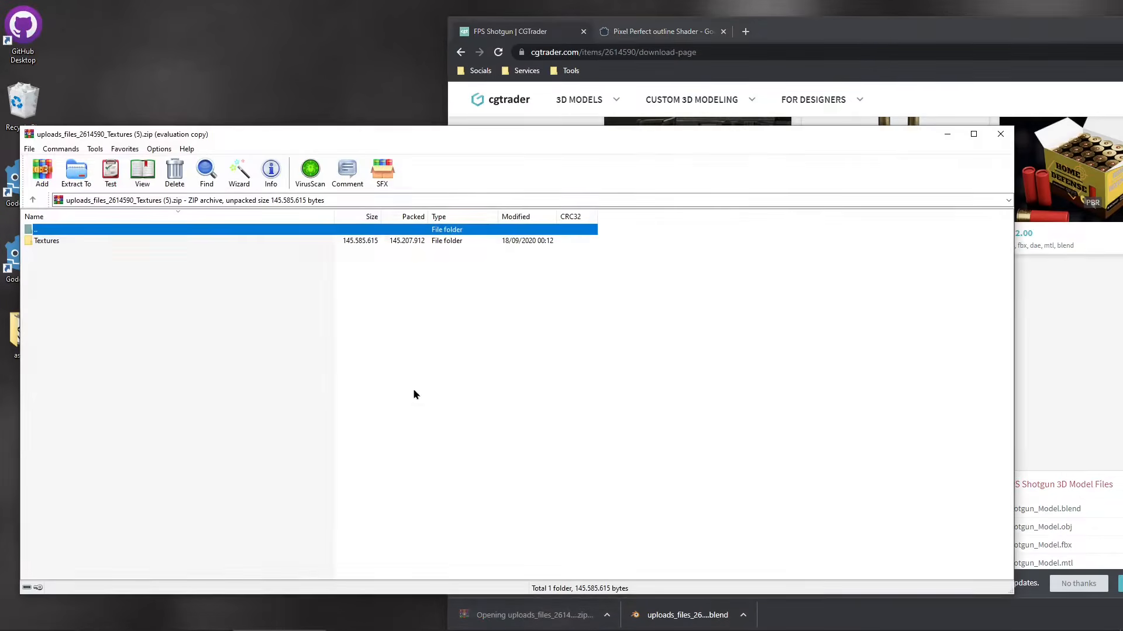
- Dismiss the licence prompt and extract the three UE4 PNG textures from Textures/UE4 into the shotgun_textures folder
drag(191, 195, 584, 149)
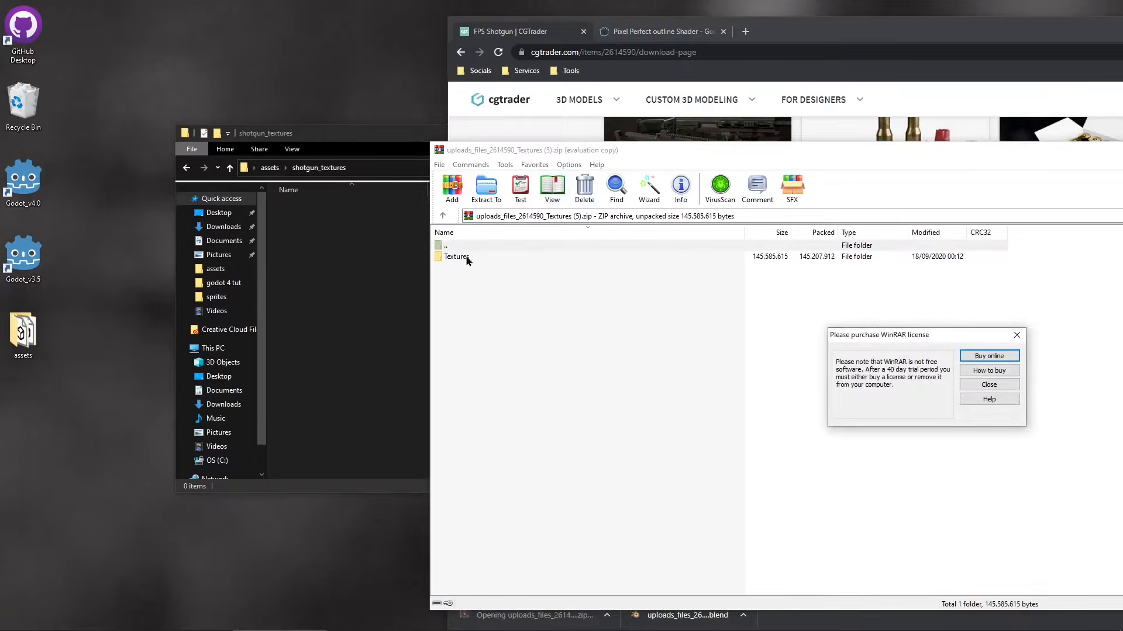
click(1016, 335)
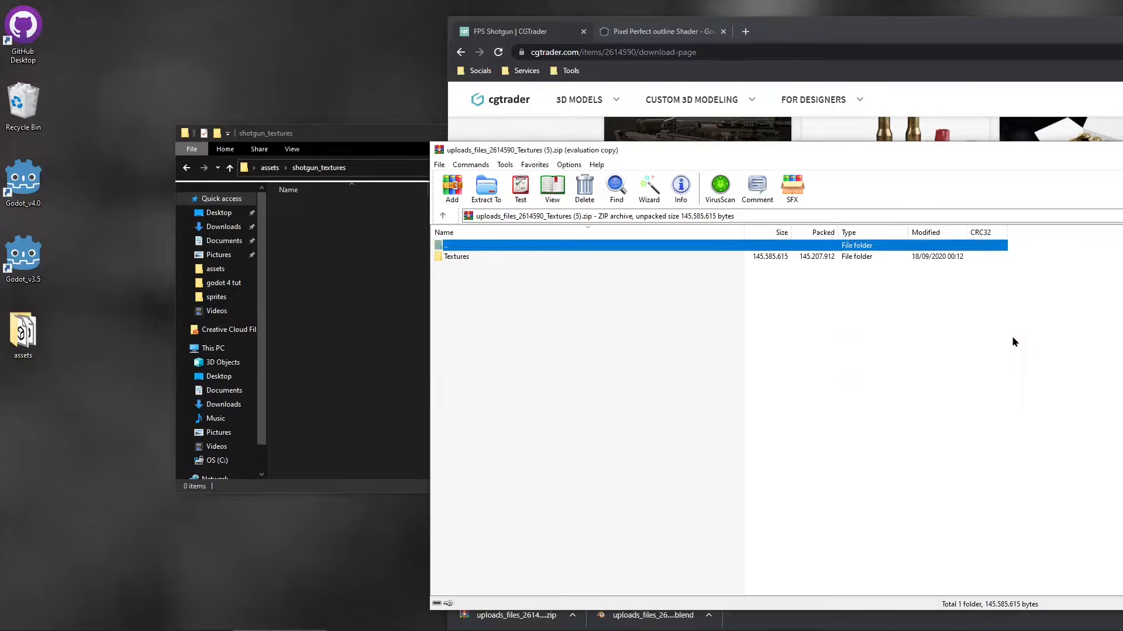
double_click(548, 256)
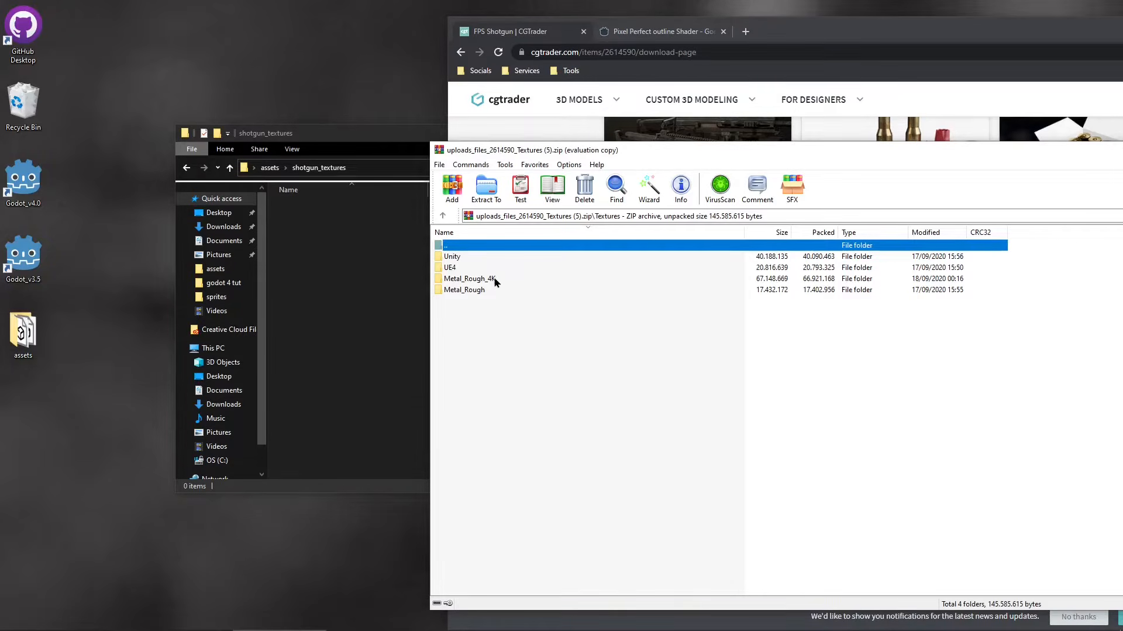
double_click(450, 268)
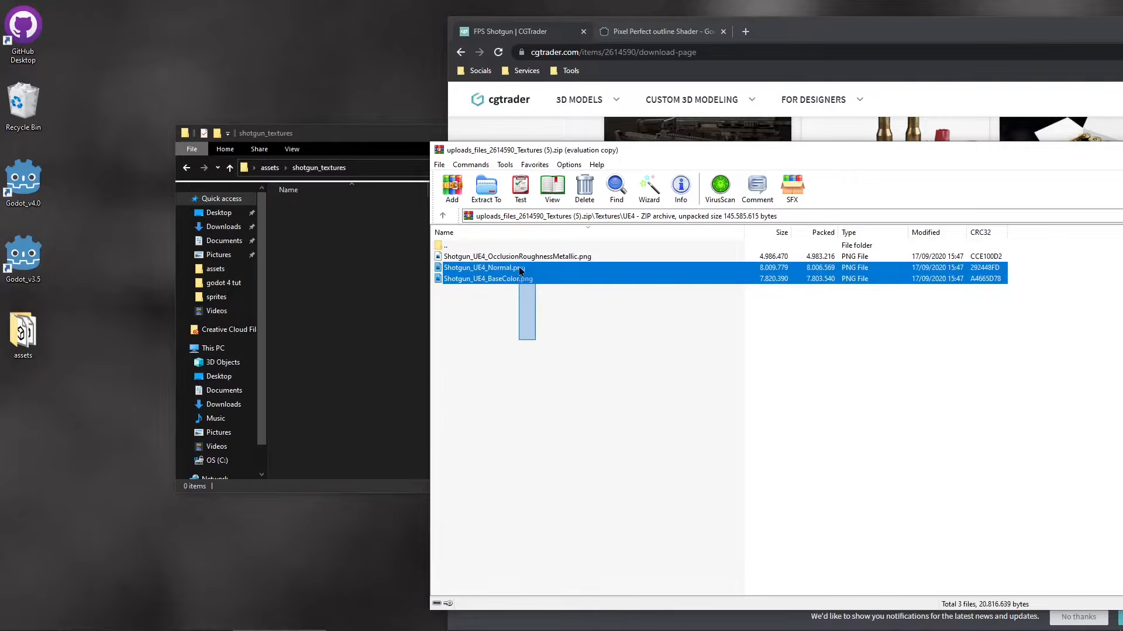
drag(527, 342, 275, 282)
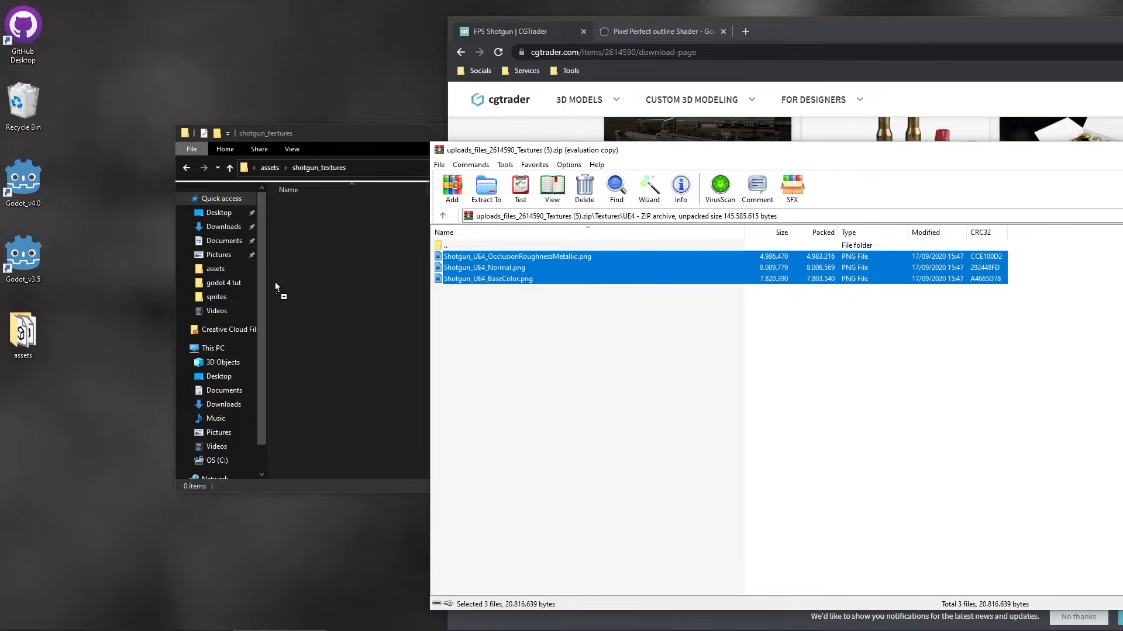
- Close the archive window and minimize the shotgun_textures folder window
click(903, 366)
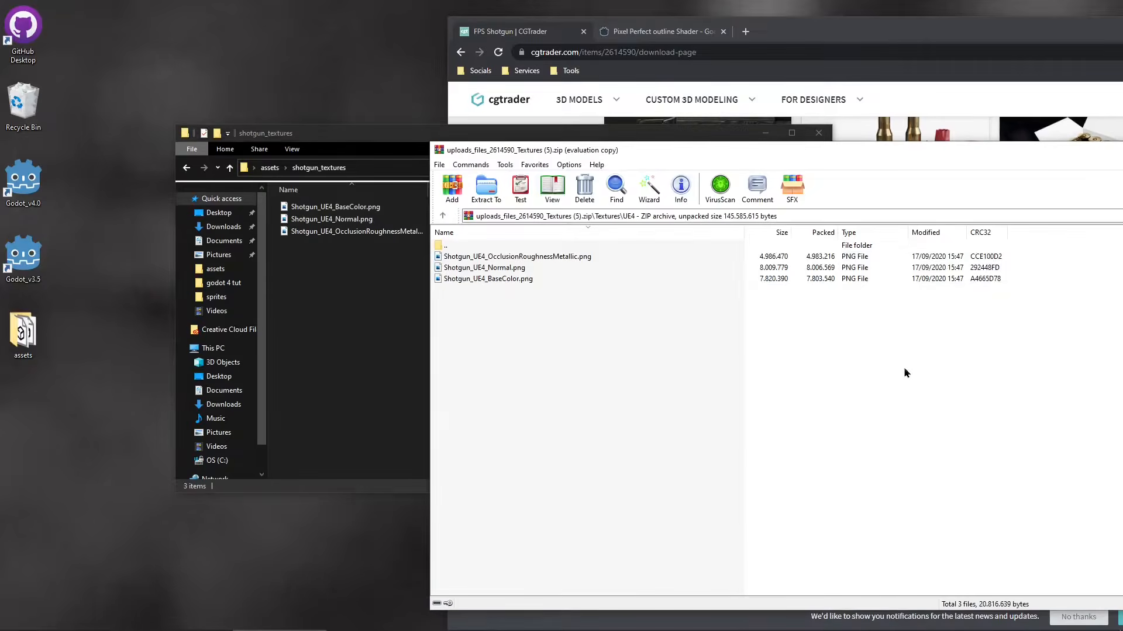
drag(864, 152, 413, 181)
click(963, 186)
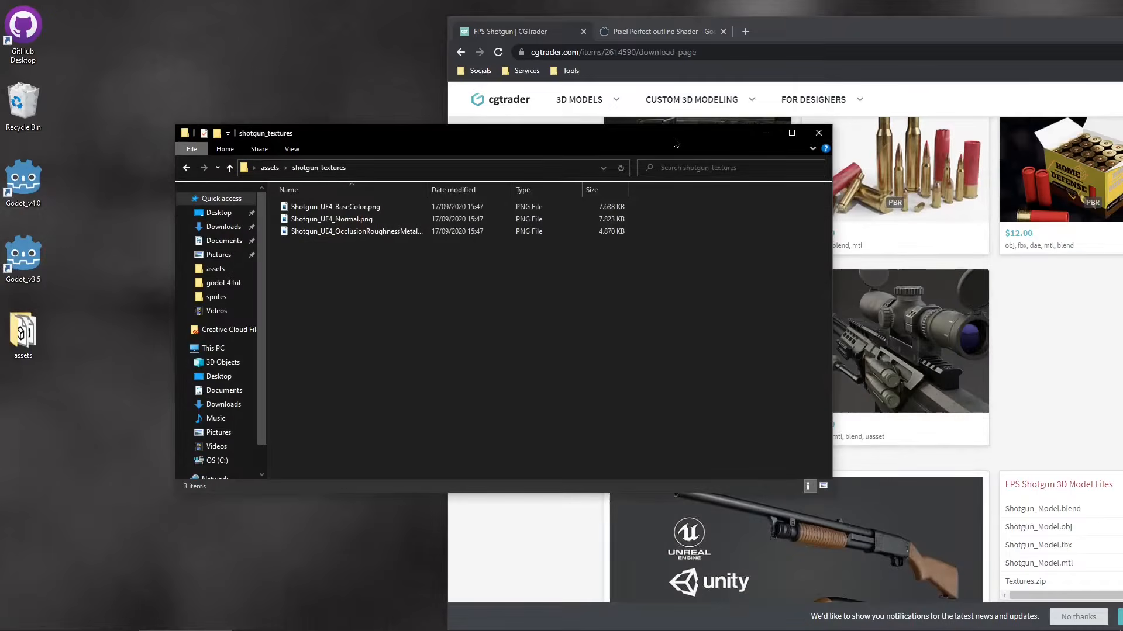
drag(675, 138, 607, 140)
click(755, 138)
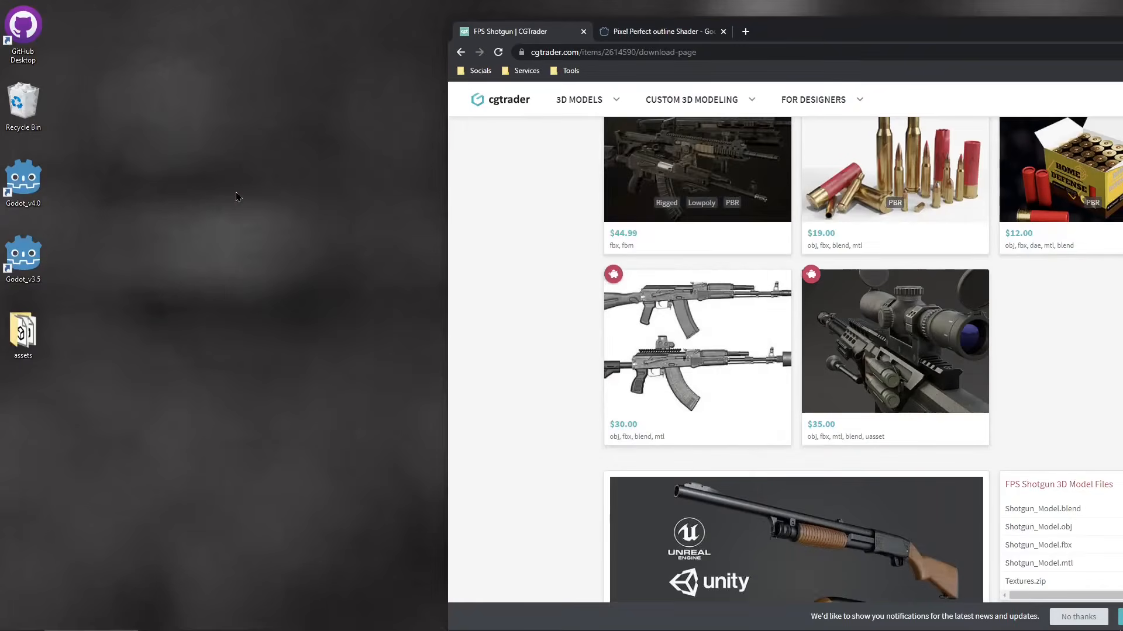
- Launch Godot 4.0 and open the Fps project located in the fps_tut folder
double_click(21, 190)
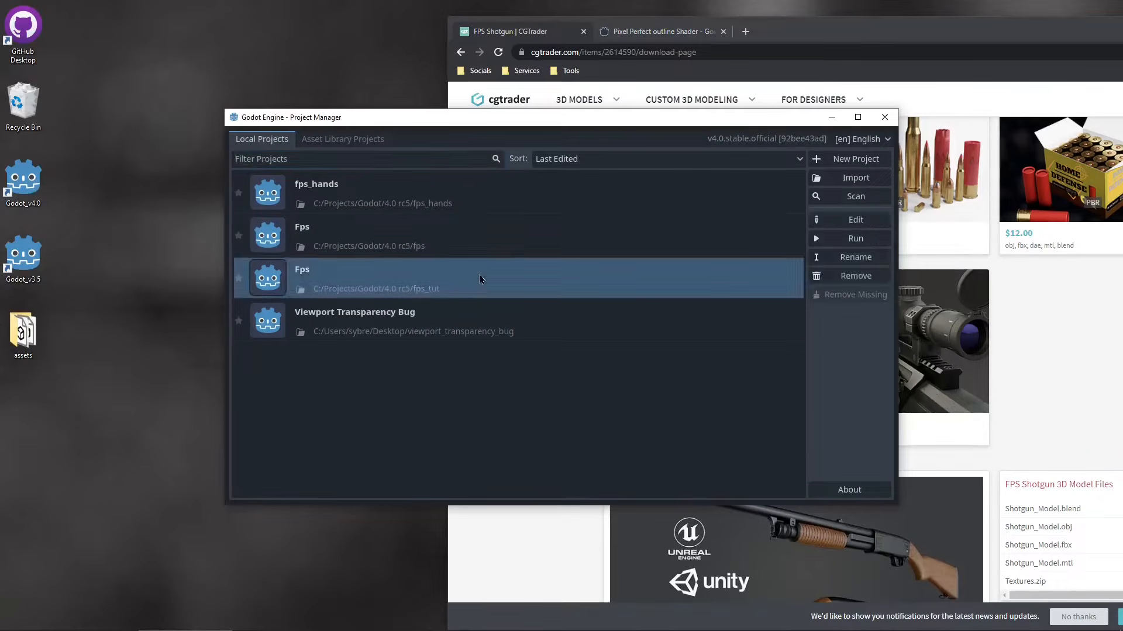
double_click(479, 275)
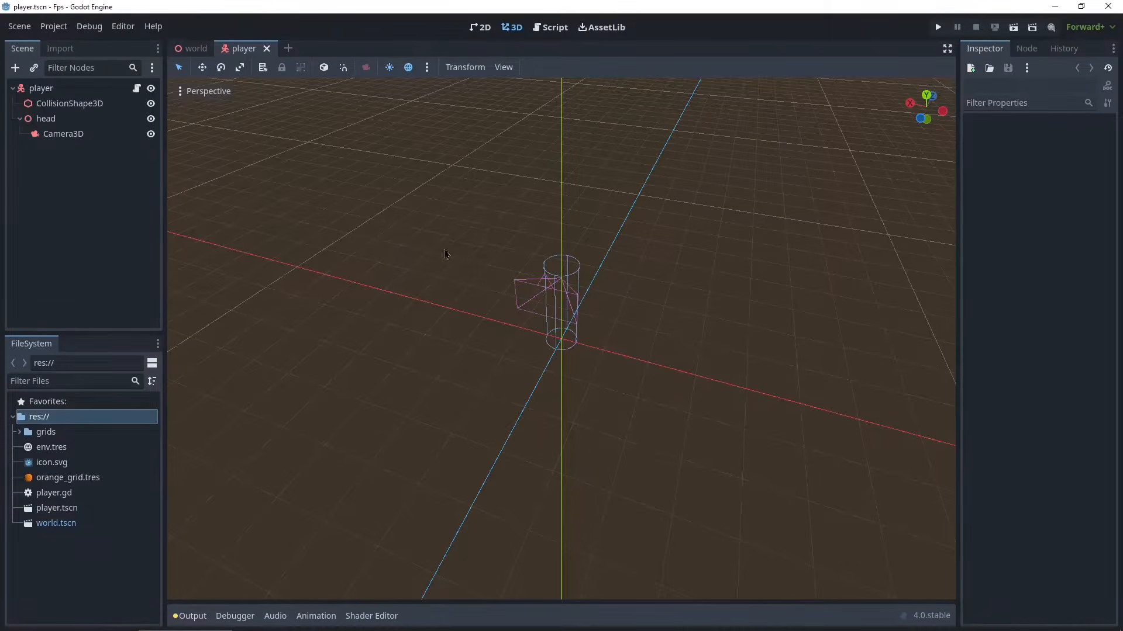
middle_drag(548, 316, 411, 330)
scroll(511, 453, up, 5)
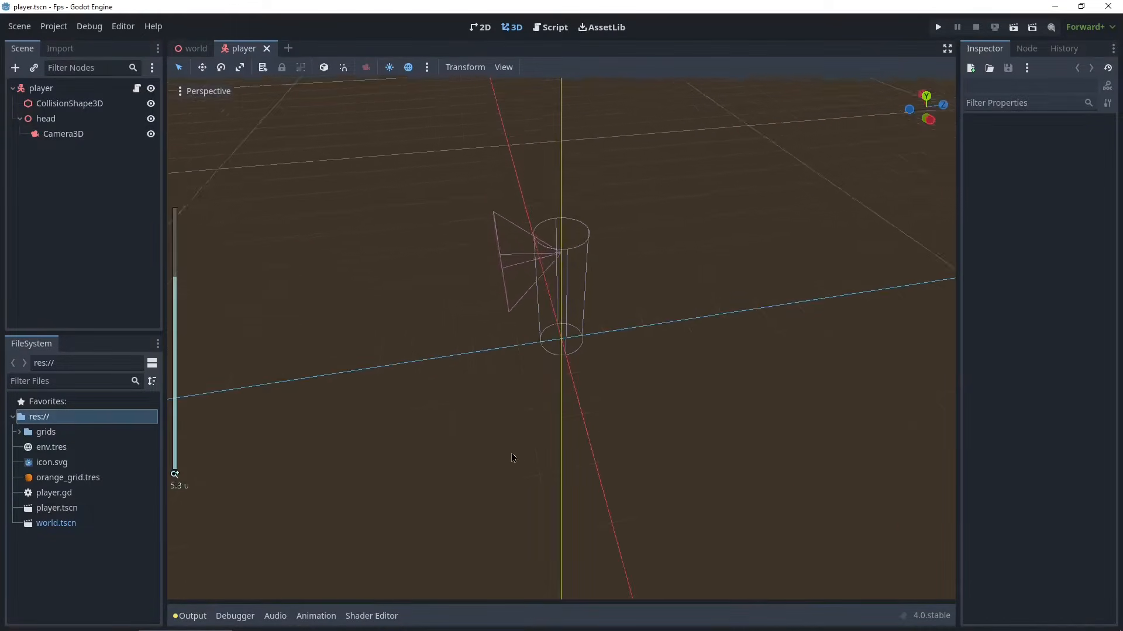
middle_drag(511, 453, 271, 373)
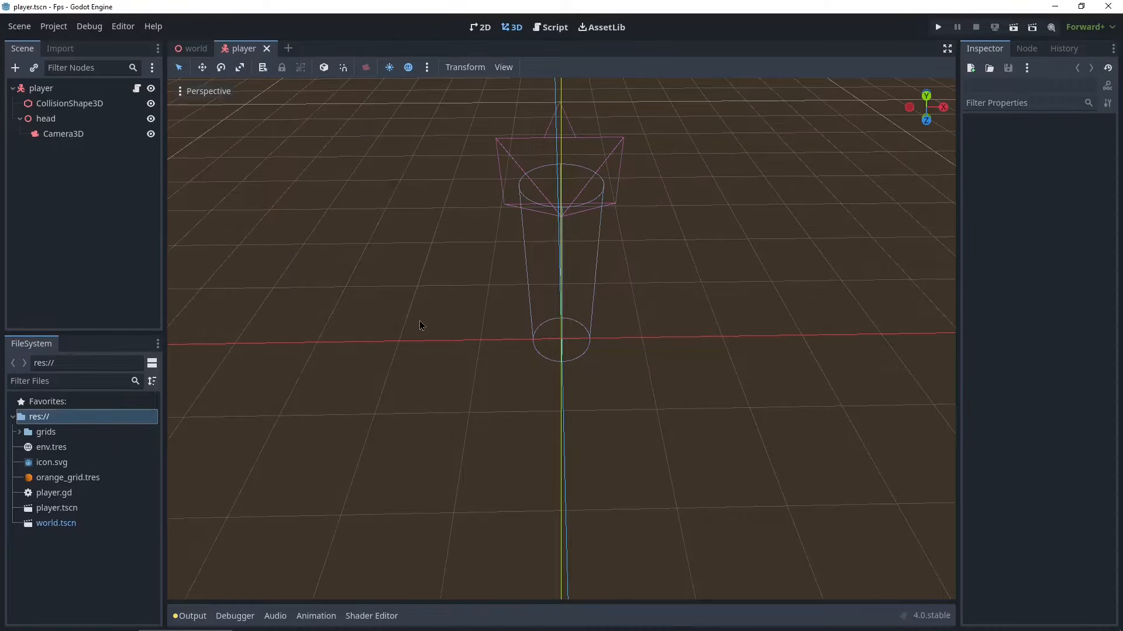
middle_drag(308, 243, 717, 200)
- Run the project, walk around the level with the movement keys, and stop the game
click(938, 28)
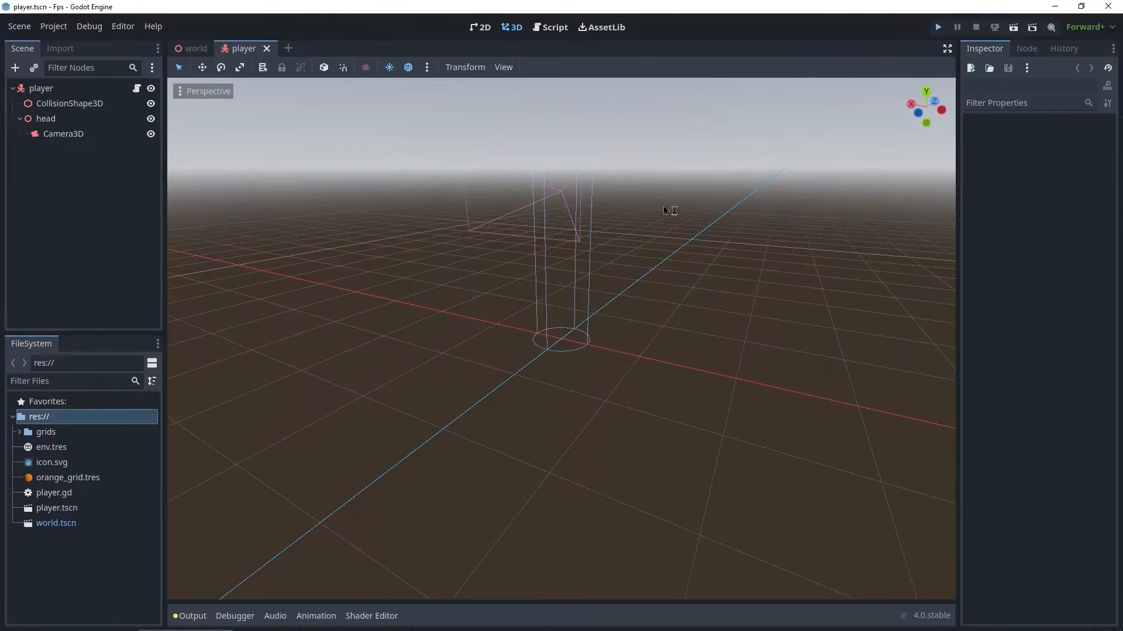
key(w)
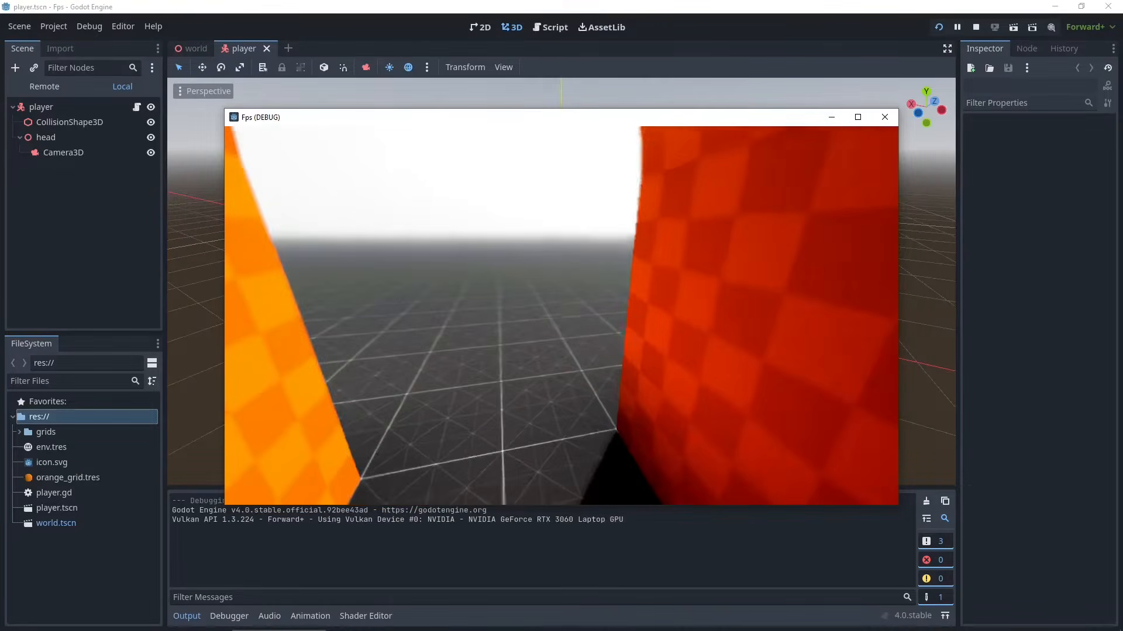
key(s)
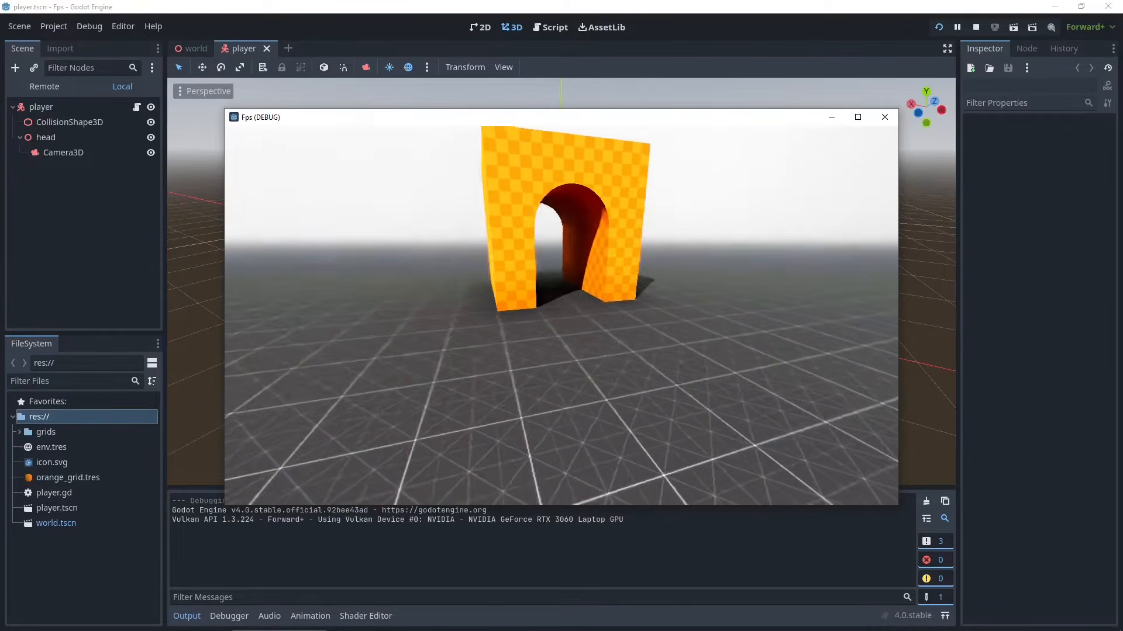
key(a)
key(w)
key(d)
key(d)
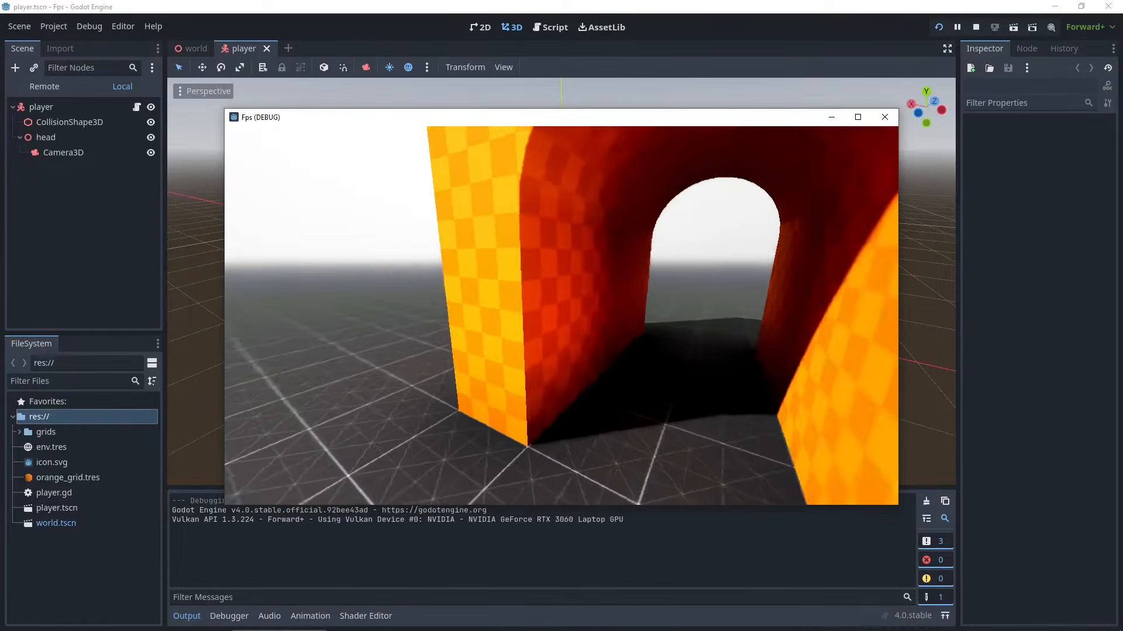
key(s)
key(a)
key(s)
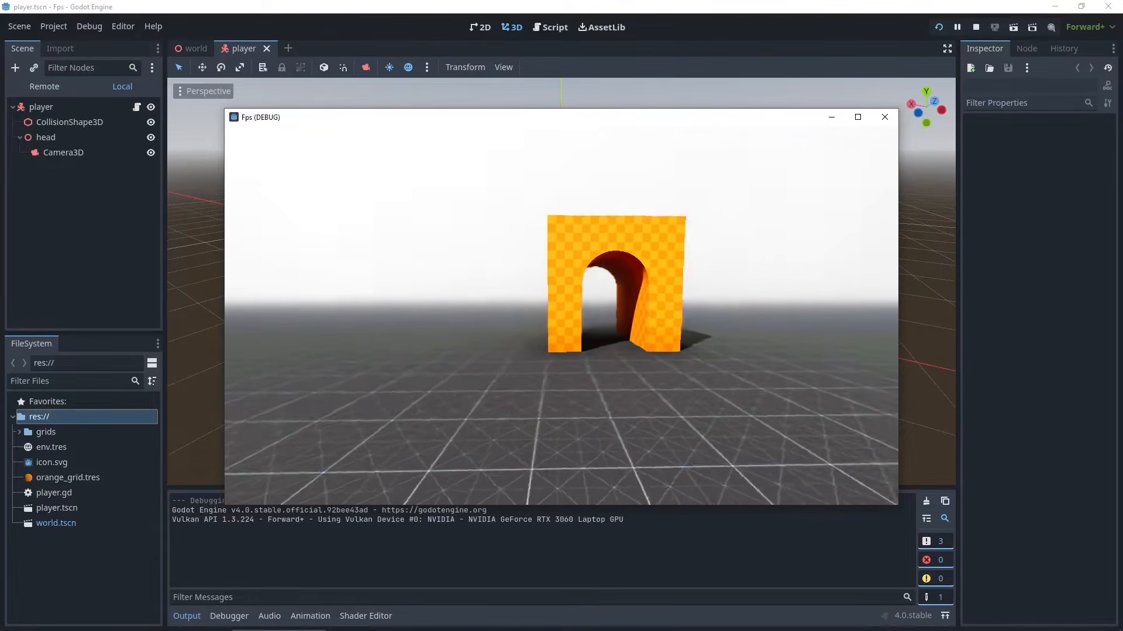
key(a)
key(alt+Tab)
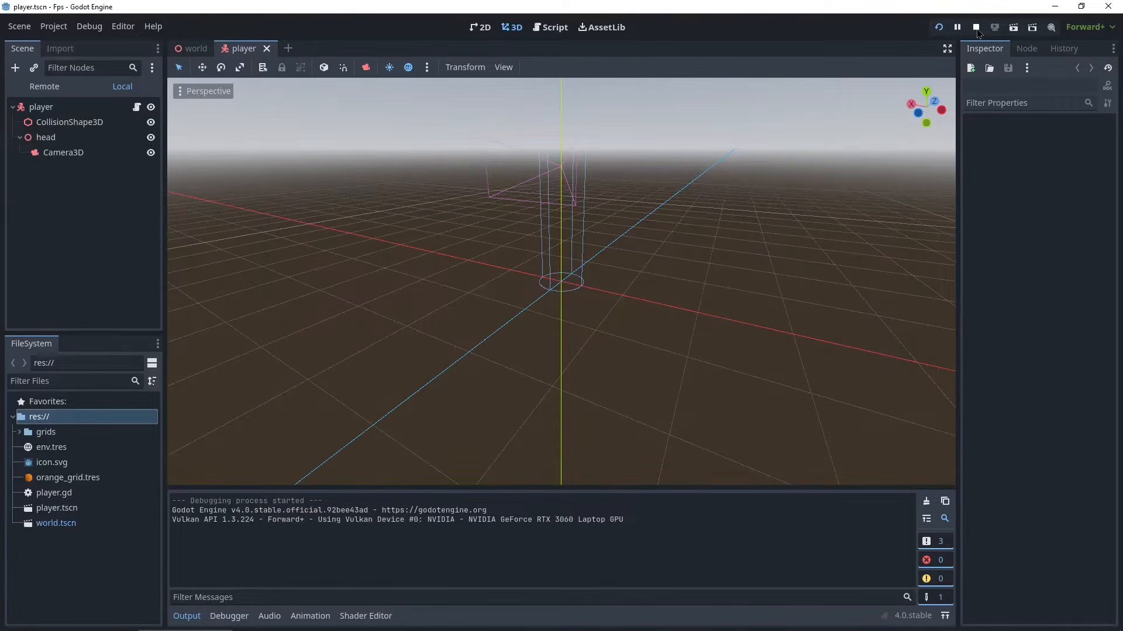
click(975, 26)
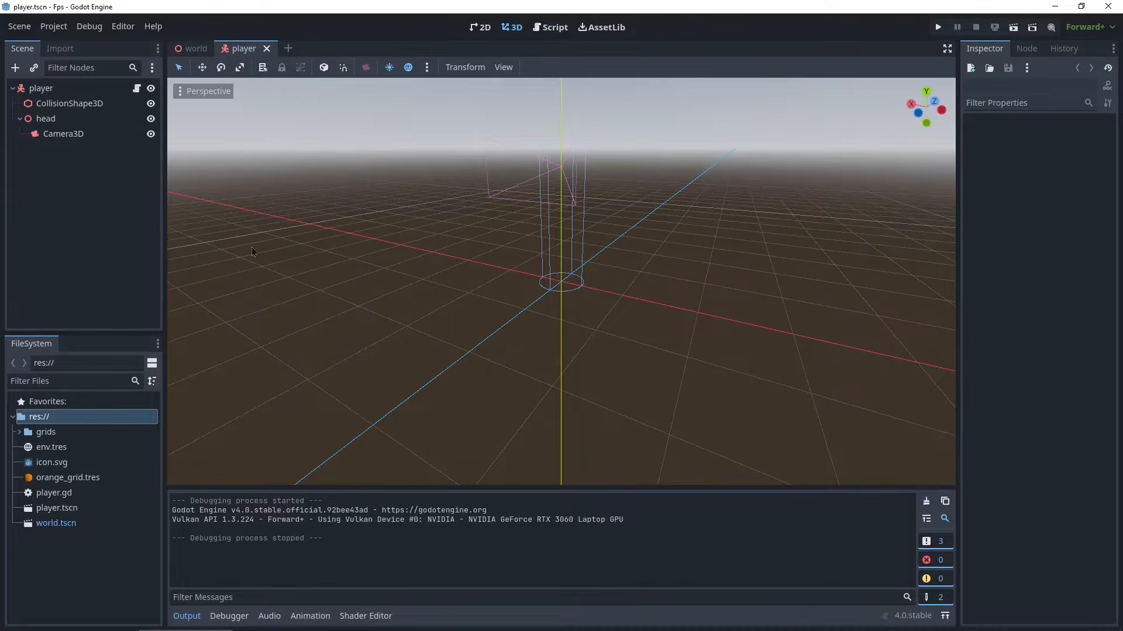
- Examine the player scene's camera and collision shape in the 3D viewport
scroll(579, 246, up, 4)
middle_drag(595, 308, 238, 387)
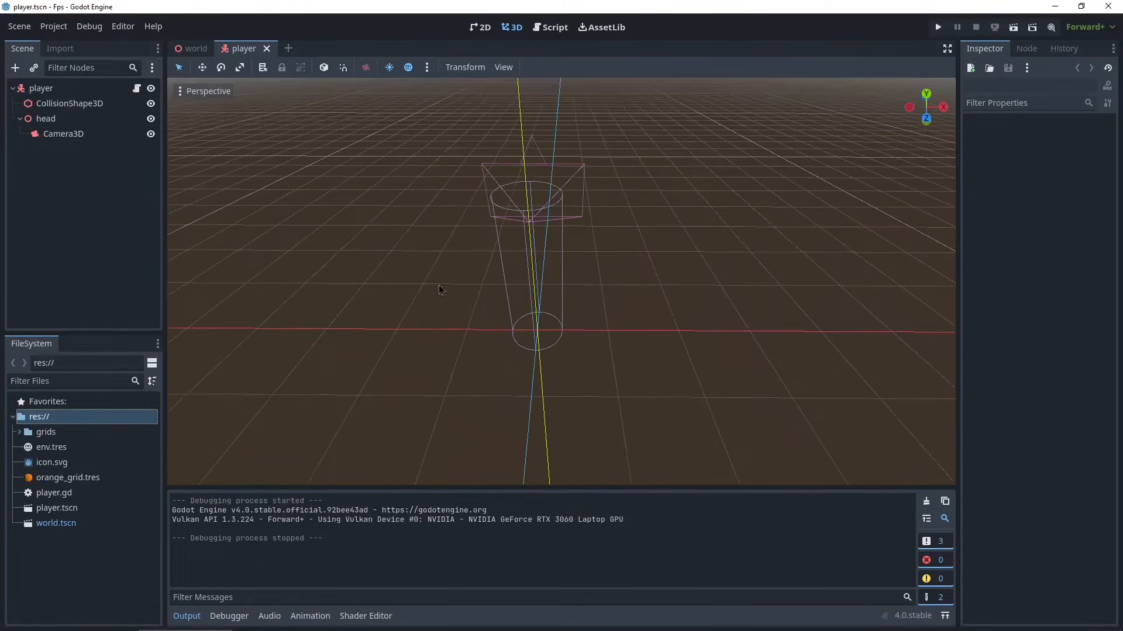
shift+middle_drag(438, 286, 453, 342)
scroll(445, 301, up, 6)
middle_drag(446, 301, 594, 246)
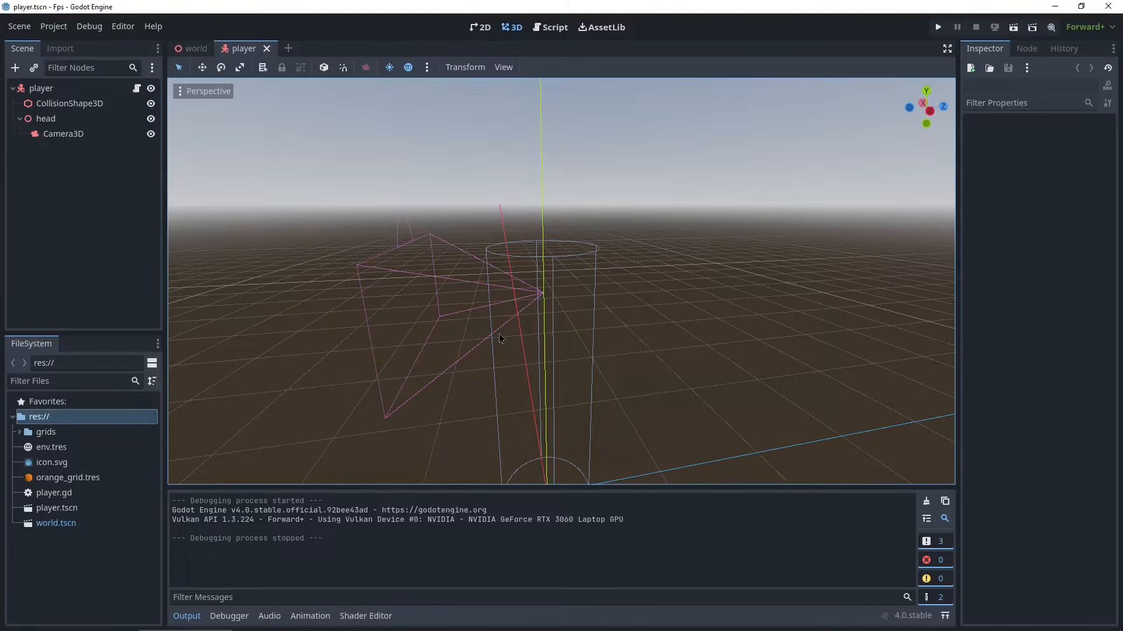
click(59, 139)
middle_drag(672, 219, 525, 259)
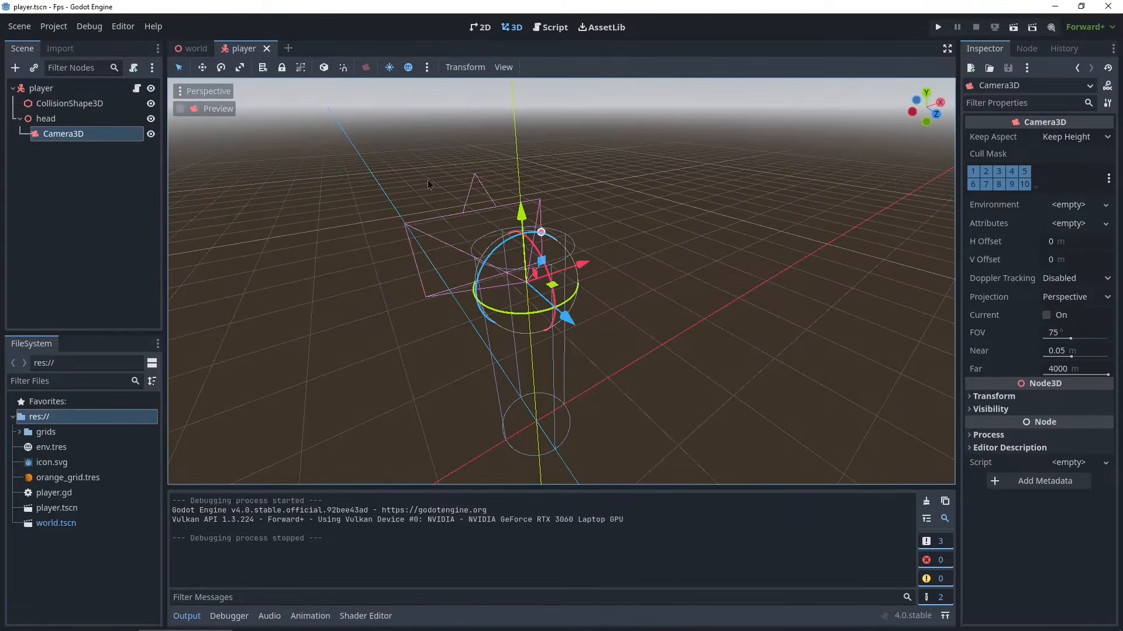
middle_drag(370, 256, 400, 287)
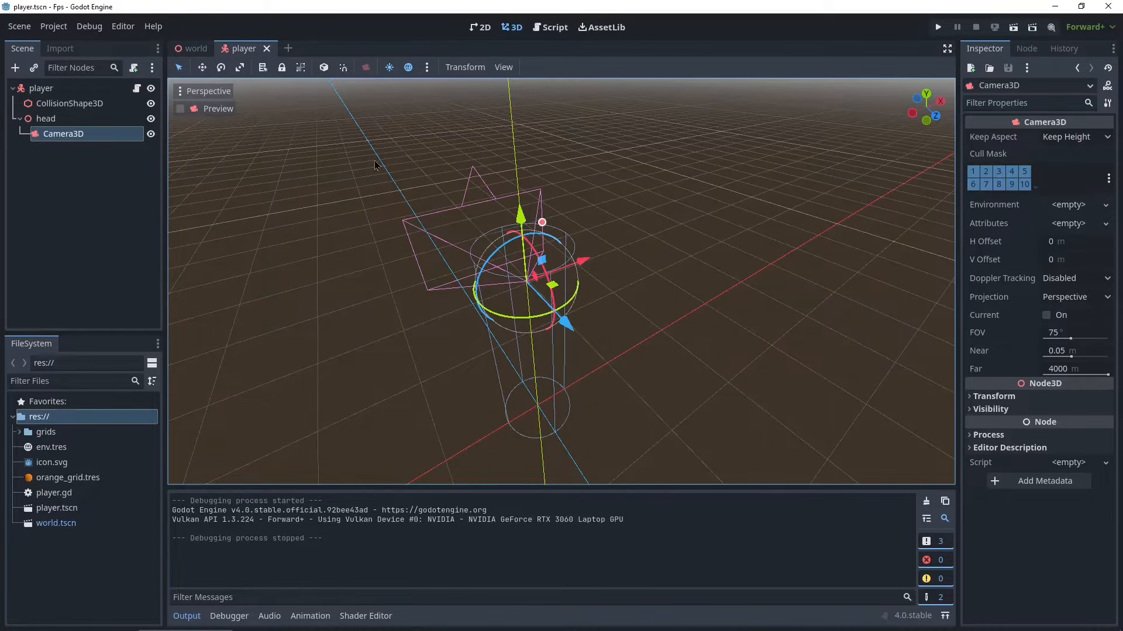
middle_drag(399, 233, 442, 235)
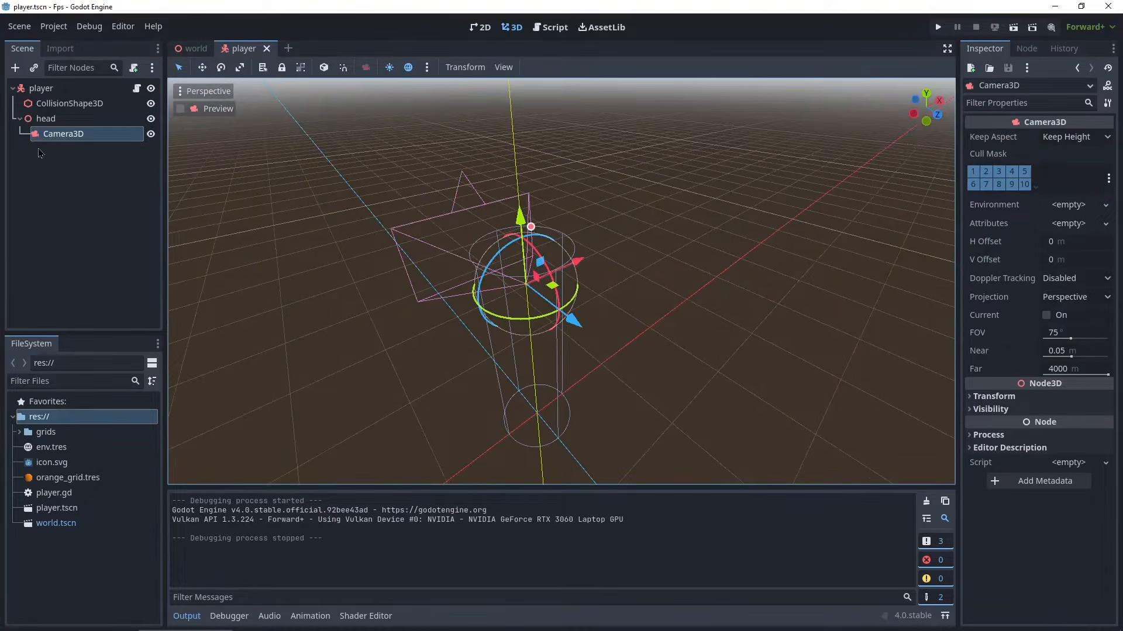
click(202, 177)
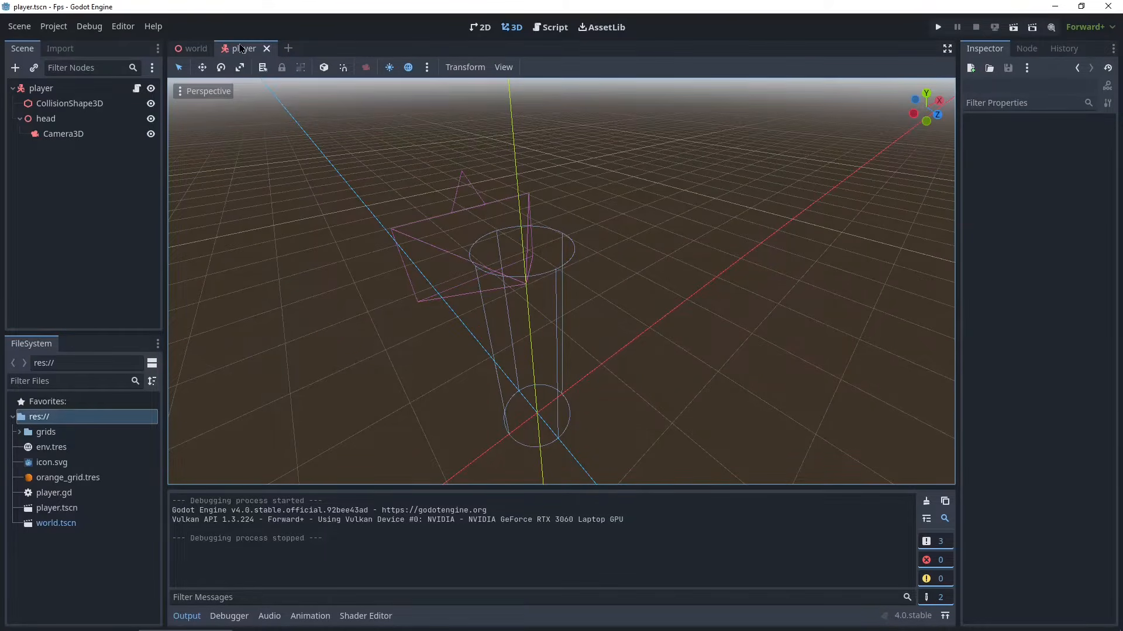
- Add a SubViewportContainer child node under Camera3D
right_click(53, 136)
click(130, 151)
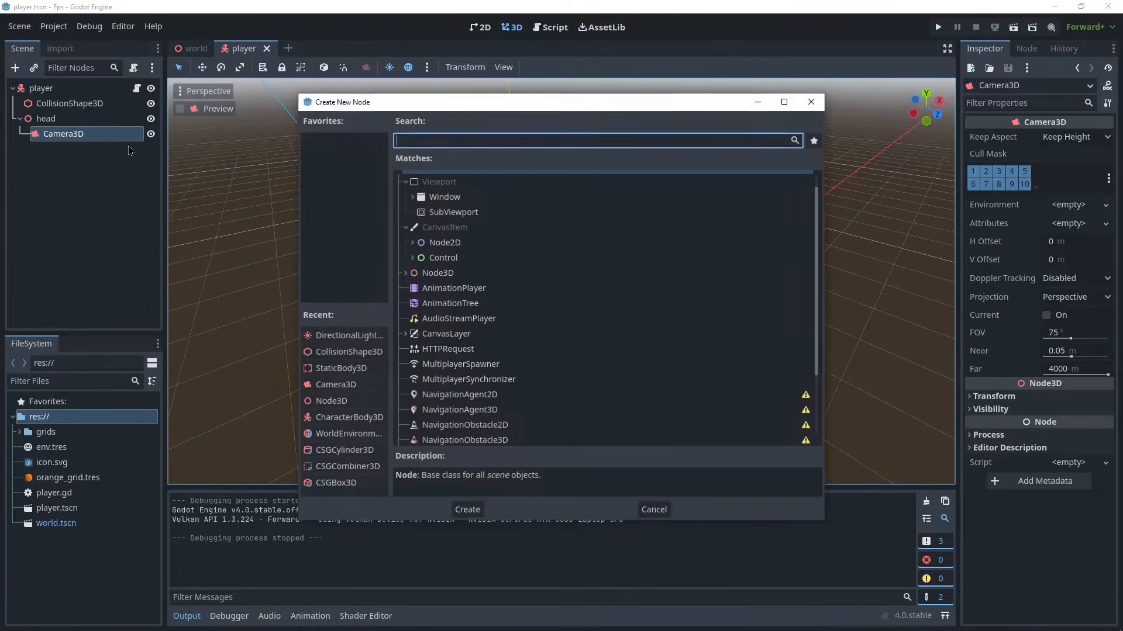
text(viewpo)
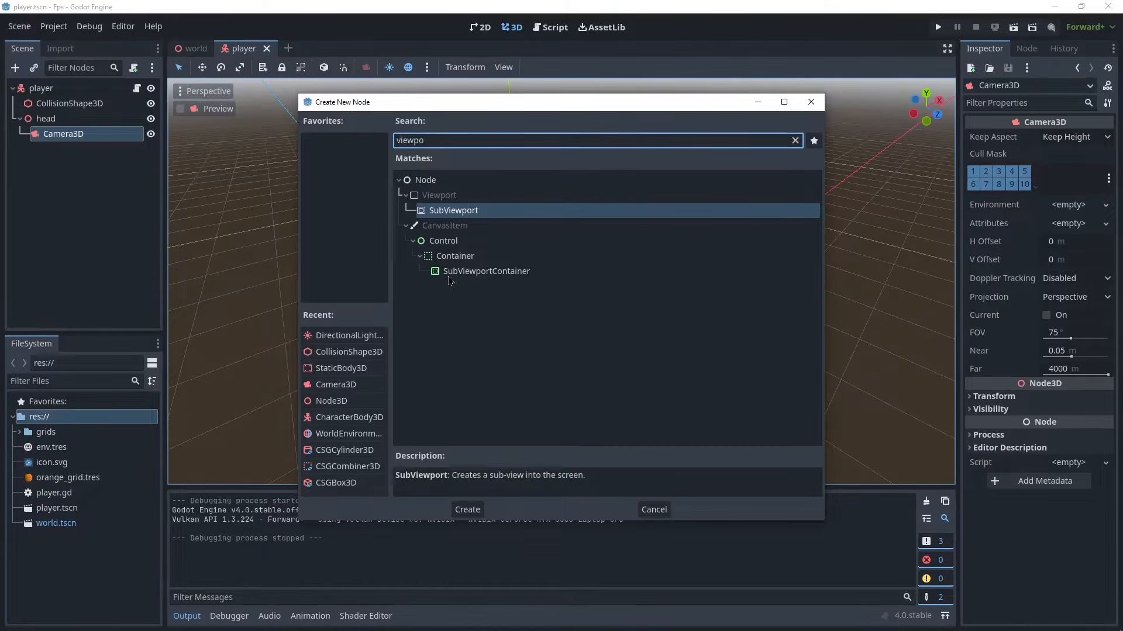
click(446, 272)
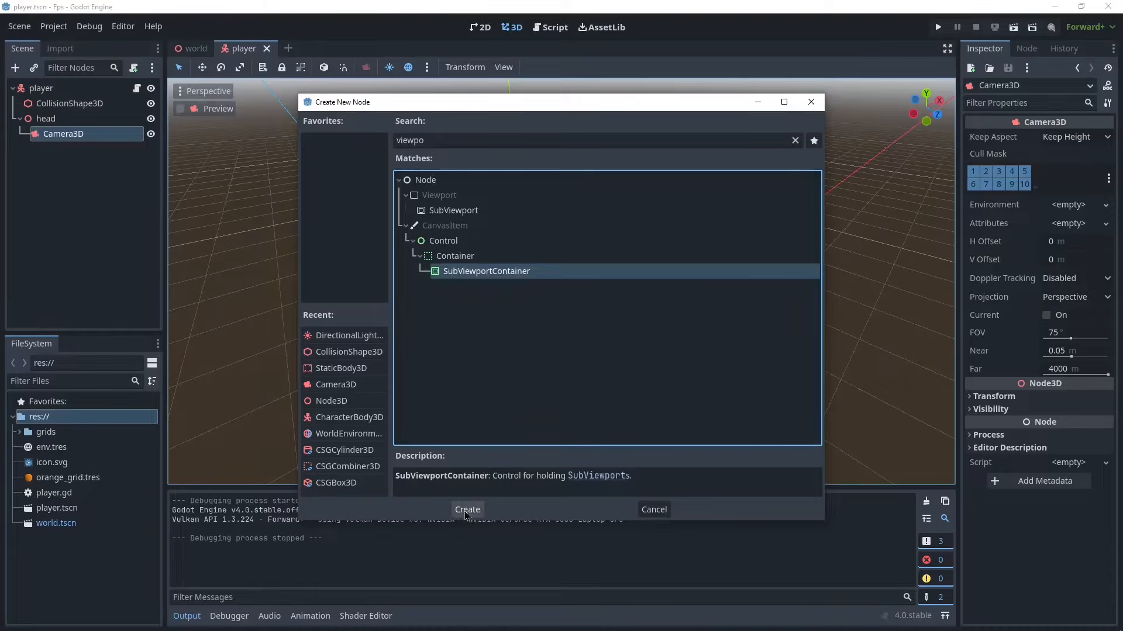
click(467, 510)
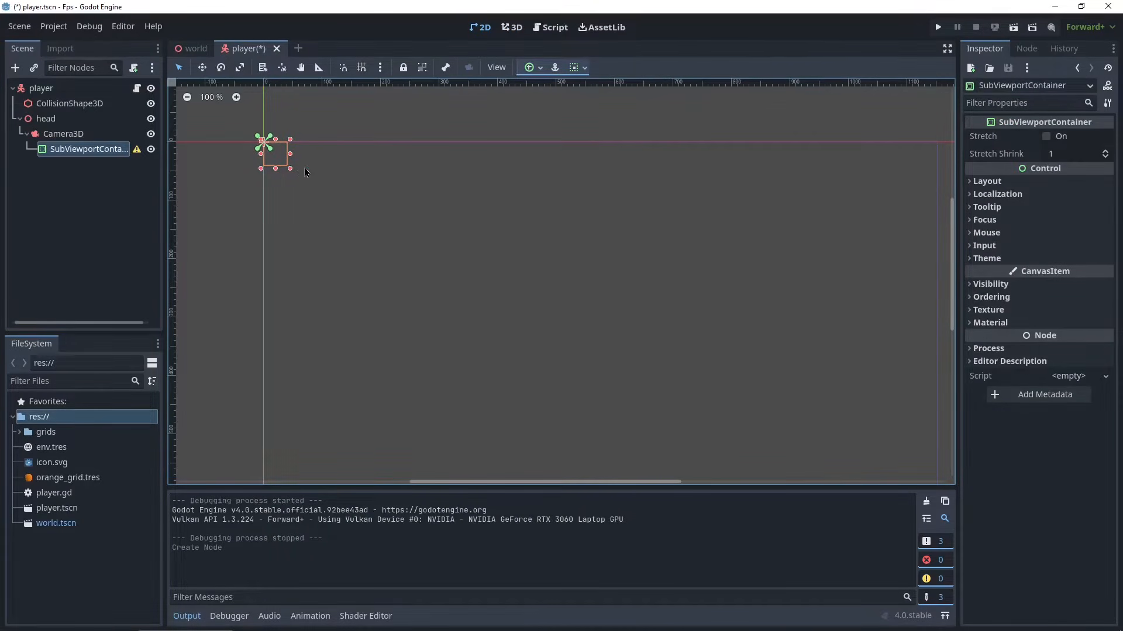
- Set the SubViewportContainer's anchors to the Full Rect preset so it fills the screen
scroll(908, 279, down, 2)
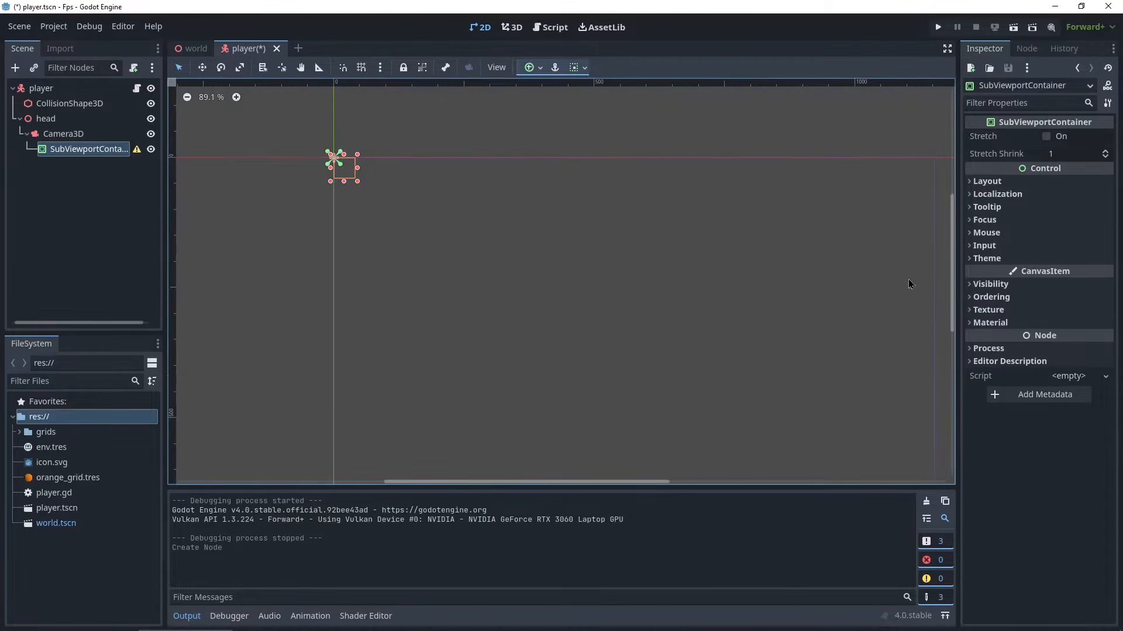
middle_drag(862, 338, 705, 241)
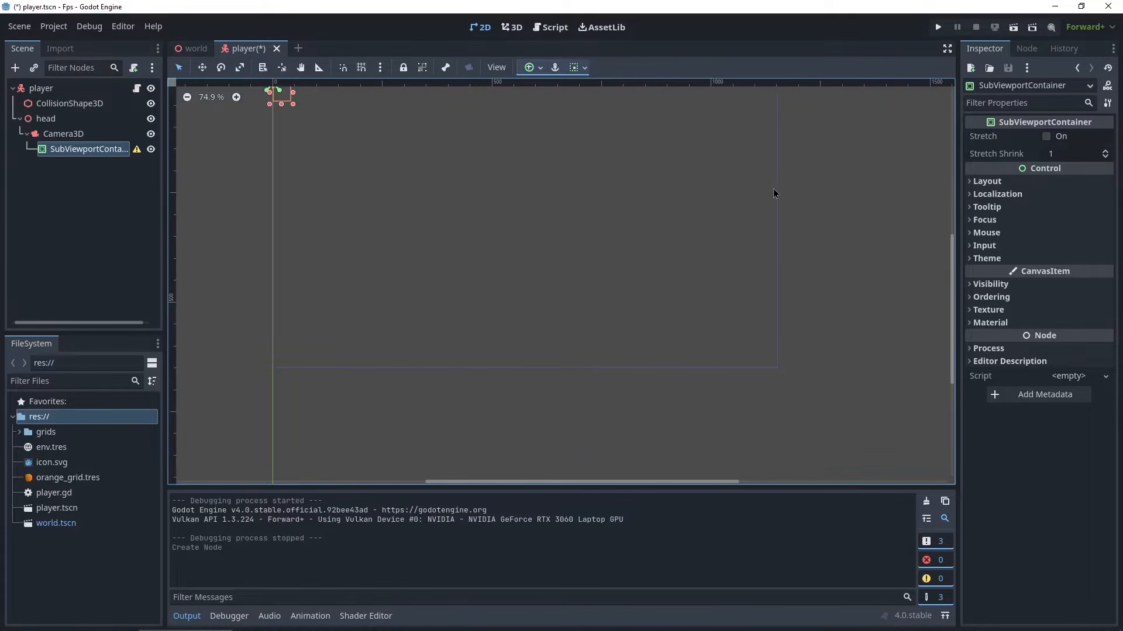
middle_drag(512, 175, 504, 225)
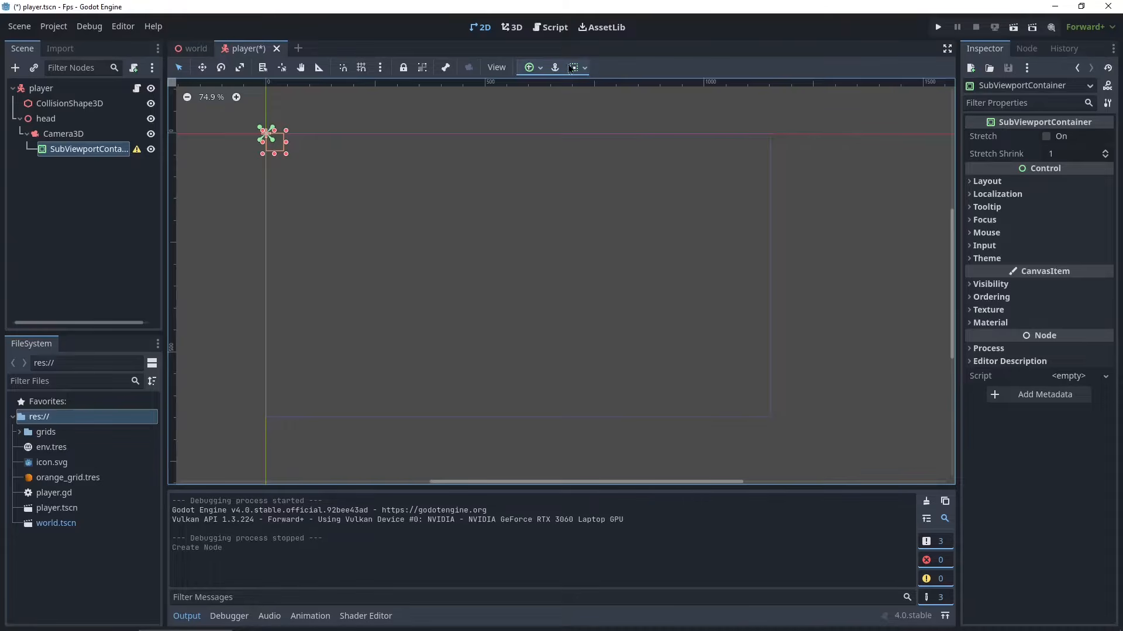
click(529, 68)
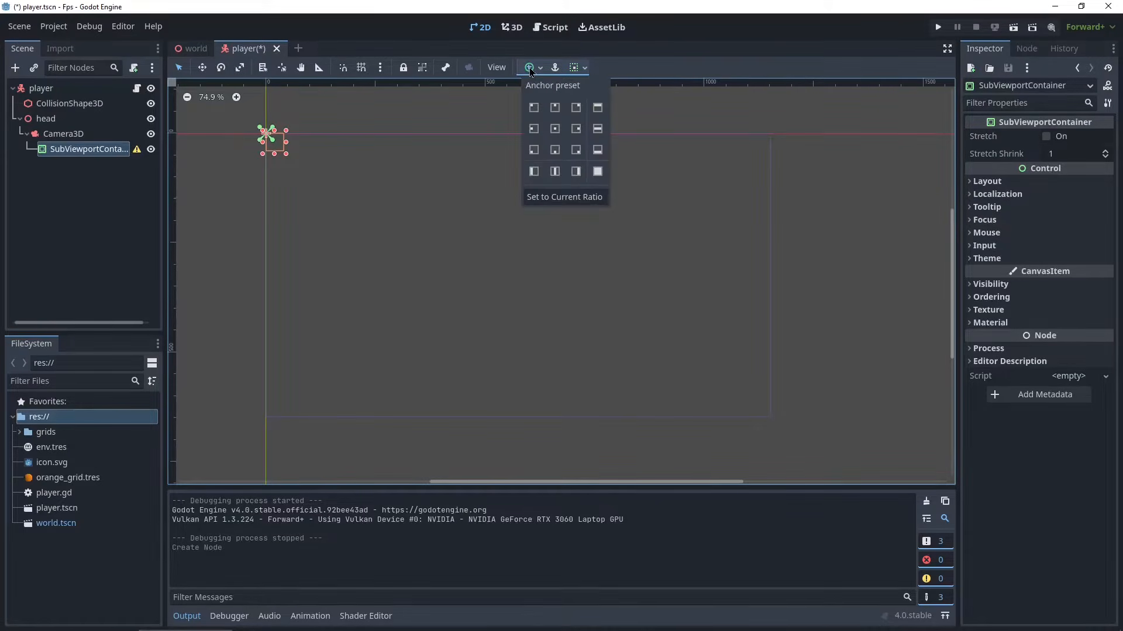
click(598, 172)
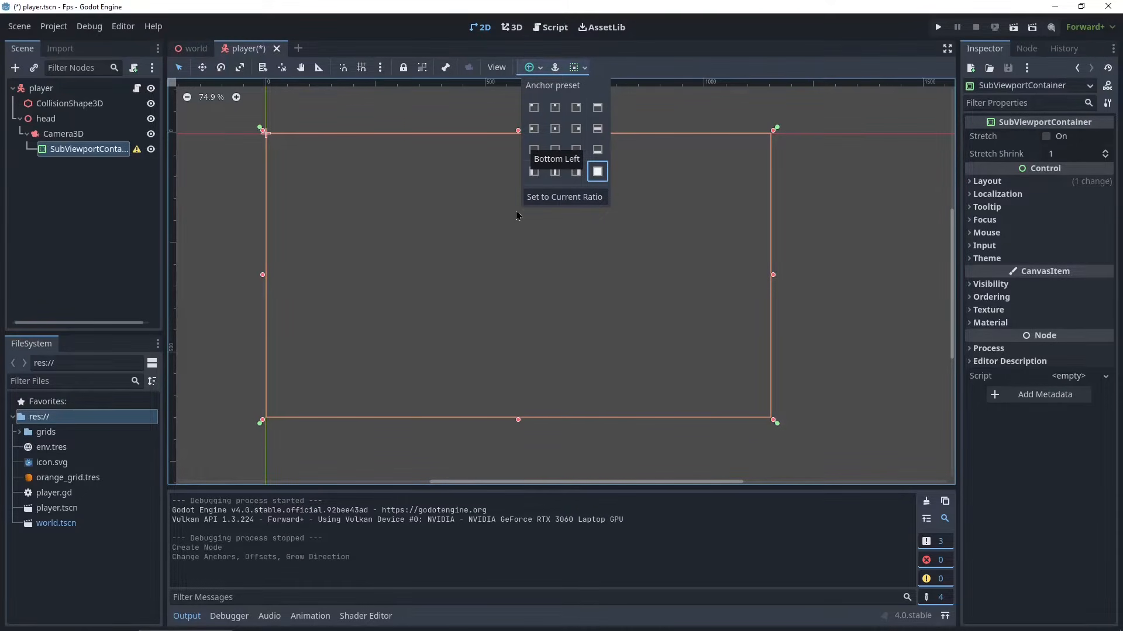
- Add a SubViewport node as a child of the SubViewportContainer
click(87, 156)
mouse_move(138, 154)
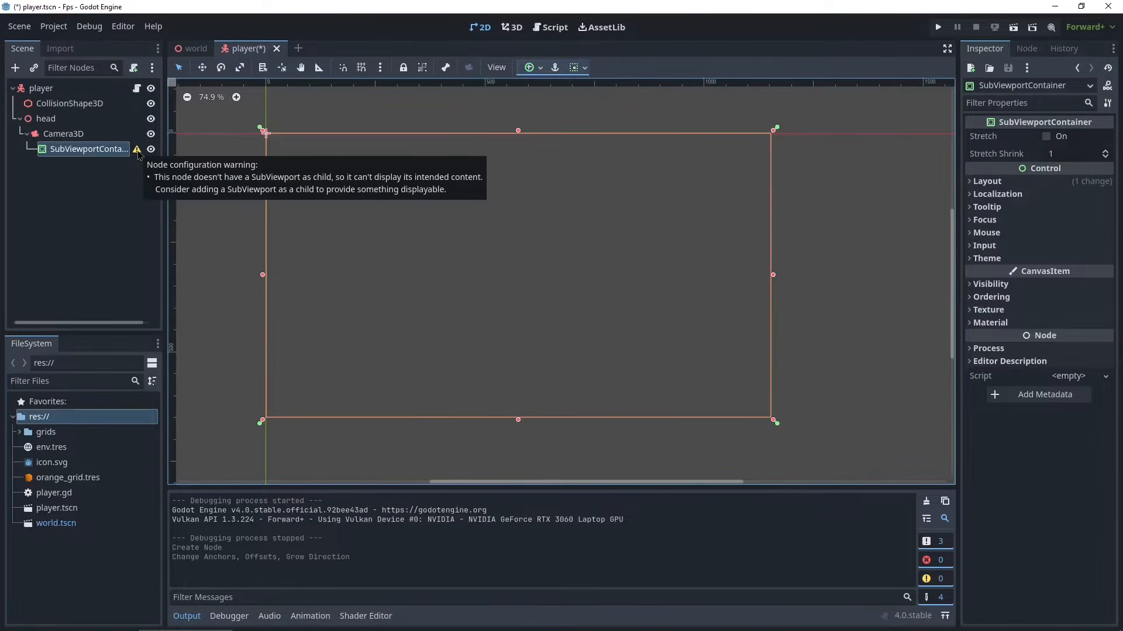
right_click(94, 151)
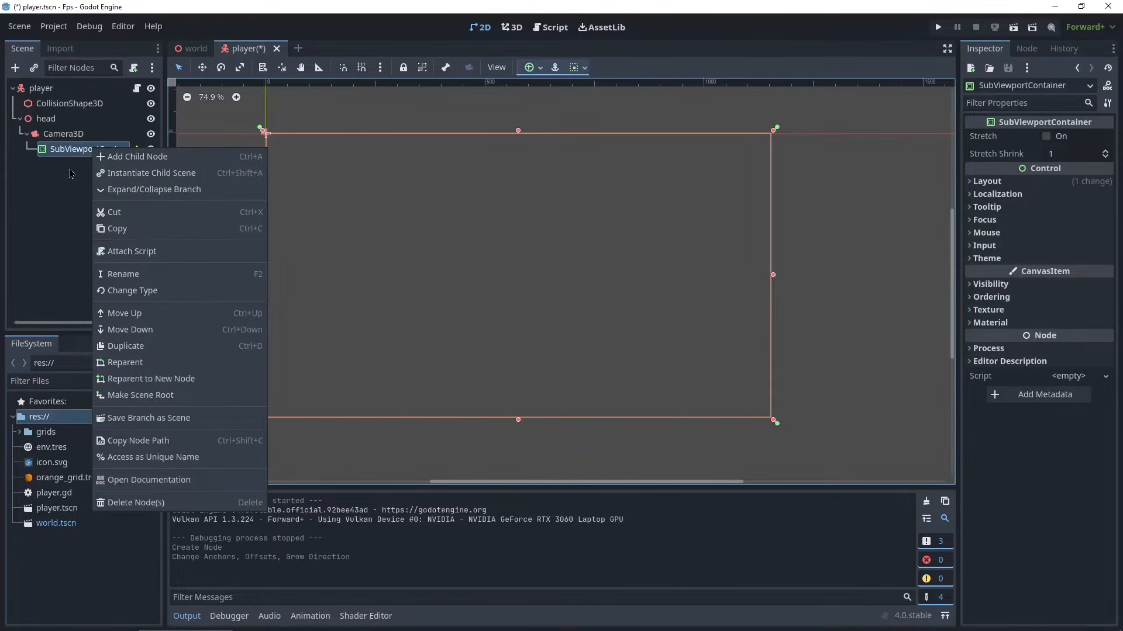
click(70, 174)
right_click(83, 155)
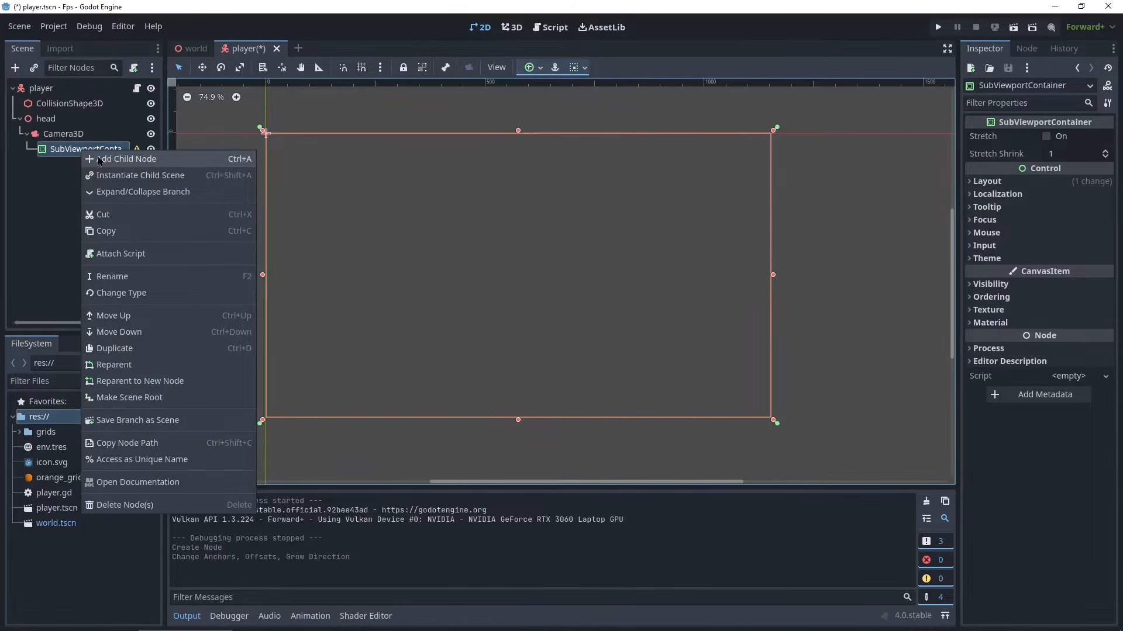
click(100, 159)
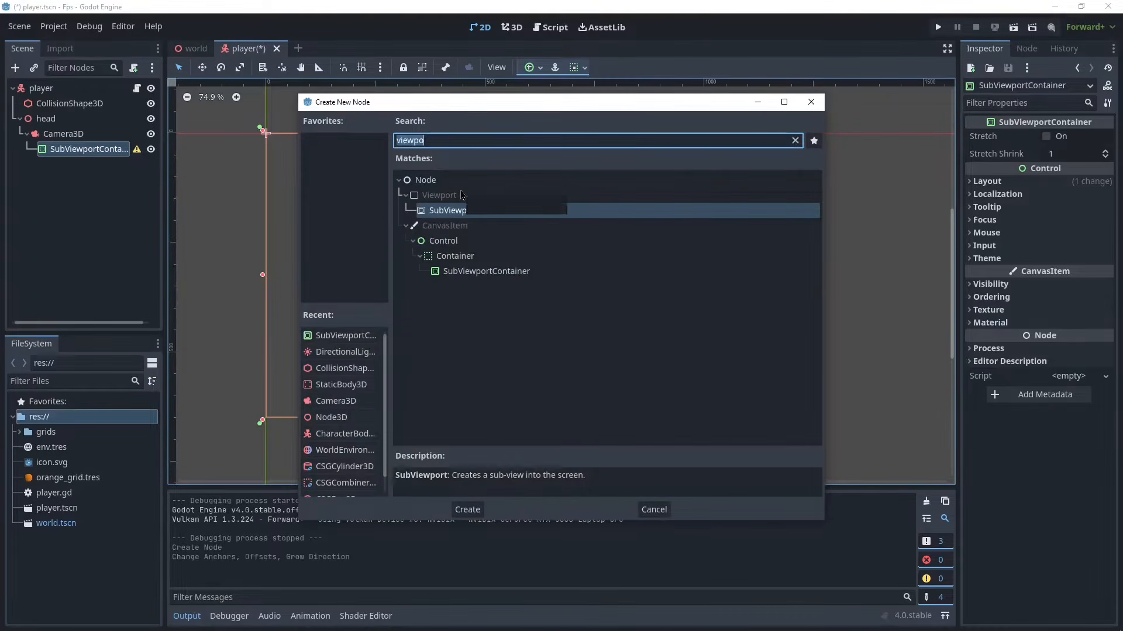
double_click(477, 208)
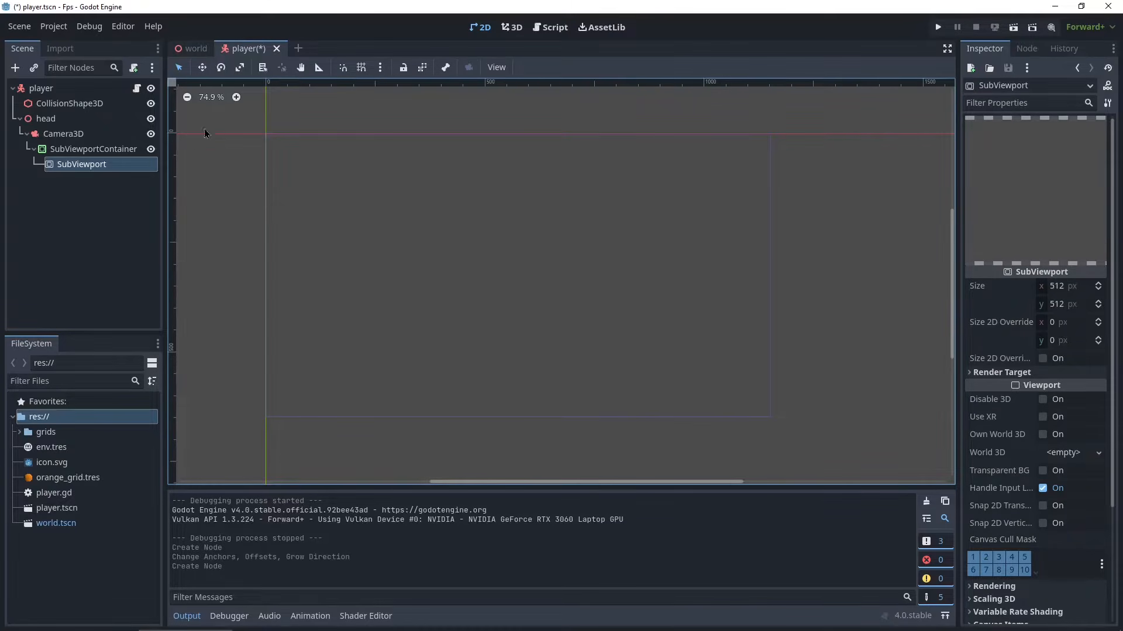
- Add a Camera3D node as a child of the SubViewport
right_click(69, 169)
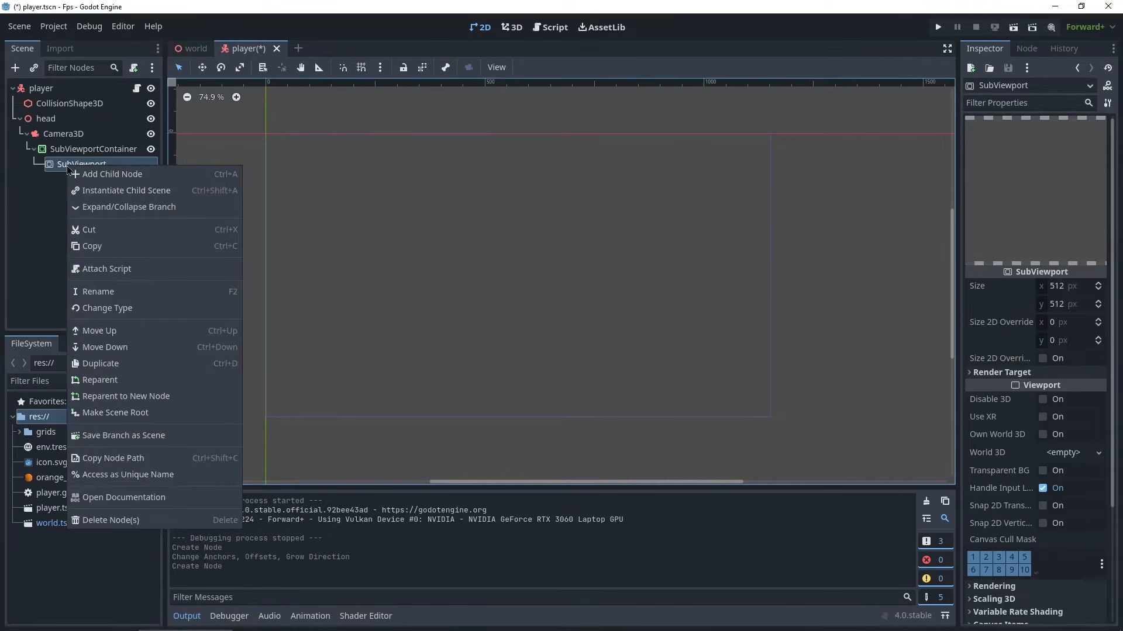
click(117, 174)
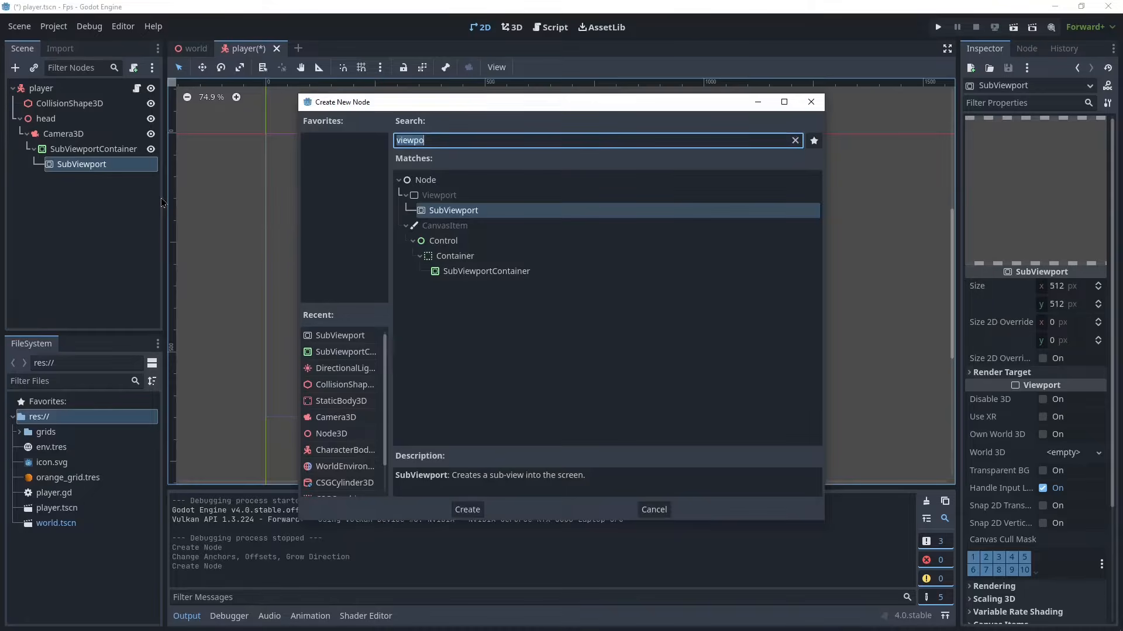
text(cam)
click(440, 273)
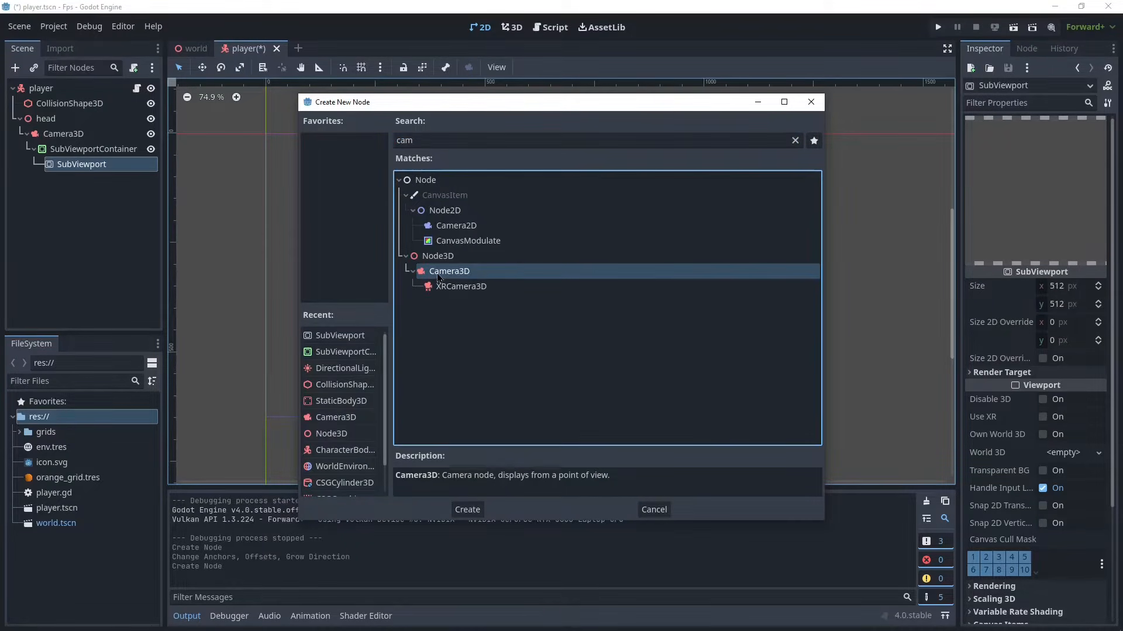
click(467, 516)
middle_drag(444, 377, 532, 311)
scroll(533, 311, down, 2)
scroll(532, 310, down, 3)
middle_drag(657, 417, 553, 407)
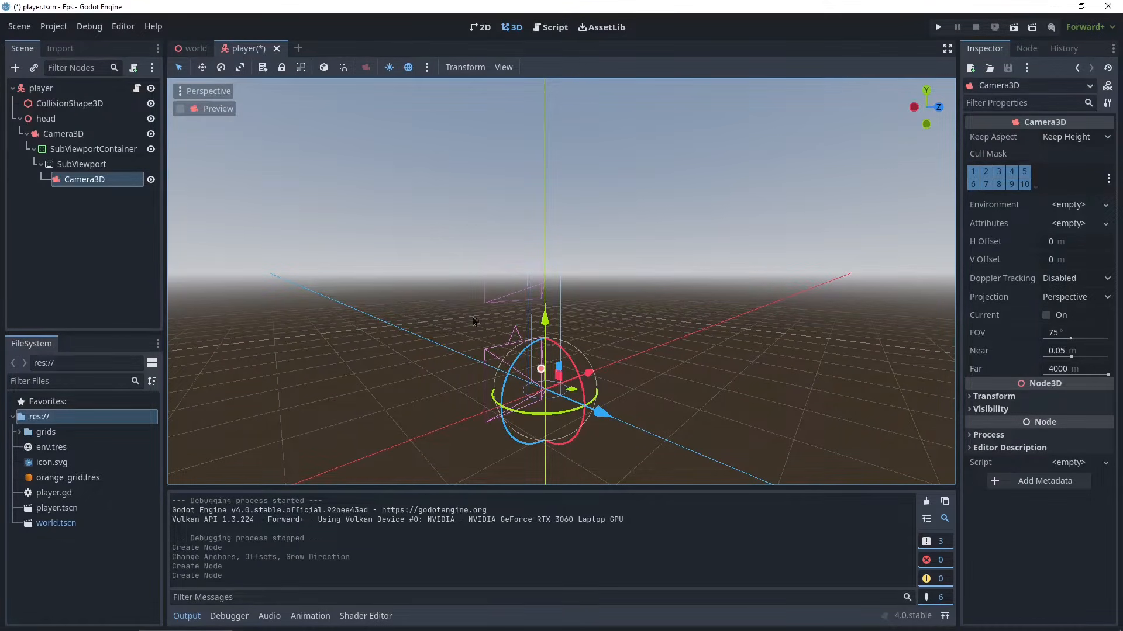
scroll(447, 325, up, 2)
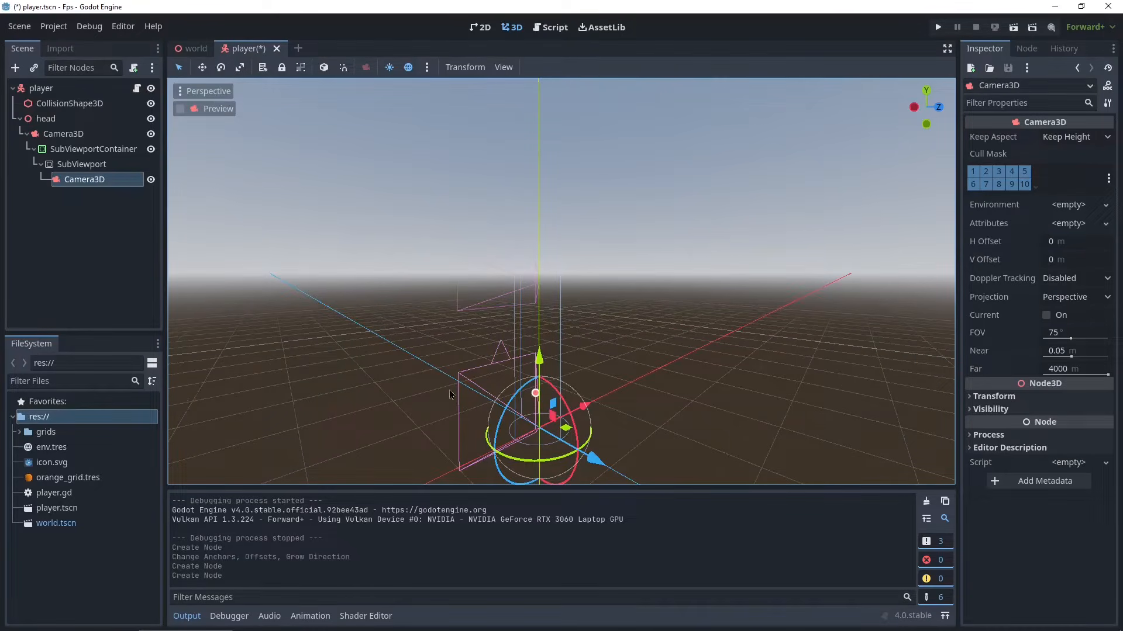
middle_drag(379, 375, 529, 420)
scroll(705, 349, down, 2)
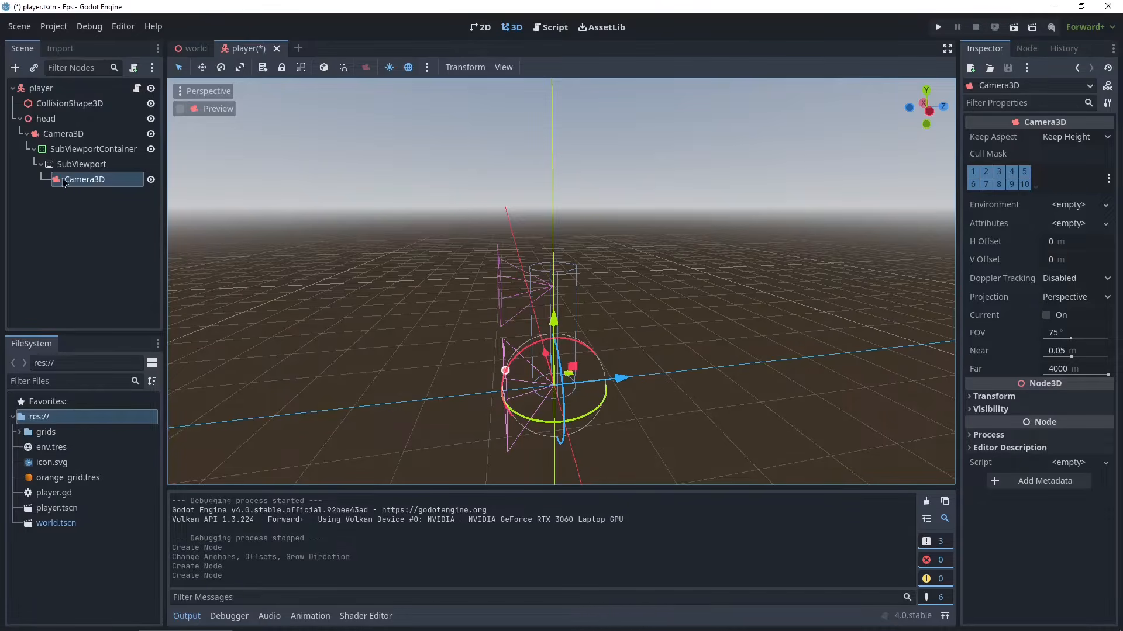
- Rename the new camera node as view_model_camera
click(97, 181)
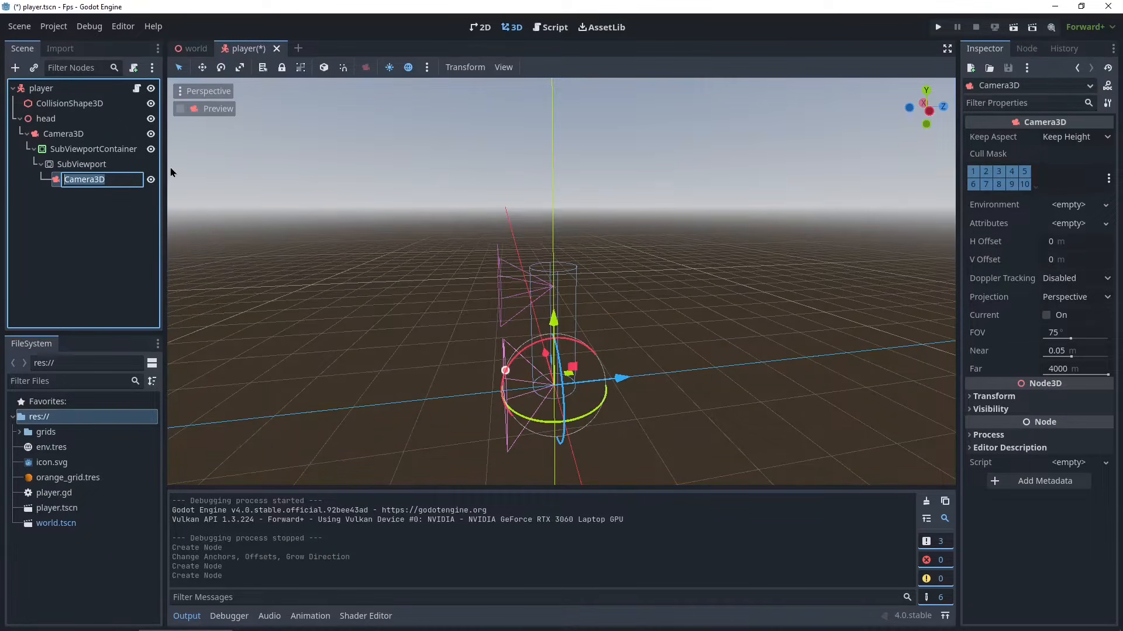
text(v)
text(iew_mod)
text(el_camera)
key(Return)
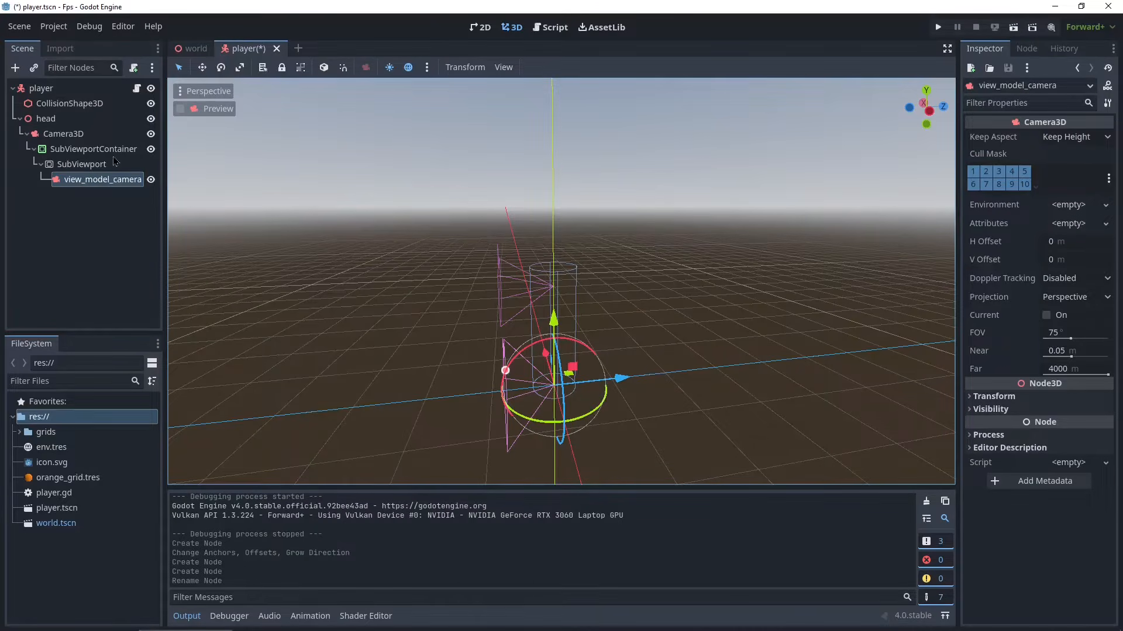
- Save the view_model_camera branch as a new scene named view_model.tscn
right_click(68, 185)
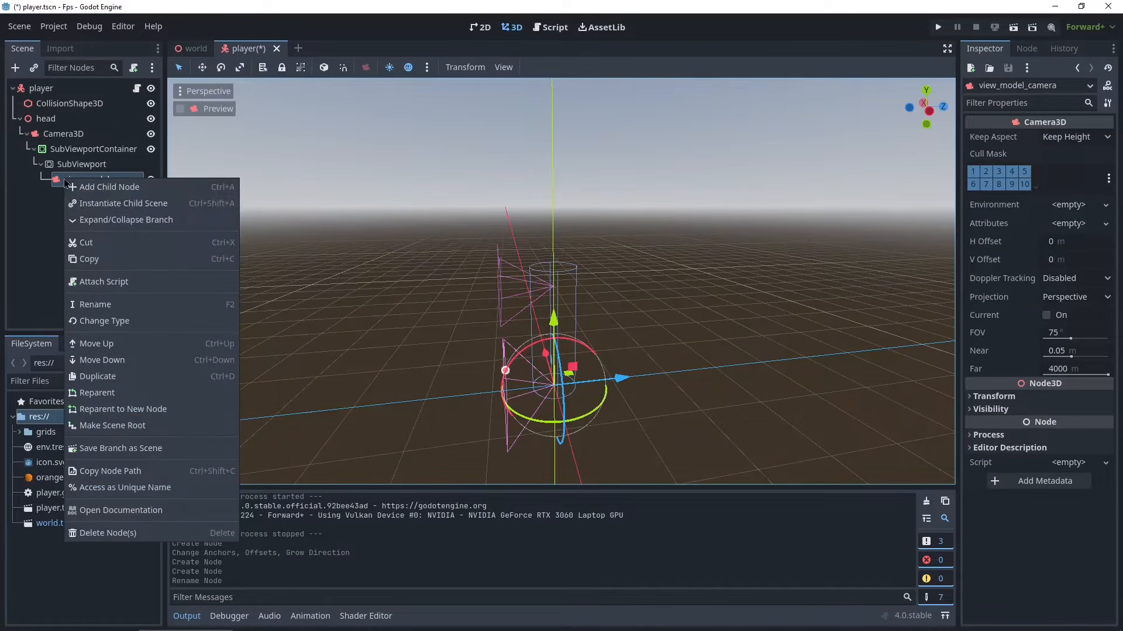
click(136, 454)
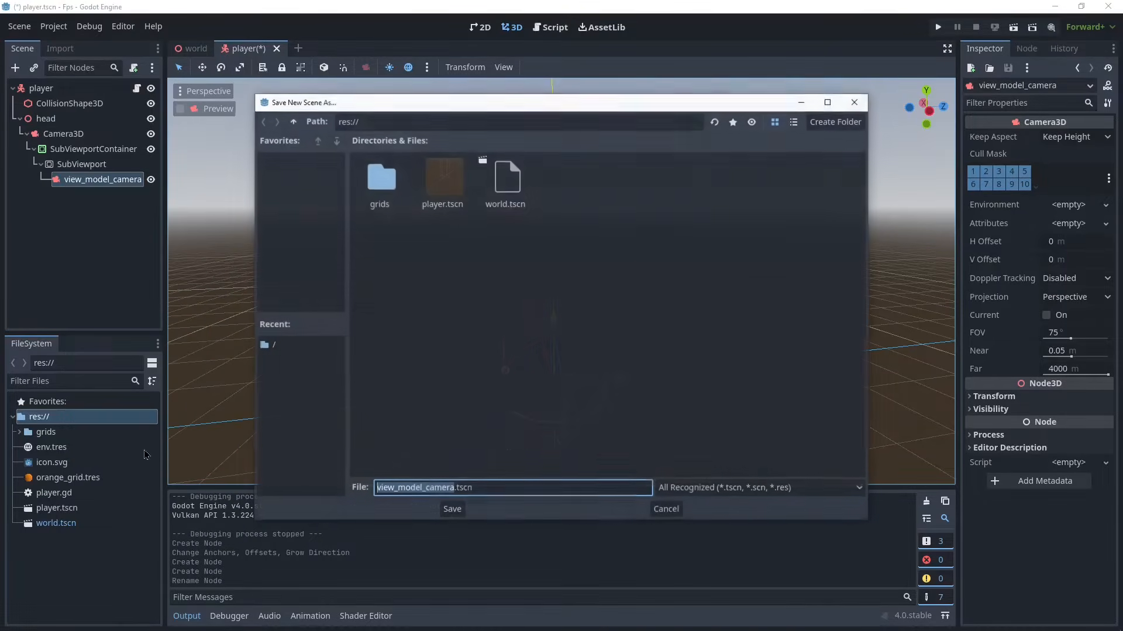
drag(421, 488, 454, 488)
key(BackSpace)
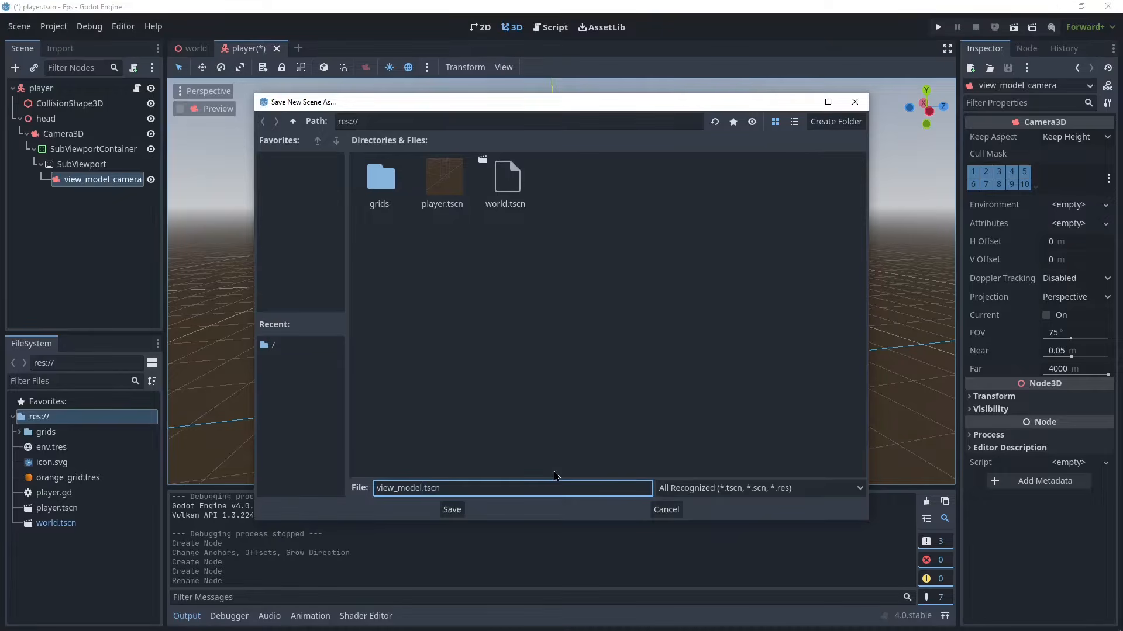
click(453, 511)
- Open the saved view_model scene from the camera node in the player scene
click(88, 600)
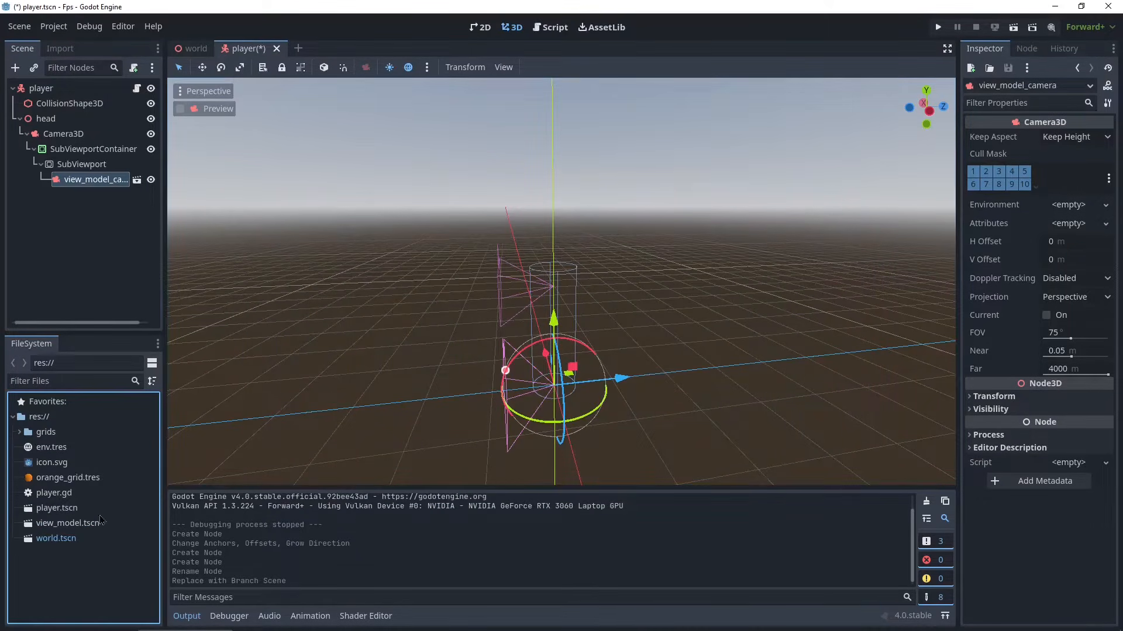
click(76, 522)
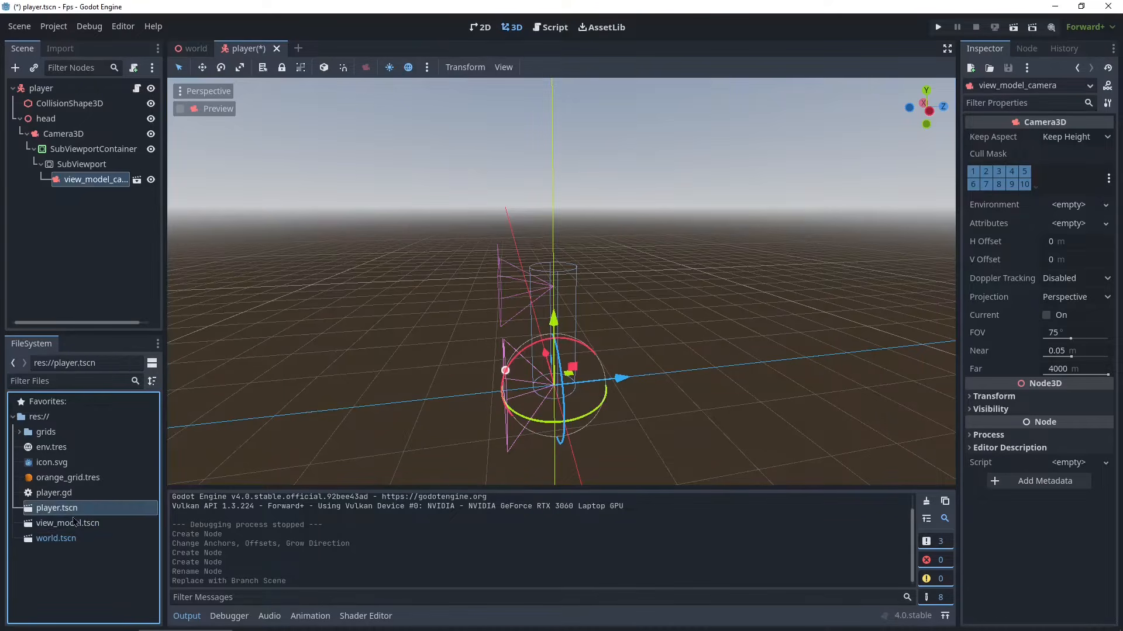
click(78, 512)
click(95, 214)
click(108, 183)
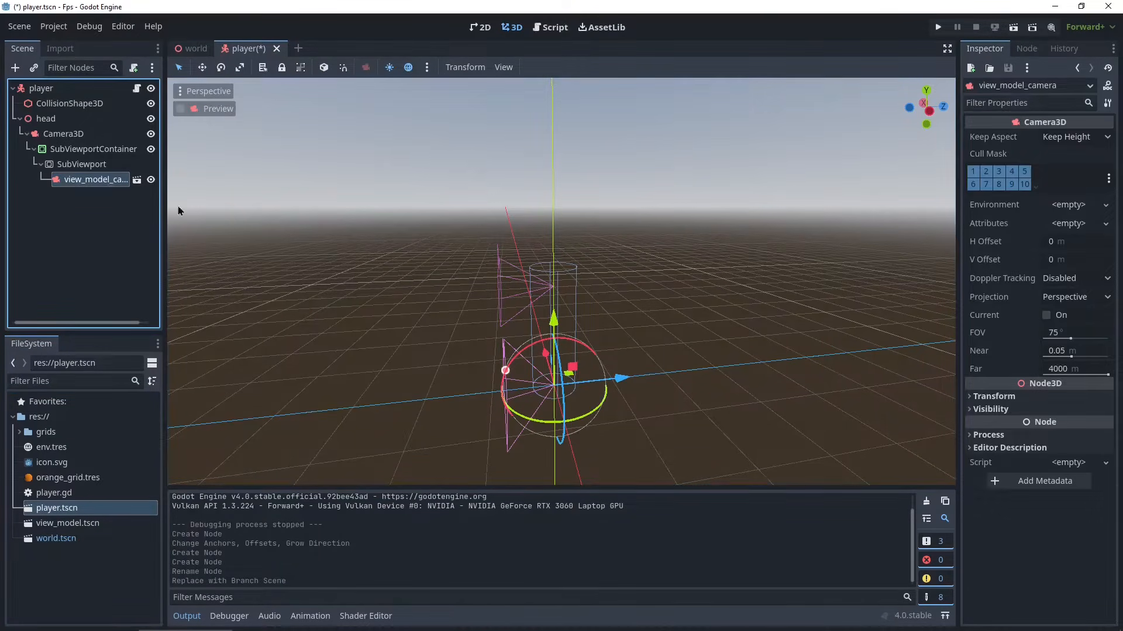
click(136, 180)
middle_drag(370, 191, 415, 201)
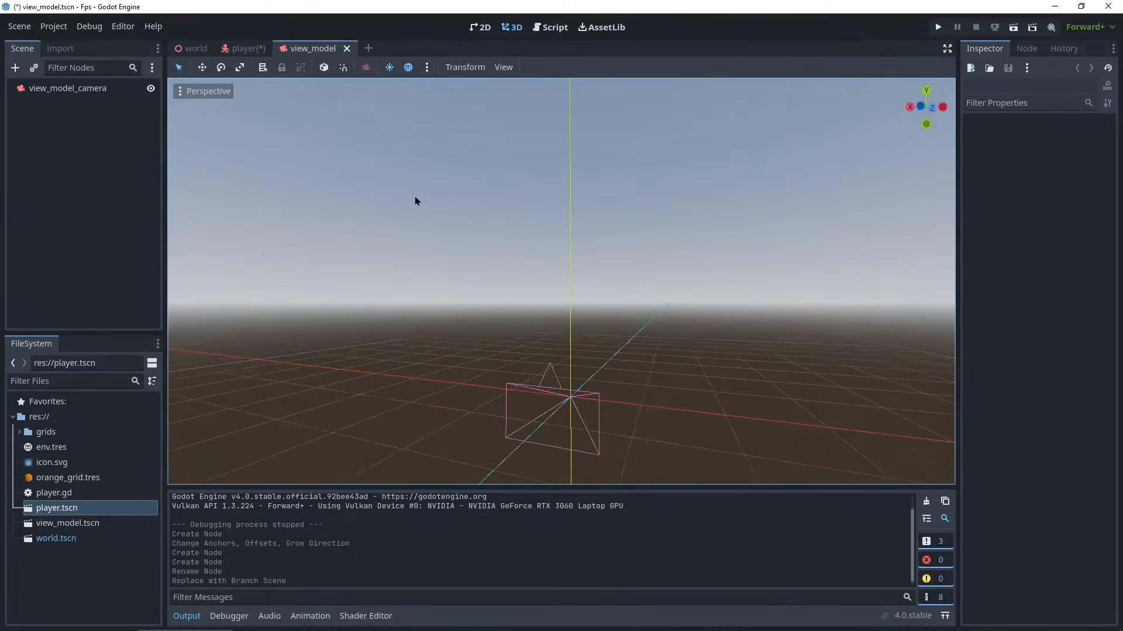
- Examine the camera in the view_model scene's 3D viewport
scroll(417, 199, up, 6)
shift+middle_drag(563, 406, 429, 242)
scroll(410, 296, up, 2)
scroll(462, 277, down, 5)
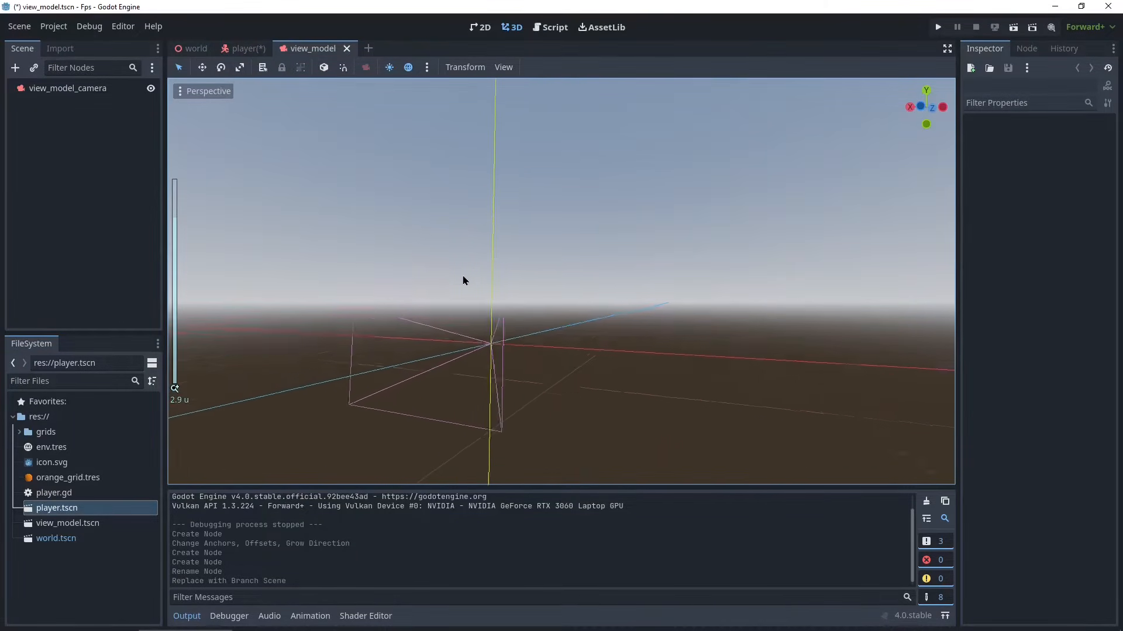
middle_drag(463, 280, 465, 275)
middle_drag(596, 340, 519, 350)
scroll(518, 350, up, 2)
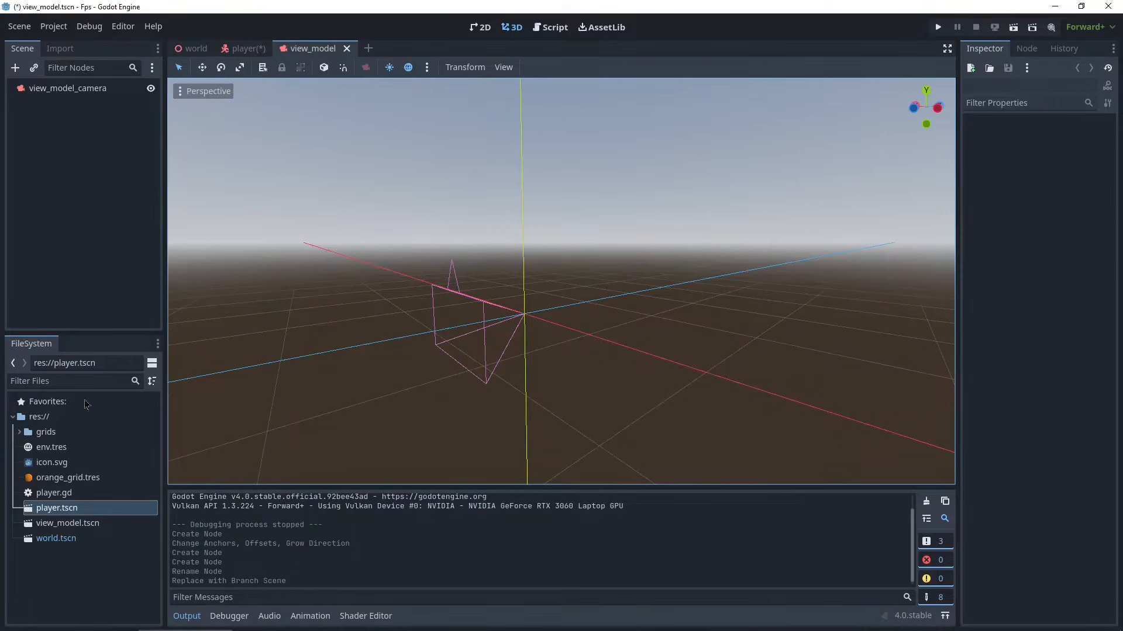
- Import the assets folder from the desktop into the project's res:// folder
drag(317, 6, 595, 126)
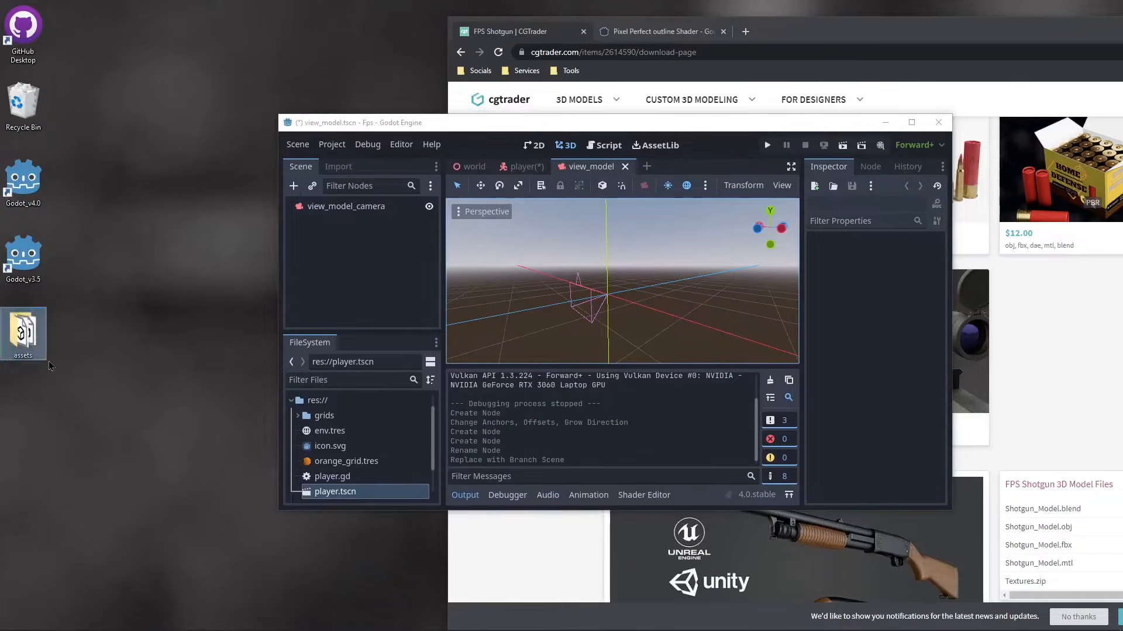
click(333, 401)
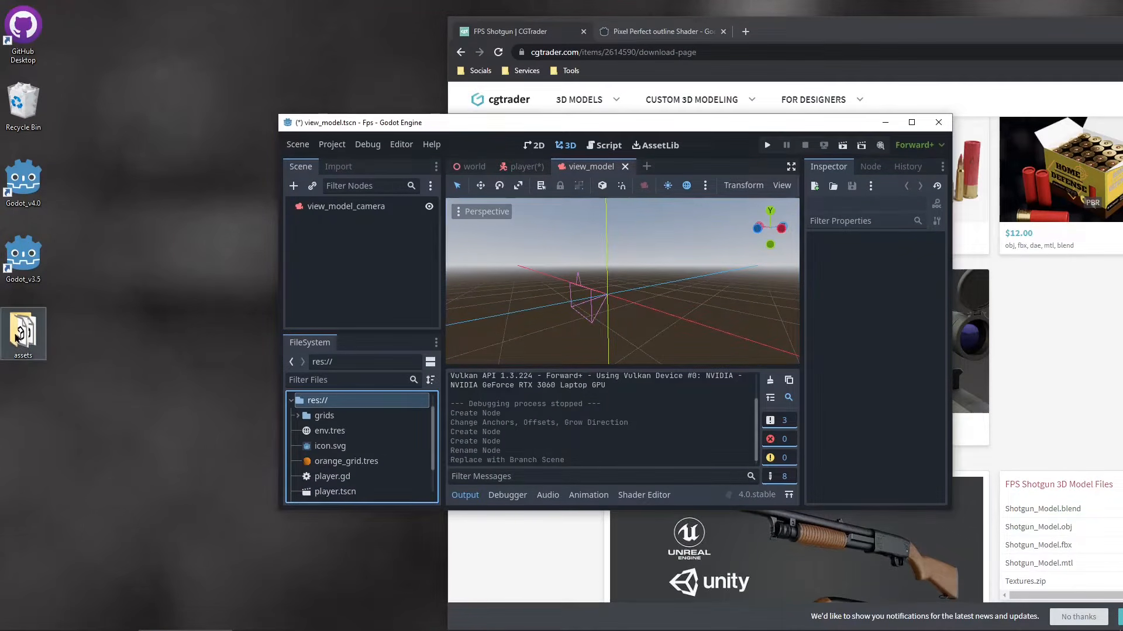
drag(52, 336, 319, 402)
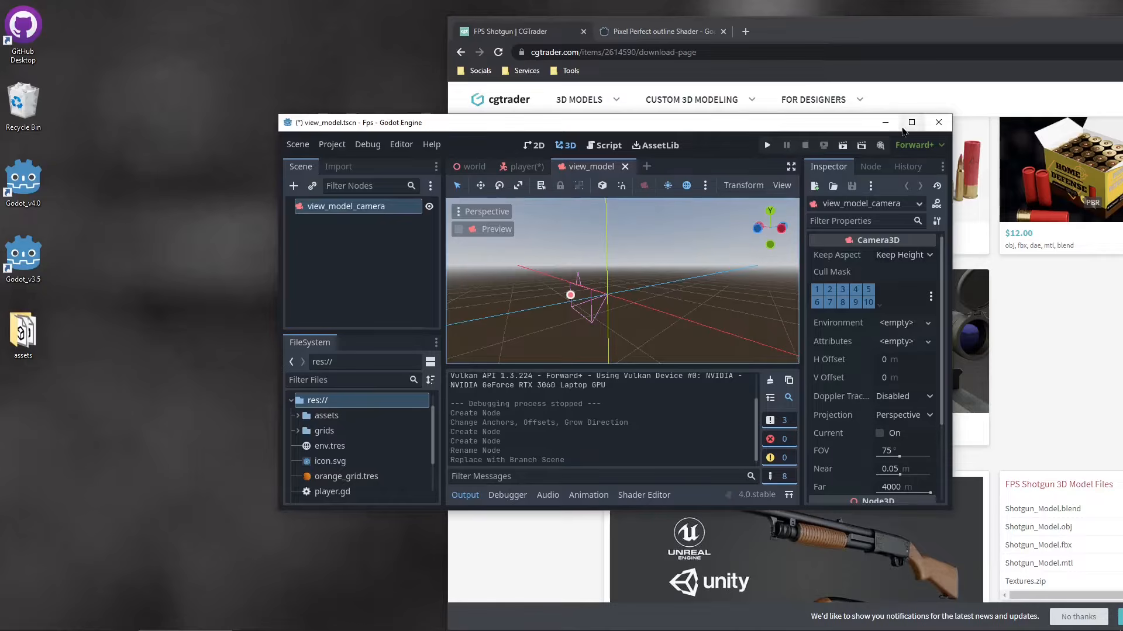
click(911, 123)
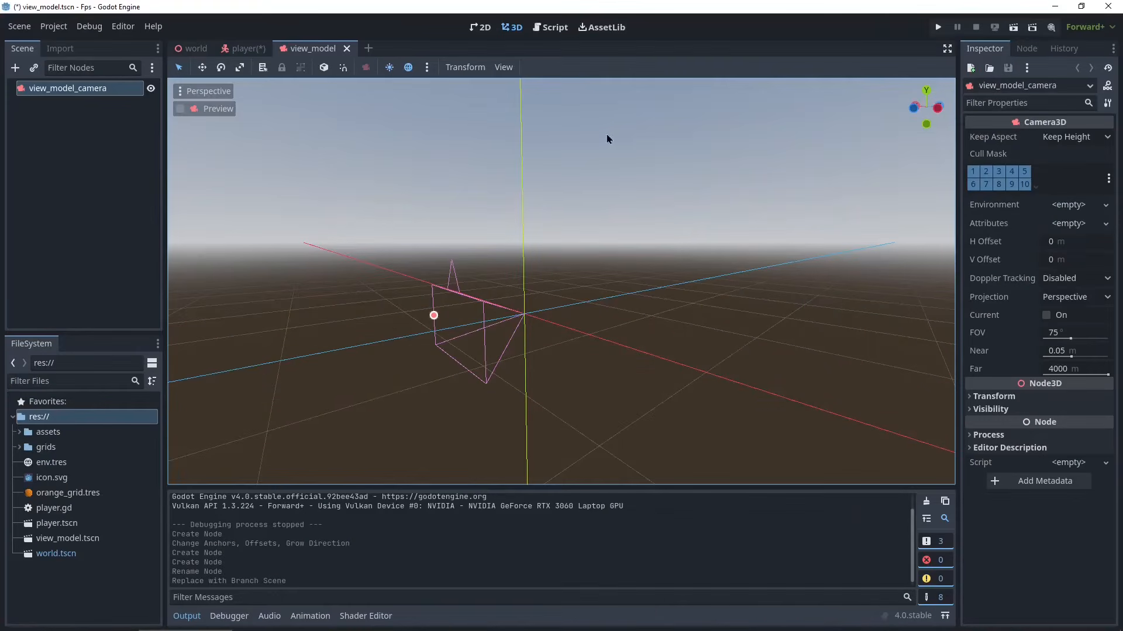
- Expand the assets folder to inspect the shotgun textures, hand and shotgun model files
click(25, 432)
click(20, 432)
click(52, 463)
click(59, 479)
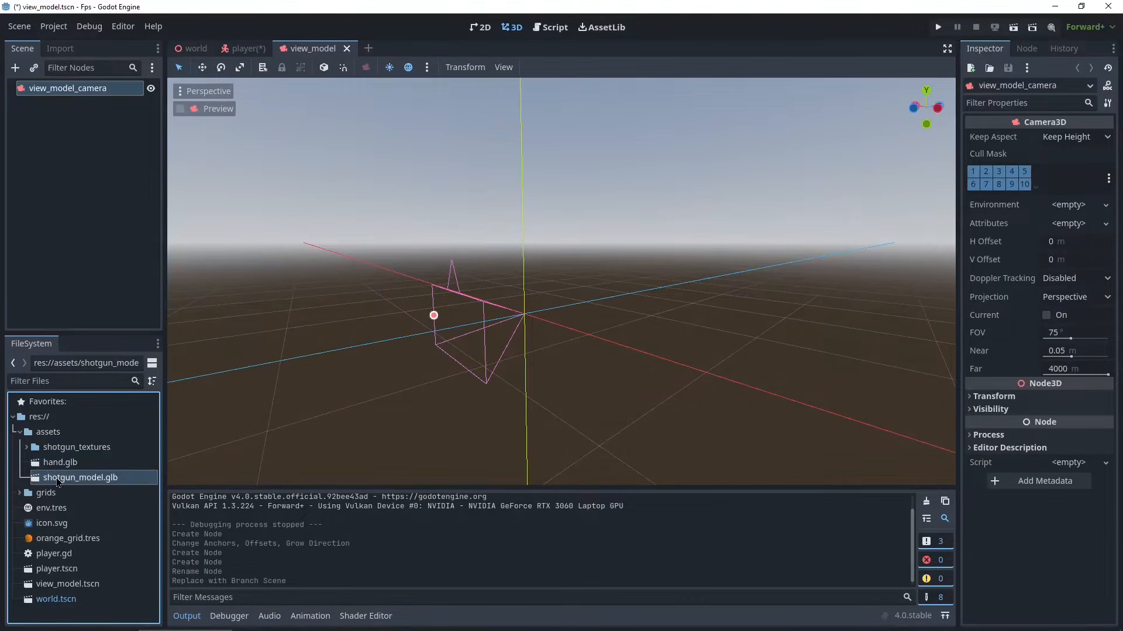
click(77, 449)
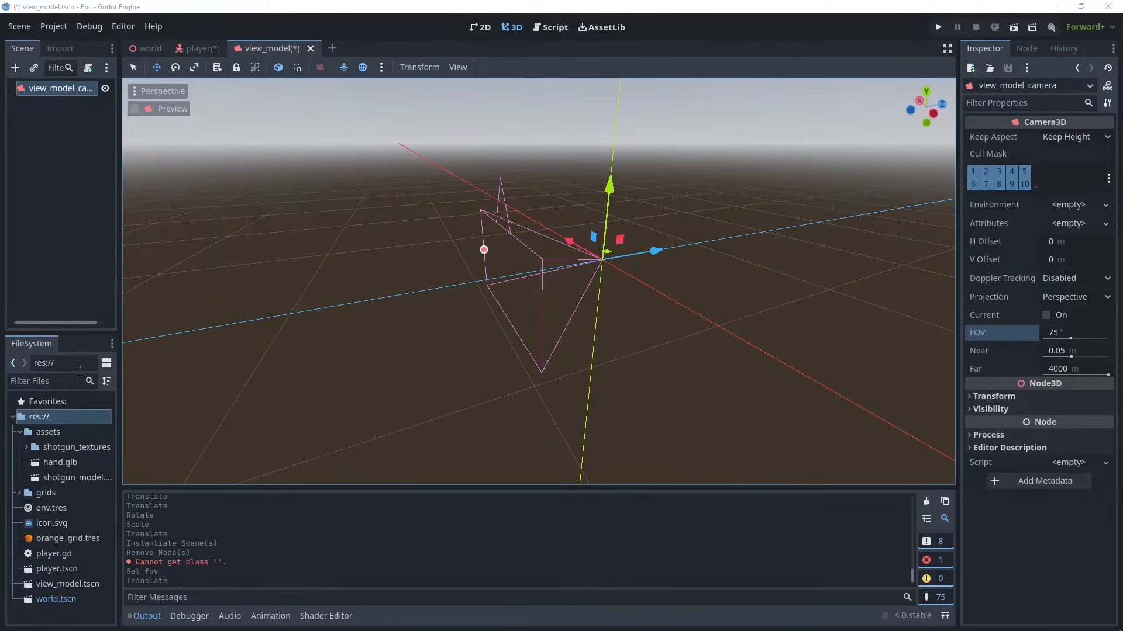
- Create a new folder named materials in the project's res:// root
click(20, 432)
right_click(30, 419)
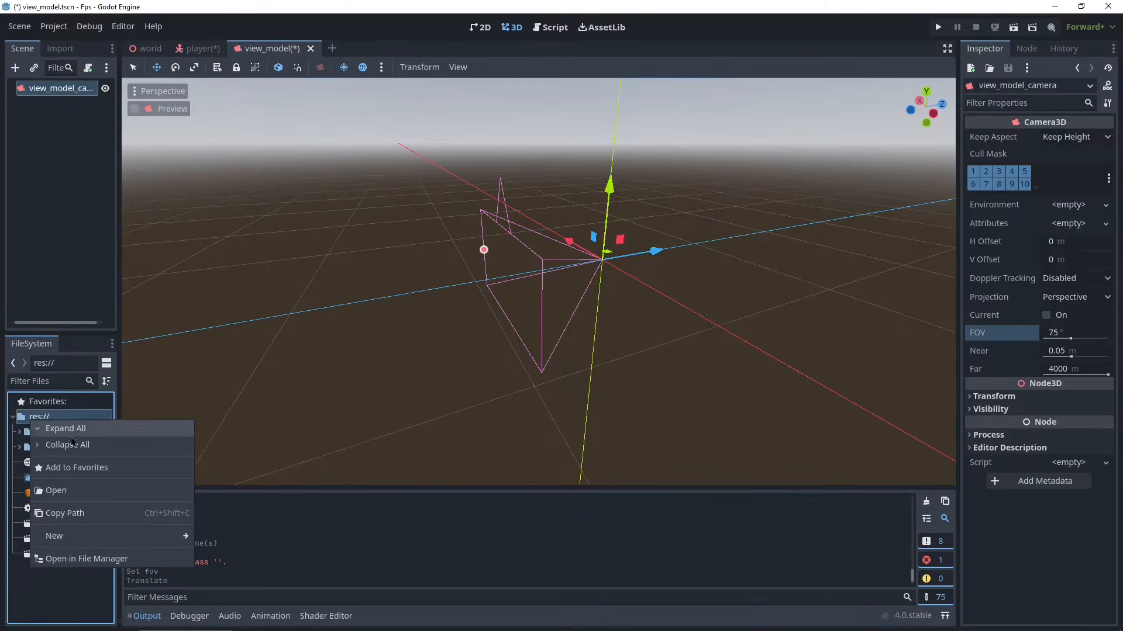
mouse_move(71, 537)
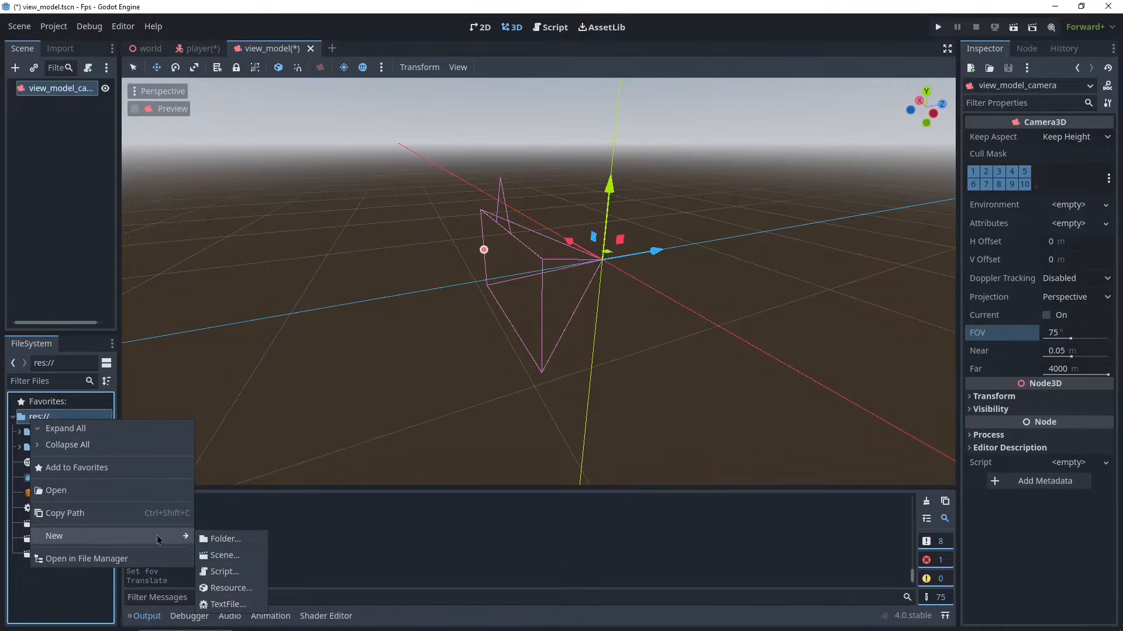
click(227, 541)
text(met)
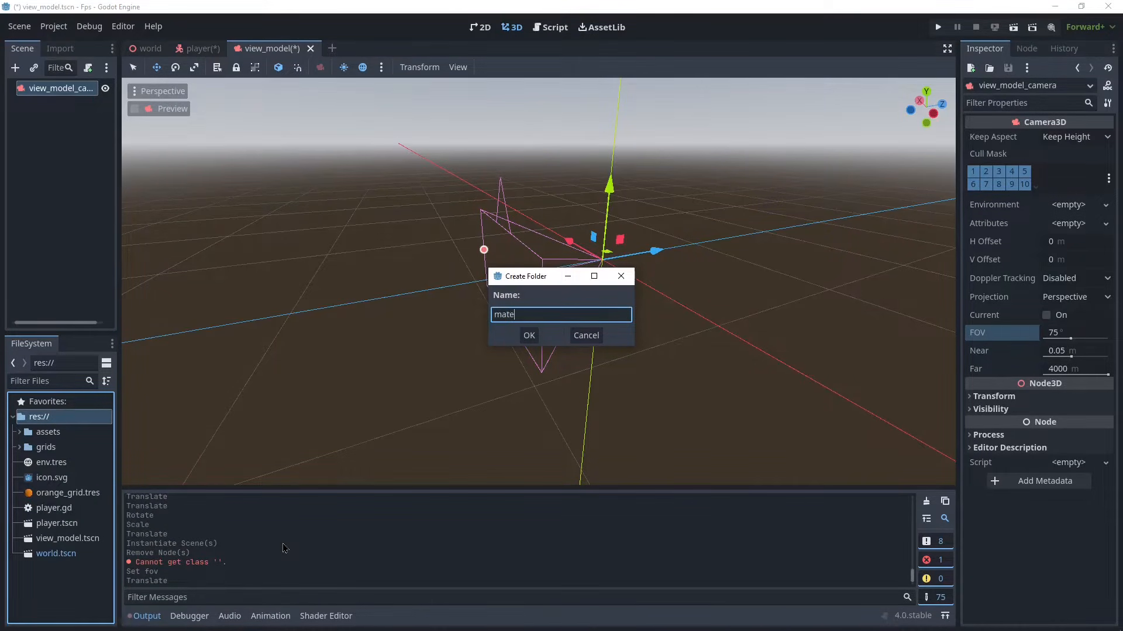
key(Return)
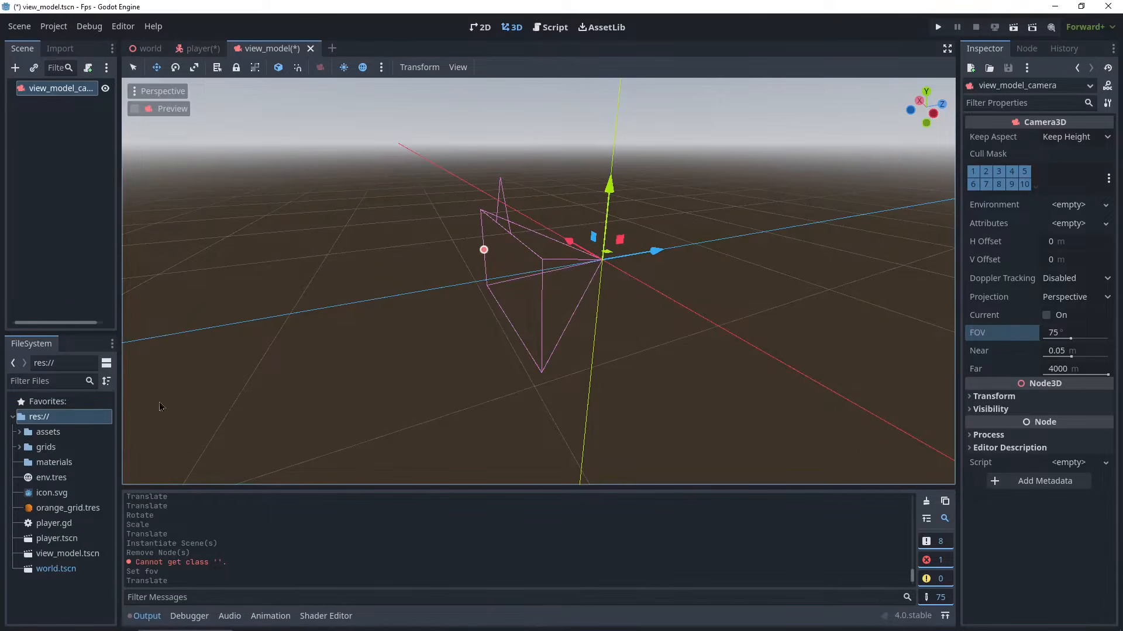
- Create a new StandardMaterial3D resource in the materials folder and save it as hands_material.tres
right_click(47, 463)
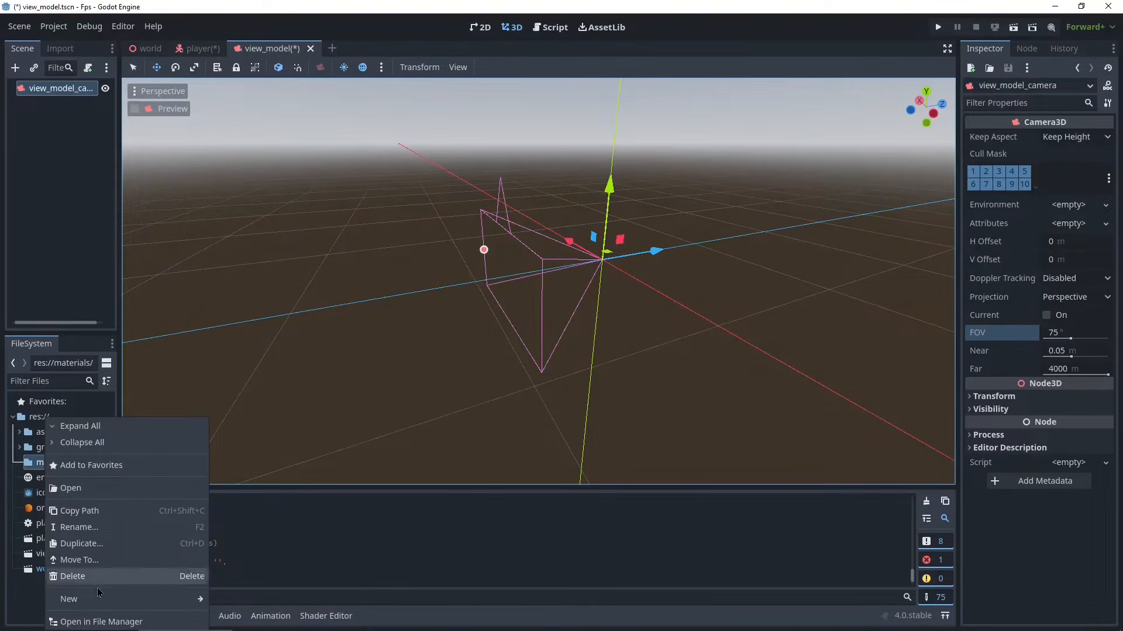
mouse_move(95, 603)
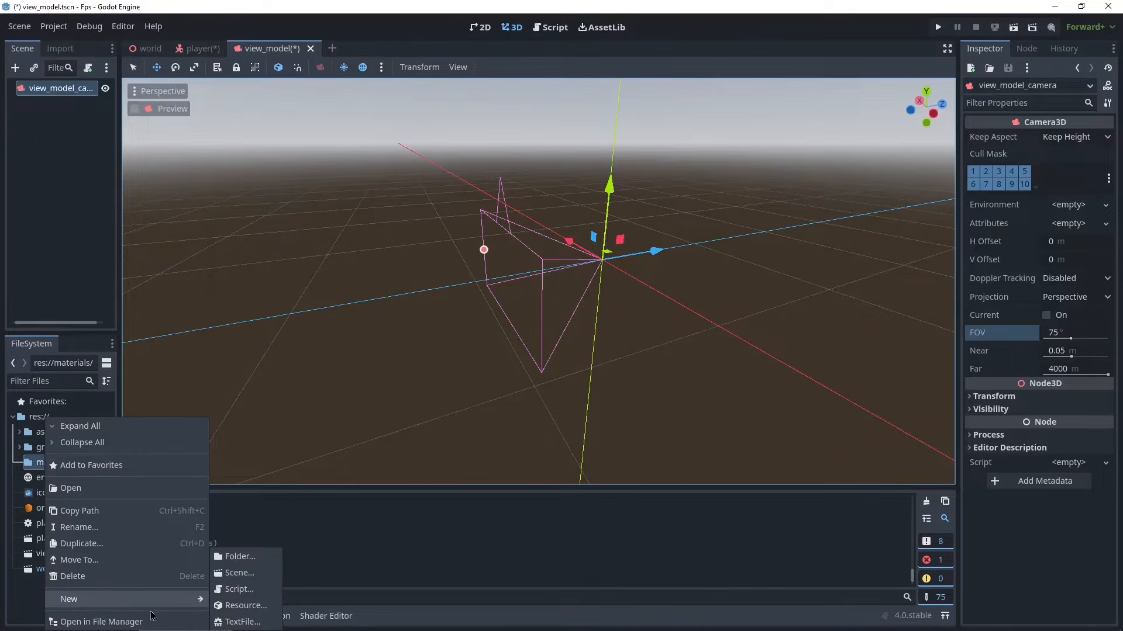
click(31, 464)
right_click(30, 463)
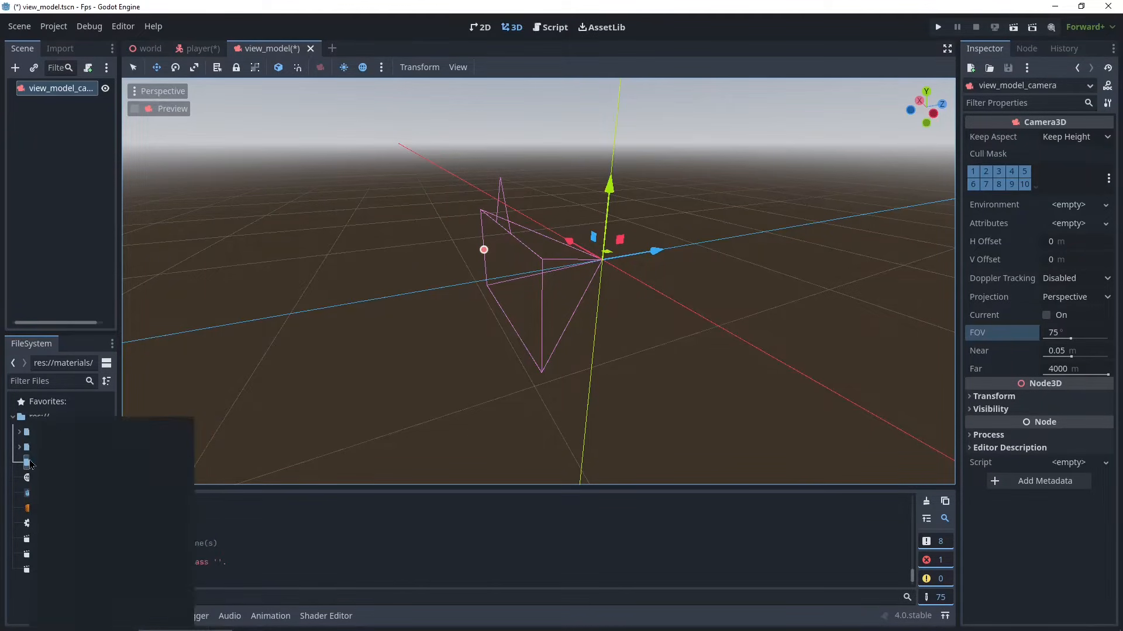
click(216, 609)
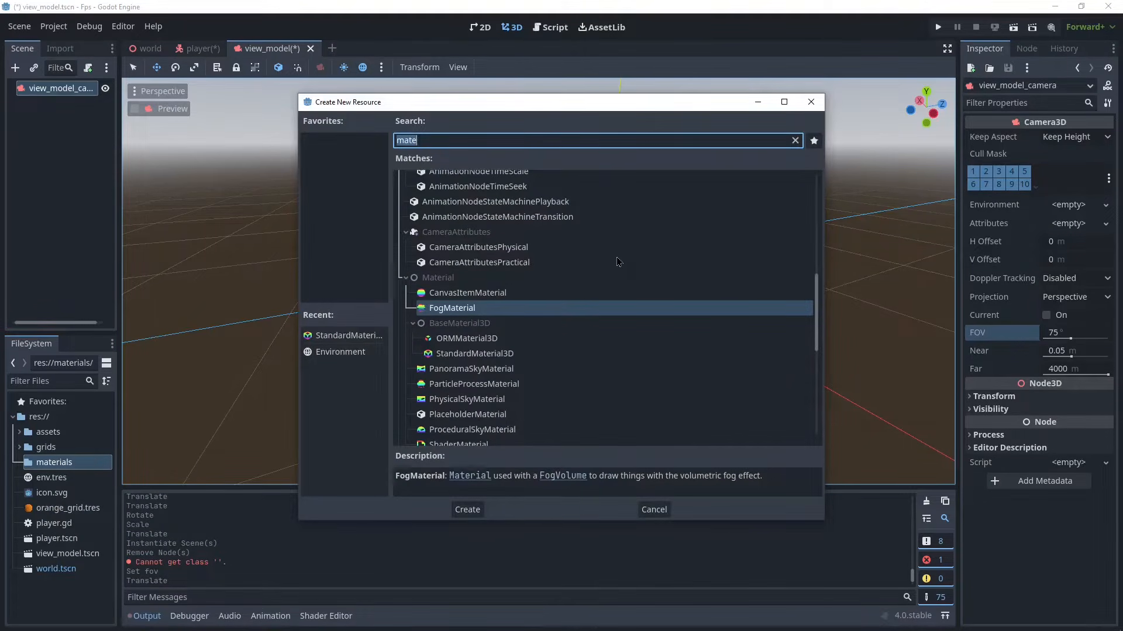
text(mater)
scroll(513, 385, down, 3)
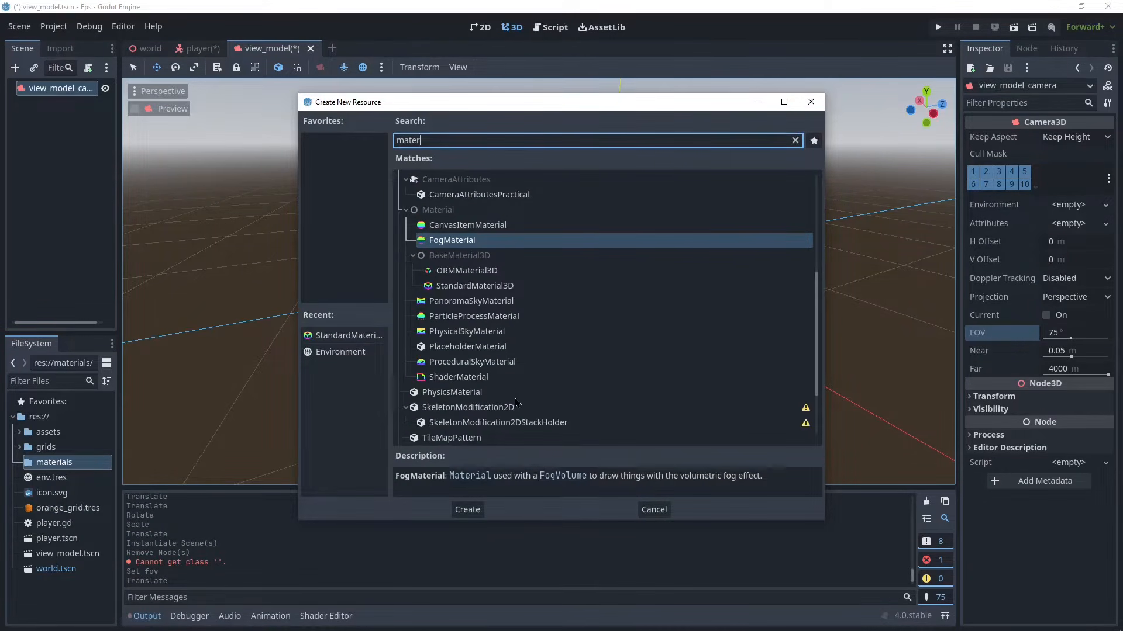
click(465, 288)
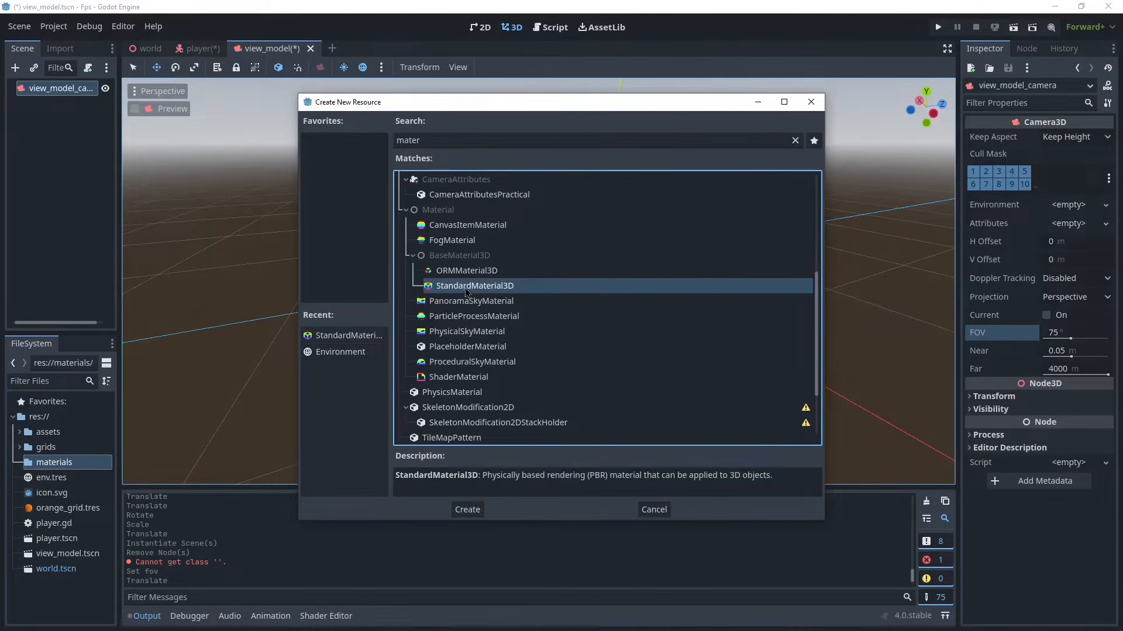
click(466, 508)
text(h)
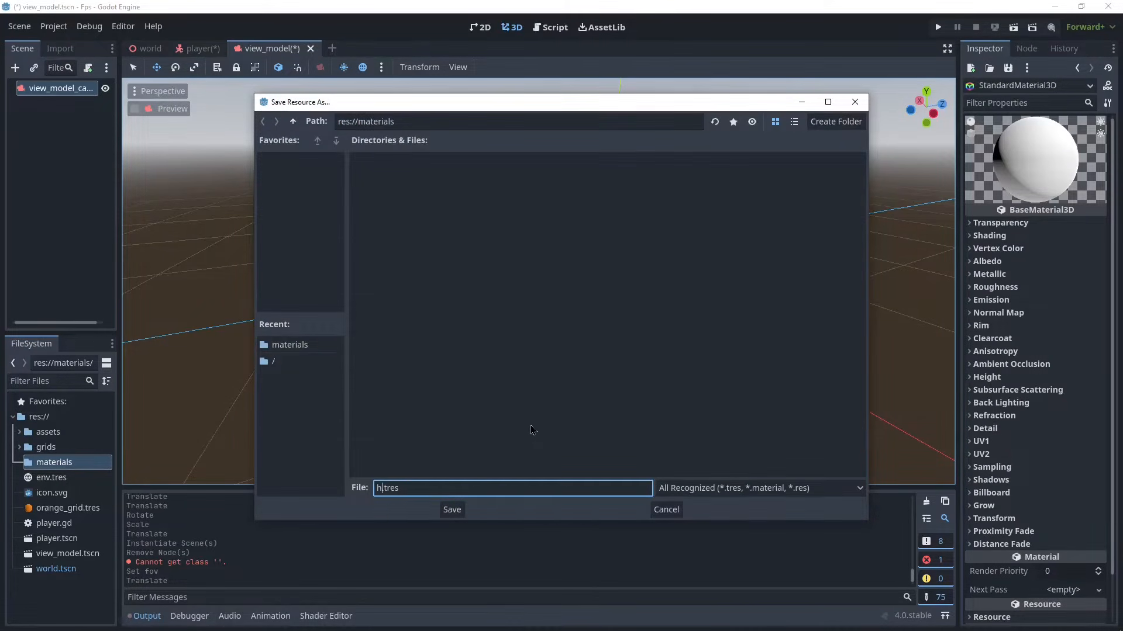
text(ands_materials)
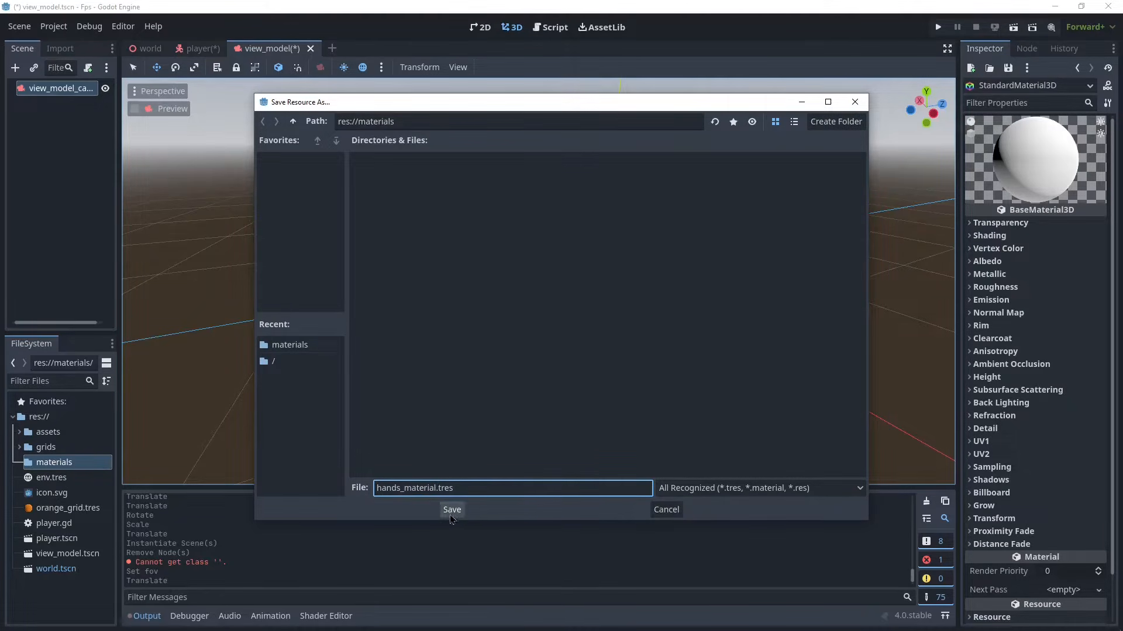
click(451, 510)
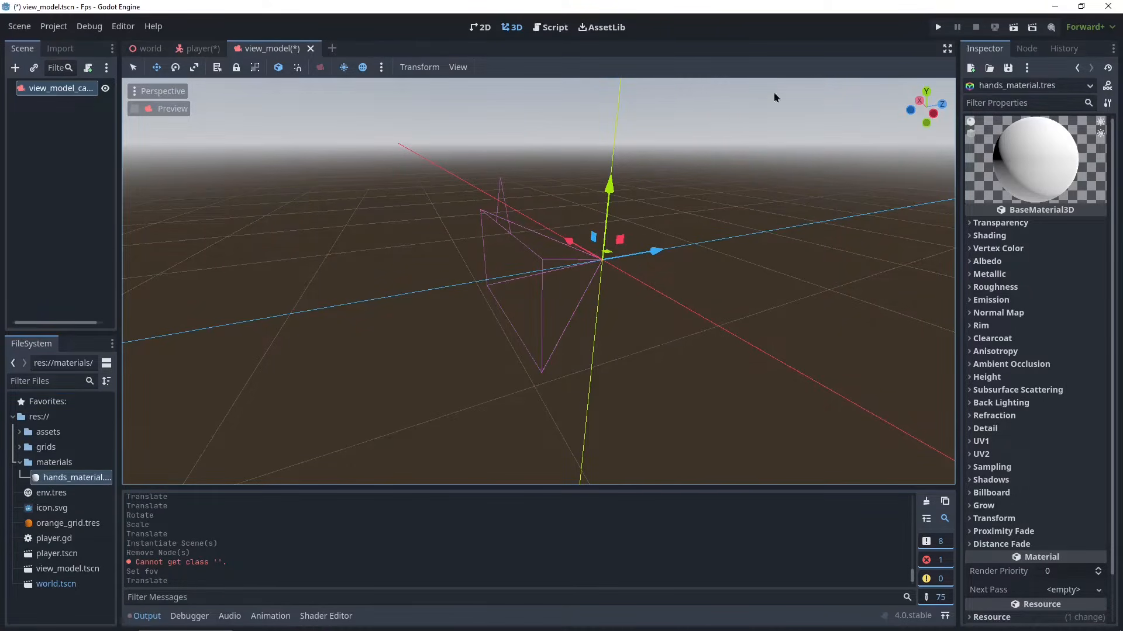
- Set the hands material's shading diffuse mode and specular mode both to Toon
scroll(775, 227, up, 4)
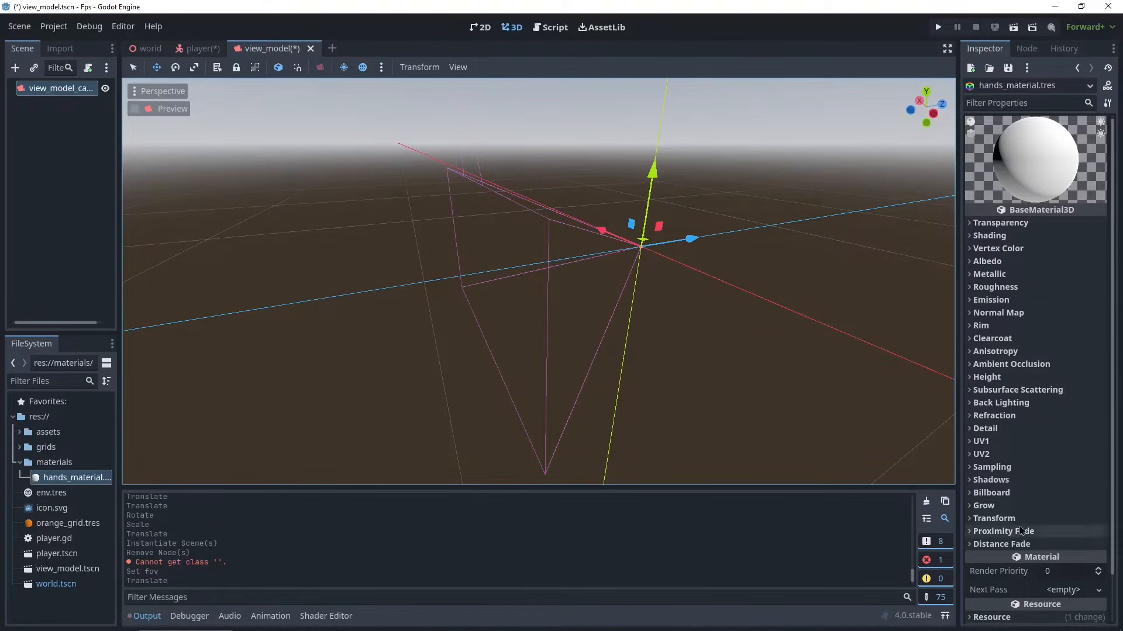
click(988, 235)
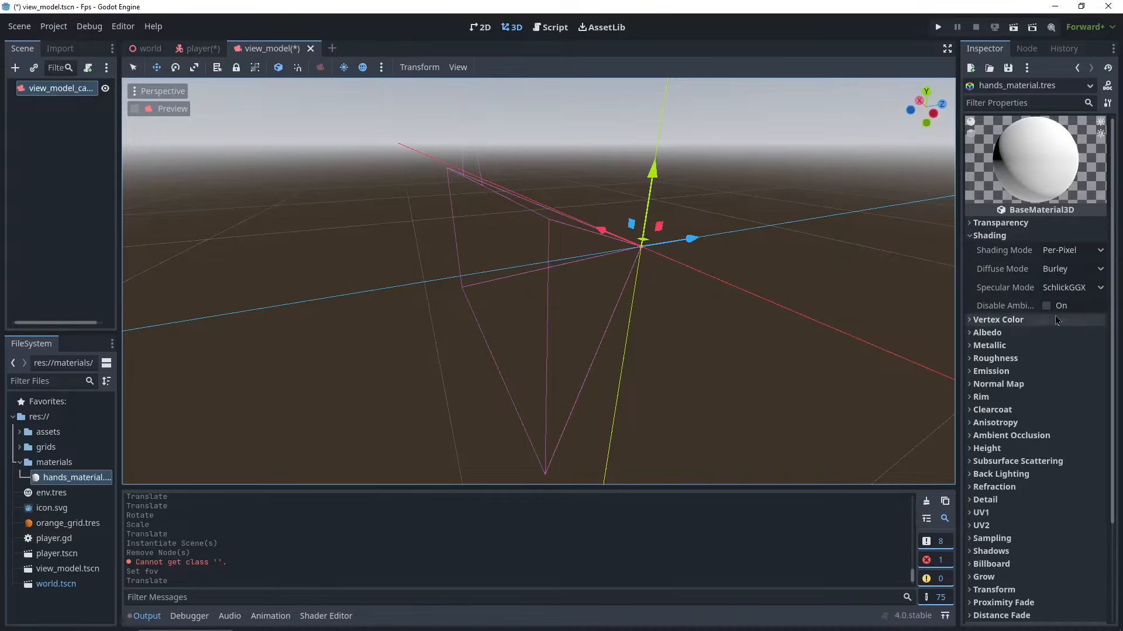
click(1077, 272)
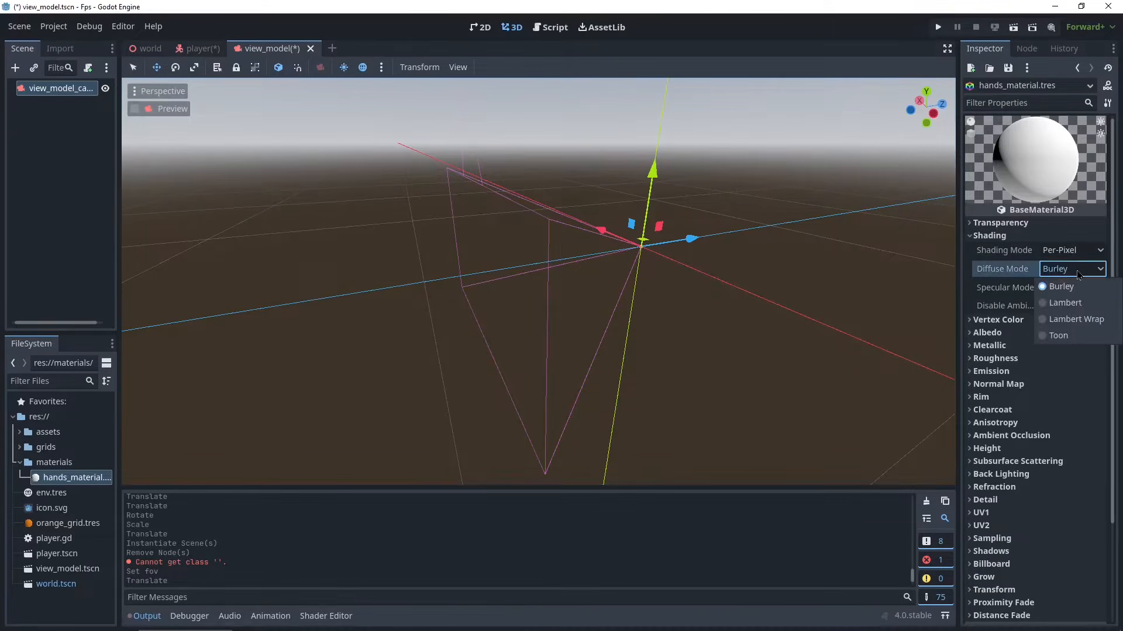
click(1057, 335)
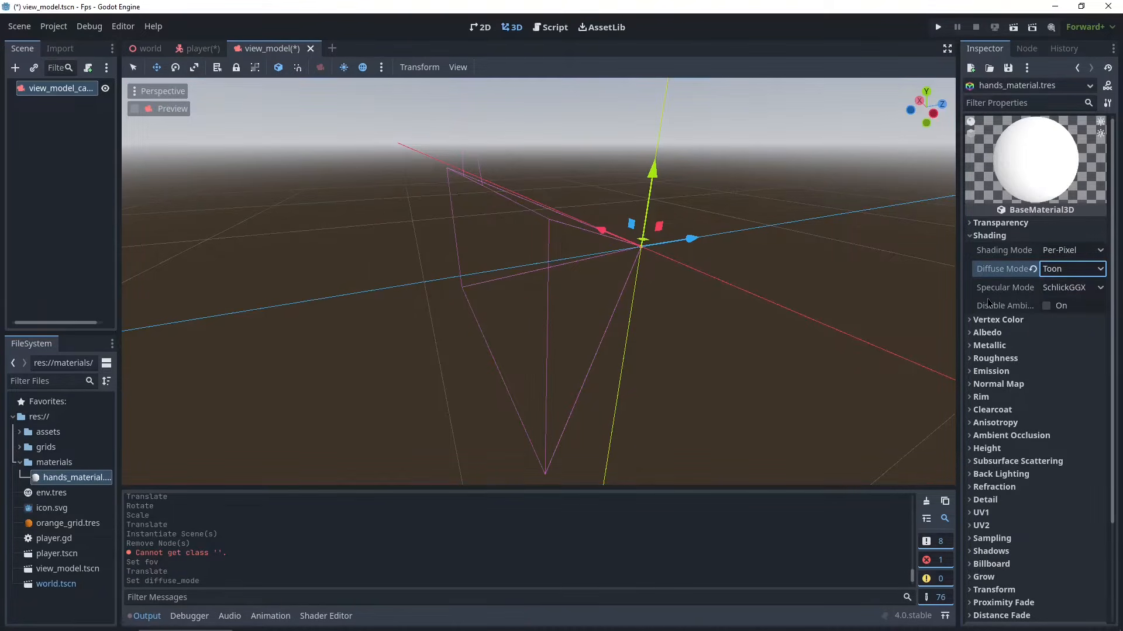
click(1071, 287)
click(1063, 322)
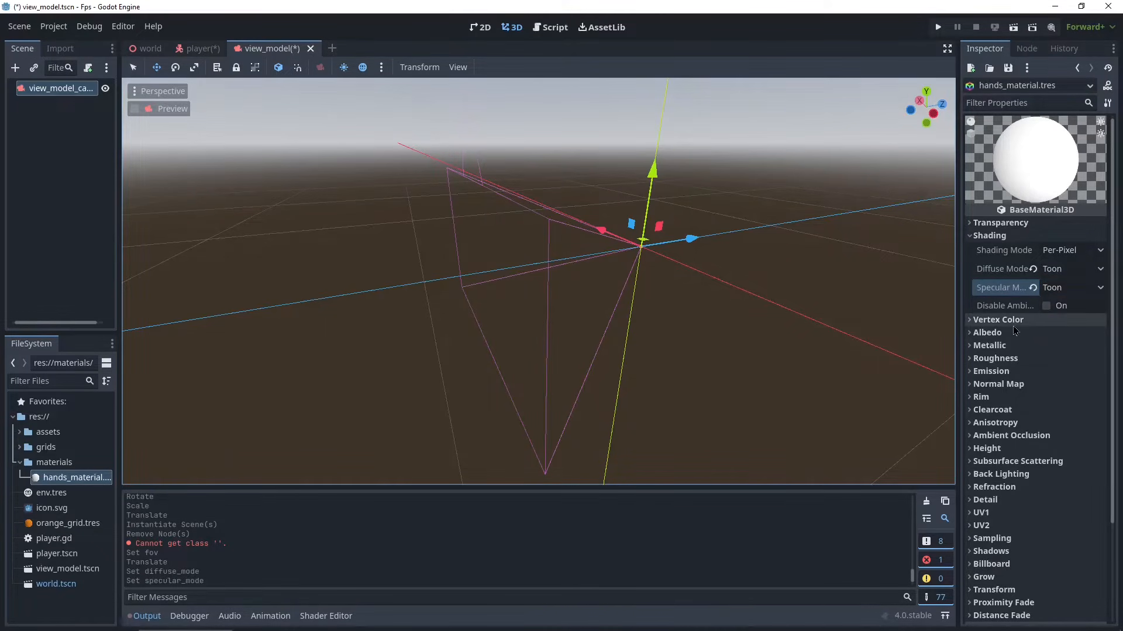
- Add a new ShaderMaterial as the hands material's next pass
scroll(1003, 328, down, 5)
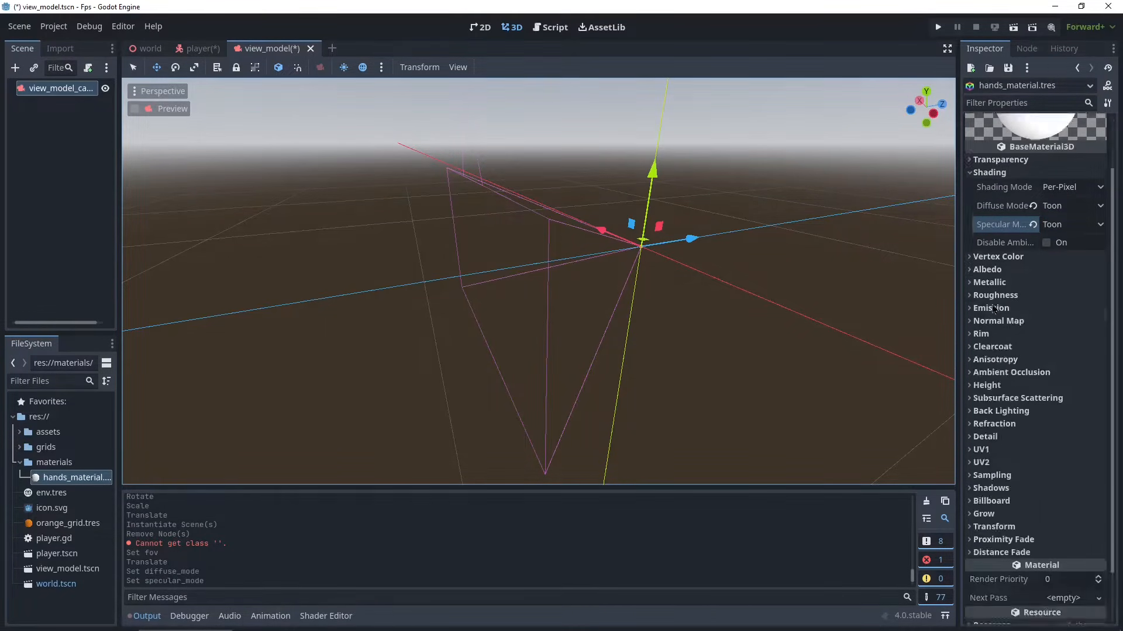
scroll(1032, 330, up, 5)
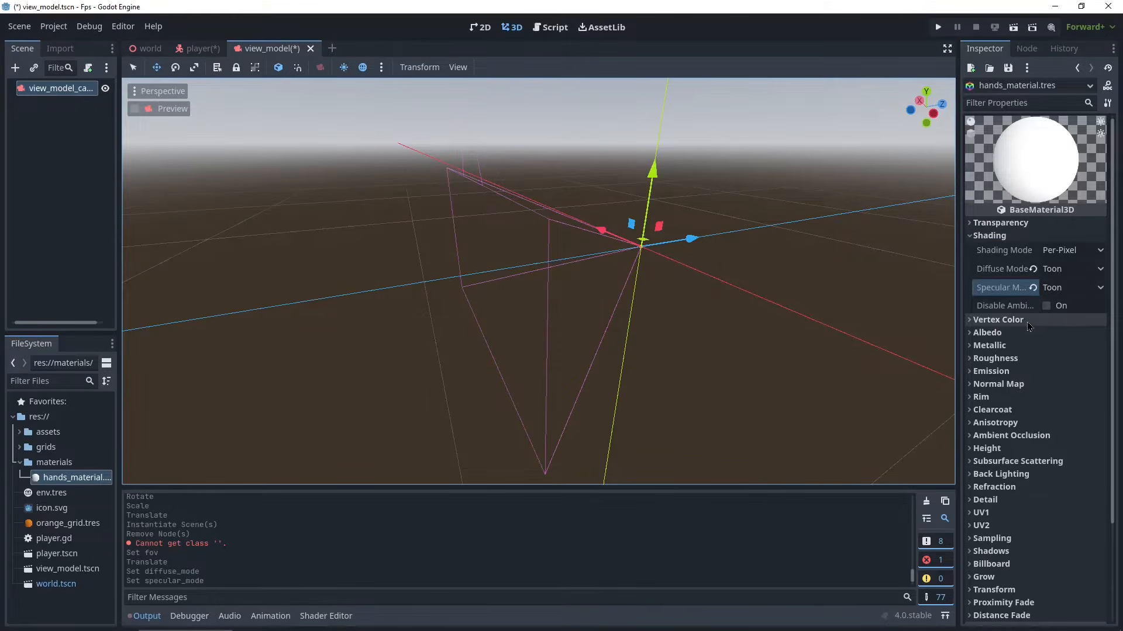
scroll(1030, 327, down, 4)
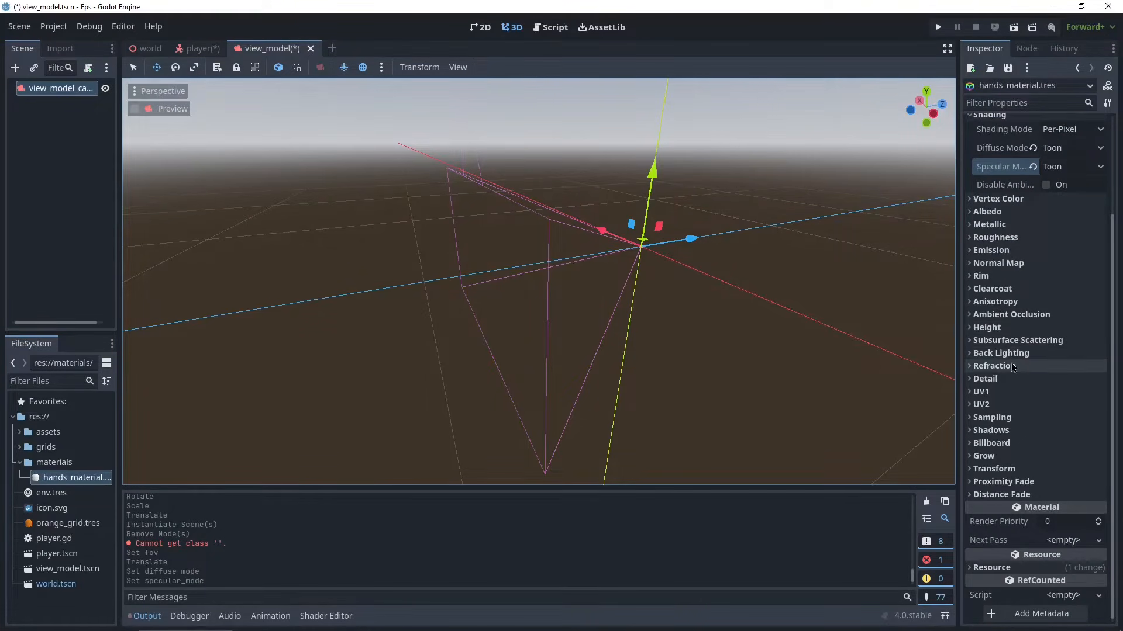
scroll(1029, 358, up, 4)
scroll(999, 151, down, 4)
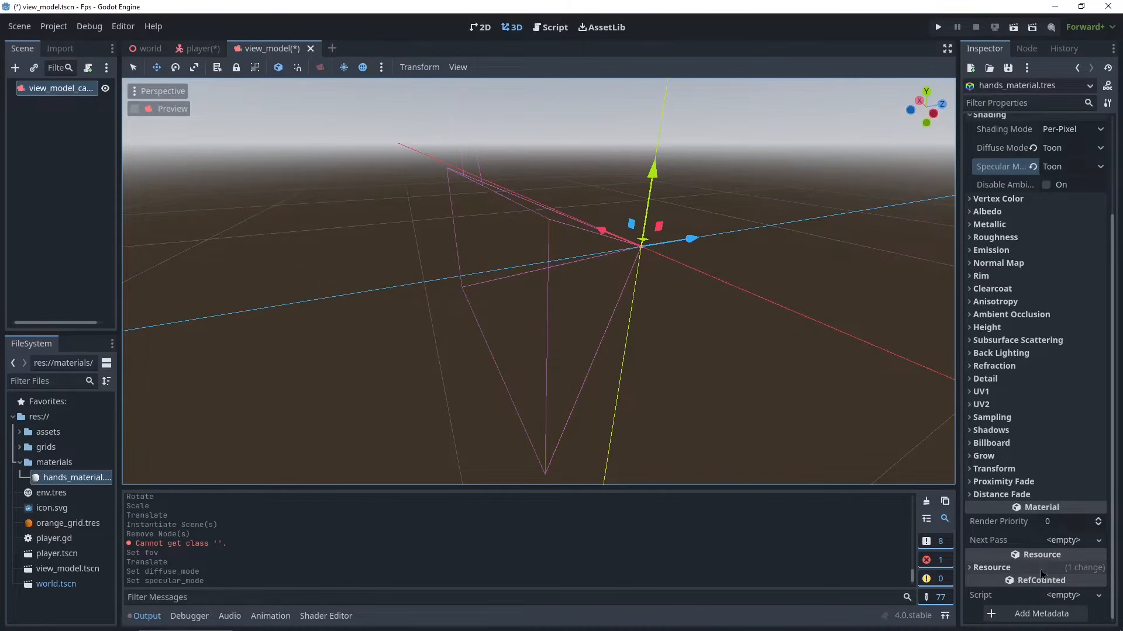
click(1069, 547)
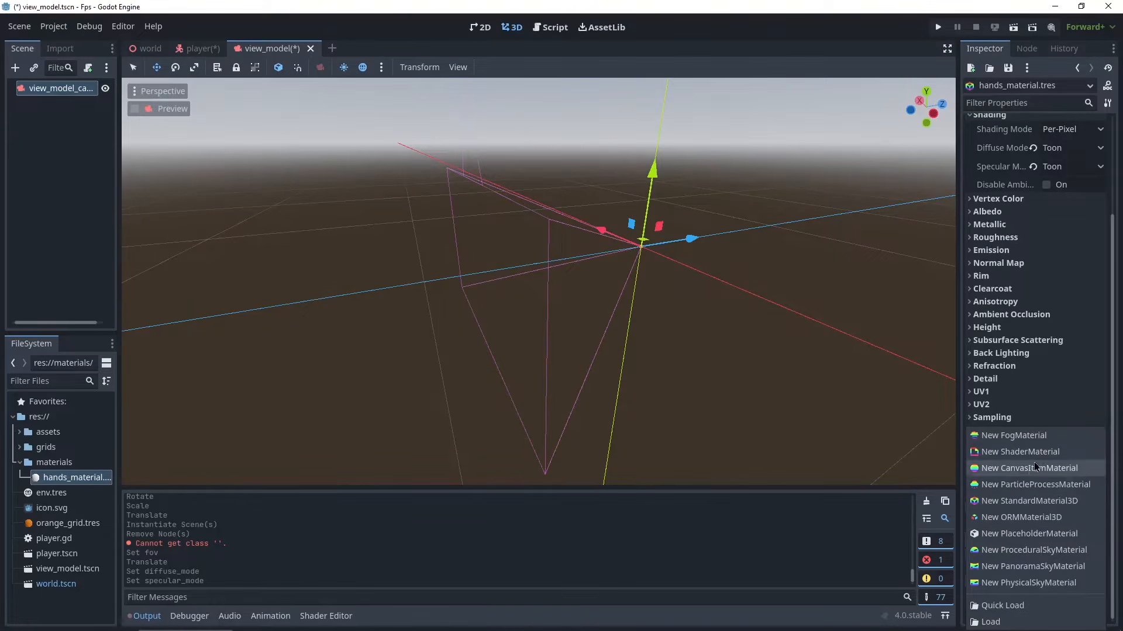
click(1004, 450)
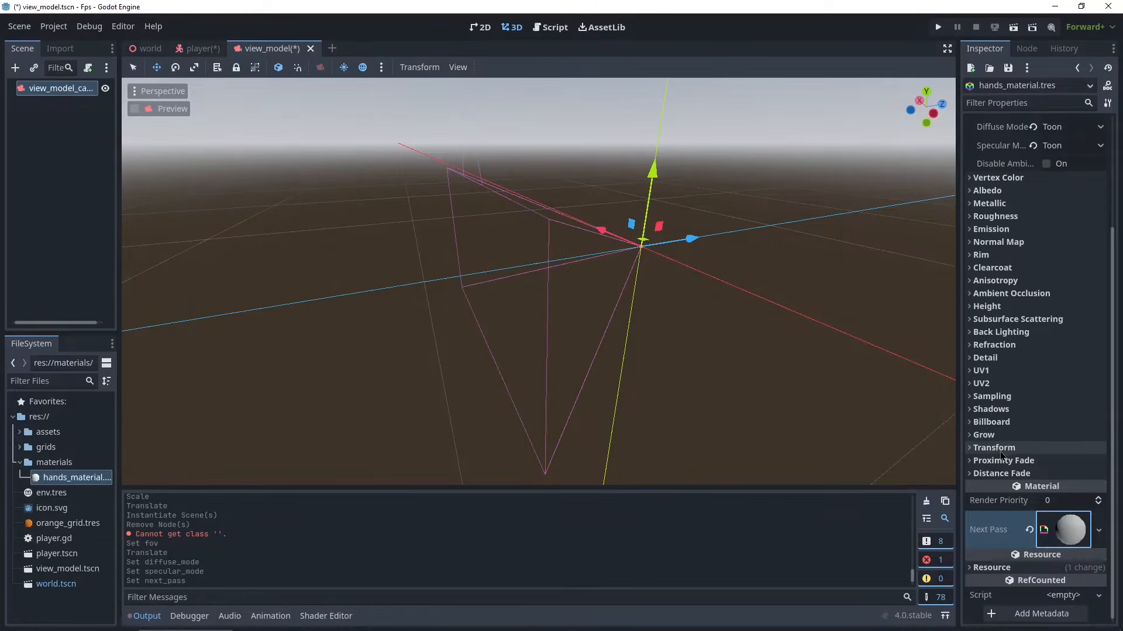
- Create a new spatial shader for the next-pass material, saved as outline.gdshader in a new shaders folder
click(1069, 537)
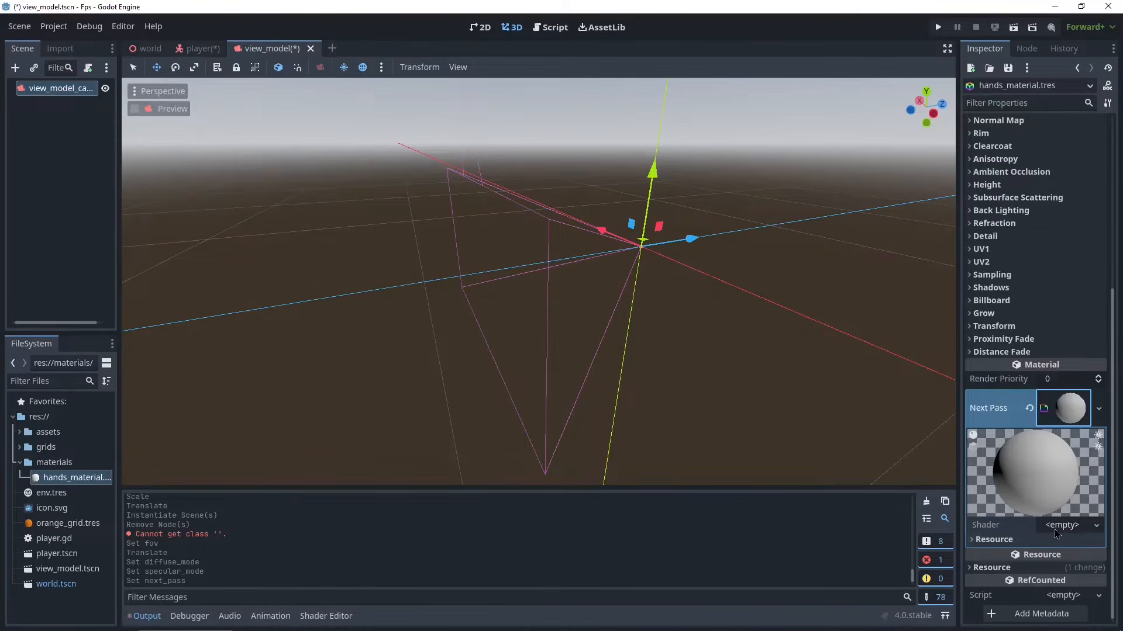
click(1057, 527)
click(1059, 543)
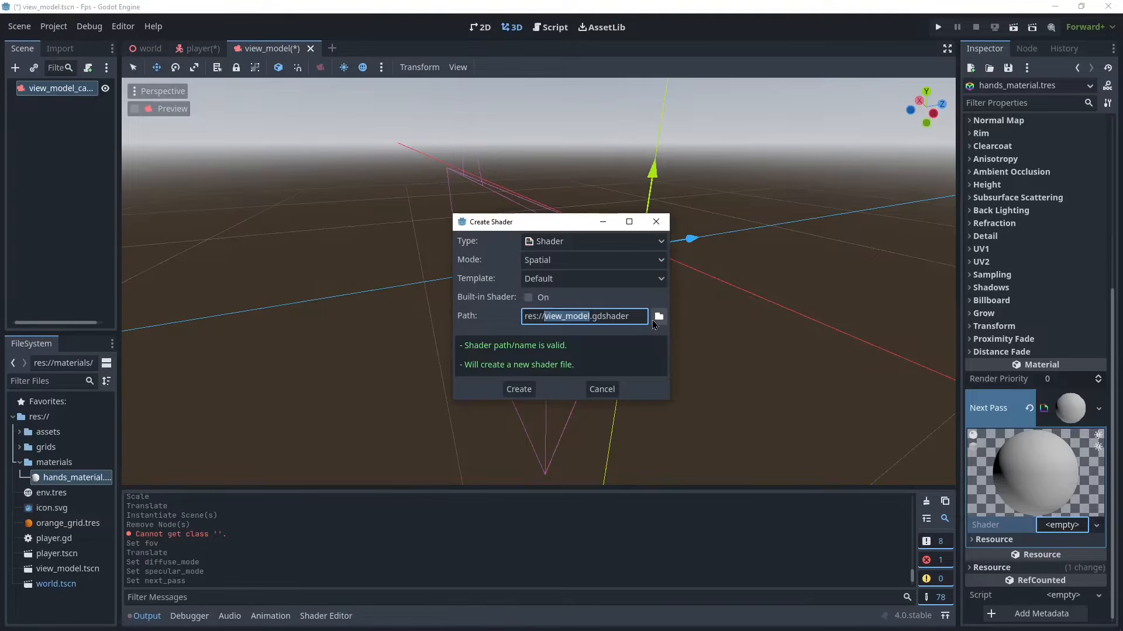
click(658, 316)
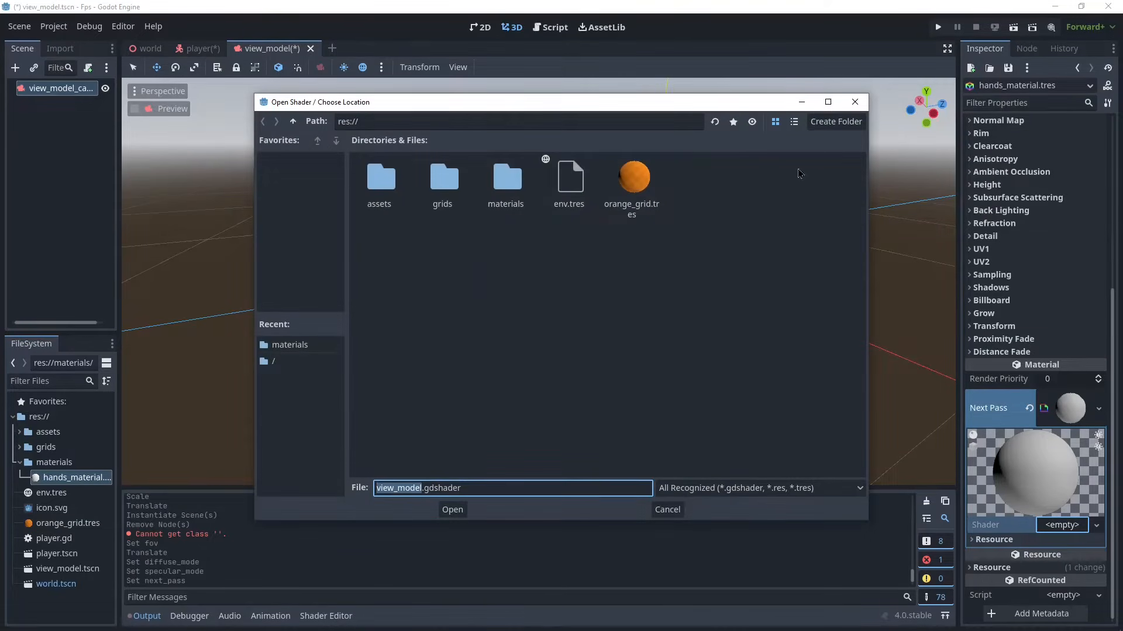
click(836, 124)
text(sh)
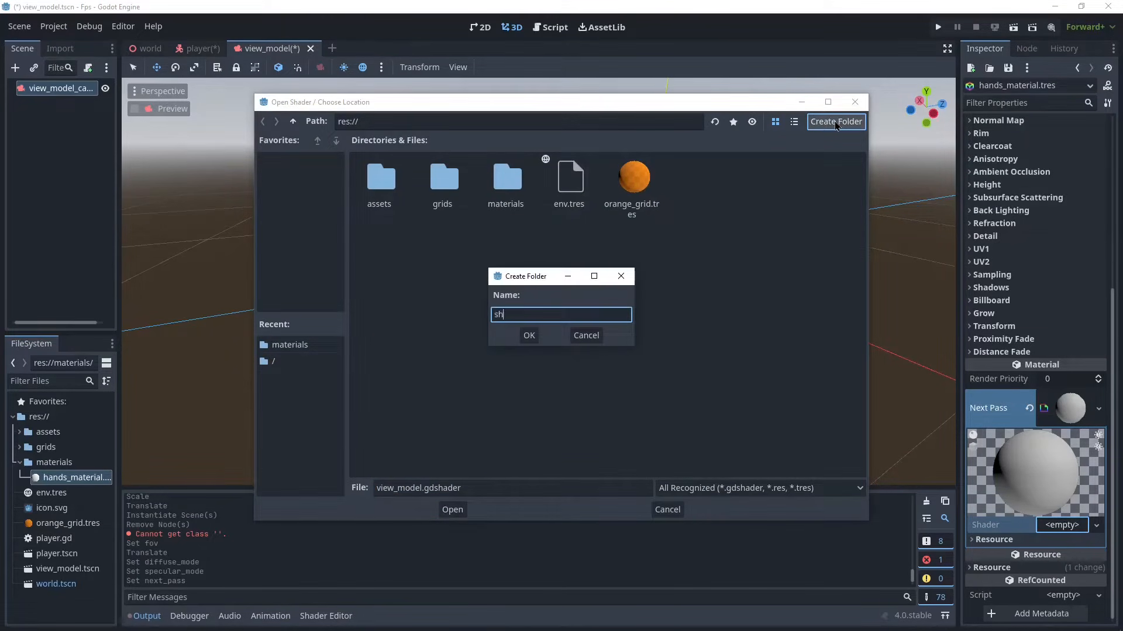
text(aders)
key(Return)
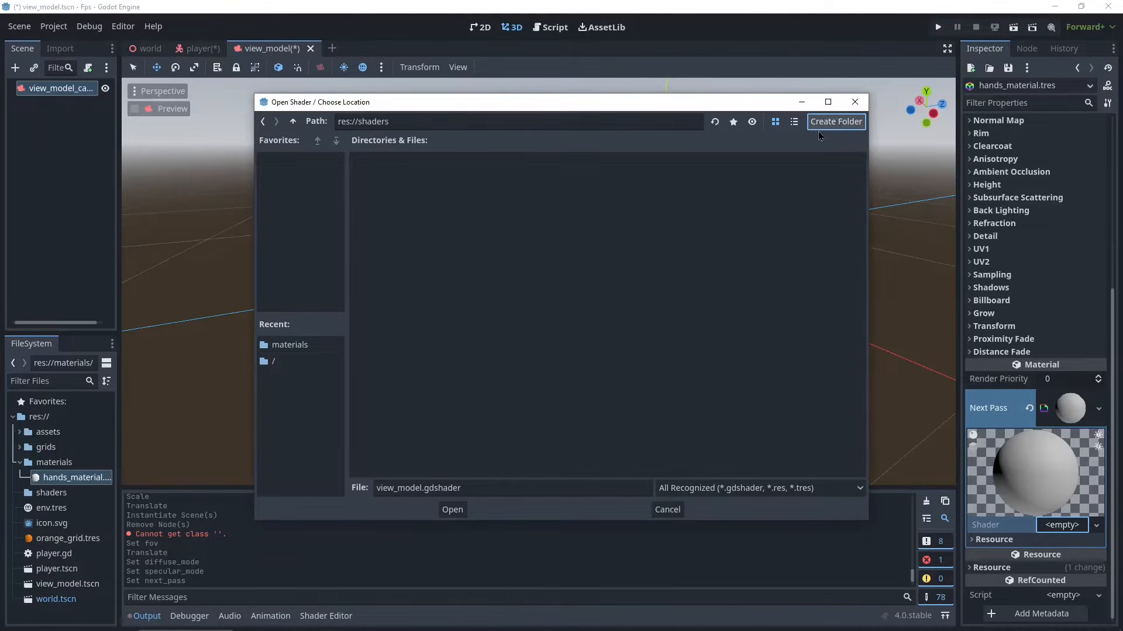
double_click(415, 487)
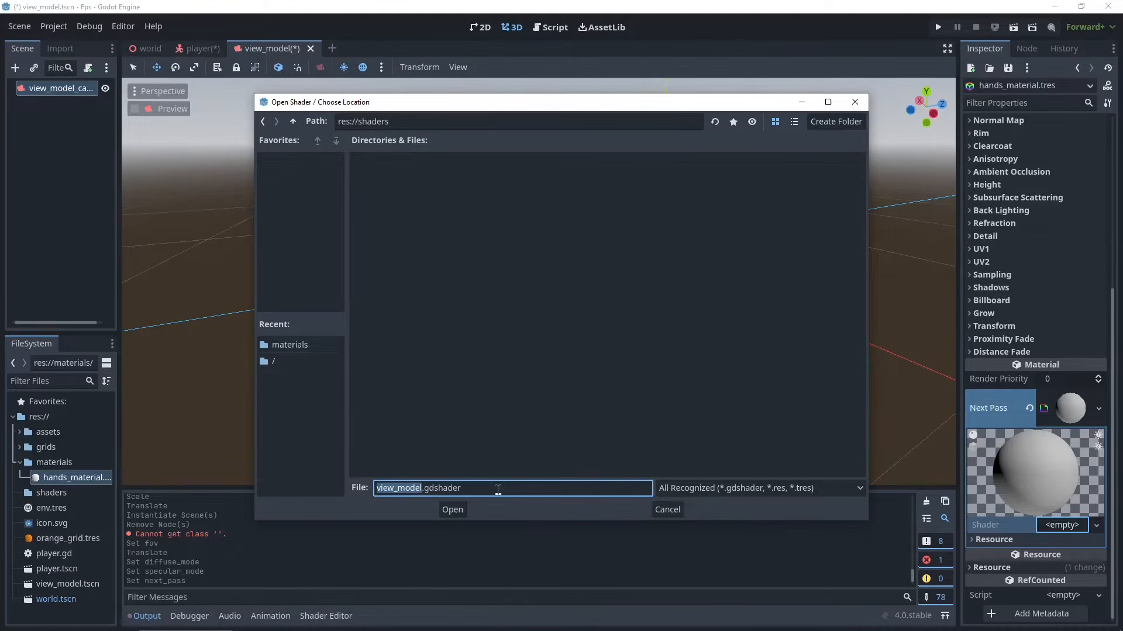
text(outline)
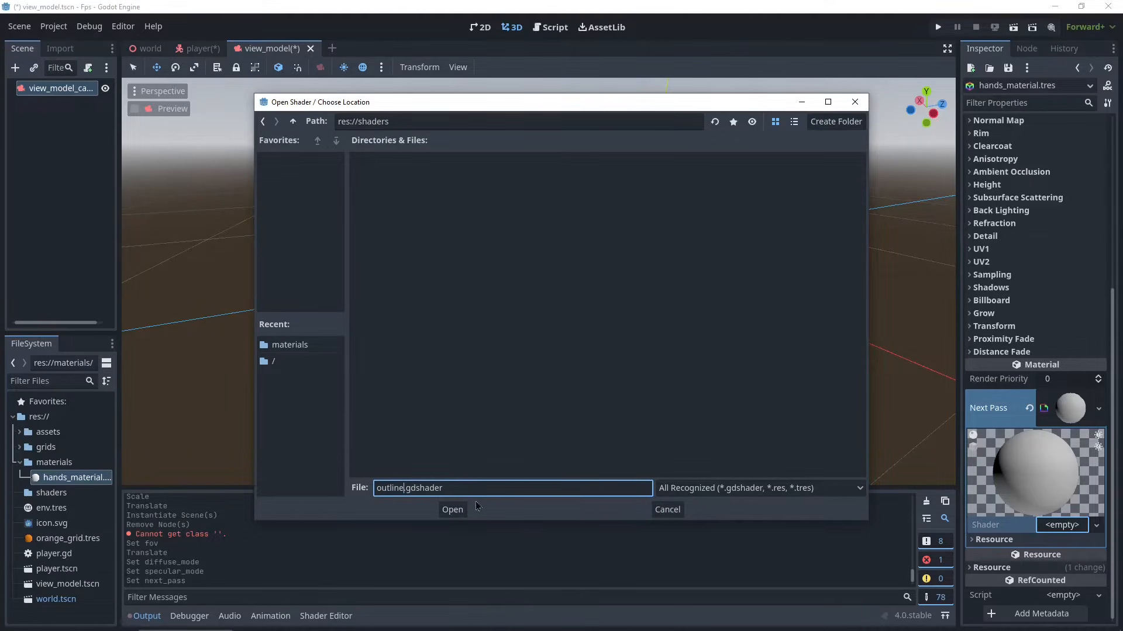
click(453, 510)
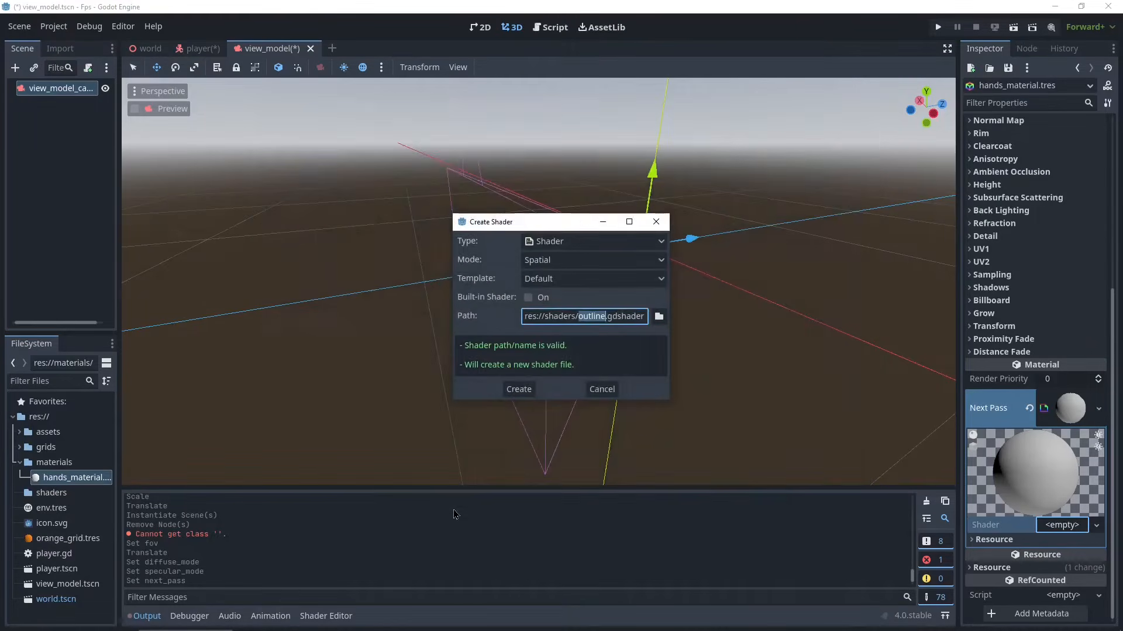
click(519, 389)
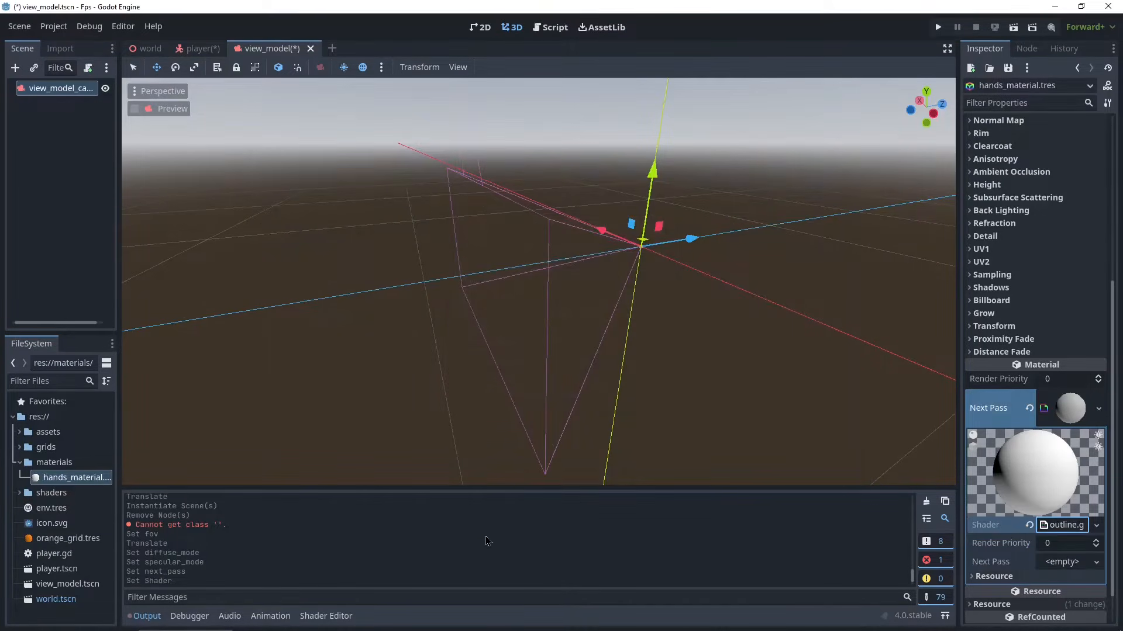
- Open the outline shader in the shader editor and select its default code
click(1058, 529)
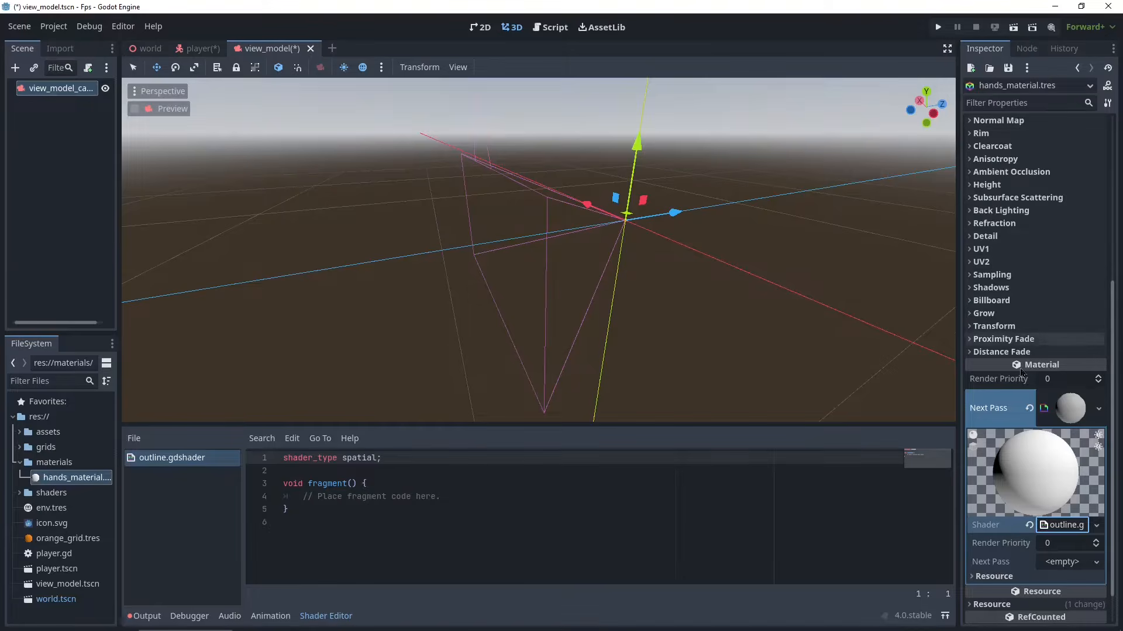
drag(371, 536, 246, 468)
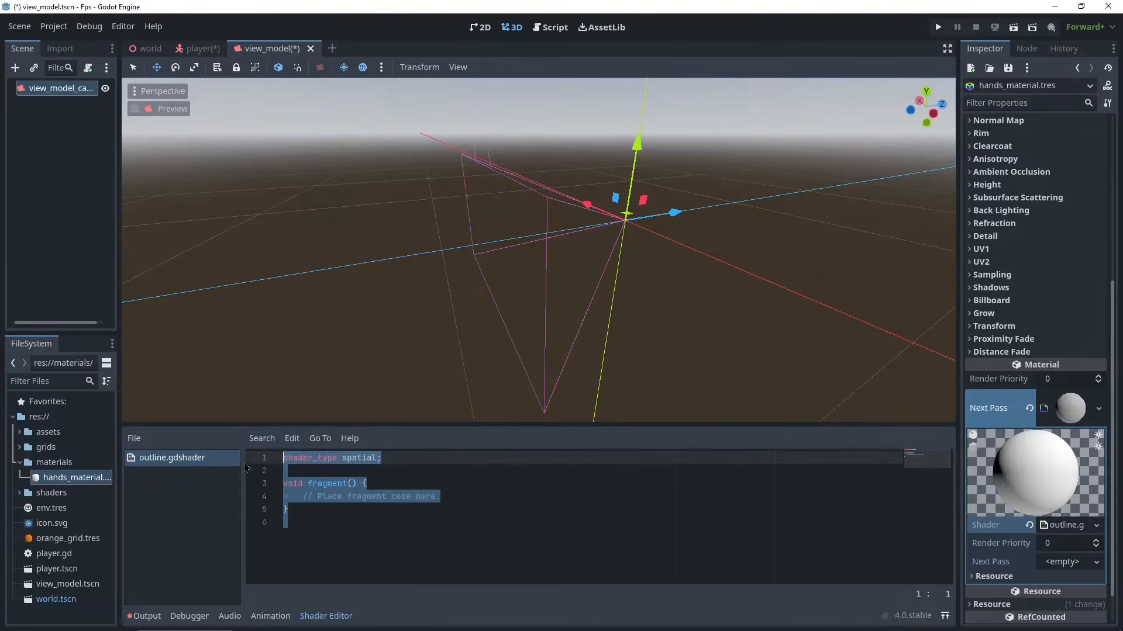
drag(407, 432, 407, 324)
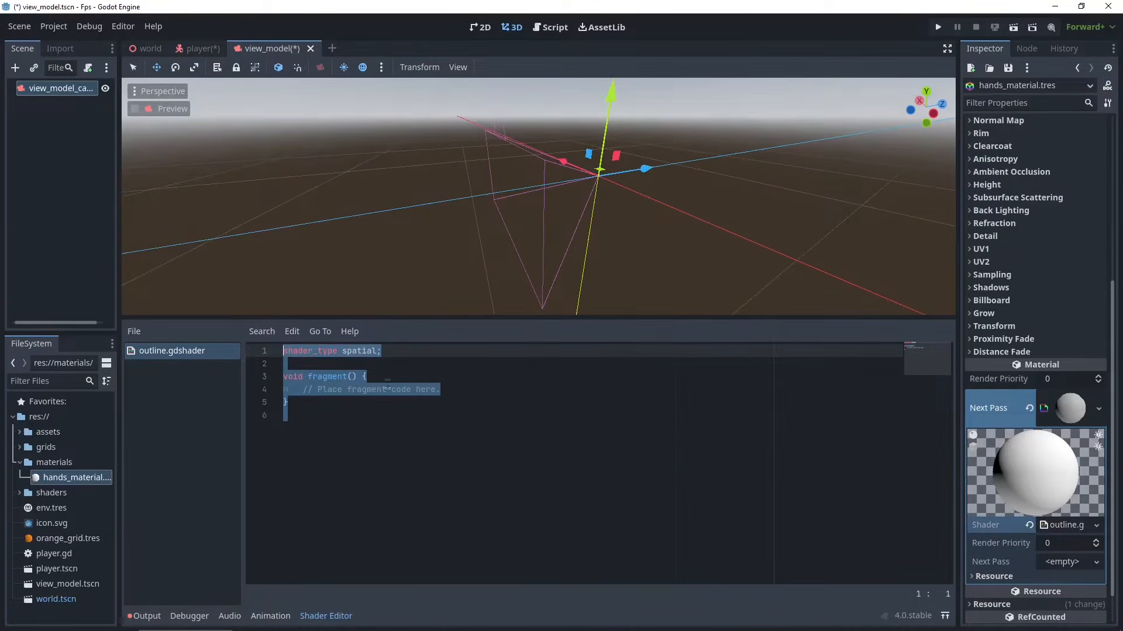
- Switch to the browser's Pixel Perfect outline Shader page and copy its shader code
click(90, 622)
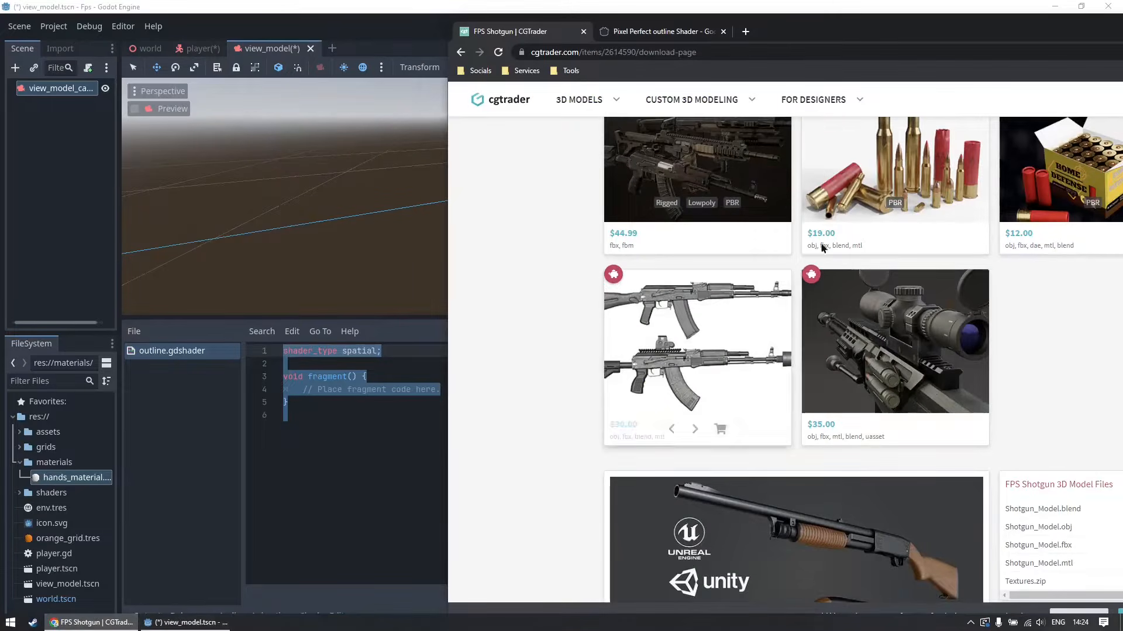
key(ctrl+Tab)
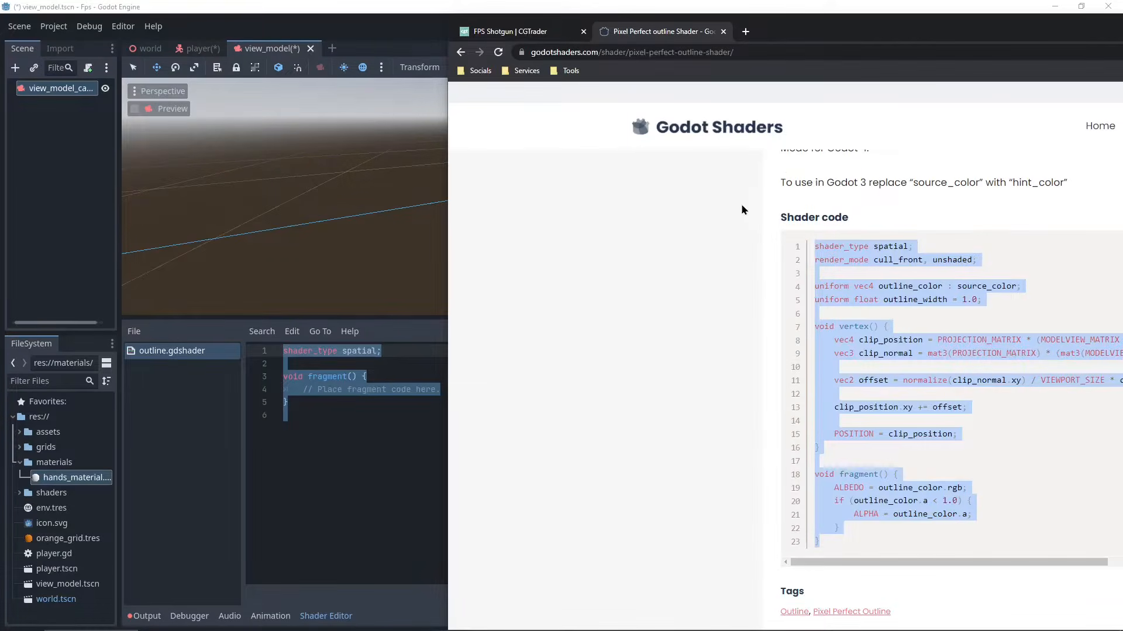
scroll(742, 205, up, 4)
scroll(742, 206, down, 4)
click(793, 239)
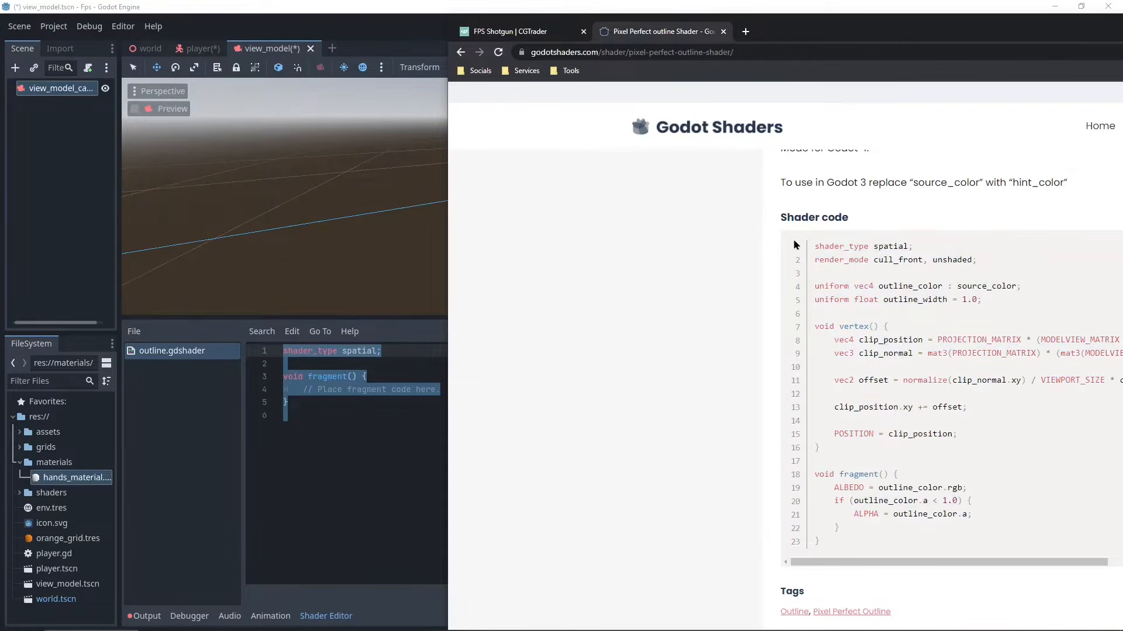
drag(858, 544, 783, 249)
key(ctrl+c)
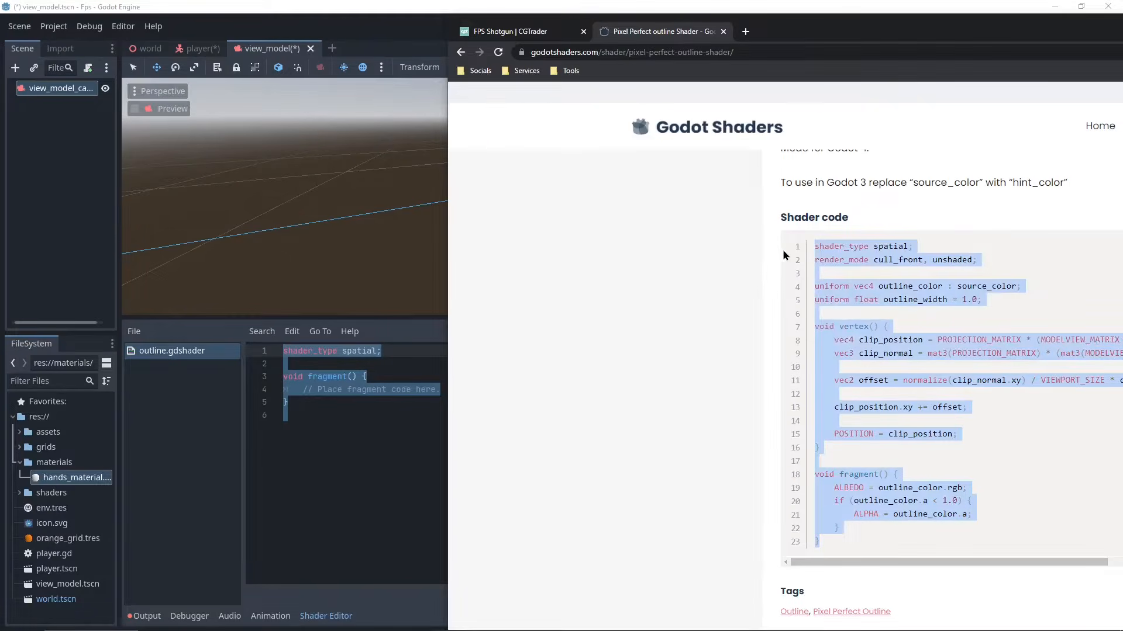
- Replace the outline shader's default code with the copied pixel perfect outline shader code
click(376, 431)
drag(399, 493, 228, 319)
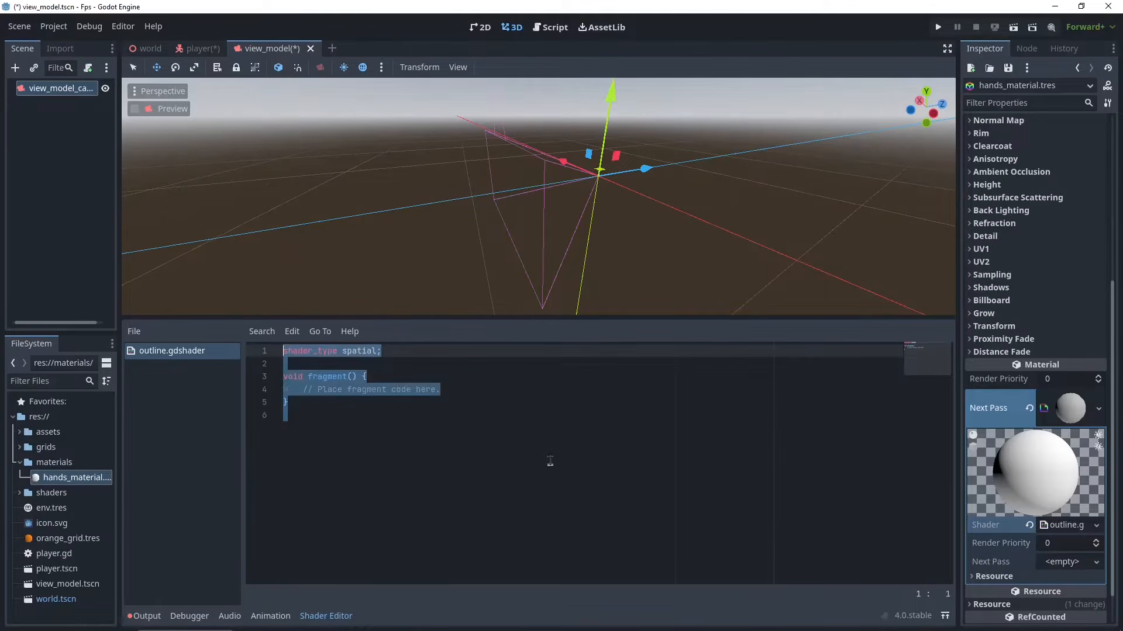
key(ctrl+v)
- Save the edited outline shader
click(603, 494)
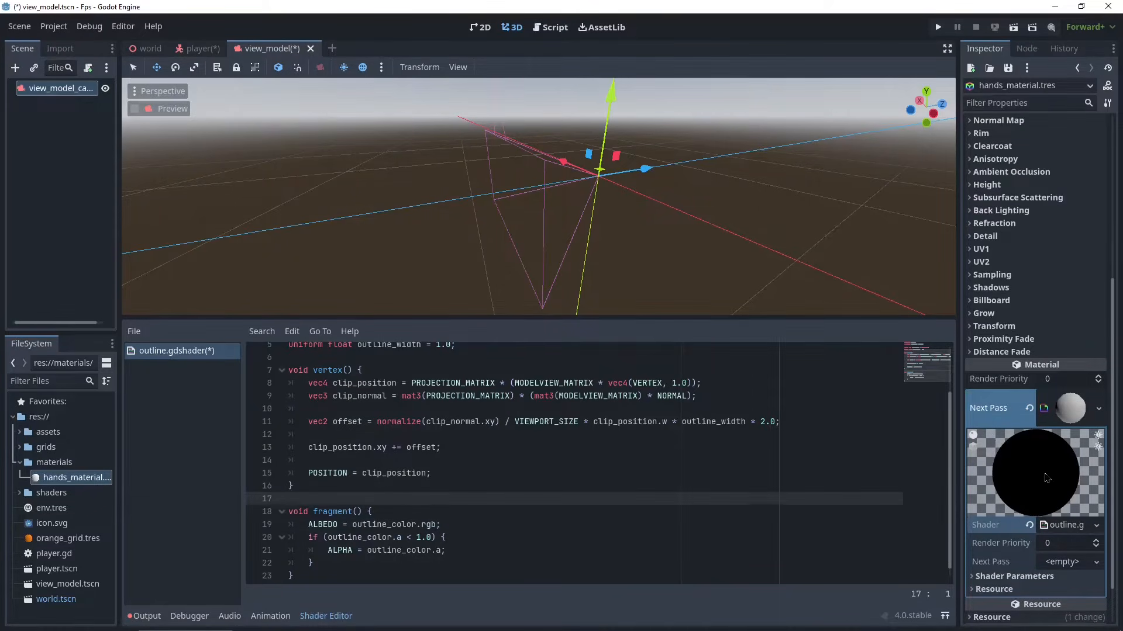
scroll(1057, 484, up, 5)
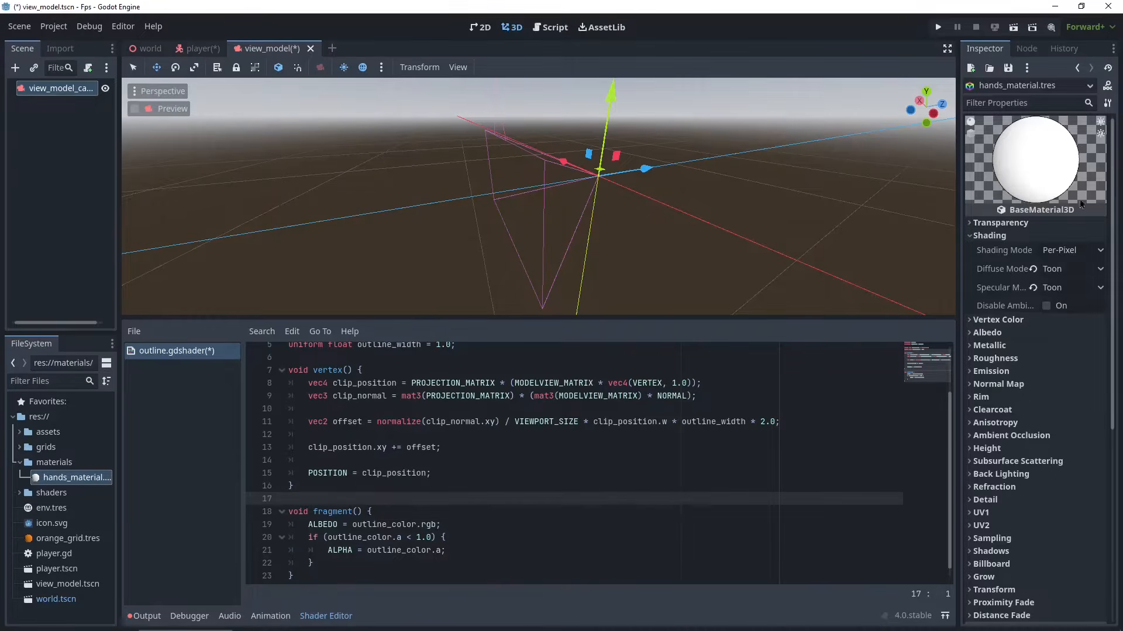
scroll(1018, 457, down, 6)
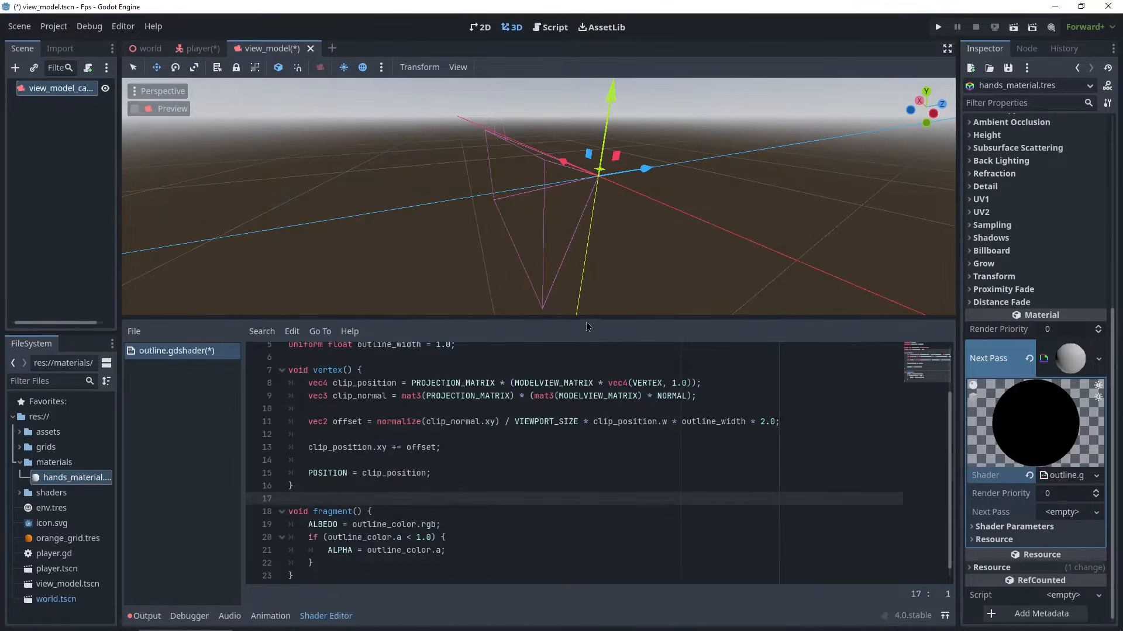
drag(587, 326, 518, 433)
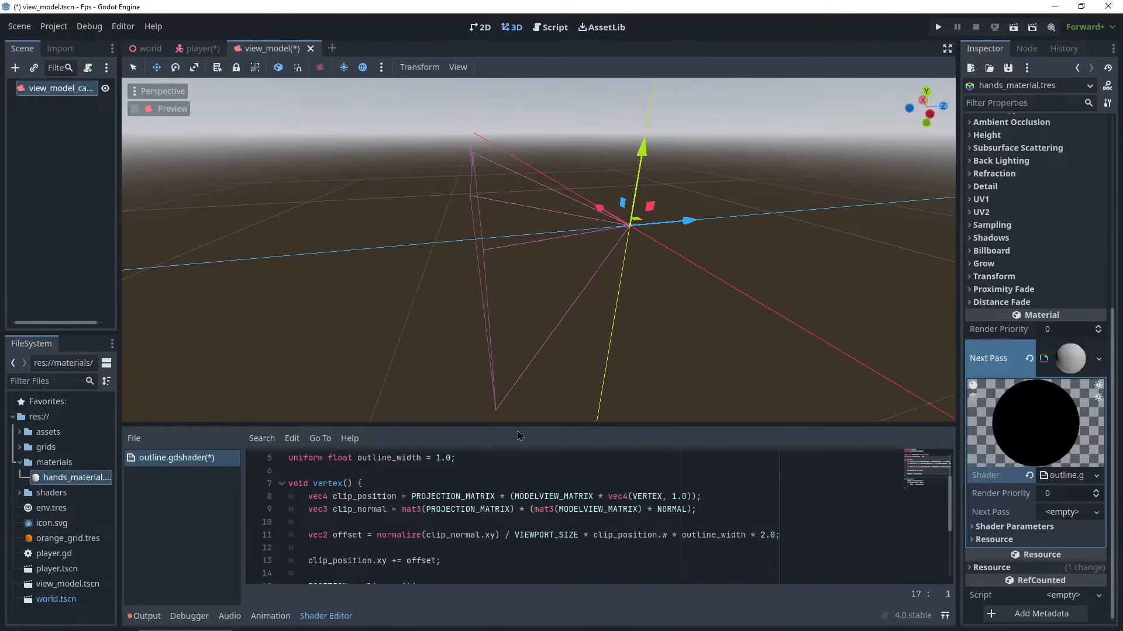
click(333, 496)
key(ctrl+s)
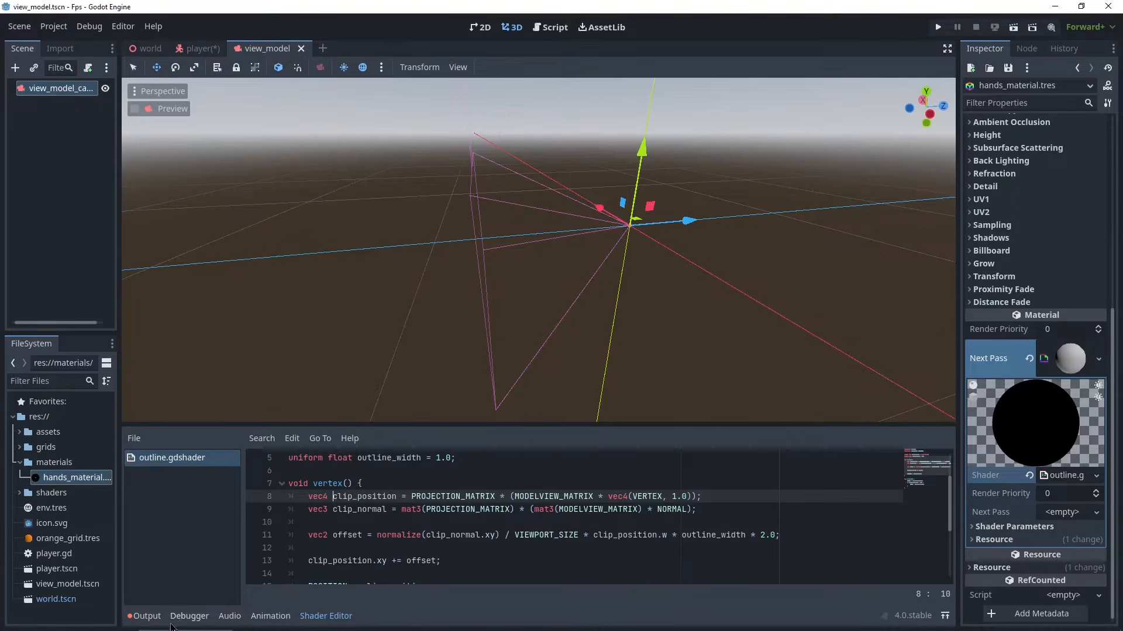
- Create a new StandardMaterial3D resource in the materials folder and save it as shotgun_material.tres
click(146, 621)
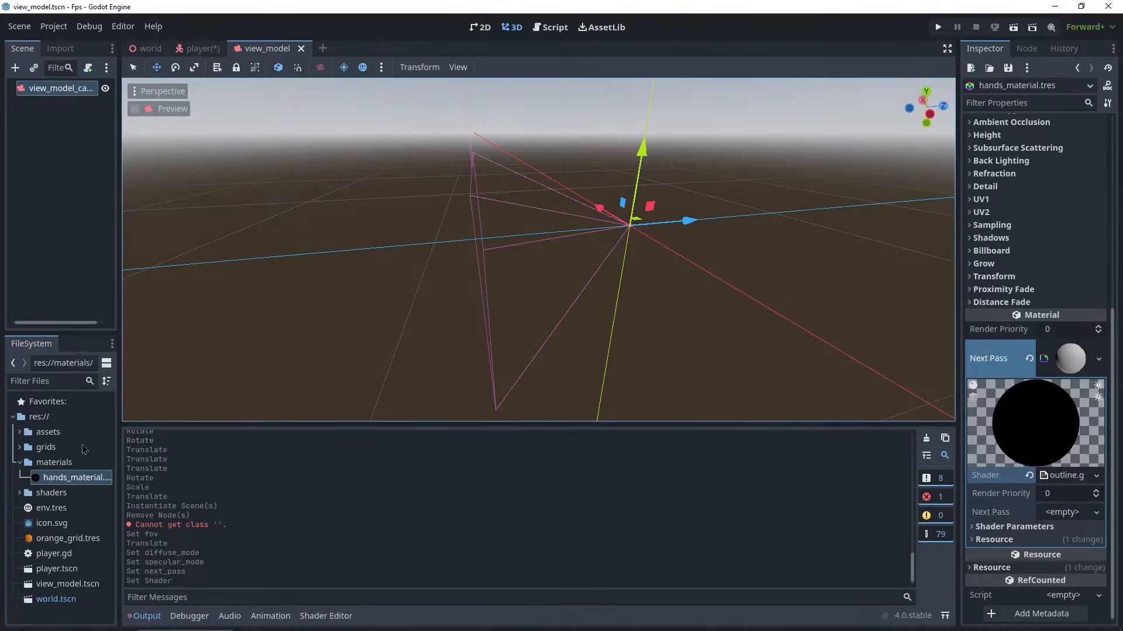
right_click(26, 462)
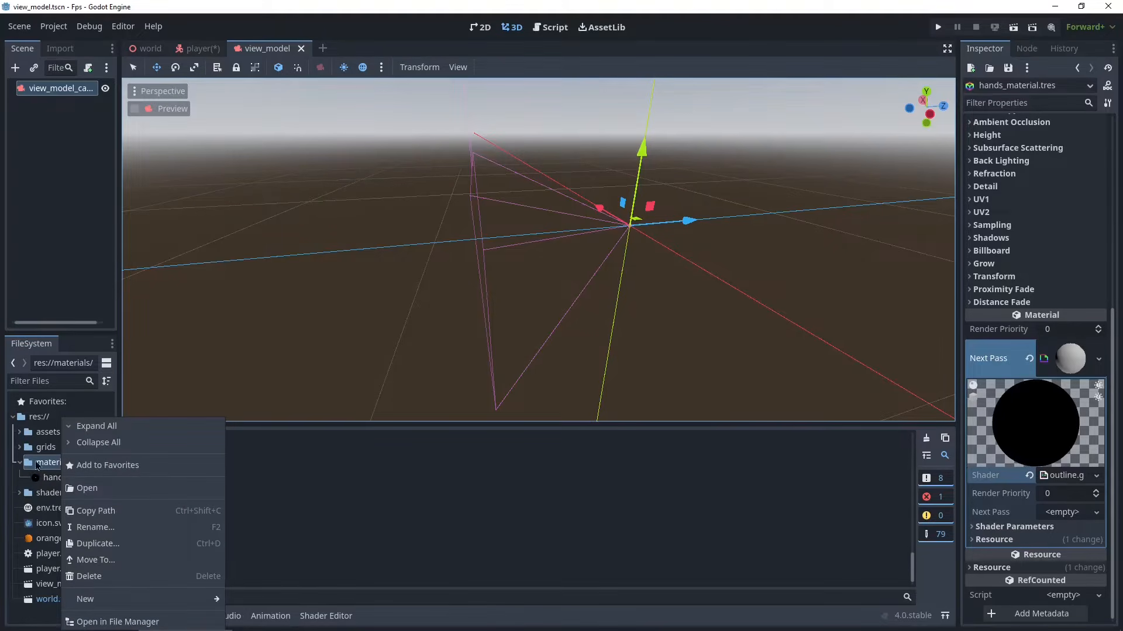
mouse_move(111, 596)
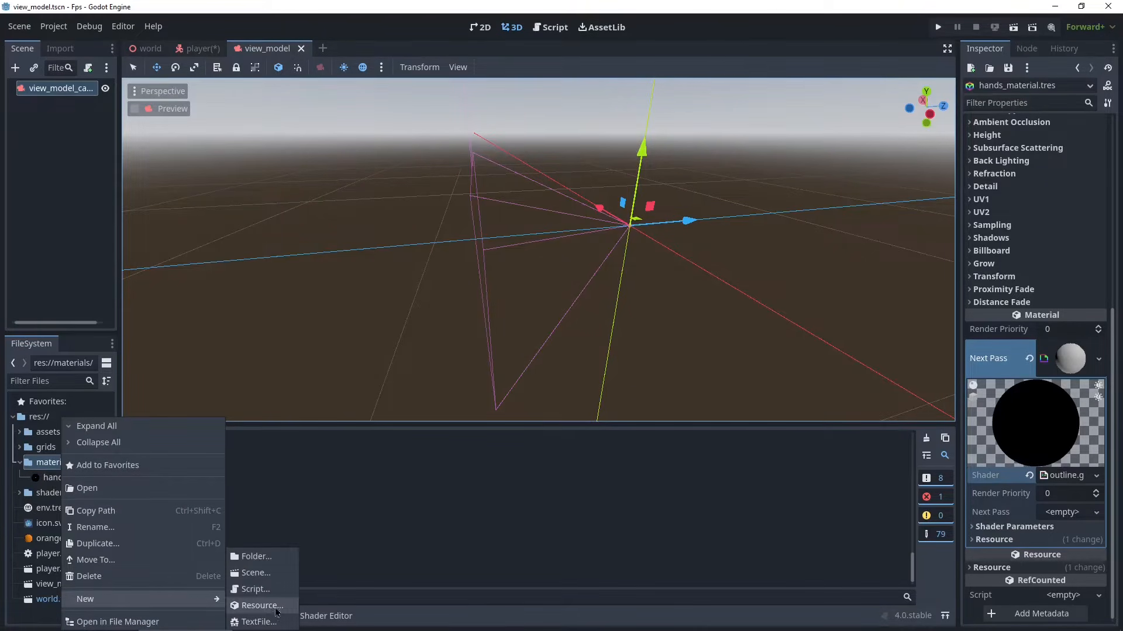
click(265, 611)
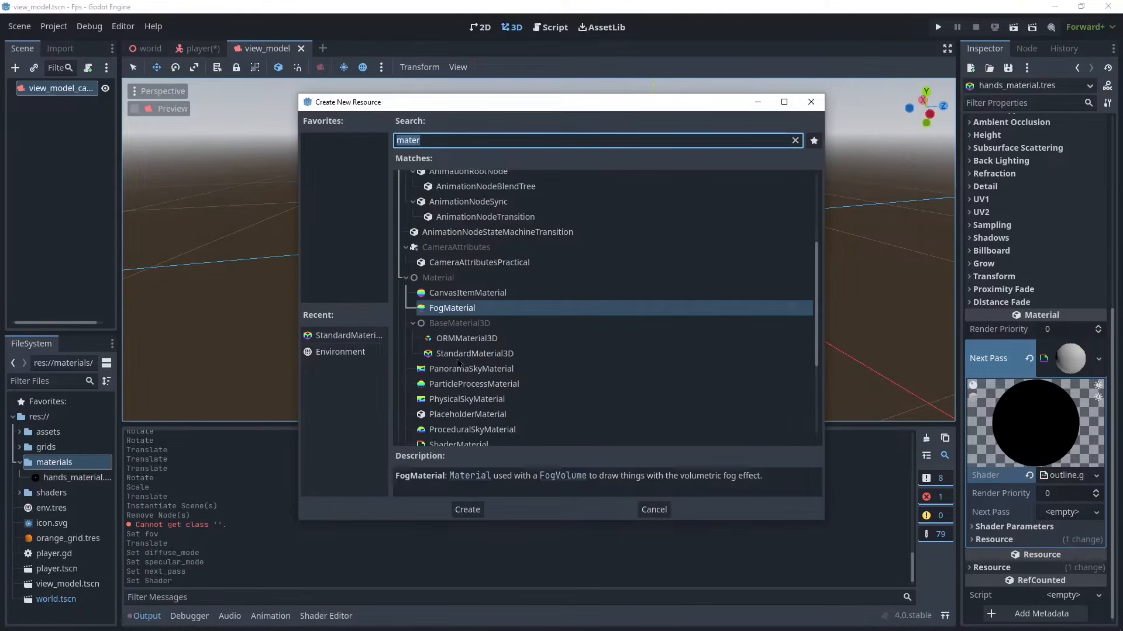
click(458, 354)
click(472, 517)
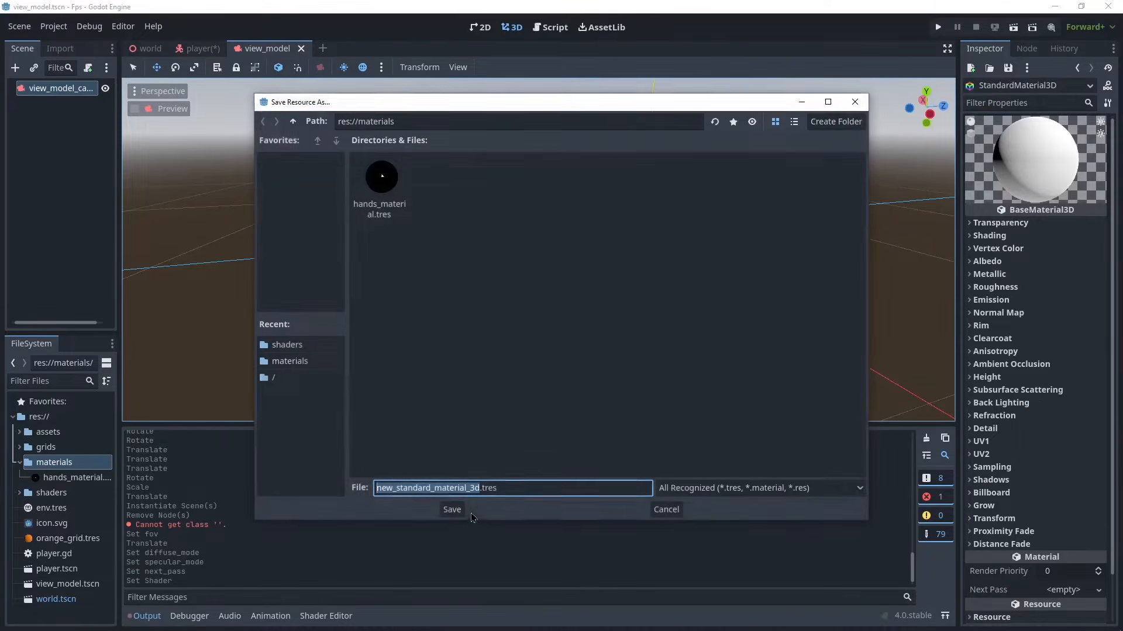
text(shot)
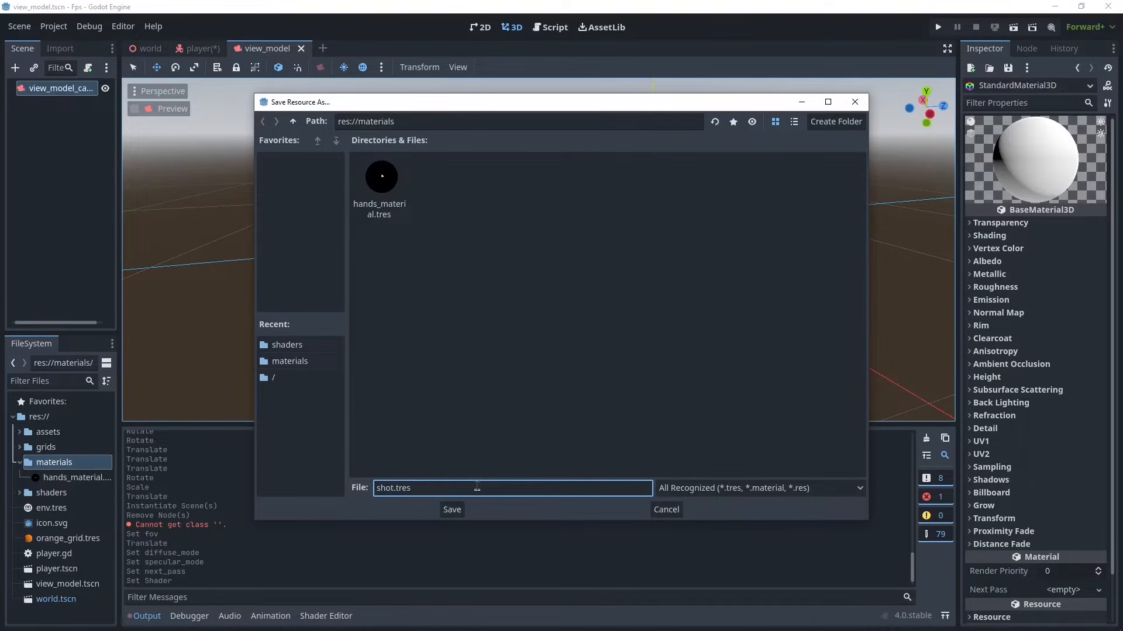
text(gun_material)
key(Return)
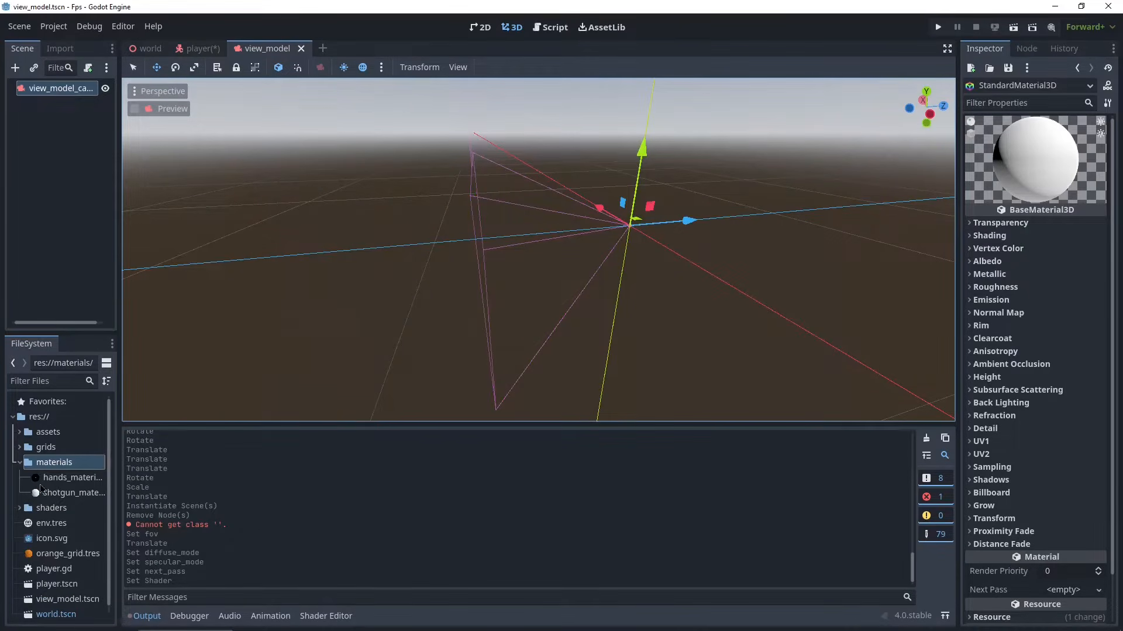
- Assign Shotgun_UE4_BaseColor.png from shotgun_textures as the shotgun material's albedo texture
click(42, 491)
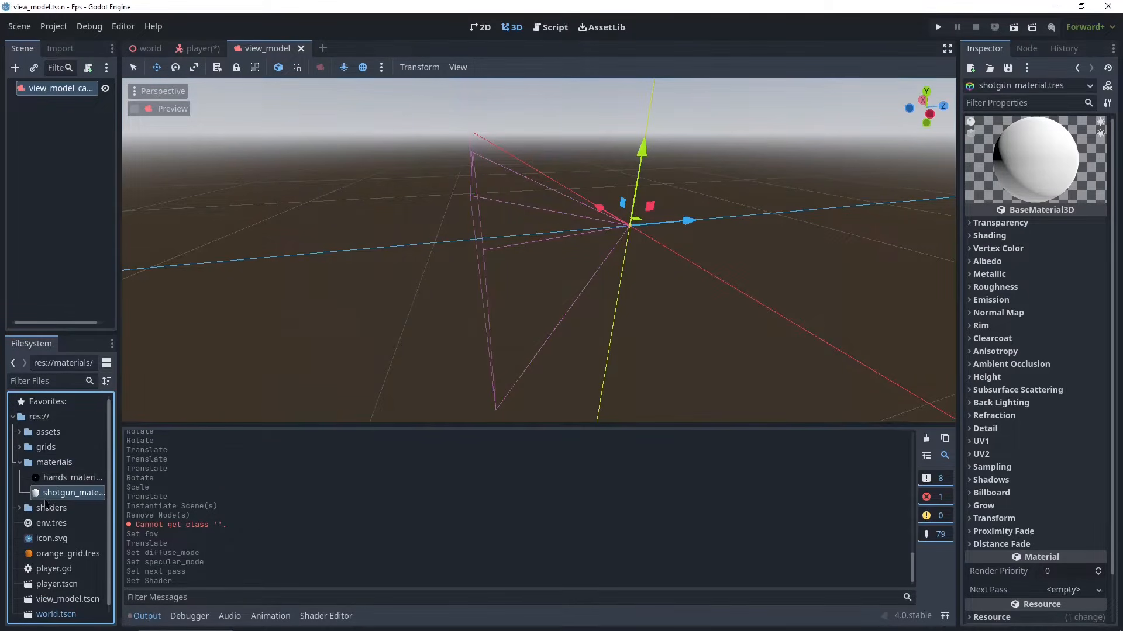
click(19, 435)
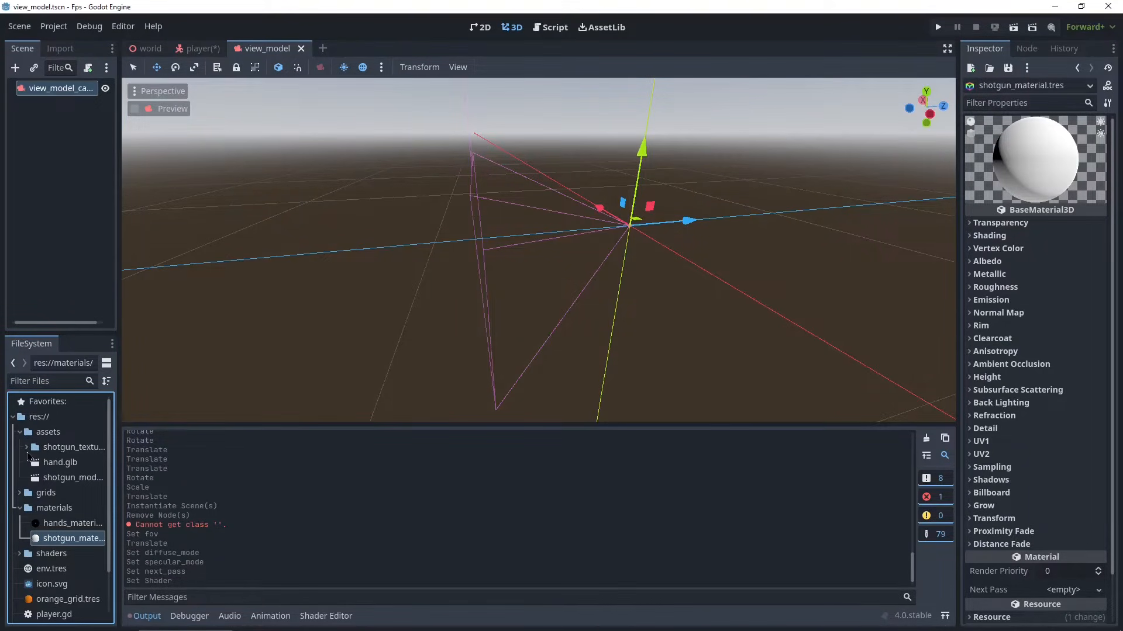
click(27, 448)
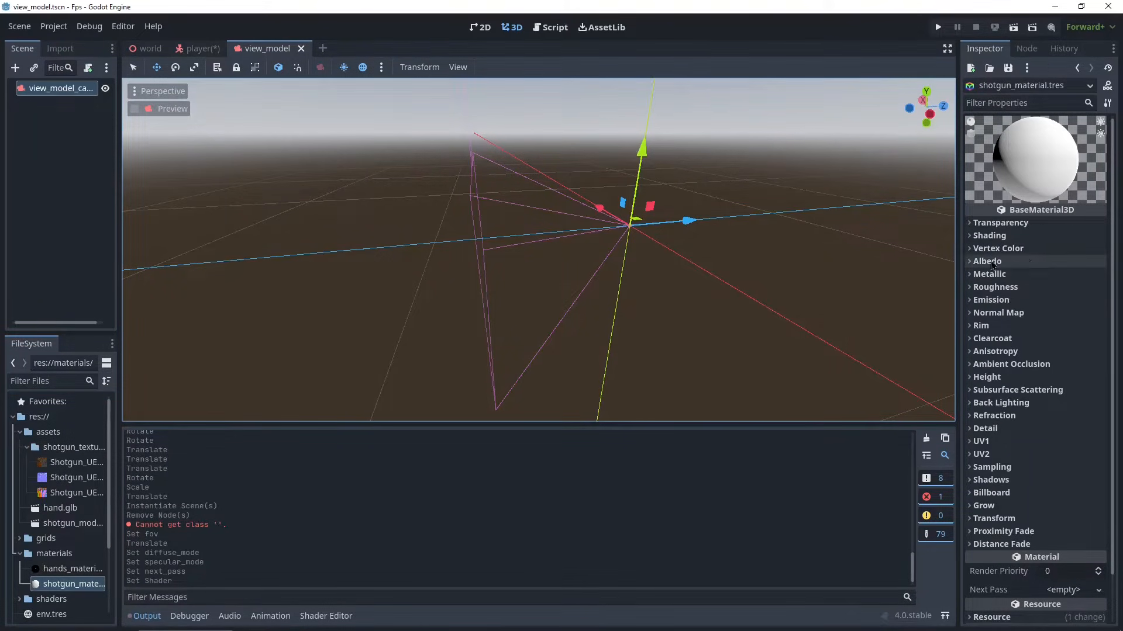
click(979, 263)
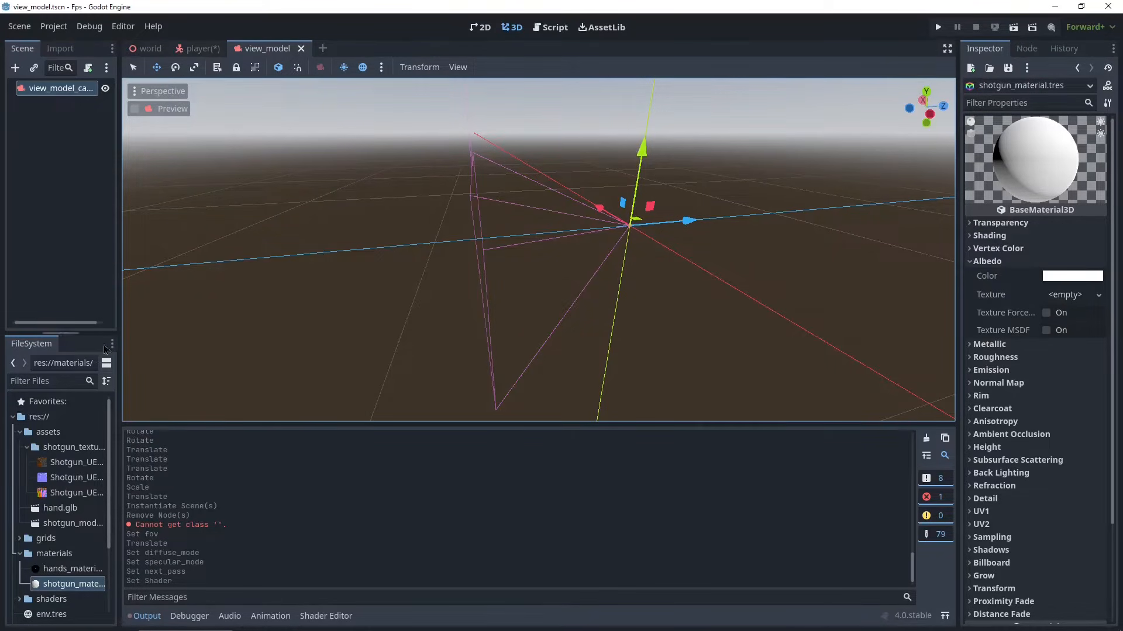
drag(117, 417, 234, 415)
drag(79, 468, 1060, 298)
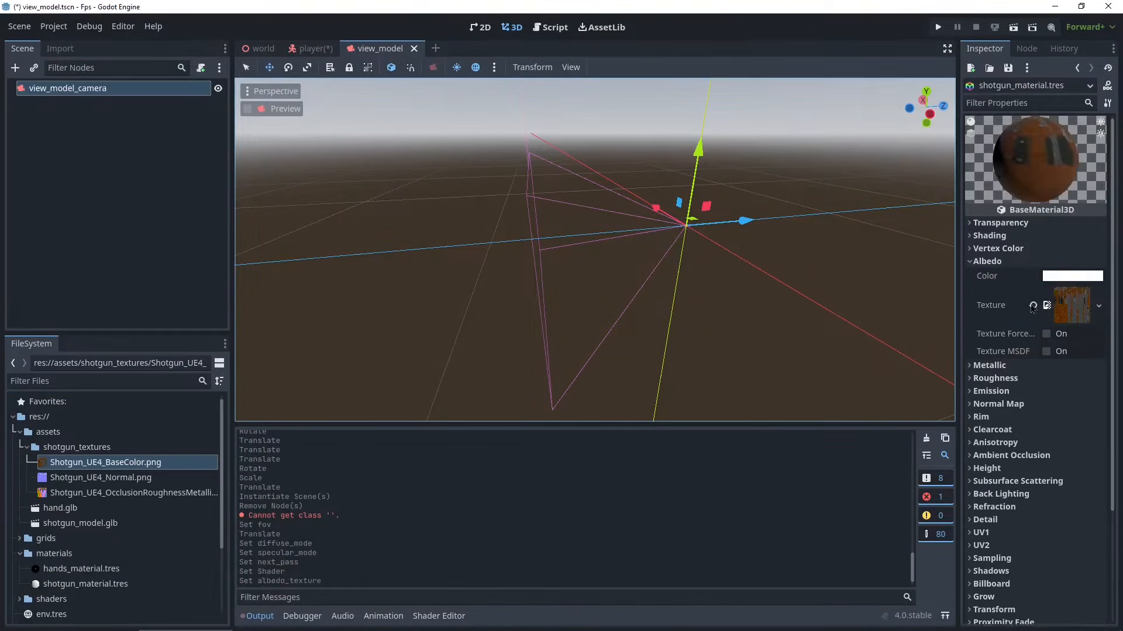
- Enable the shotgun material's normal map and assign Shotgun_UE4_Normal.png as its texture
scroll(1007, 325, down, 1)
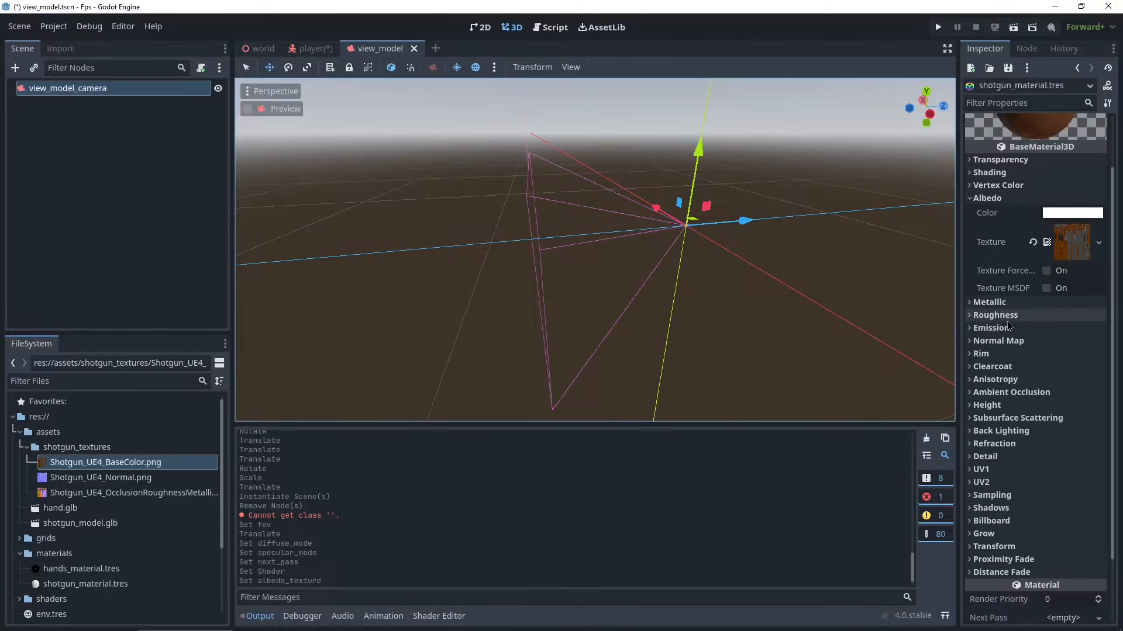
scroll(988, 361, up, 1)
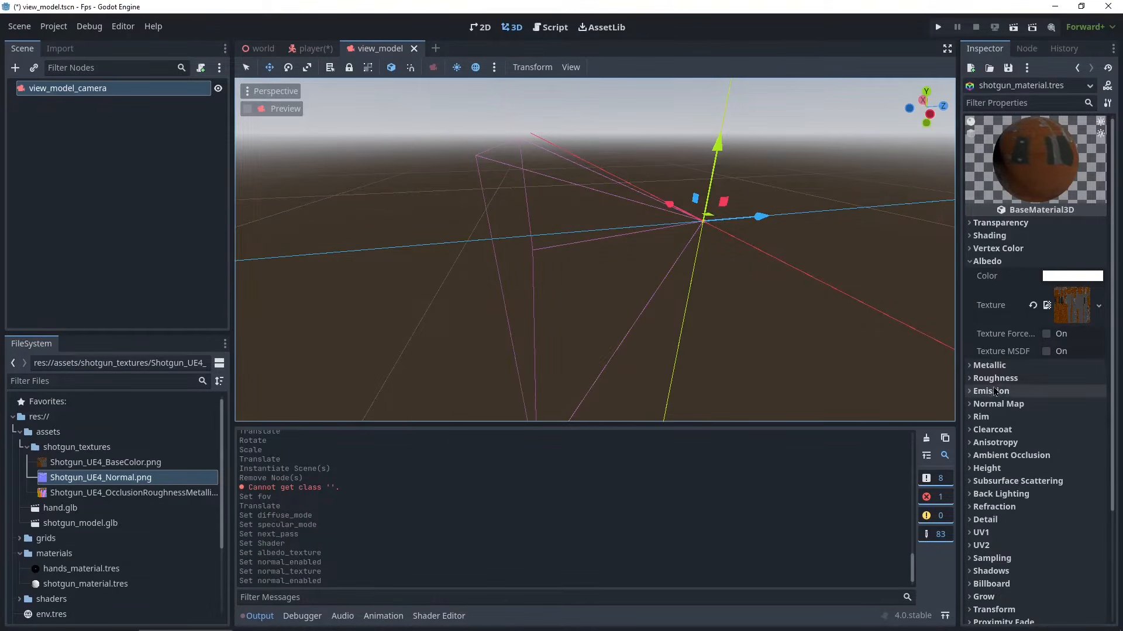
click(1038, 404)
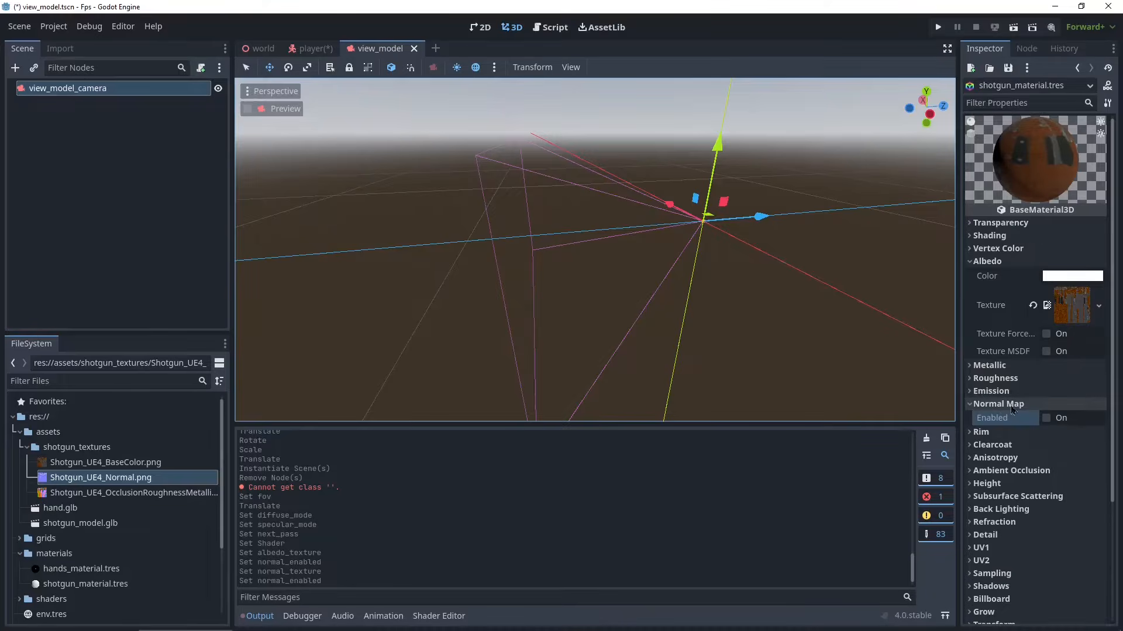
click(1046, 418)
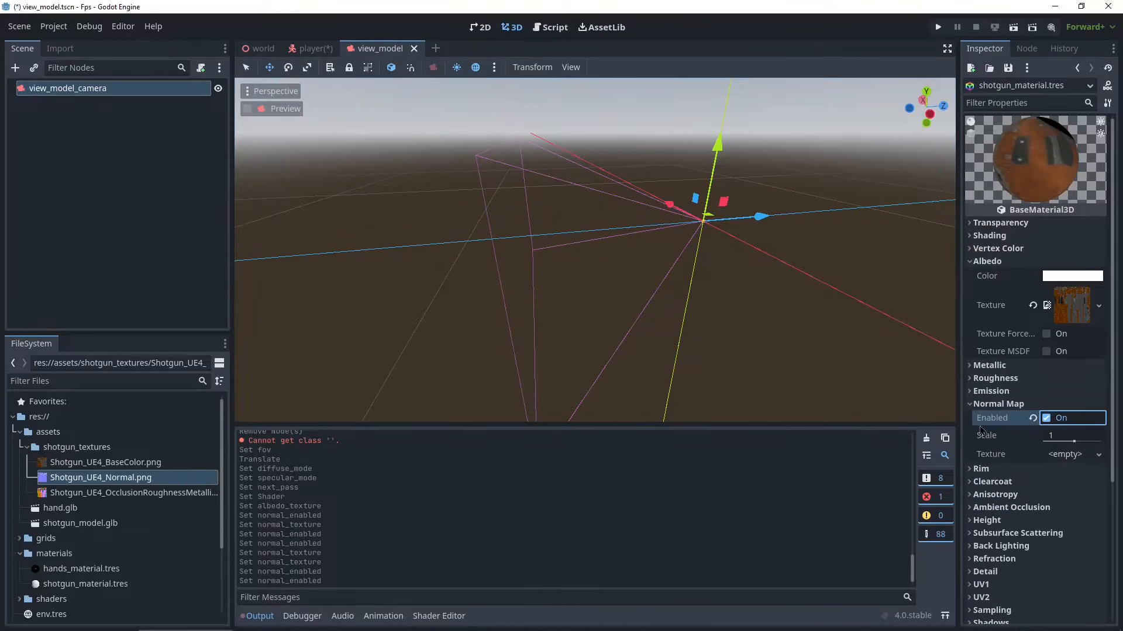
drag(53, 481, 1065, 462)
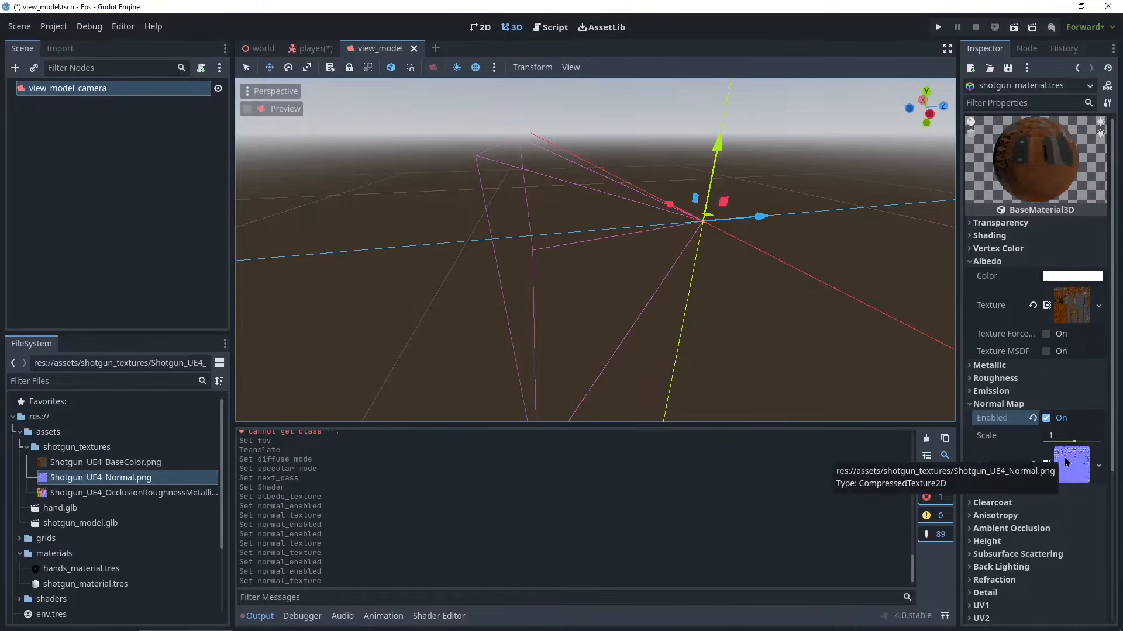
- Enable ambient occlusion on the shotgun material and assign the Shotgun_UE4_OcclusionRoughnessMetallic texture to it
click(987, 405)
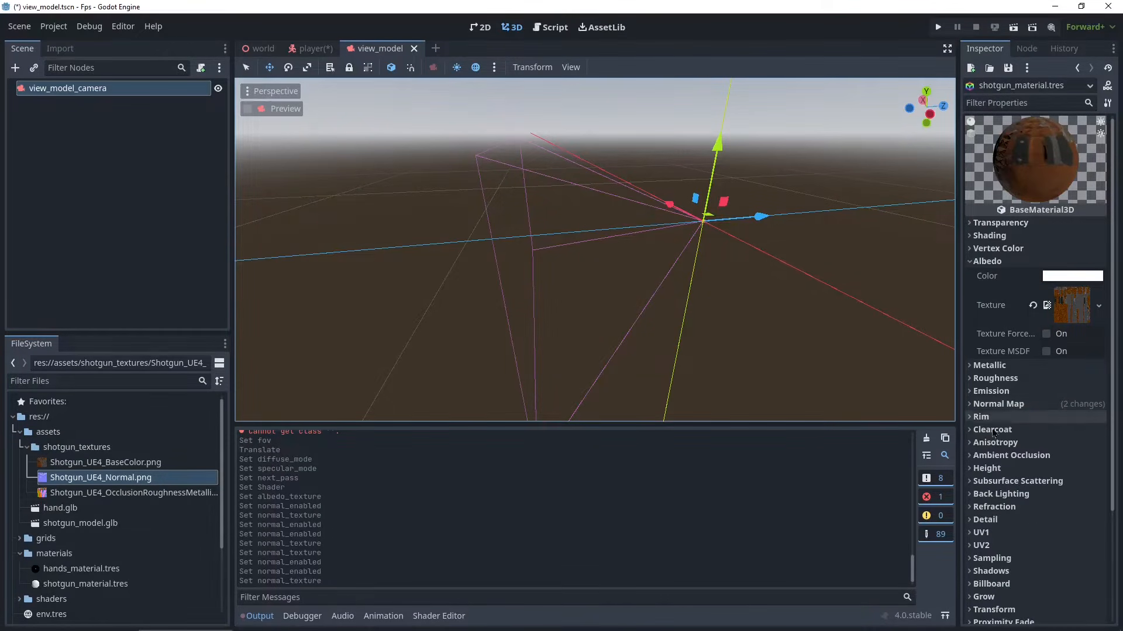
scroll(987, 409, down, 2)
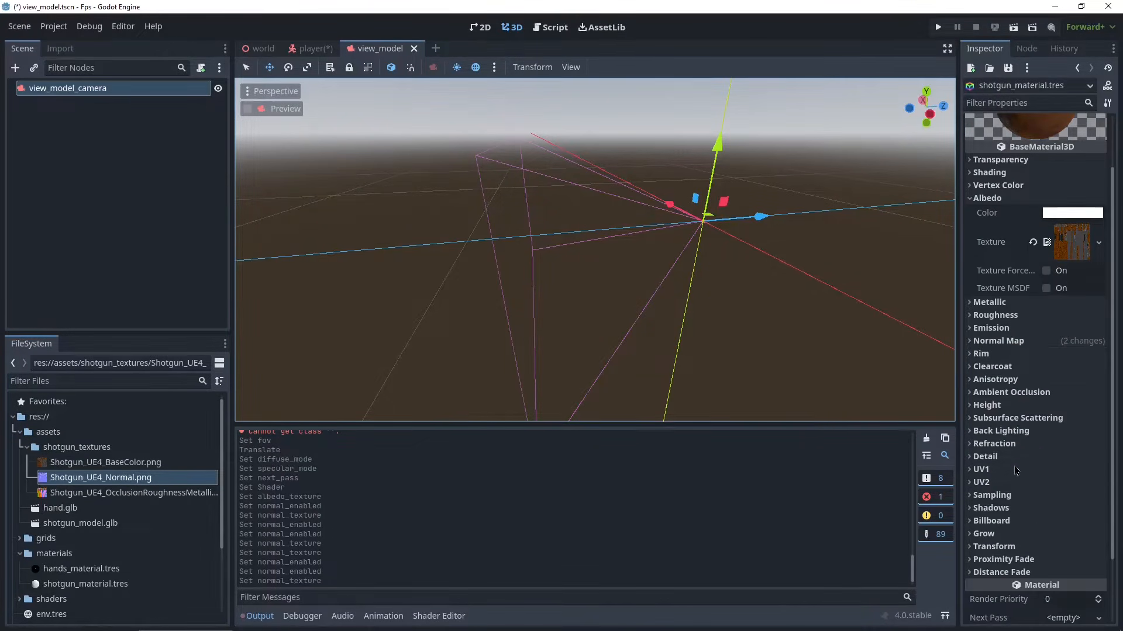
click(1041, 397)
click(1046, 407)
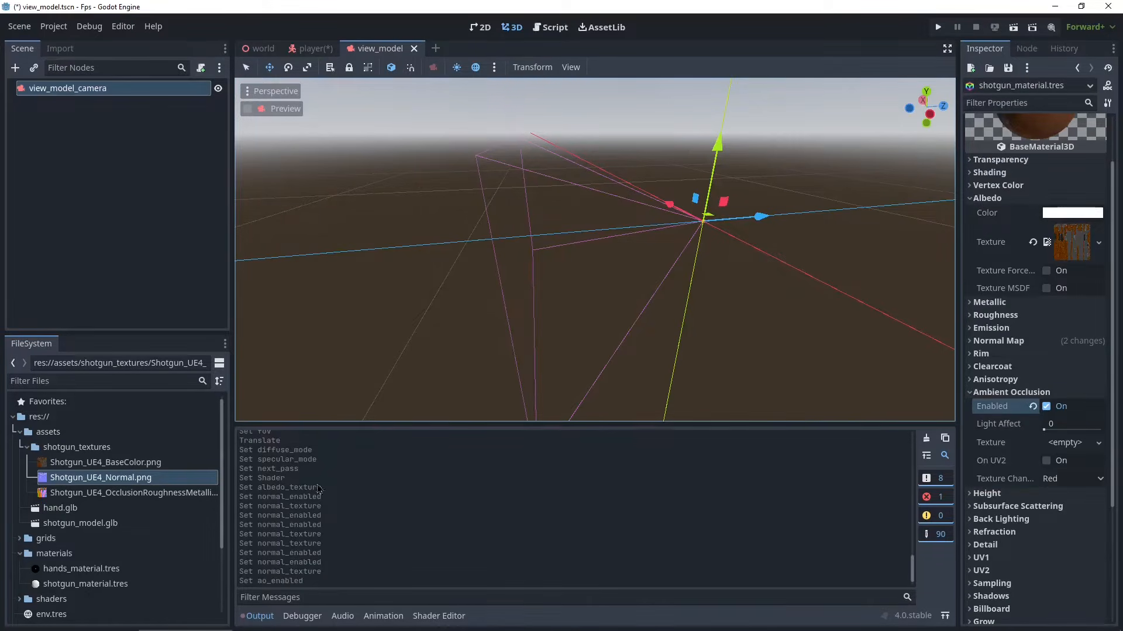
drag(117, 493, 1050, 453)
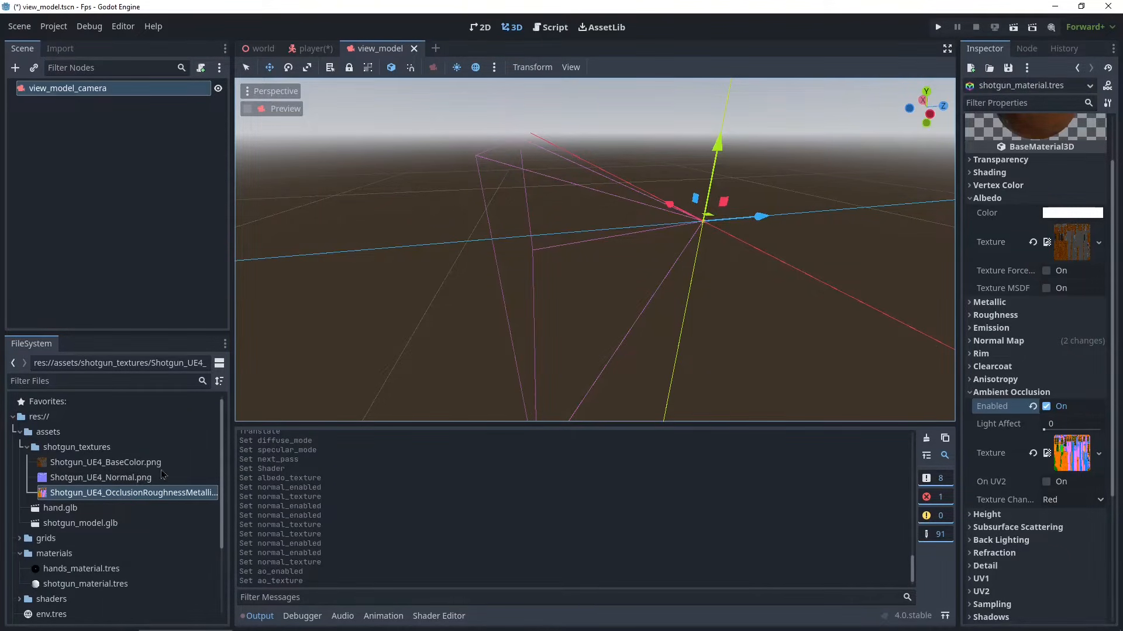
- Assign the Shotgun_UE4_OcclusionRoughnessMetallic texture as the shotgun material's roughness texture and set its channel to Green
click(996, 315)
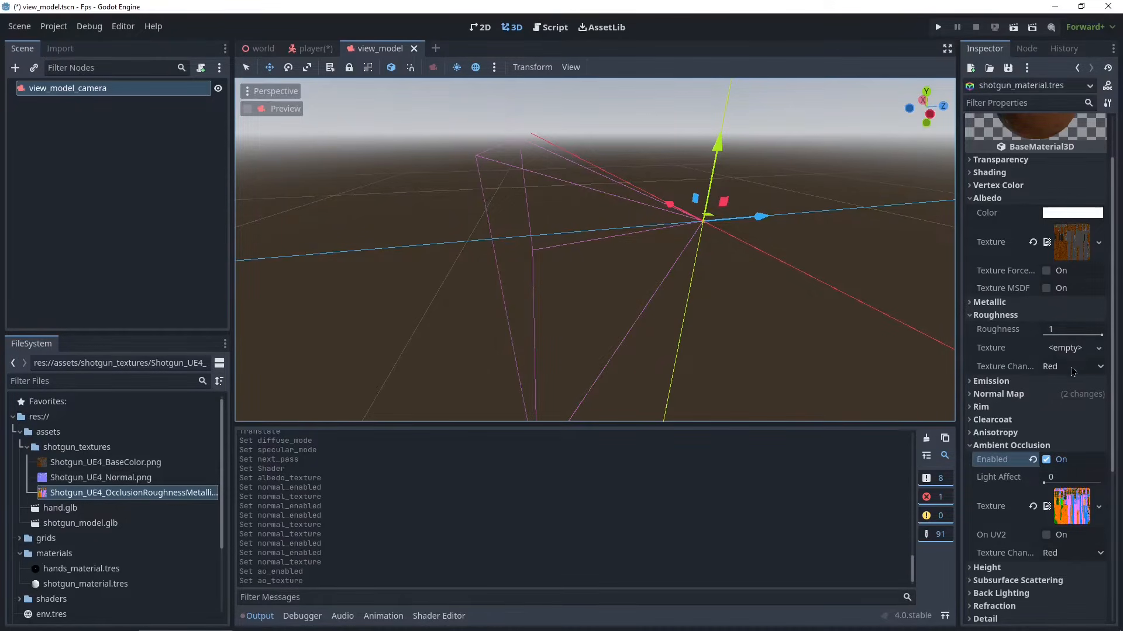
drag(53, 496, 1074, 351)
click(1065, 388)
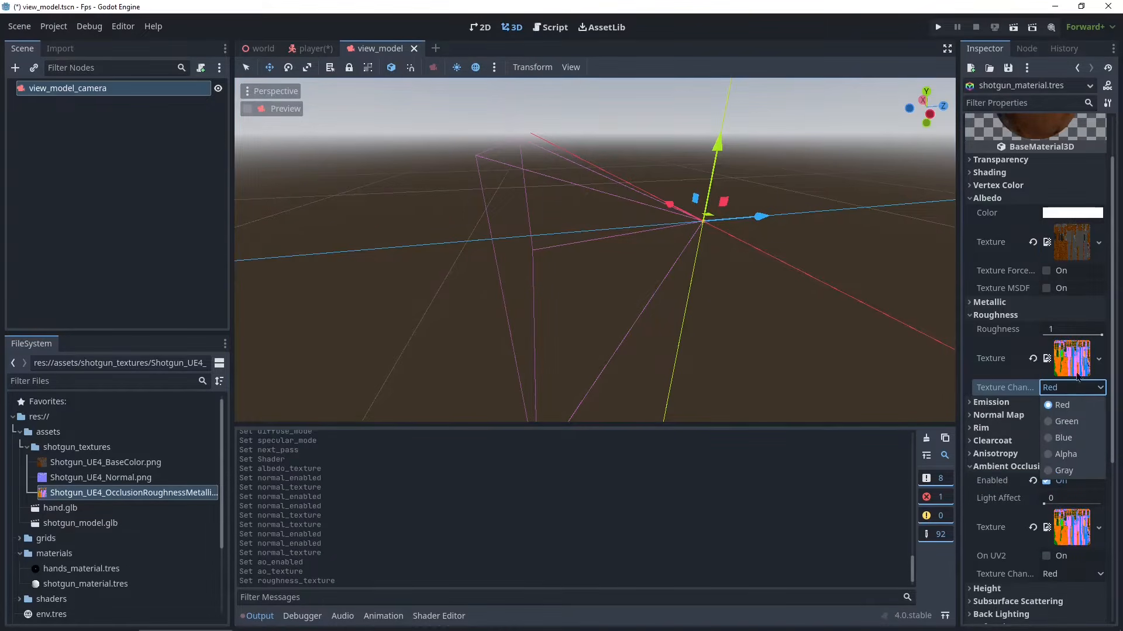
click(1070, 421)
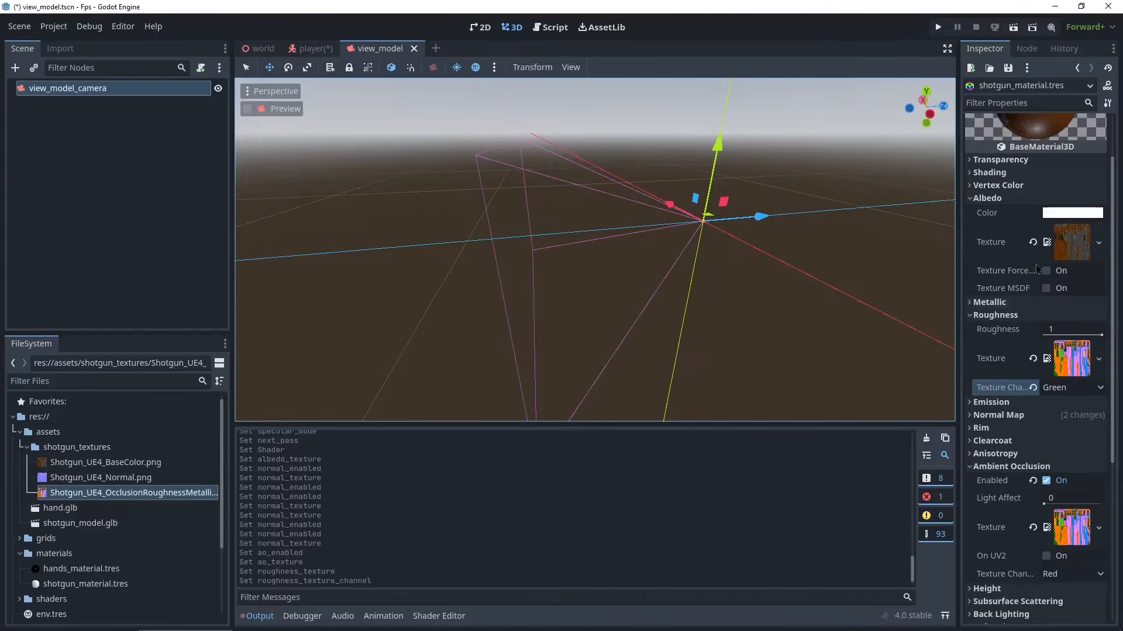
- Assign the same OcclusionRoughnessMetallic texture as the metallic texture and set its channel to Blue
click(1002, 303)
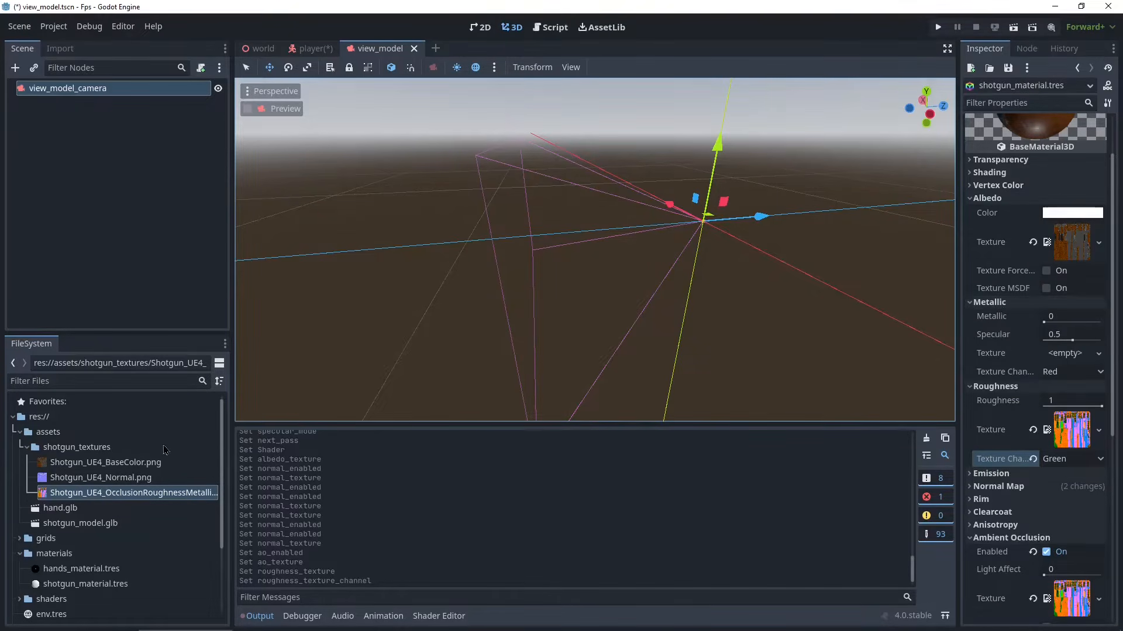
drag(87, 499, 1072, 363)
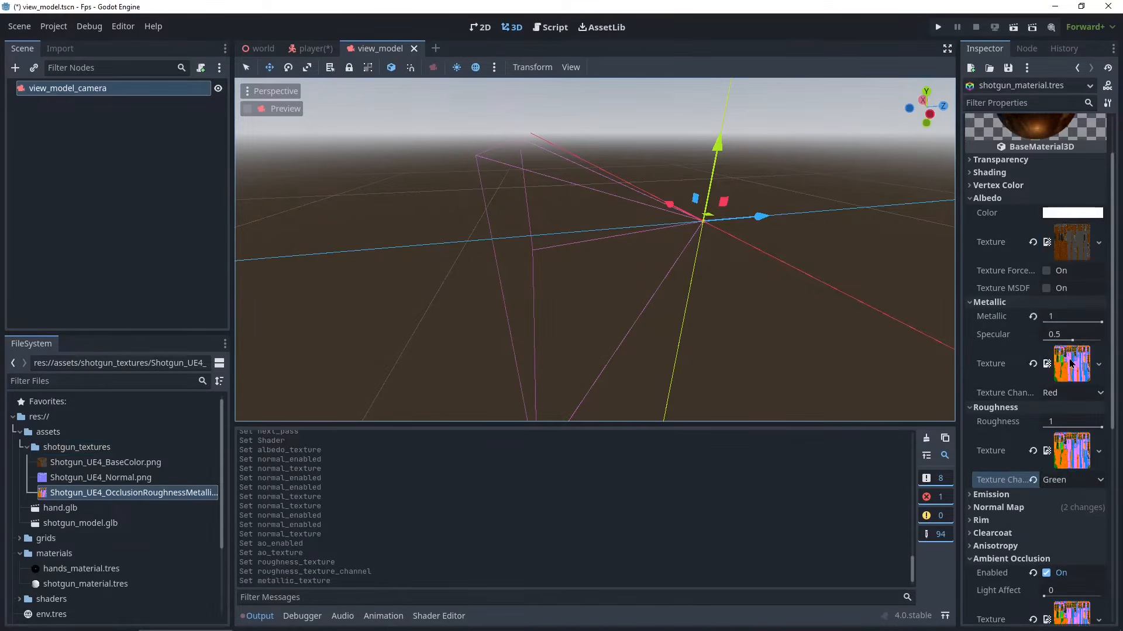
click(1068, 392)
click(1070, 443)
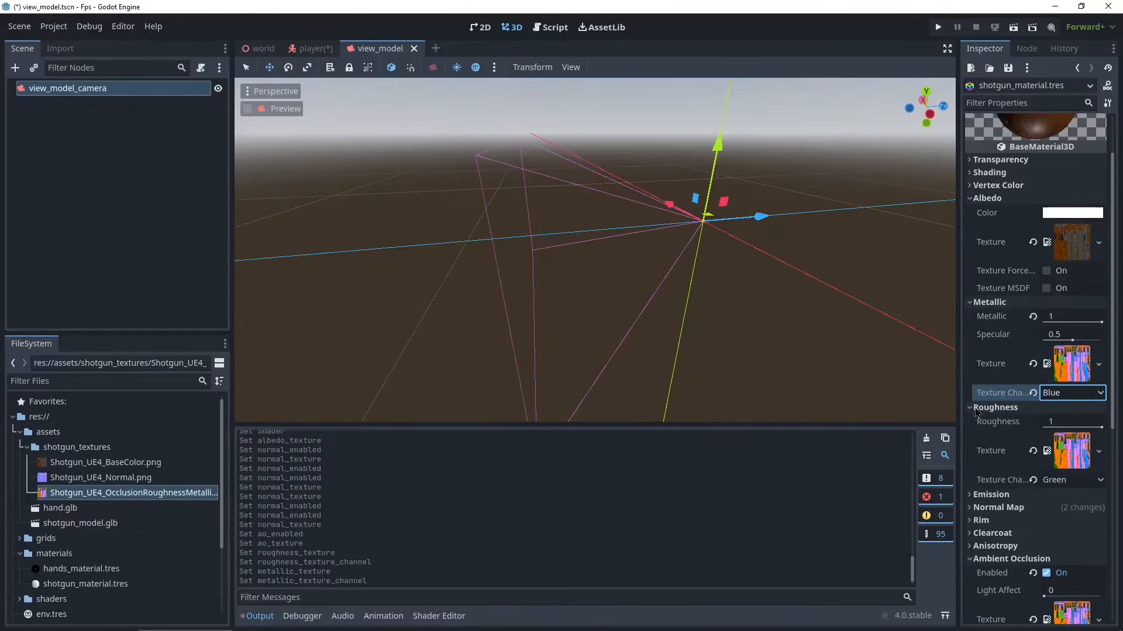
- Add a Node3D child under view_model_camera and rename it fps_rig
middle_drag(851, 283, 775, 304)
scroll(775, 304, up, 2)
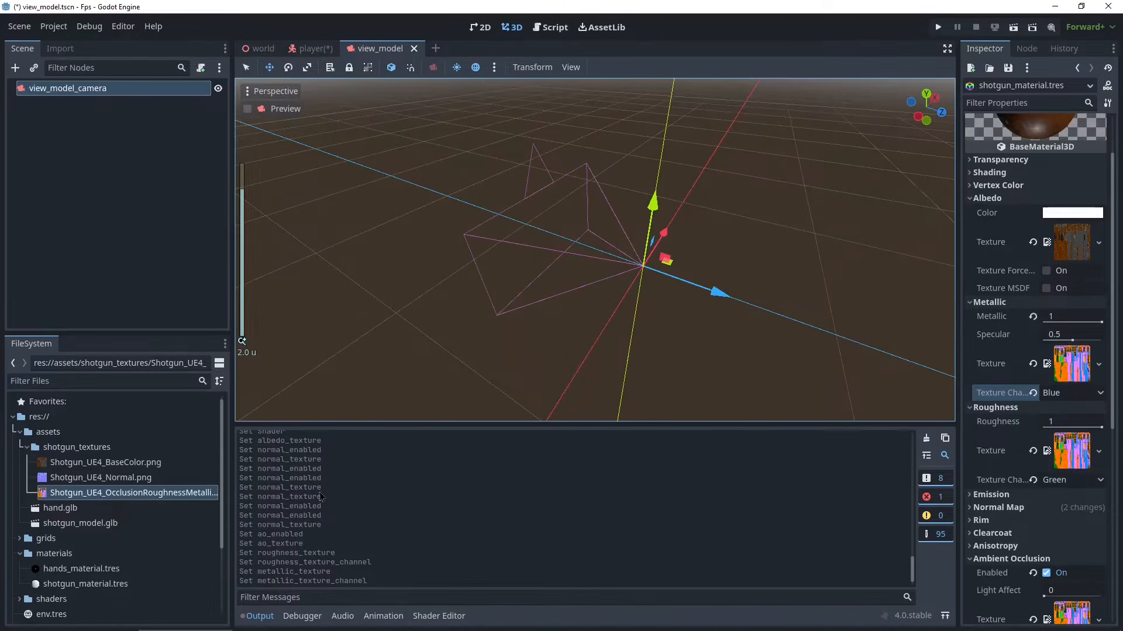
click(27, 447)
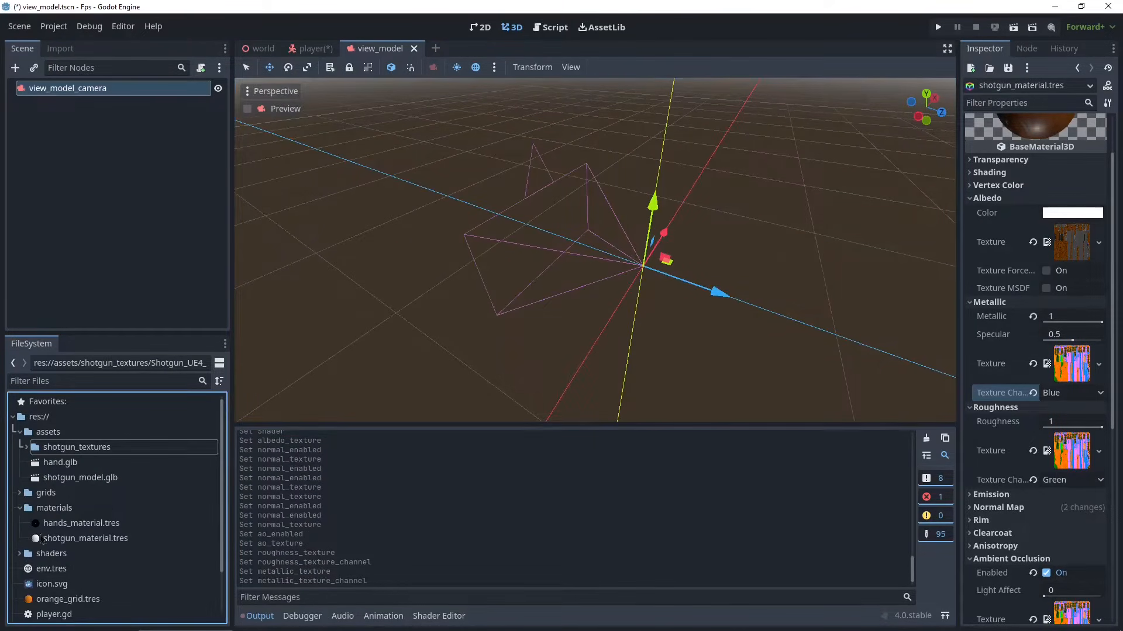
scroll(746, 368, down, 5)
middle_drag(746, 368, 669, 353)
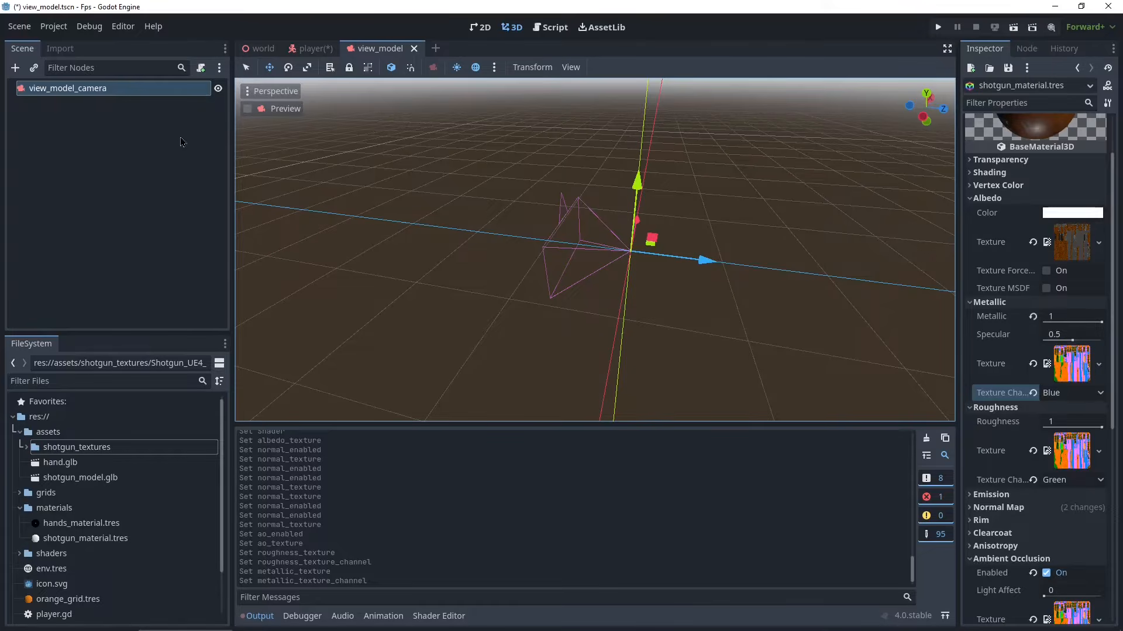
right_click(58, 94)
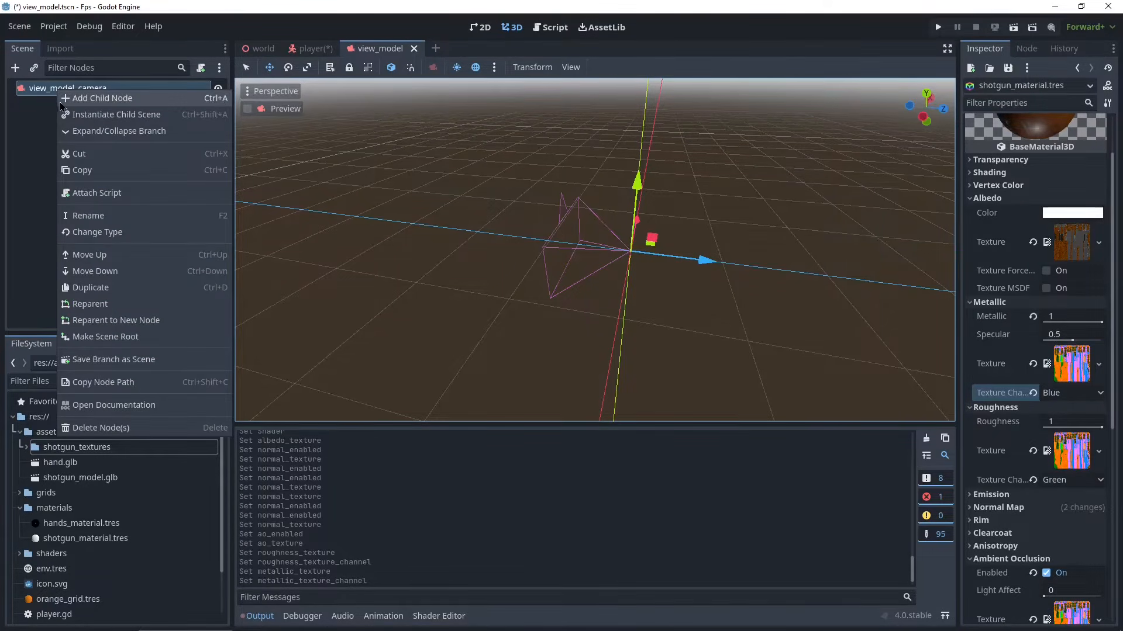
click(92, 104)
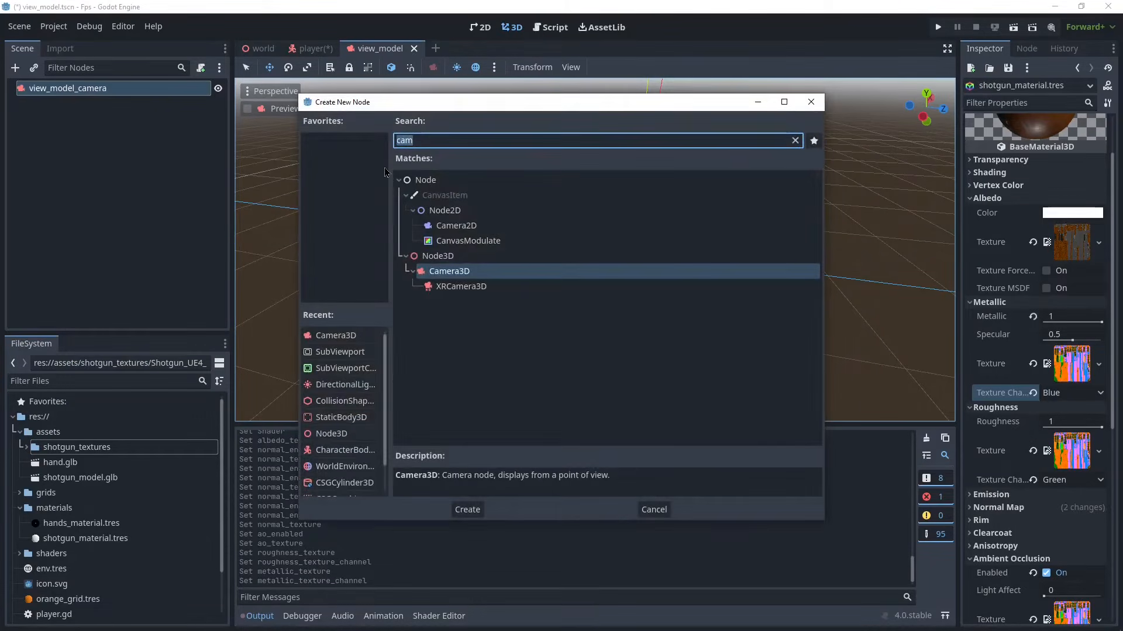
text(node)
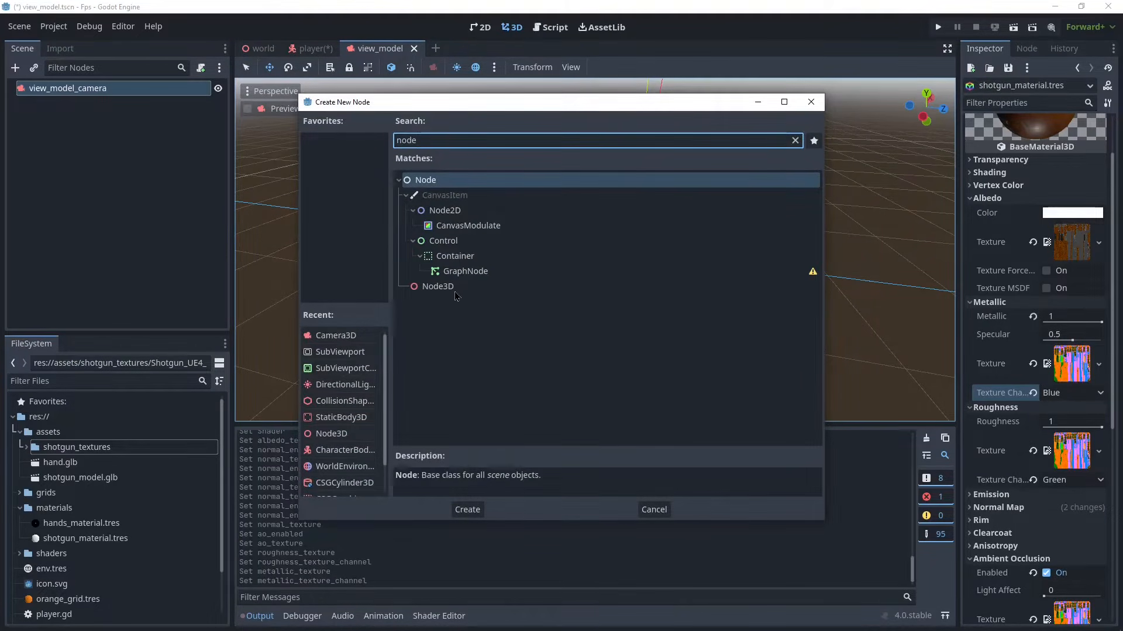
double_click(453, 292)
double_click(59, 106)
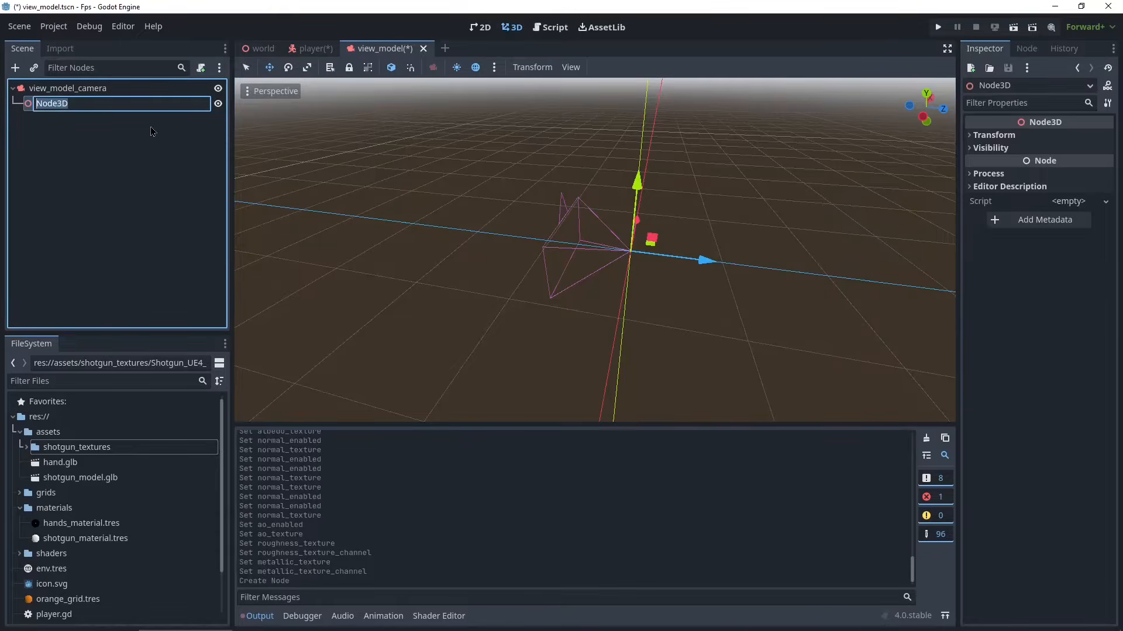
text(fps_rig)
key(Return)
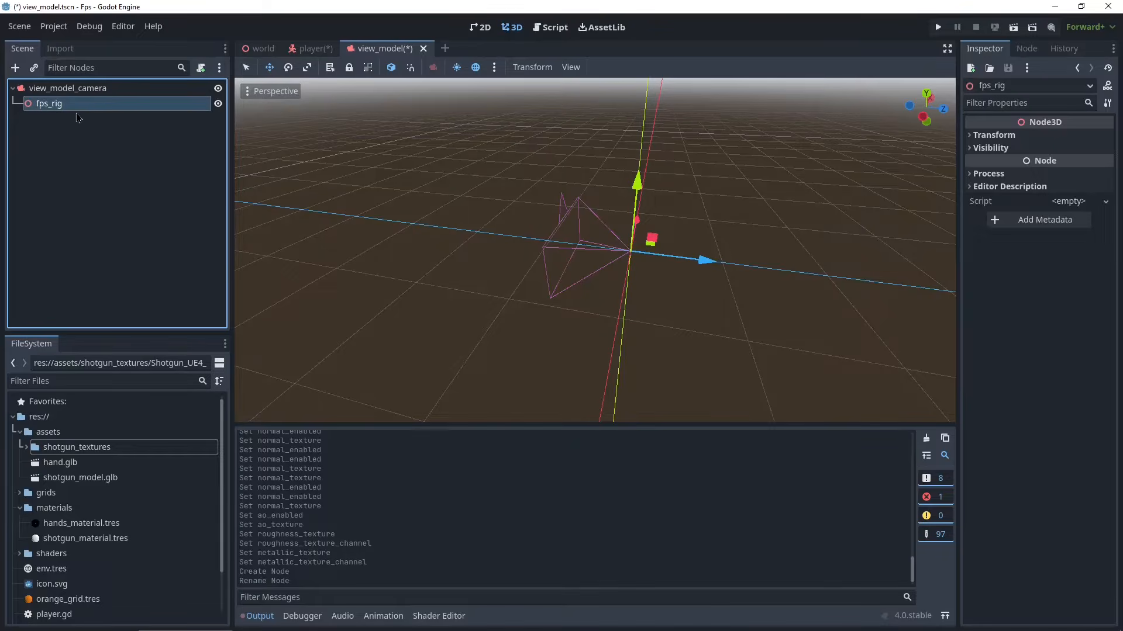
- Add a Node3D child under fps_rig and rename it shotgun
click(134, 161)
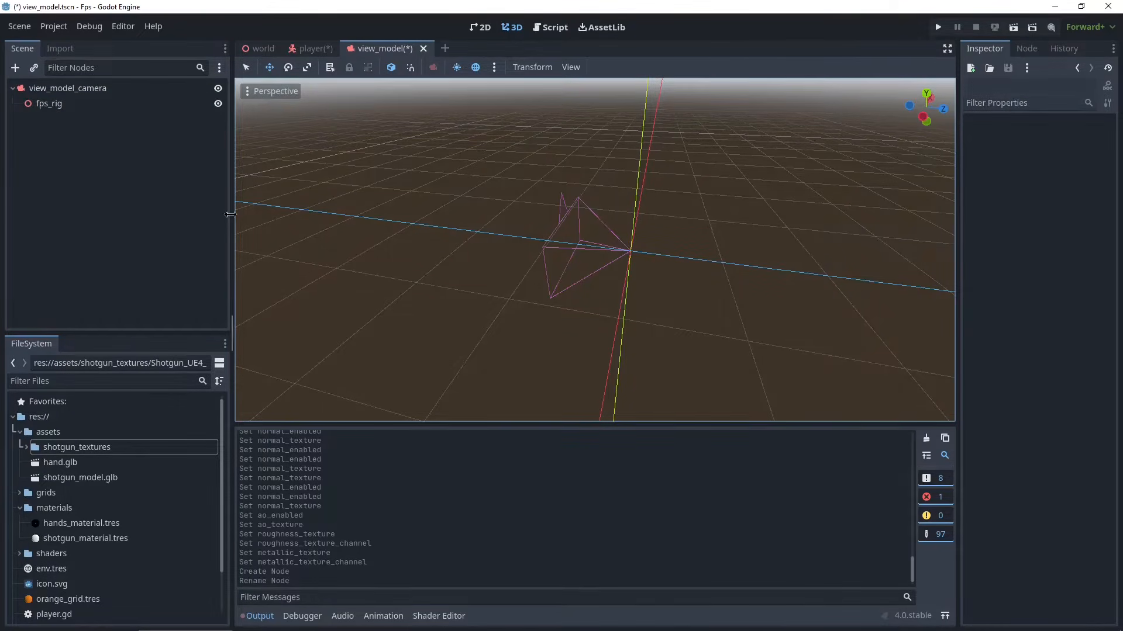
right_click(47, 104)
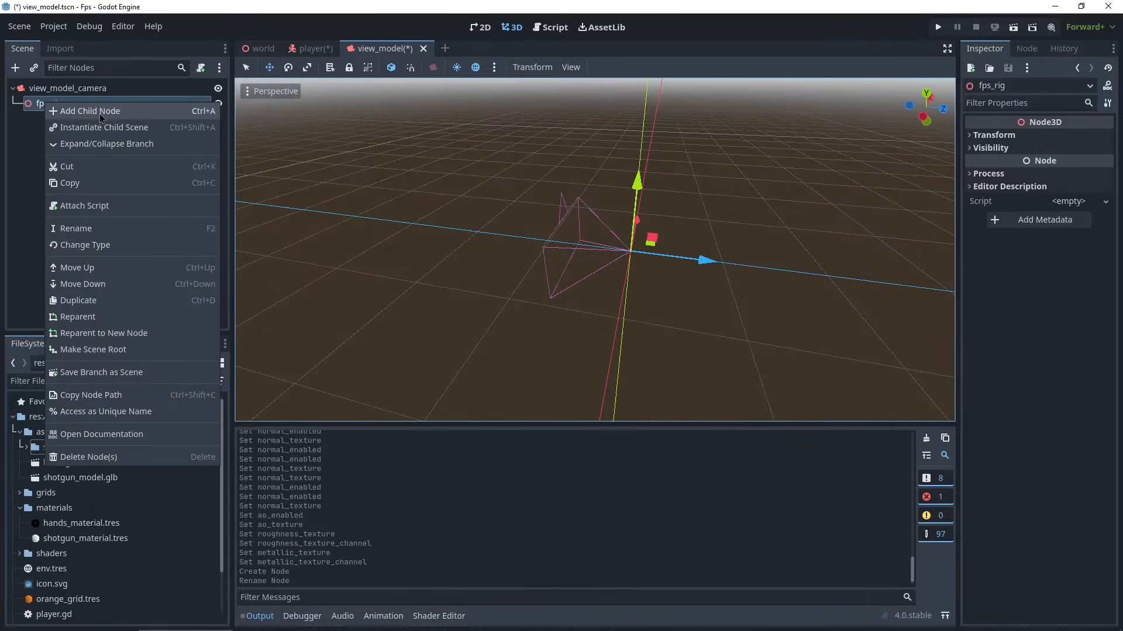
click(99, 110)
double_click(424, 287)
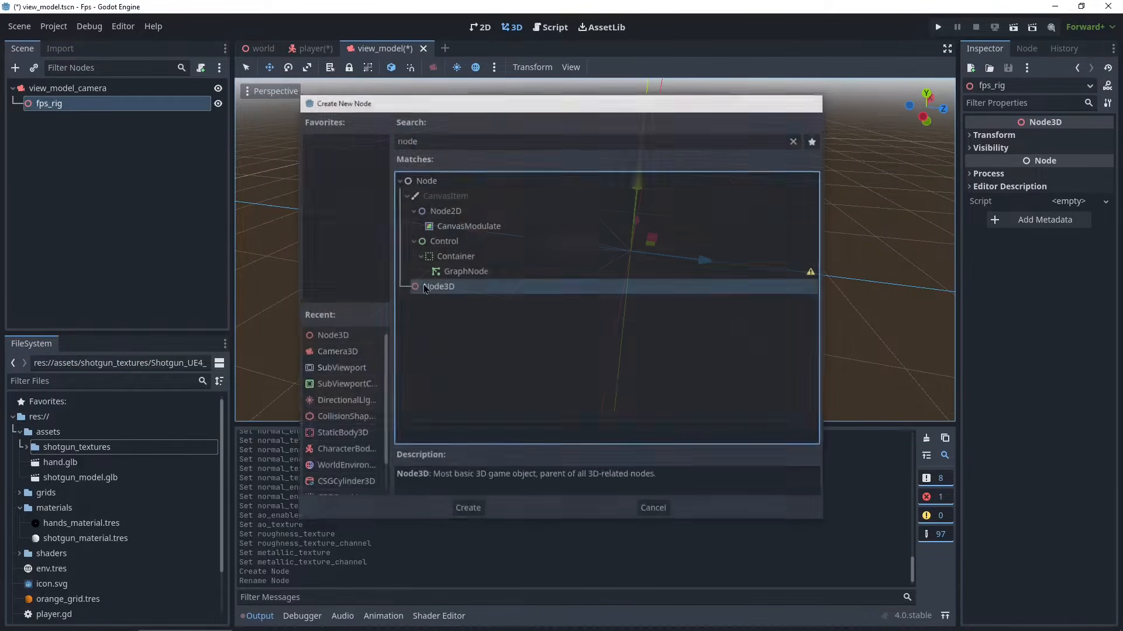
double_click(77, 122)
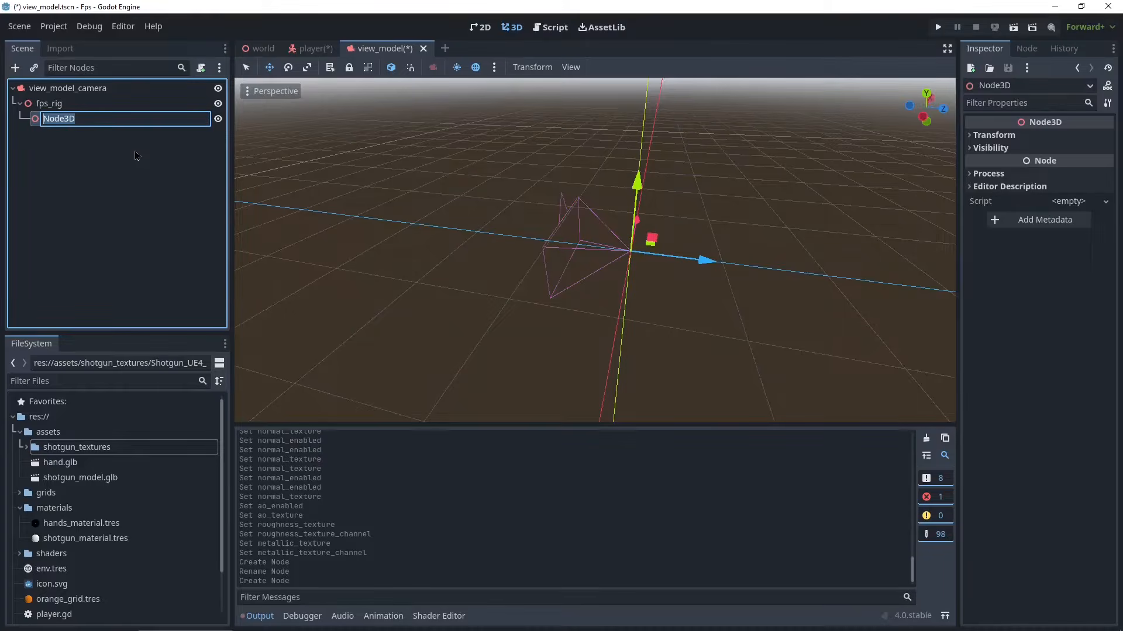
text(shotgun)
key(Return)
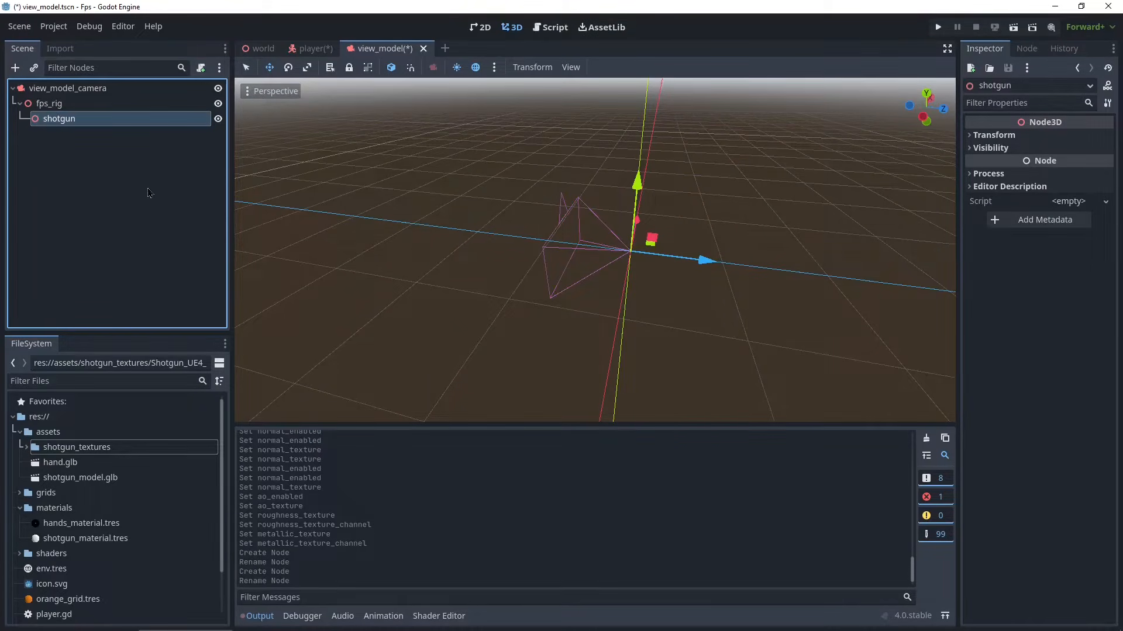
- Instance shotgun_model.glb from the assets folder as a child of the shotgun node
click(88, 157)
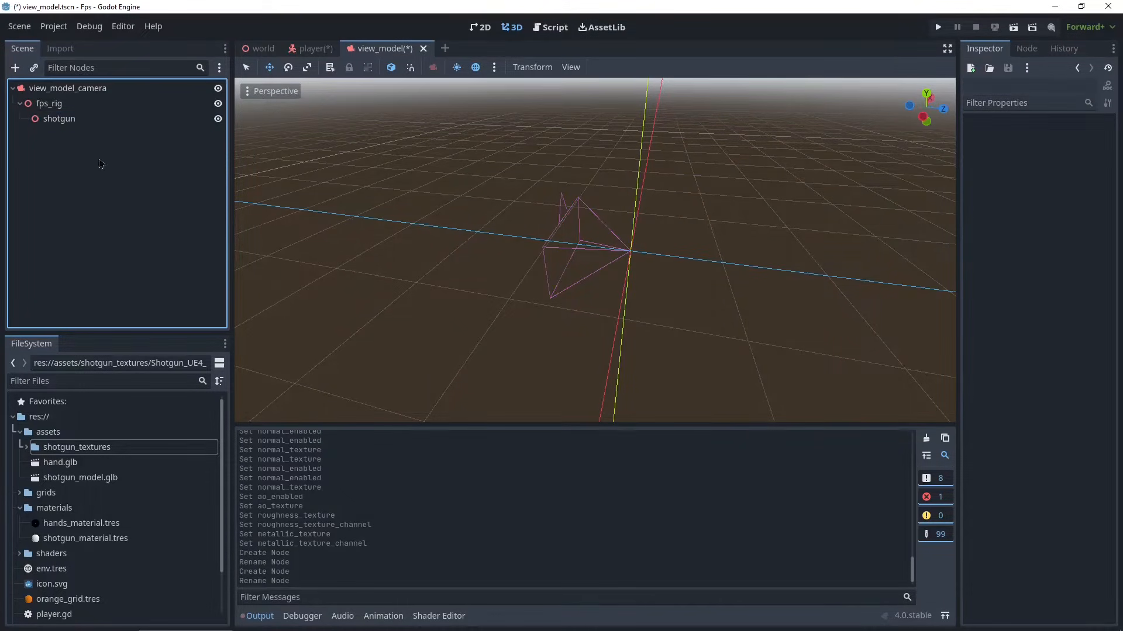
click(111, 117)
scroll(679, 269, up, 4)
scroll(678, 269, down, 4)
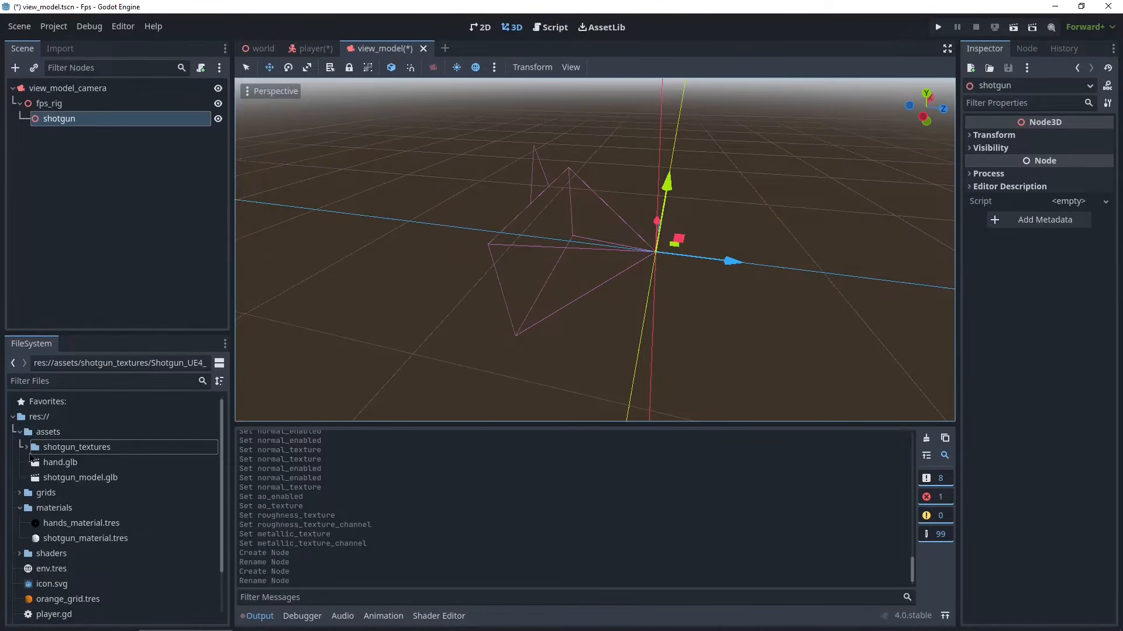
click(20, 432)
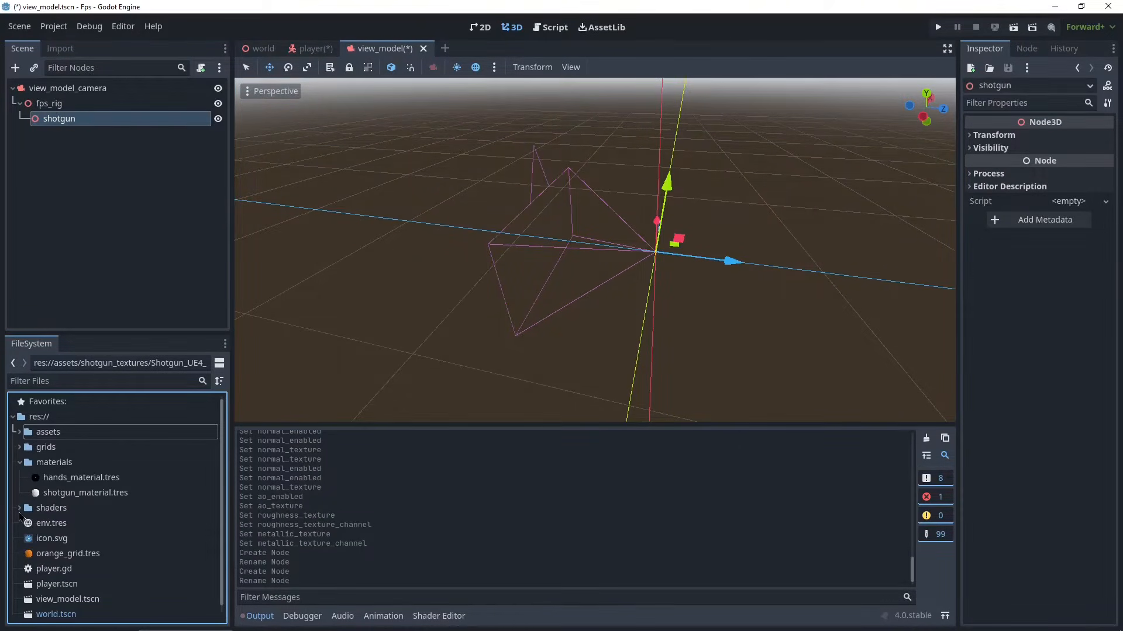
click(19, 436)
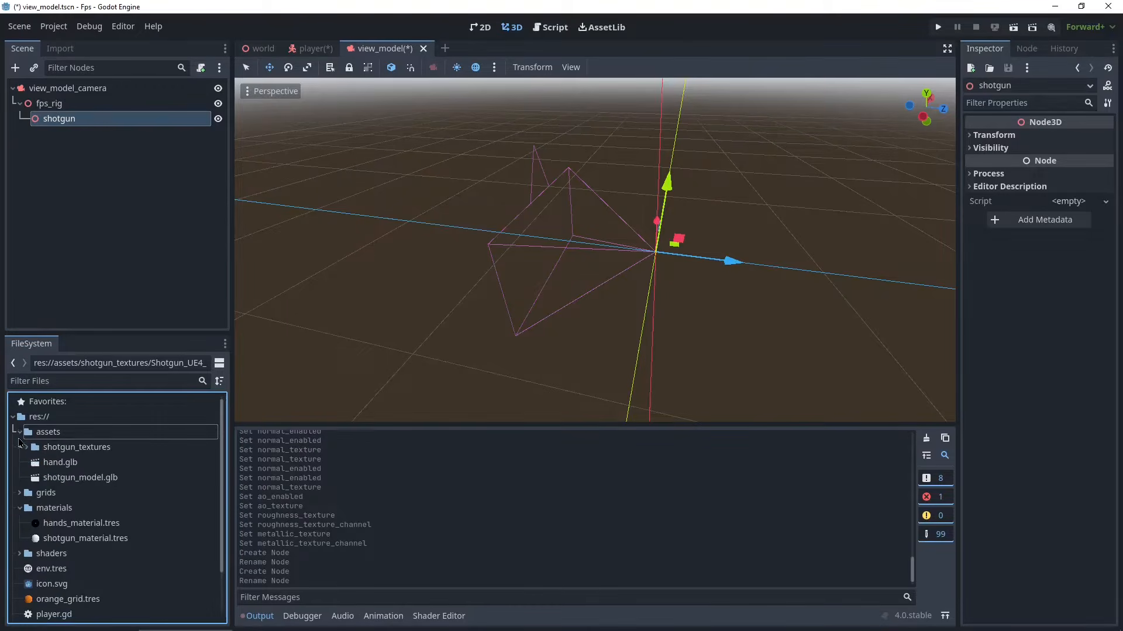
click(69, 479)
drag(65, 485, 59, 125)
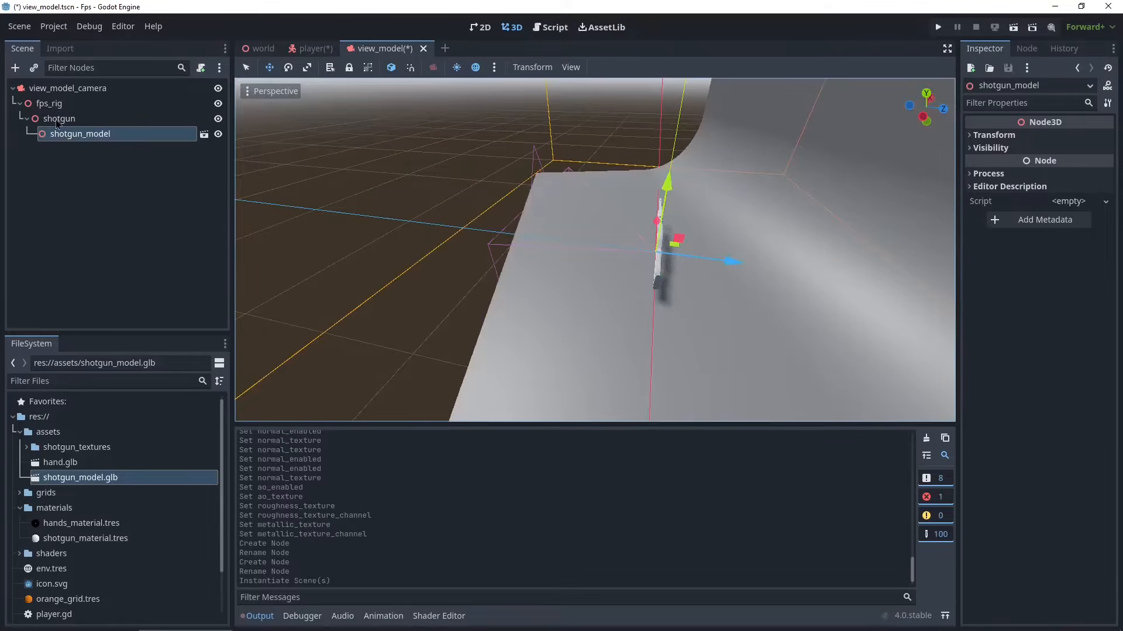
- Make the shotgun_model instance local so its child meshes can be edited
scroll(534, 232, down, 5)
scroll(573, 283, up, 5)
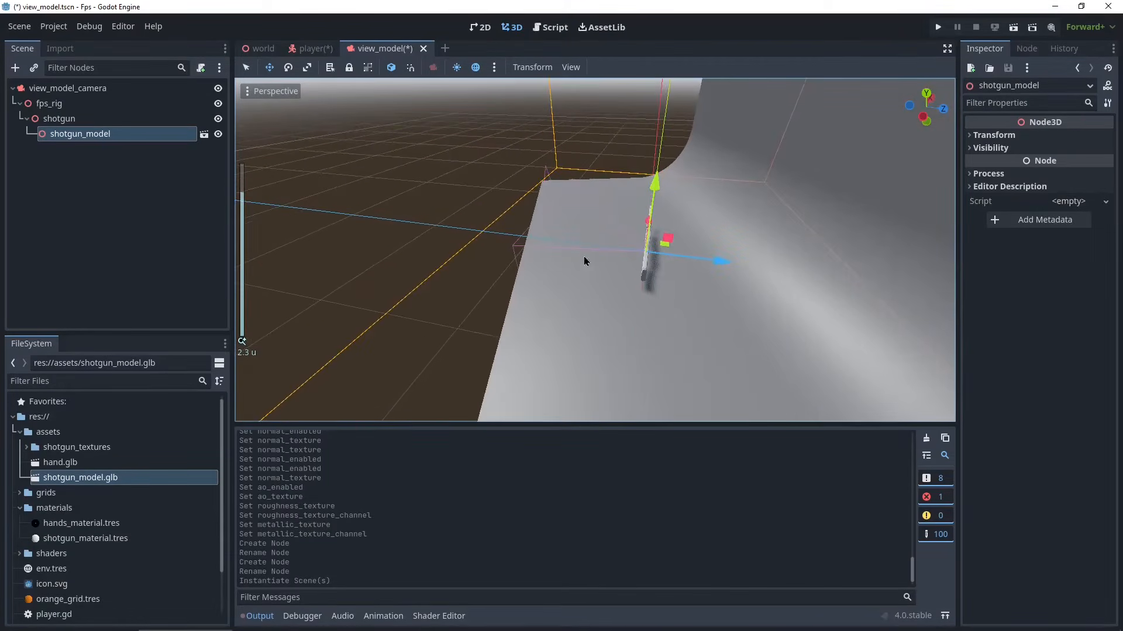
middle_drag(584, 257, 587, 214)
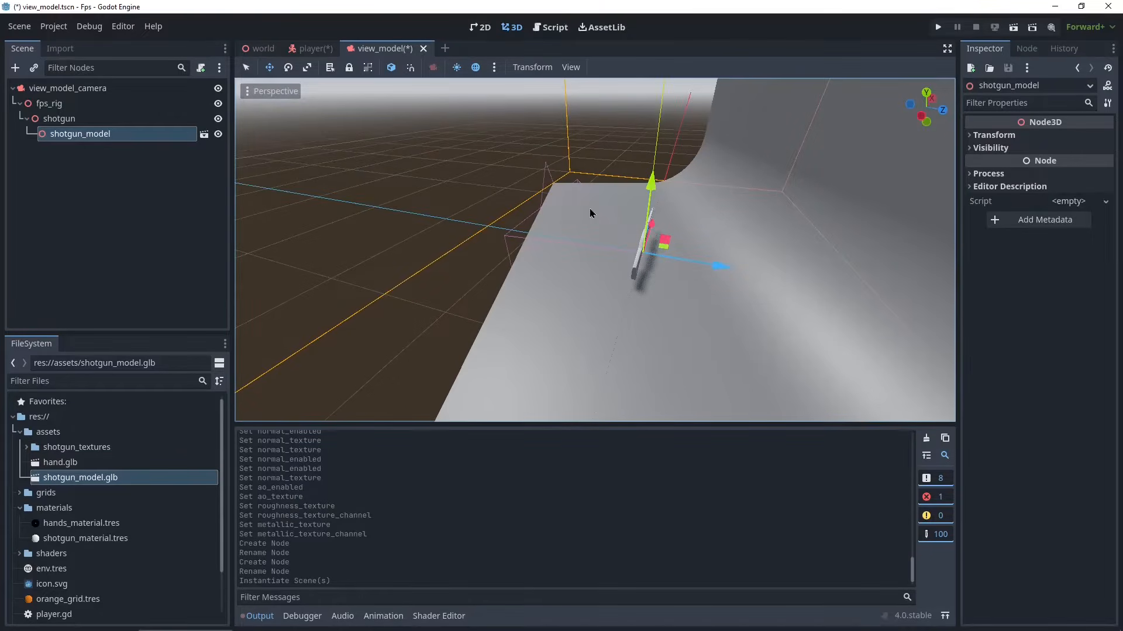
scroll(589, 214, down, 3)
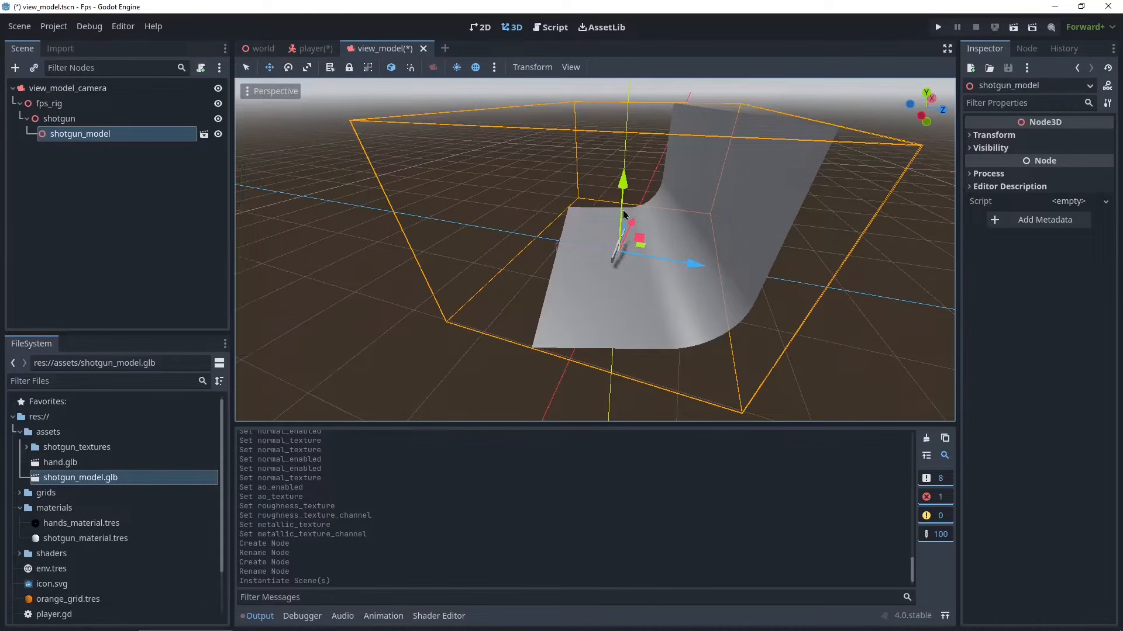
right_click(85, 139)
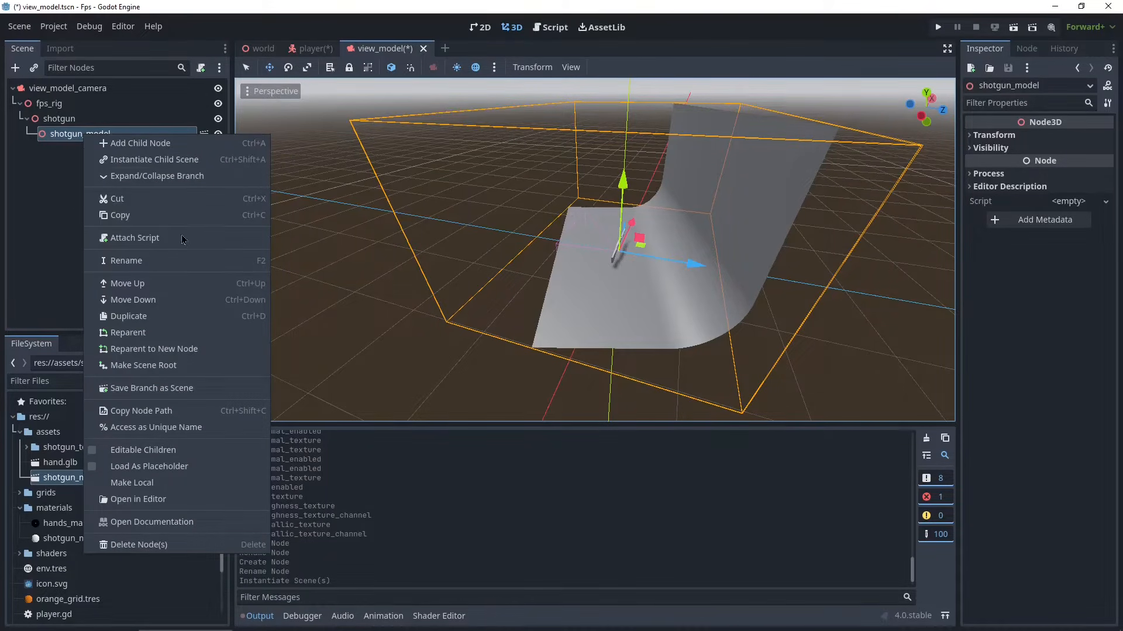
click(143, 487)
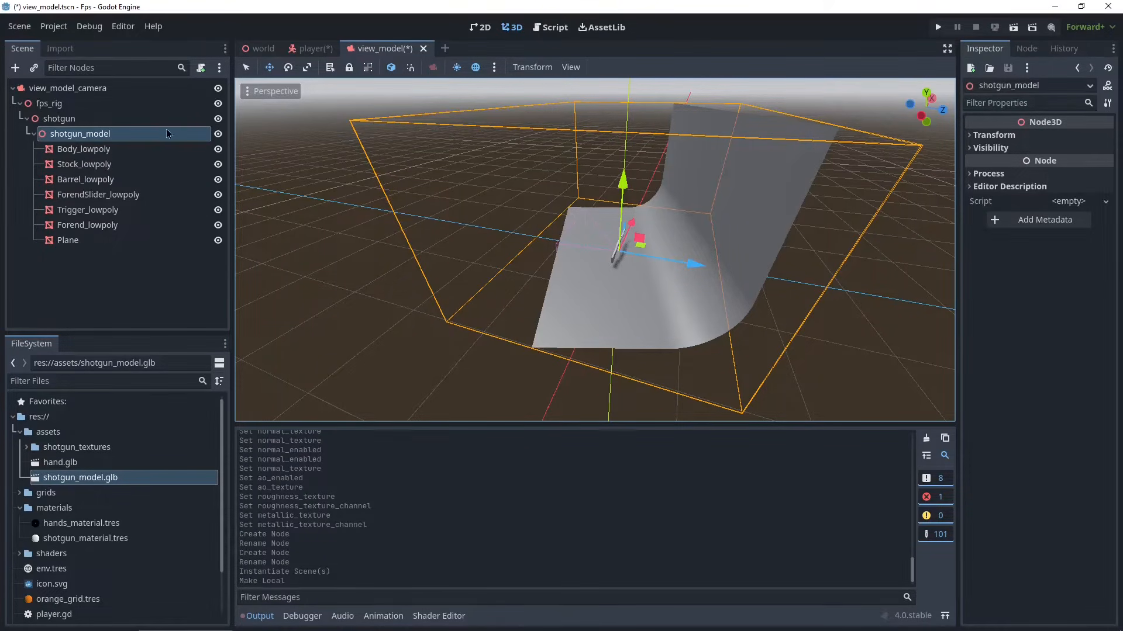
- Select each of the shotgun model's mesh parts in turn to inspect them in the viewport
click(96, 245)
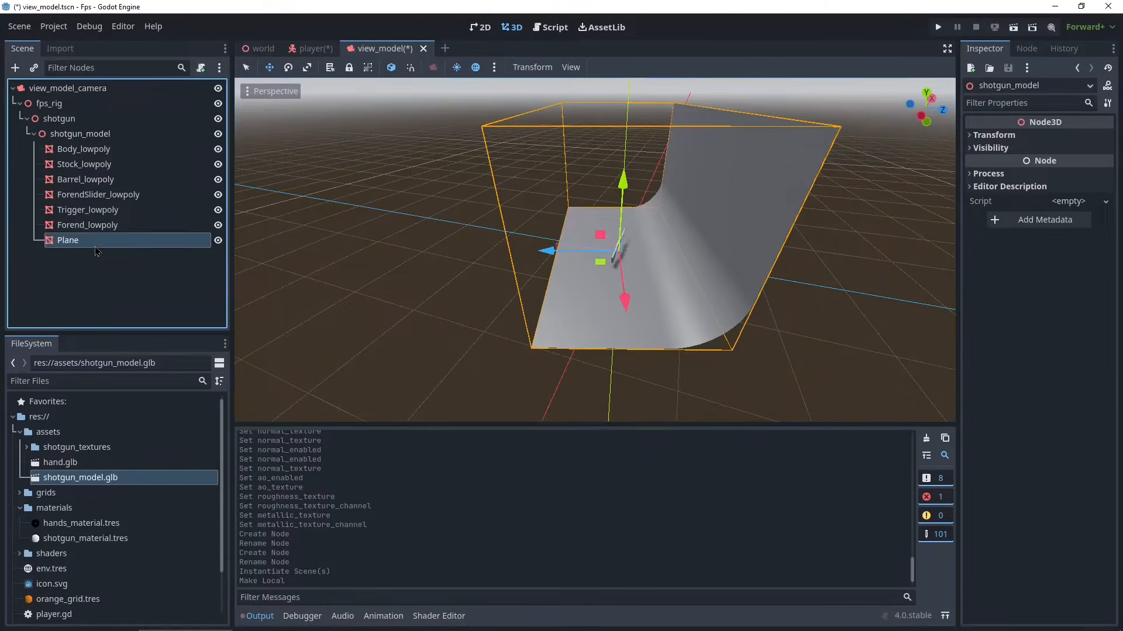
click(88, 225)
click(93, 210)
click(102, 195)
click(108, 179)
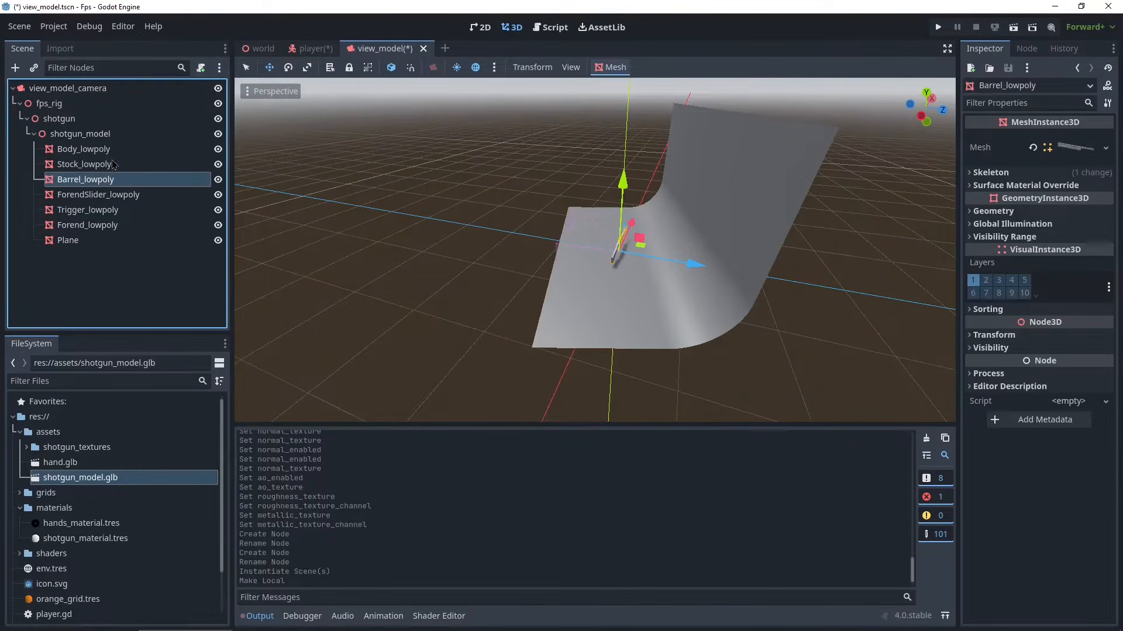
click(114, 166)
click(111, 150)
scroll(561, 231, up, 5)
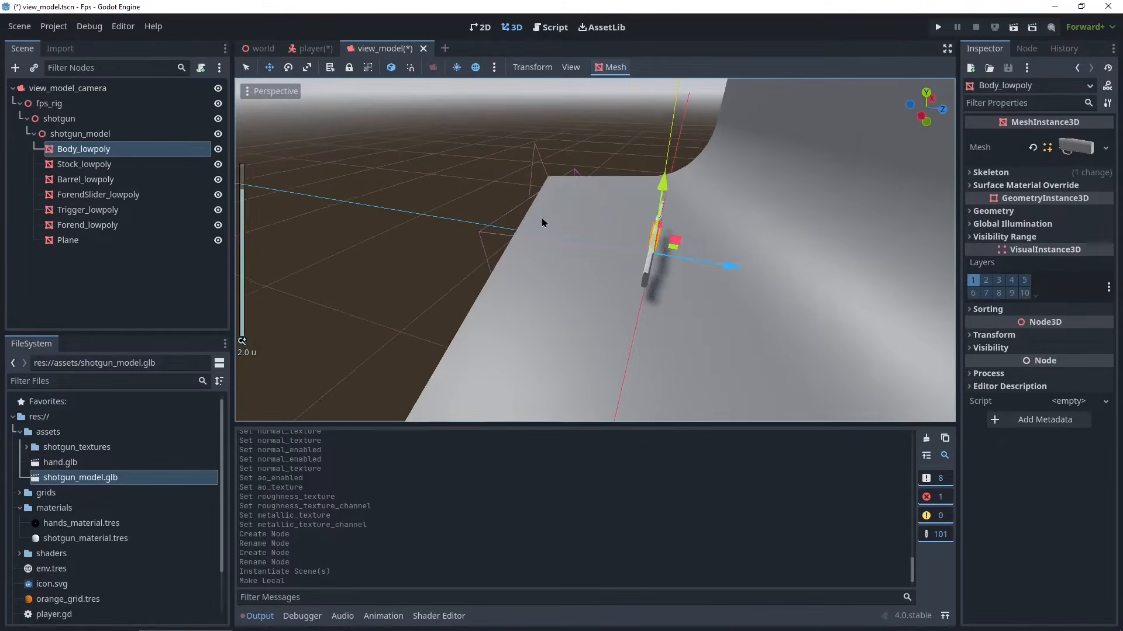
scroll(543, 223, down, 5)
- Select the Plane mesh, toggle its visibility, and move it up and away from the shotgun
click(93, 240)
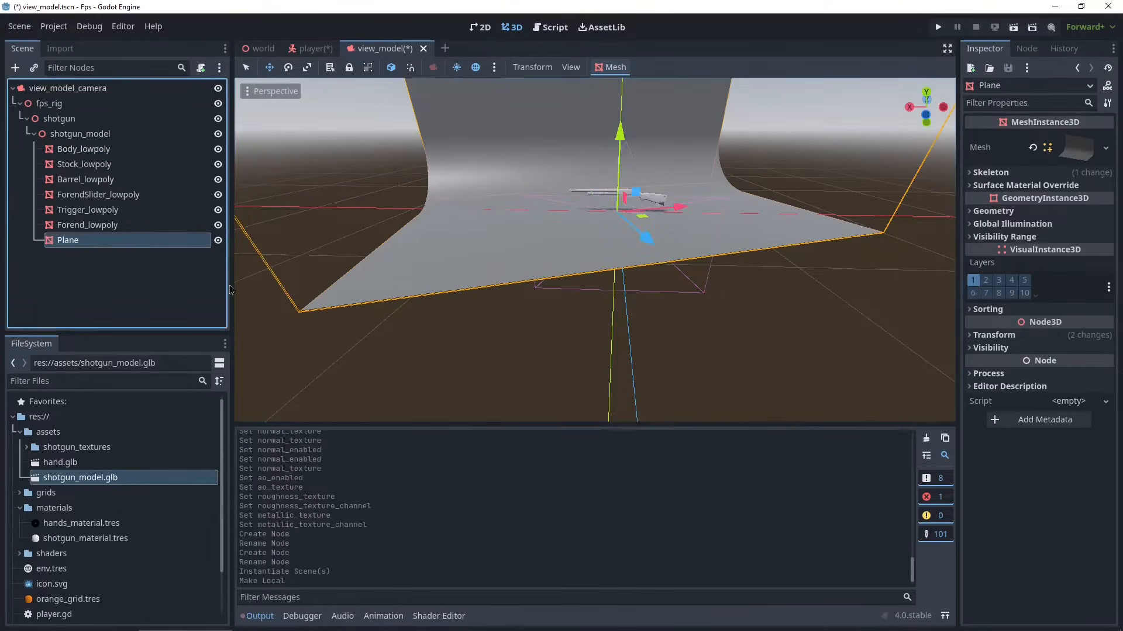
scroll(528, 240, down, 3)
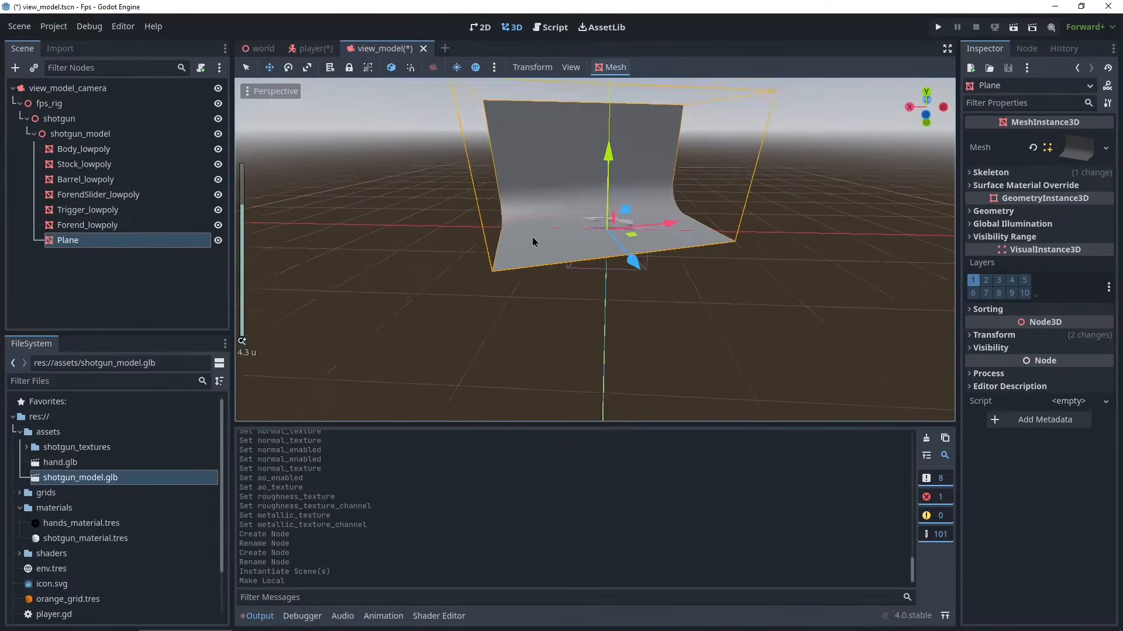
click(218, 240)
click(218, 240)
click(218, 241)
click(218, 240)
drag(508, 193, 619, 174)
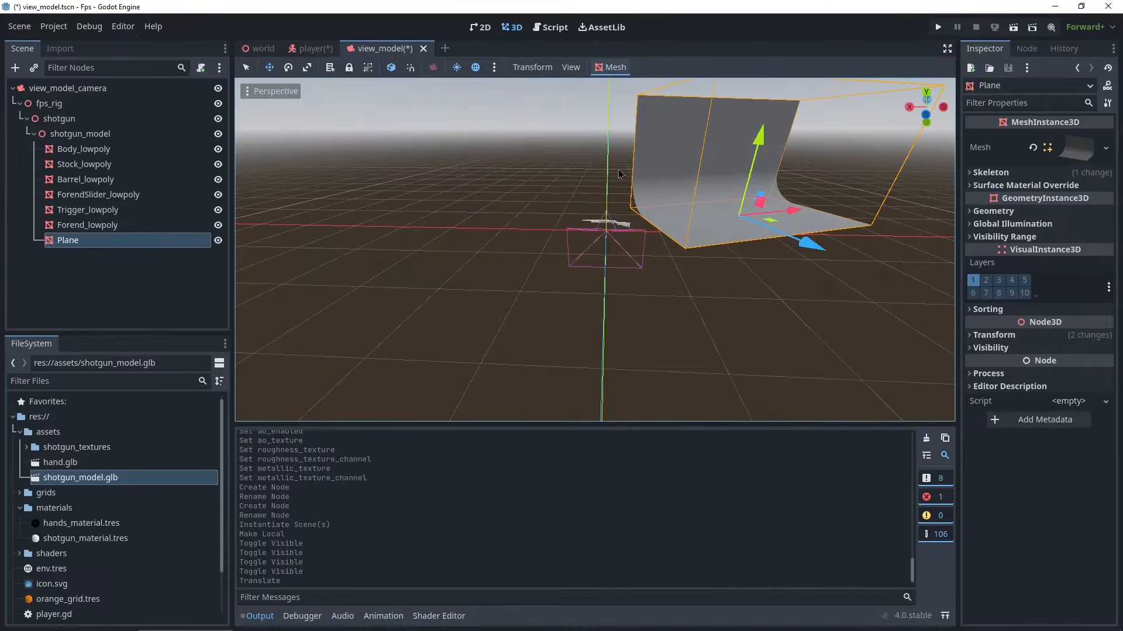
- Undo the Plane's last move and delete the Plane mesh from the shotgun model
key(ctrl+z)
right_click(63, 244)
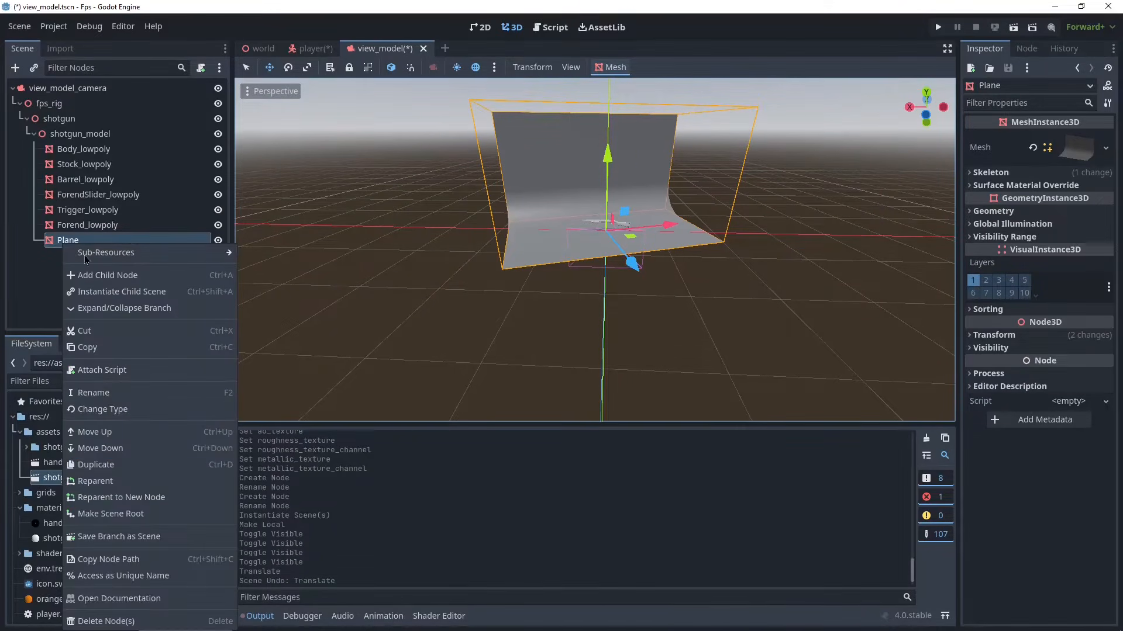
click(129, 618)
click(531, 325)
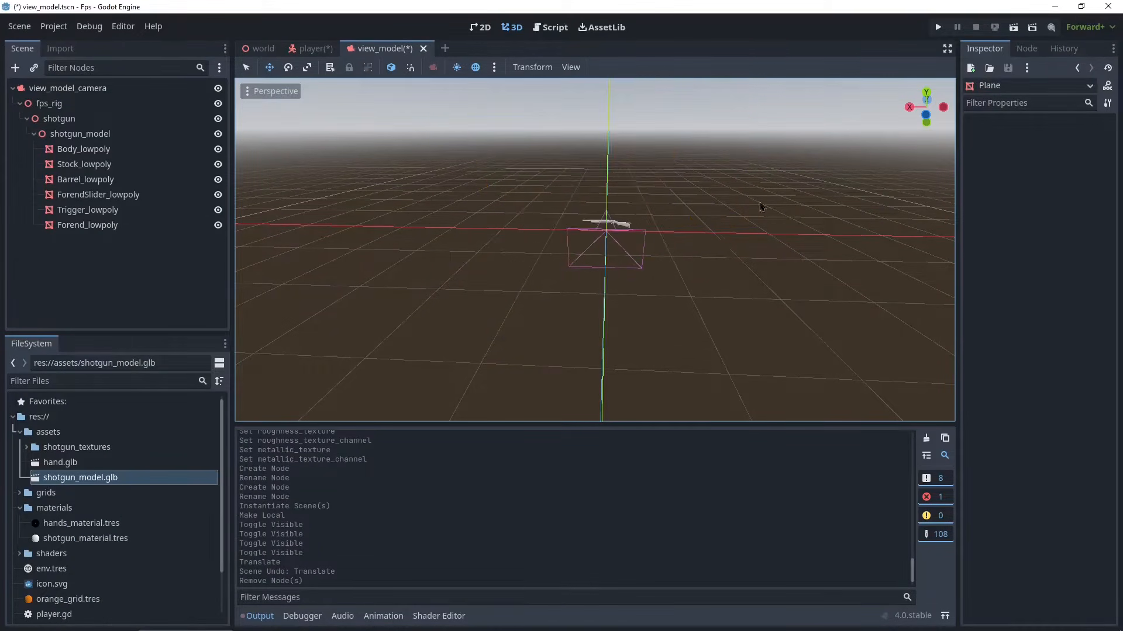
- Select the Forend_lowpoly mesh and try moving it along the X axis, undoing the move
shift+middle_drag(771, 163, 693, 257)
scroll(693, 257, up, 7)
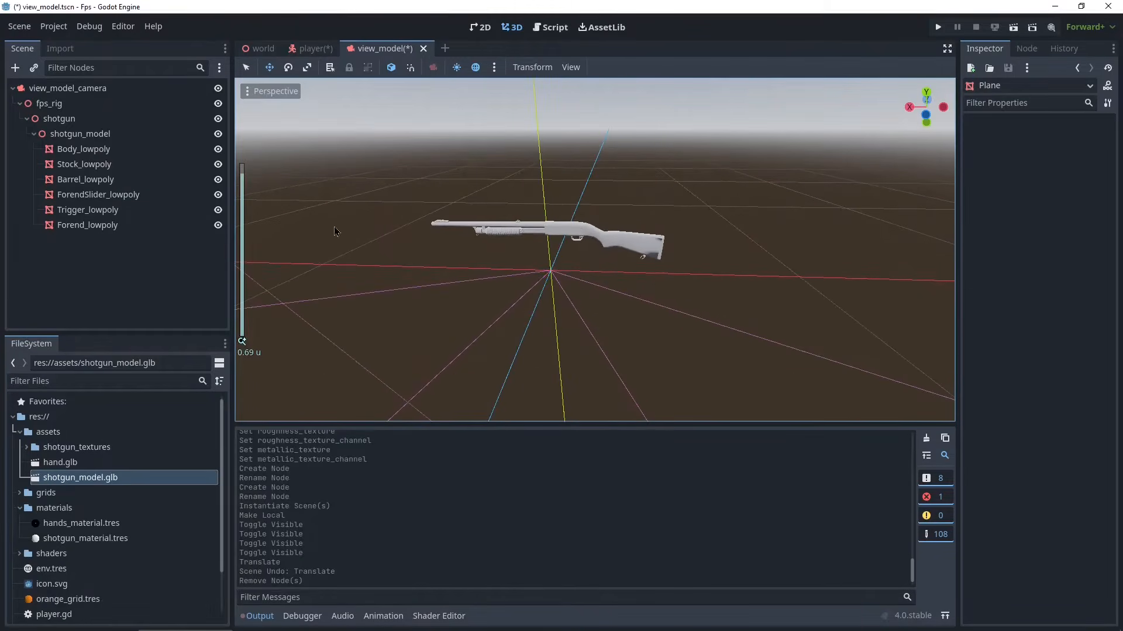
double_click(111, 149)
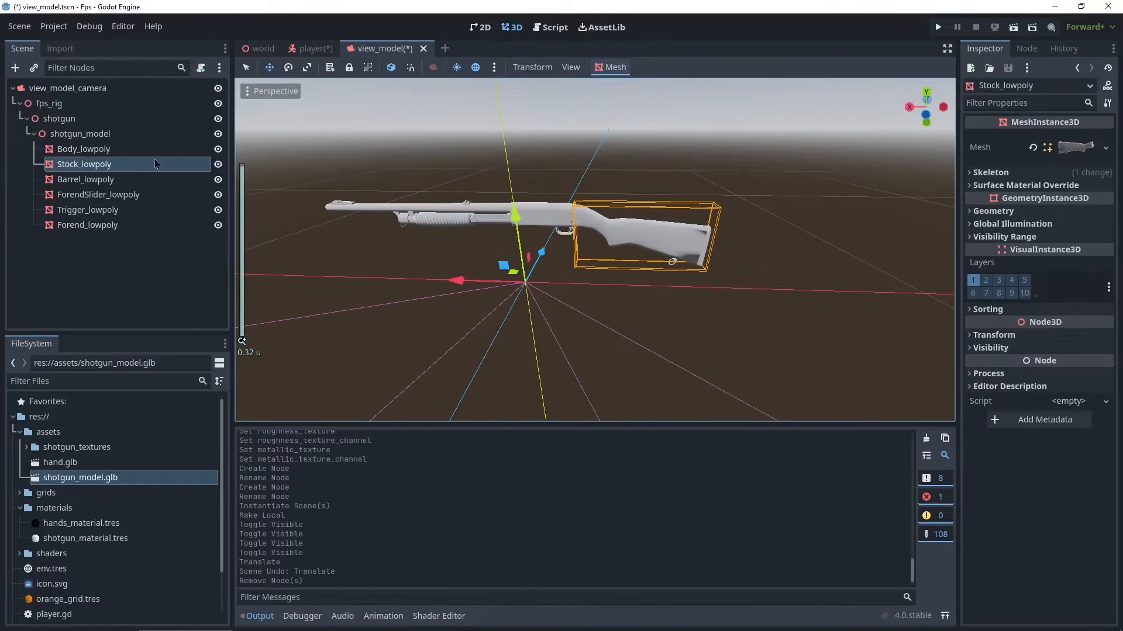
click(114, 195)
click(111, 226)
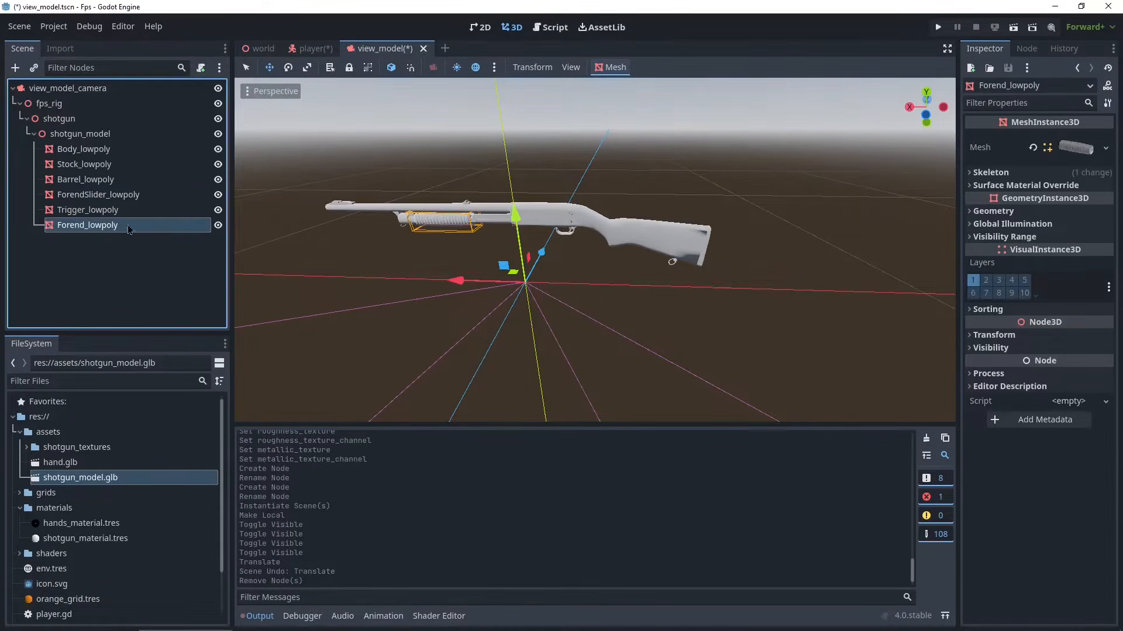
drag(493, 287, 460, 293)
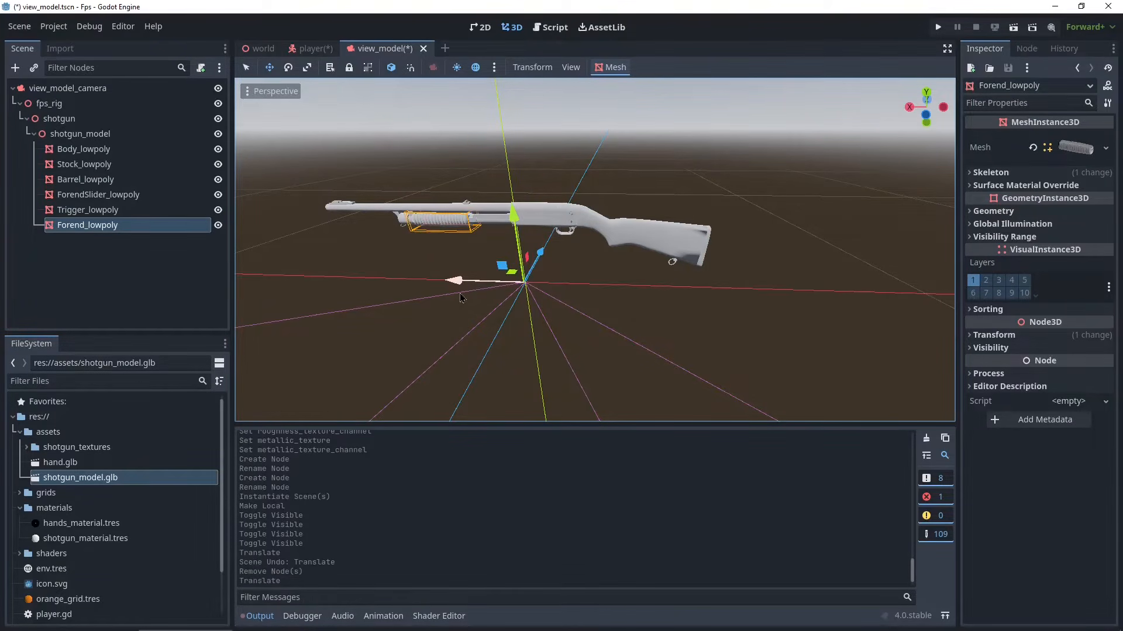
key(ctrl+z)
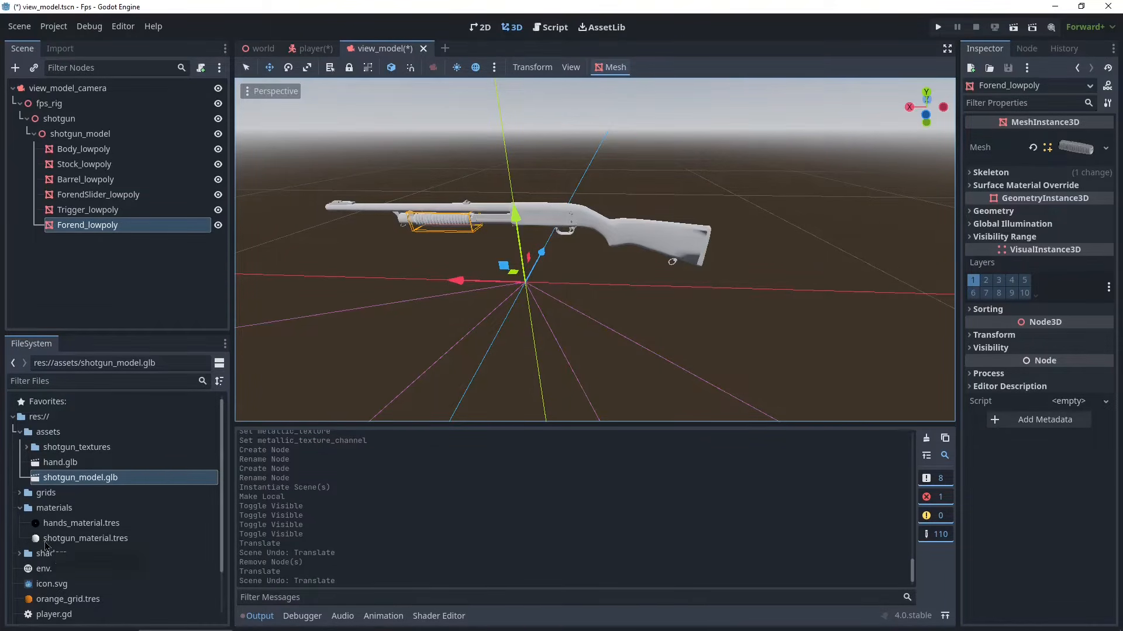
- Assign shotgun_material.tres as the material override of every shotgun mesh part
drag(58, 539, 63, 232)
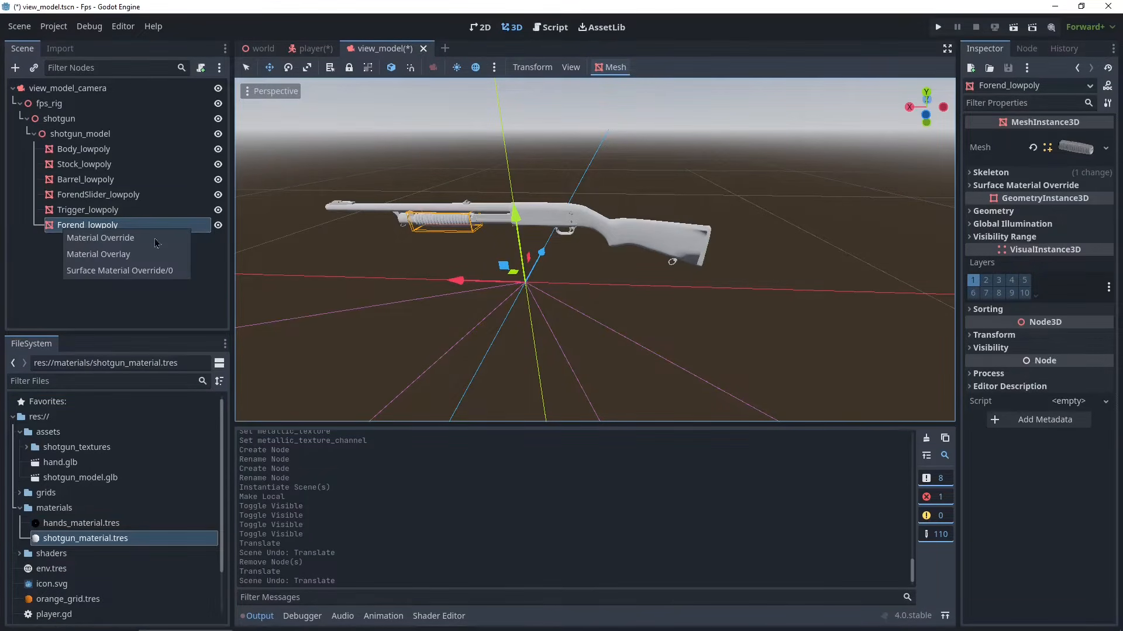
click(90, 237)
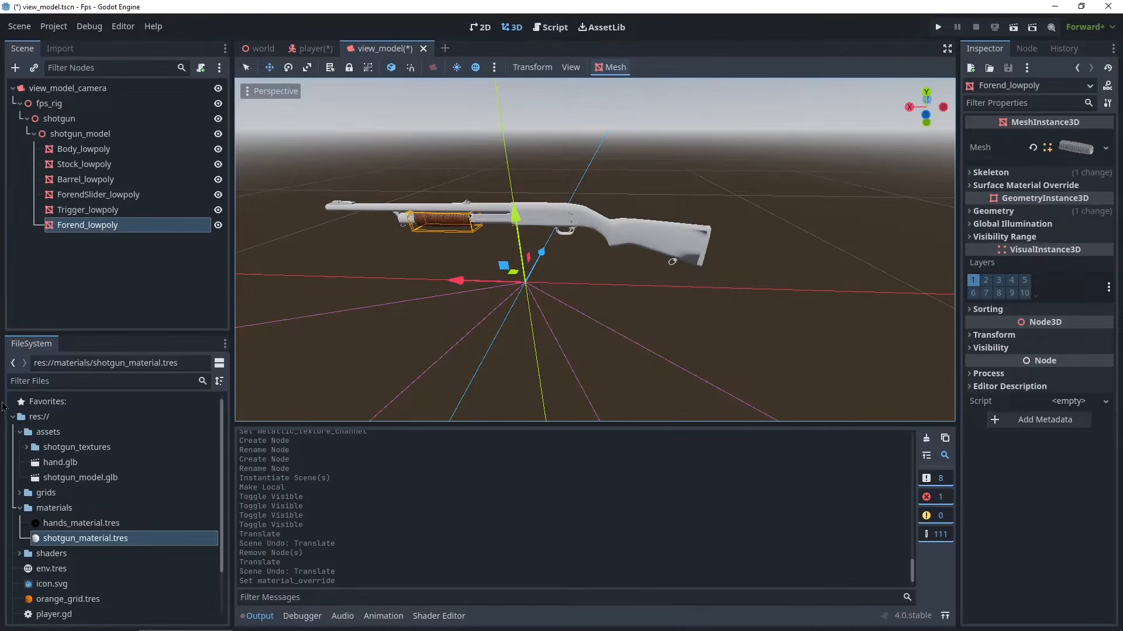
drag(62, 538, 99, 223)
click(131, 233)
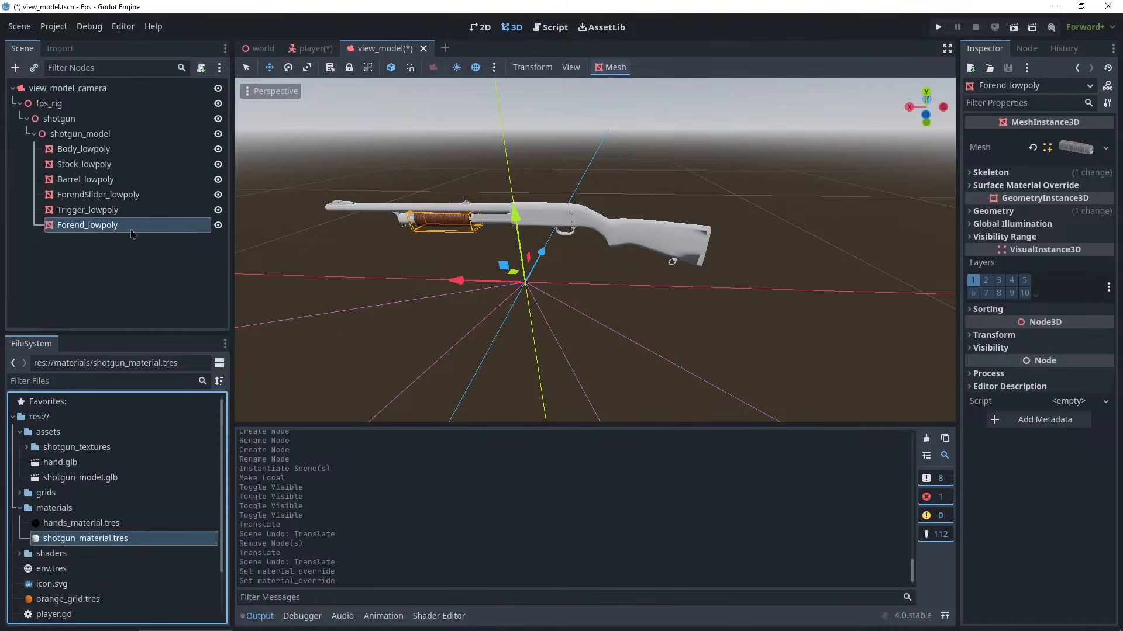
drag(68, 543, 98, 194)
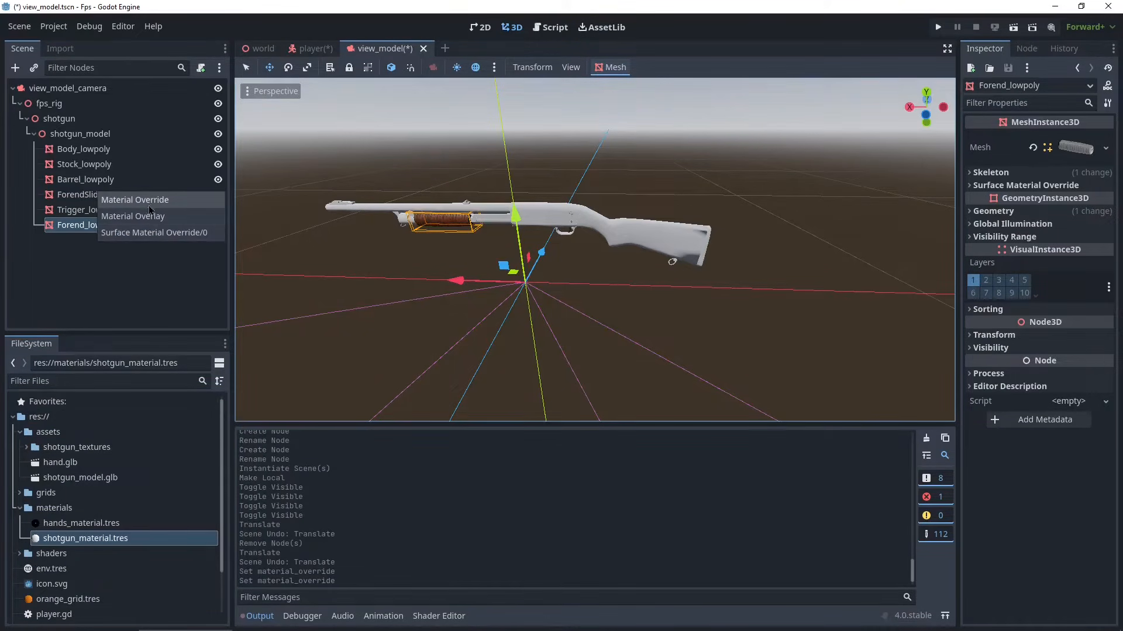
click(131, 199)
drag(85, 538, 113, 179)
click(140, 183)
drag(81, 538, 94, 165)
click(129, 174)
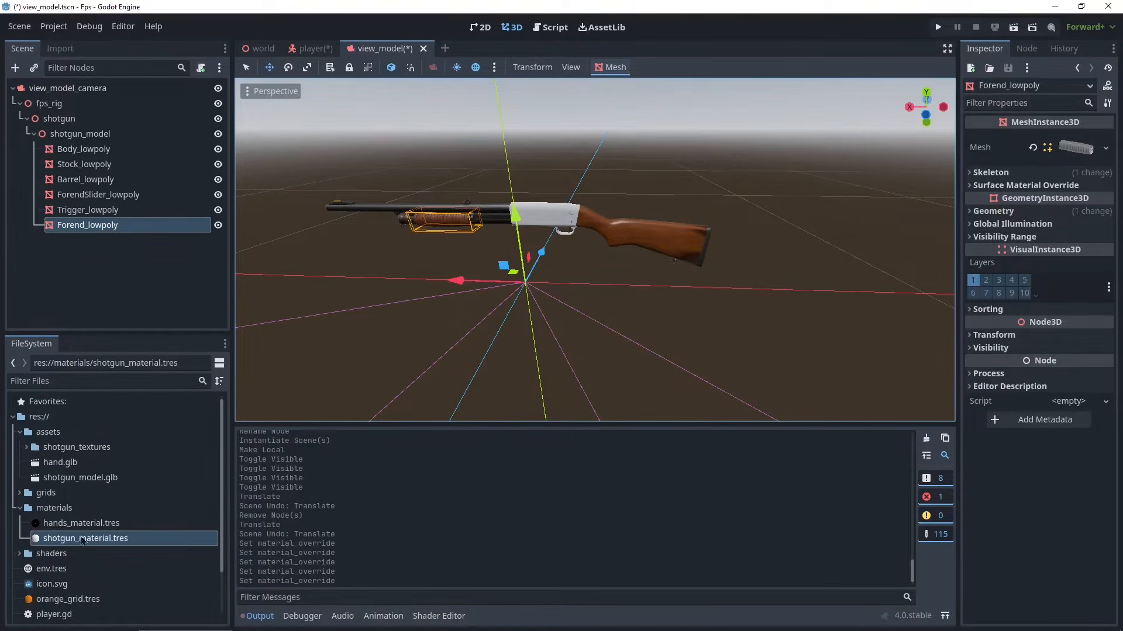
drag(83, 541, 101, 151)
click(140, 155)
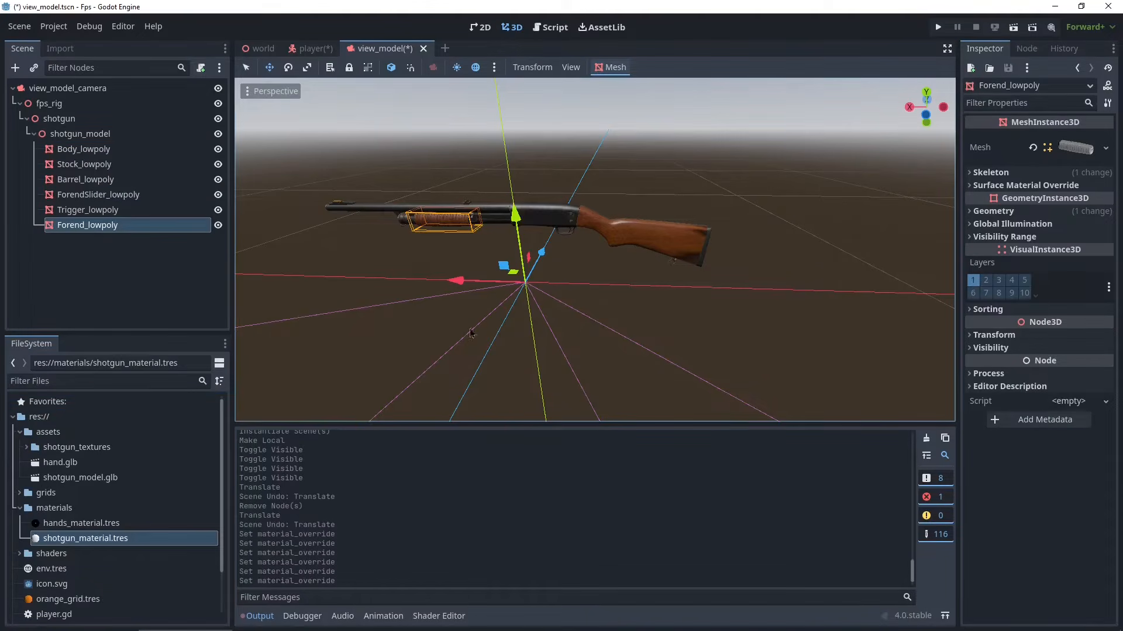
- Instance hand.glb from the assets folder as a child of the shotgun node
scroll(614, 128, up, 3)
middle_drag(623, 182, 671, 176)
scroll(671, 176, down, 5)
click(636, 178)
scroll(635, 180, down, 6)
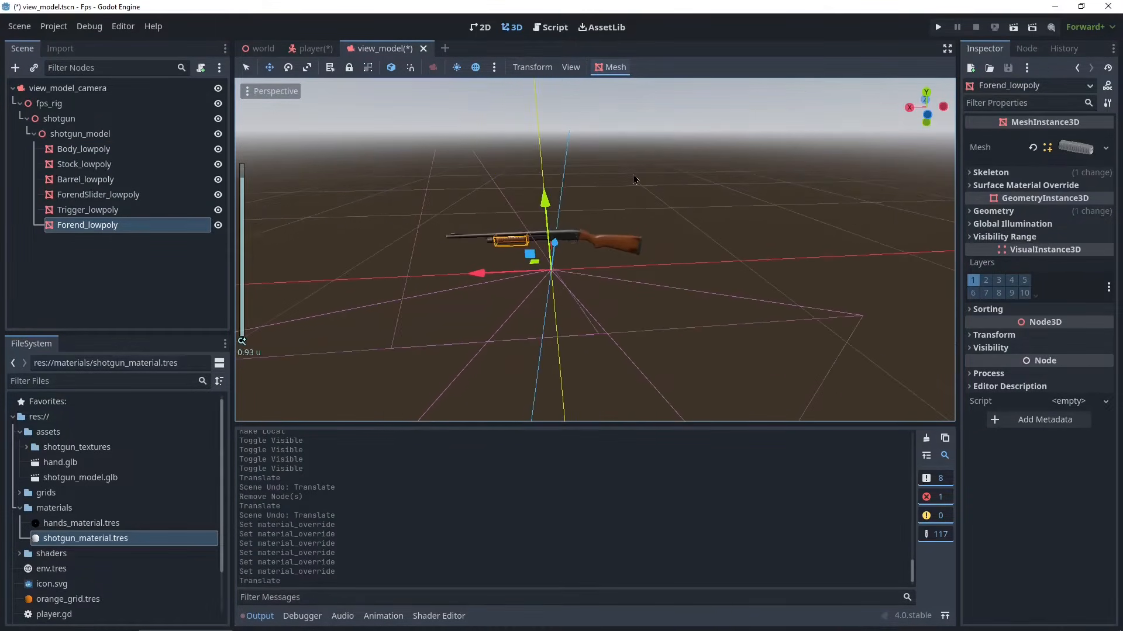
scroll(620, 175, down, 8)
scroll(577, 161, up, 7)
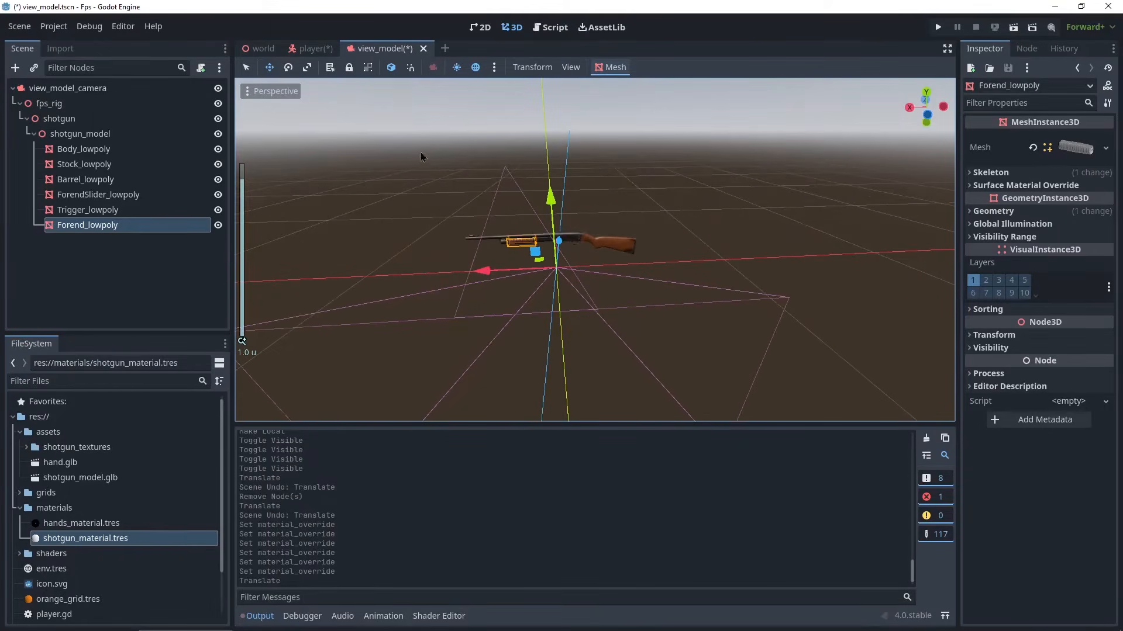
click(27, 119)
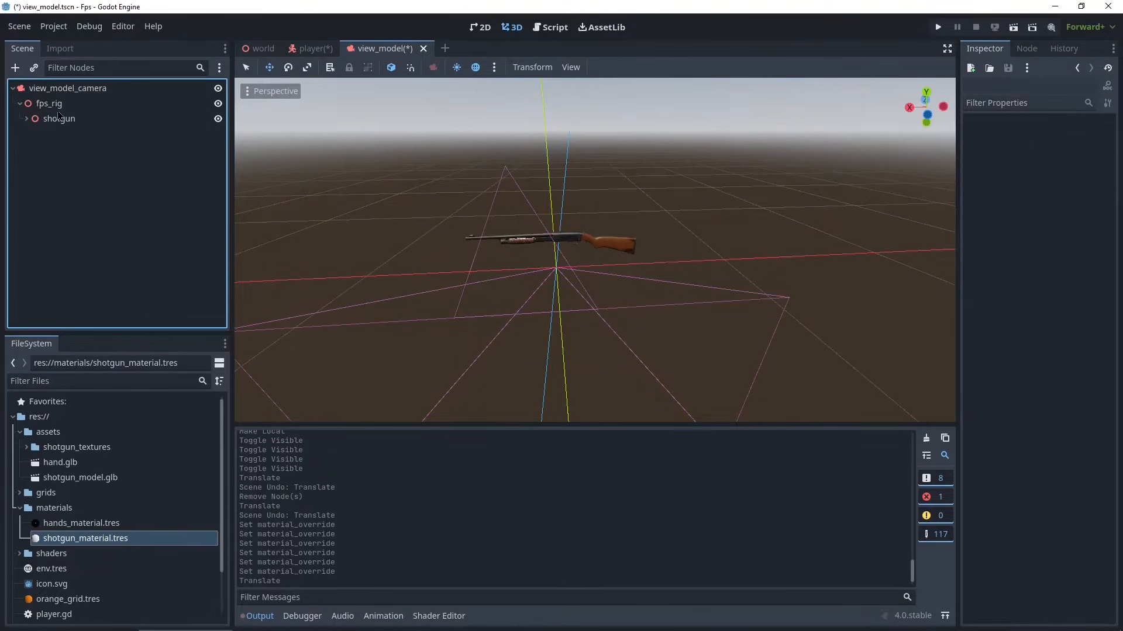
drag(53, 464, 59, 124)
click(25, 120)
click(26, 120)
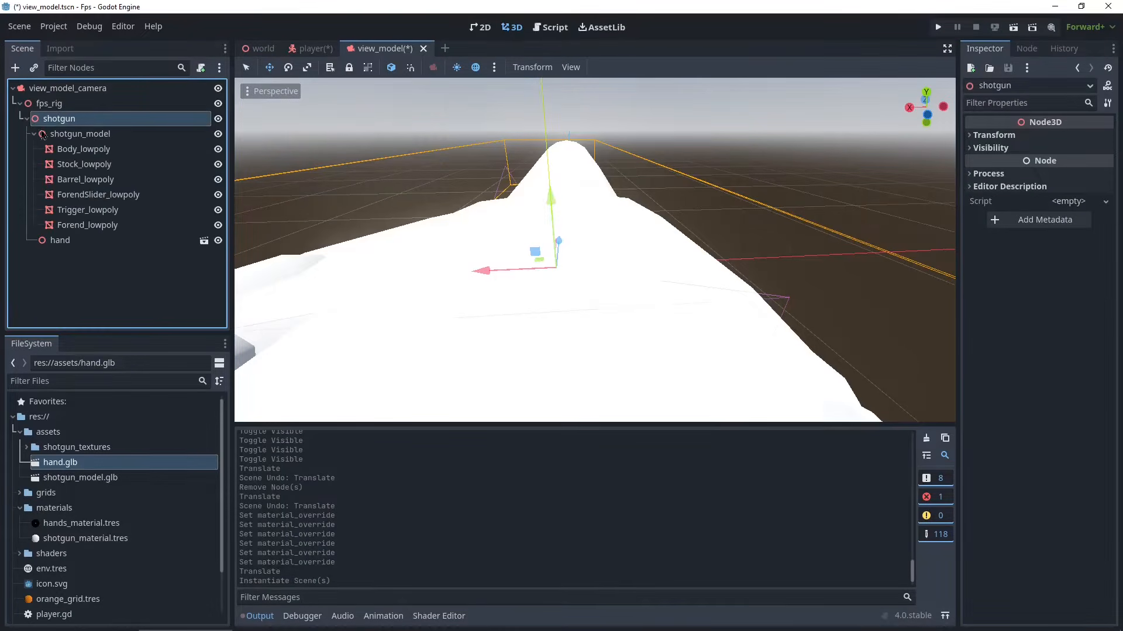
- Collapse the shotgun_model branch, select the hand instance and frame it in the viewport
click(43, 135)
click(64, 122)
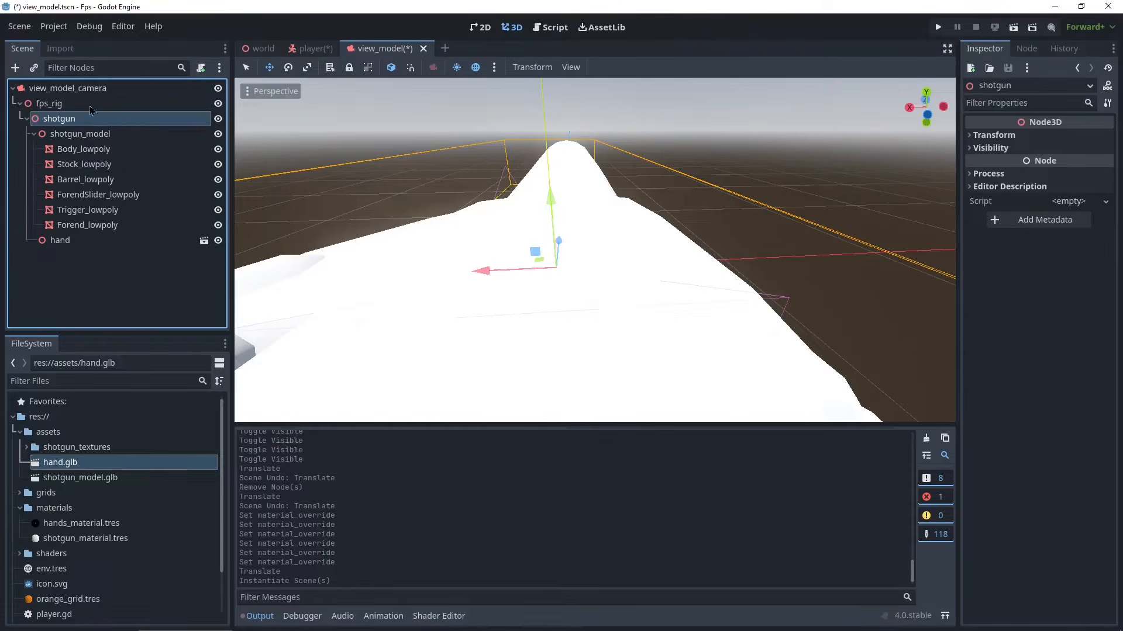
click(34, 135)
click(93, 135)
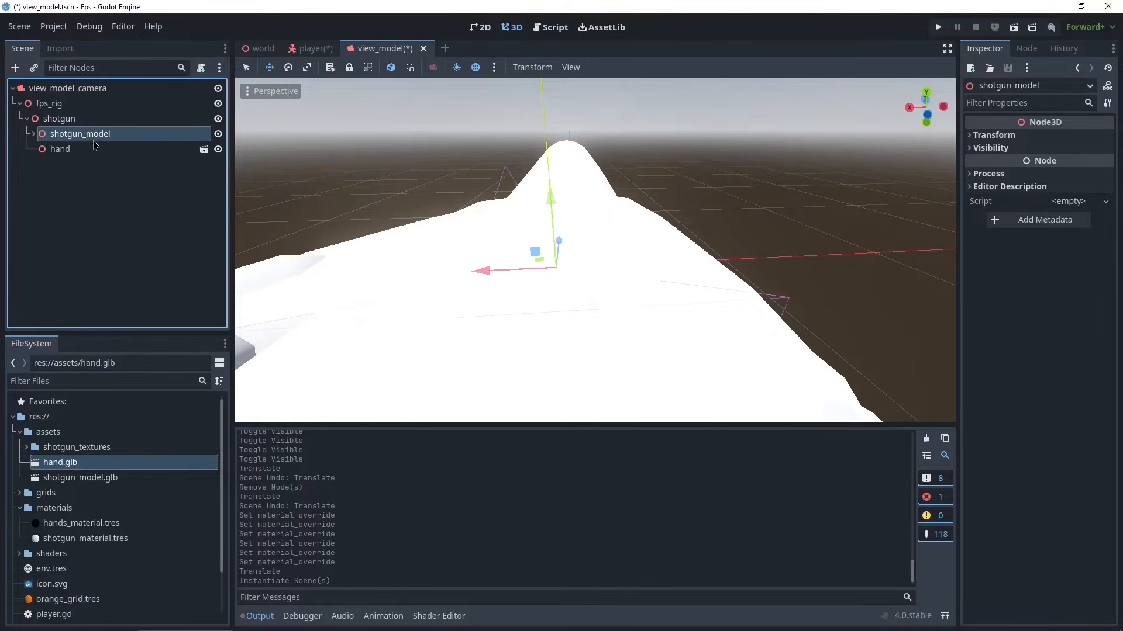
click(60, 148)
key(f)
scroll(613, 280, up, 2)
middle_drag(613, 280, 589, 303)
scroll(718, 292, down, 3)
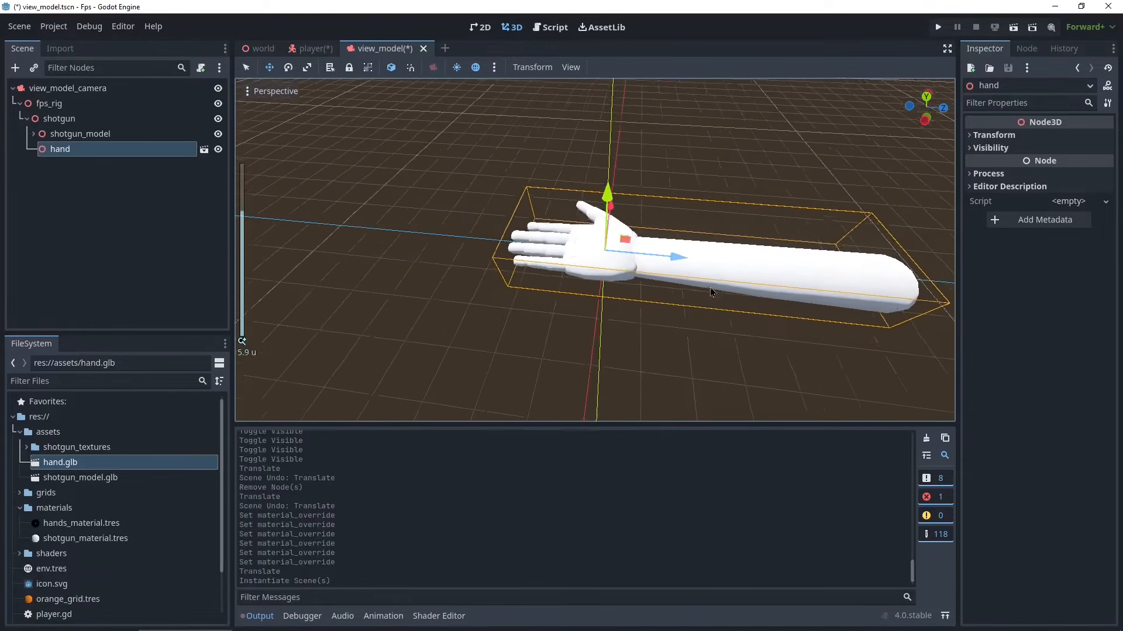
scroll(713, 294, up, 5)
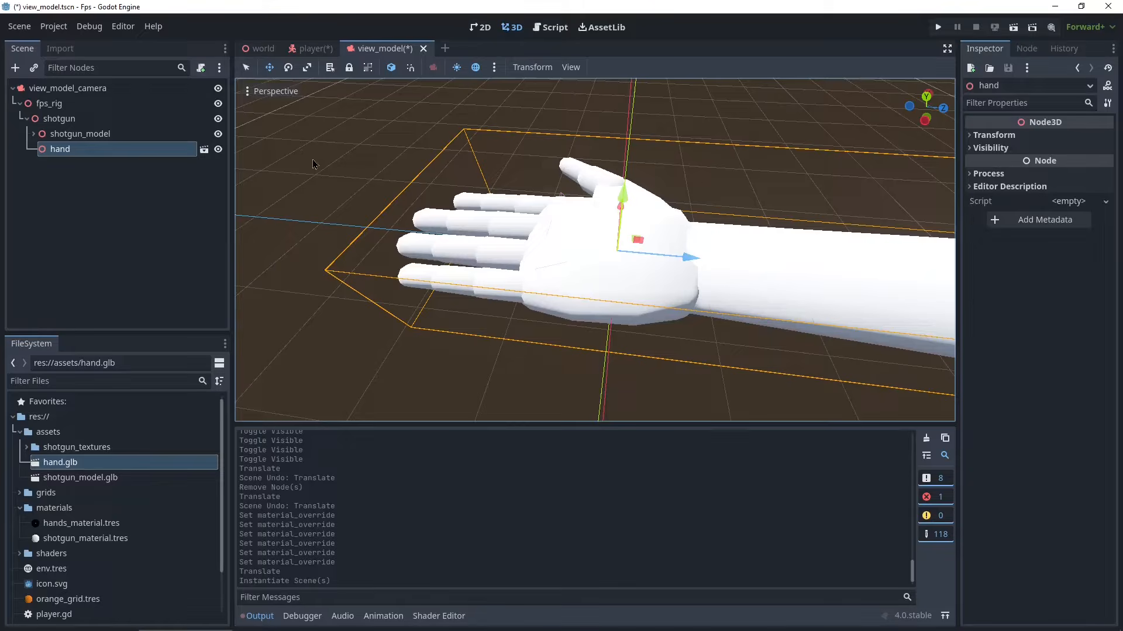
key(r)
middle_drag(590, 224, 702, 193)
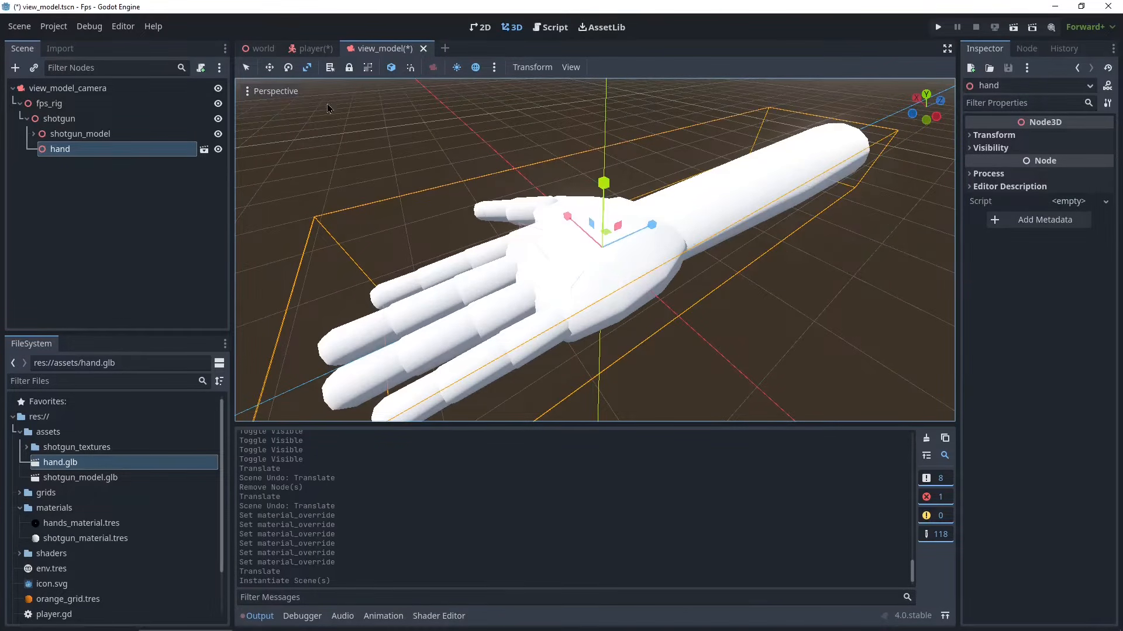
- Try rotating and then moving the hand, undoing each change
key(e)
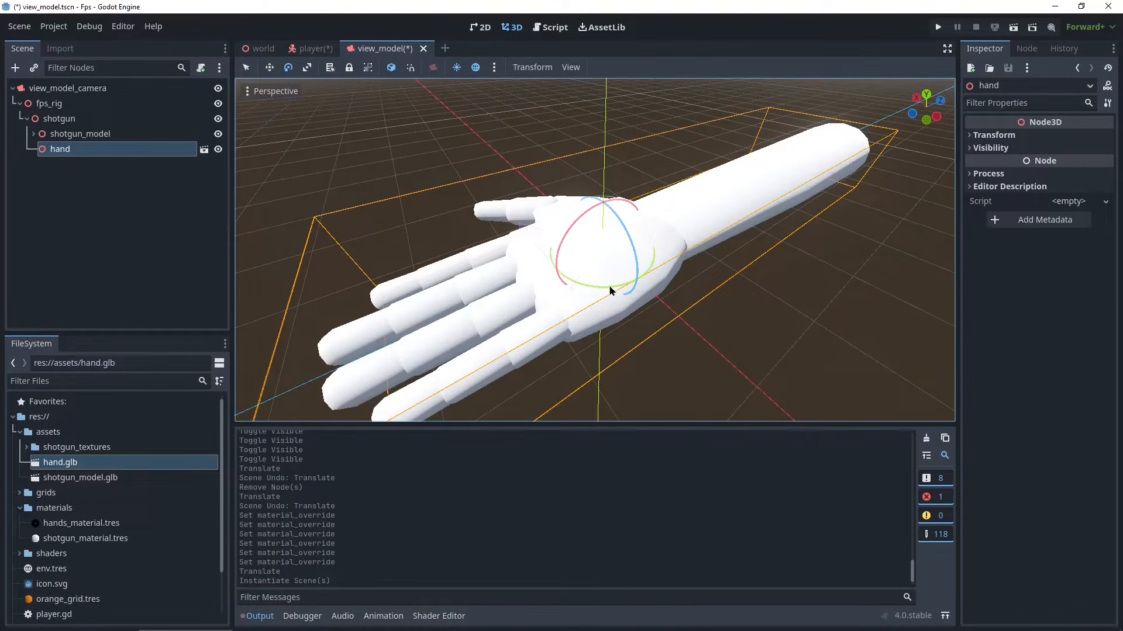
mouse_move(628, 228)
mouse_down()
mouse_move(594, 221)
mouse_move(584, 252)
mouse_move(612, 220)
mouse_up()
key(ctrl+z)
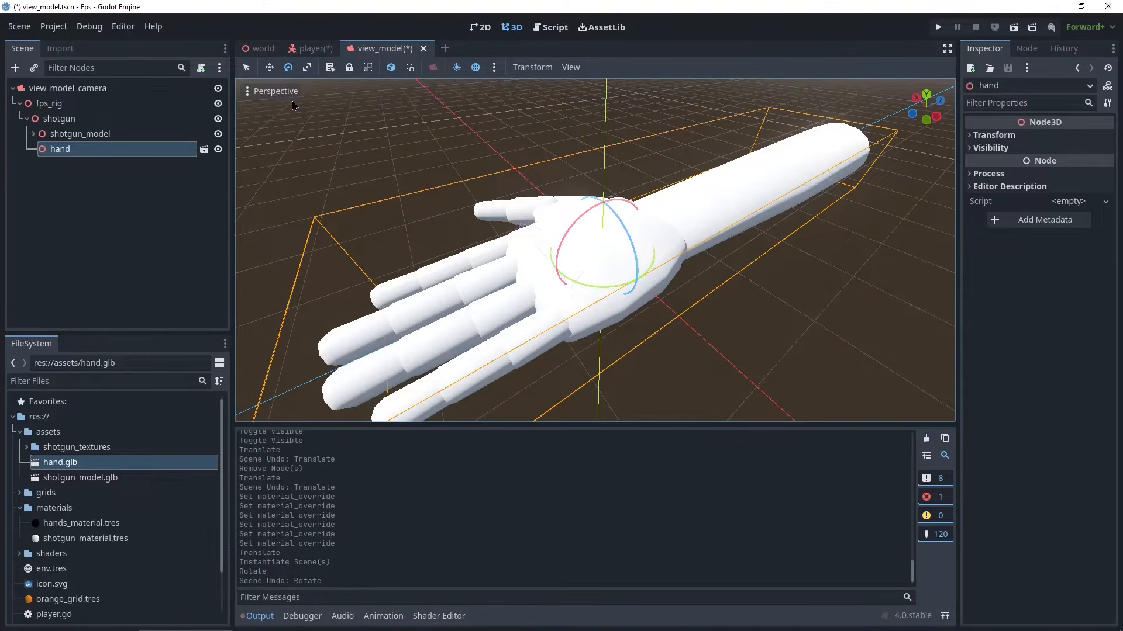
click(270, 67)
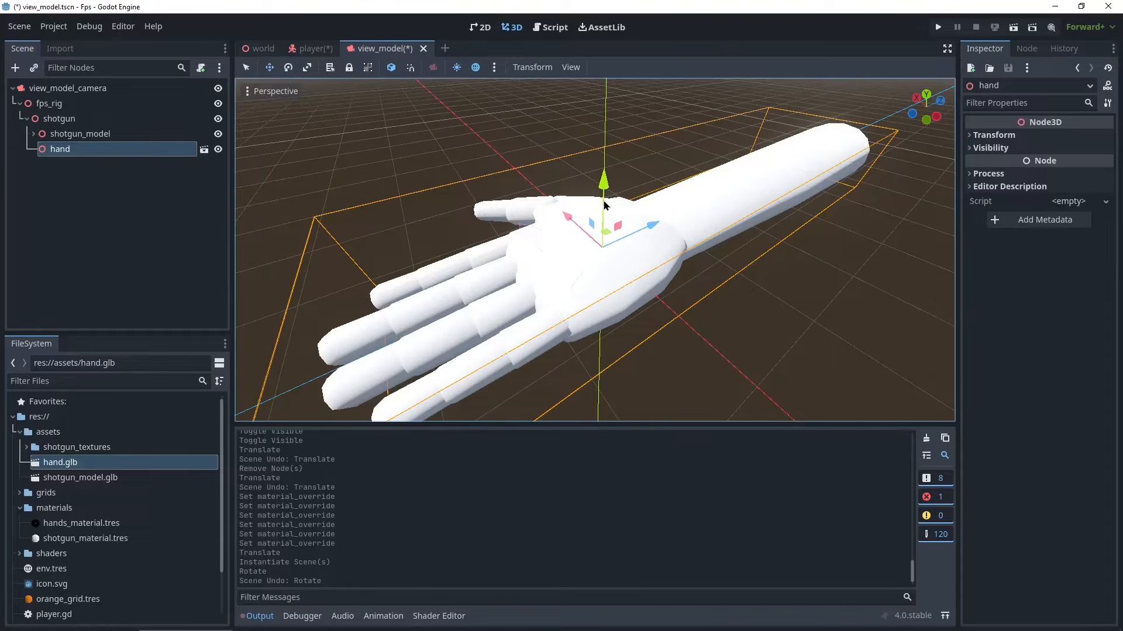
drag(603, 182, 594, 197)
key(ctrl+z)
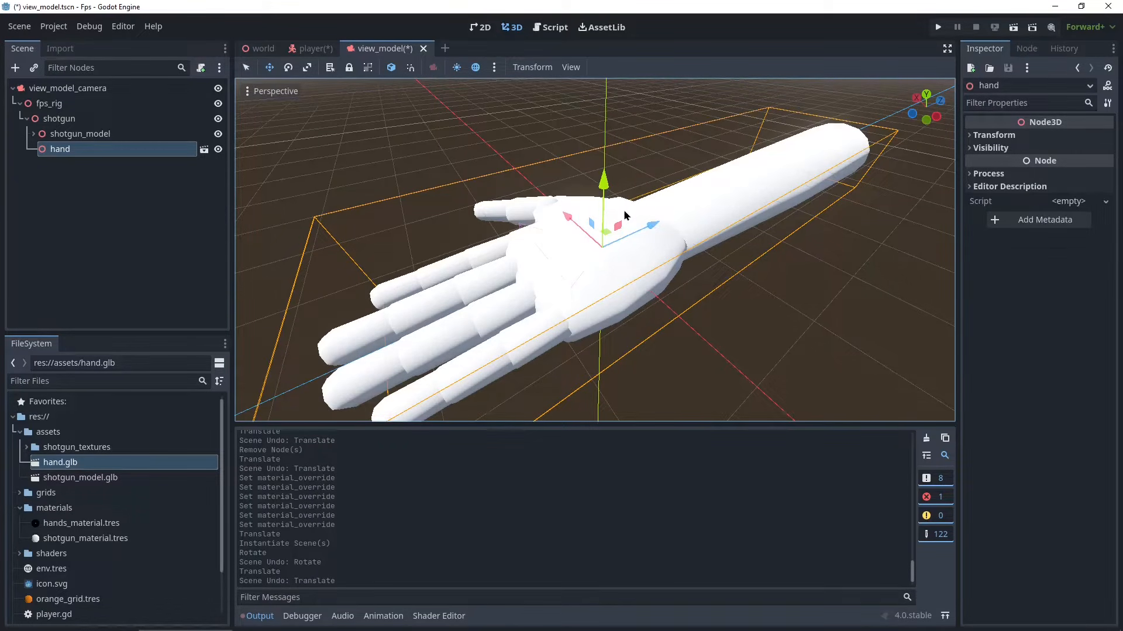
- Scale the hand down so it sits beneath the shotgun near the receiver
key(r)
drag(883, 388, 622, 258)
scroll(690, 294, up, 20)
drag(853, 382, 733, 310)
middle_drag(733, 310, 824, 255)
scroll(731, 231, up, 6)
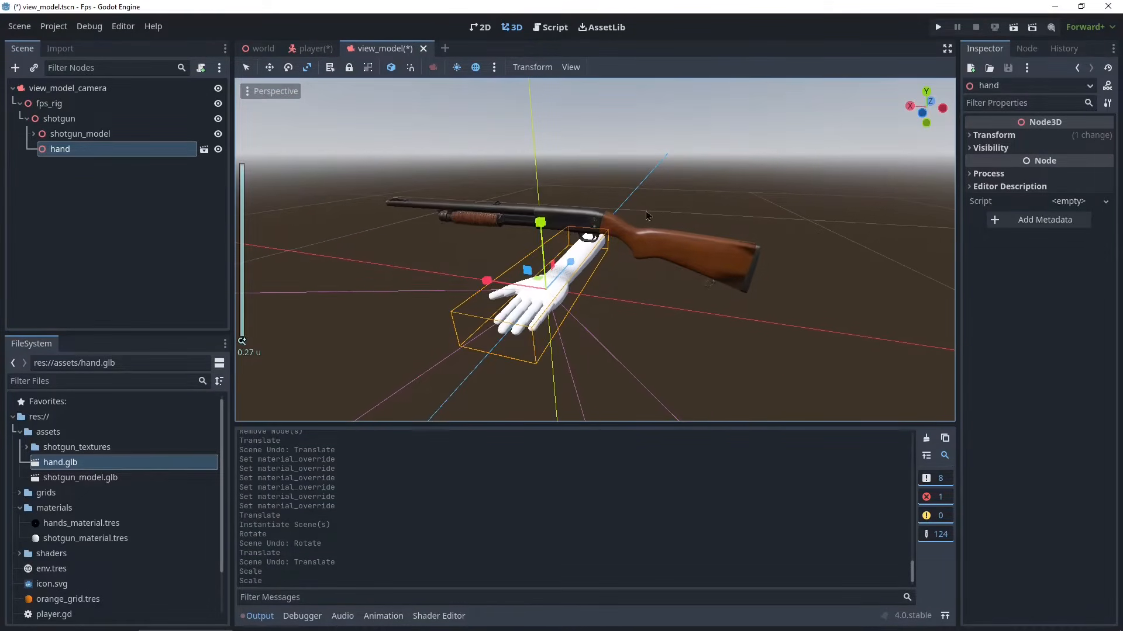
scroll(679, 277, down, 10)
middle_drag(679, 277, 728, 311)
drag(741, 312, 710, 311)
middle_drag(710, 311, 605, 292)
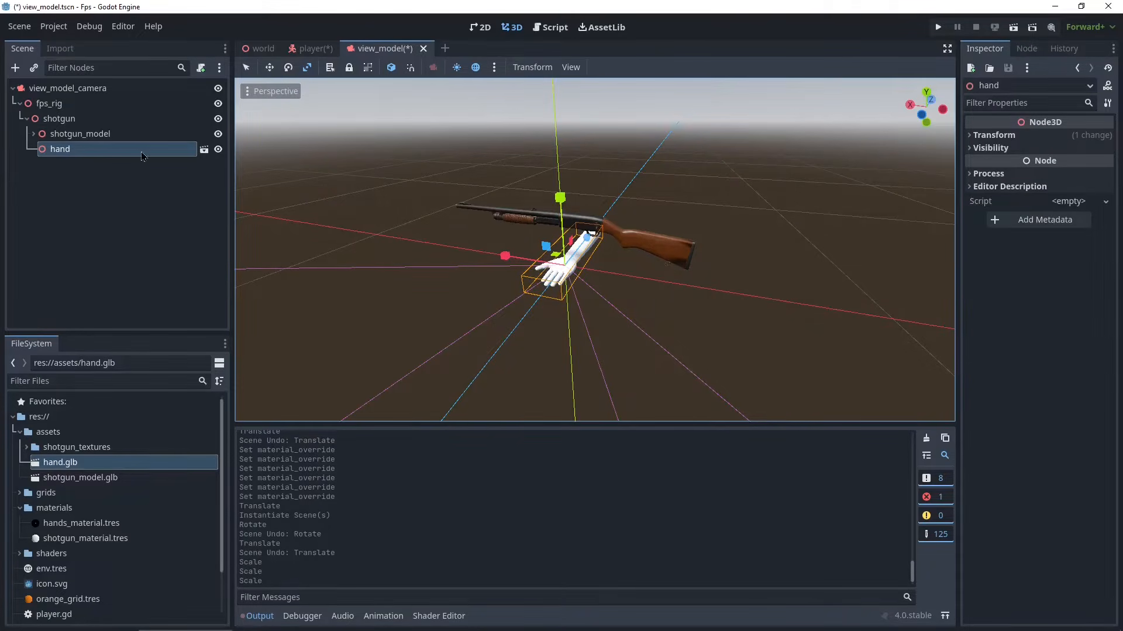
- Make the hand instance local and select its hand2 mesh
right_click(80, 153)
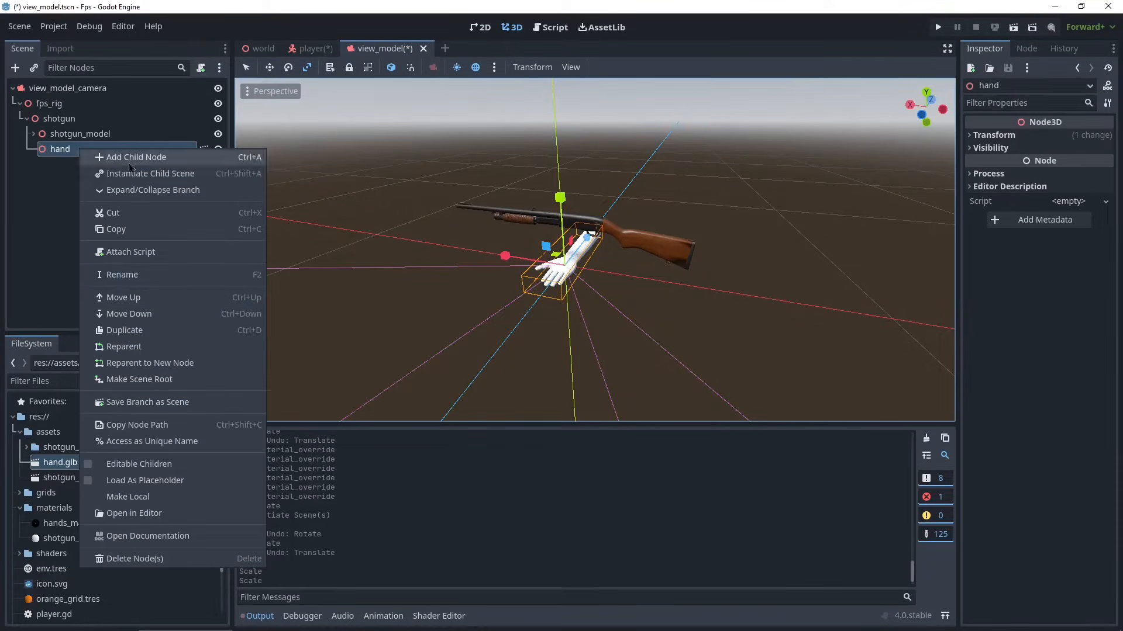
click(214, 499)
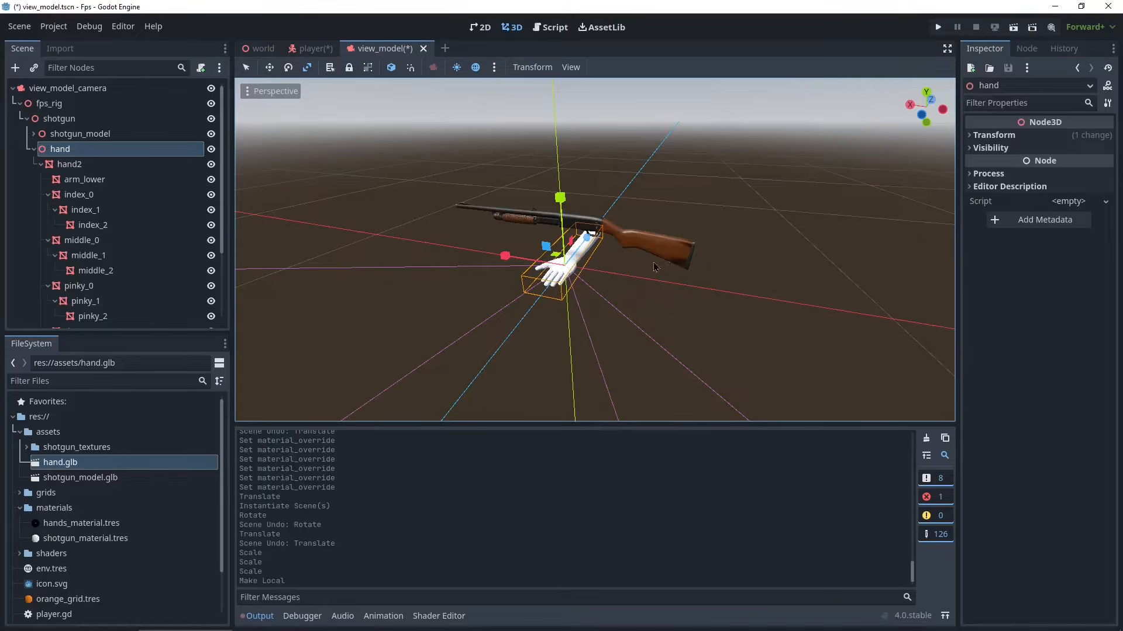
scroll(655, 268, up, 5)
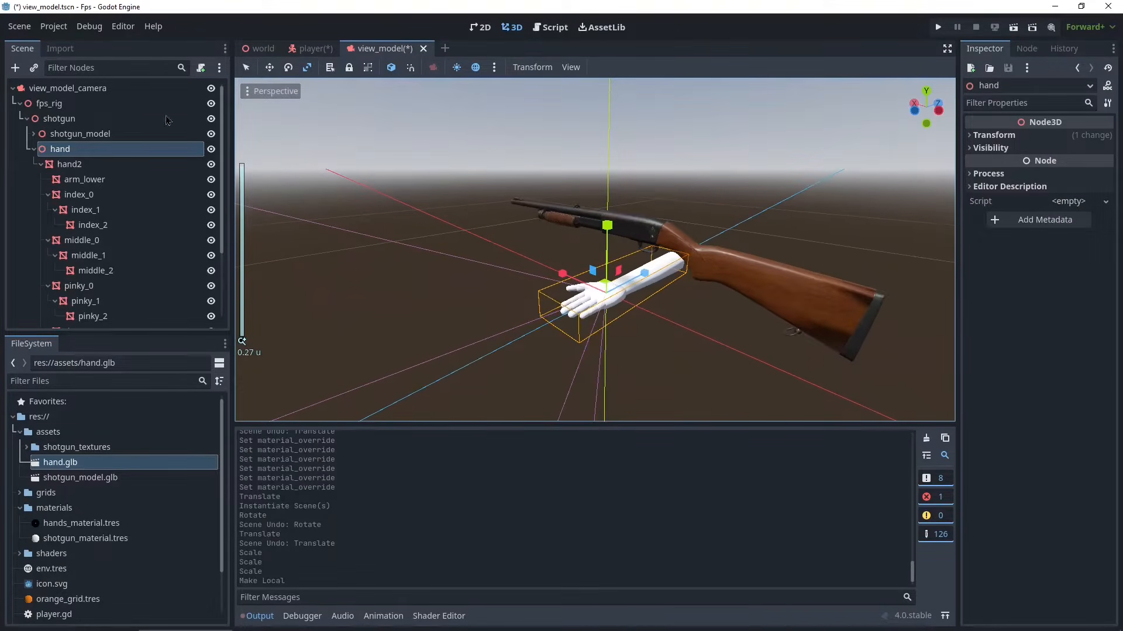
click(91, 167)
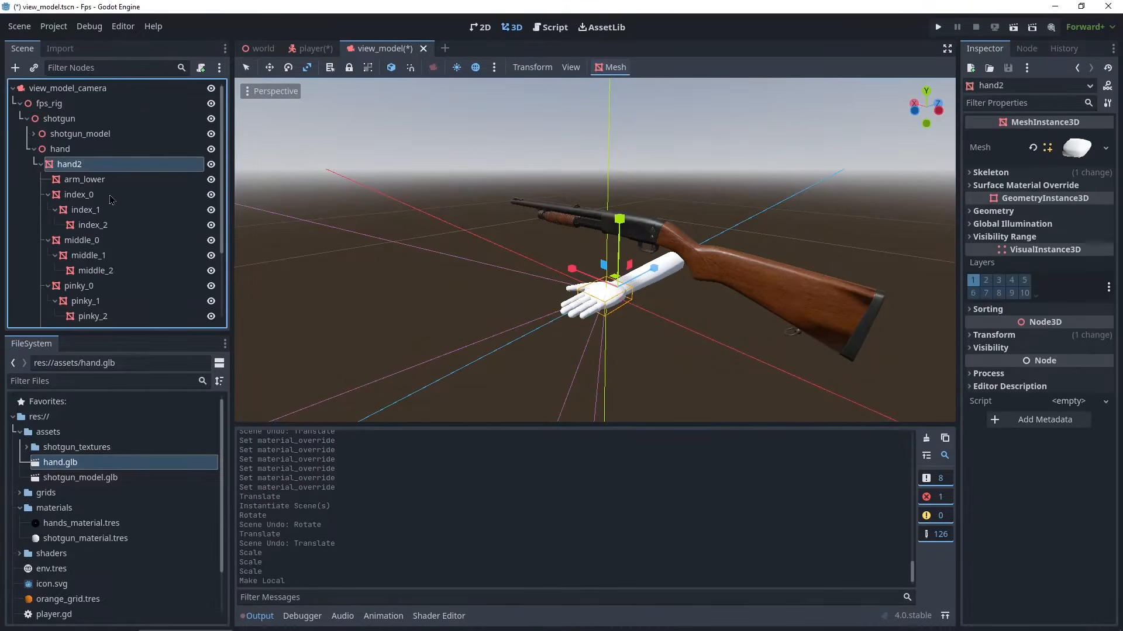
- Select the hand's finger segments in turn to inspect them in the viewport
scroll(114, 202, down, 3)
scroll(98, 267, up, 3)
scroll(122, 248, down, 3)
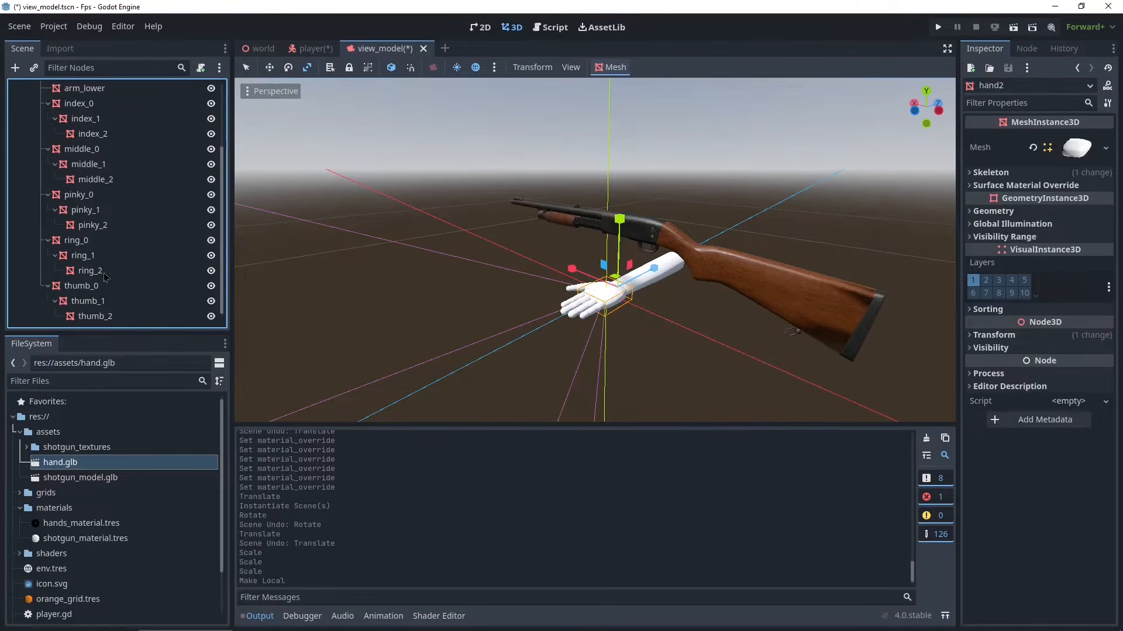
click(105, 225)
click(106, 210)
click(111, 194)
click(115, 180)
click(121, 165)
click(121, 149)
click(123, 179)
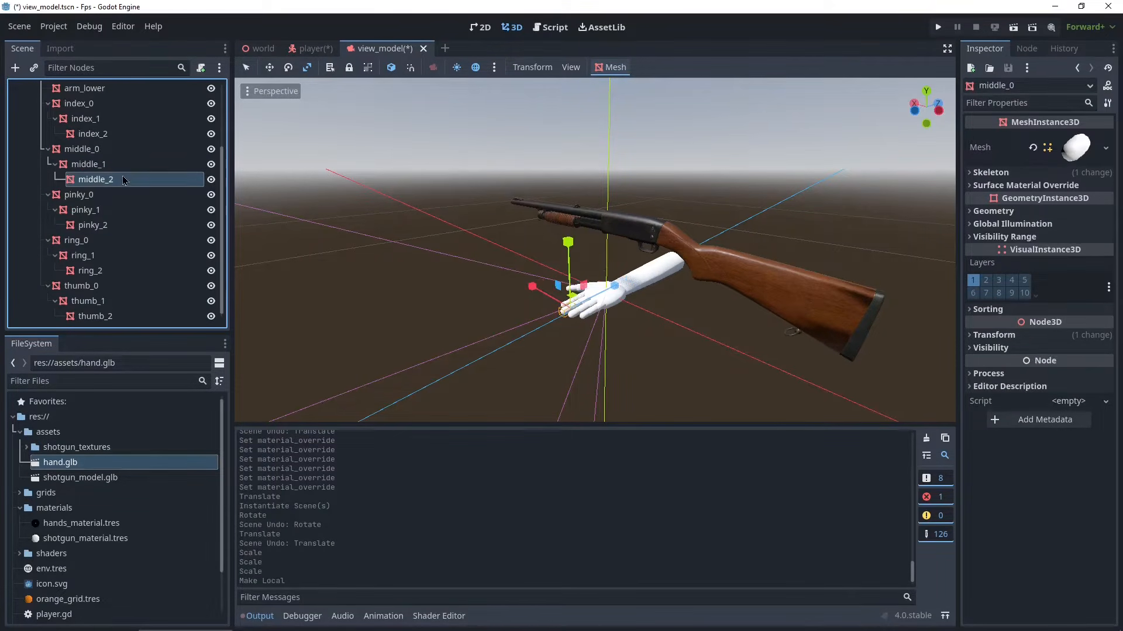
- Try rotating the middle_2 finger segment, undoing the rotation
scroll(564, 276, up, 5)
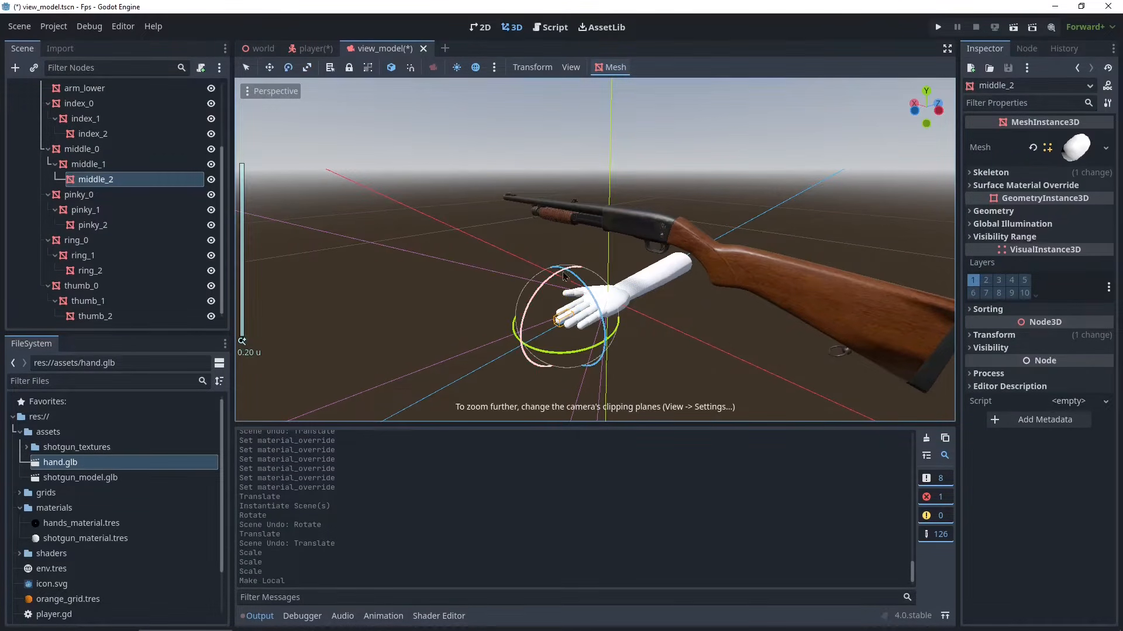
drag(544, 280, 539, 363)
middle_drag(541, 364, 529, 296)
scroll(619, 292, down, 5)
key(ctrl+z)
scroll(158, 242, up, 5)
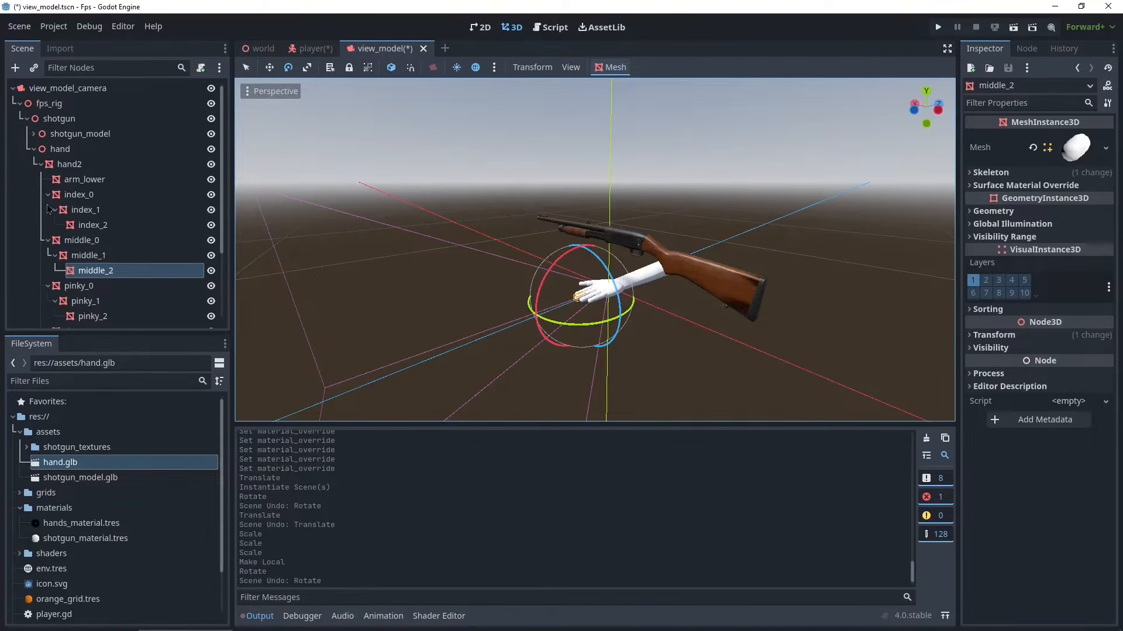
- Select all hand mesh segments from hand2 to thumb_2 and assign hands_material.tres as their surface material override
click(82, 167)
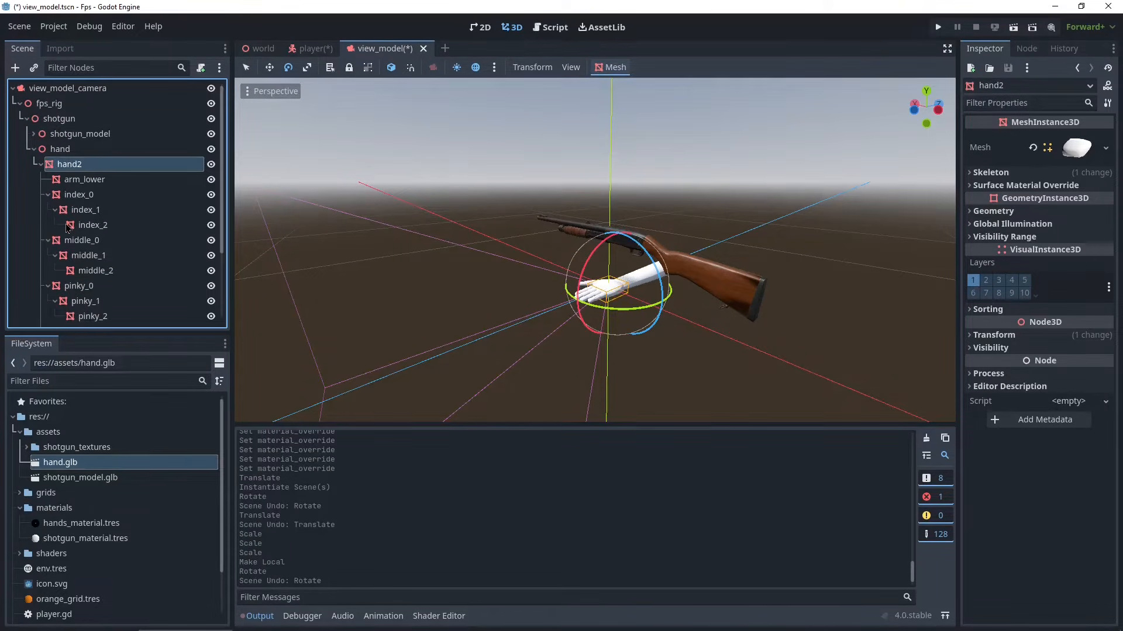
scroll(68, 228, down, 3)
scroll(71, 229, up, 3)
scroll(74, 229, down, 3)
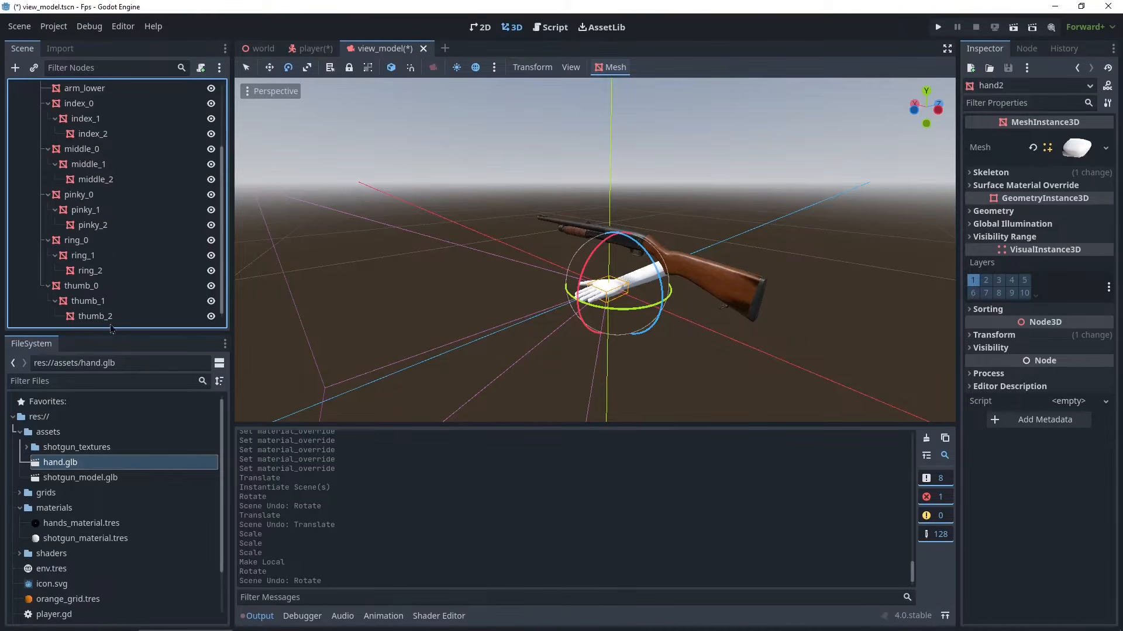
shift+click(103, 320)
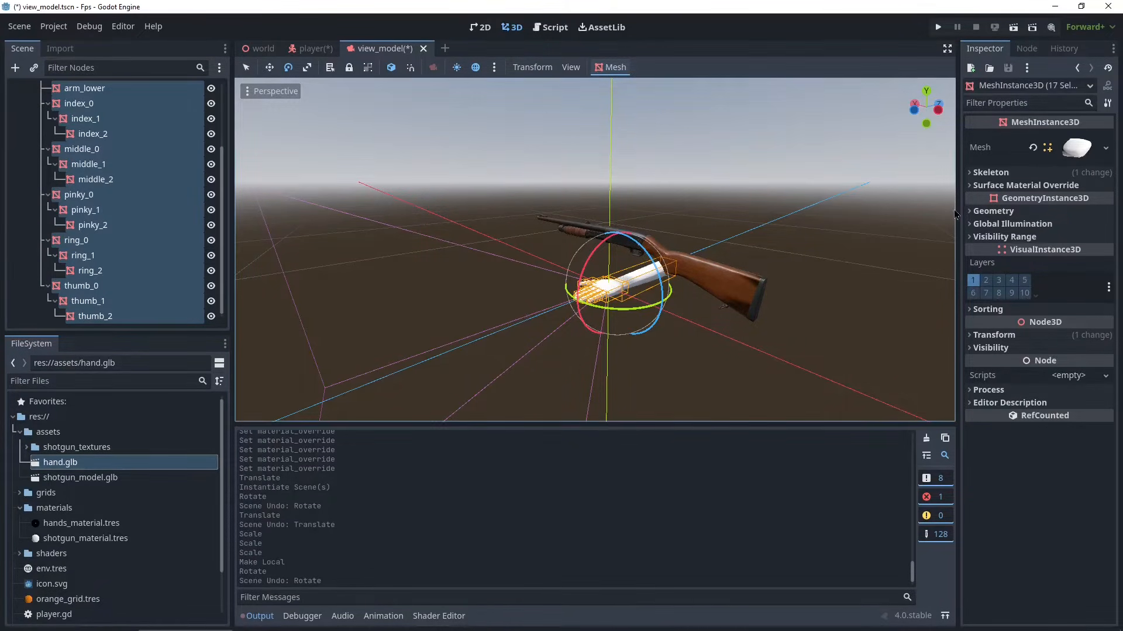
click(974, 187)
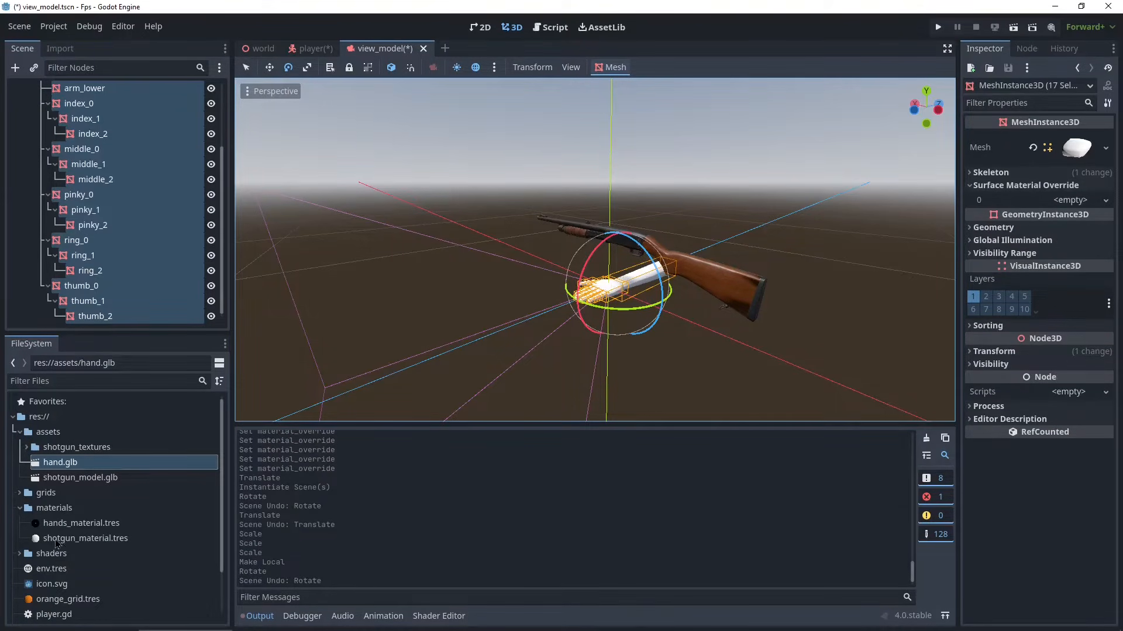
drag(59, 523, 1068, 215)
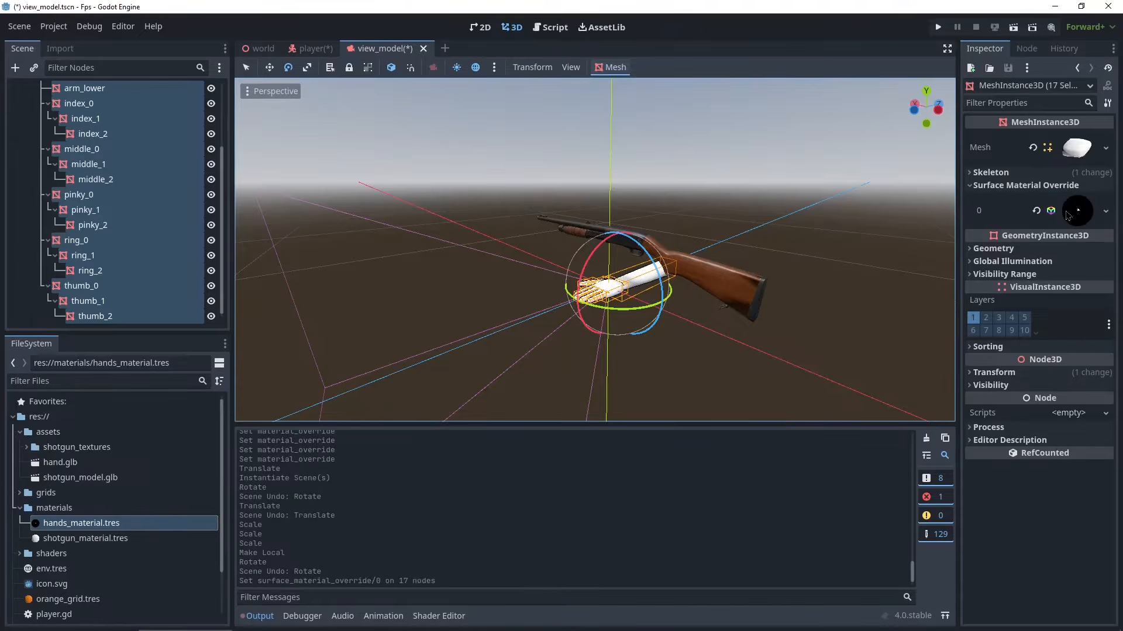
- Inspect the textured hand and its index_1 segment up close in the viewport
scroll(766, 320, up, 6)
click(733, 331)
middle_drag(590, 328, 712, 350)
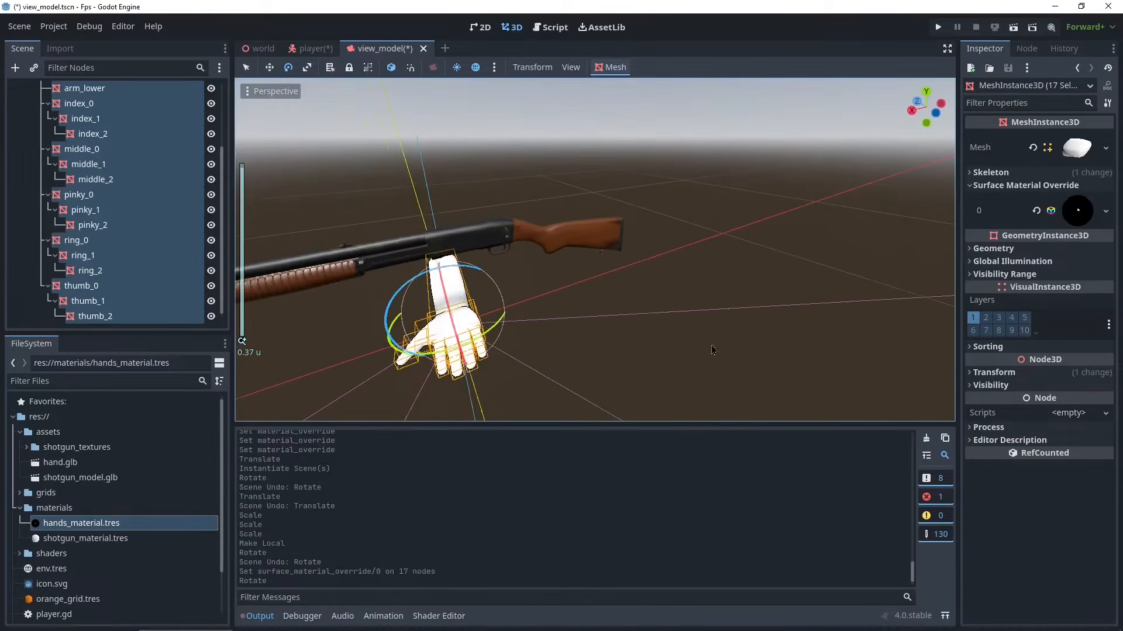
click(88, 119)
scroll(520, 344, down, 4)
middle_drag(521, 344, 381, 336)
scroll(514, 333, down, 3)
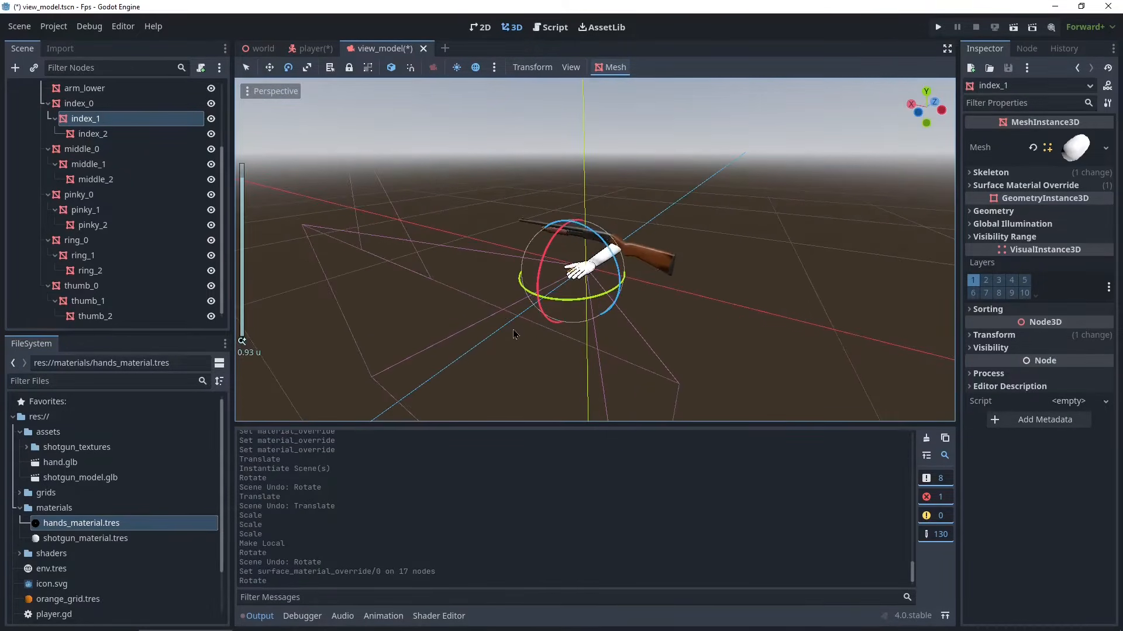
- Collapse the hand branch and rename the hand node to left_hand
scroll(176, 233, up, 3)
click(33, 149)
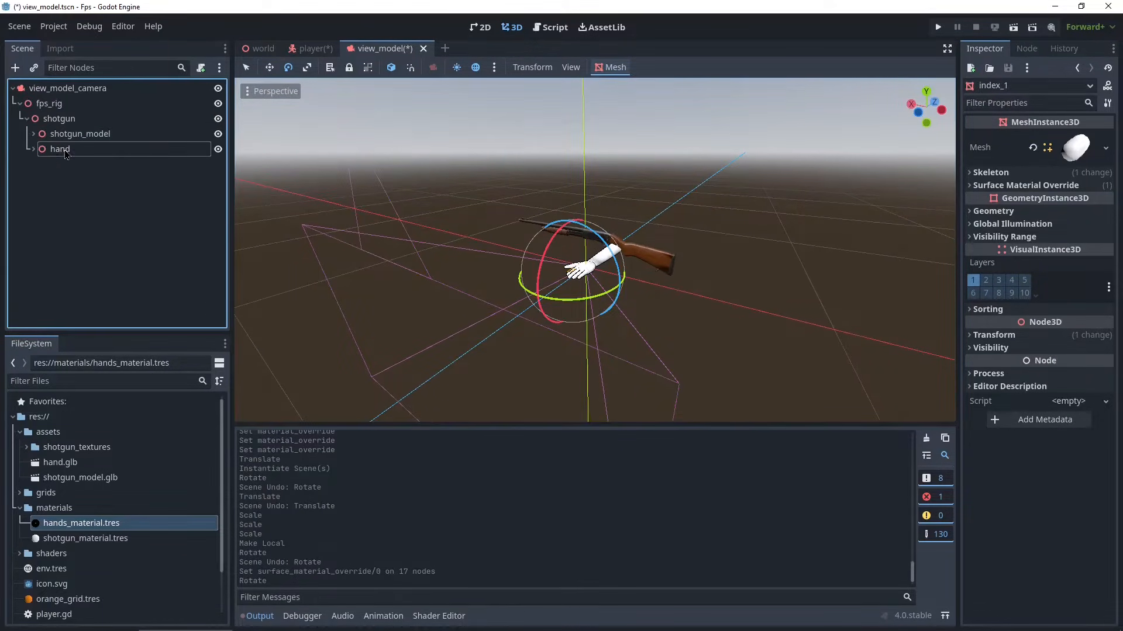
double_click(113, 150)
text(left_)
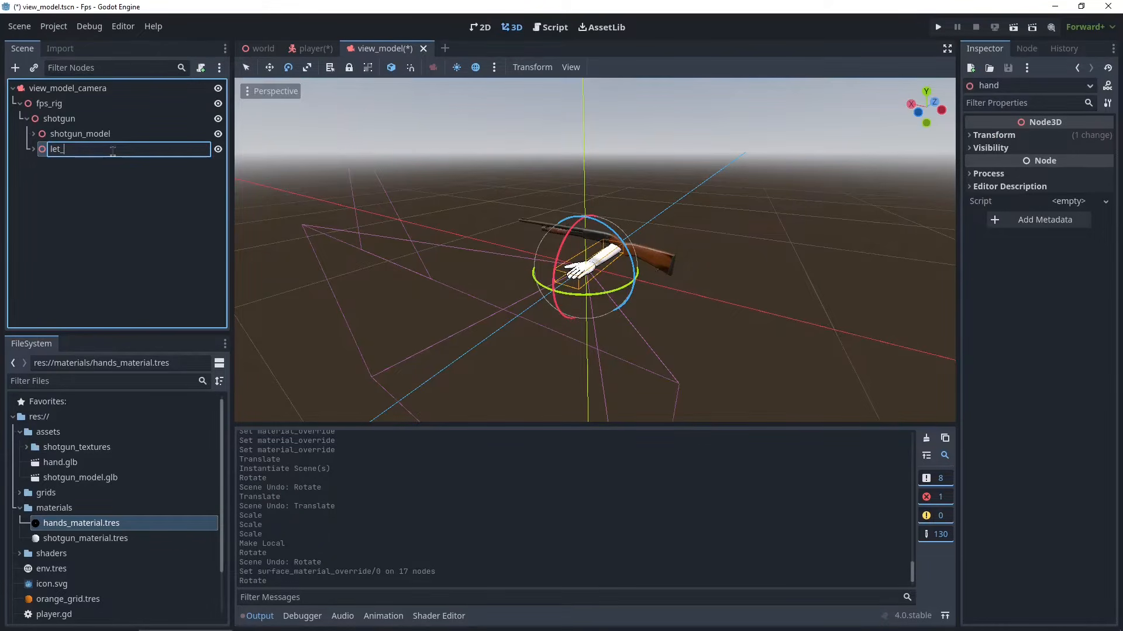
text(hand)
key(Return)
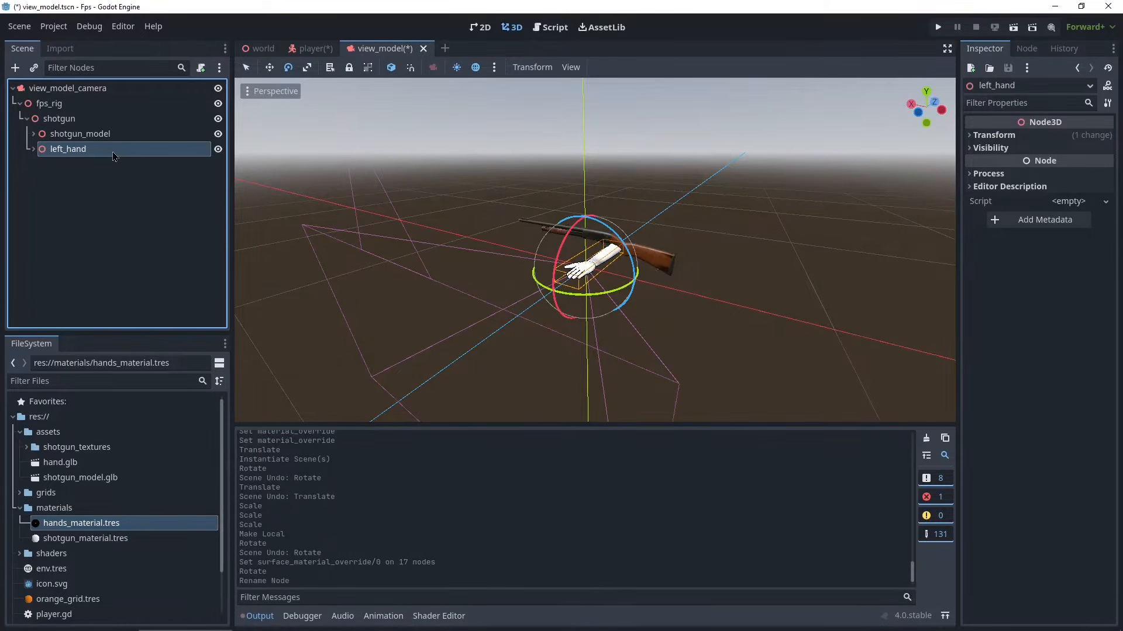
- Duplicate the left_hand node and rename the copy to right_hand
click(66, 190)
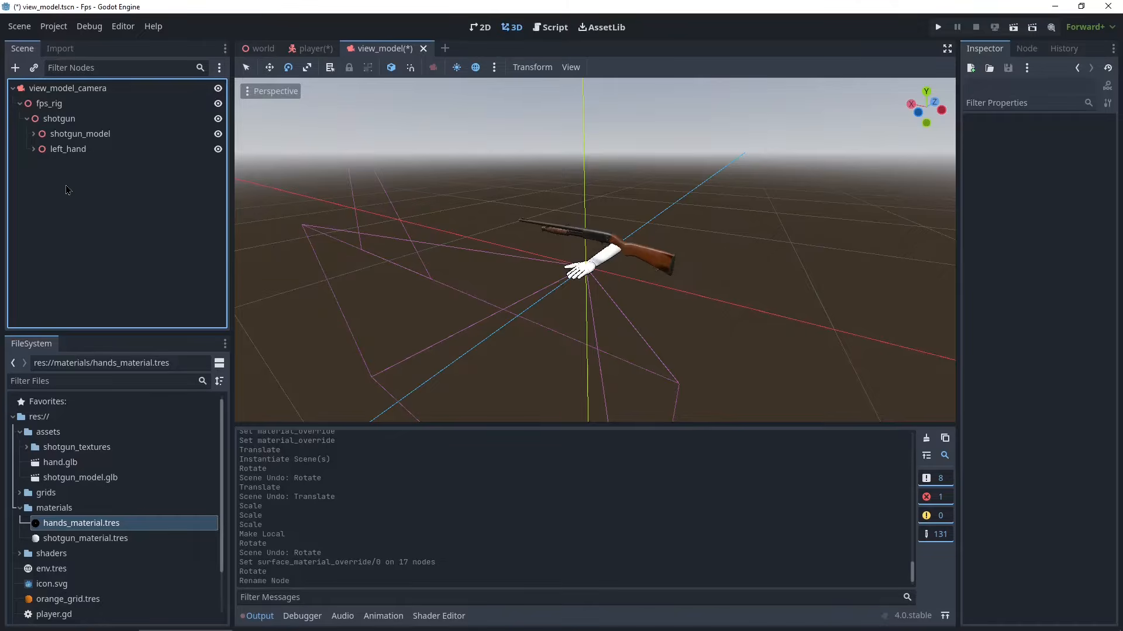
right_click(65, 150)
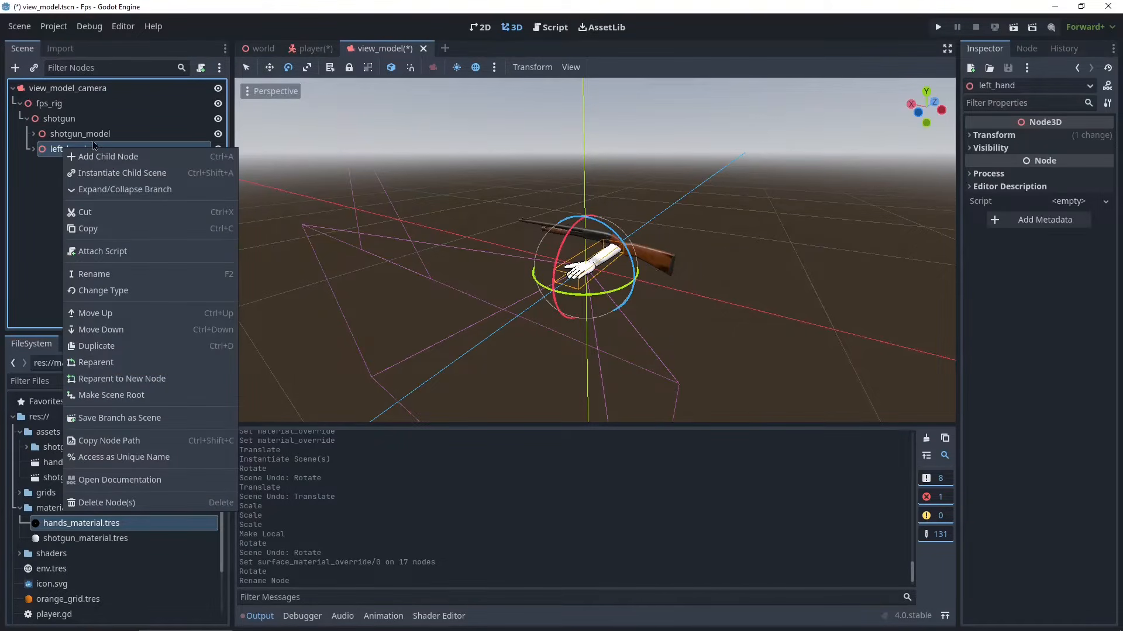
click(108, 350)
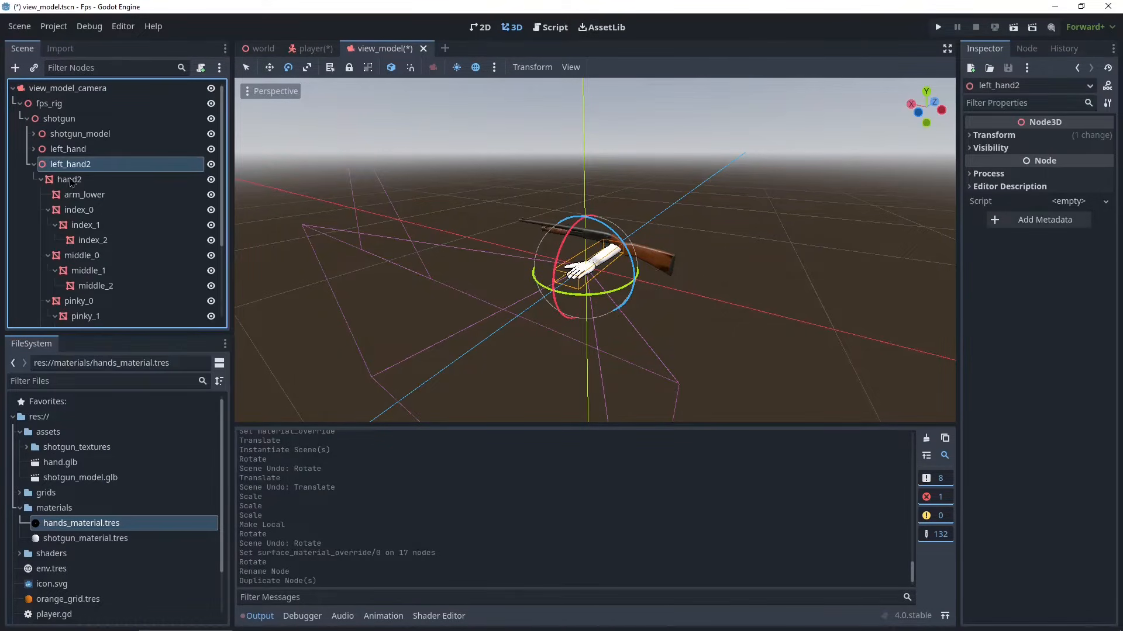
double_click(77, 165)
key(ctrl+a)
text(right)
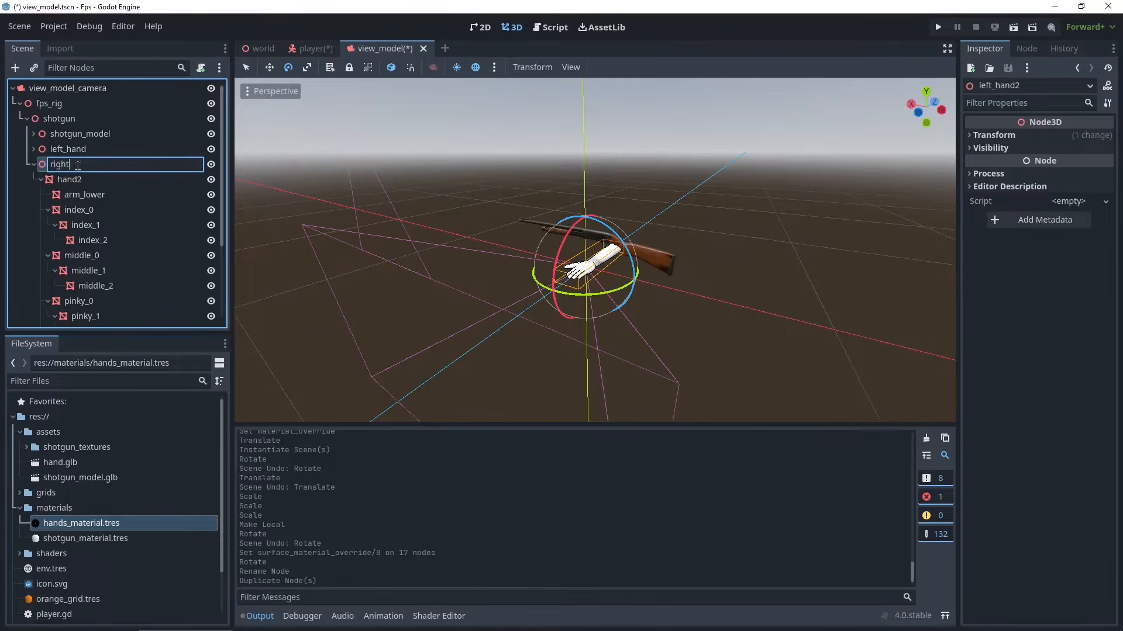
text(_hand)
key(Return)
- Enlarge the 3D viewport by collapsing the bottom output panel and narrowing the scene dock
scroll(645, 326, up, 2)
middle_drag(644, 321, 404, 311)
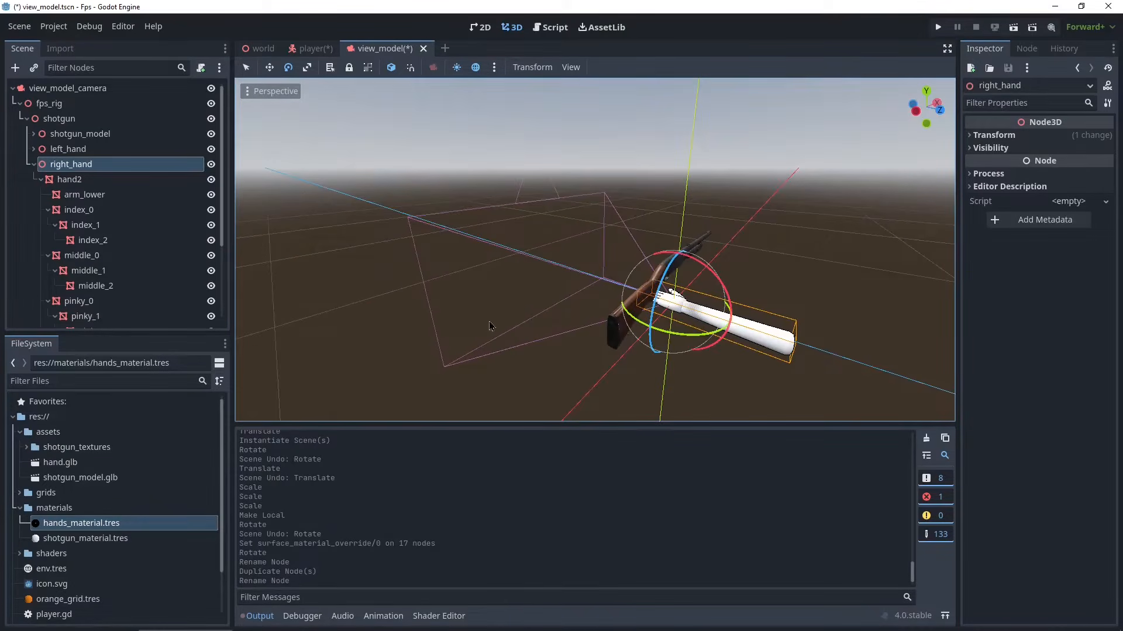
scroll(490, 326, down, 5)
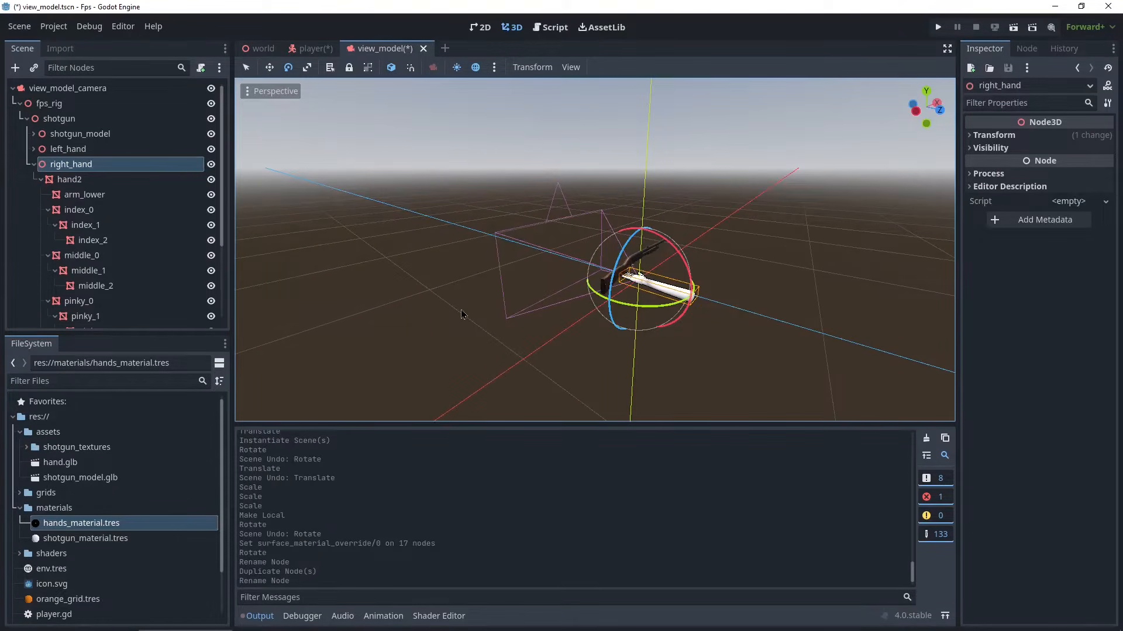
scroll(524, 327, up, 3)
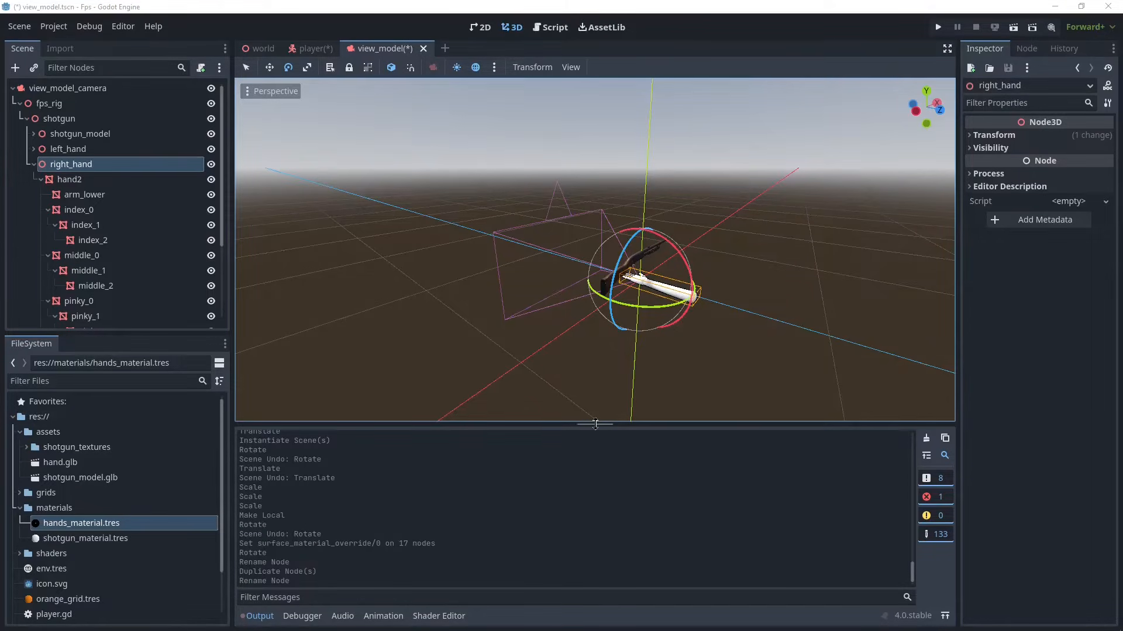
drag(590, 425, 567, 538)
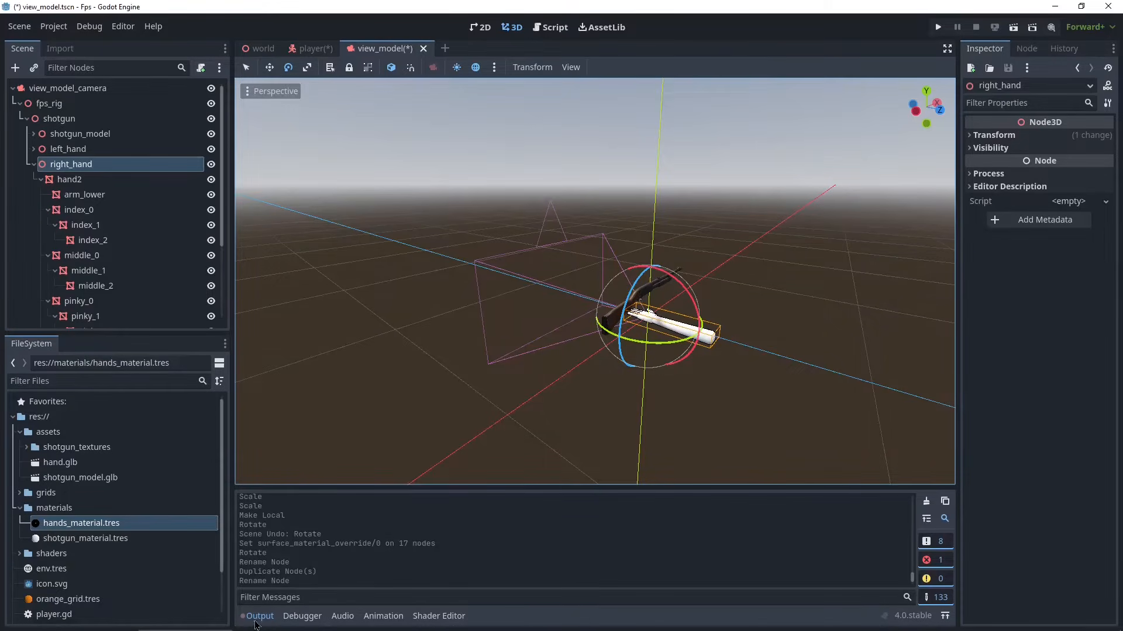
click(256, 624)
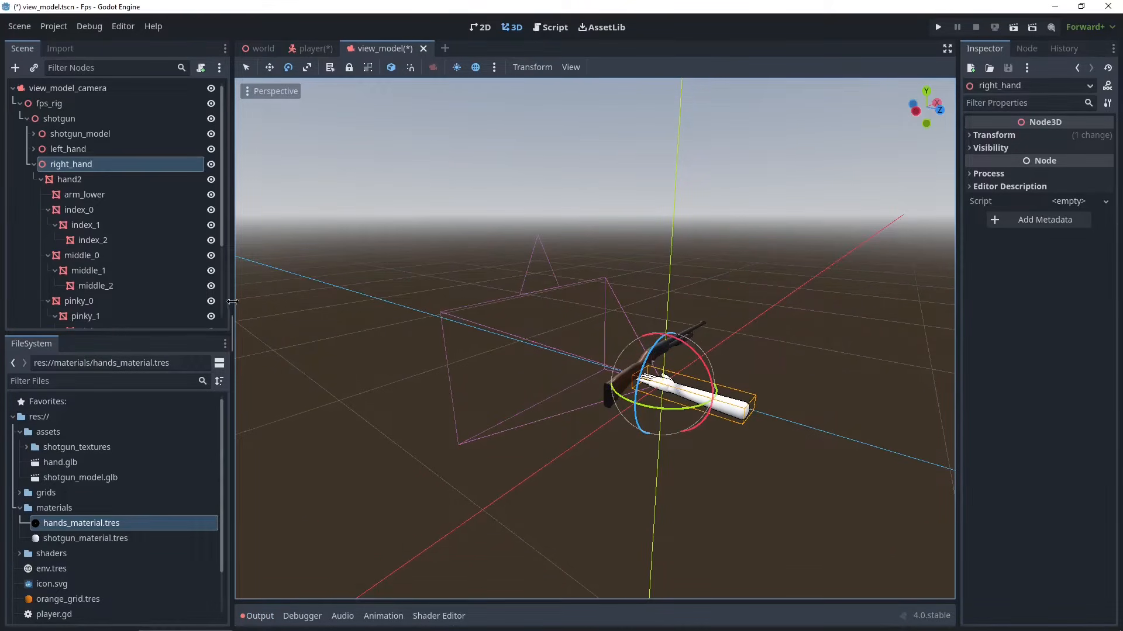
drag(234, 302, 144, 301)
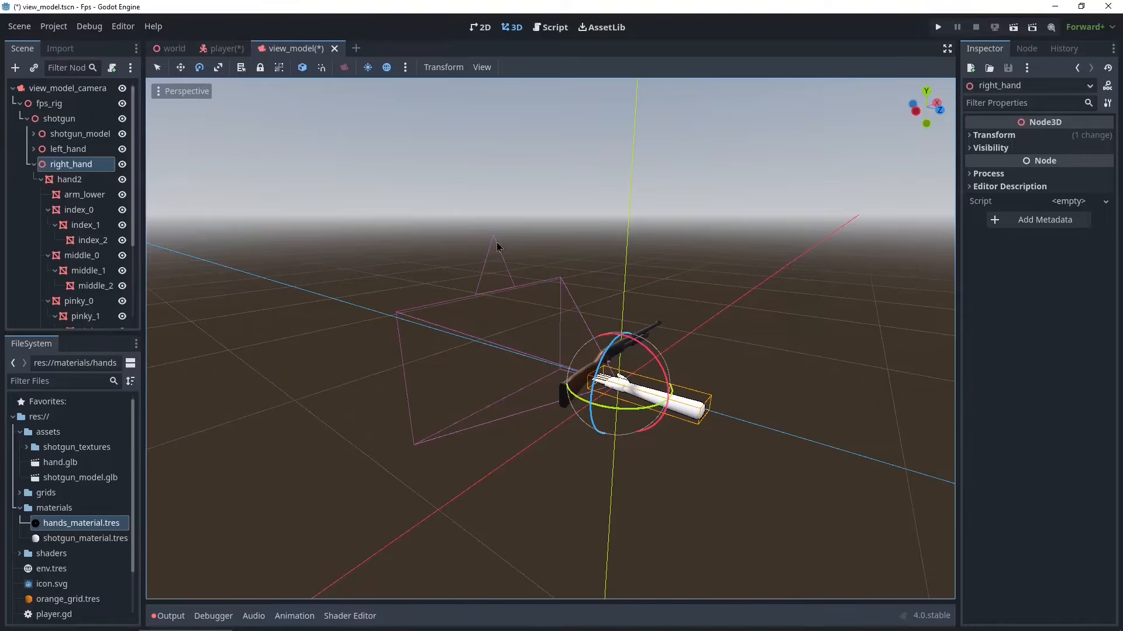
- Switch the 3D editor to a two-viewport layout
click(482, 69)
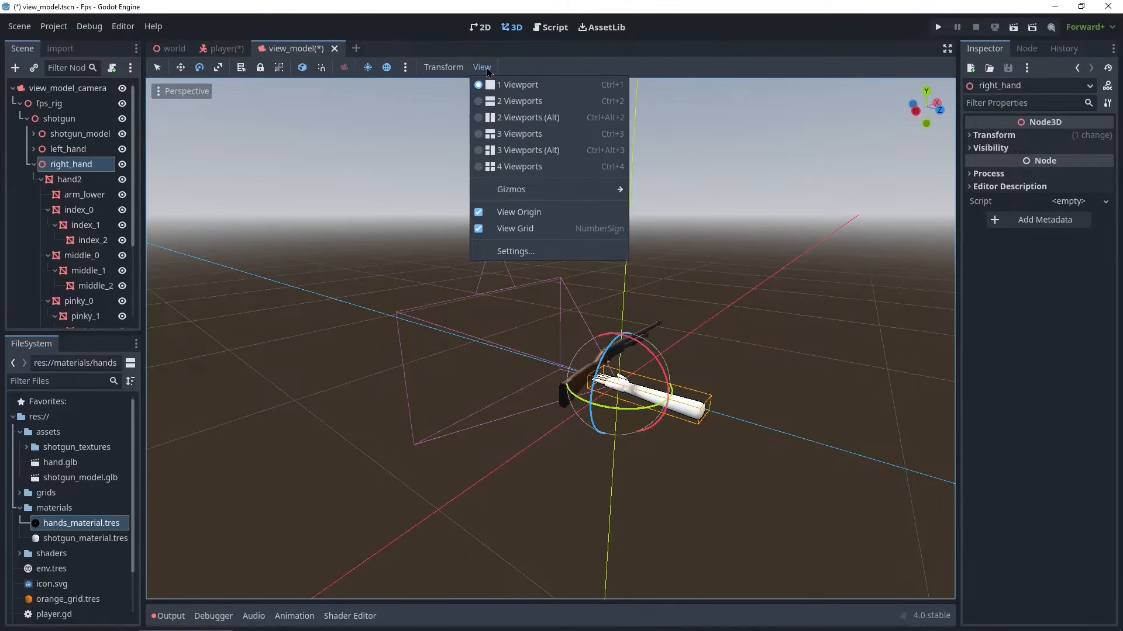
click(502, 102)
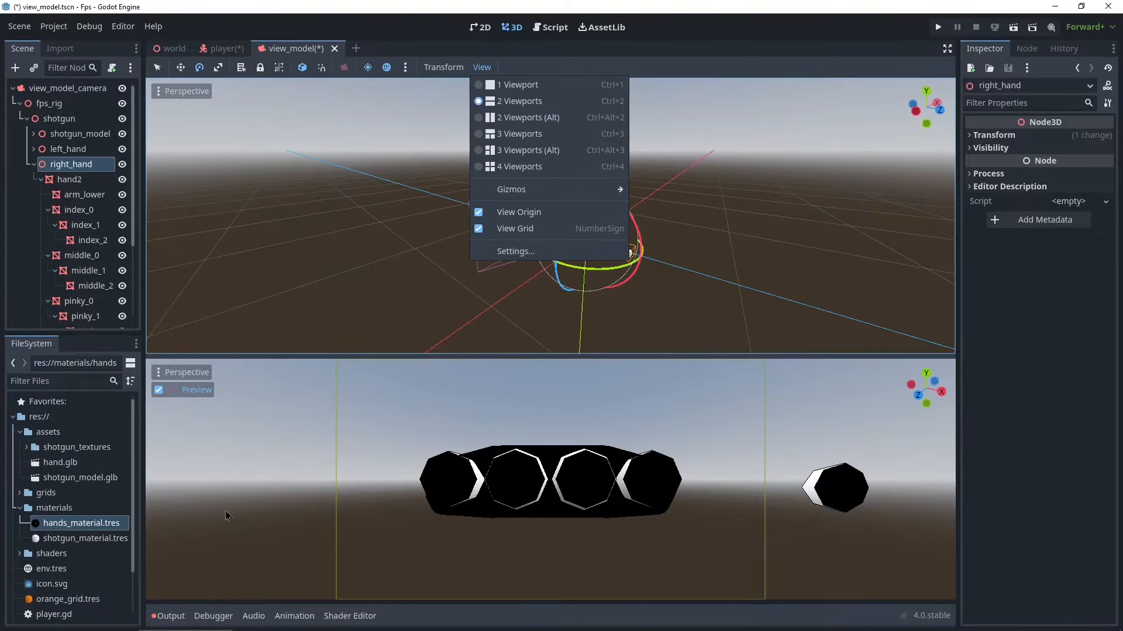
click(376, 323)
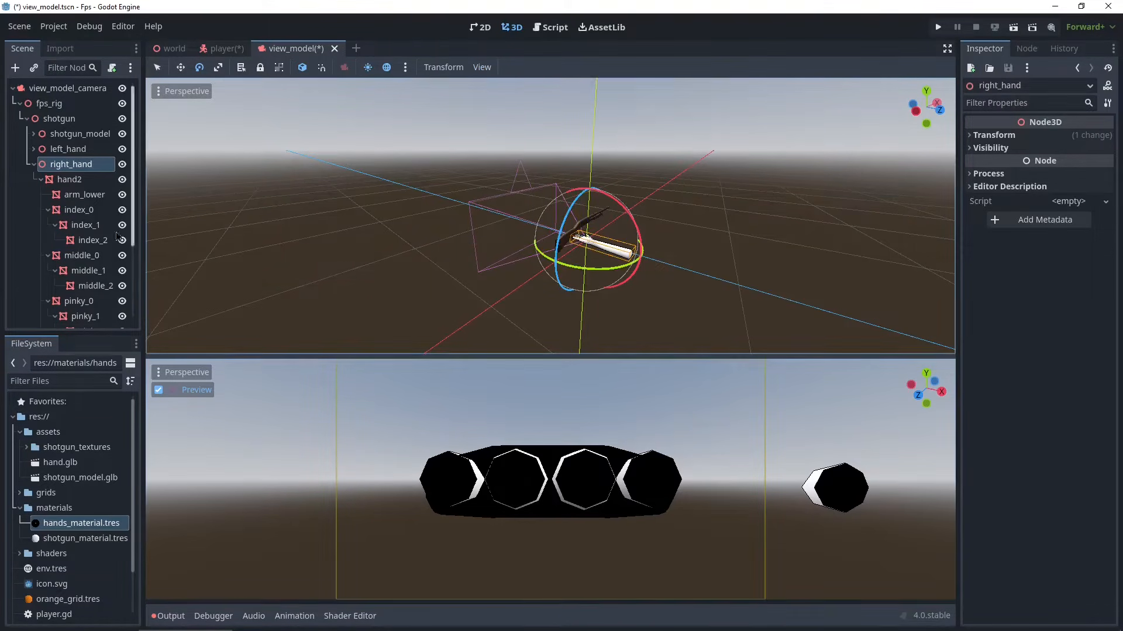
- Select view_model_camera, turn on camera preview in the lower viewport, and make that viewport shorter
click(67, 89)
click(186, 390)
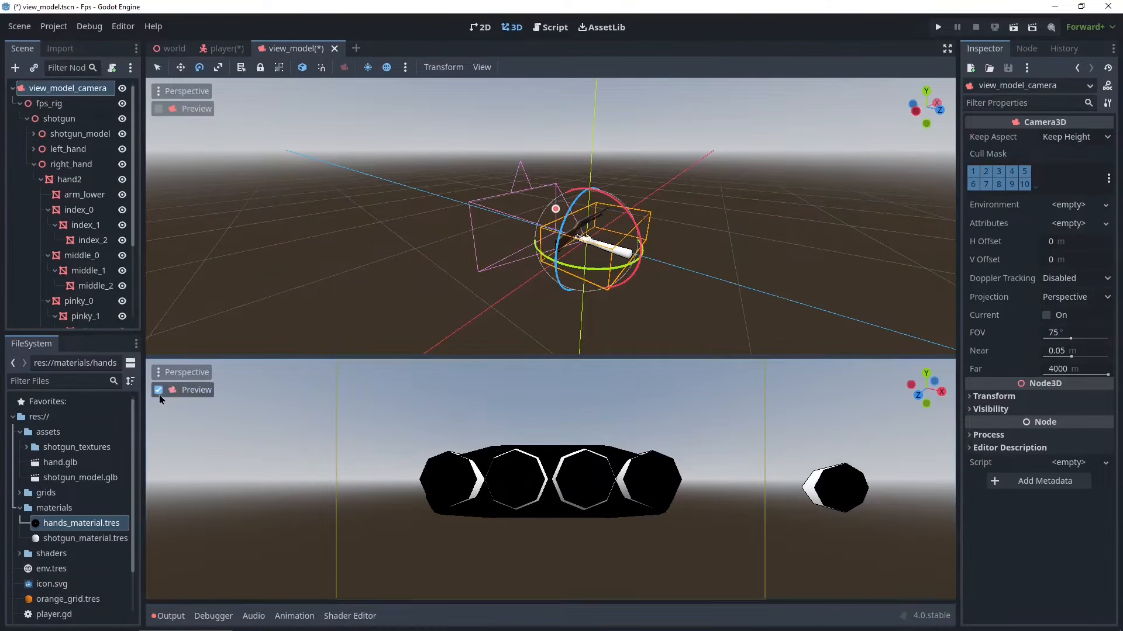
middle_drag(314, 445, 393, 471)
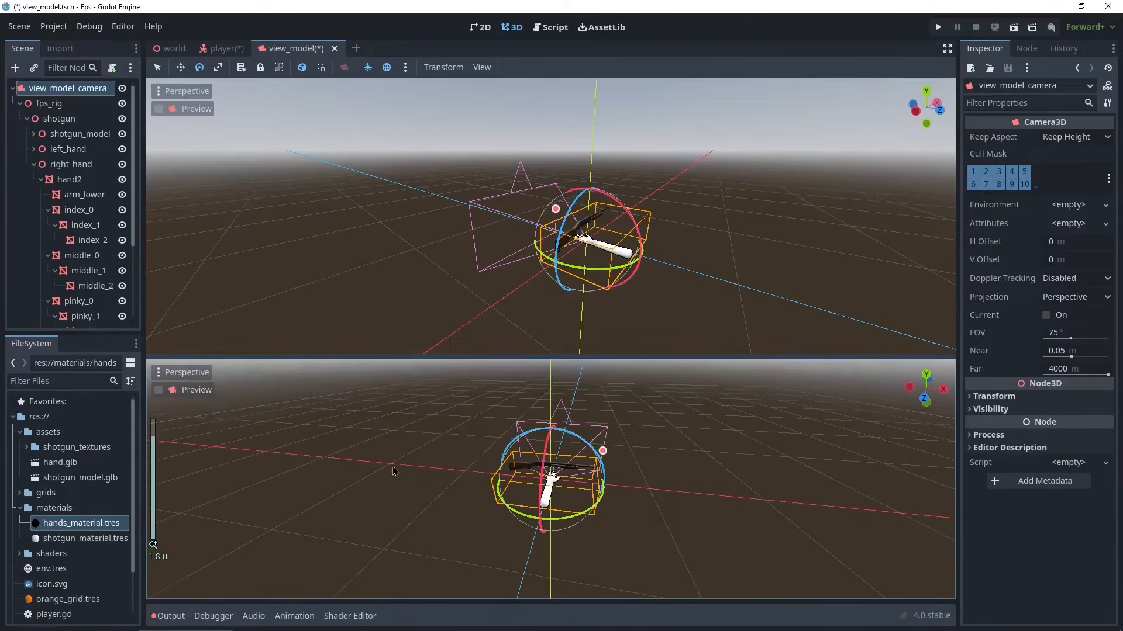
click(158, 391)
click(157, 391)
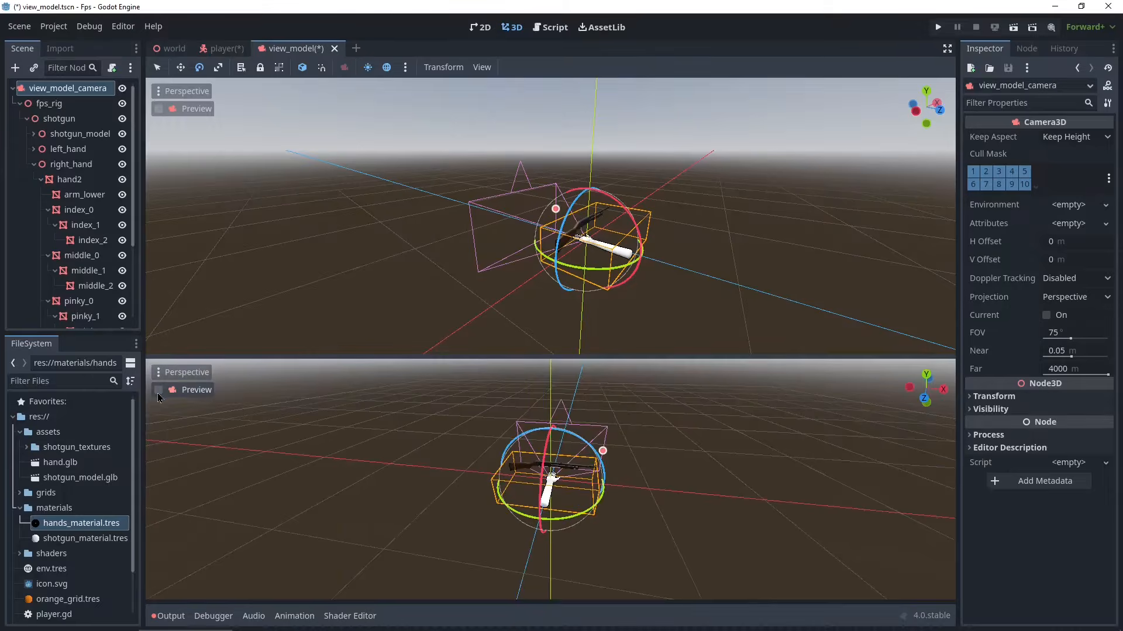
click(158, 391)
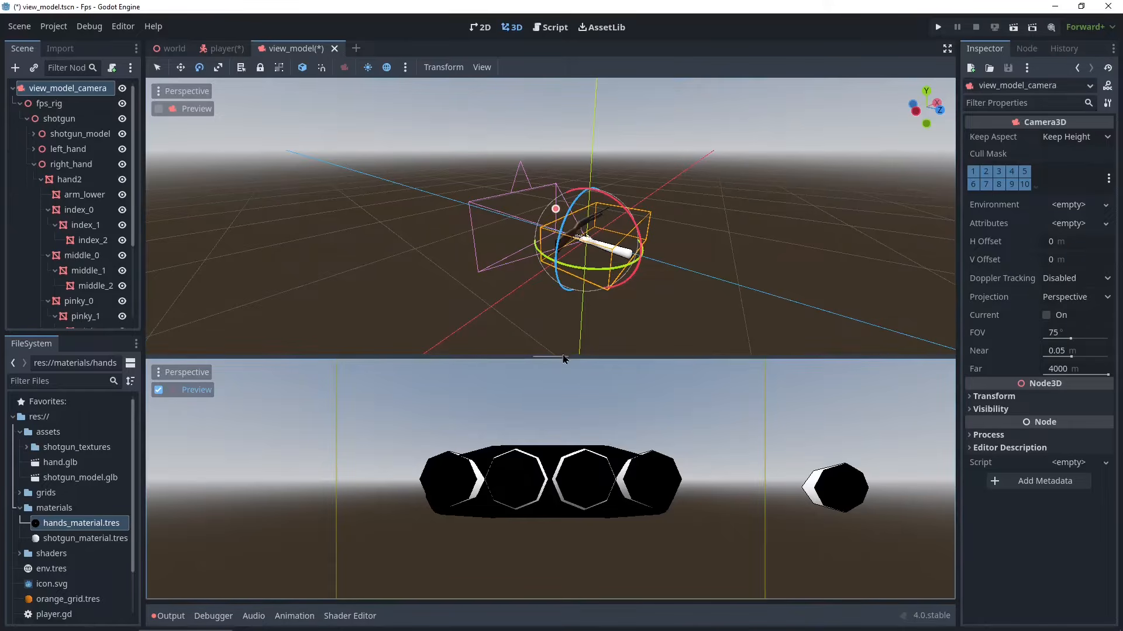
drag(562, 355, 563, 429)
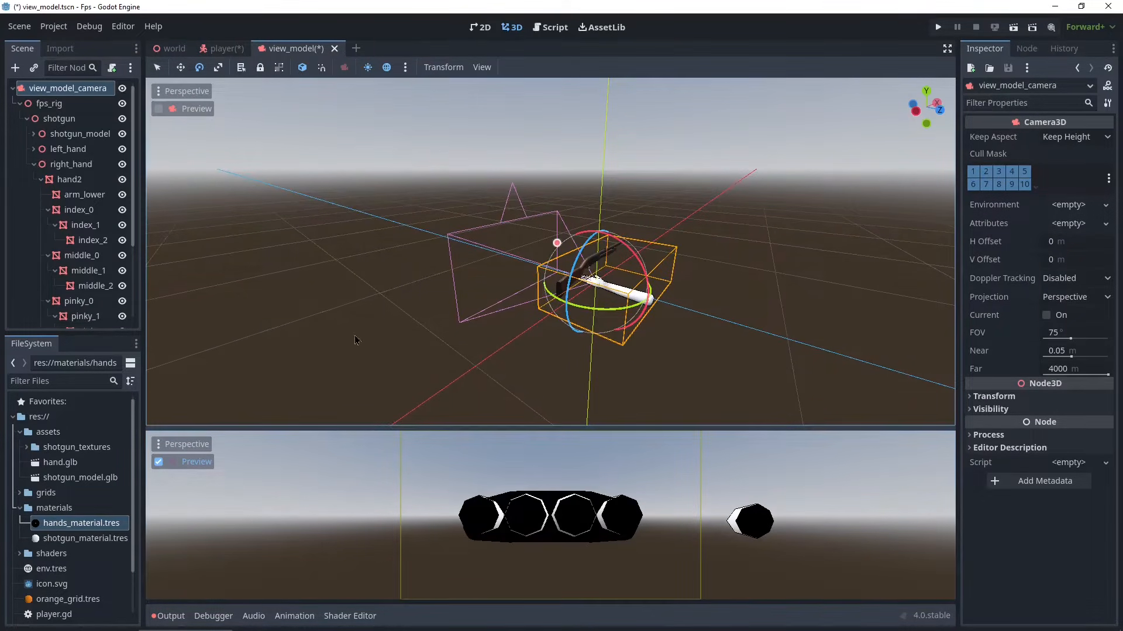
- Collapse the right_hand branch in the scene tree
middle_drag(580, 295, 522, 311)
scroll(617, 310, up, 10)
scroll(473, 262, down, 4)
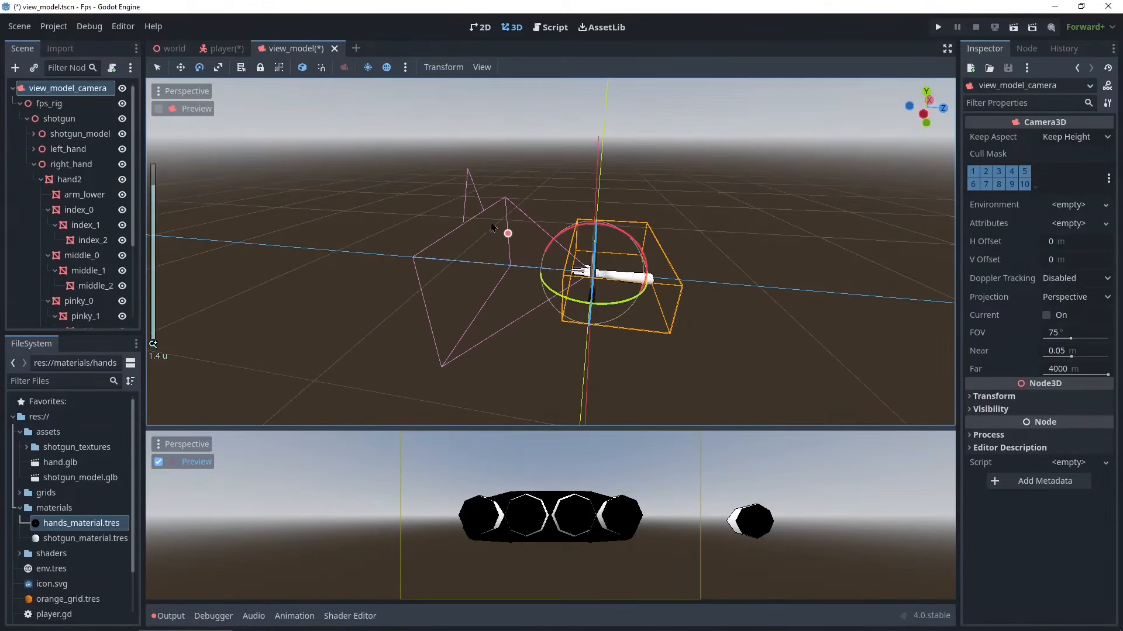
click(27, 119)
click(26, 119)
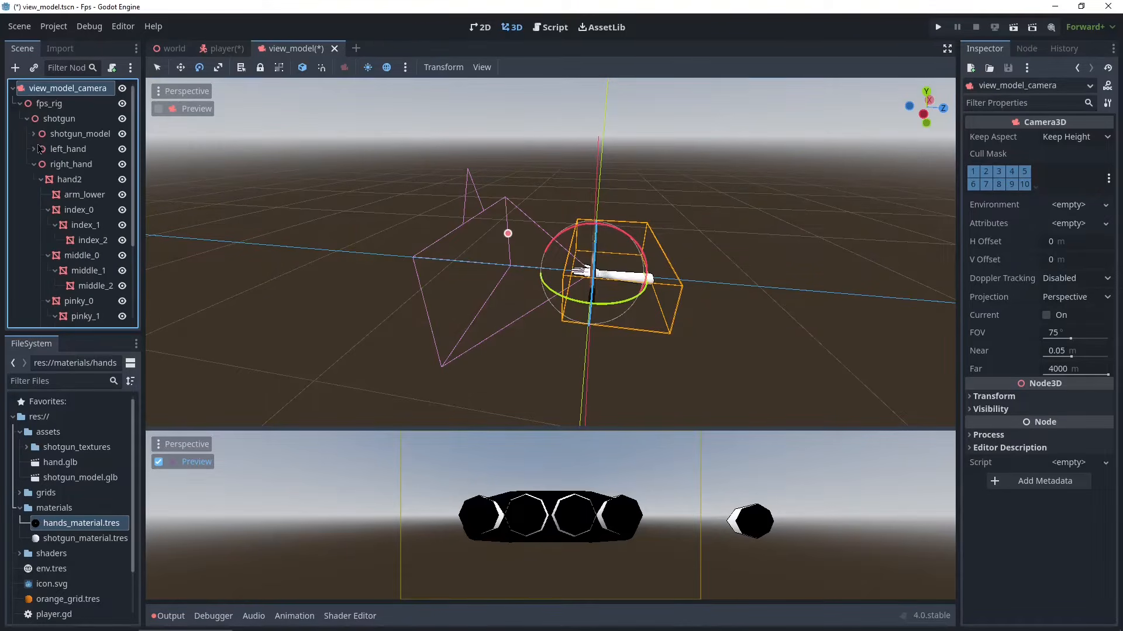
click(34, 165)
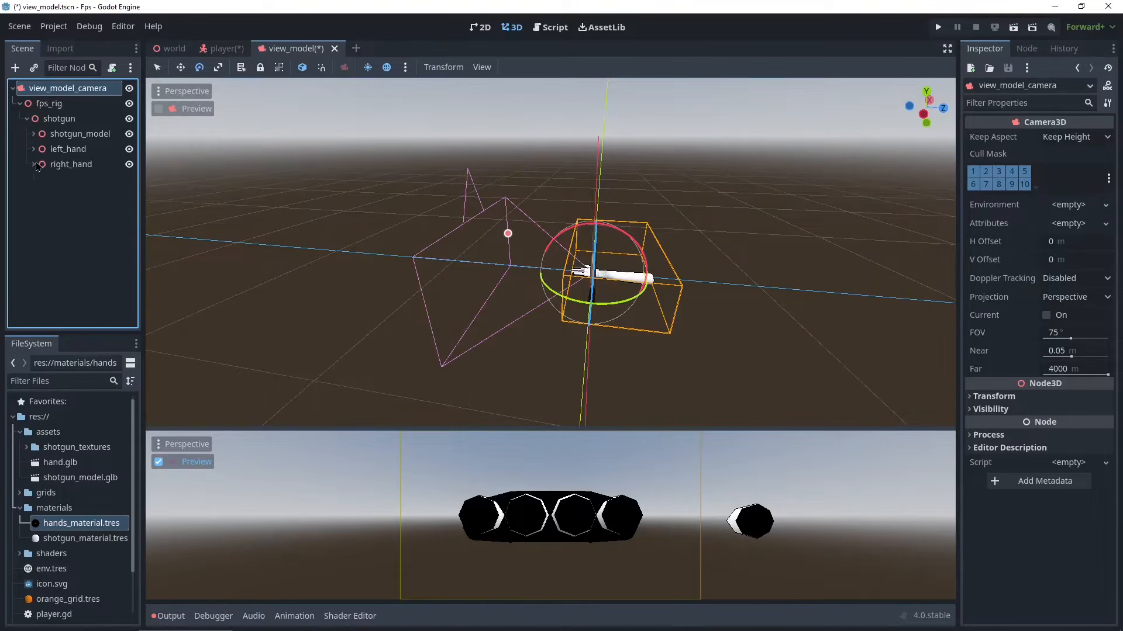
- Select shotgun_model and rotate it with the rotate tool to reorient the shotgun relative to the hands
click(59, 138)
scroll(599, 270, up, 5)
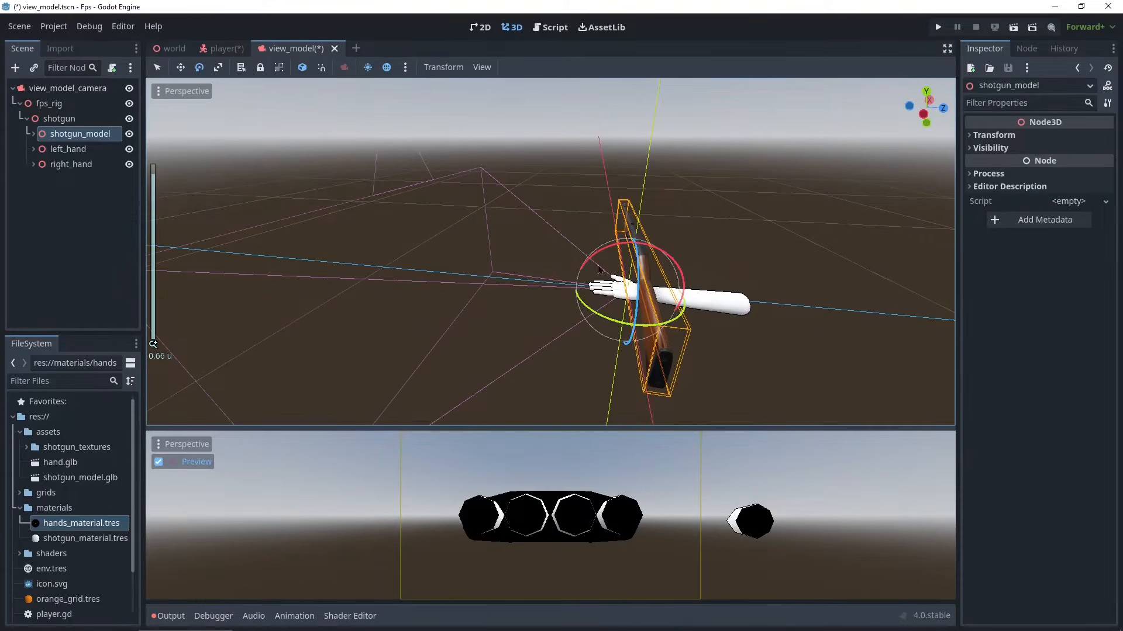
key(w)
key(e)
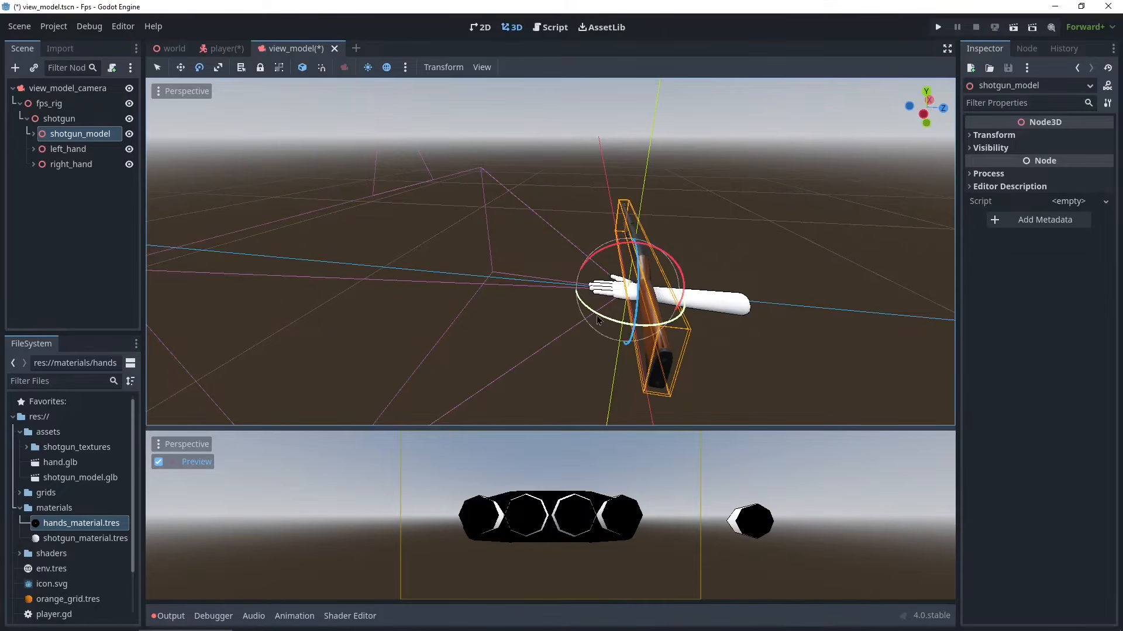
drag(608, 322, 643, 330)
middle_drag(772, 305, 601, 248)
scroll(601, 250, down, 6)
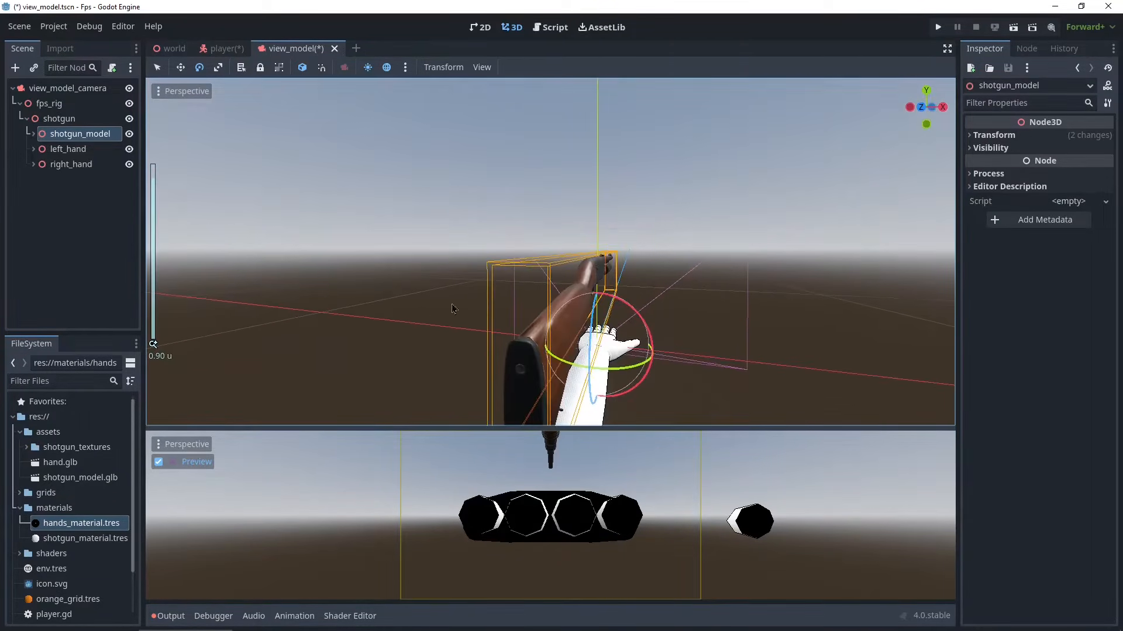
middle_drag(583, 368, 524, 381)
scroll(778, 273, down, 4)
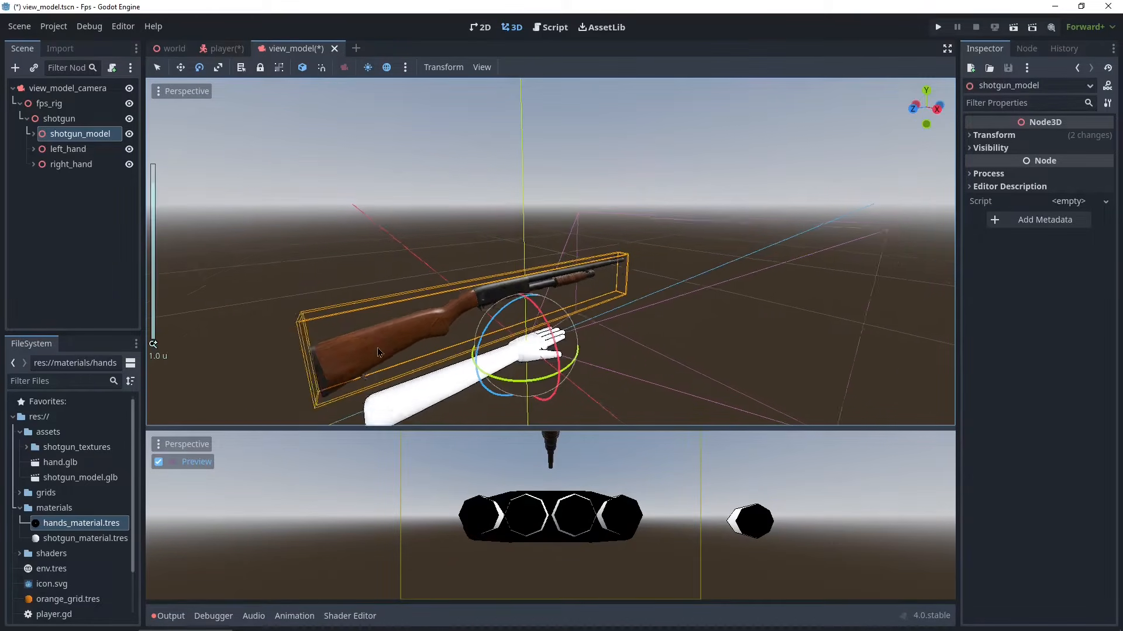
- Finish rotating shotgun_model, then move it with the move tool so the shotgun sits in front of the right hand
middle_drag(415, 335, 688, 305)
key(w)
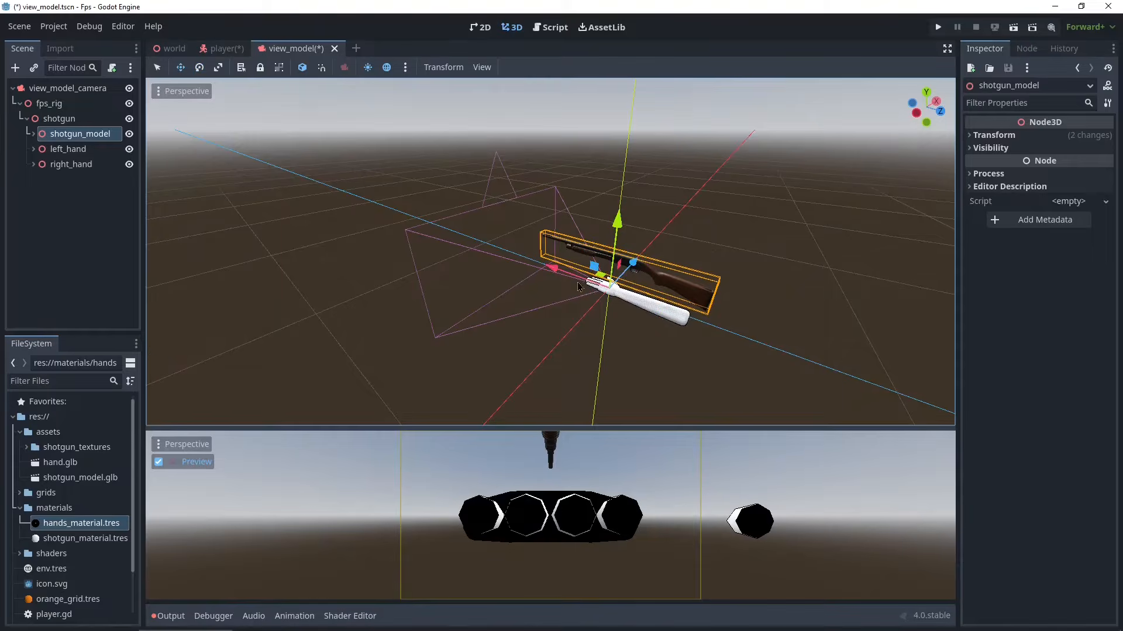
drag(617, 225, 516, 239)
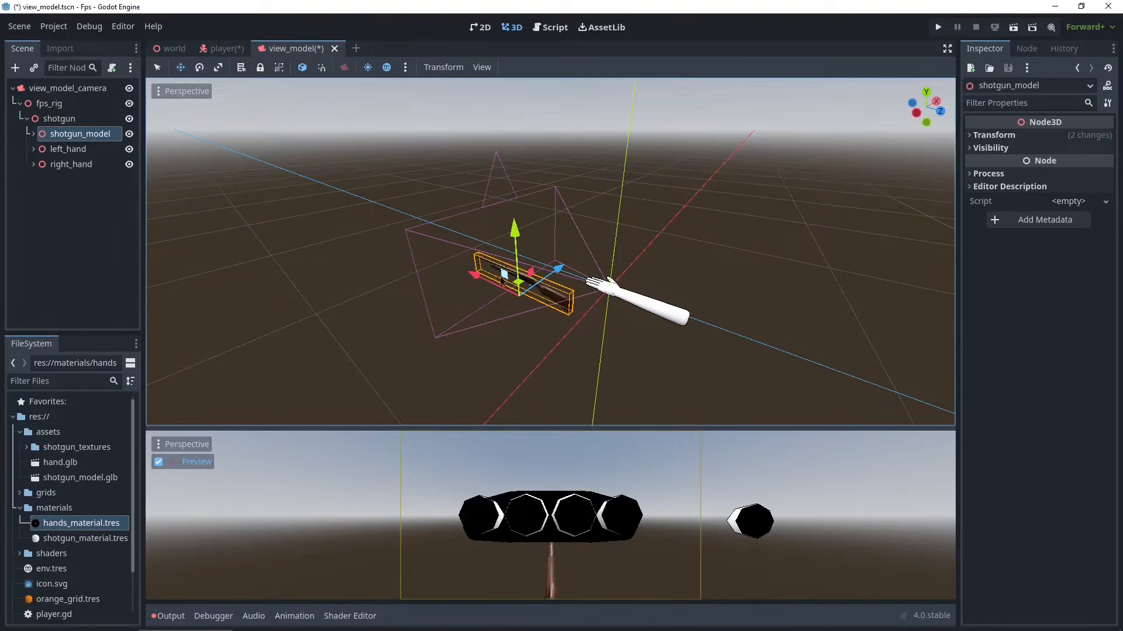
drag(477, 282, 596, 273)
middle_drag(527, 291, 525, 281)
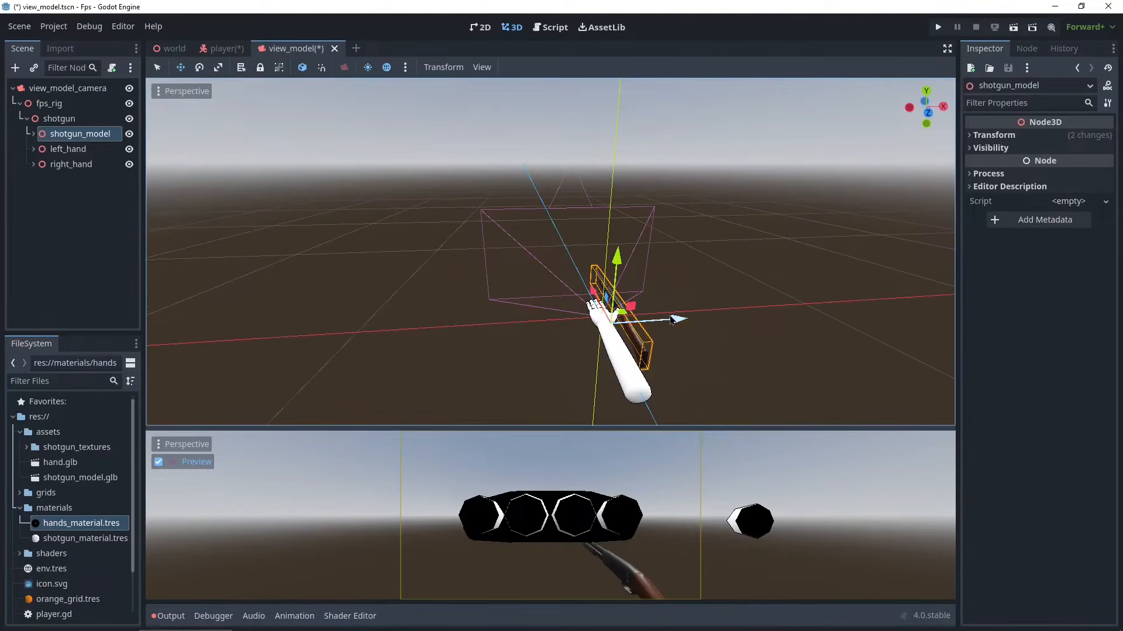
drag(677, 319, 667, 320)
- Hide the left_hand and right_hand nodes and enlarge the lower camera preview viewport
click(67, 166)
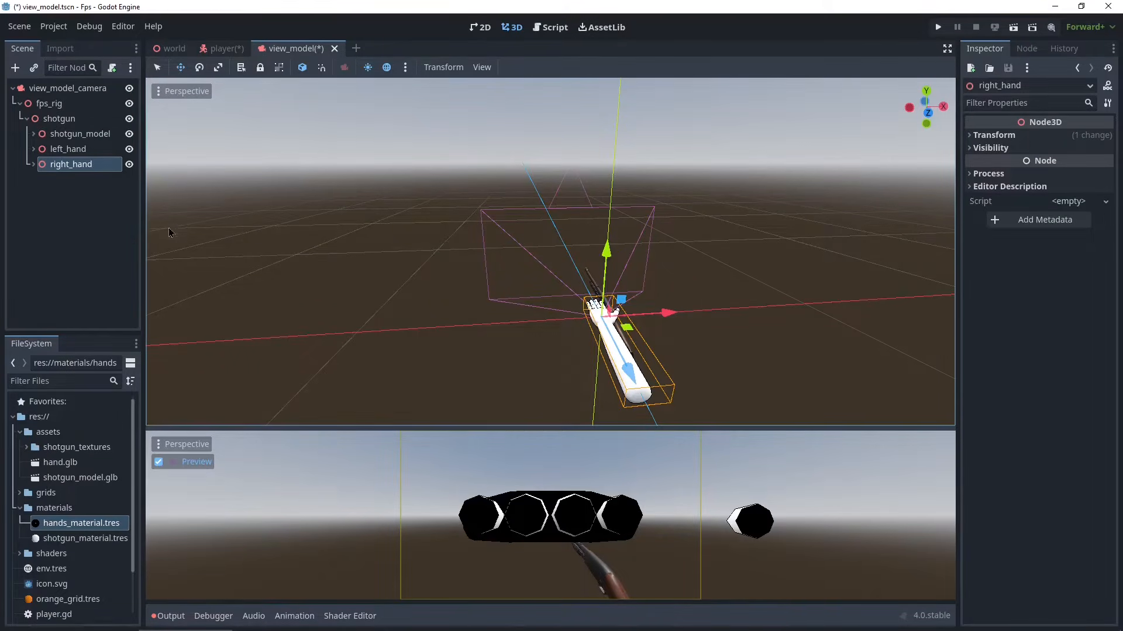
click(130, 149)
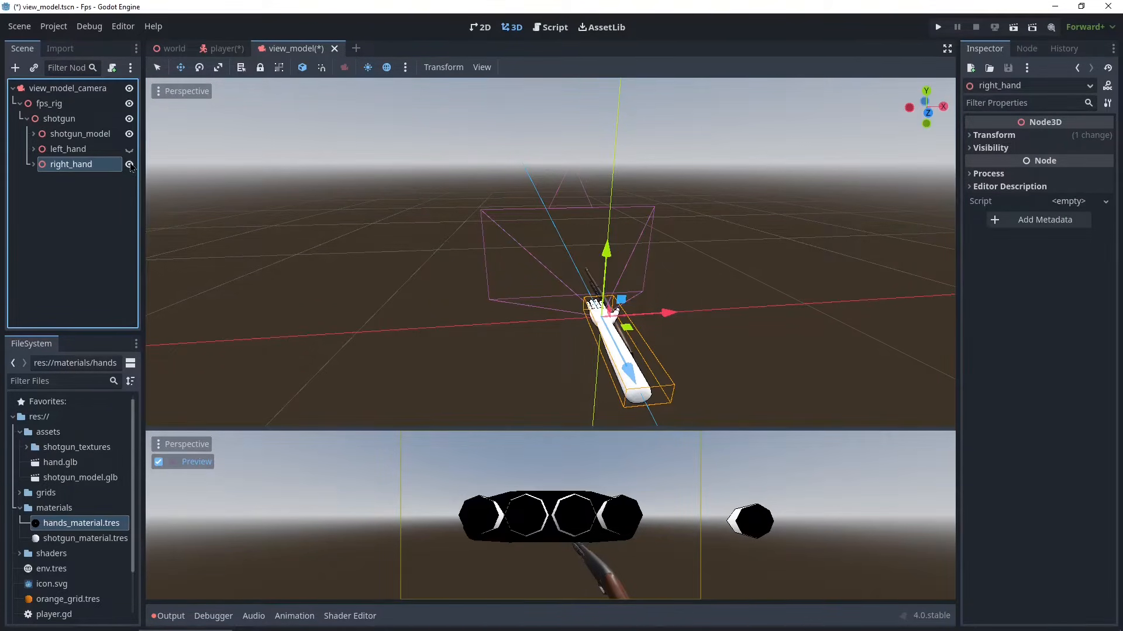
click(129, 165)
scroll(598, 339, up, 2)
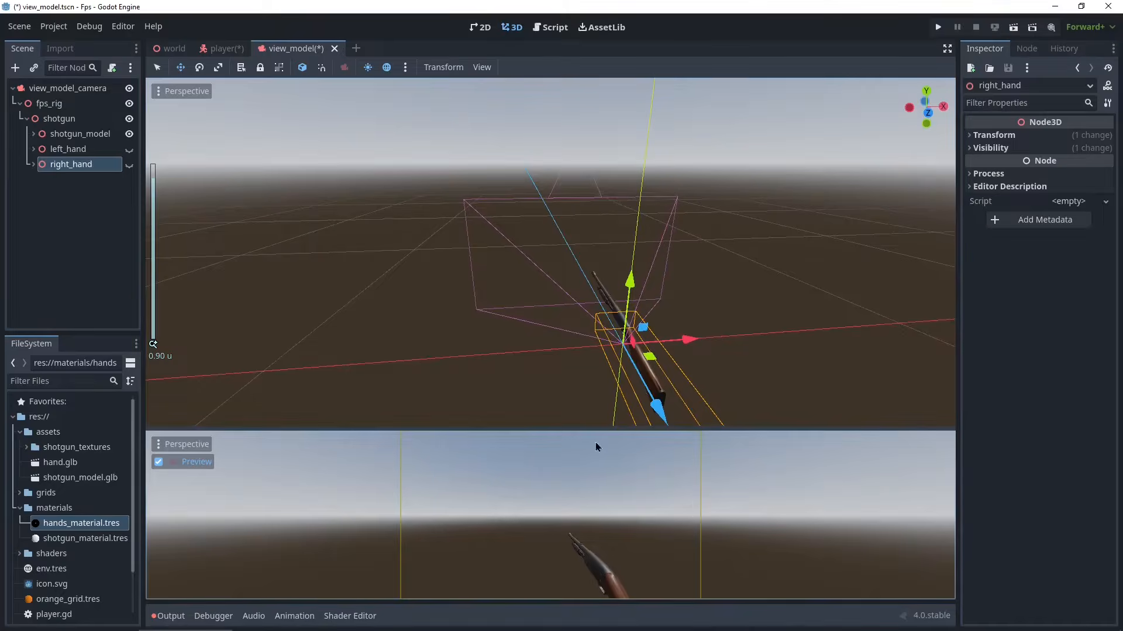
drag(551, 431, 551, 193)
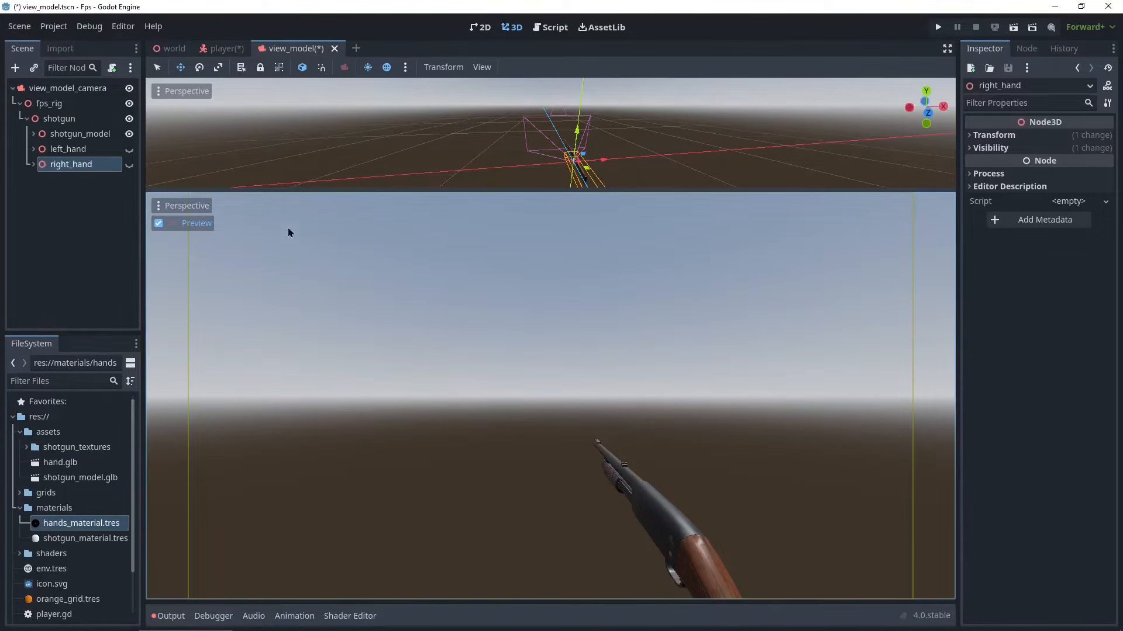
- Select view_model_camera and open its FOV value for editing
click(50, 93)
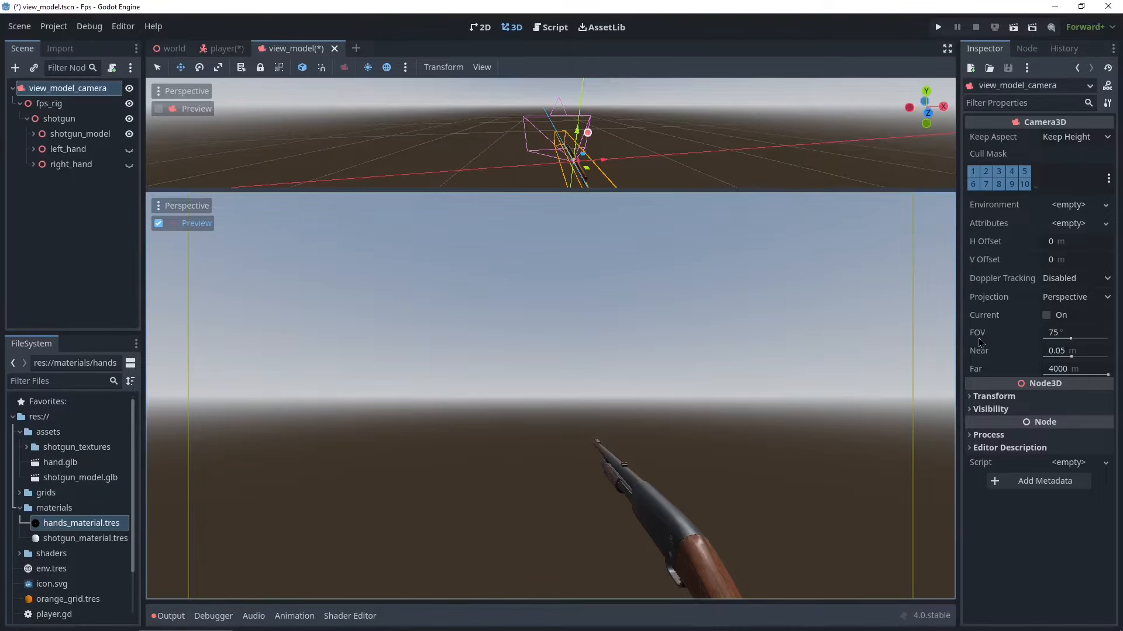
click(1065, 337)
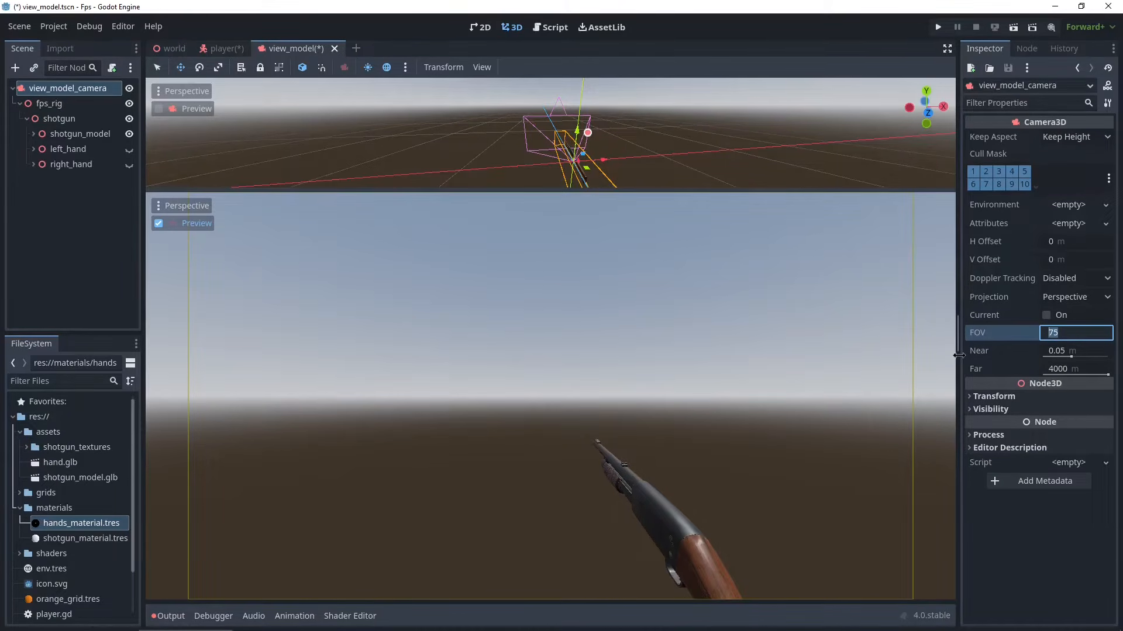
- Set view_model_camera's FOV to 35 degrees
text(35)
key(Return)
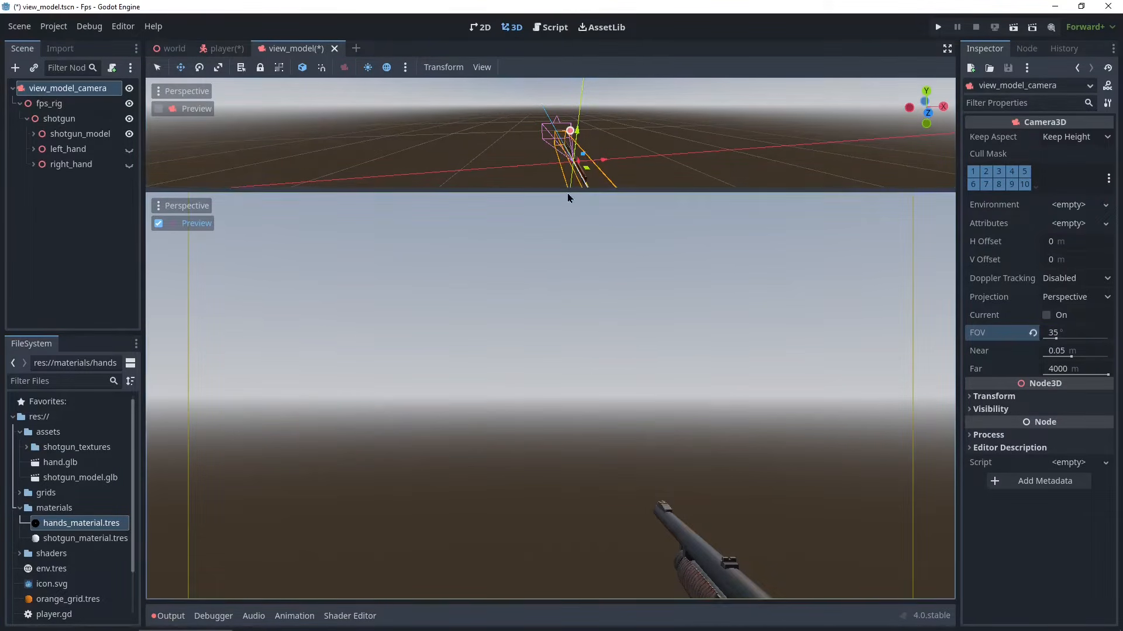
- Select shotgun_model and move it closer to the camera so it sits lower in the frame
drag(572, 194, 529, 421)
middle_drag(556, 334, 666, 329)
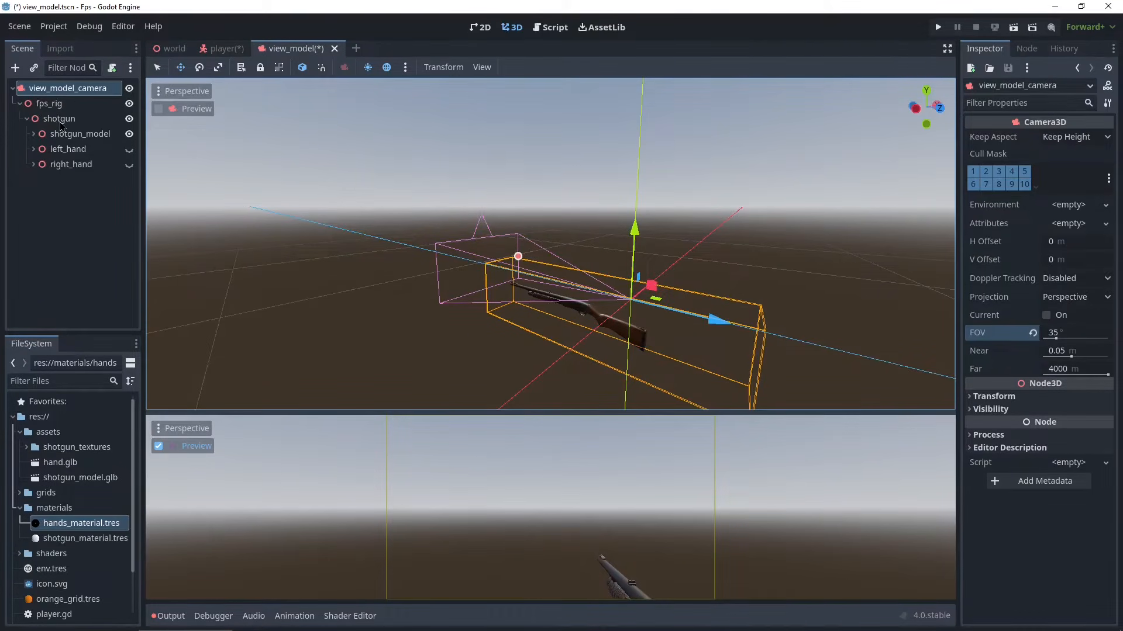
click(75, 134)
drag(520, 323, 494, 304)
drag(527, 249, 529, 260)
drag(488, 293, 500, 300)
drag(551, 249, 550, 245)
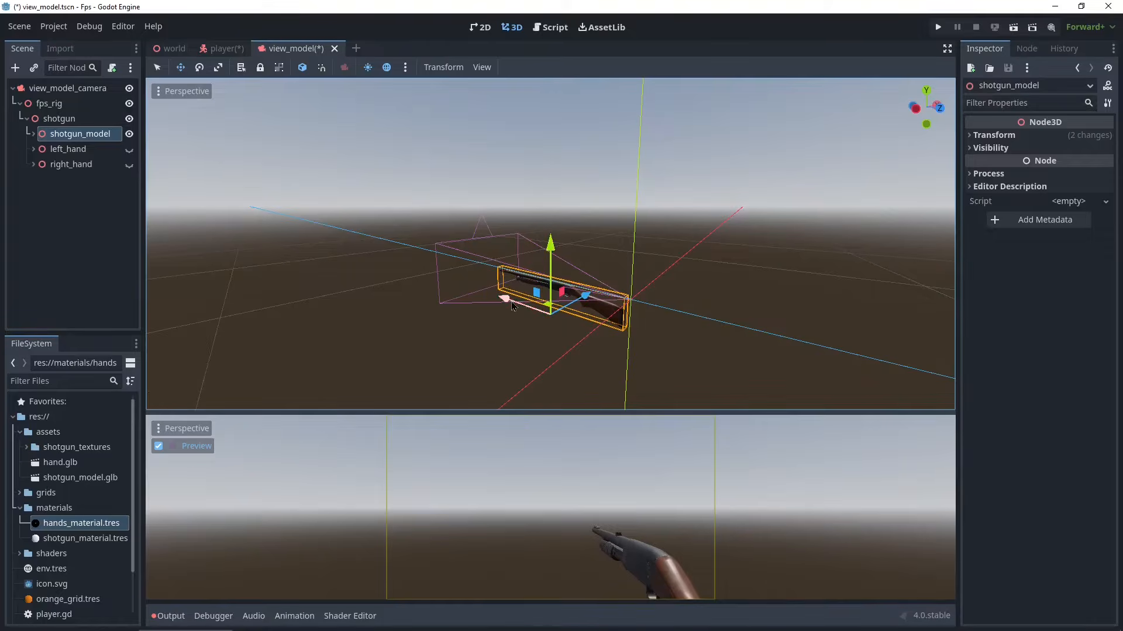
drag(507, 298, 500, 297)
drag(579, 293, 576, 294)
middle_drag(601, 286, 447, 302)
- Make the right_hand node visible again
scroll(468, 310, up, 5)
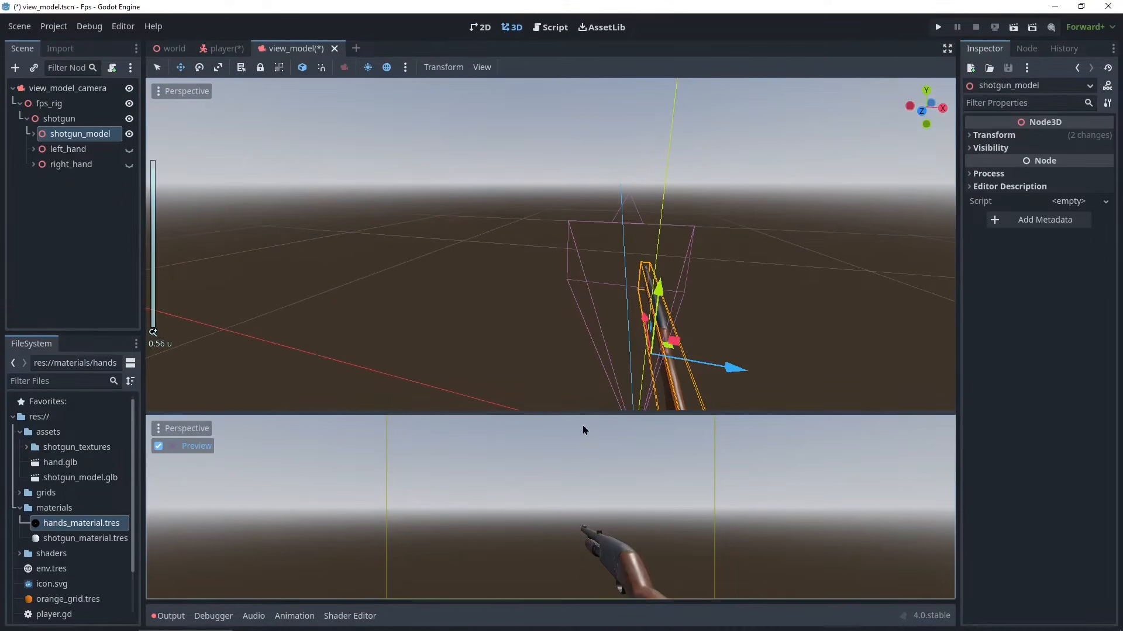
drag(561, 413, 576, 213)
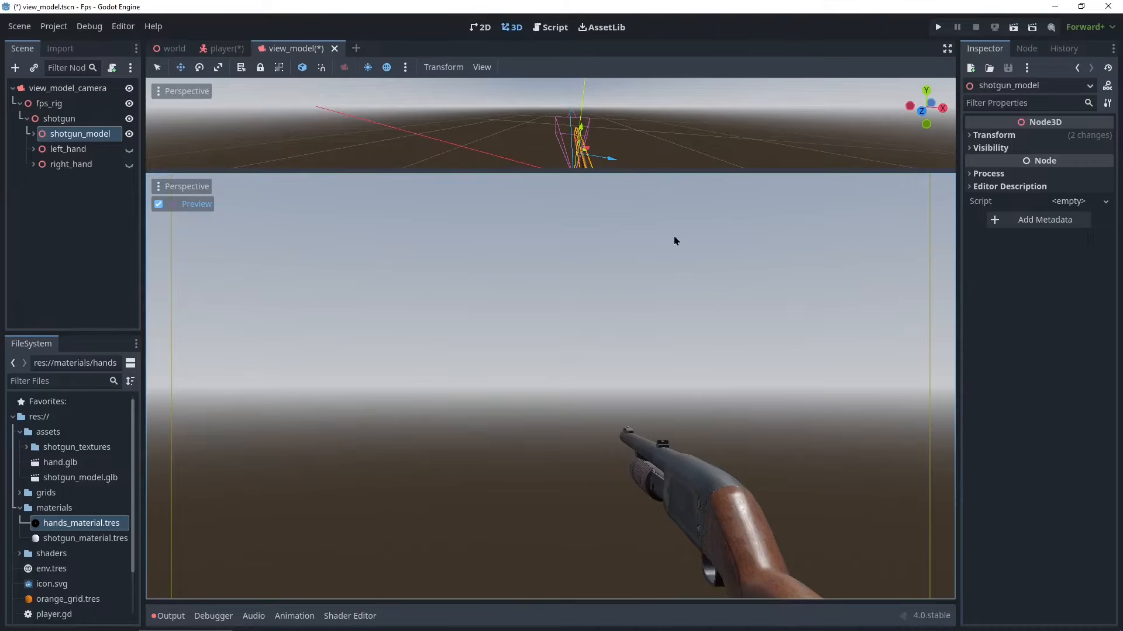
drag(555, 170, 526, 470)
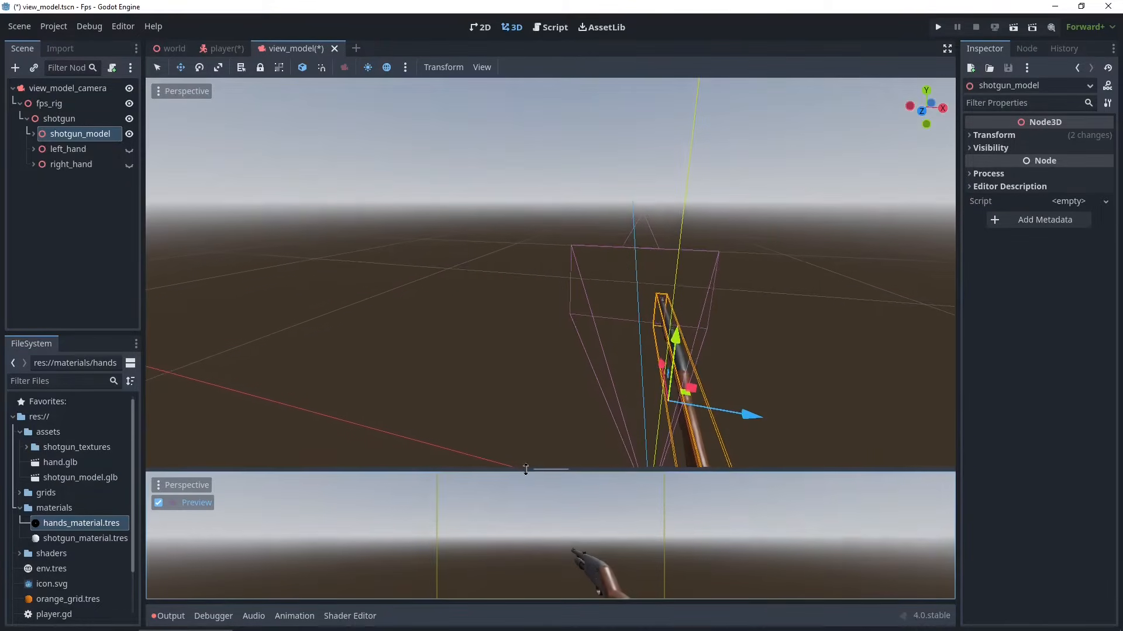
scroll(403, 357, down, 3)
scroll(402, 357, down, 2)
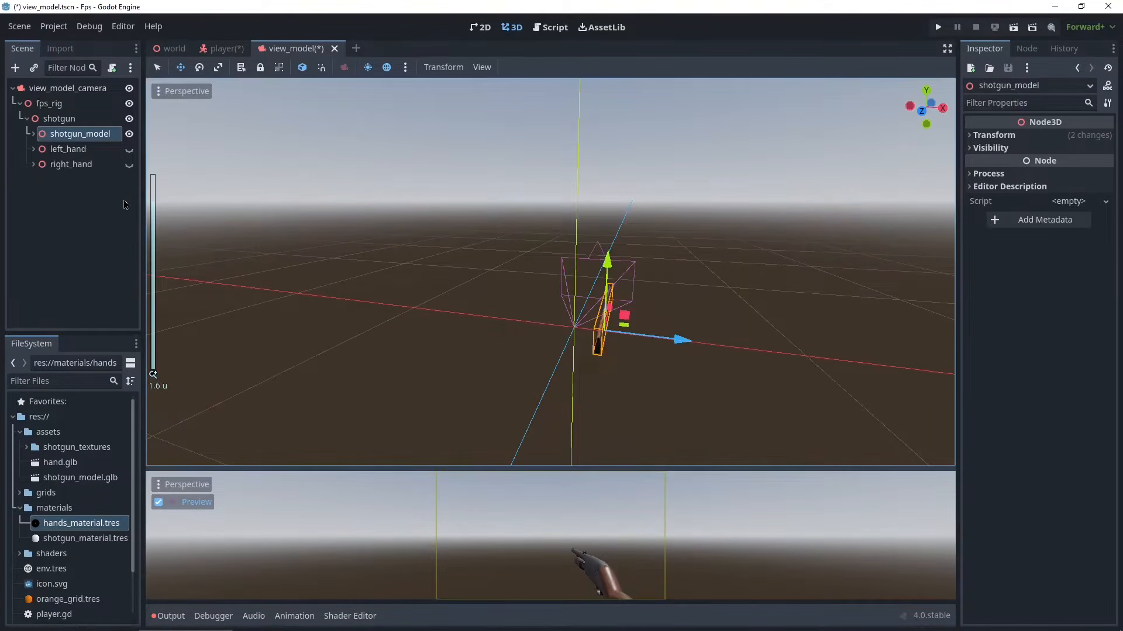
click(130, 167)
scroll(534, 383, up, 5)
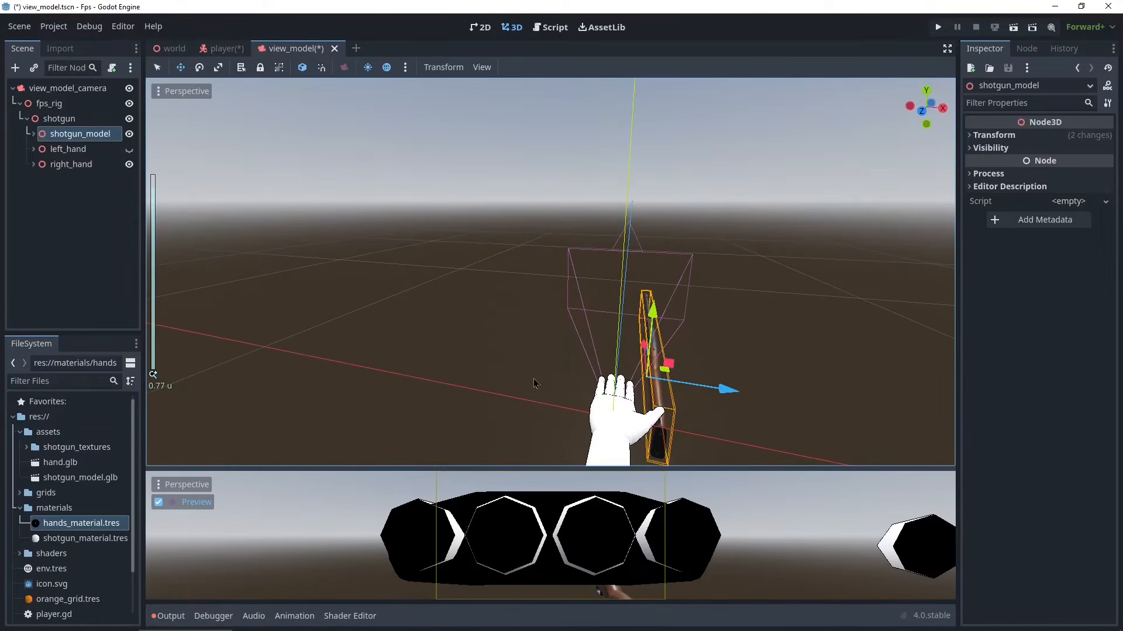
- Select right_hand and move it back along the shotgun toward the stock
click(58, 166)
middle_drag(351, 321, 542, 356)
scroll(582, 341, down, 6)
drag(688, 353, 724, 352)
middle_drag(745, 346, 585, 327)
drag(471, 292, 468, 335)
middle_drag(583, 377, 590, 367)
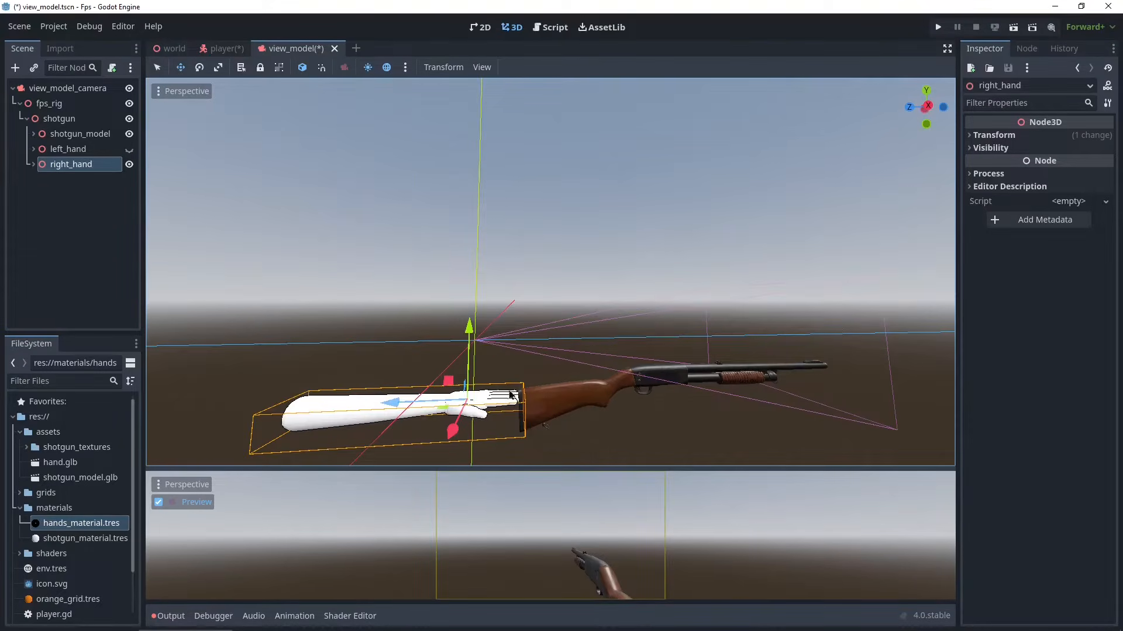
- Rotate right_hand so the hand lines up with the shotgun's grip
key(e)
middle_drag(417, 405, 627, 398)
drag(641, 394, 572, 335)
middle_drag(538, 343, 423, 349)
- Move right_hand forward so the hand rests on the shotgun's grip
key(w)
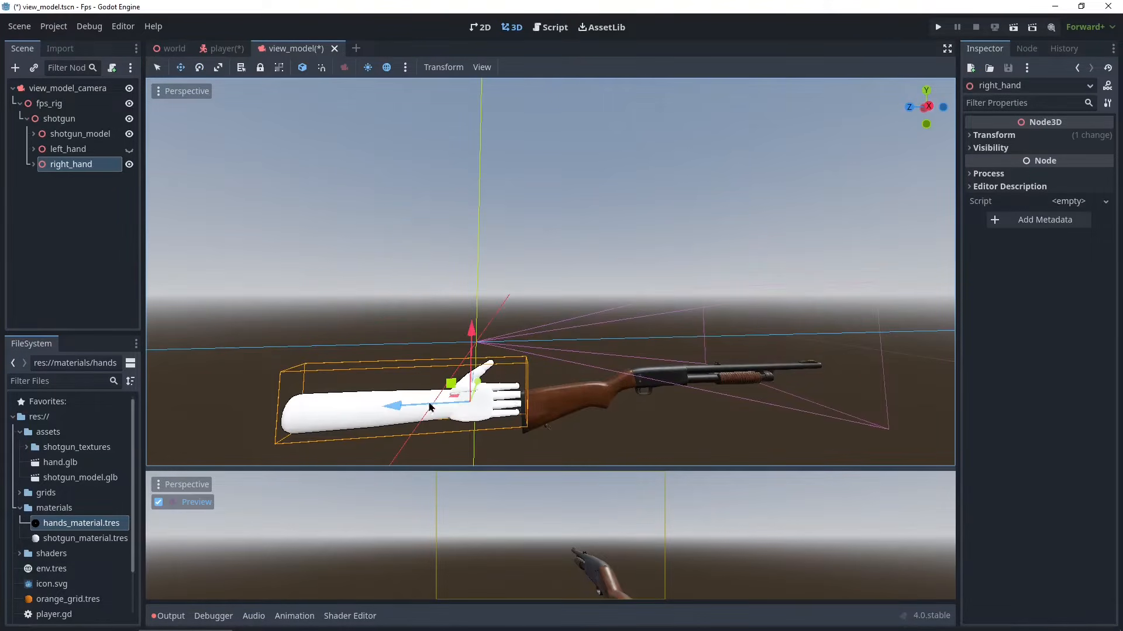
drag(400, 407, 572, 416)
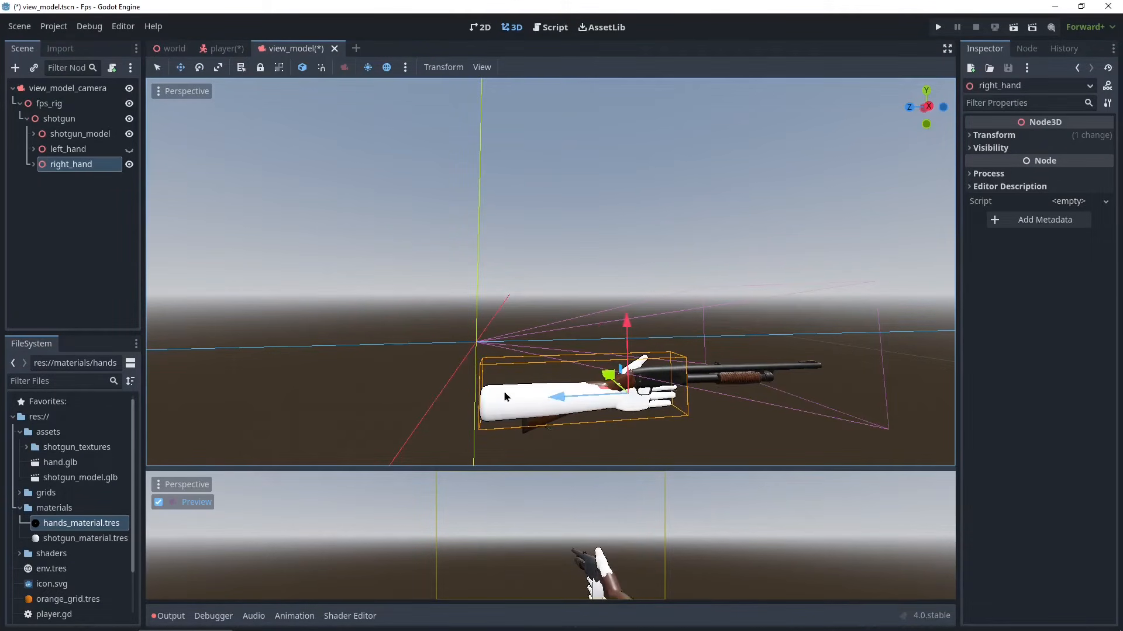
middle_drag(503, 392, 698, 418)
scroll(644, 377, up, 2)
drag(590, 391, 587, 393)
middle_drag(869, 377, 358, 400)
scroll(632, 357, down, 4)
scroll(358, 400, up, 9)
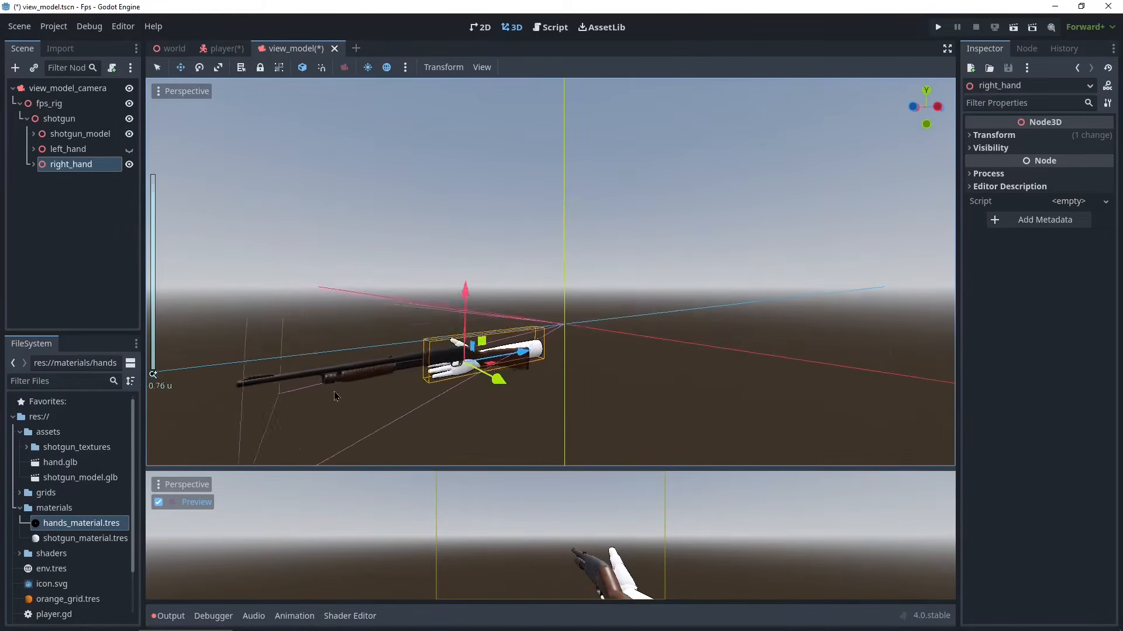
mouse_move(468, 429)
middle_down()
mouse_move(357, 425)
mouse_move(483, 424)
middle_up()
middle_drag(573, 400, 608, 407)
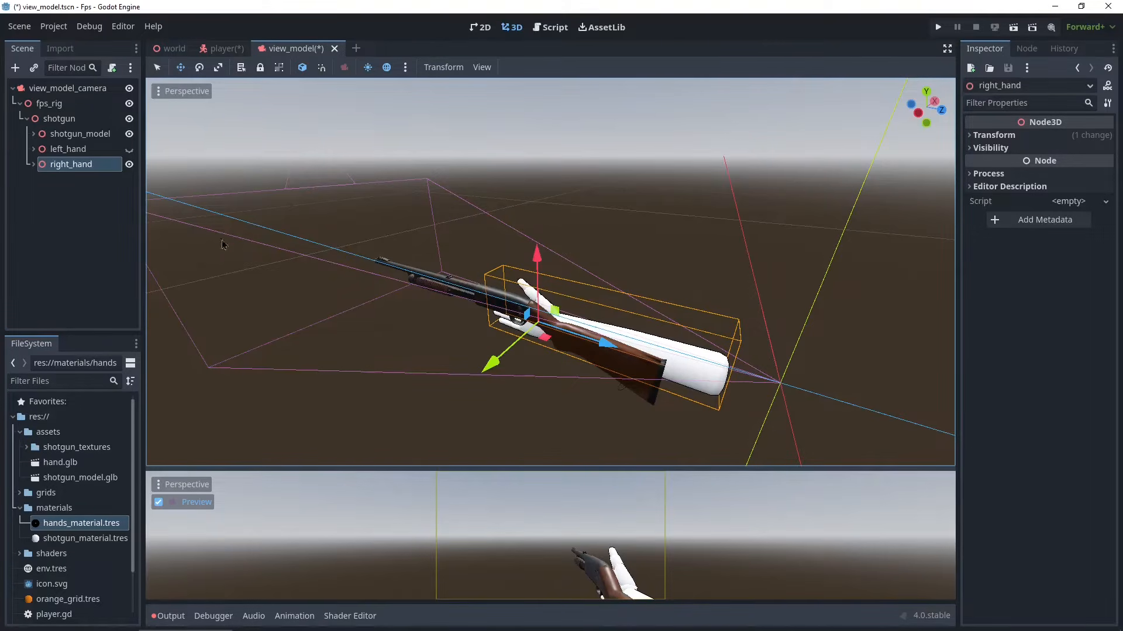
- Expand right_hand, select the thumb_0 bone mesh and rotate and move it to wrap around the grip
click(32, 166)
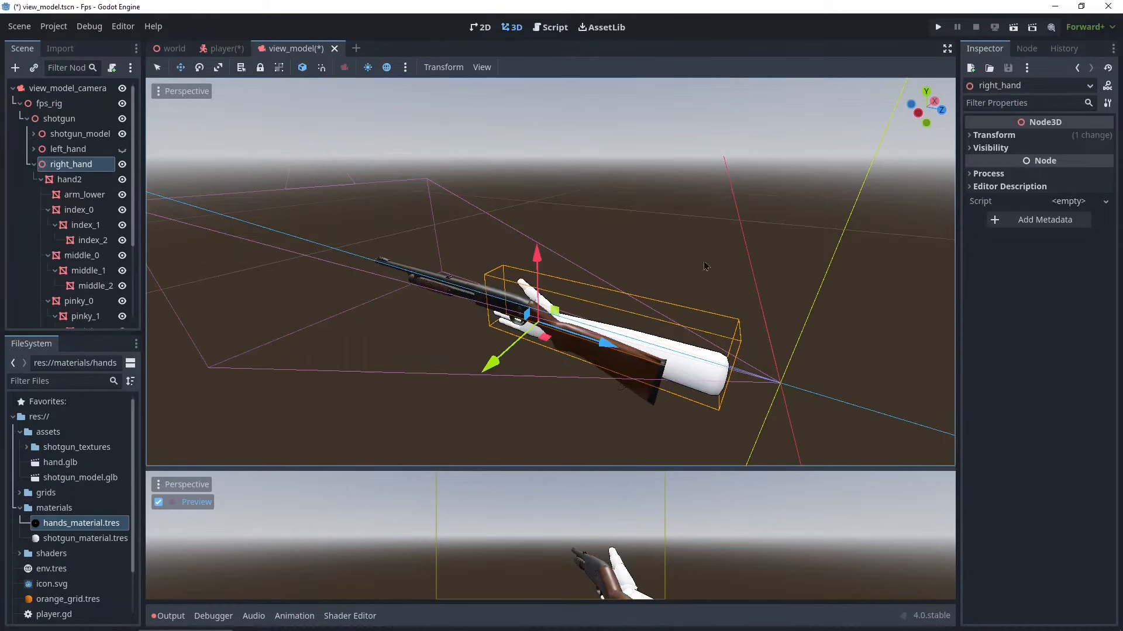
scroll(561, 302, up, 1)
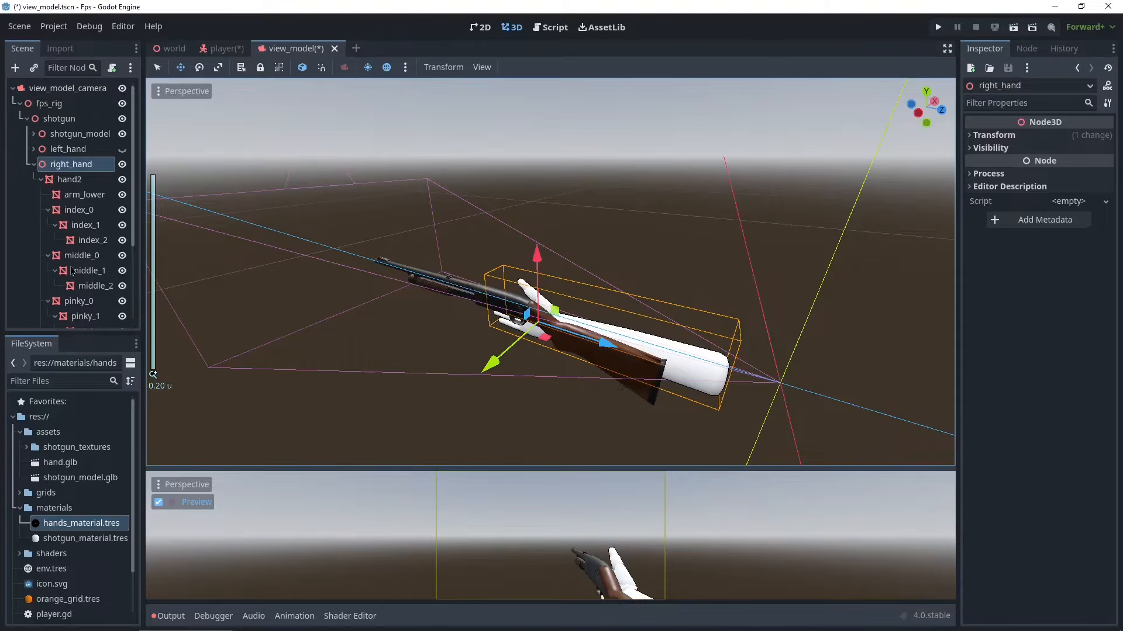
scroll(75, 209, down, 3)
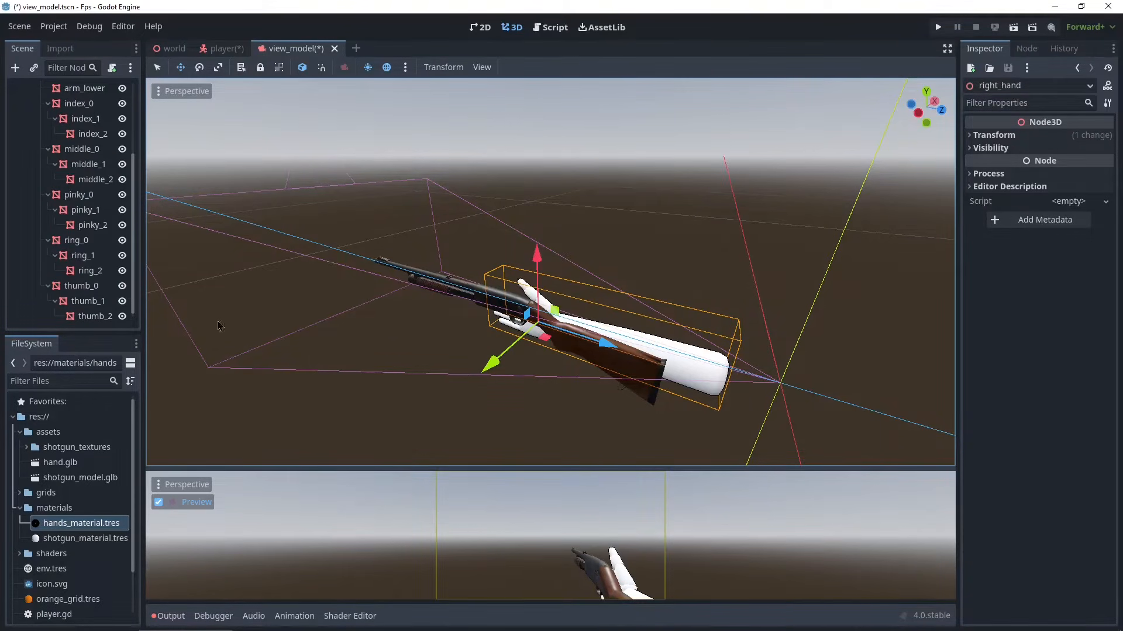
click(94, 281)
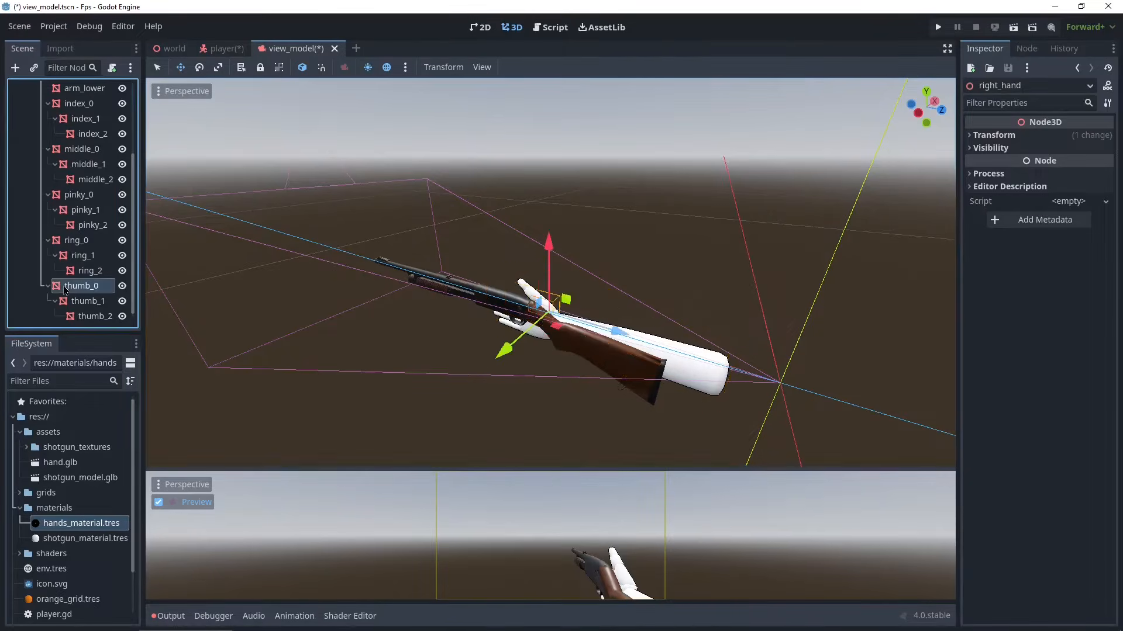
scroll(651, 332, up, 1)
scroll(651, 332, up, 3)
middle_drag(651, 332, 476, 374)
scroll(637, 381, down, 8)
scroll(578, 250, up, 4)
middle_drag(320, 245, 706, 236)
scroll(705, 240, up, 3)
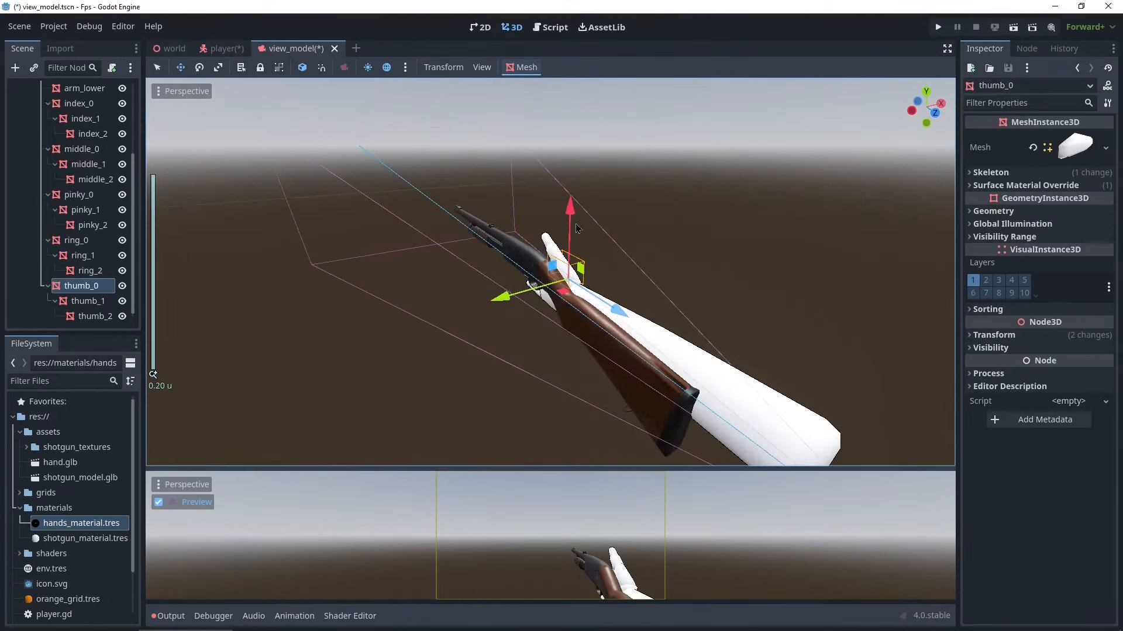
key(e)
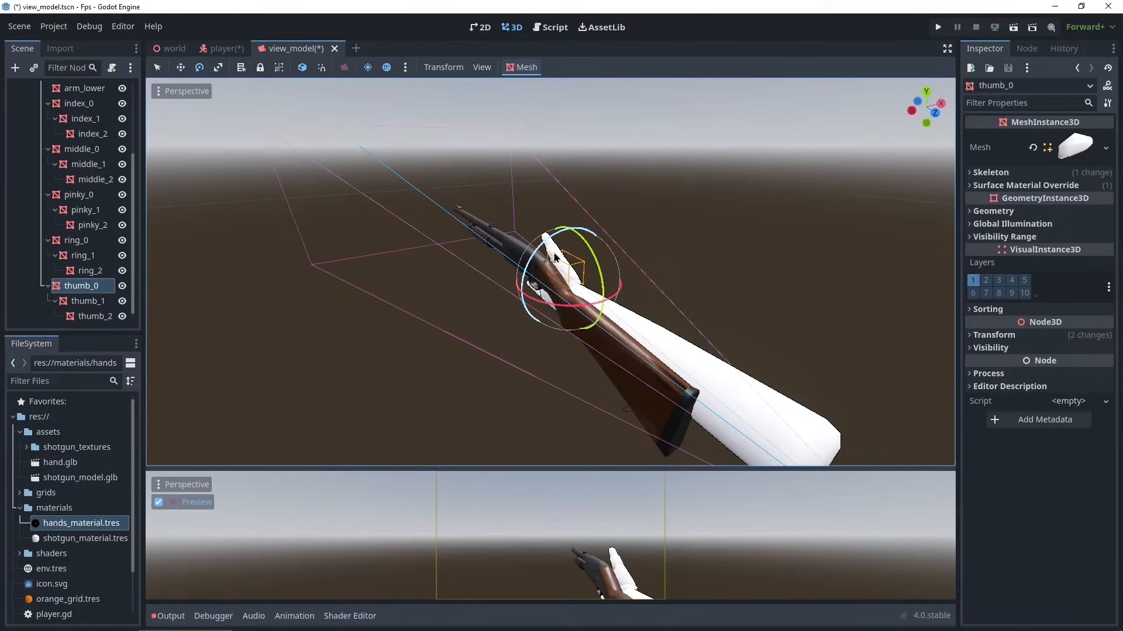
drag(554, 245, 531, 268)
middle_drag(614, 255, 508, 268)
key(w)
drag(533, 289, 521, 295)
middle_drag(636, 283, 660, 350)
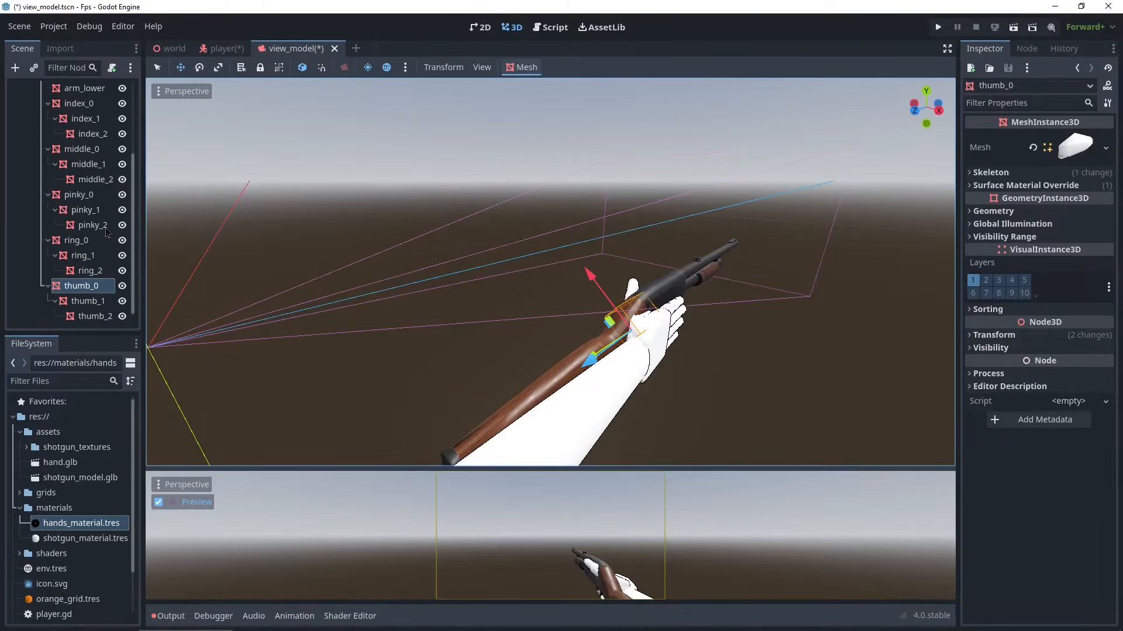
- Select right_hand and nudge it to fit snugly against the shotgun
scroll(74, 215, up, 3)
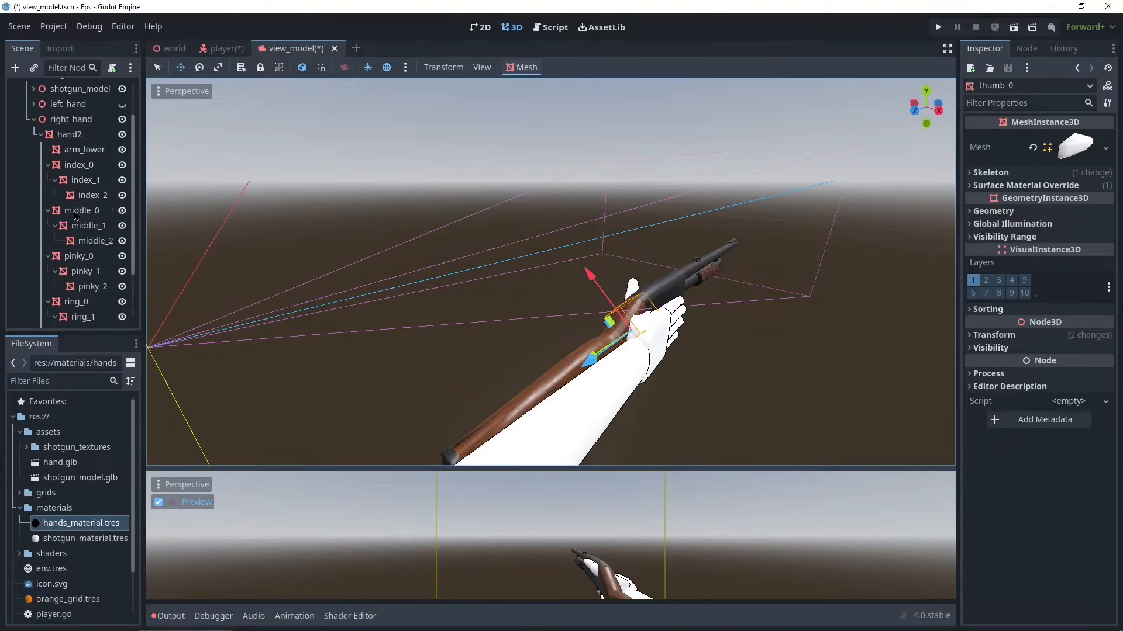
click(70, 120)
drag(619, 377, 599, 403)
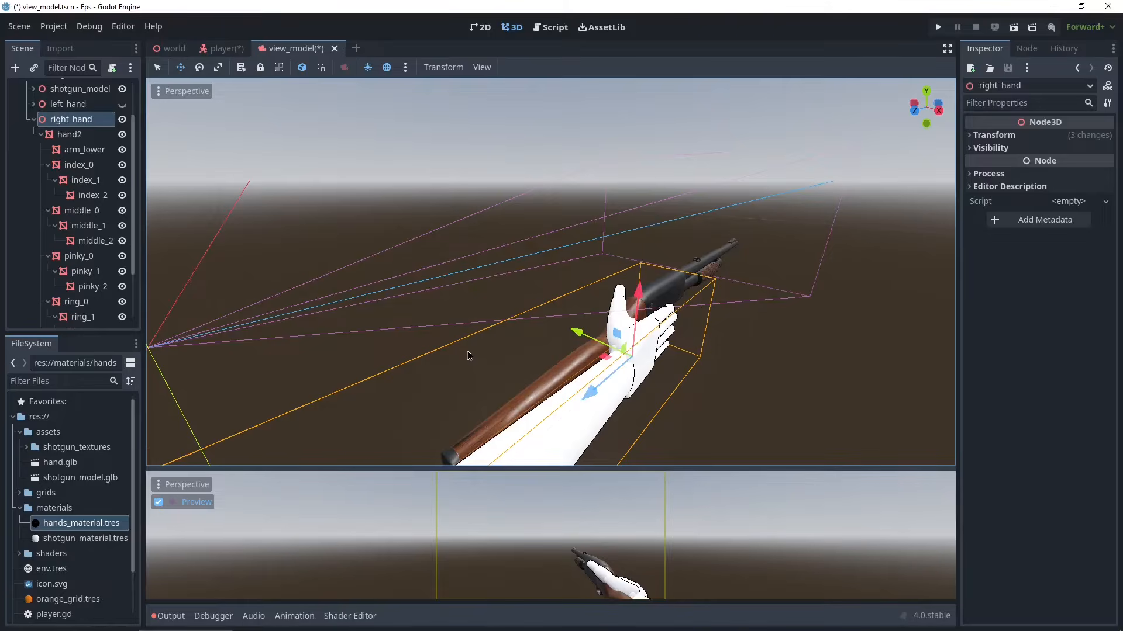
middle_drag(417, 339, 590, 318)
- Select thumb_1 and rotate it to curl the thumb around the grip
scroll(591, 318, down, 2)
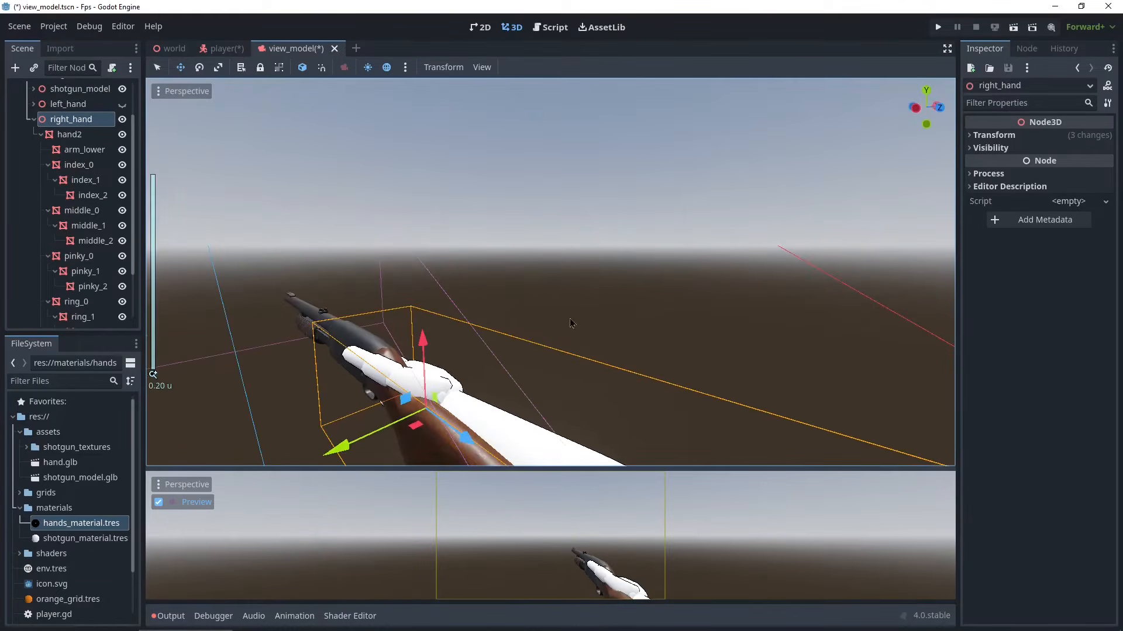
scroll(79, 258, down, 2)
click(88, 302)
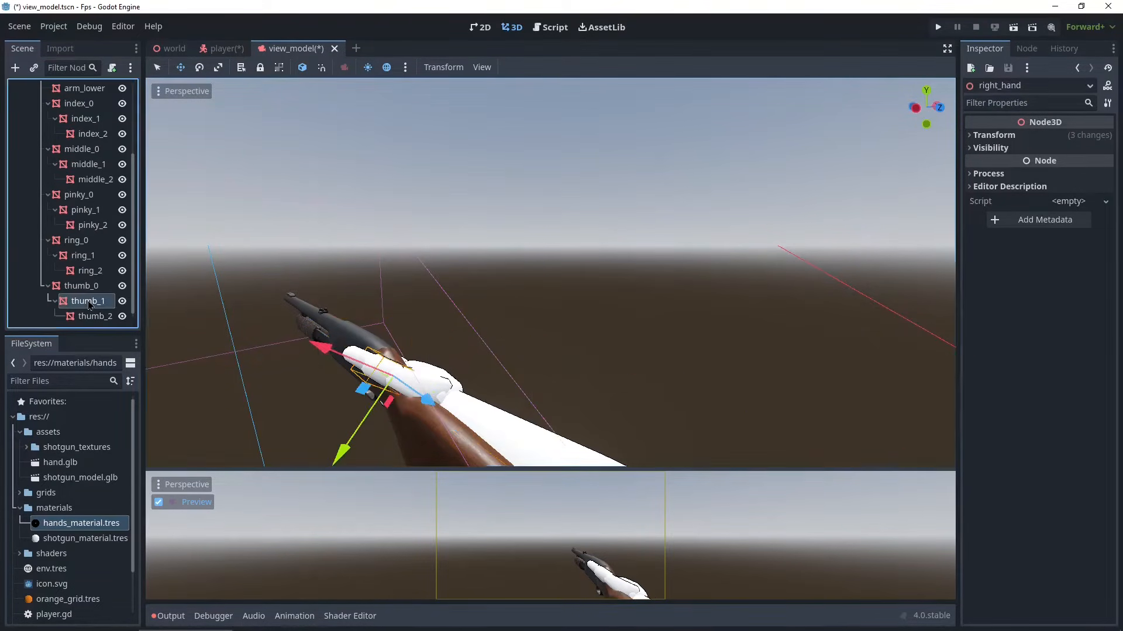
middle_drag(358, 404, 390, 416)
key(e)
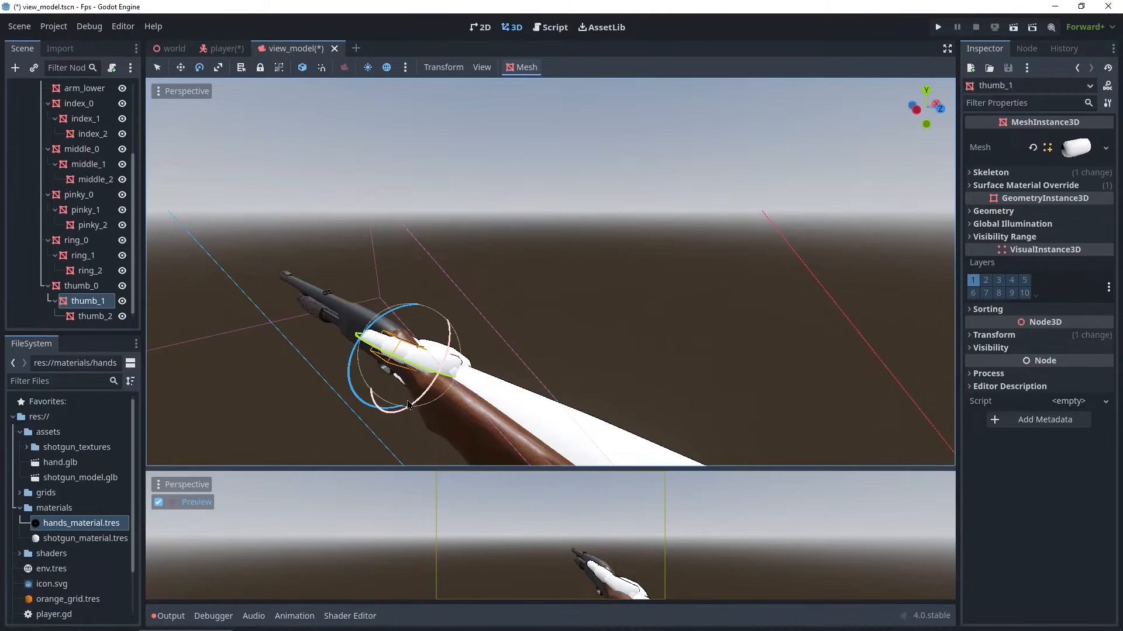
drag(409, 404, 406, 351)
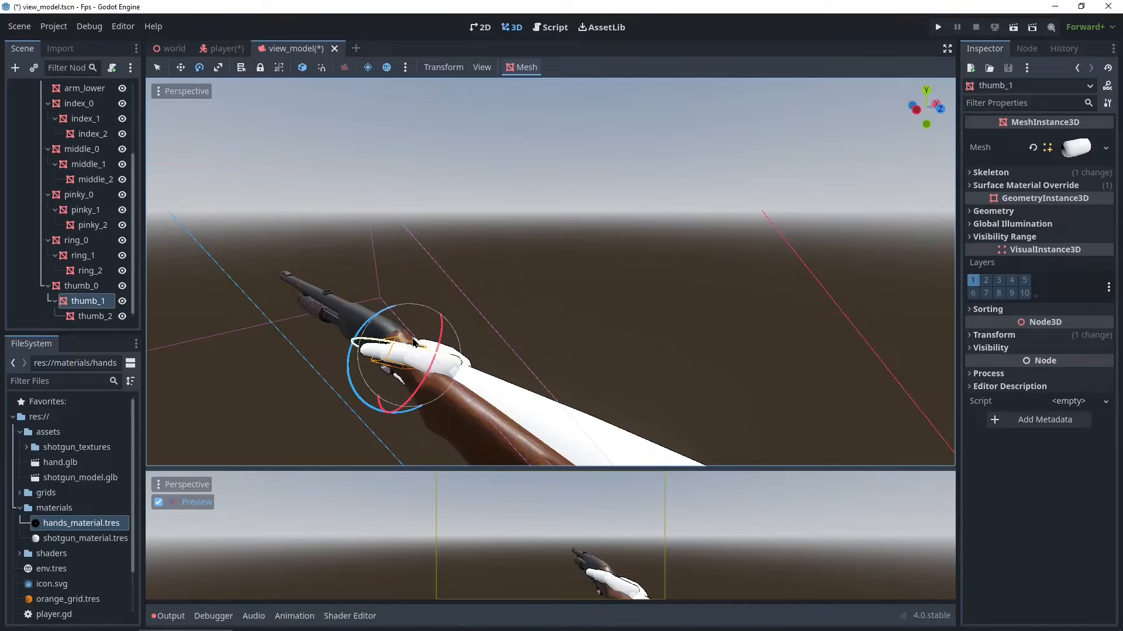
middle_drag(412, 343, 303, 321)
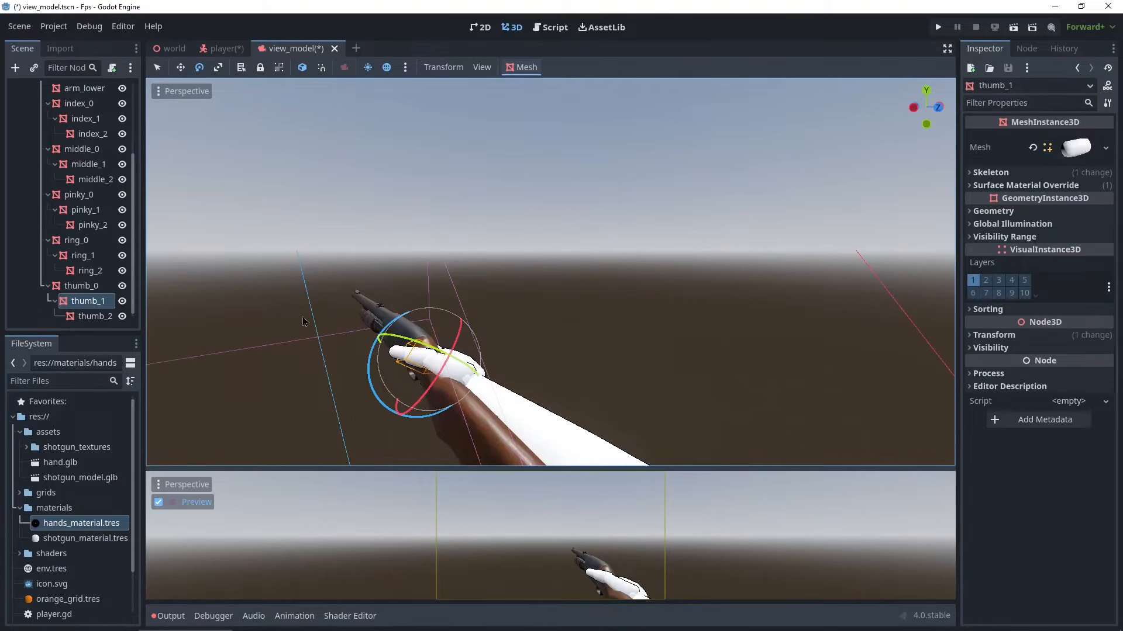
- Select thumb_2 and rotate the thumb tip to follow the grip
click(88, 317)
shift+middle_drag(377, 337, 513, 295)
scroll(512, 295, up, 1)
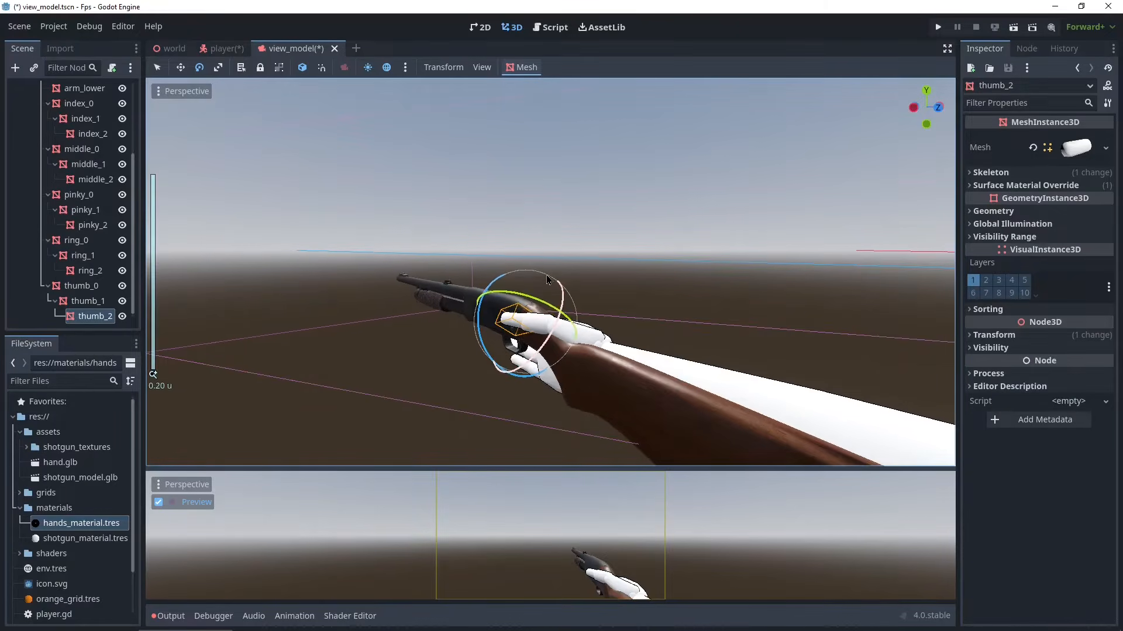
drag(526, 294, 487, 293)
middle_drag(825, 374, 545, 334)
scroll(655, 384, down, 2)
scroll(544, 333, up, 2)
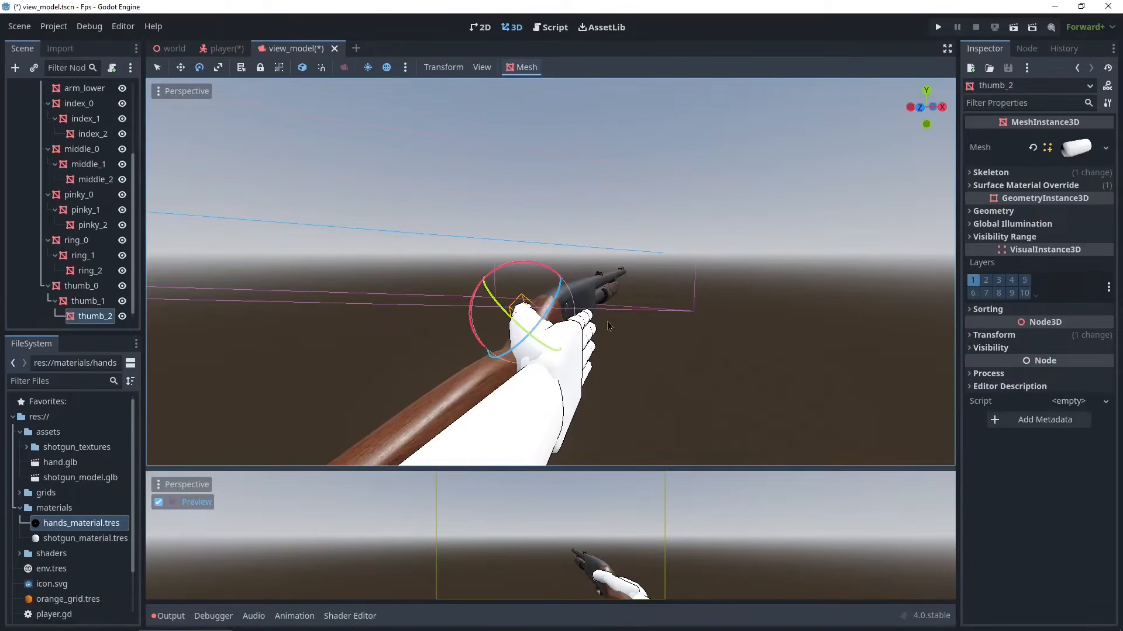
scroll(68, 168, up, 5)
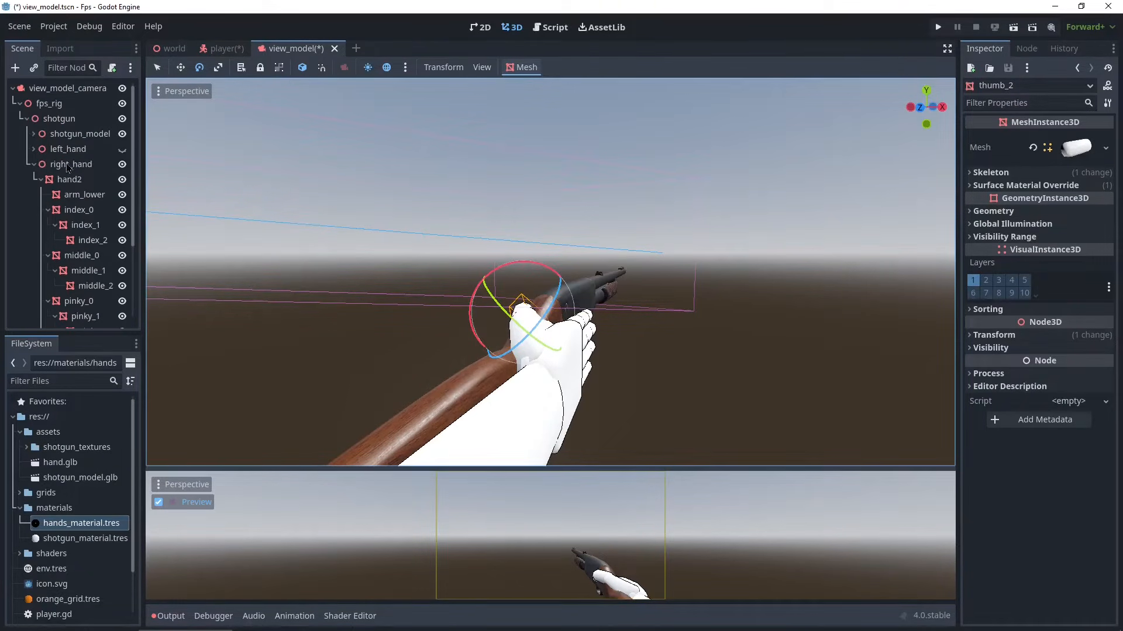
- Select right_hand and shift it slightly along the shotgun
click(68, 165)
mouse_move(552, 331)
mouse_down()
mouse_move(549, 314)
mouse_move(581, 334)
mouse_move(564, 328)
mouse_up()
key(e)
key(w)
drag(499, 380, 510, 376)
middle_drag(421, 336, 543, 358)
drag(466, 401, 459, 394)
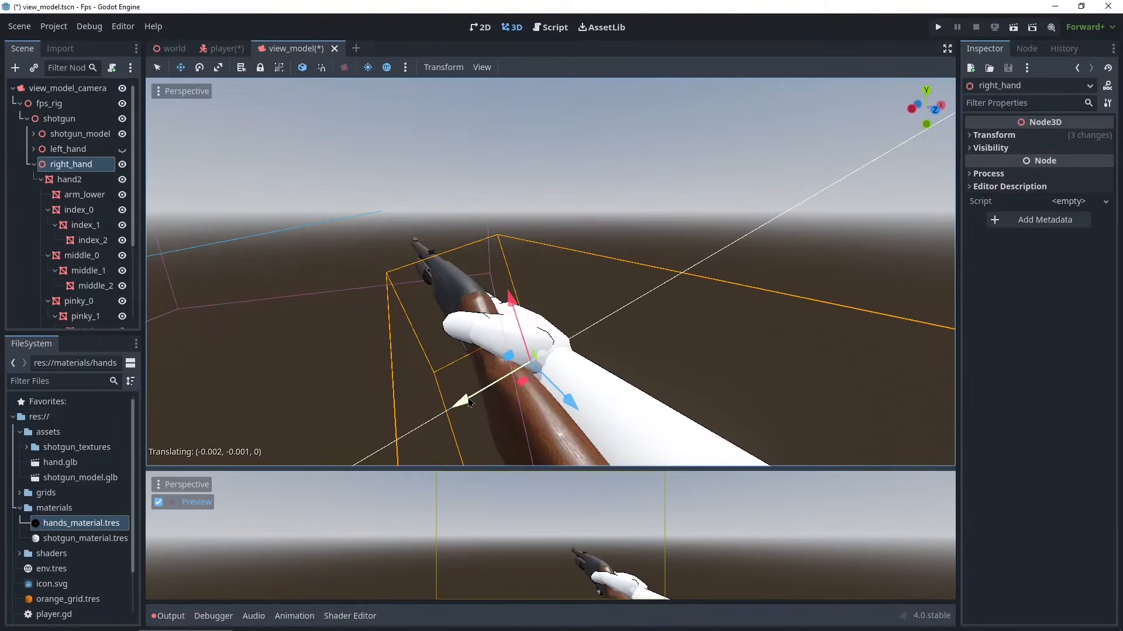
middle_drag(458, 394, 409, 357)
middle_drag(549, 360, 522, 336)
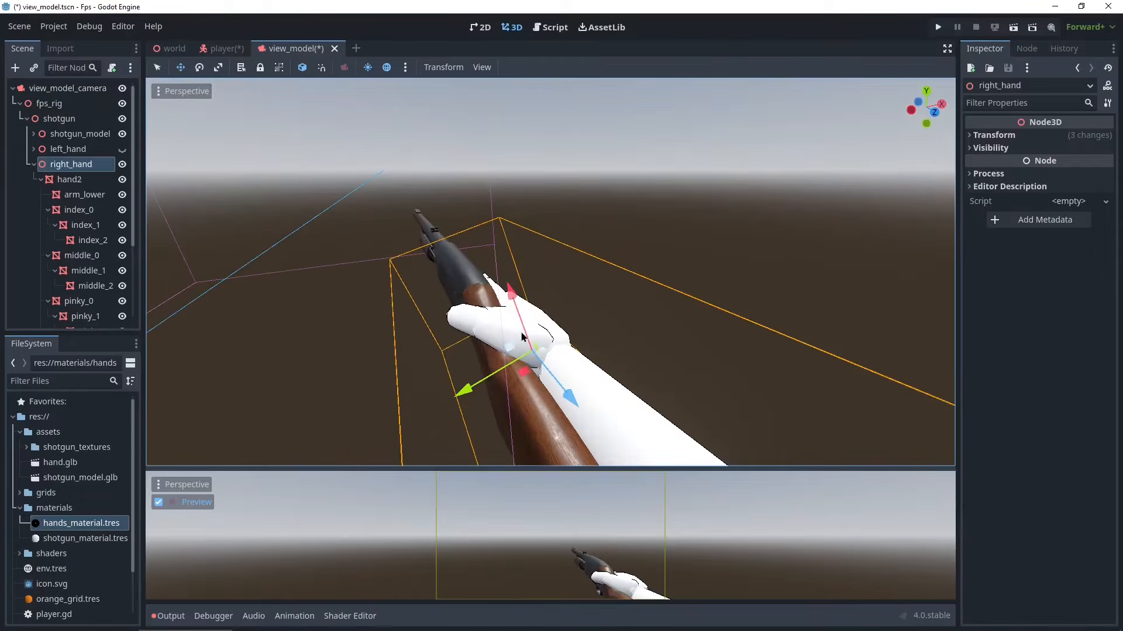
- Select thumb_0 and rotate it so the thumb wraps around the shotgun's grip
scroll(80, 252, down, 4)
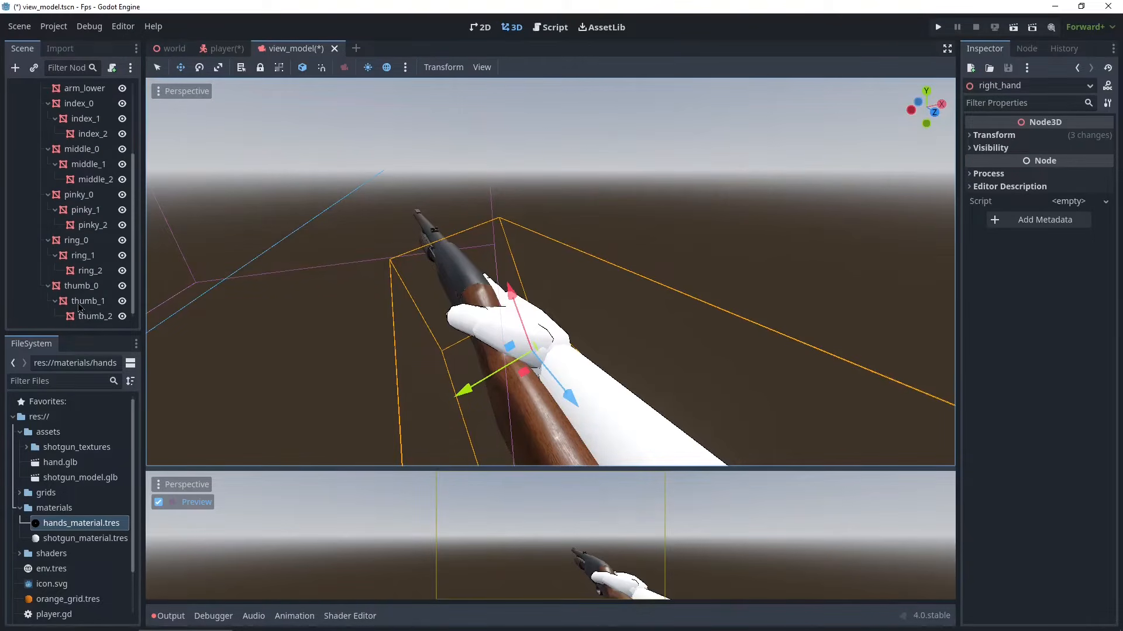
click(82, 286)
middle_drag(479, 351, 462, 330)
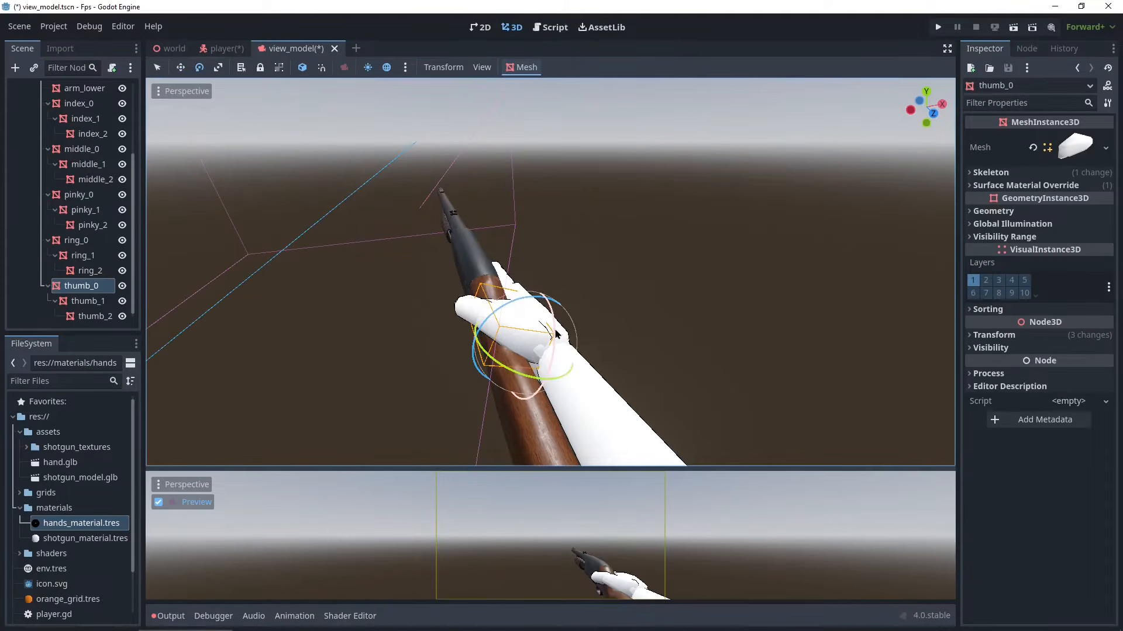
drag(550, 333, 553, 326)
middle_drag(503, 327, 630, 329)
drag(570, 360, 558, 371)
middle_drag(558, 370, 358, 272)
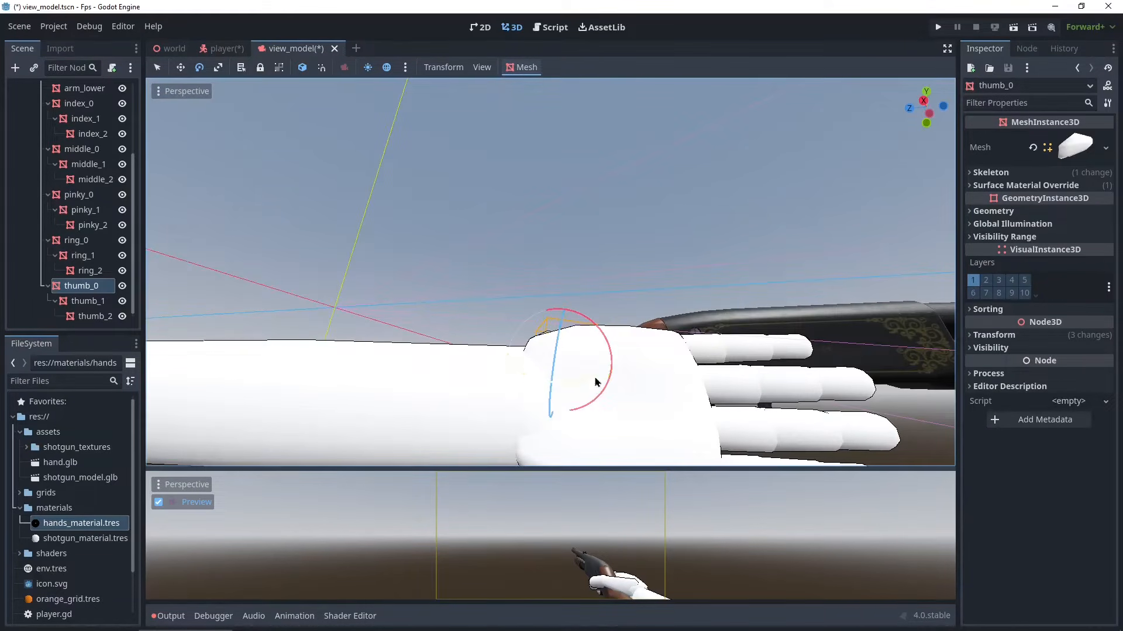
middle_drag(595, 382, 606, 370)
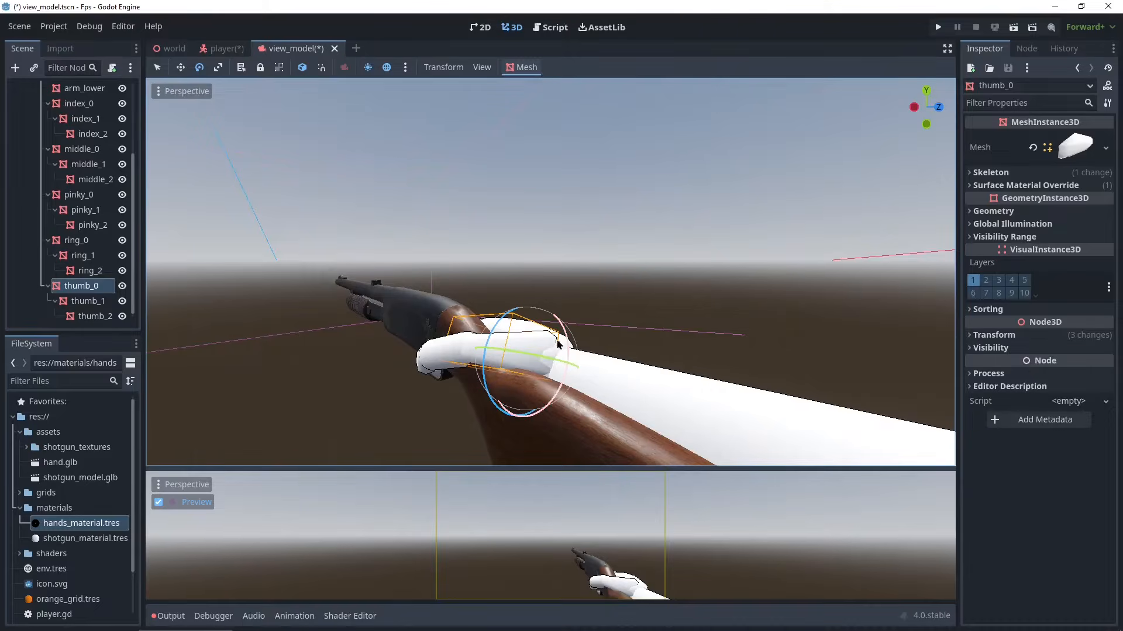
- Switch the gizmo to local space and refine thumb_0's rotation, undoing an accidental move of the thumb
click(302, 67)
middle_drag(451, 204, 12, 294)
middle_drag(552, 282, 641, 272)
drag(531, 271, 515, 305)
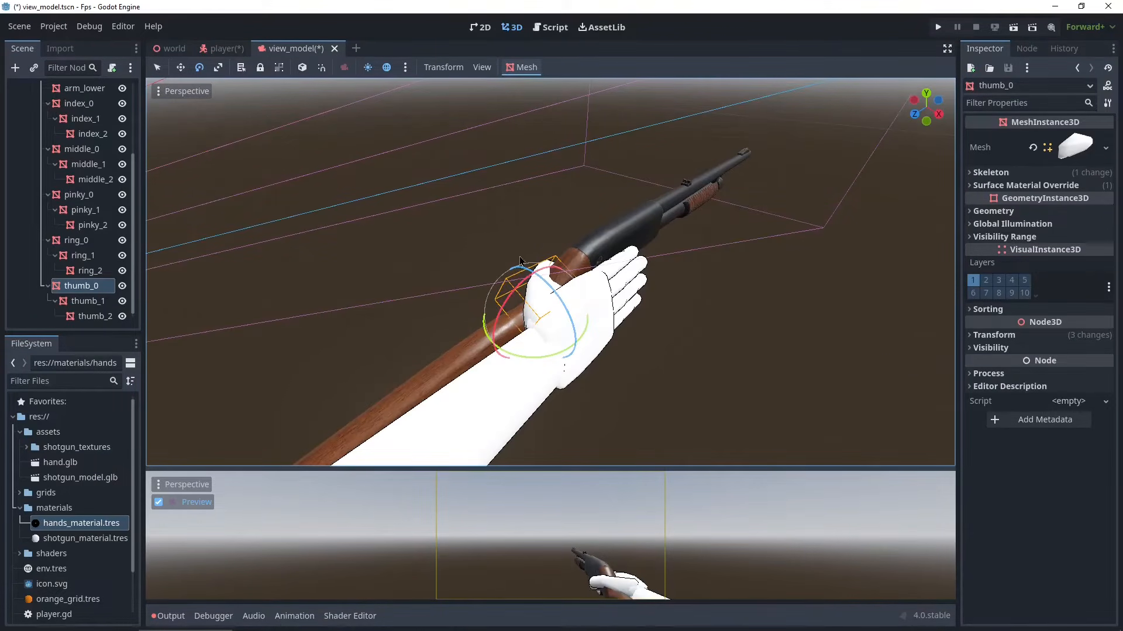
middle_drag(444, 193, 675, 448)
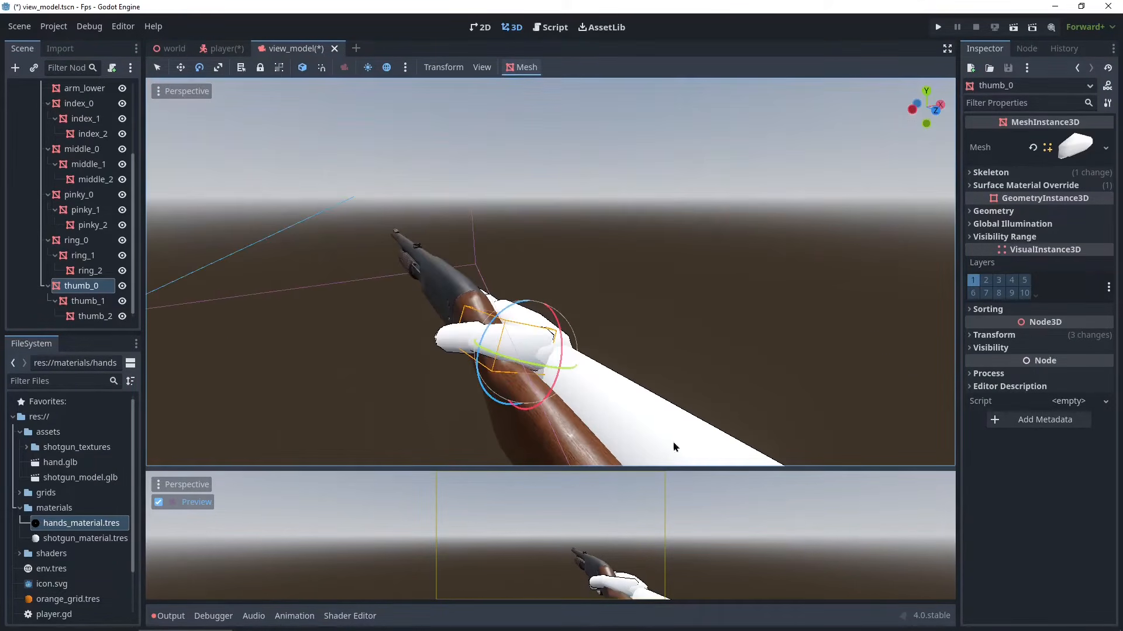
middle_drag(481, 343, 304, 384)
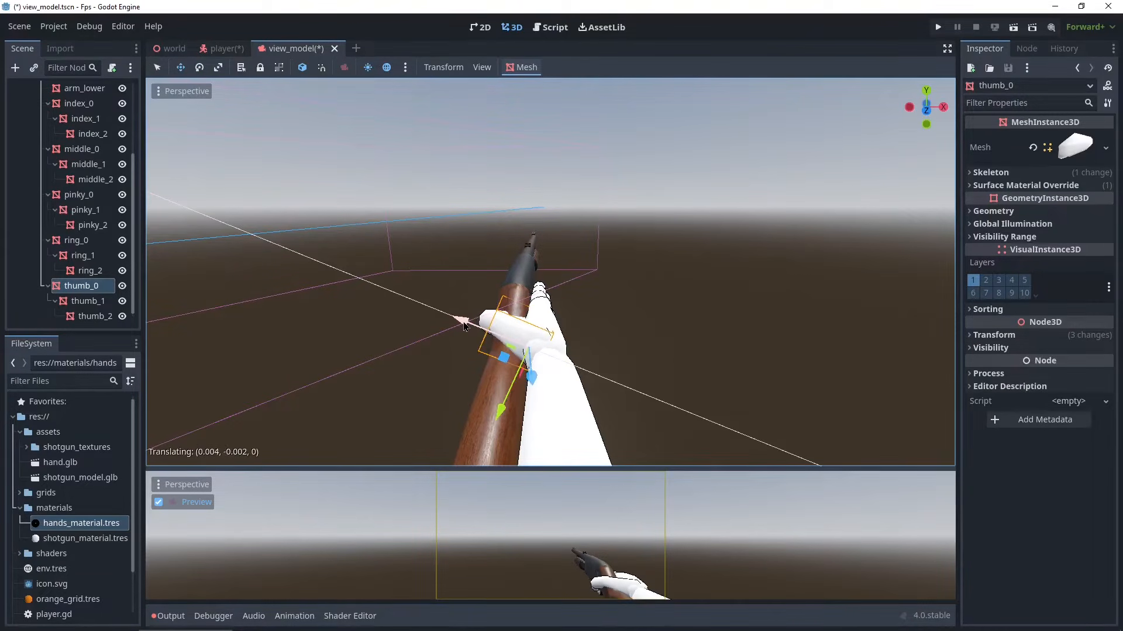
drag(501, 405, 499, 412)
middle_drag(499, 411, 440, 368)
key(ctrl+z)
drag(450, 320, 457, 322)
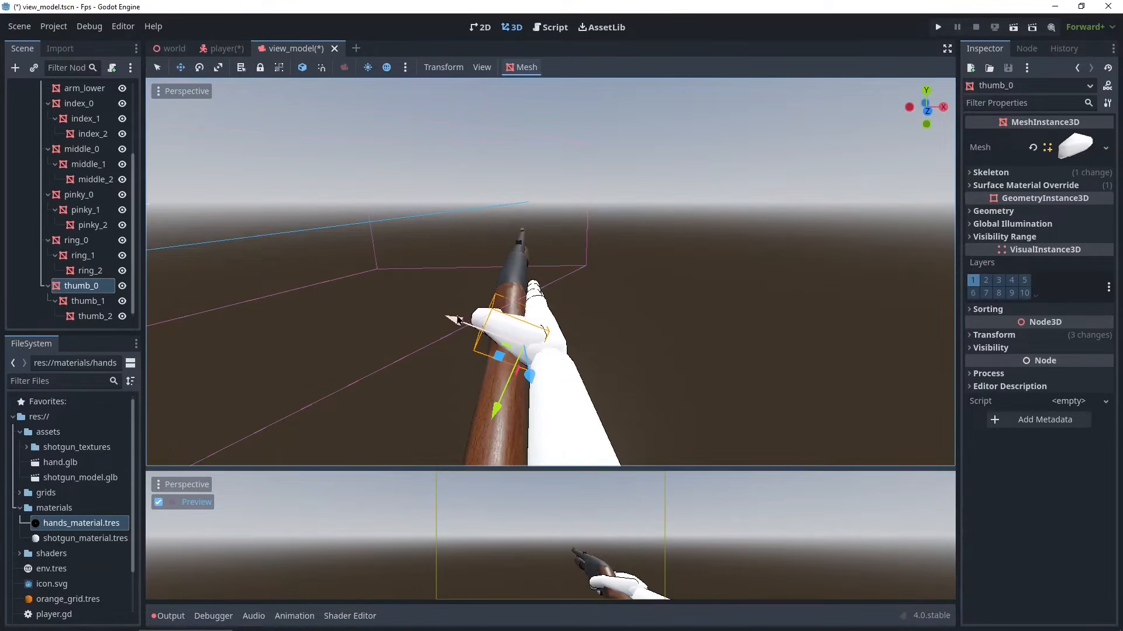
- Select right_hand and move it slightly upward so the hand sits properly on the grip
middle_drag(458, 320, 181, 265)
scroll(98, 256, up, 3)
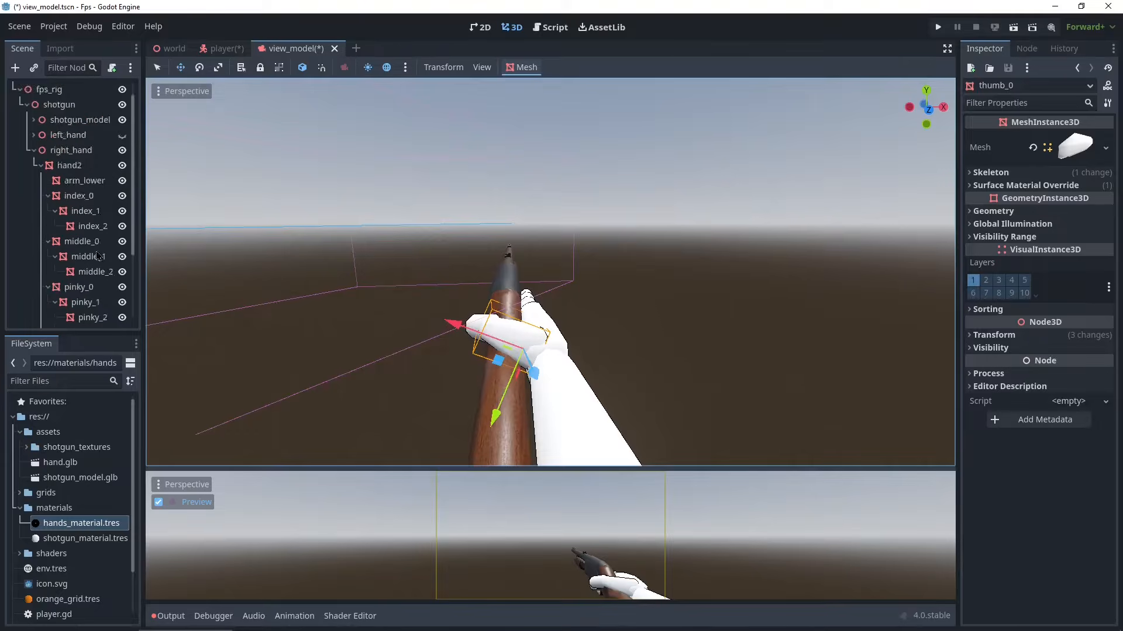
scroll(98, 257, up, 1)
click(69, 178)
click(70, 164)
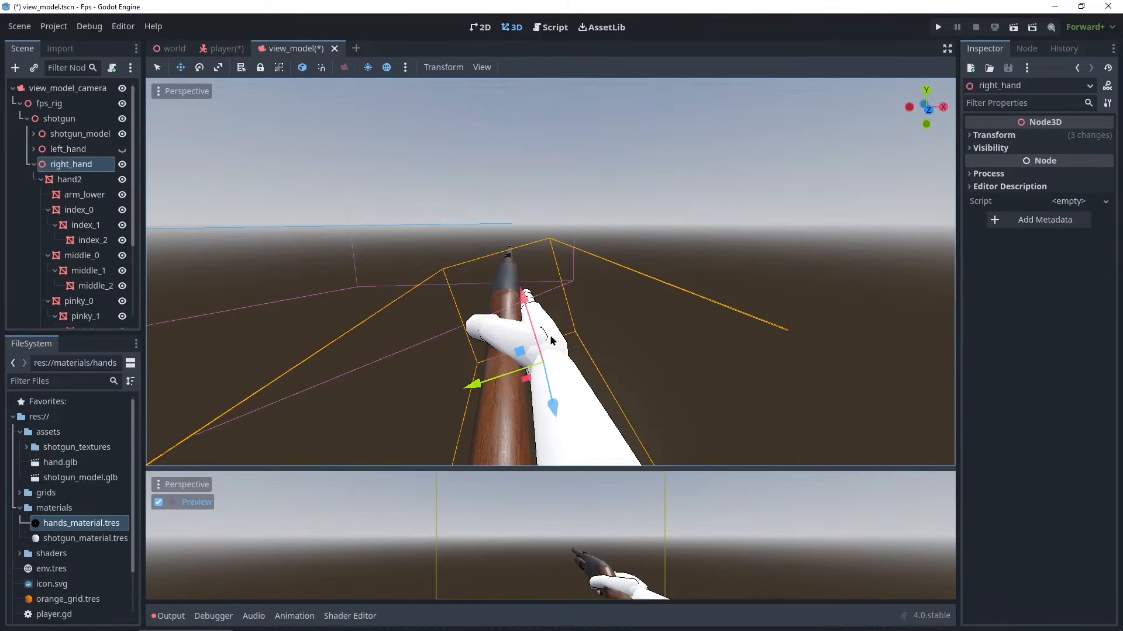
drag(549, 335, 525, 295)
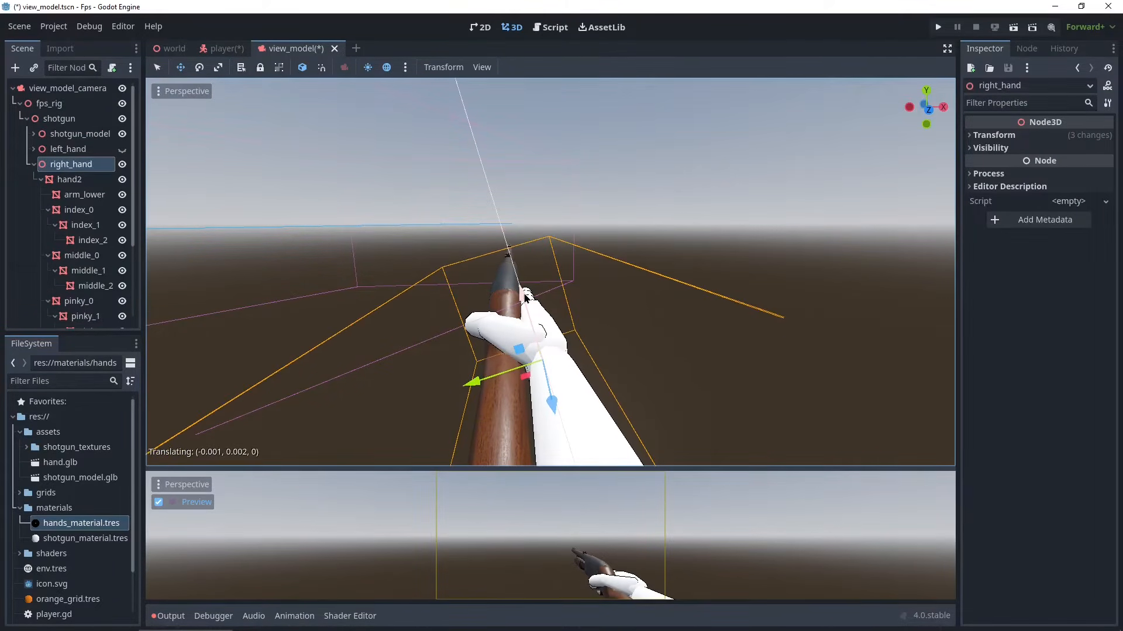
middle_drag(595, 318, 333, 331)
scroll(699, 308, up, 2)
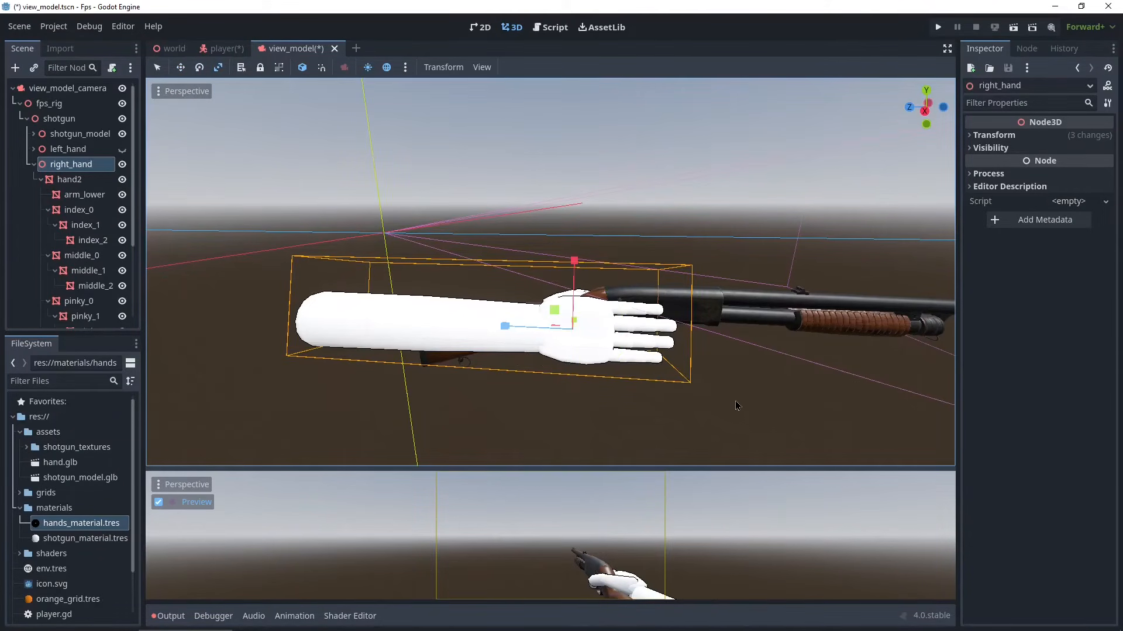
drag(735, 402, 715, 398)
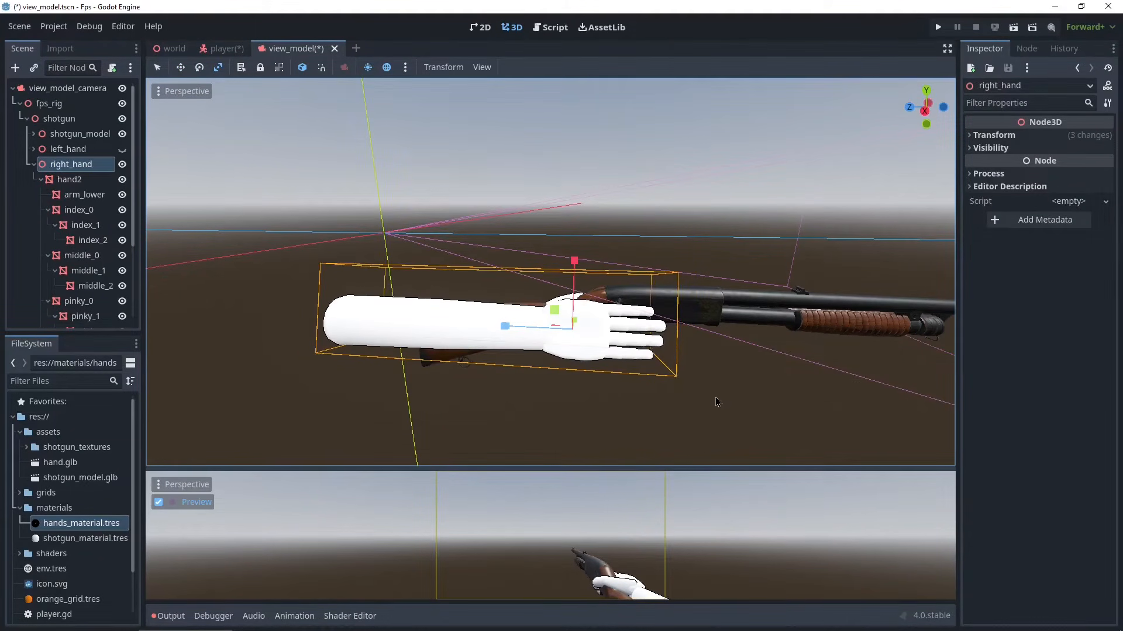
key(w)
drag(574, 265, 573, 269)
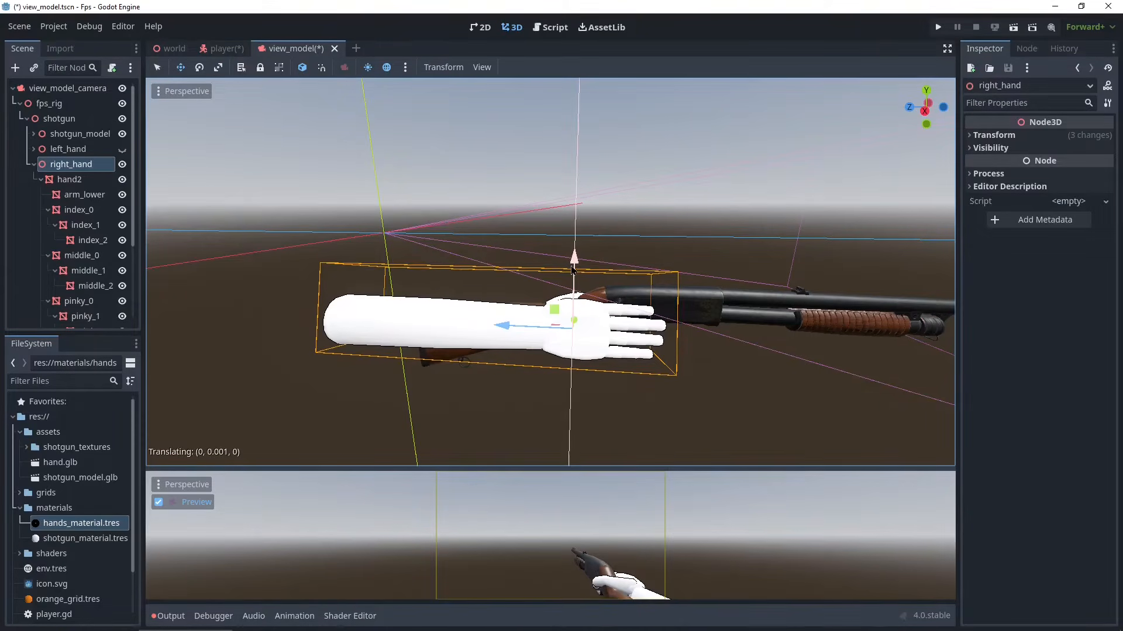
middle_drag(572, 270, 622, 357)
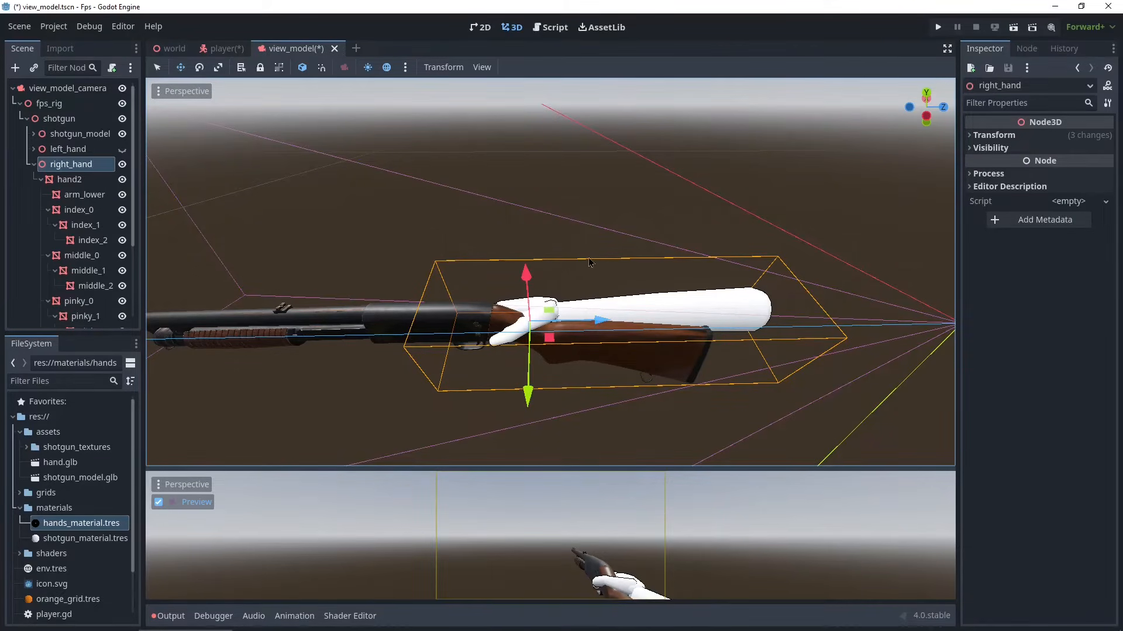
- Select index_0 through index_2 and try rotating them 58.1° about X, then undo the rotation
middle_drag(606, 292, 315, 329)
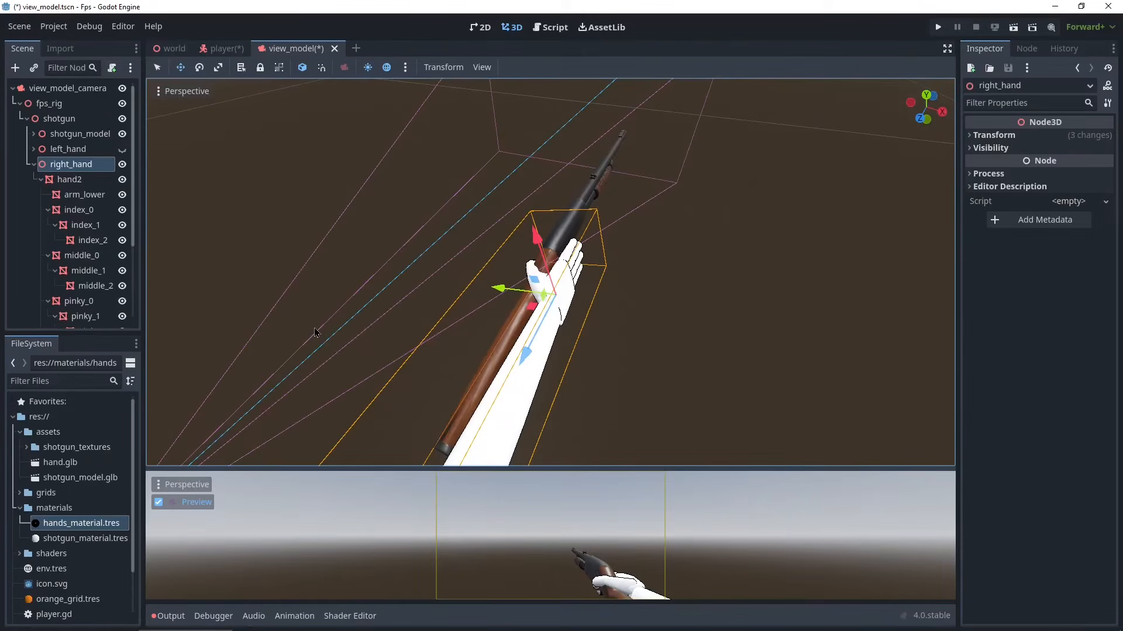
scroll(446, 321, up, 2)
middle_drag(462, 335, 501, 239)
scroll(643, 257, up, 1)
scroll(501, 239, down, 3)
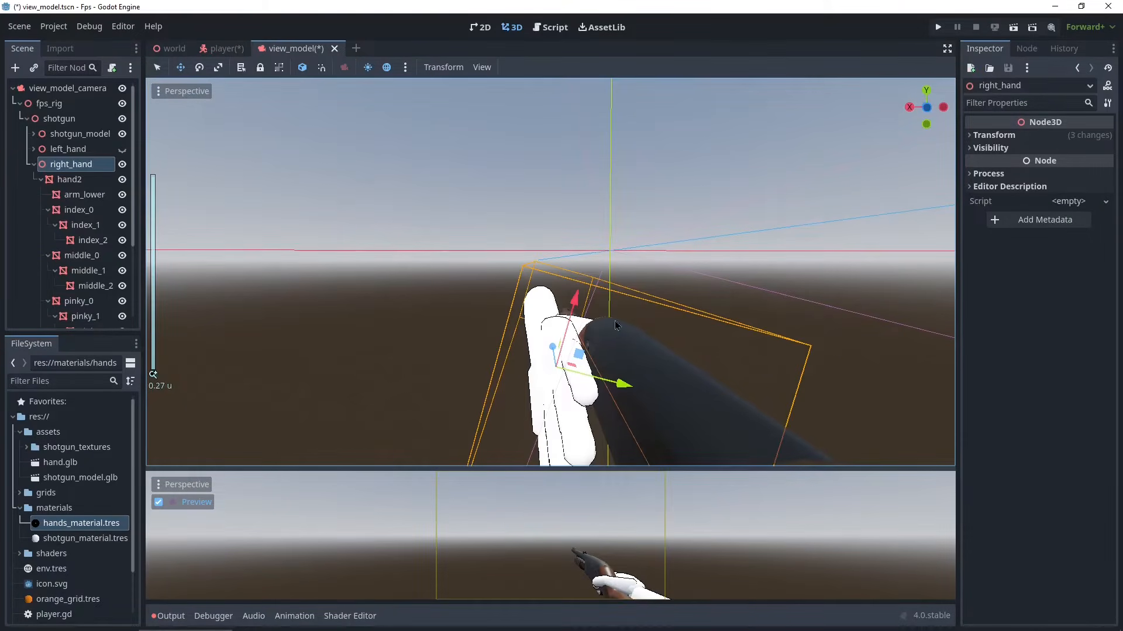
middle_drag(616, 325, 737, 364)
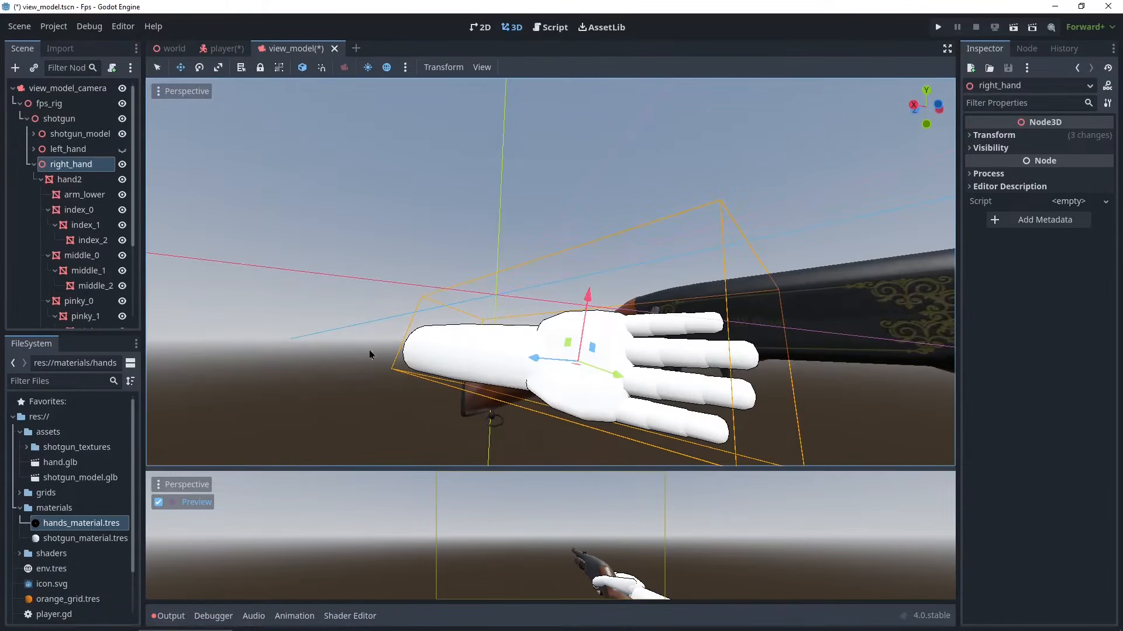
click(76, 212)
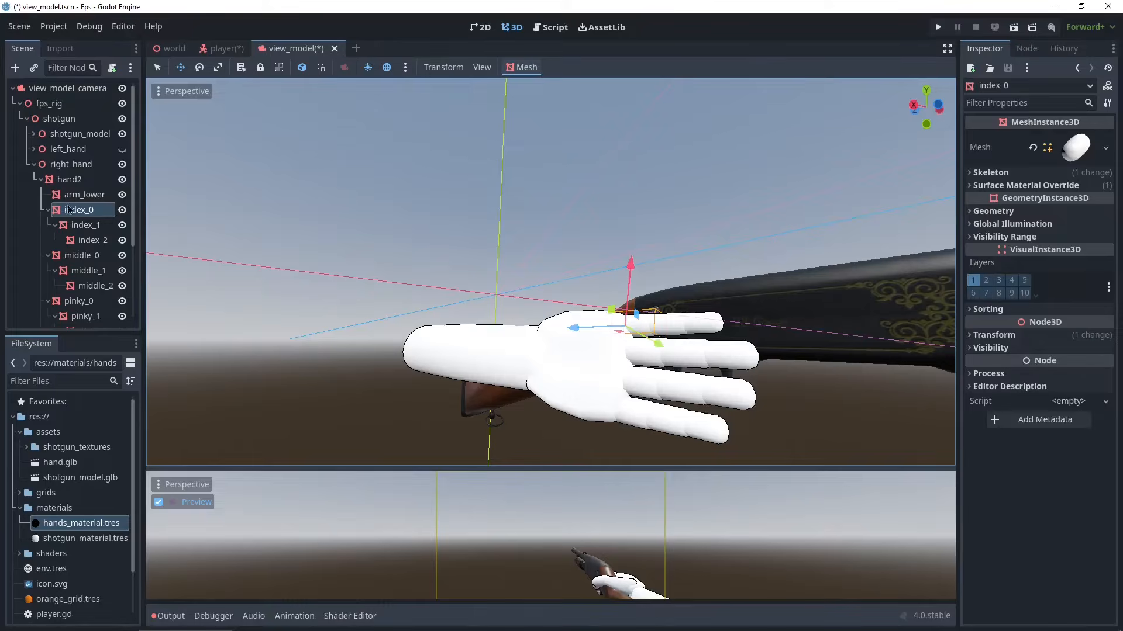
shift+click(90, 245)
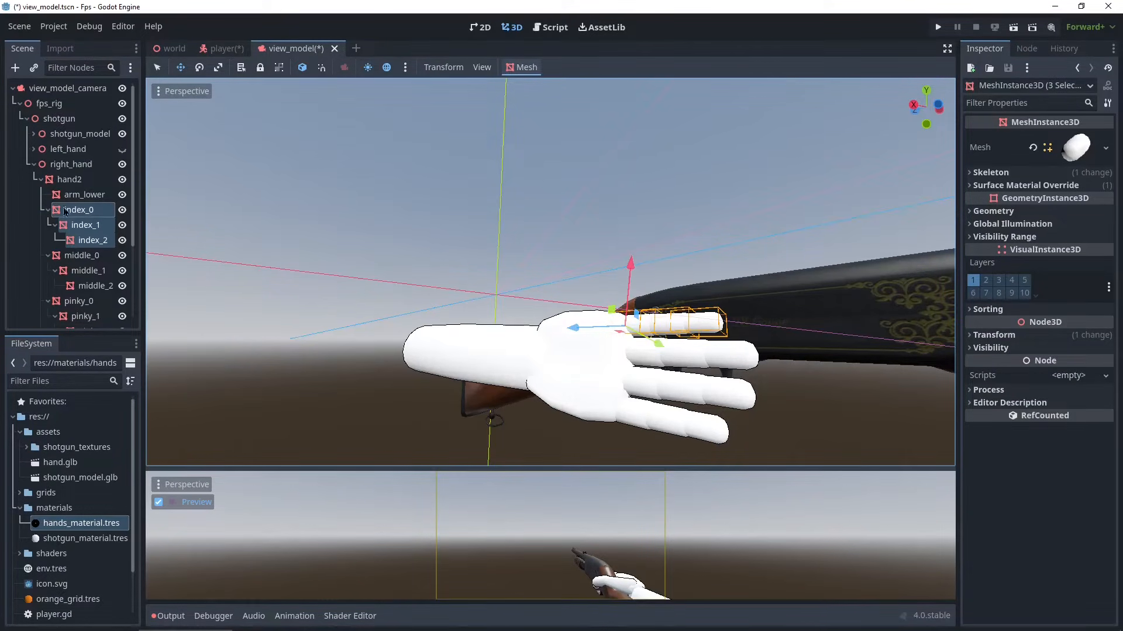
middle_drag(481, 317, 498, 390)
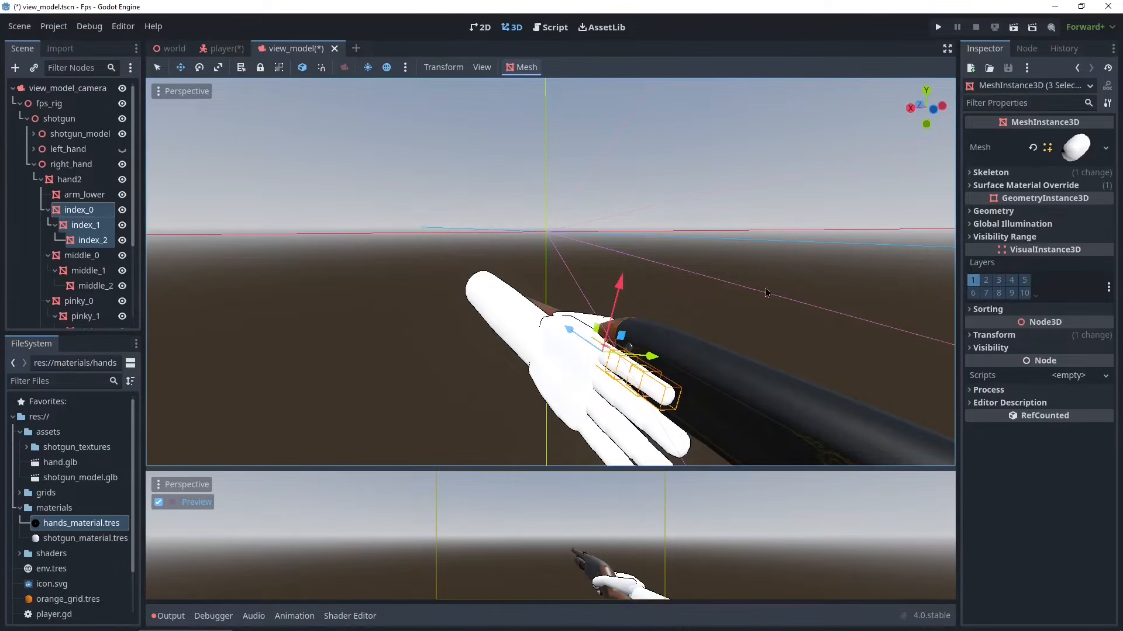
click(995, 336)
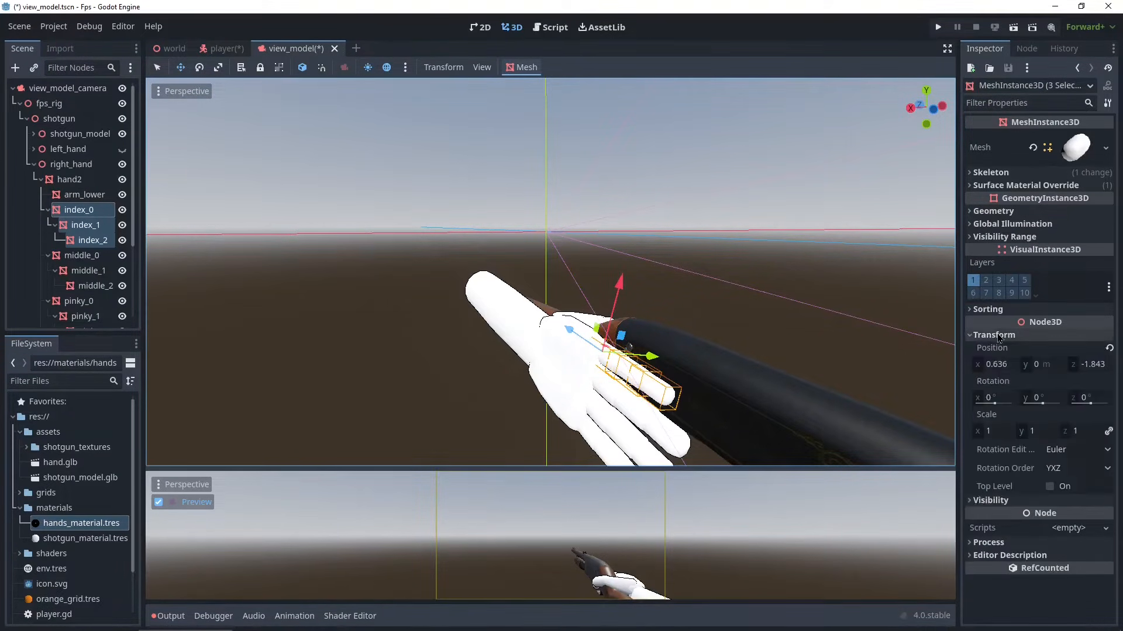
scroll(754, 374, down, 5)
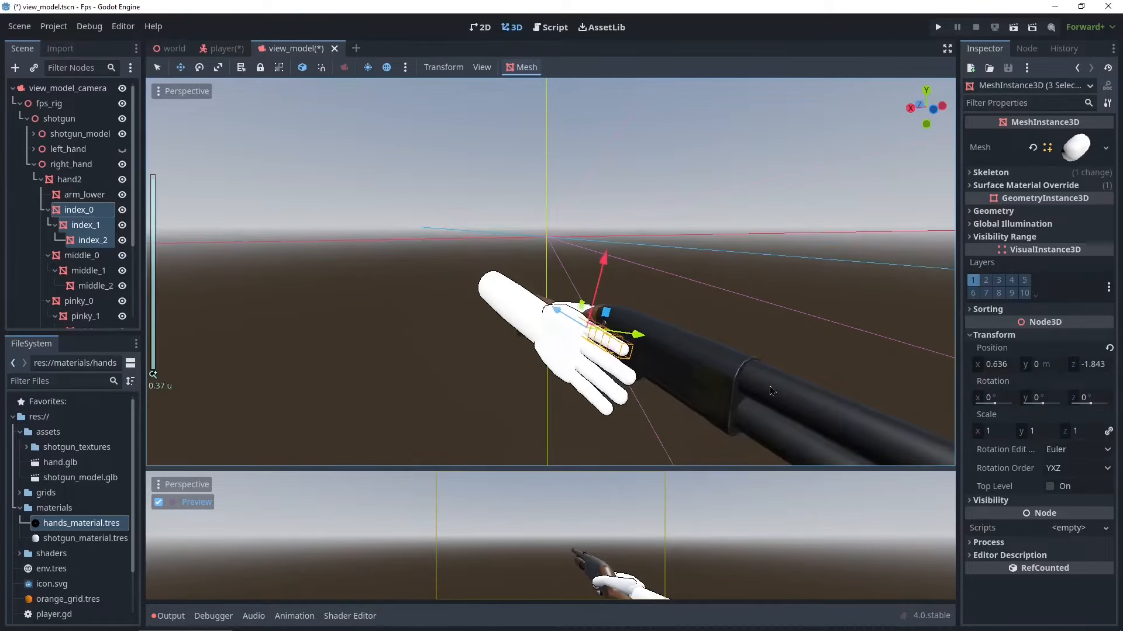
middle_drag(751, 376, 732, 408)
scroll(688, 356, up, 5)
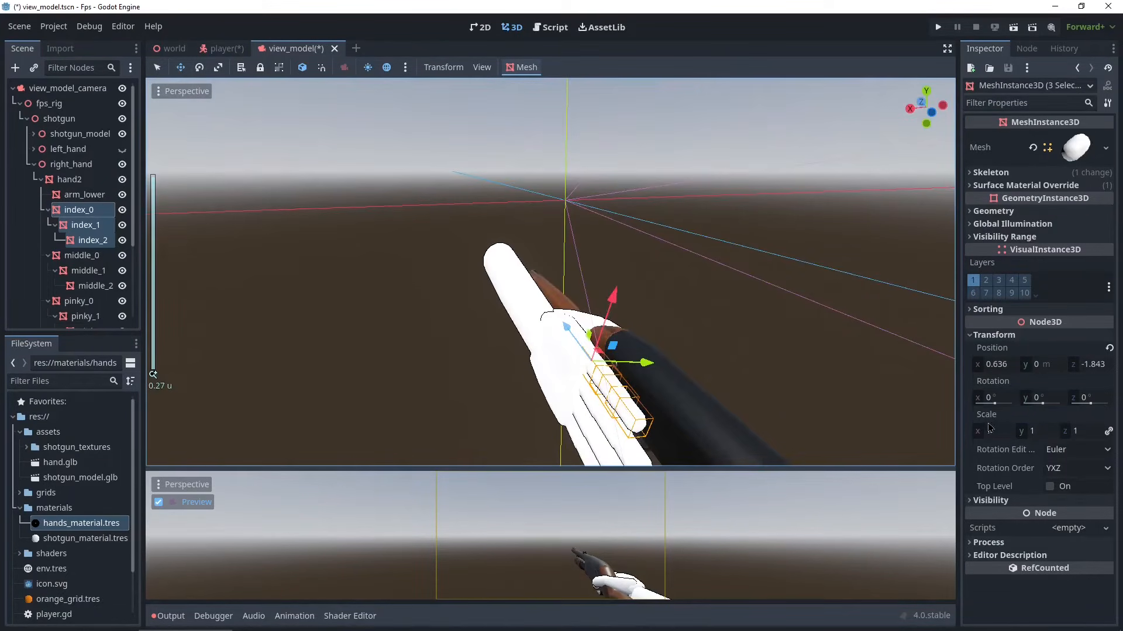
drag(994, 404, 998, 437)
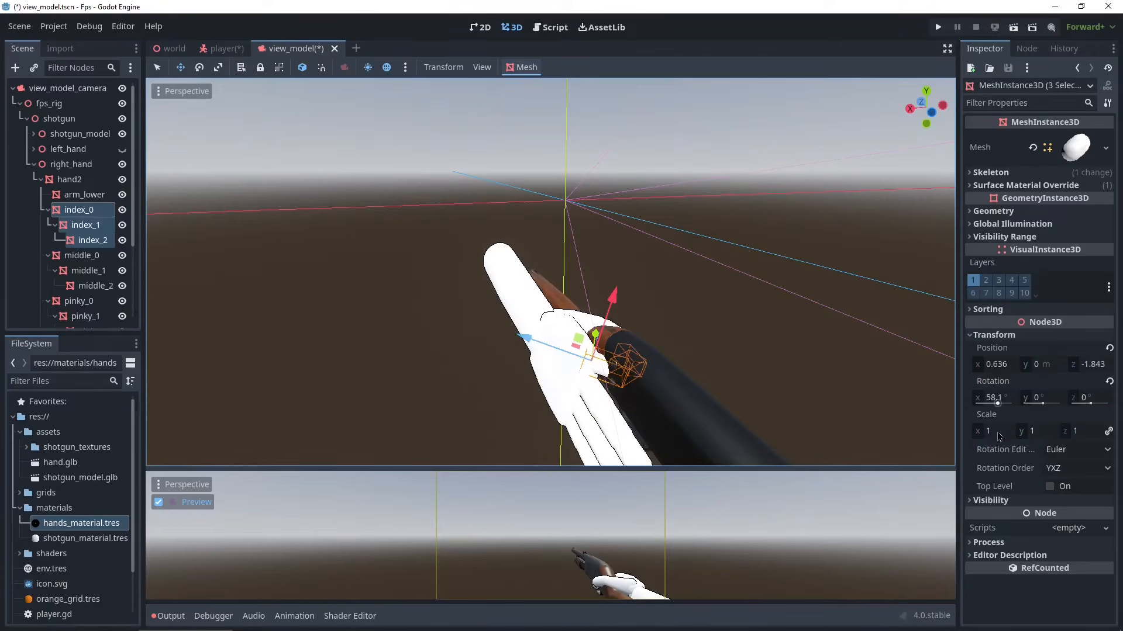
middle_drag(706, 337, 782, 321)
key(ctrl+z)
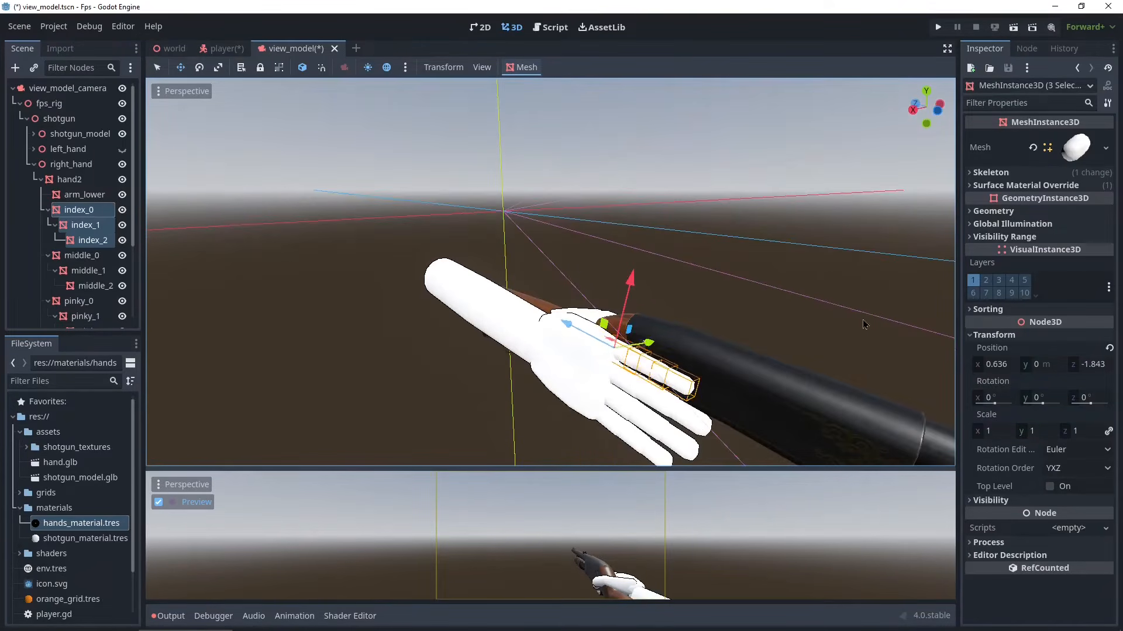
- Select all the finger segments from index_0 to pinky_2 and hide them in the viewport
middle_drag(865, 324, 656, 308)
scroll(656, 308, down, 6)
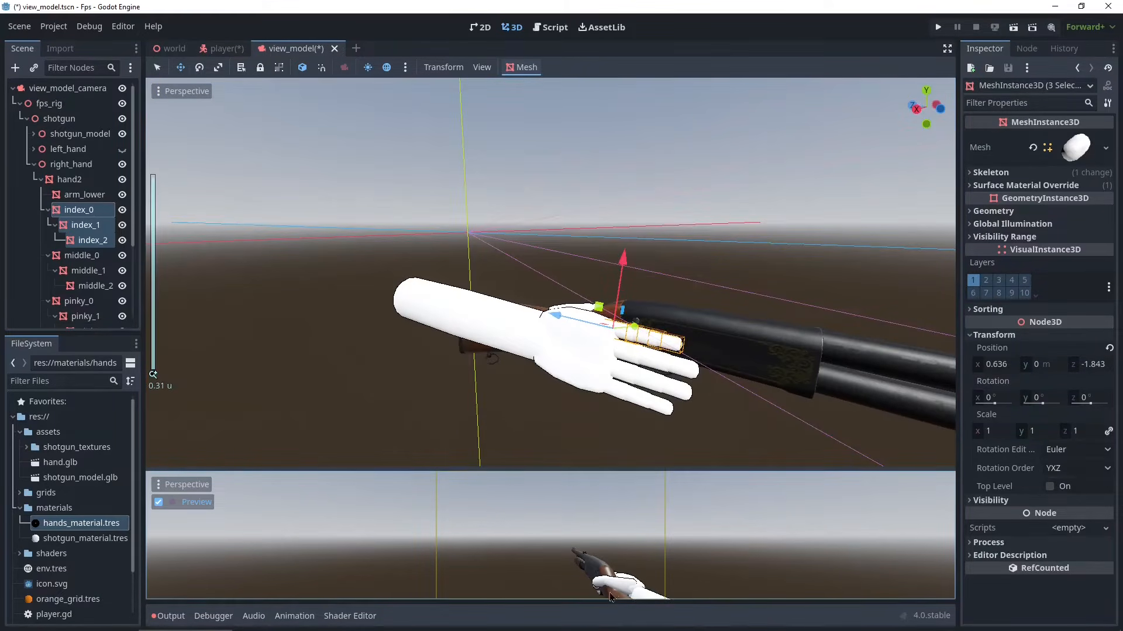
drag(603, 471, 614, 158)
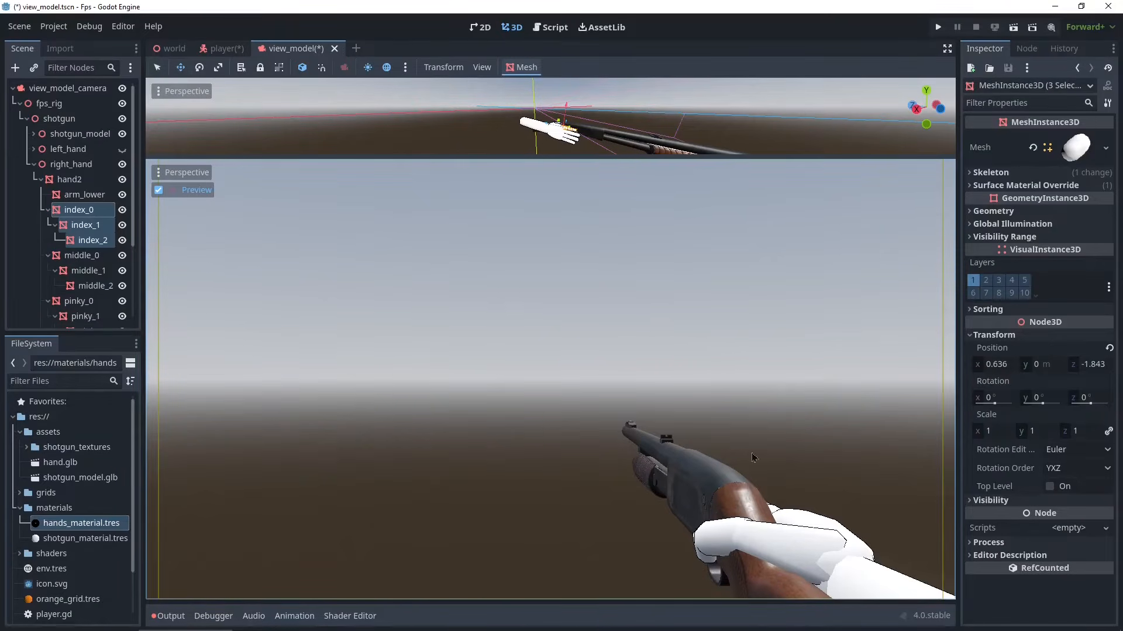
drag(564, 157, 583, 374)
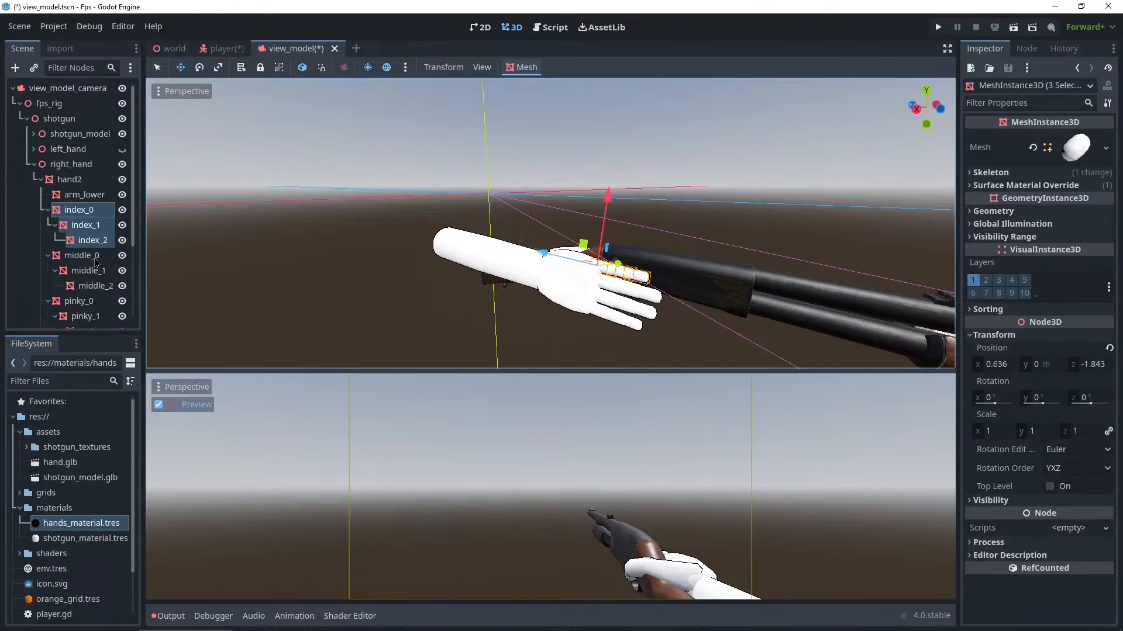
scroll(97, 263, down, 5)
click(82, 240)
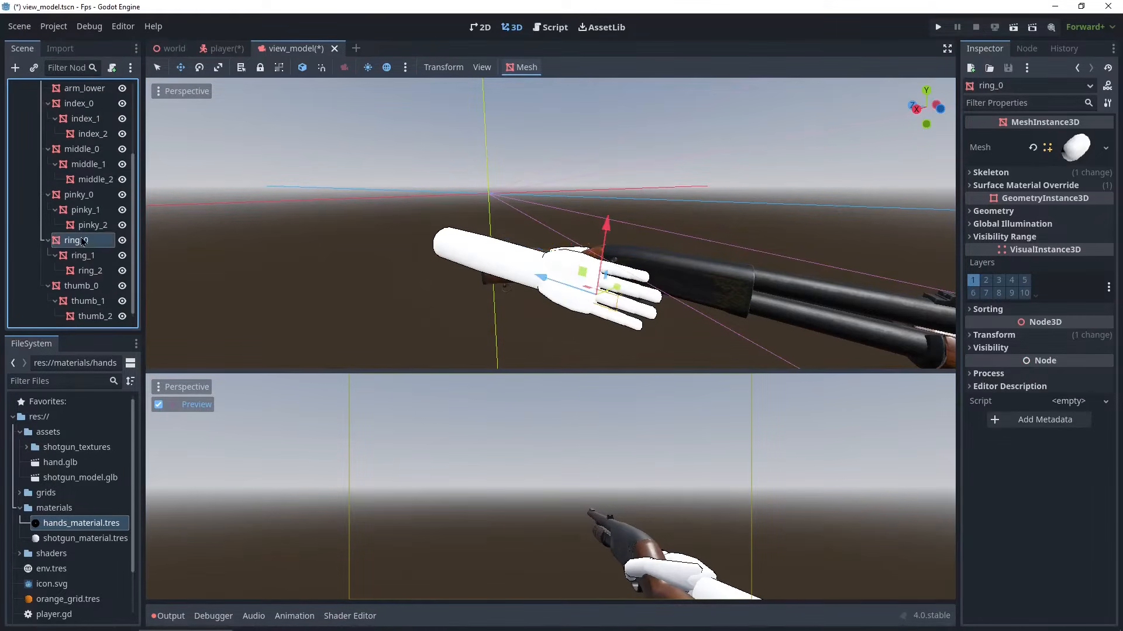
scroll(88, 241, up, 4)
shift+click(83, 201)
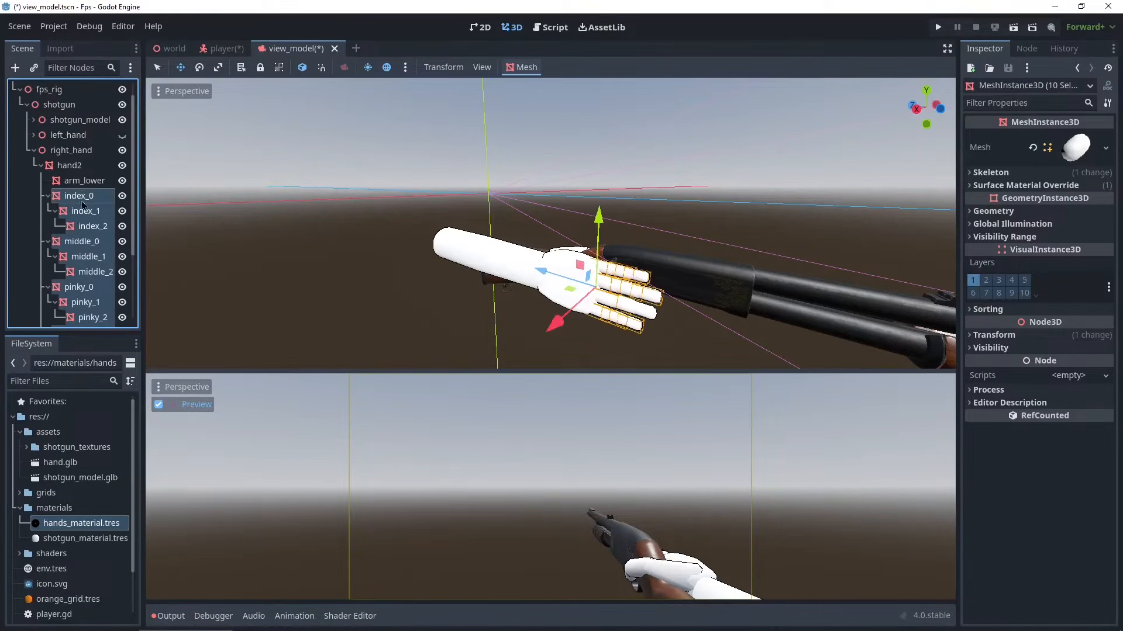
click(122, 196)
middle_drag(444, 246, 298, 273)
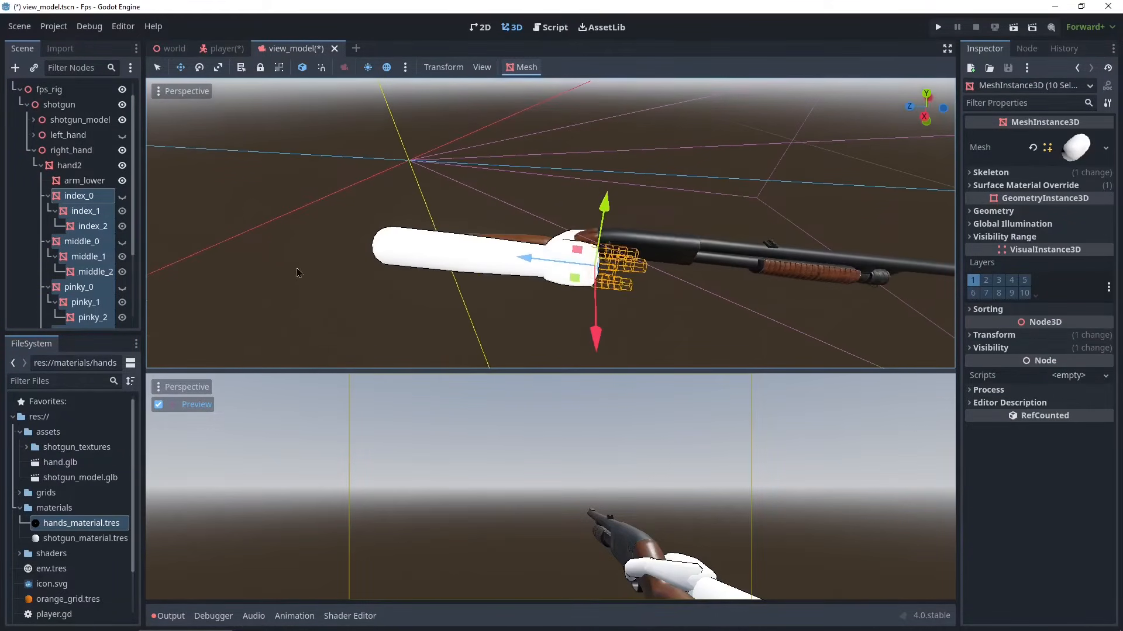
- Select right_hand and move it slightly forward along the shotgun's stock
click(71, 151)
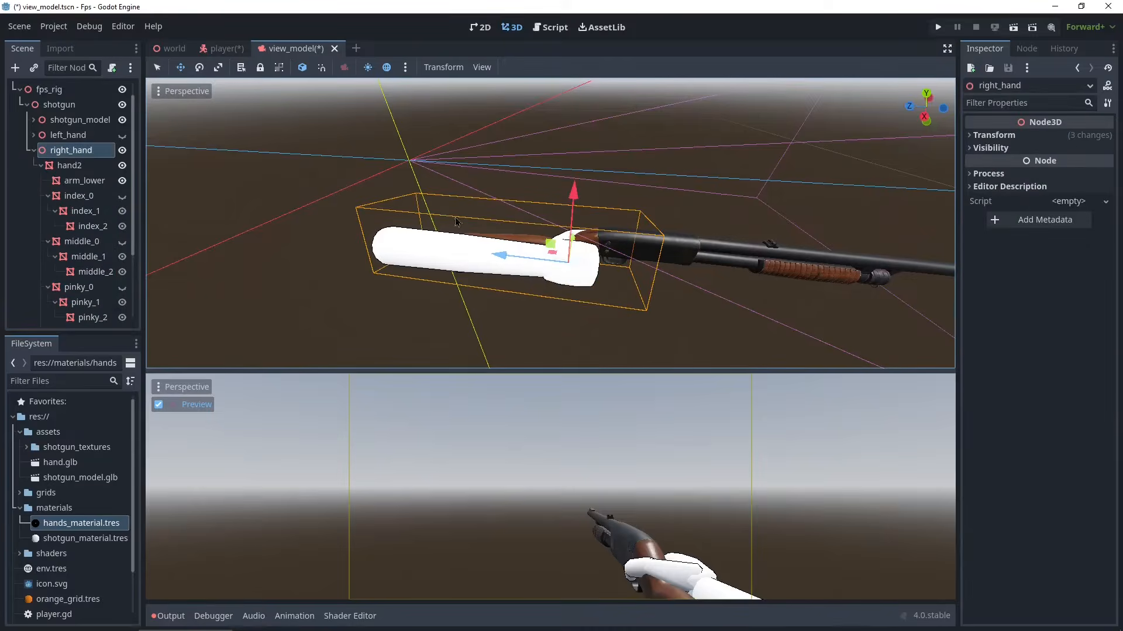
middle_drag(514, 263, 538, 286)
drag(479, 301, 481, 299)
middle_drag(485, 295, 559, 260)
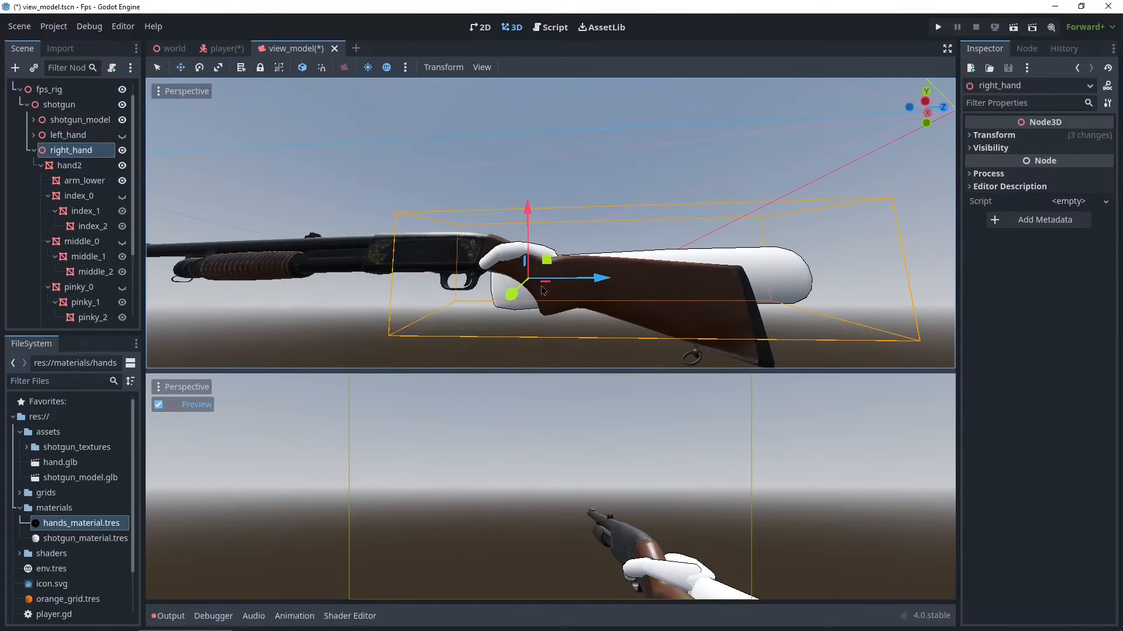
drag(559, 260, 560, 265)
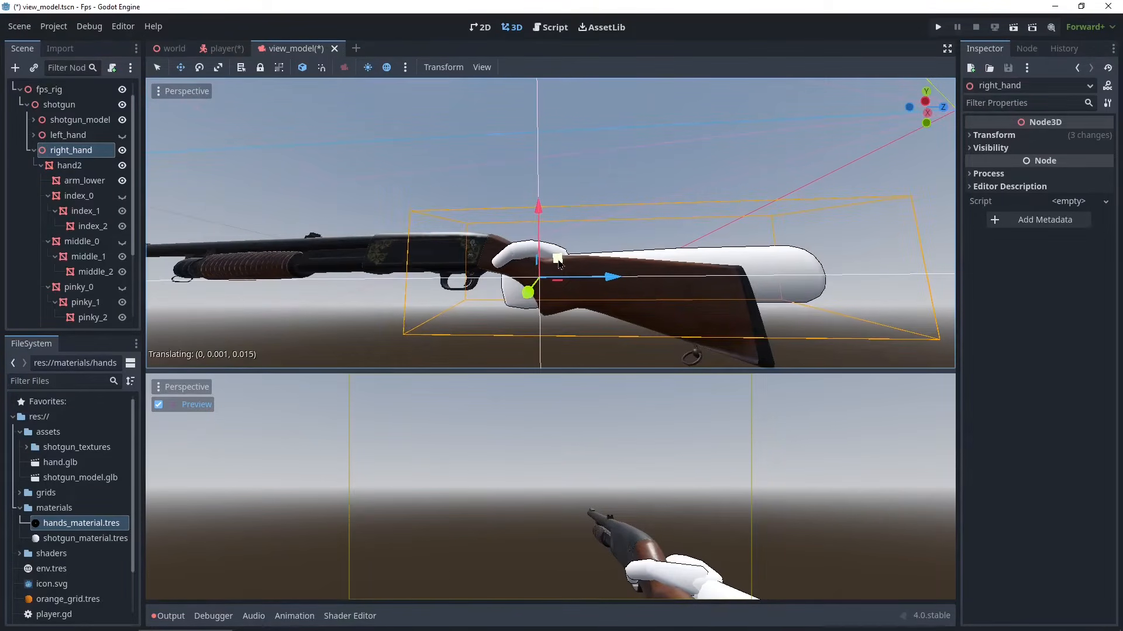
- Nudge right_hand's position so it sits along the shotgun's stock
middle_drag(599, 244, 550, 286)
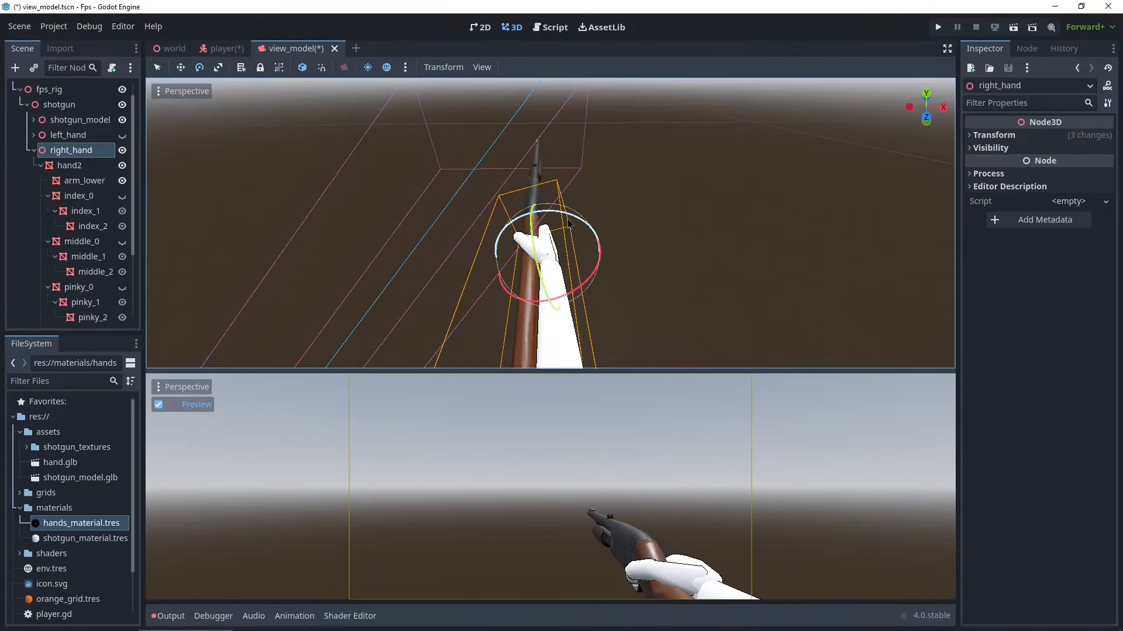
drag(571, 222, 571, 223)
key(w)
middle_drag(561, 281, 554, 206)
drag(531, 210, 531, 212)
middle_drag(531, 213, 533, 245)
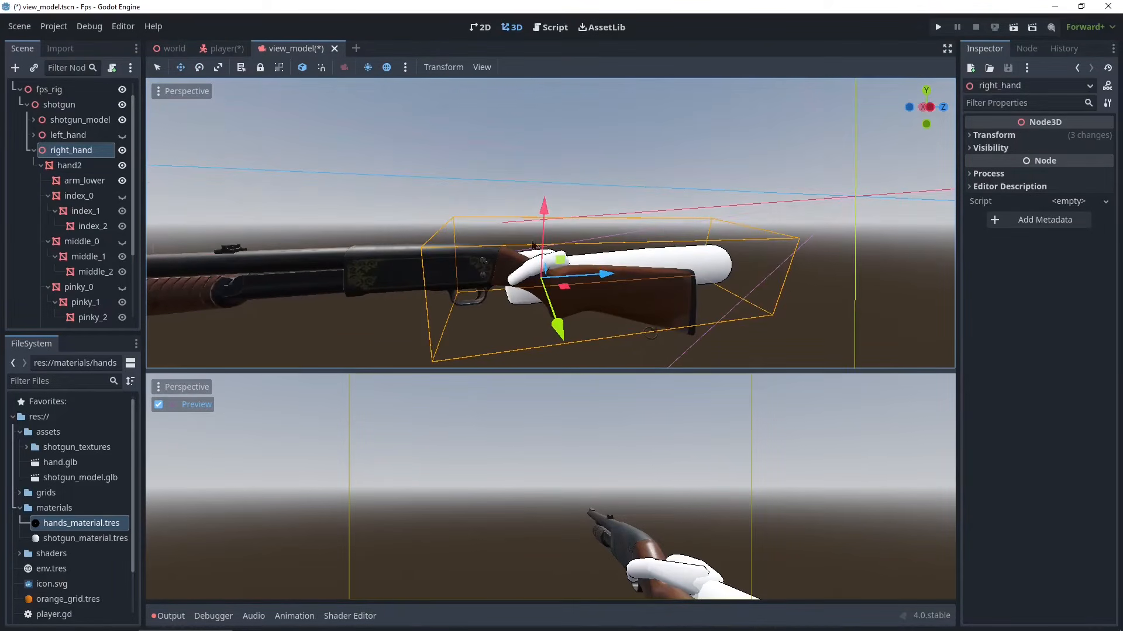
scroll(490, 283, down, 3)
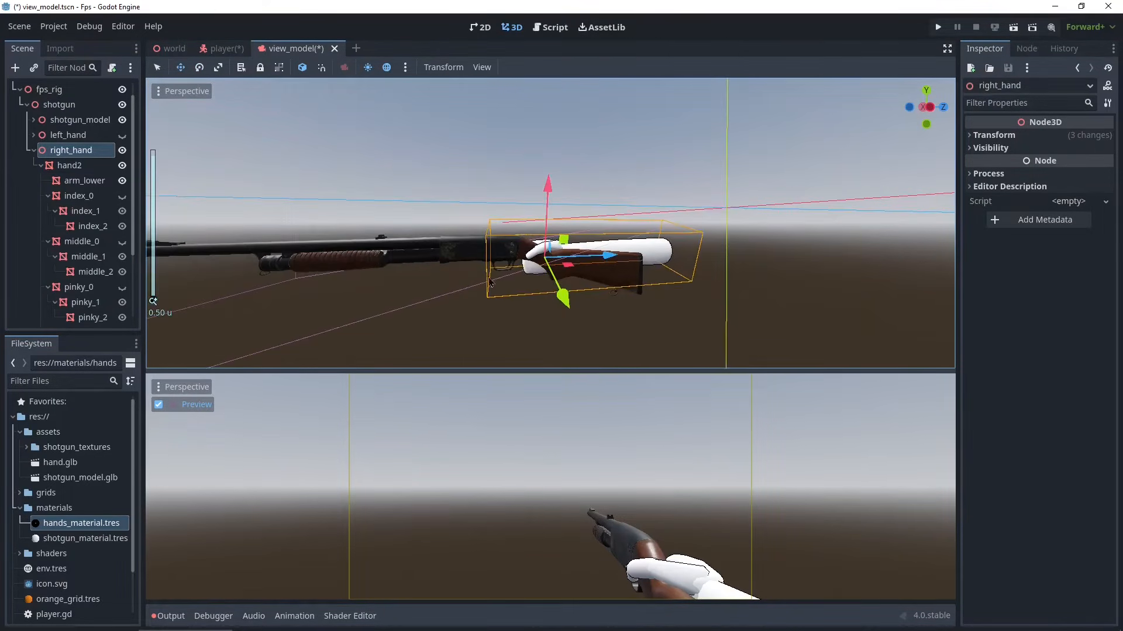
- Unhide left_hand, then move and rotate it beneath the shotgun's forend
click(122, 135)
middle_drag(253, 174, 468, 285)
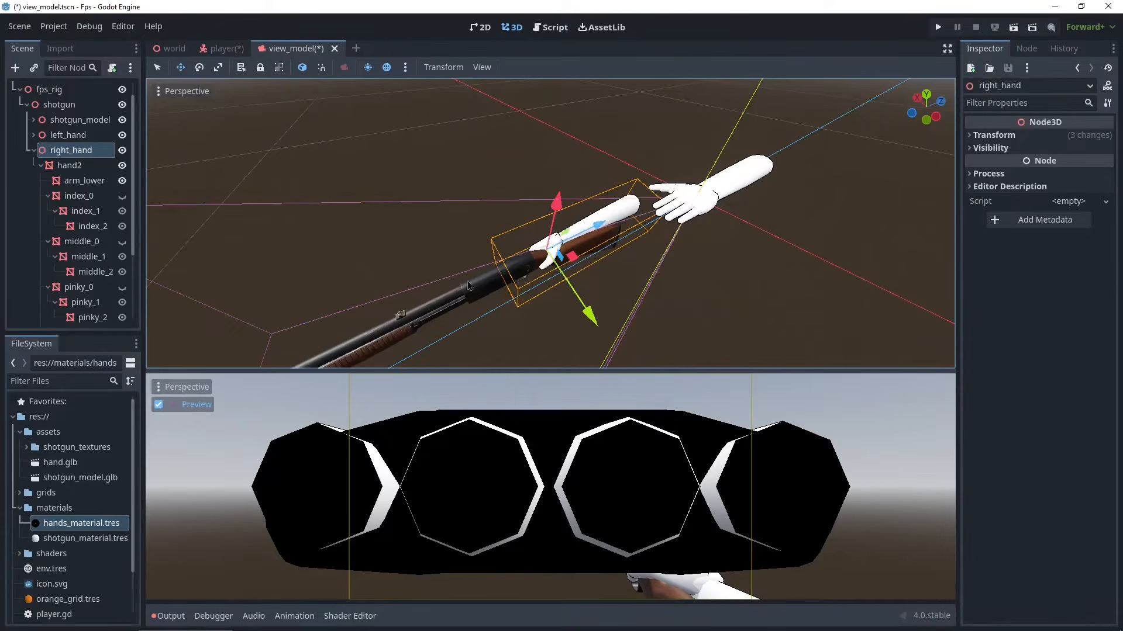
click(74, 137)
middle_drag(544, 184, 942, 179)
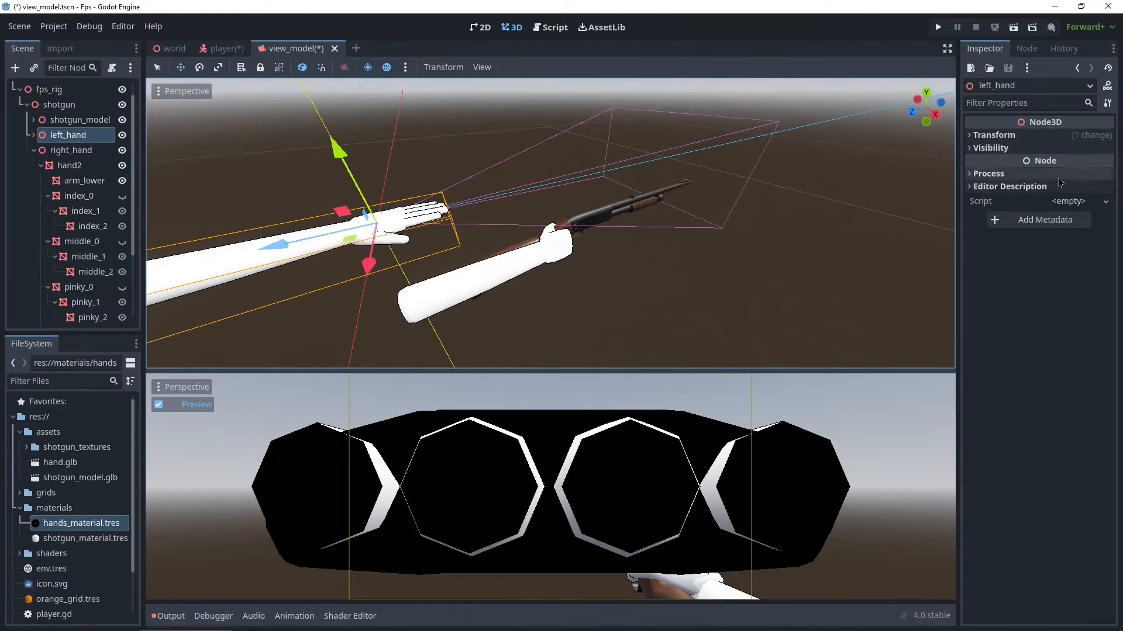
scroll(342, 262, down, 3)
middle_drag(351, 266, 784, 244)
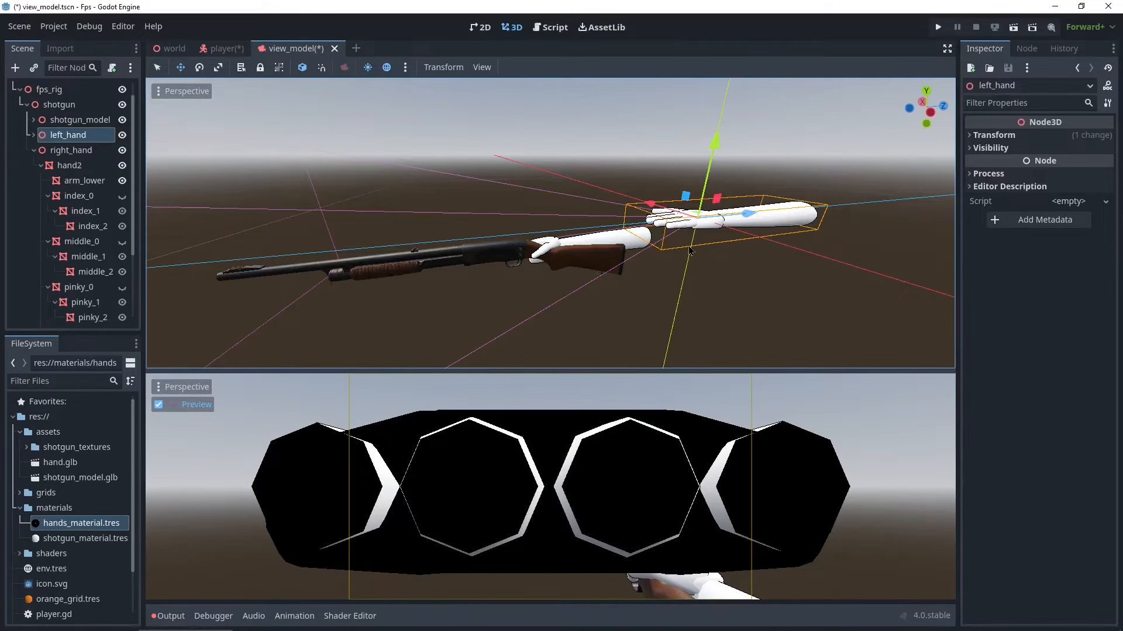
scroll(690, 250, down, 3)
middle_drag(690, 250, 725, 241)
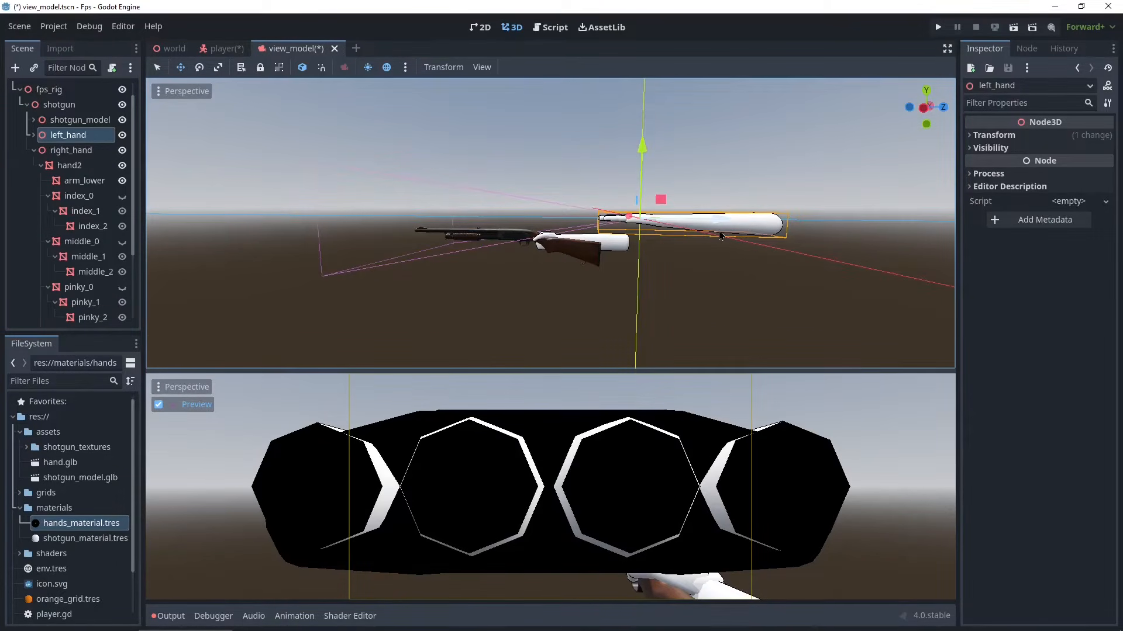
drag(661, 199, 540, 239)
middle_drag(541, 240, 433, 258)
scroll(509, 311, up, 3)
key(e)
drag(467, 239, 529, 240)
key(w)
middle_drag(529, 240, 637, 257)
scroll(584, 263, up, 10)
middle_drag(468, 345, 374, 351)
drag(448, 181, 483, 219)
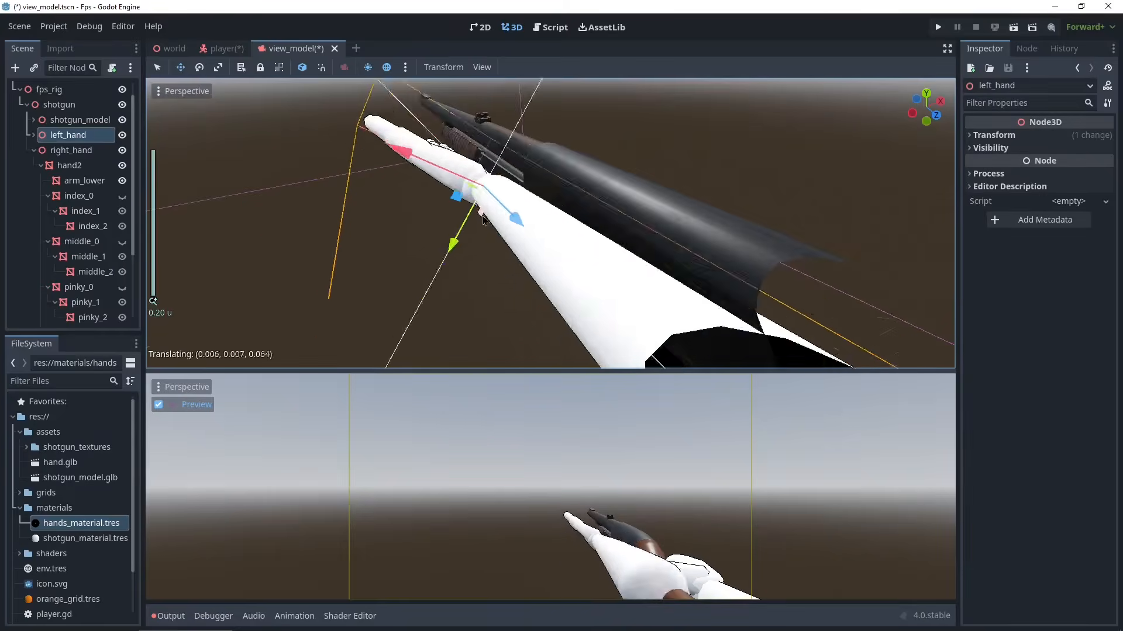
scroll(483, 220, down, 8)
middle_drag(483, 219, 631, 246)
- Expand left_hand's hierarchy and rotate its thumb_2 segment
click(33, 135)
scroll(82, 240, down, 4)
click(82, 240)
key(e)
drag(598, 206, 590, 234)
click(88, 256)
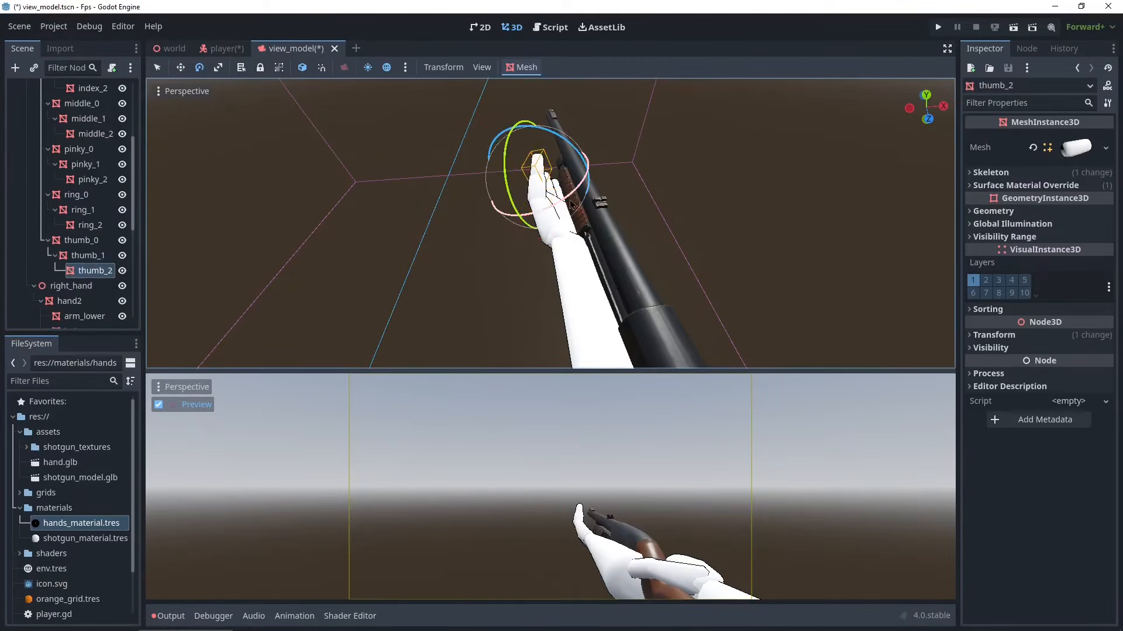
middle_drag(571, 205, 527, 158)
- Select left_hand and rotate and move it so the open palm cups the forend
scroll(81, 234, up, 5)
click(68, 149)
key(w)
drag(530, 242, 608, 234)
key(e)
middle_drag(608, 234, 545, 256)
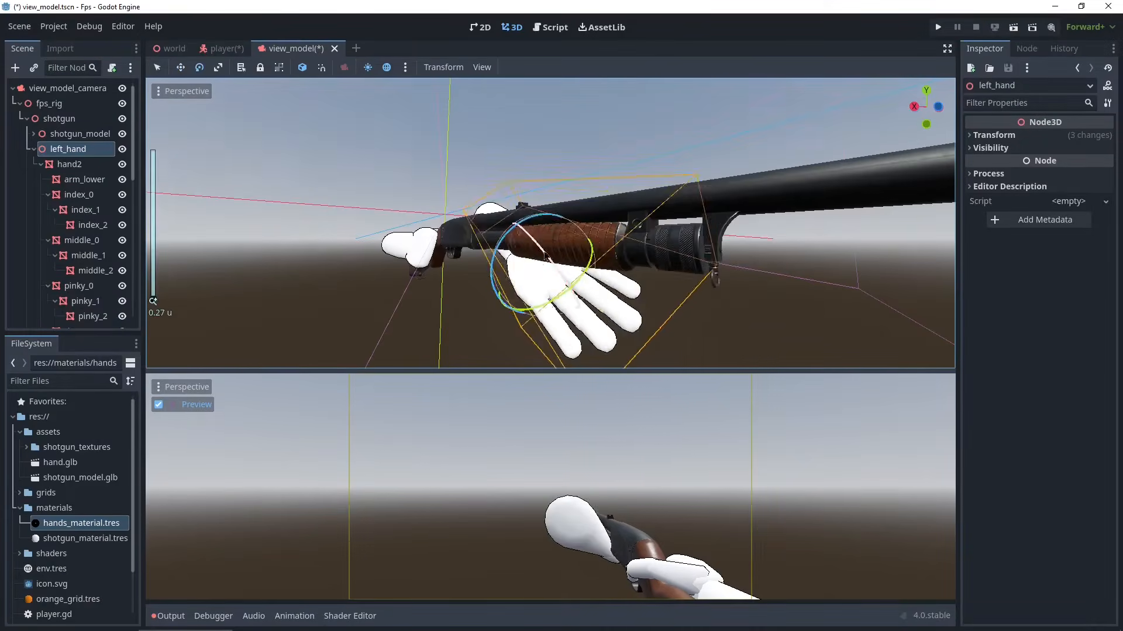
drag(545, 256, 561, 280)
middle_drag(562, 281, 527, 275)
key(w)
drag(550, 257, 522, 281)
middle_drag(522, 282, 615, 258)
- Rotate and reposition the left hand's arm_lower and hand2 under the forend
click(84, 180)
key(e)
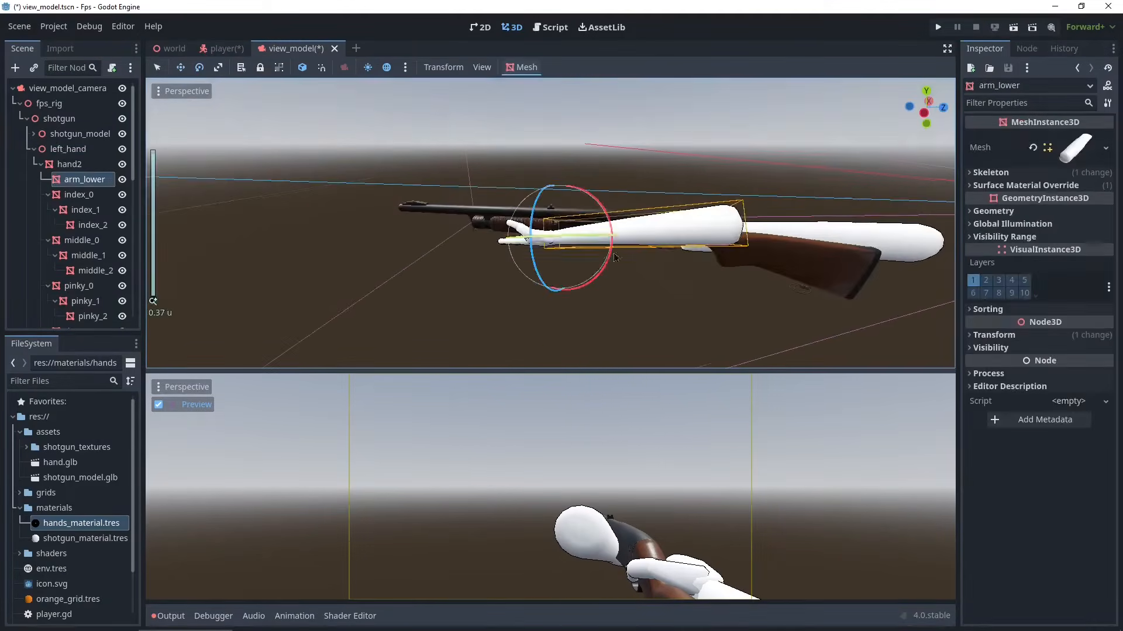
drag(611, 257, 585, 284)
middle_drag(585, 285, 503, 264)
scroll(526, 263, up, 7)
drag(605, 257, 626, 234)
middle_drag(625, 234, 638, 286)
drag(541, 275, 556, 300)
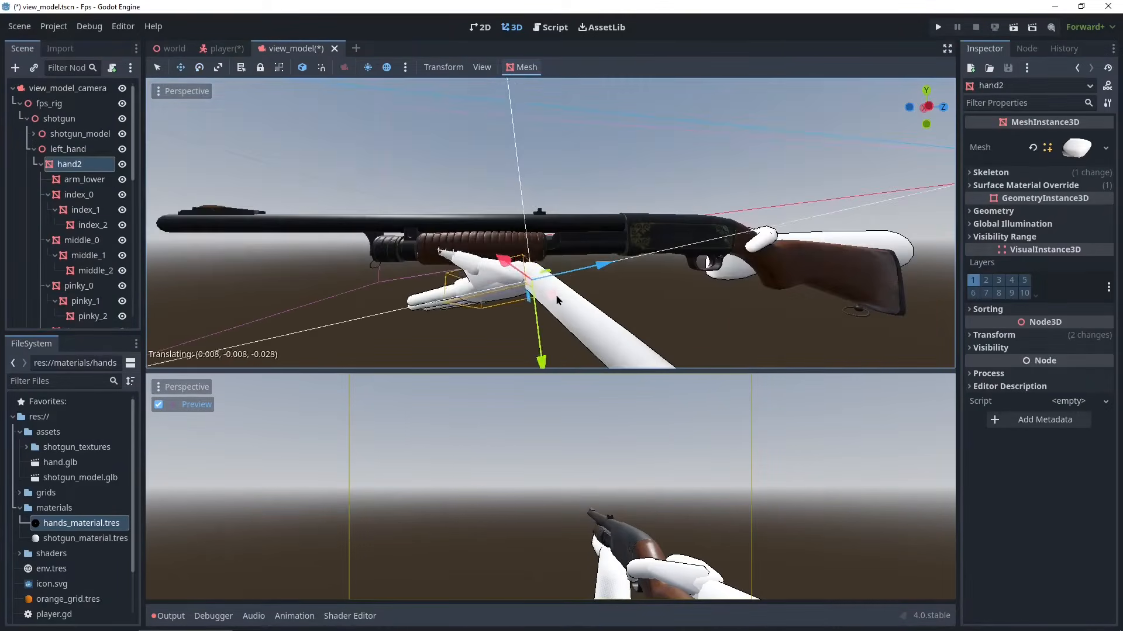
scroll(532, 286, up, 4)
middle_drag(556, 301, 760, 176)
- Rotate the left hand's thumb_2 about 22° so it wraps around the forend
key(e)
key(r)
key(w)
scroll(87, 251, down, 4)
click(95, 285)
key(e)
drag(411, 245, 430, 220)
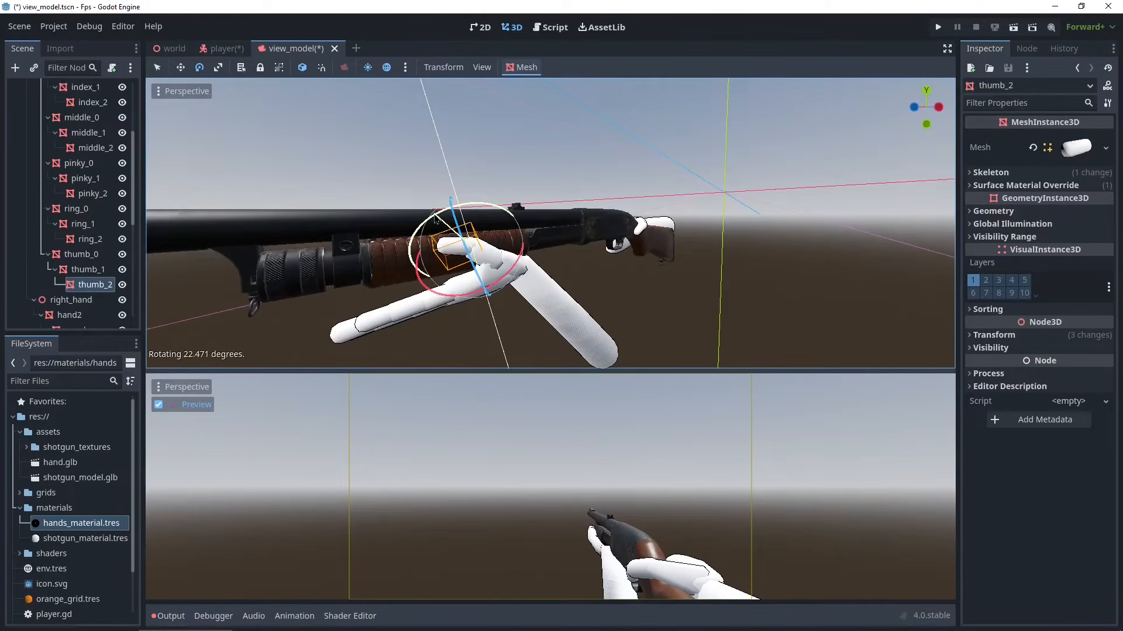
- Rotate and move the left hand's arm_lower so the forearm hangs below the gun
scroll(85, 205, up, 4)
click(84, 179)
middle_drag(514, 263, 576, 275)
drag(576, 275, 564, 292)
middle_drag(585, 258, 590, 234)
scroll(76, 196, down, 6)
click(75, 196)
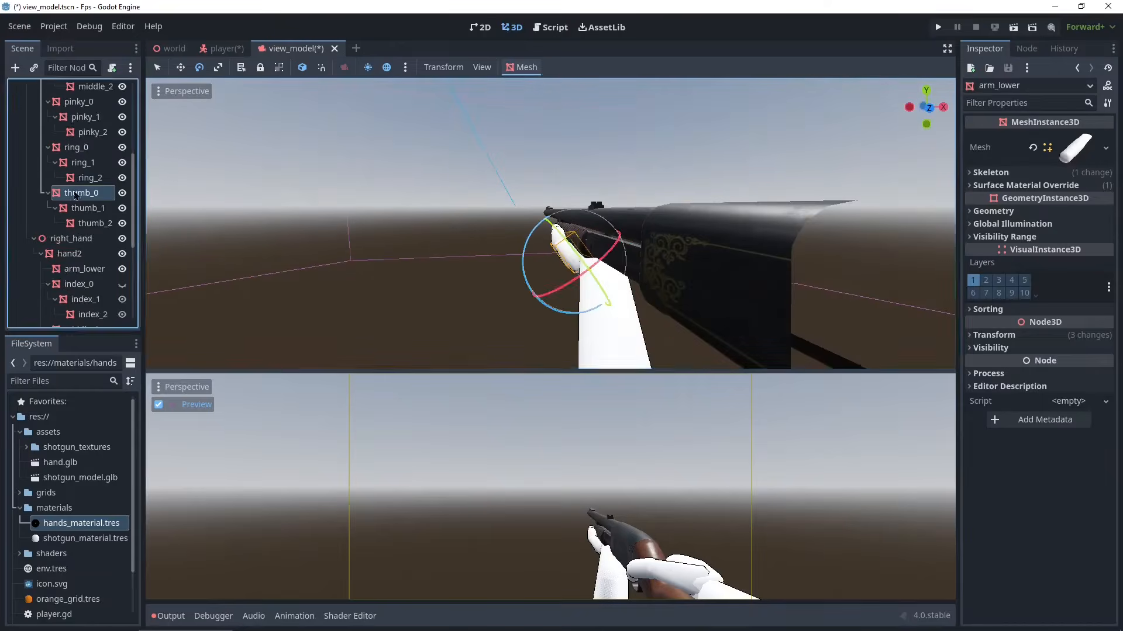
key(w)
drag(545, 252, 549, 256)
mouse_move(582, 371)
mouse_down()
mouse_move(584, 125)
mouse_move(585, 384)
mouse_up()
scroll(85, 187, up, 6)
click(84, 179)
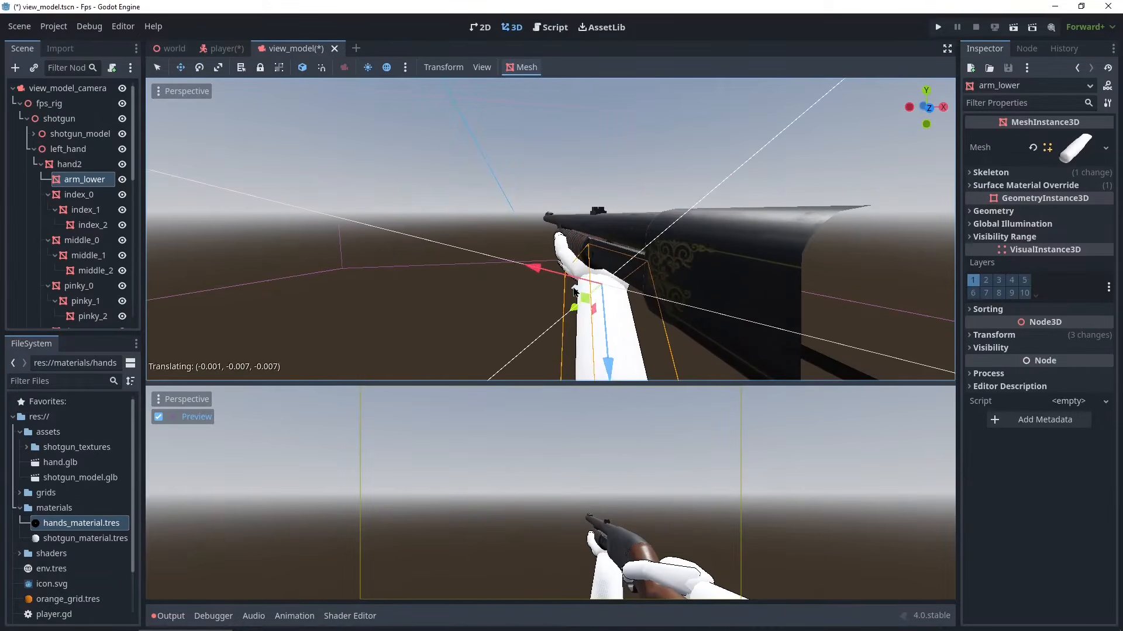
drag(595, 316, 608, 319)
middle_drag(609, 292, 719, 339)
- Select the left hand's finger segments from index_0 to ring_0 and hide them in the viewport
scroll(73, 205, down, 7)
click(71, 208)
middle_drag(497, 245, 398, 255)
drag(529, 324, 515, 333)
key(w)
middle_drag(520, 322, 304, 263)
click(122, 253)
scroll(765, 236, up, 8)
scroll(88, 181, up, 7)
click(81, 208)
scroll(84, 175, down, 2)
click(79, 103)
shift+click(77, 240)
click(122, 240)
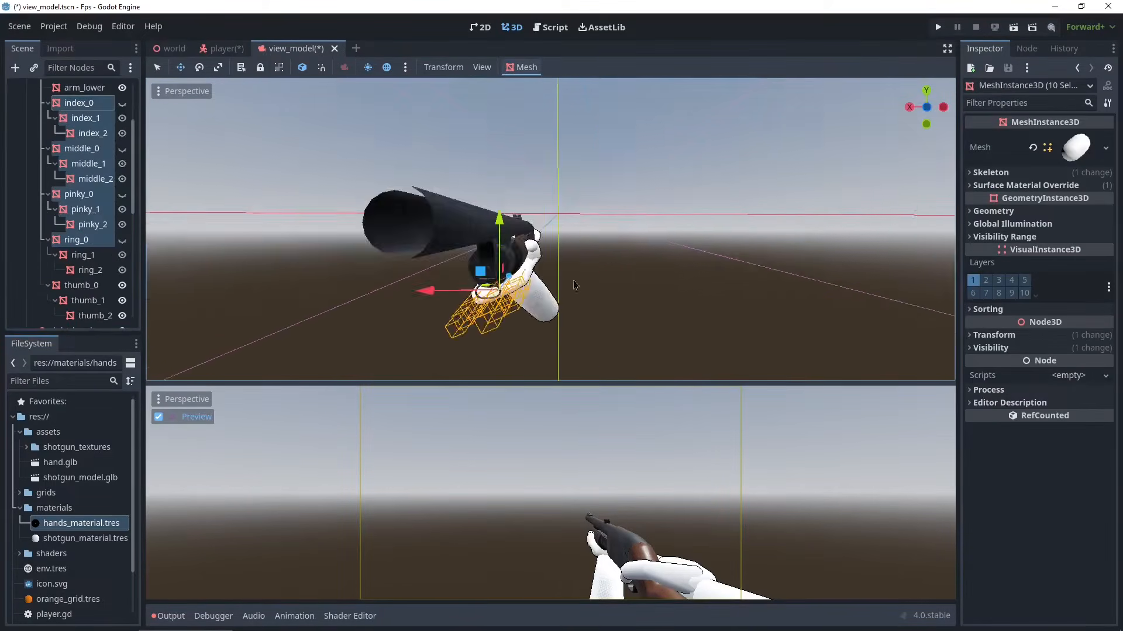
- Rotate the left hand2 and its thumb_0 to grip the forend
mouse_move(572, 283)
middle_down()
mouse_move(287, 282)
mouse_move(570, 278)
middle_up()
scroll(76, 204, up, 3)
click(68, 165)
key(e)
drag(538, 300, 514, 301)
scroll(81, 204, down, 6)
click(81, 192)
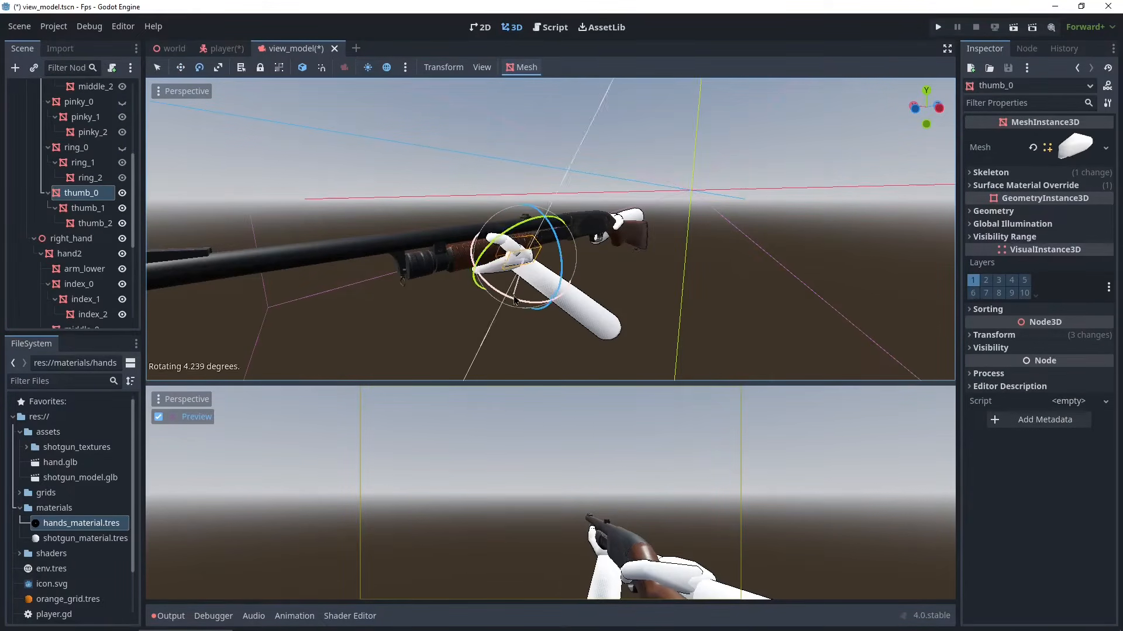
drag(550, 383, 573, 374)
- Move and rotate the left arm_lower so the forearm angles down from the forend
scroll(82, 205, up, 6)
click(85, 180)
key(w)
middle_drag(573, 263, 327, 260)
drag(521, 238, 515, 238)
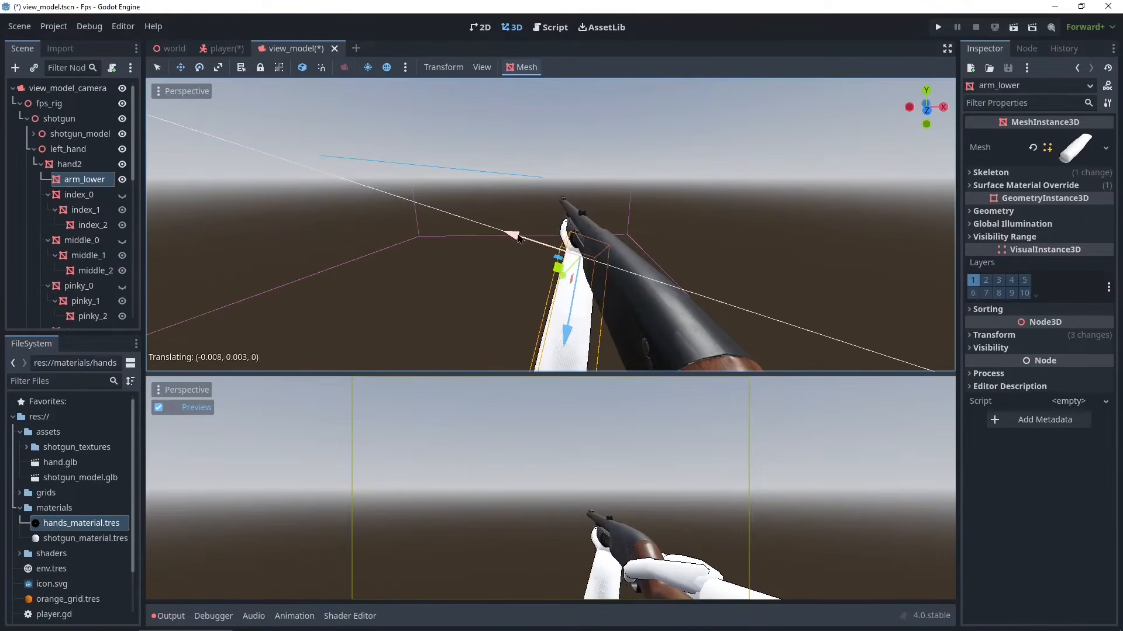
middle_drag(514, 246, 497, 268)
scroll(560, 250, down, 6)
scroll(84, 234, down, 6)
click(84, 269)
drag(490, 280, 495, 271)
middle_drag(494, 271, 538, 234)
scroll(84, 234, up, 6)
click(84, 180)
key(e)
drag(538, 213, 547, 209)
middle_drag(553, 234, 702, 206)
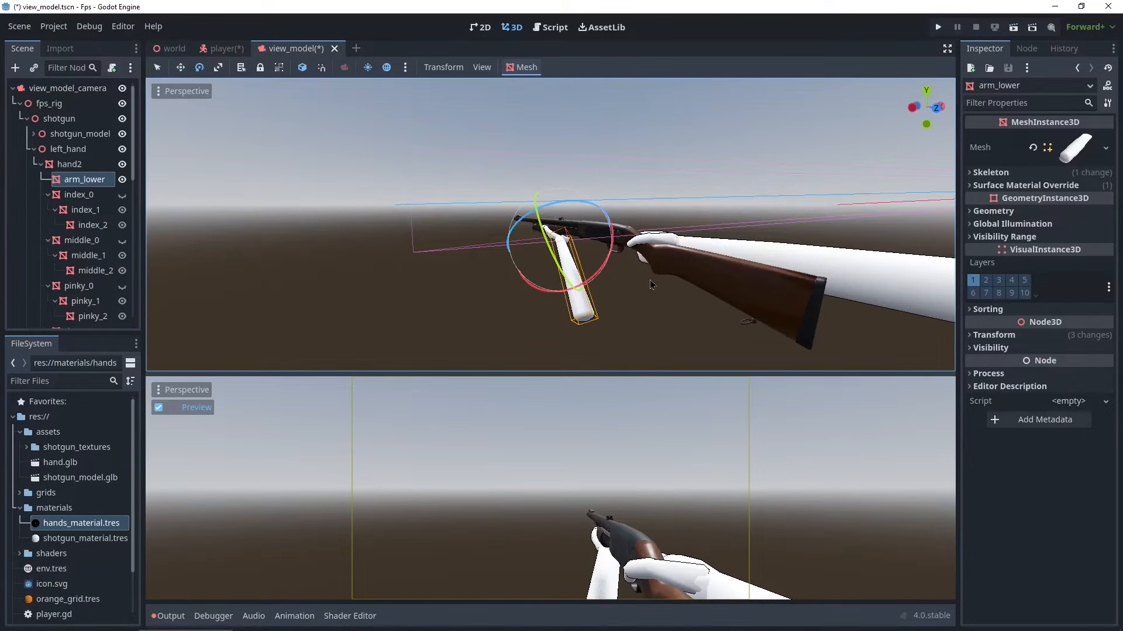
- Inspect the left hand's pose on the shotgun from several angles and collapse the node tree
middle_drag(670, 244, 438, 243)
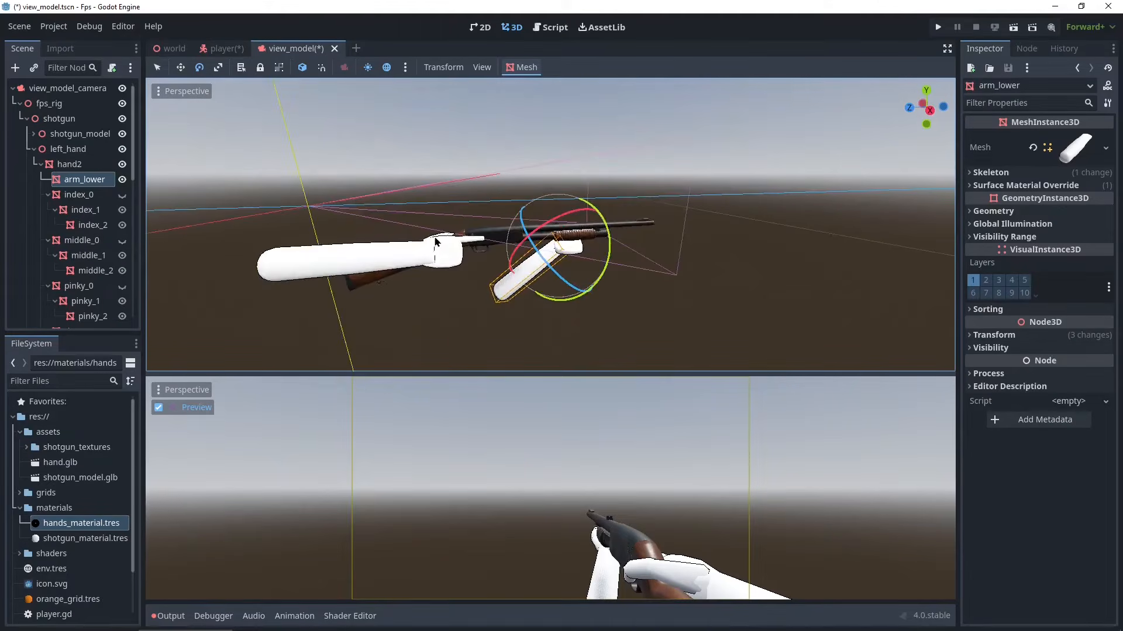
scroll(447, 237, up, 3)
middle_drag(436, 312, 314, 484)
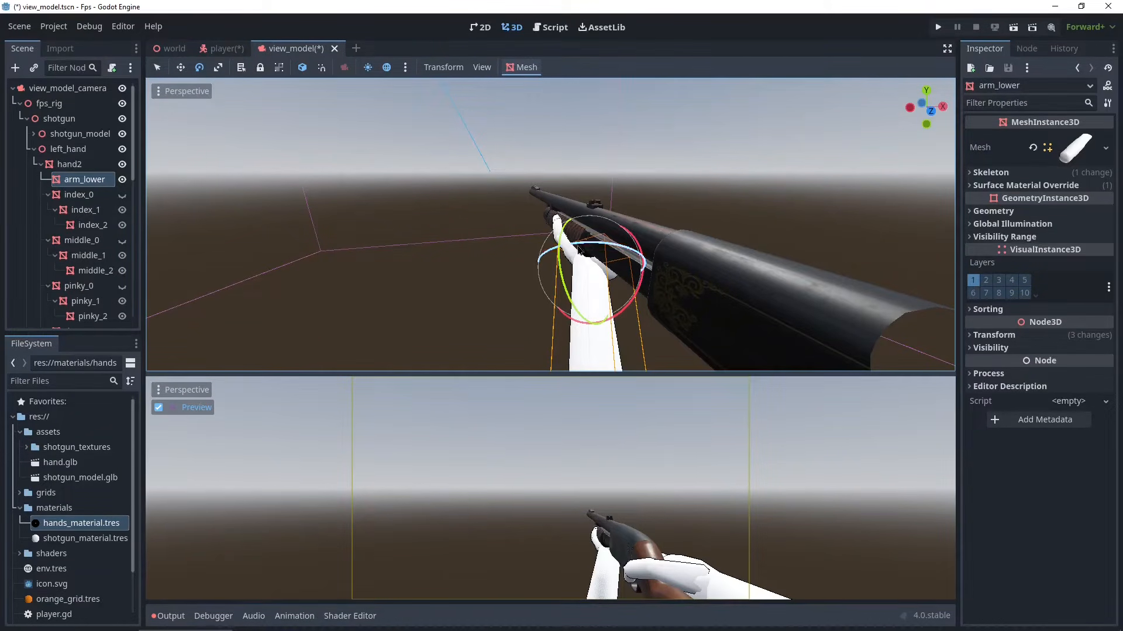
scroll(625, 257, down, 5)
middle_drag(626, 258, 454, 380)
scroll(403, 252, down, 5)
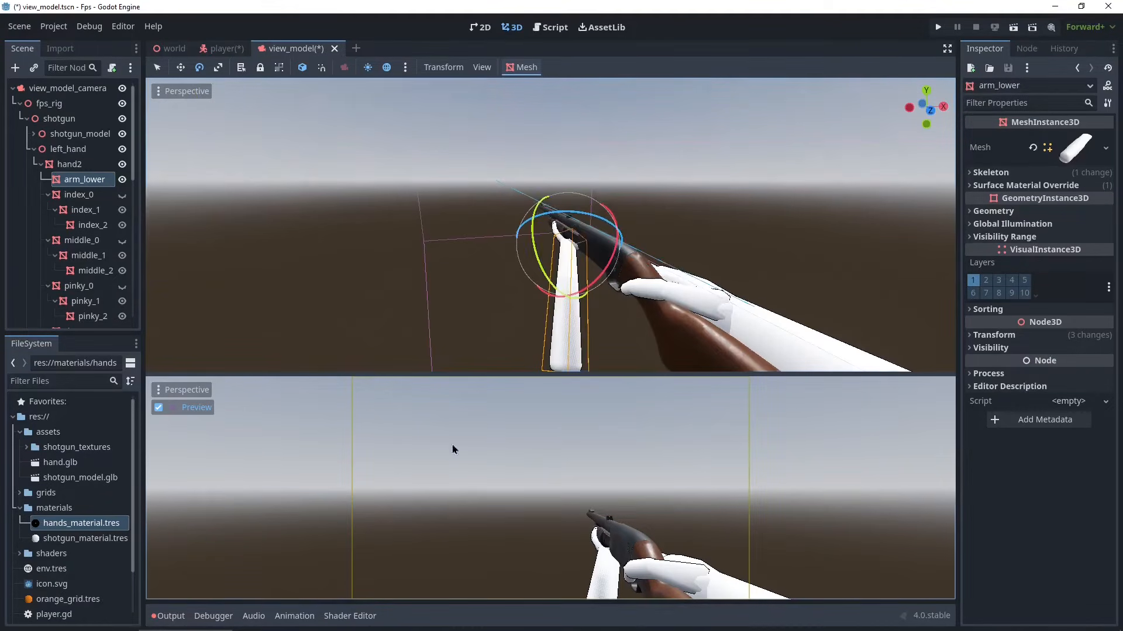
middle_drag(657, 287, 44, 192)
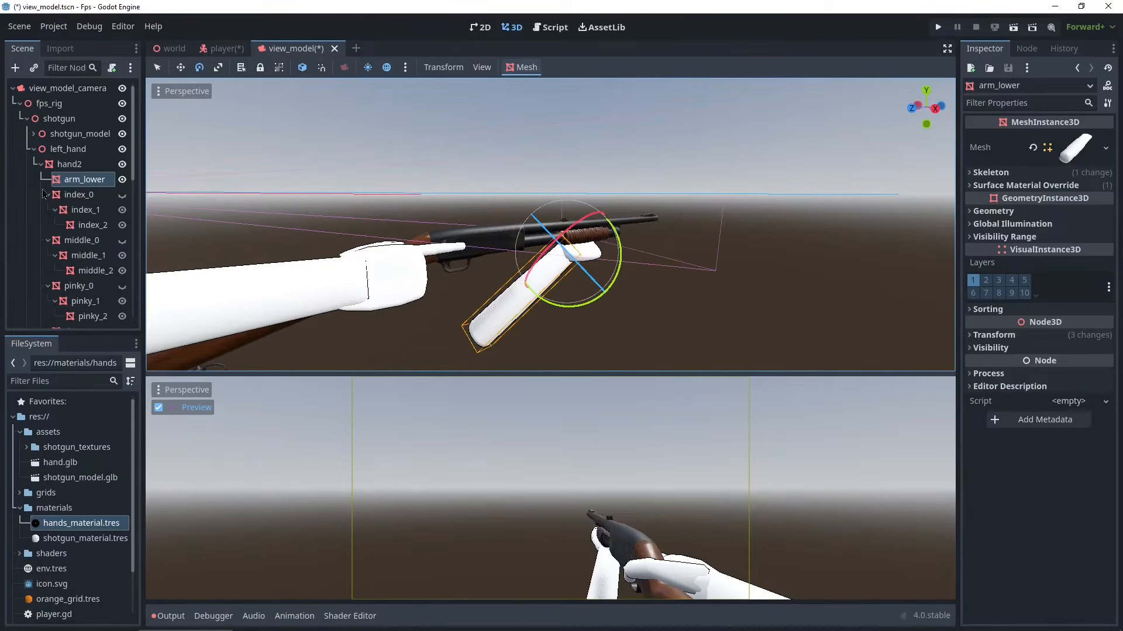
click(34, 150)
click(34, 165)
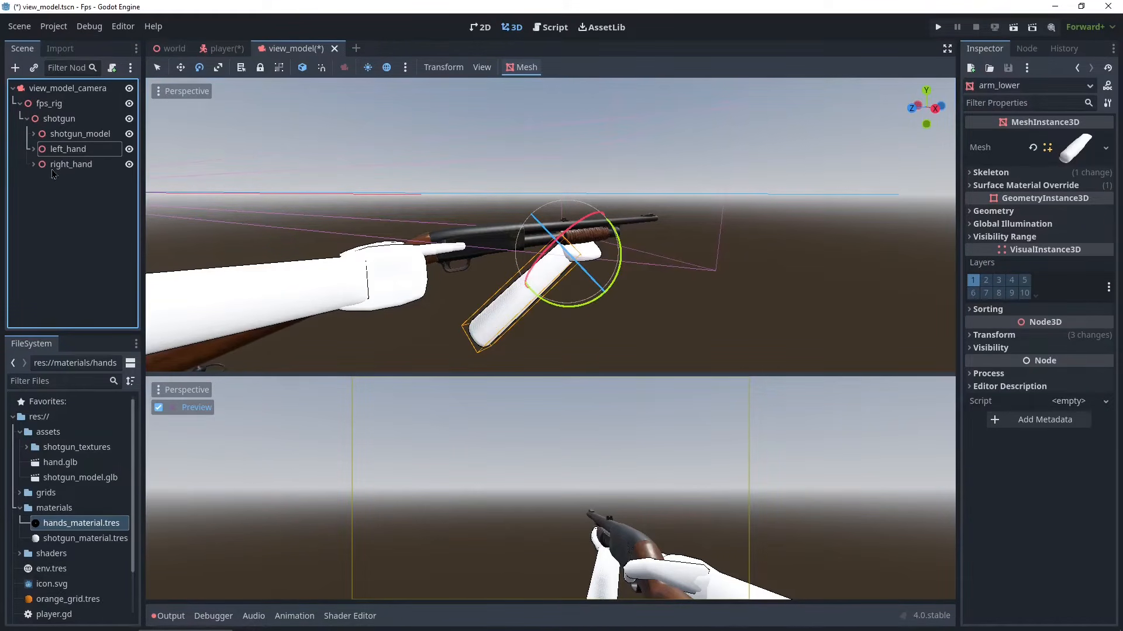
- Select shotgun_model, left_hand and right_hand together and shift them slightly along the Z axis
click(71, 164)
shift+click(79, 134)
middle_drag(291, 210, 279, 167)
click(79, 169)
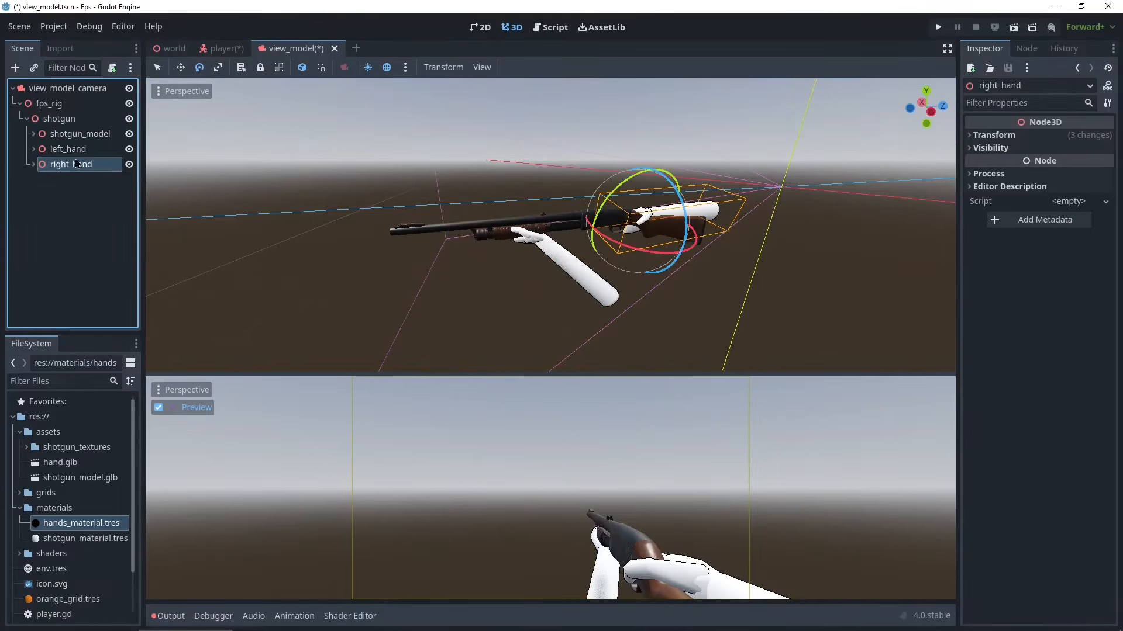
click(78, 153)
click(77, 137)
click(78, 165)
shift+click(78, 134)
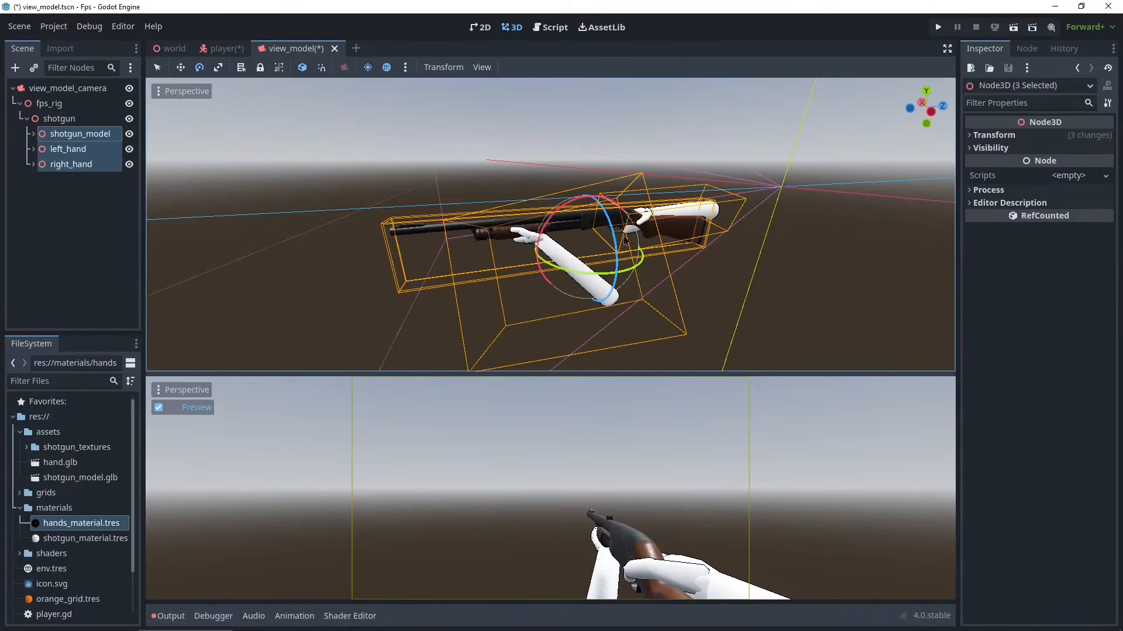
key(w)
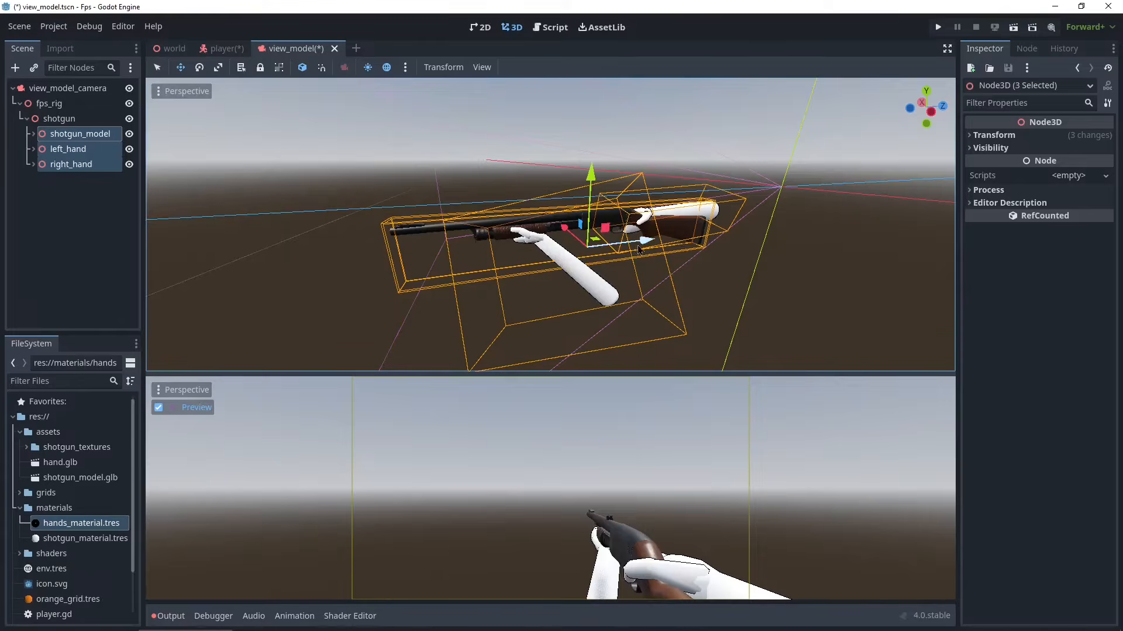
mouse_move(649, 245)
mouse_down()
mouse_move(626, 248)
mouse_move(655, 241)
mouse_up()
drag(645, 243, 656, 245)
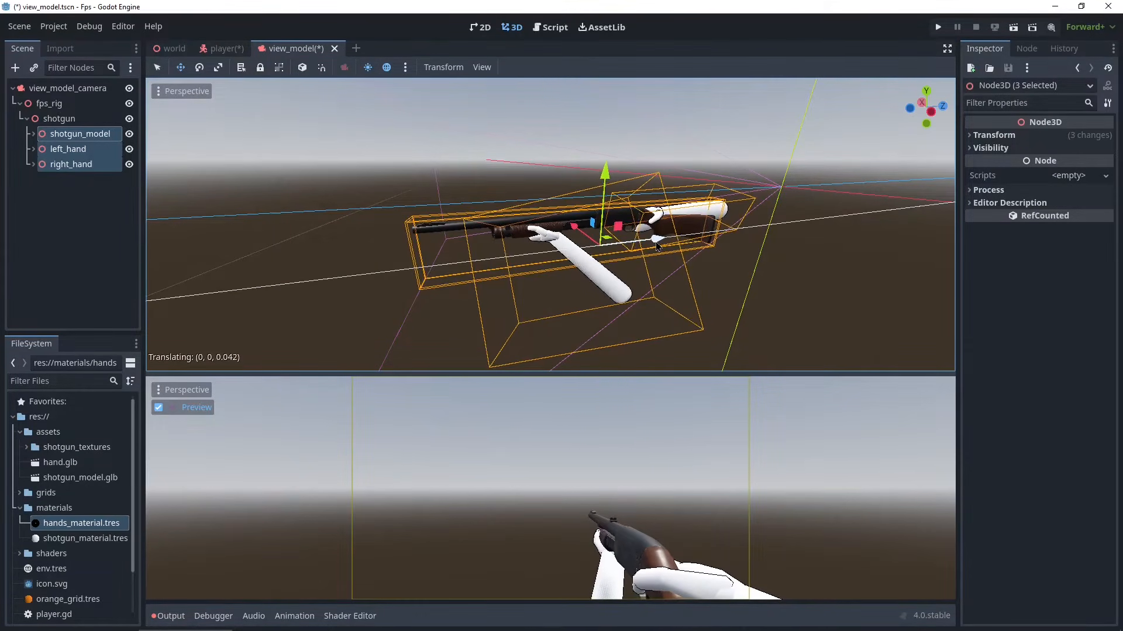
middle_drag(656, 246, 467, 249)
drag(670, 287, 668, 291)
scroll(442, 196, up, 3)
middle_drag(442, 196, 485, 206)
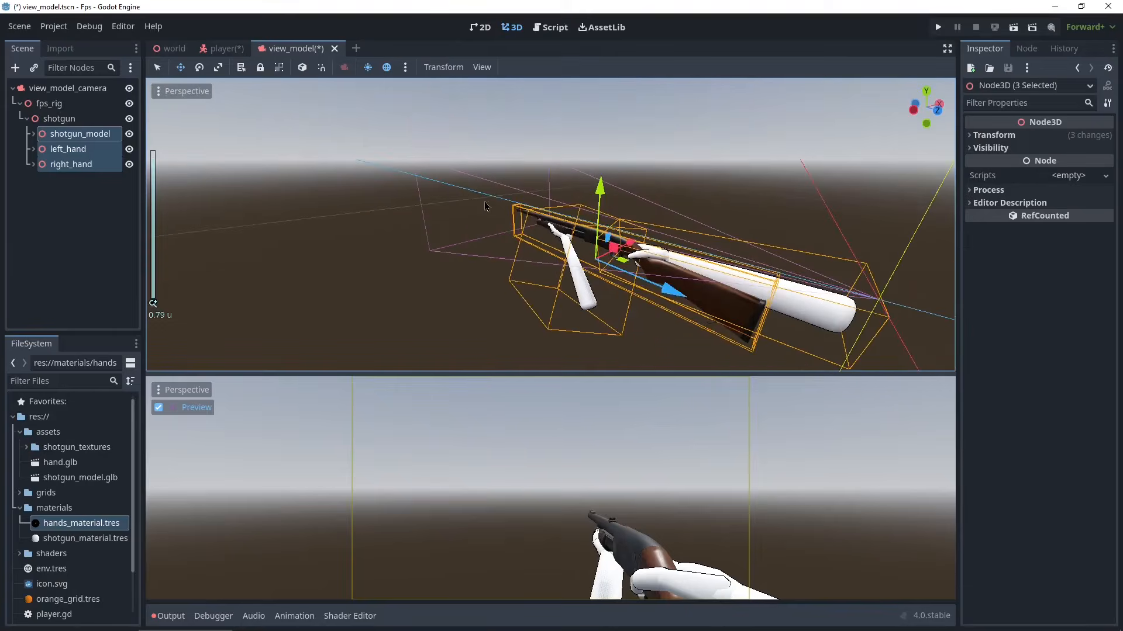
- Save the scenes and run the project
key(ctrl+s)
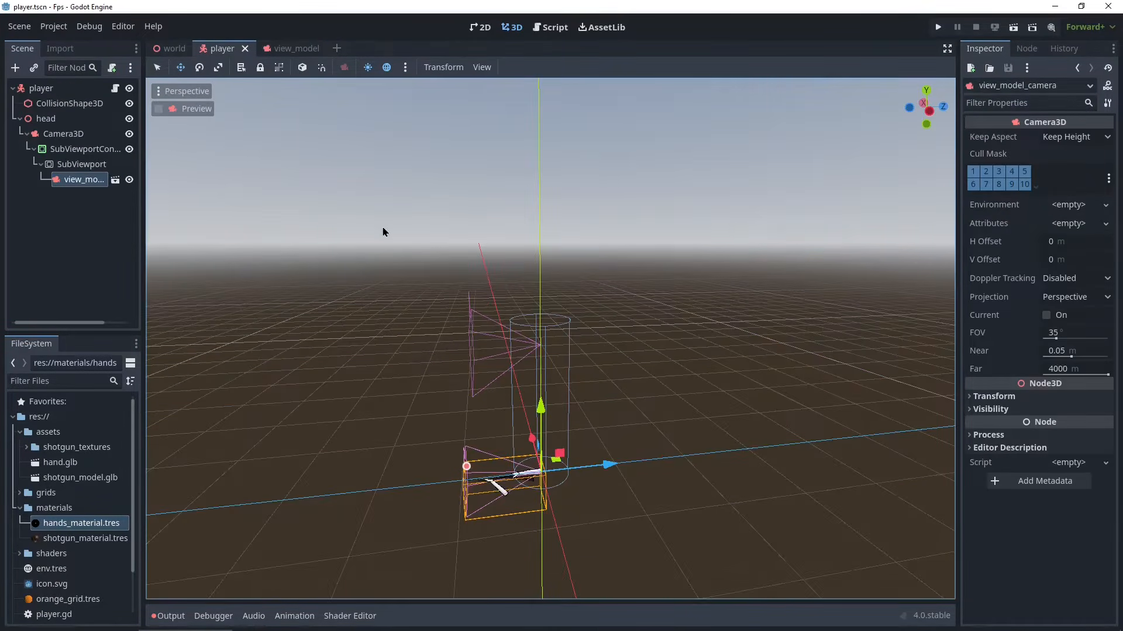
key(ctrl+s)
middle_drag(374, 336, 304, 321)
click(937, 27)
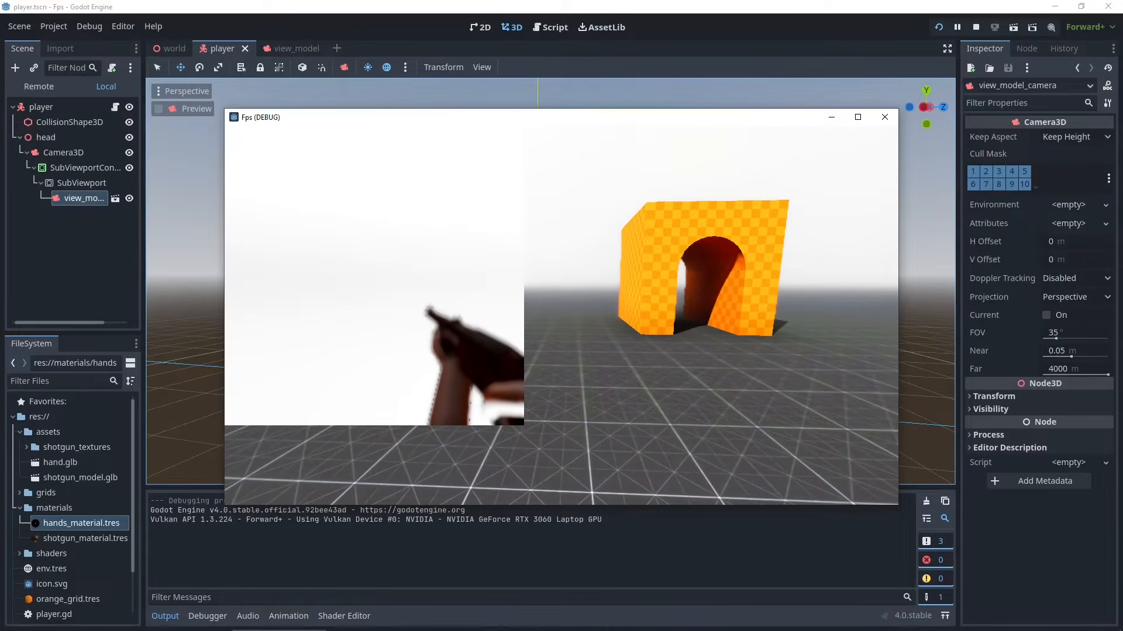
- Walk around in the running game to check the view model, then return to the editor
key(w)
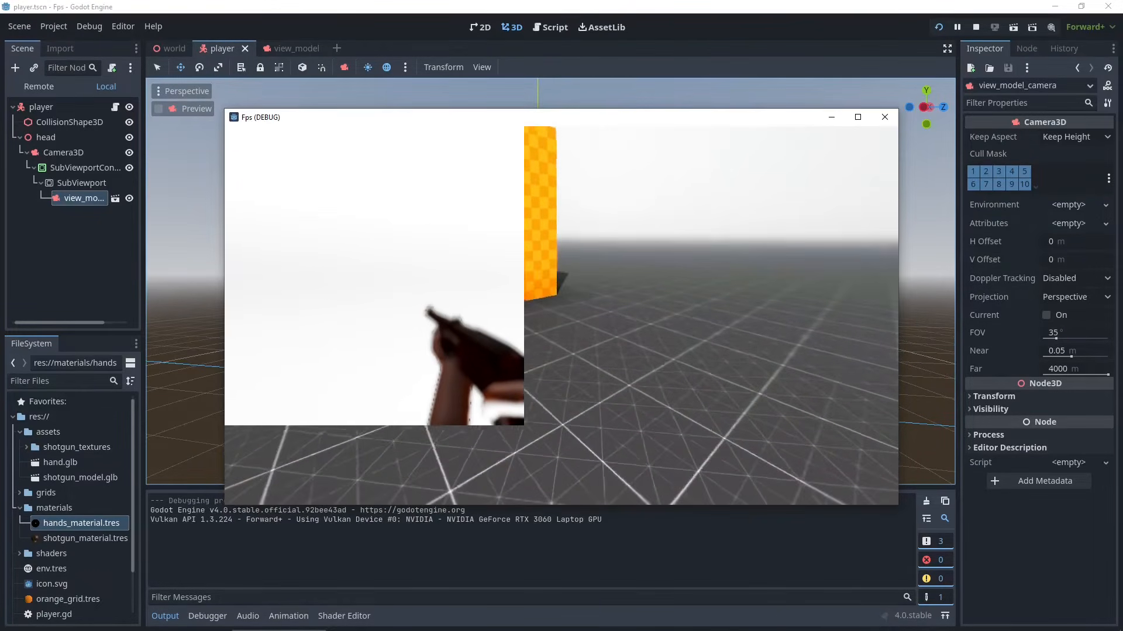
key(w)
key(d)
key(s)
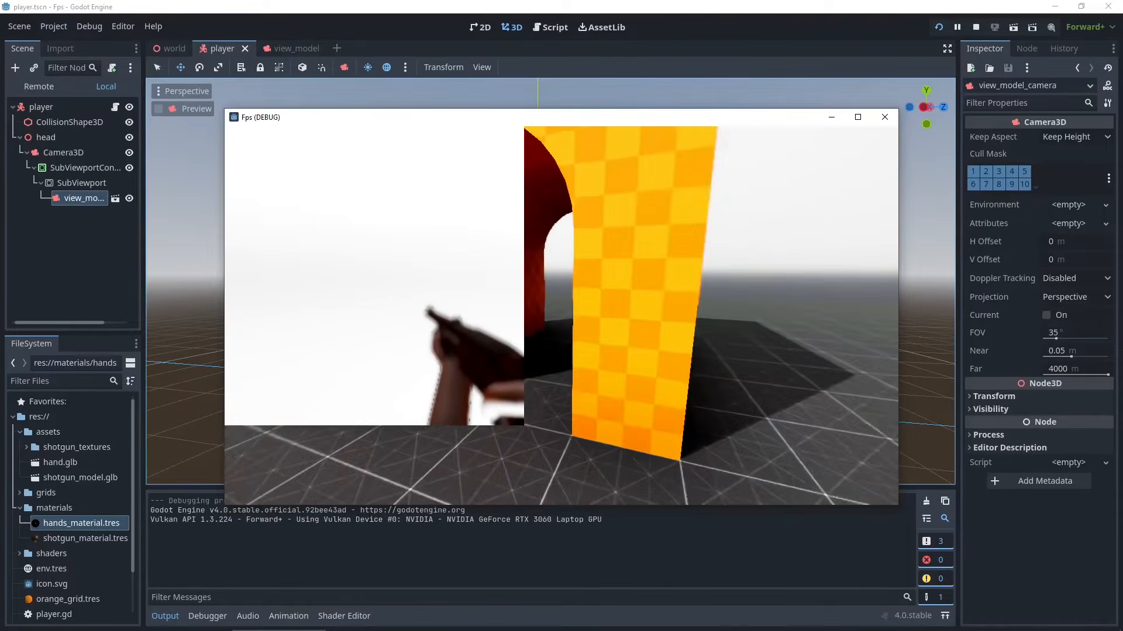
key(a)
key(s)
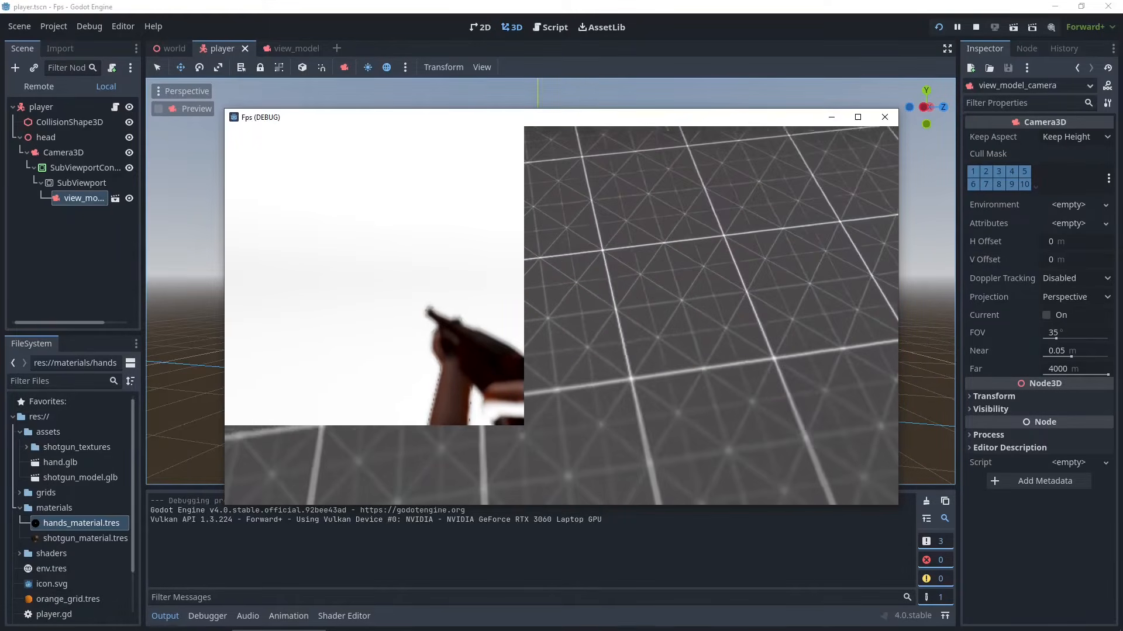
key(alt+Tab)
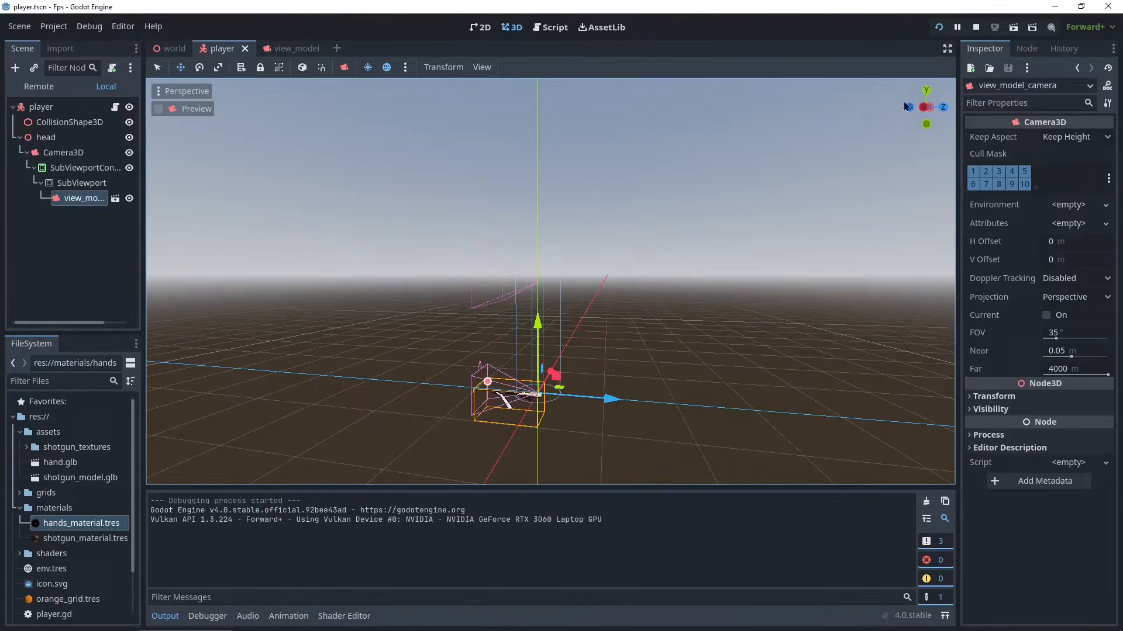
- Stop the running game, enable Transparent BG on the SubViewport, and save the player scene
click(974, 29)
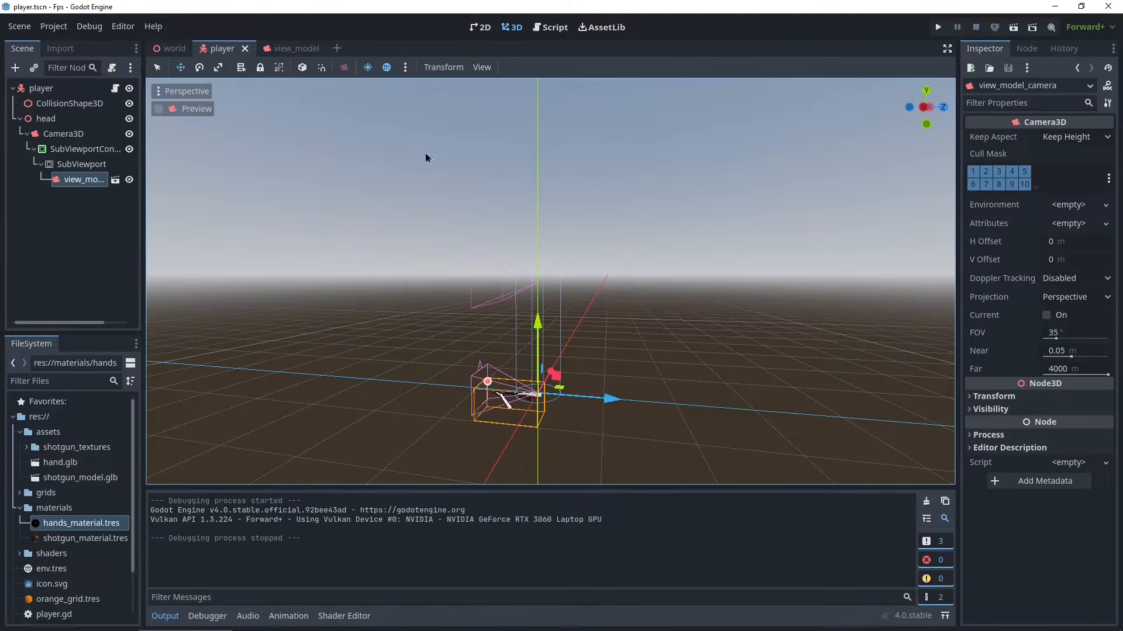
click(79, 165)
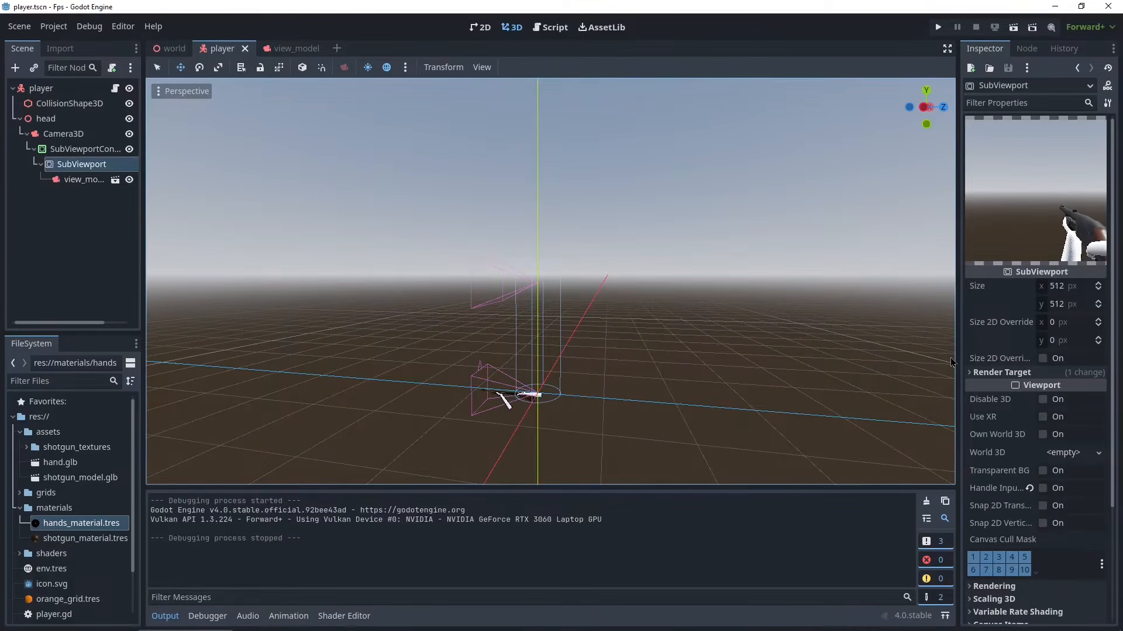
click(1044, 471)
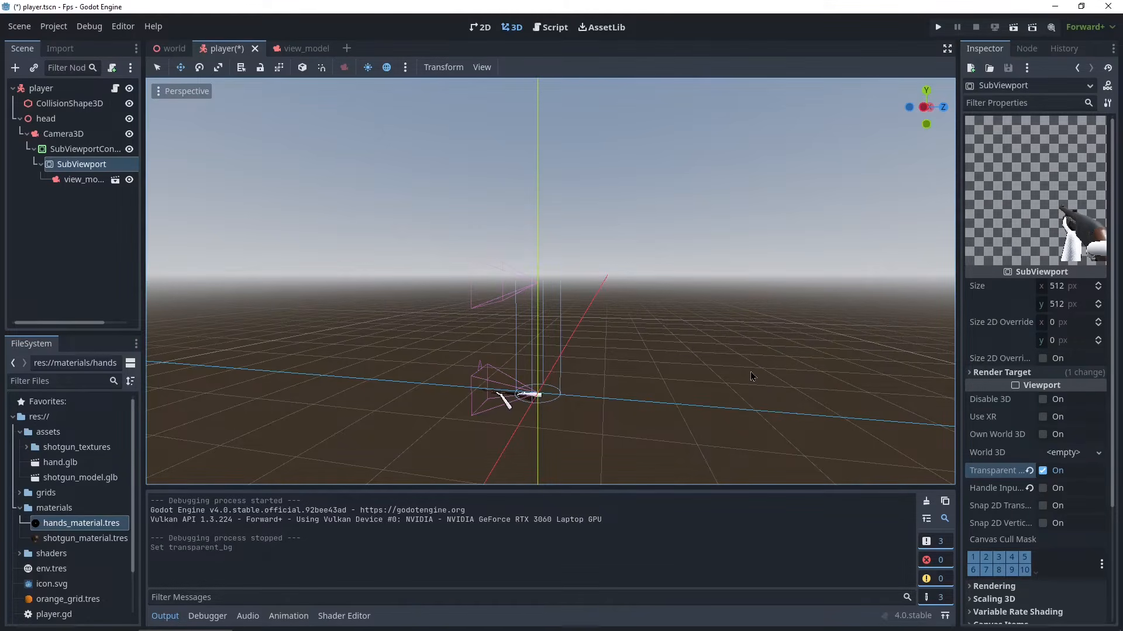
key(ctrl+s)
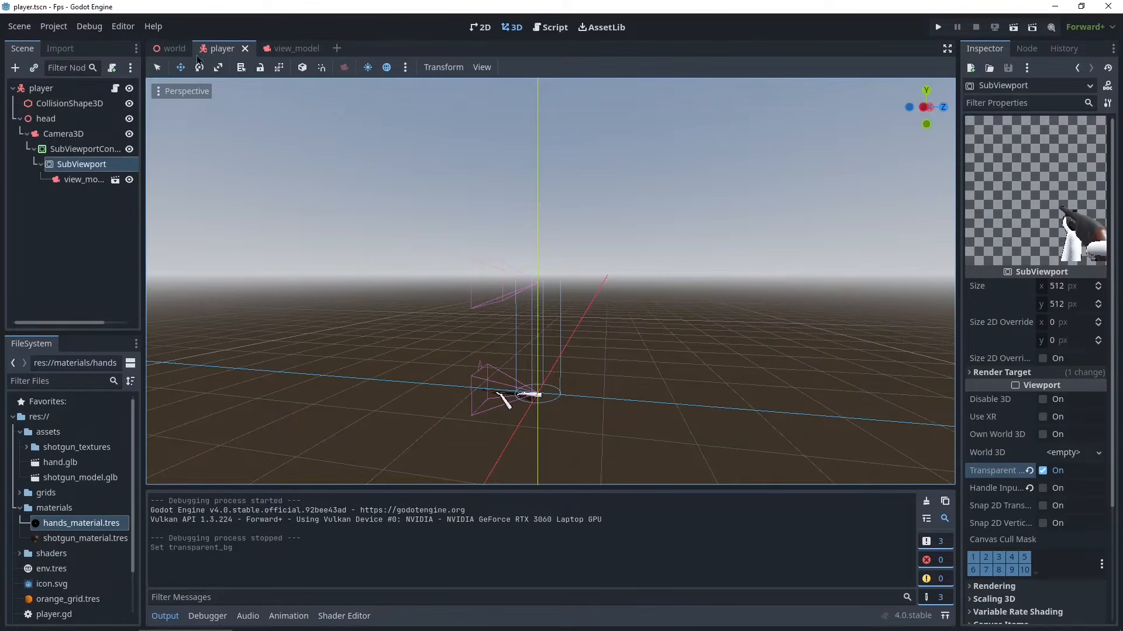
- In the world scene, turn off both near and far DOF blur in the WorldEnvironment's camera attributes and save
click(157, 50)
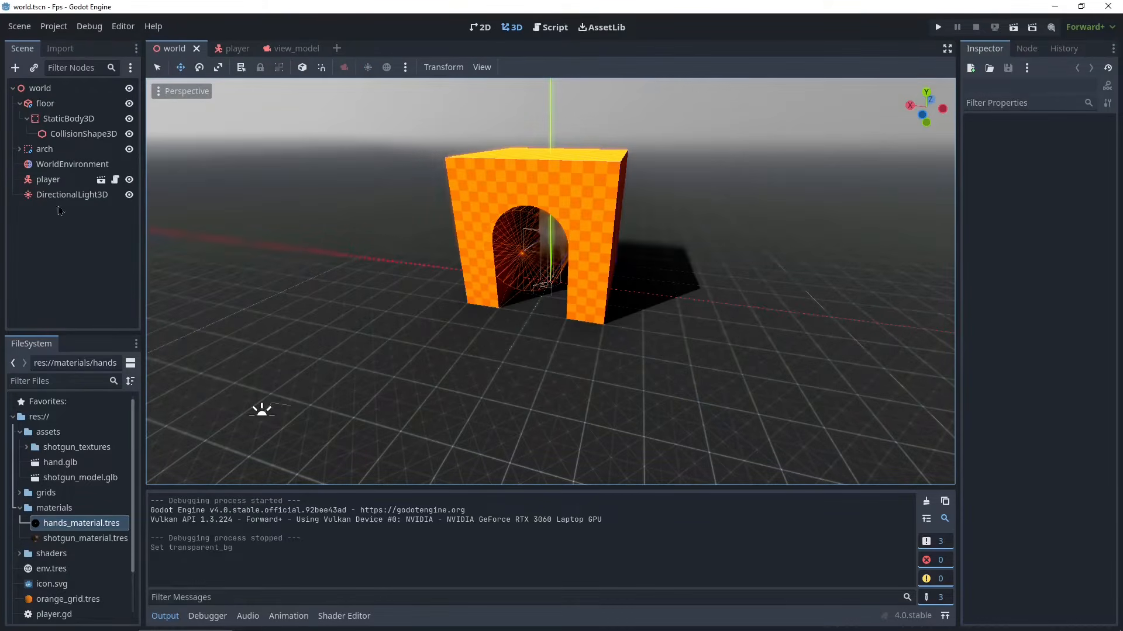
click(51, 165)
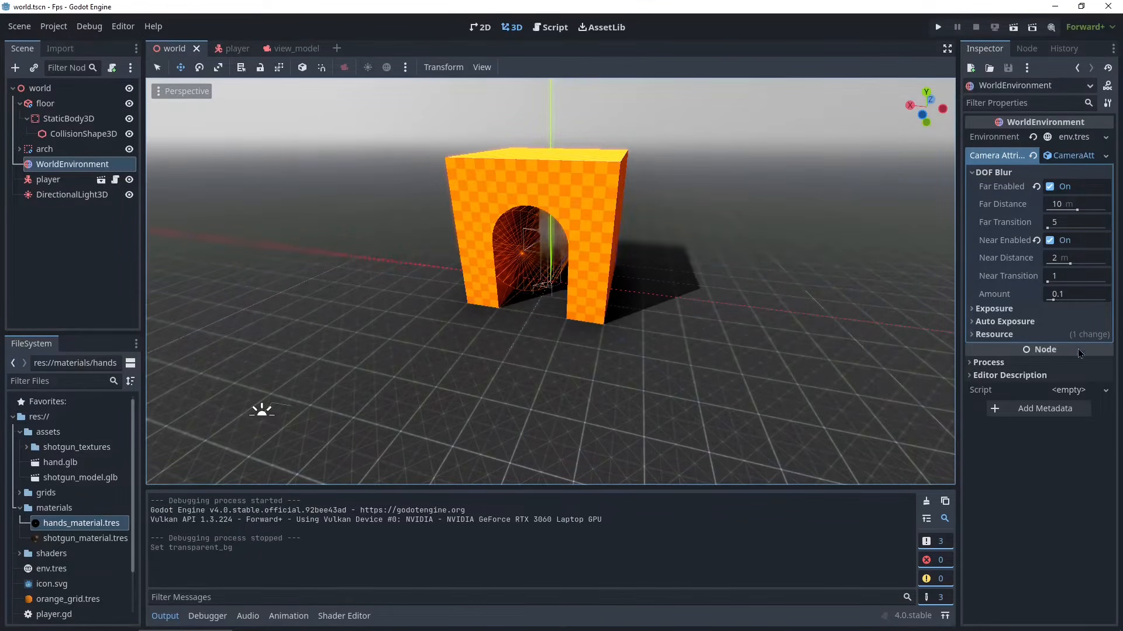
click(994, 334)
click(994, 335)
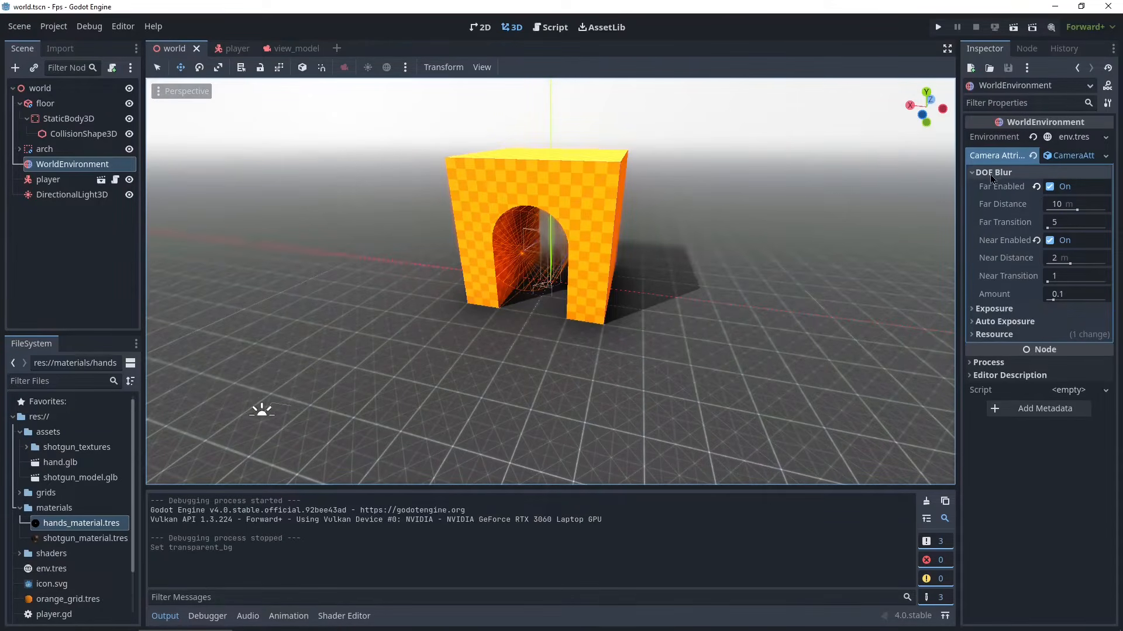
click(1050, 240)
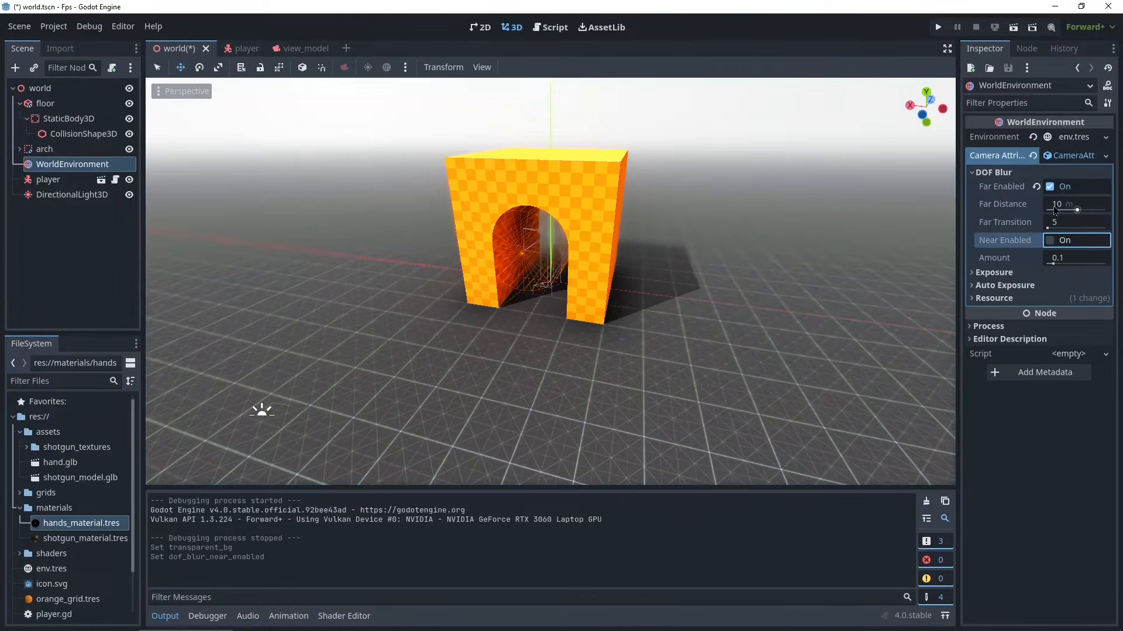
click(1050, 187)
middle_drag(620, 203, 381, 212)
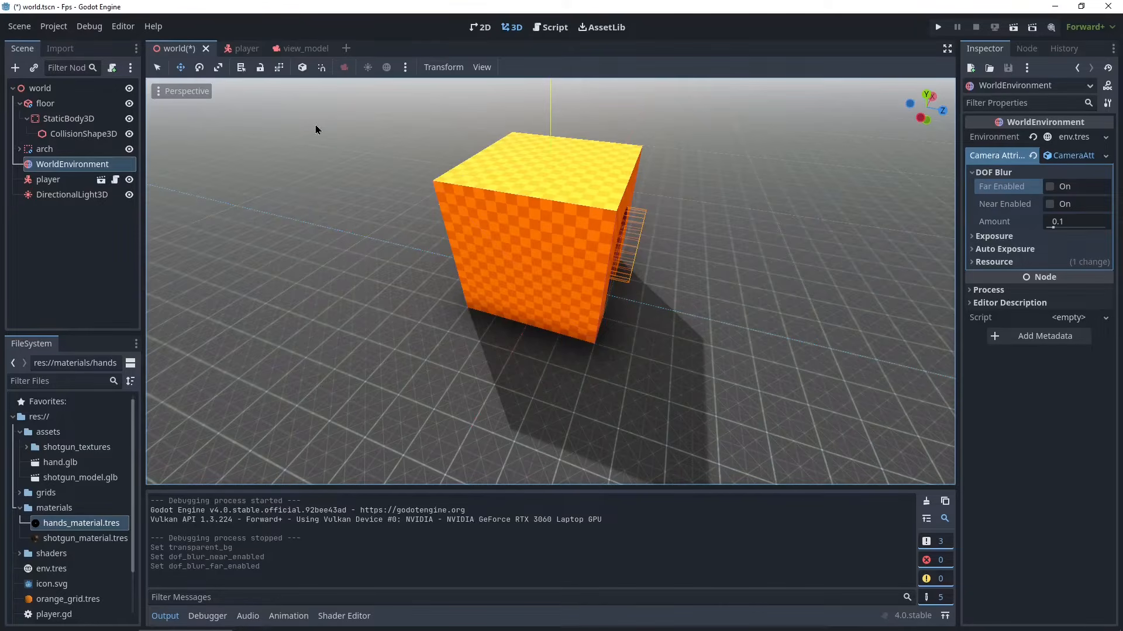
key(ctrl+s)
- Run the game from the player scene, walk around to check the view model, then stop it
click(230, 51)
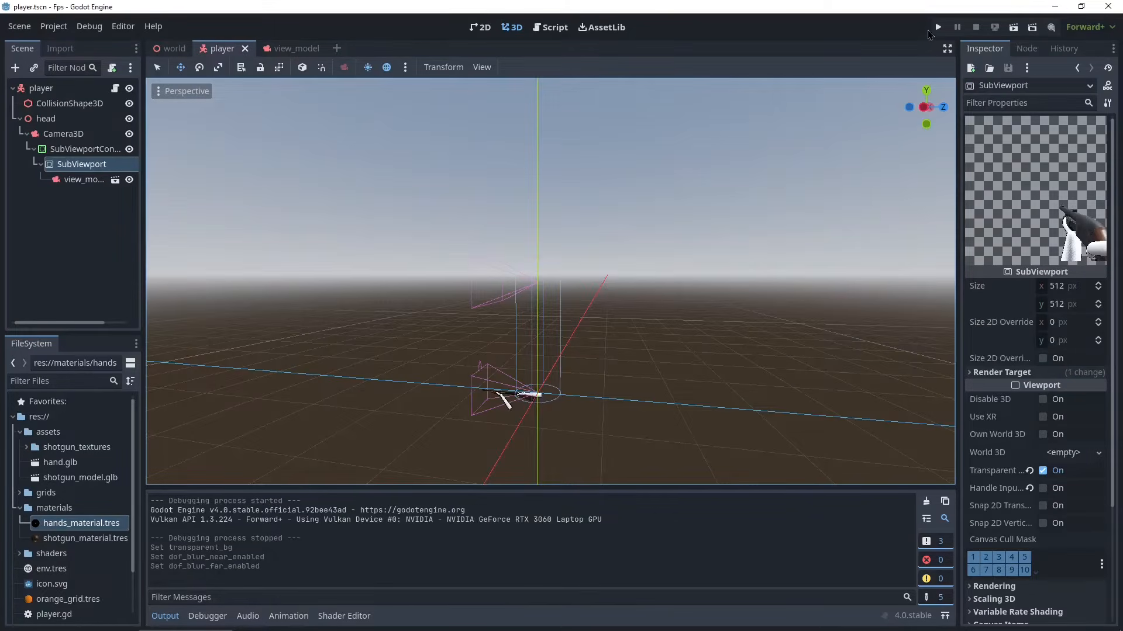
click(938, 27)
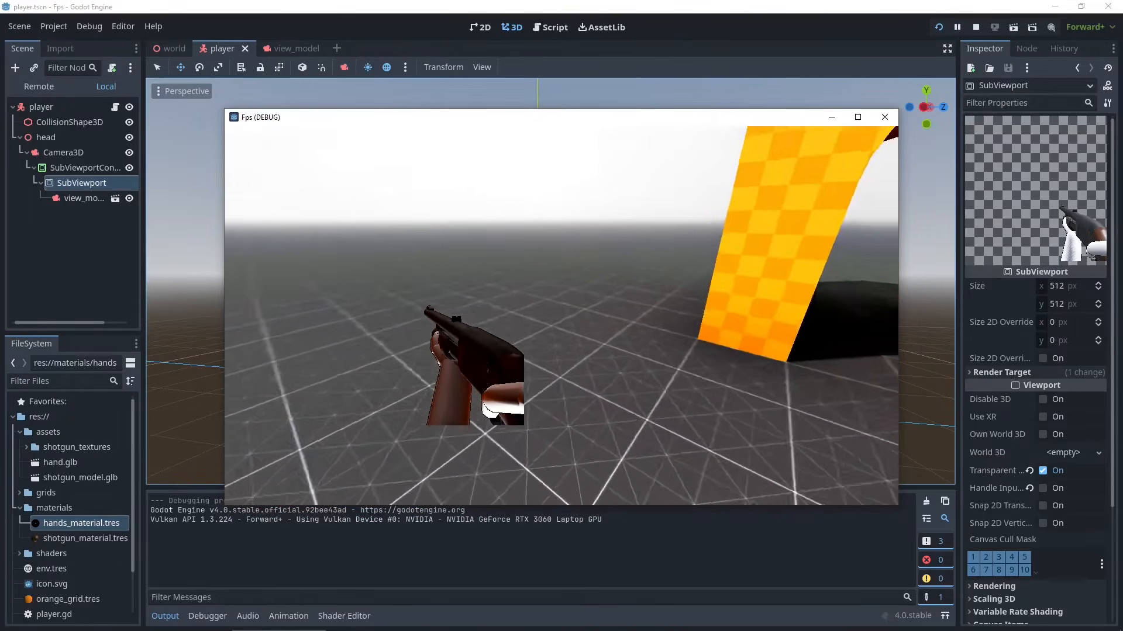
key(s)
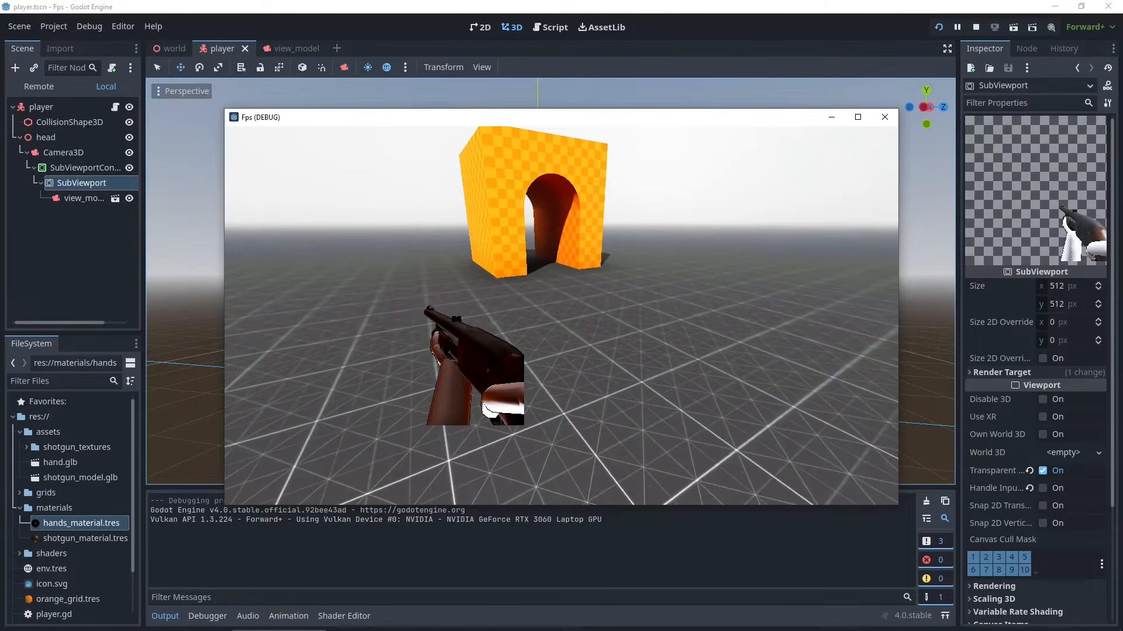
key(w)
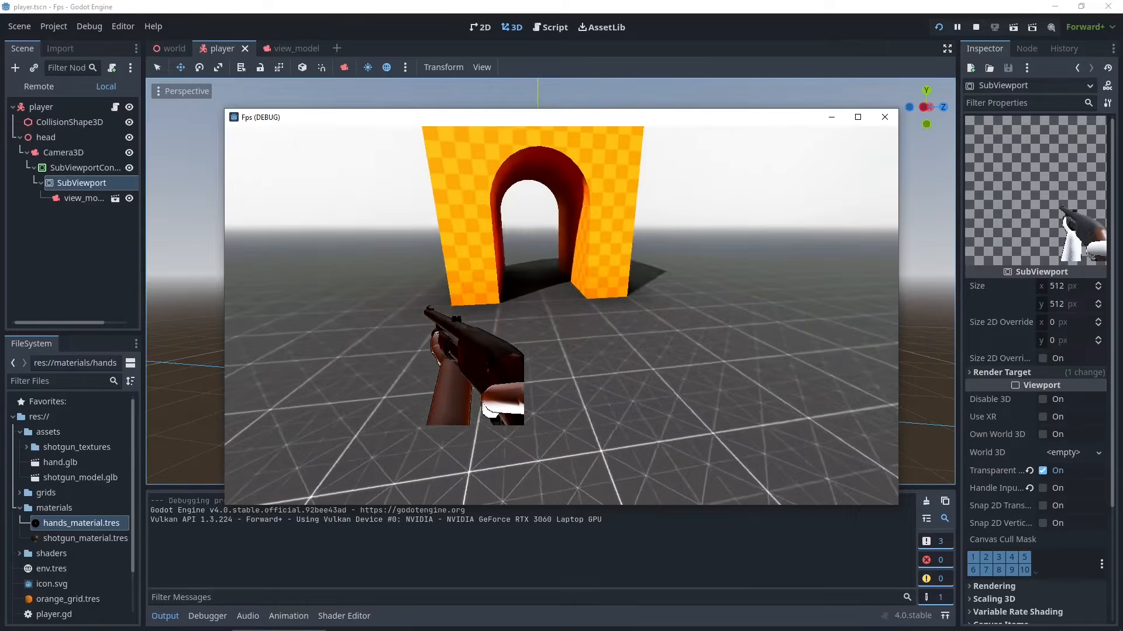
key(s)
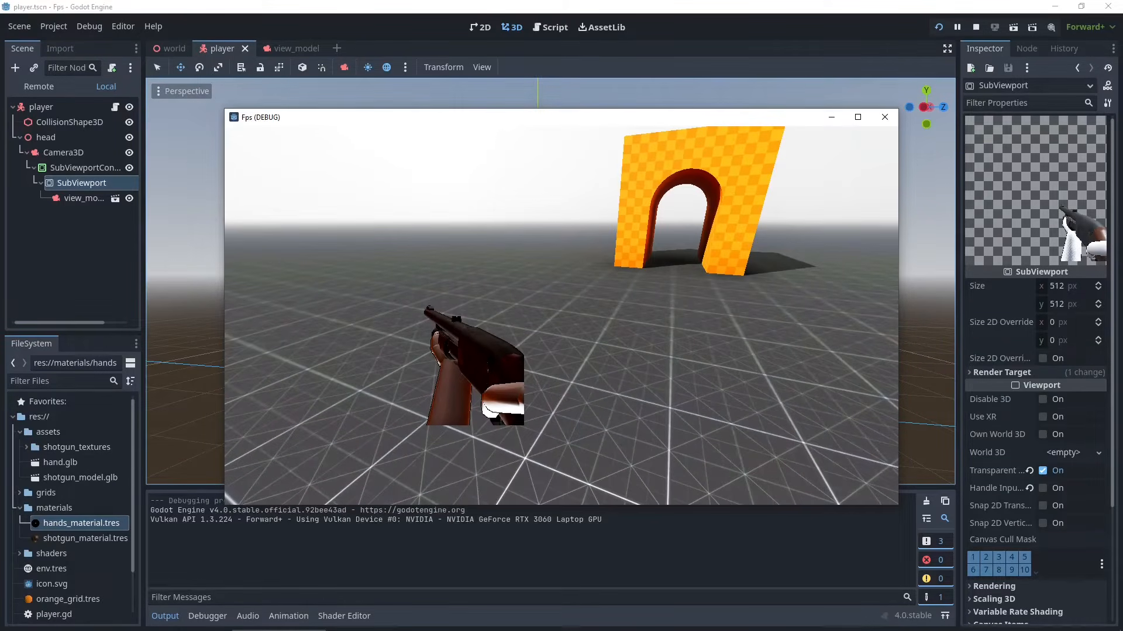
key(Escape)
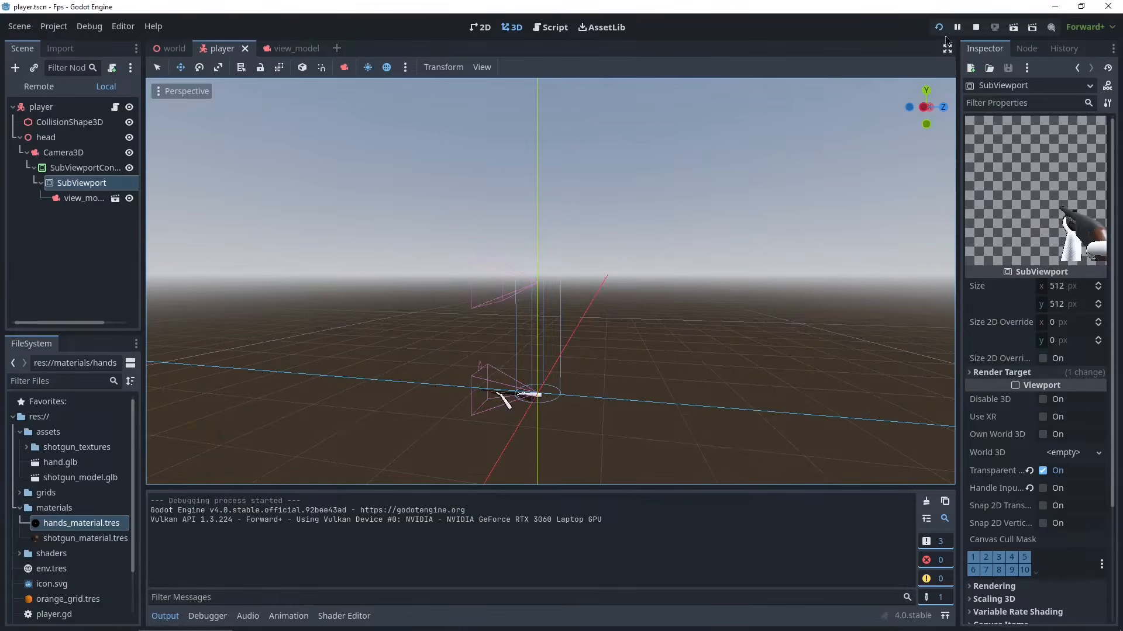
click(976, 29)
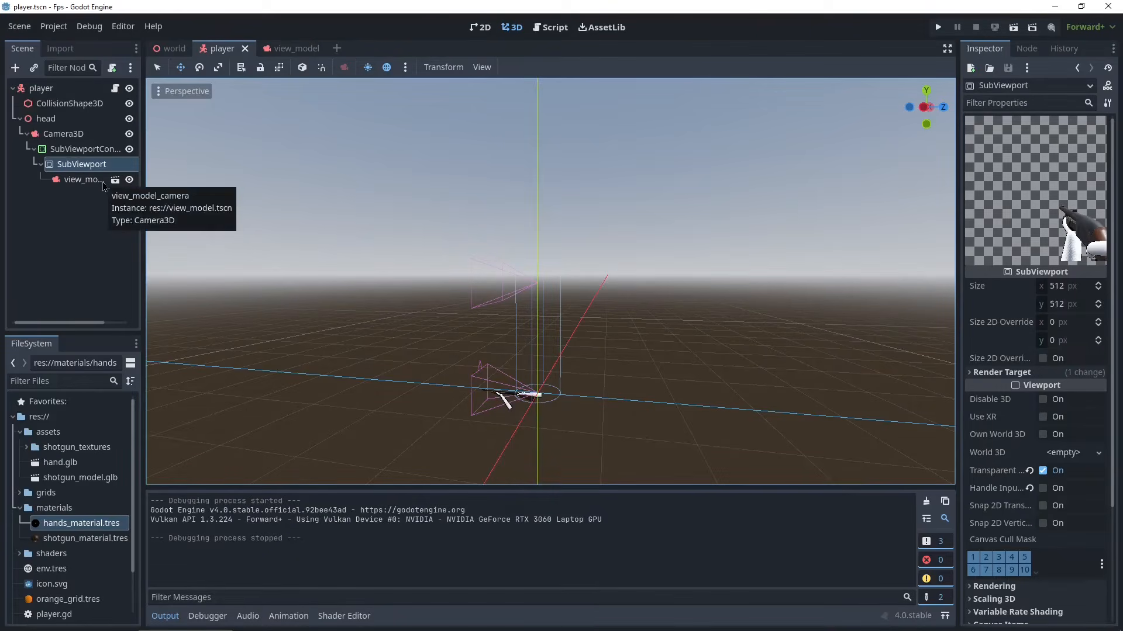
- In player.gd's _ready, set $head/Camera3D/SubViewportContainer/SubViewport.size to DisplayServer.window_get_size() and save the script
click(537, 31)
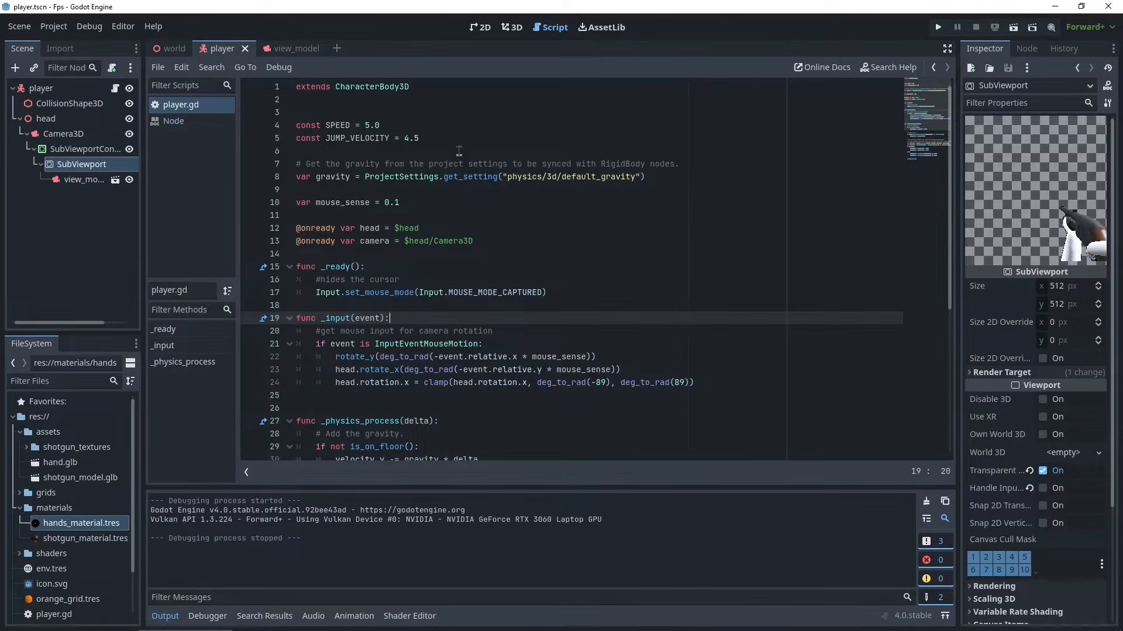
click(583, 291)
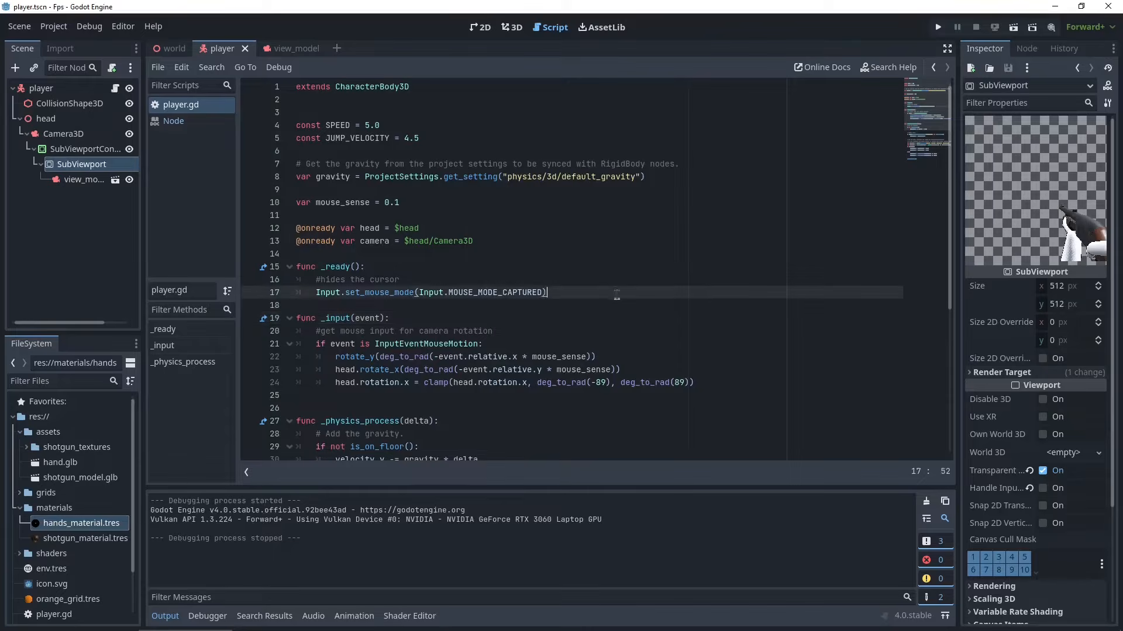
key(Return)
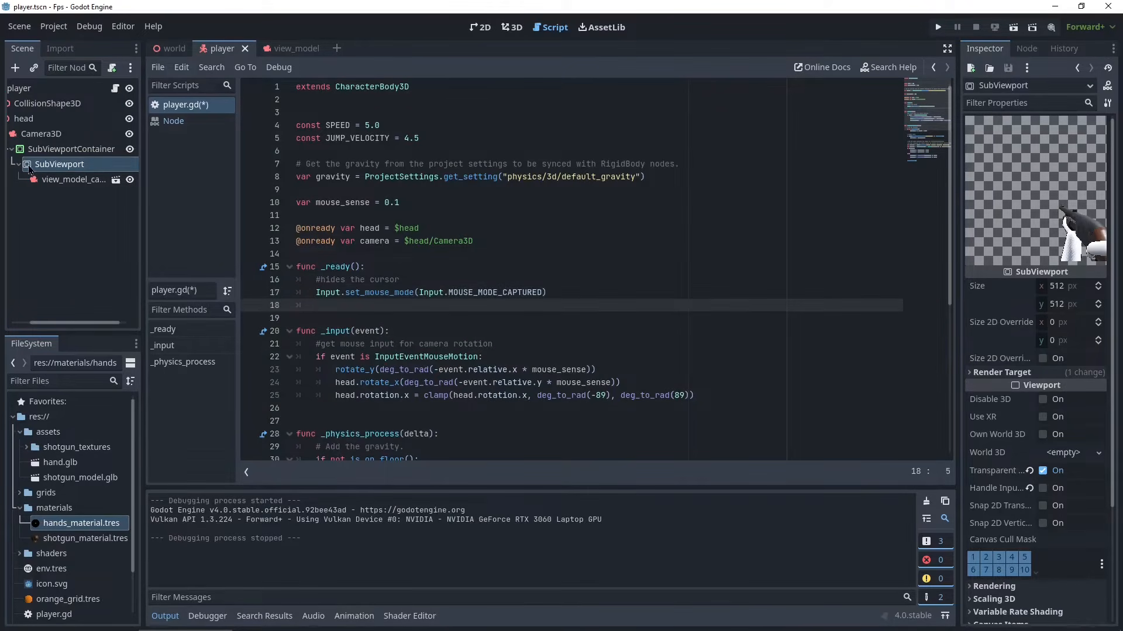
drag(37, 169, 478, 306)
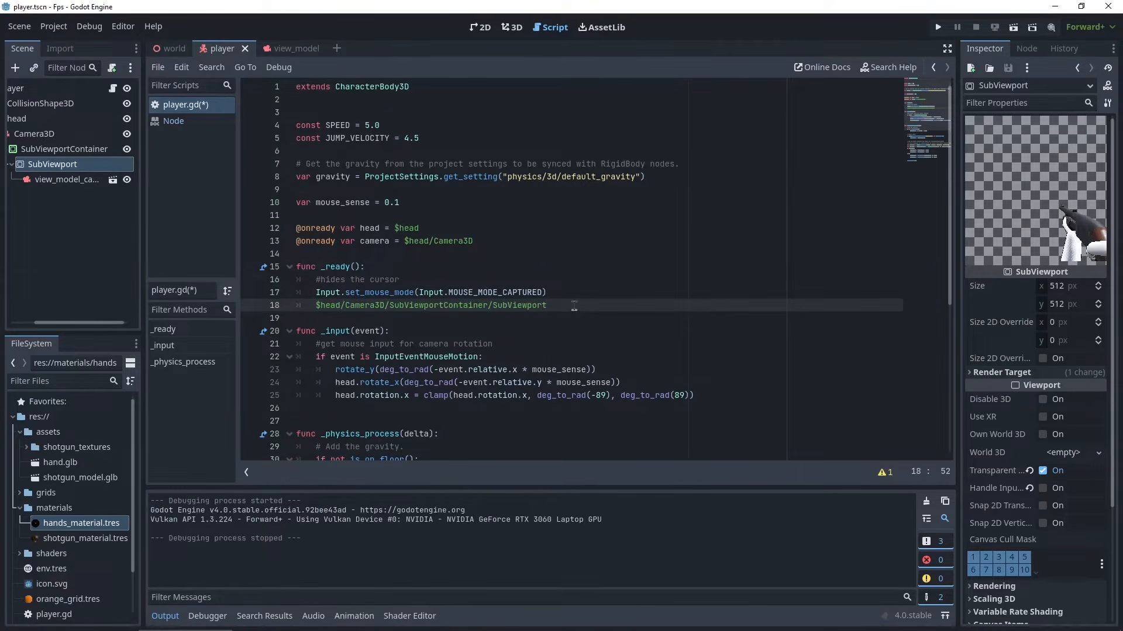
text(.size )
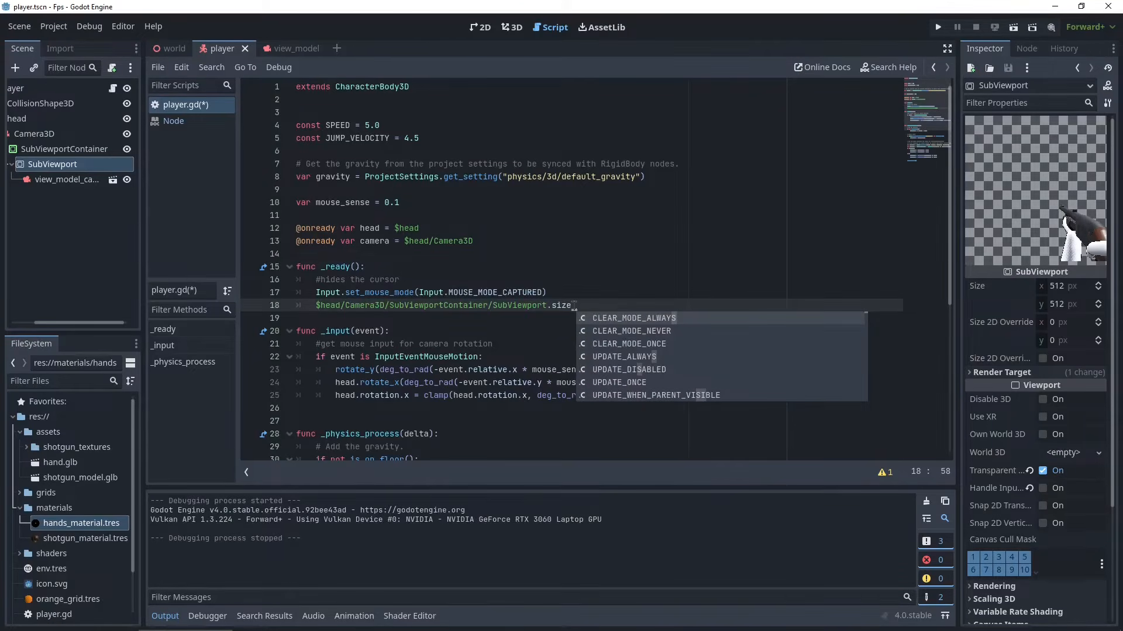
text(= )
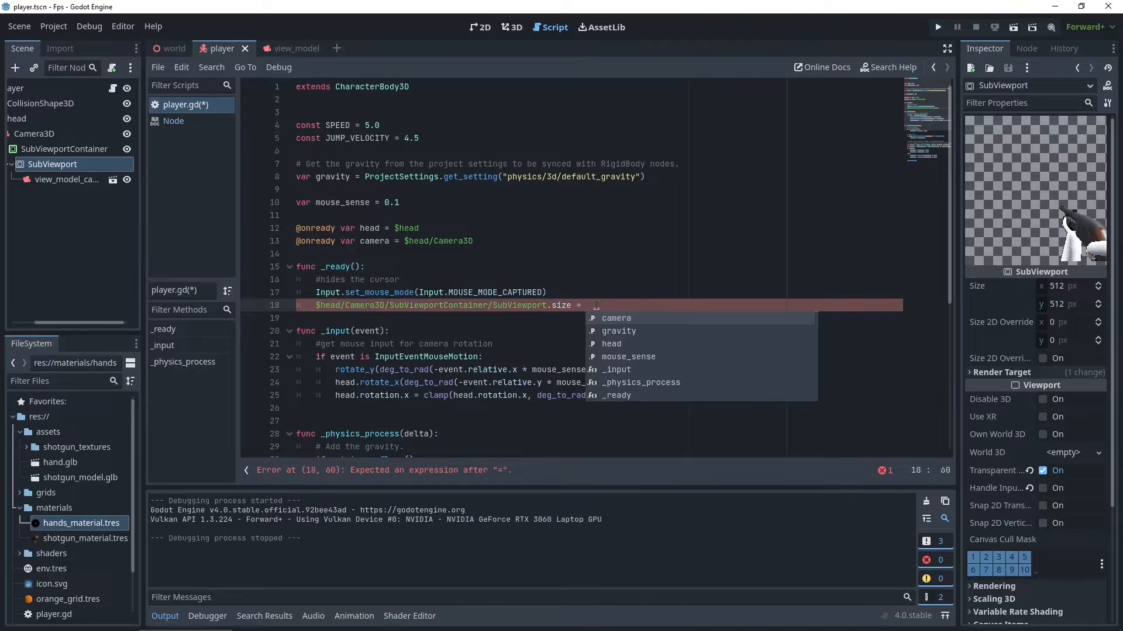
text(Dis)
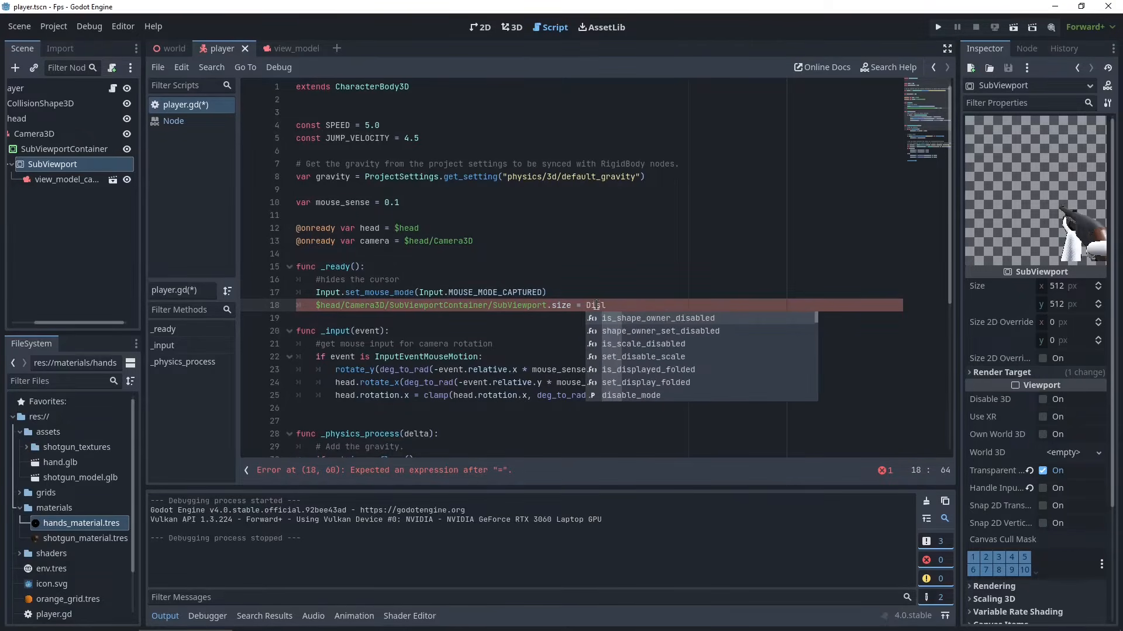
key(Return)
text(.size)
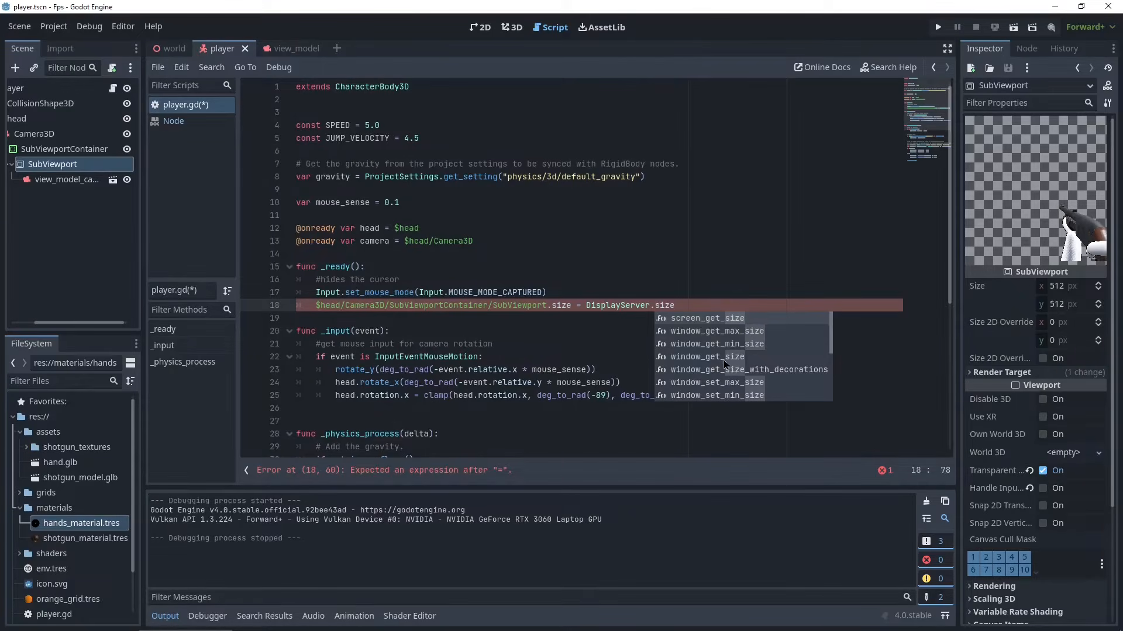
click(729, 357)
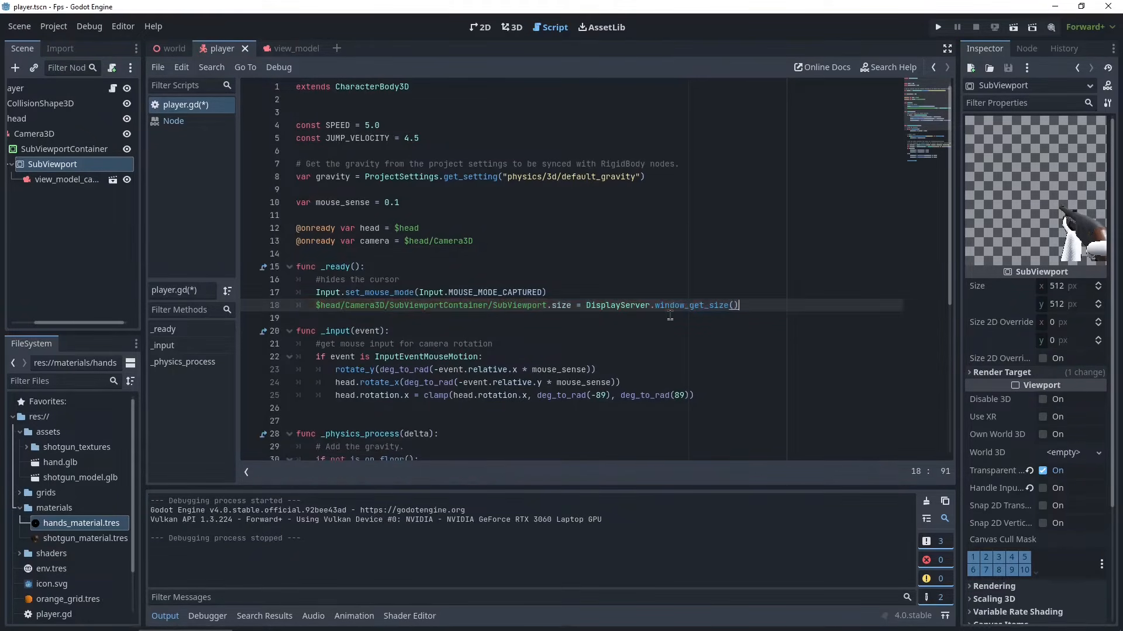
key(ctrl+s)
- Run the game and walk around the arch to check the resized view model
click(938, 27)
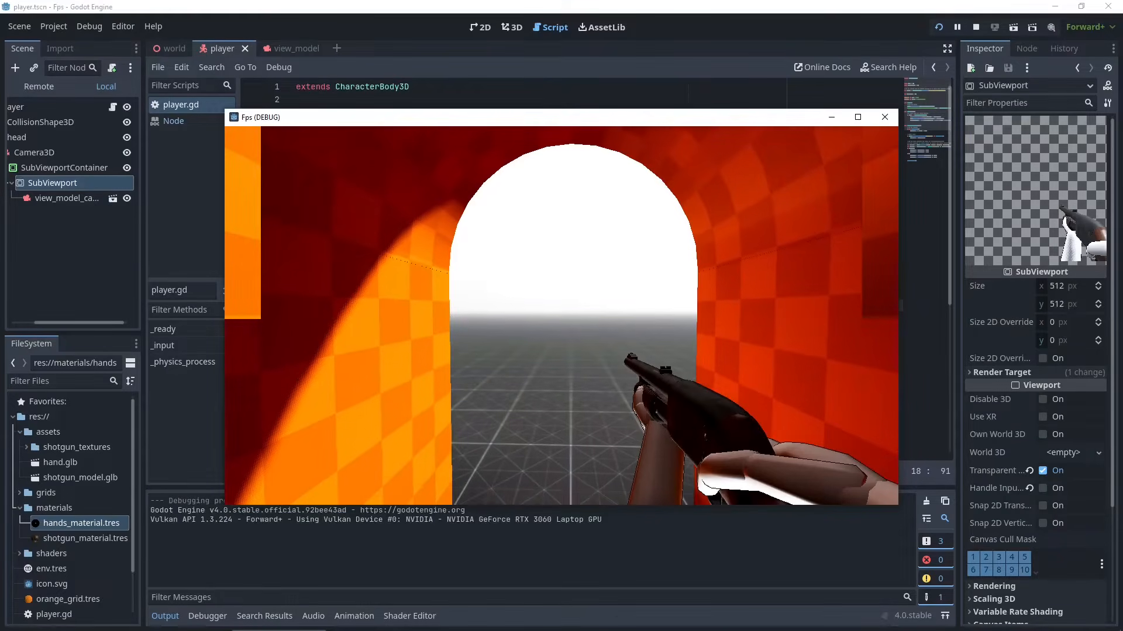
key(w)
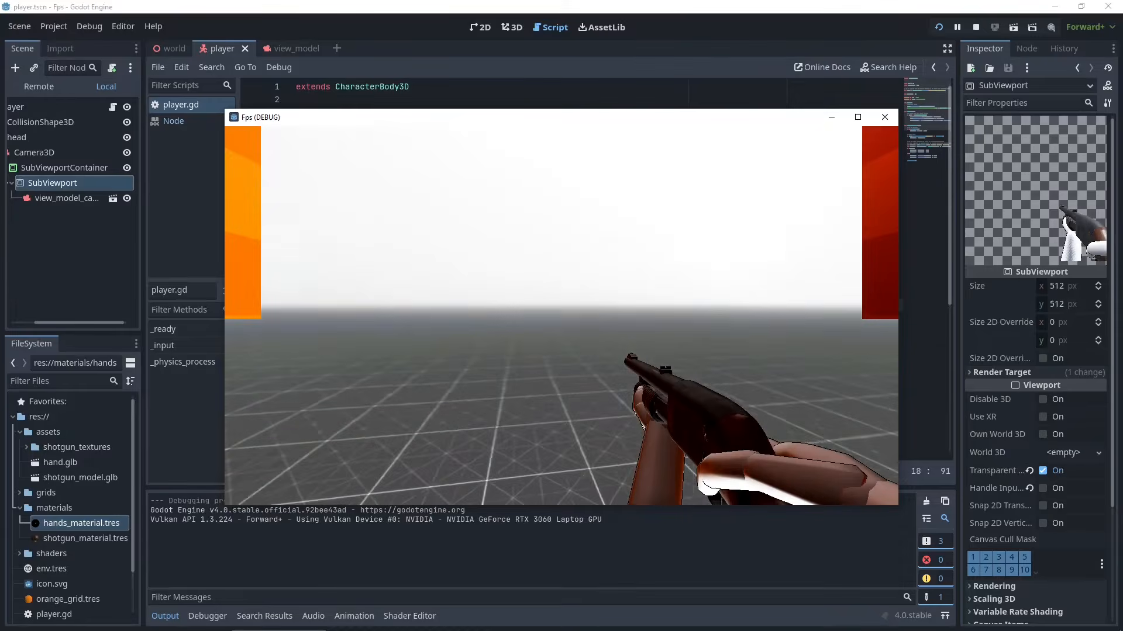
key(s)
key(a)
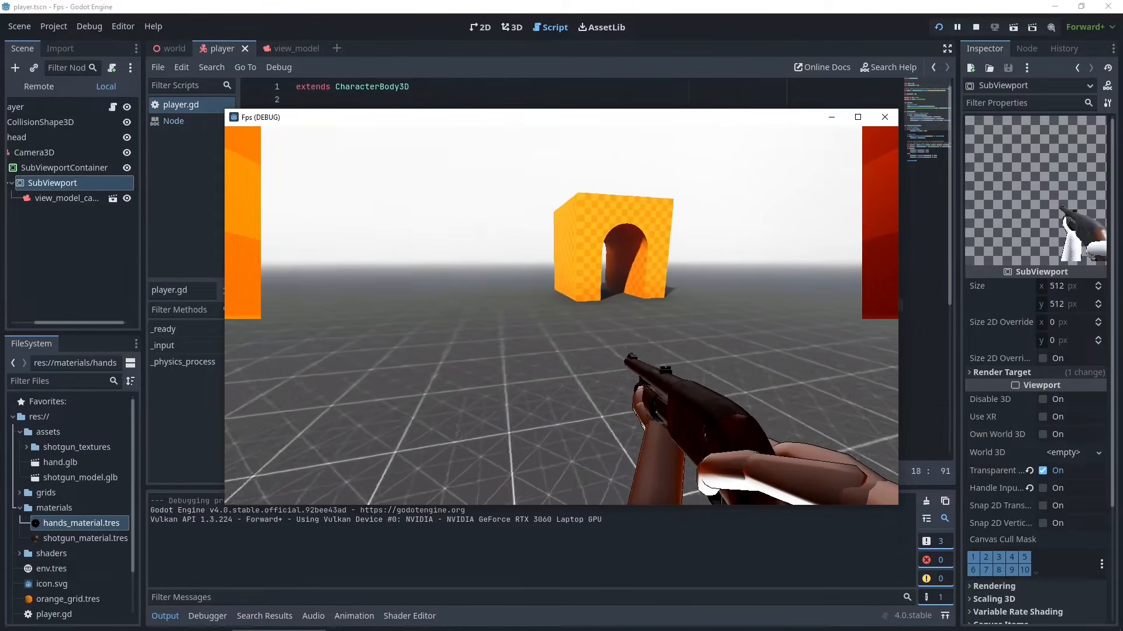
key(w)
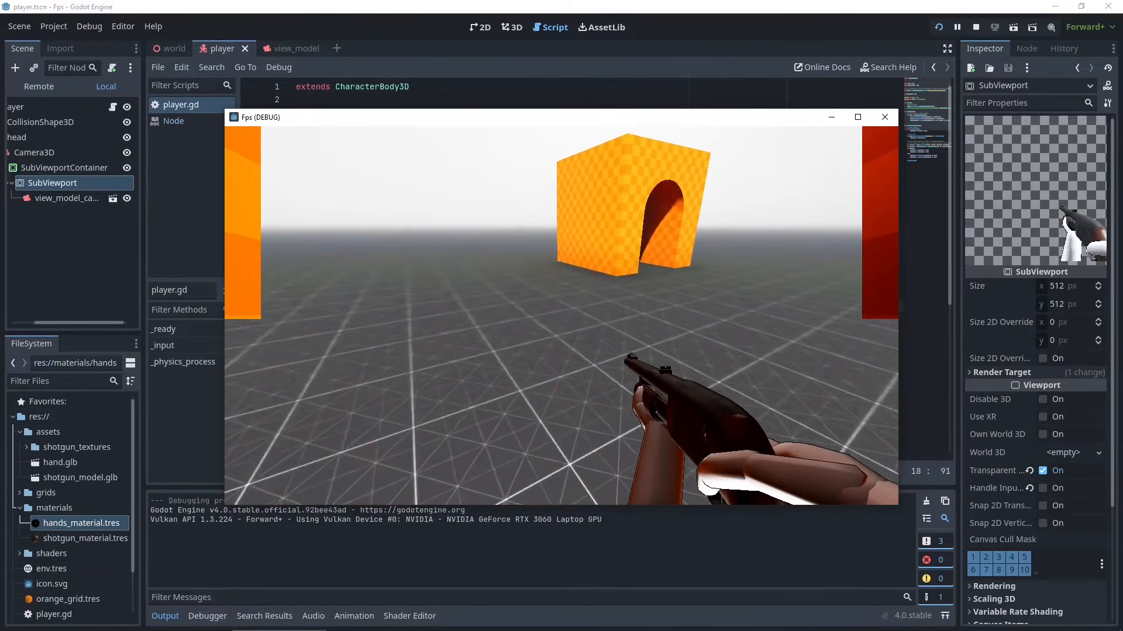
key(w)
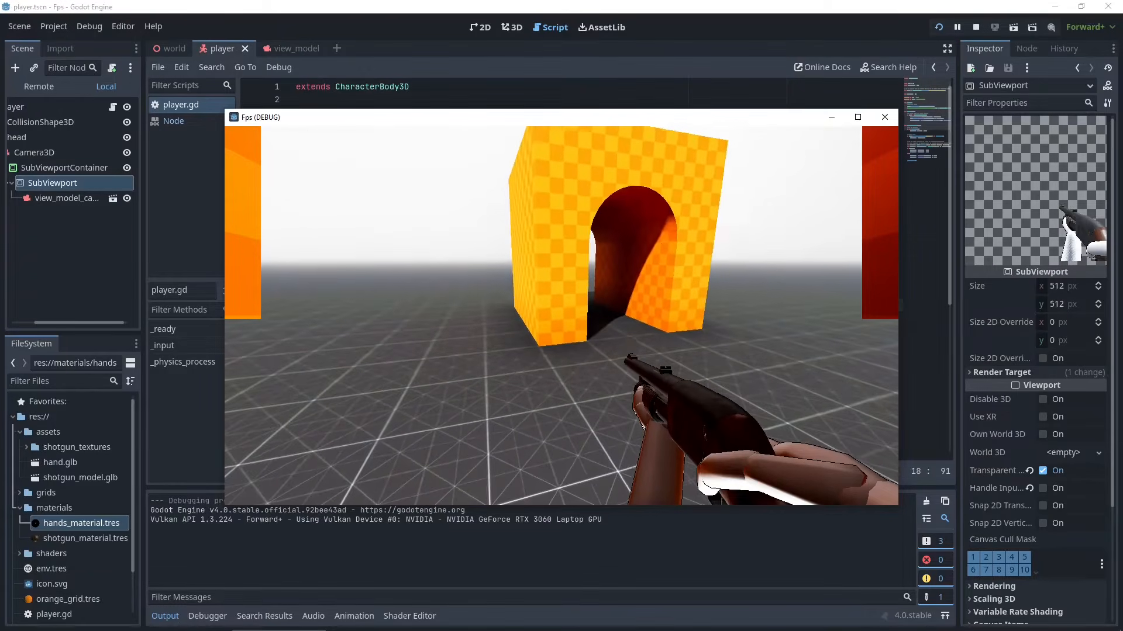
key(w)
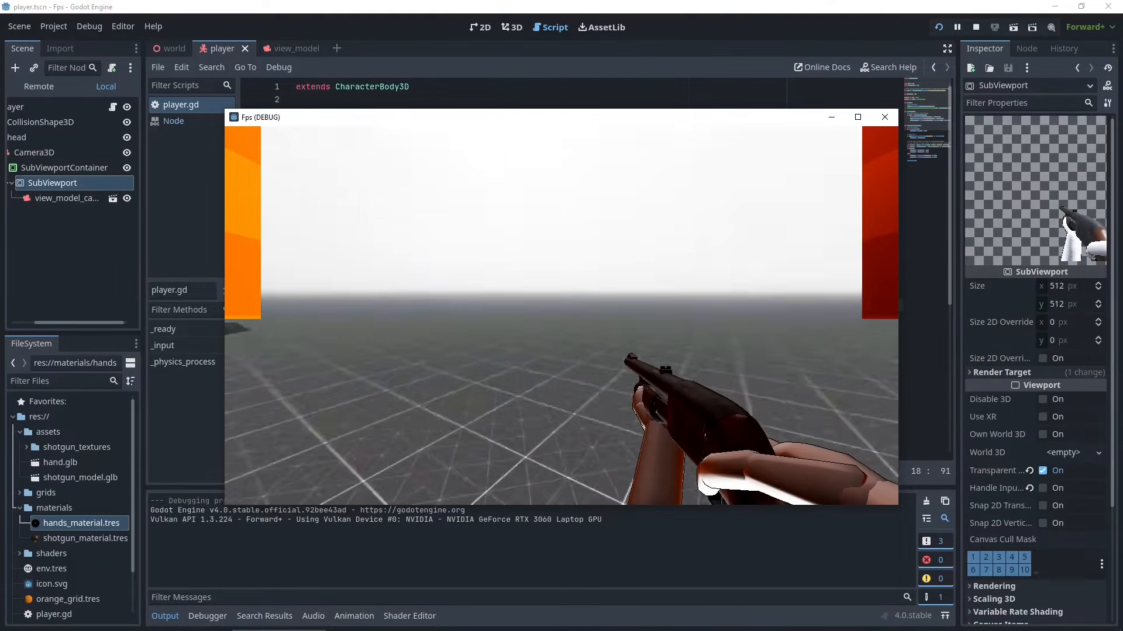
key(w)
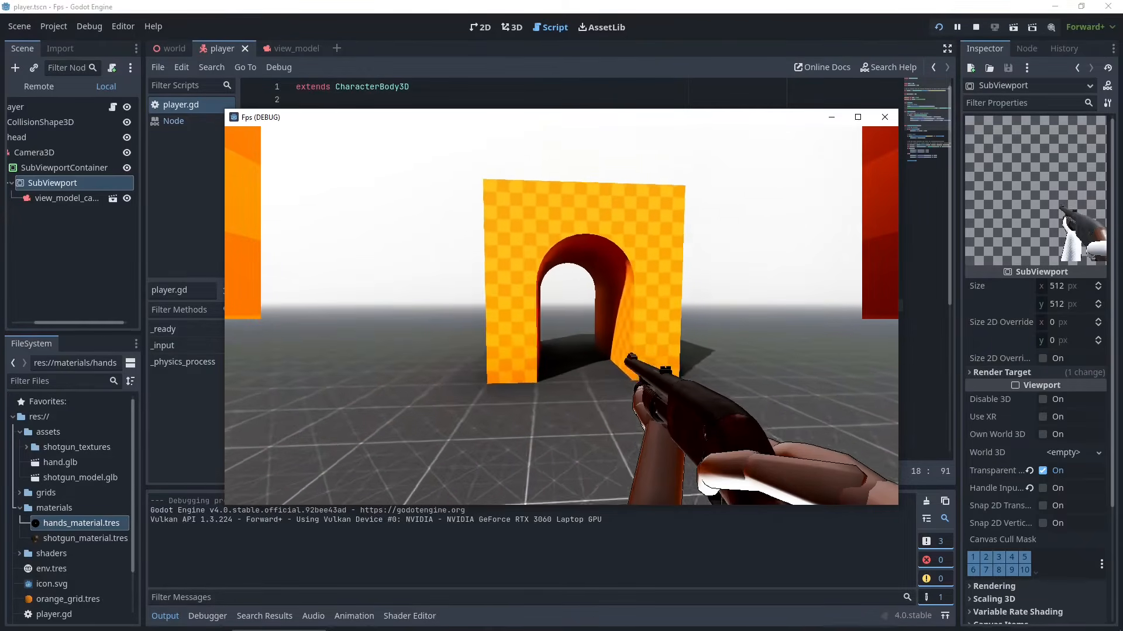
key(w)
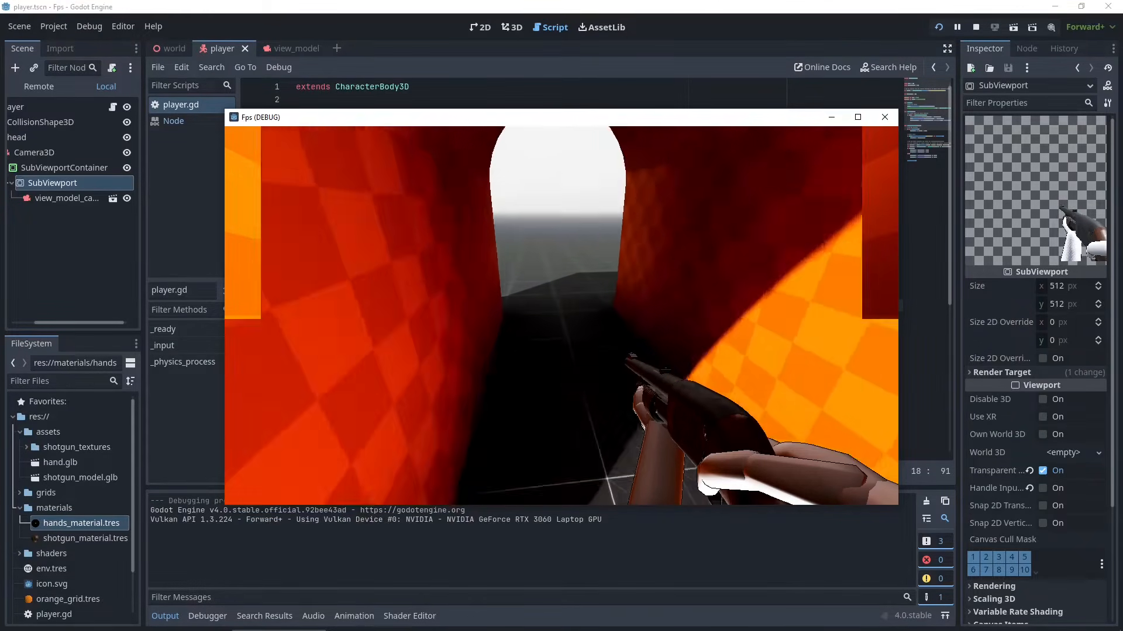
key(s)
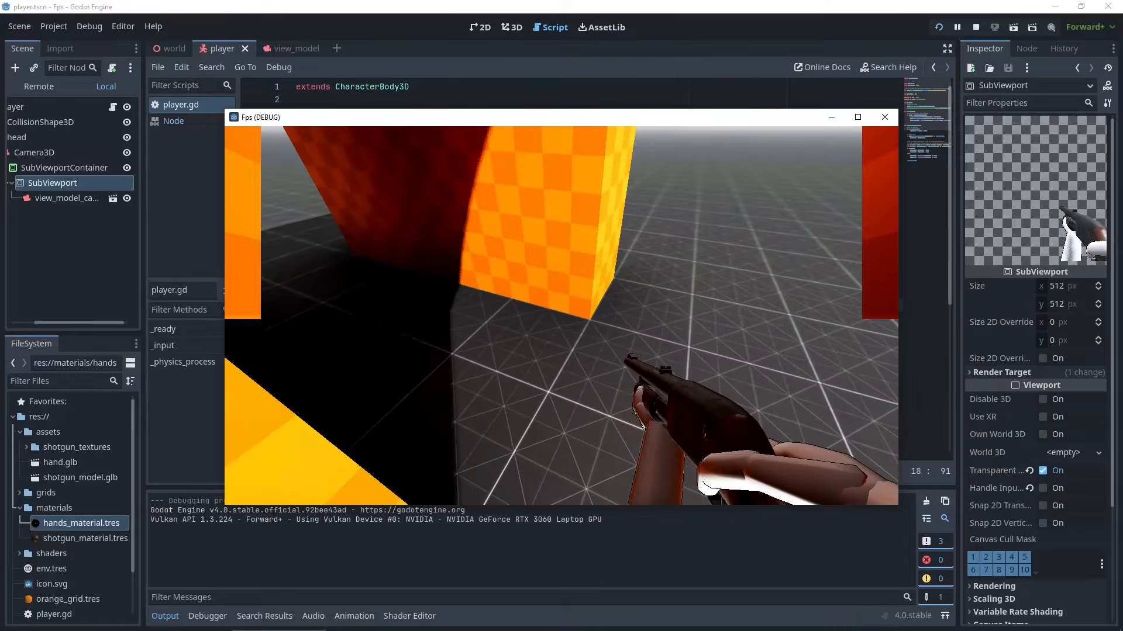
key(w)
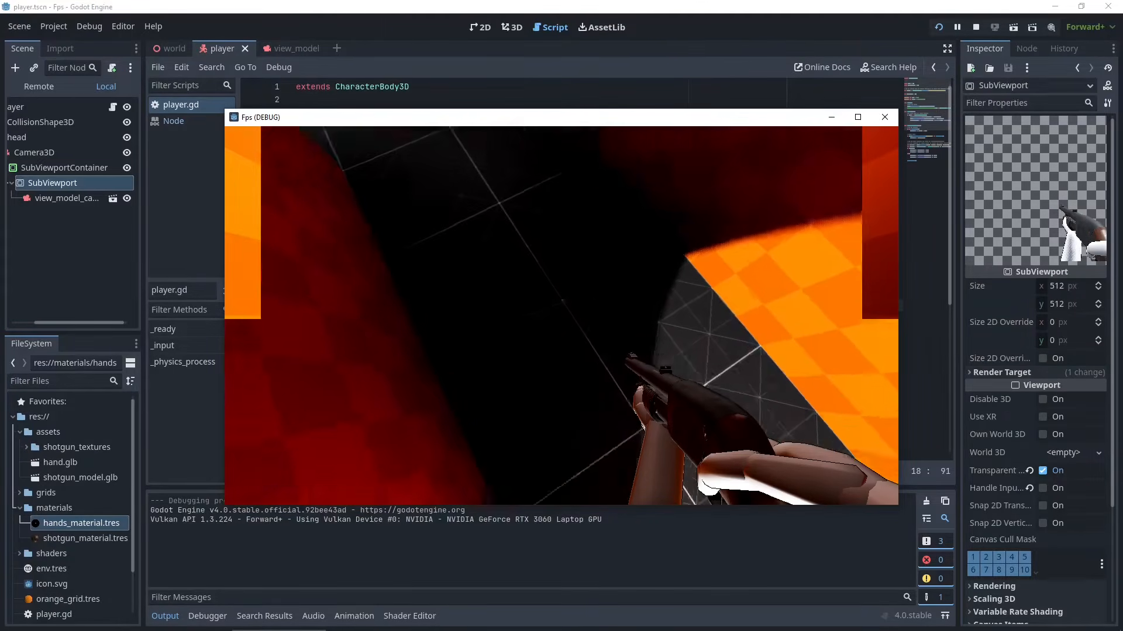
- Keep walking around the arch to check the view model, then stop the running game
key(s)
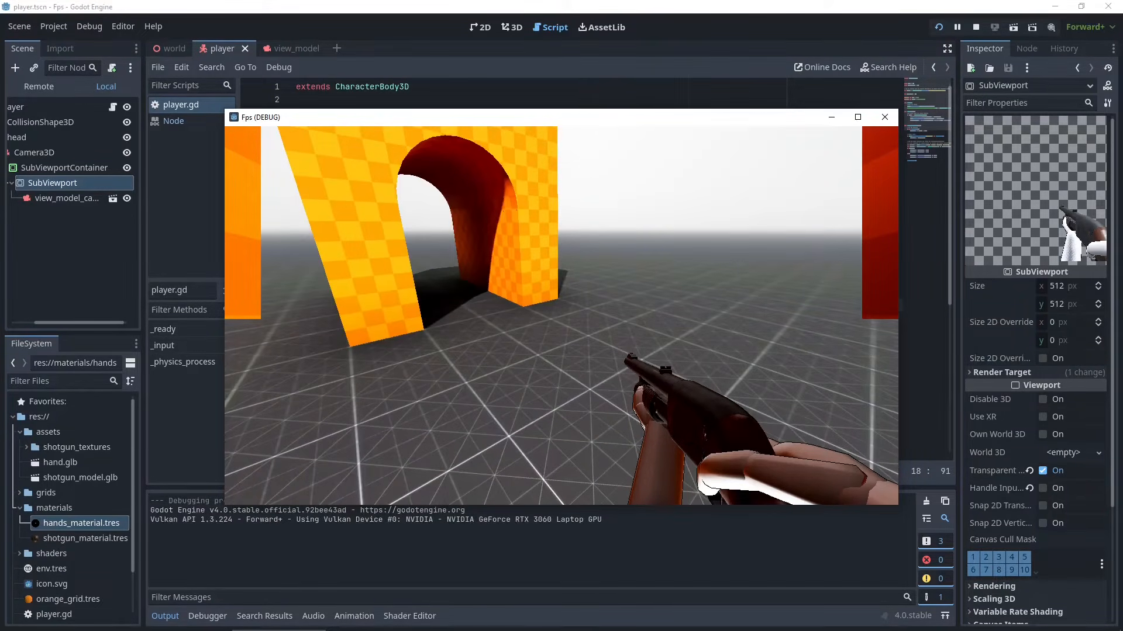
key(w)
key(d)
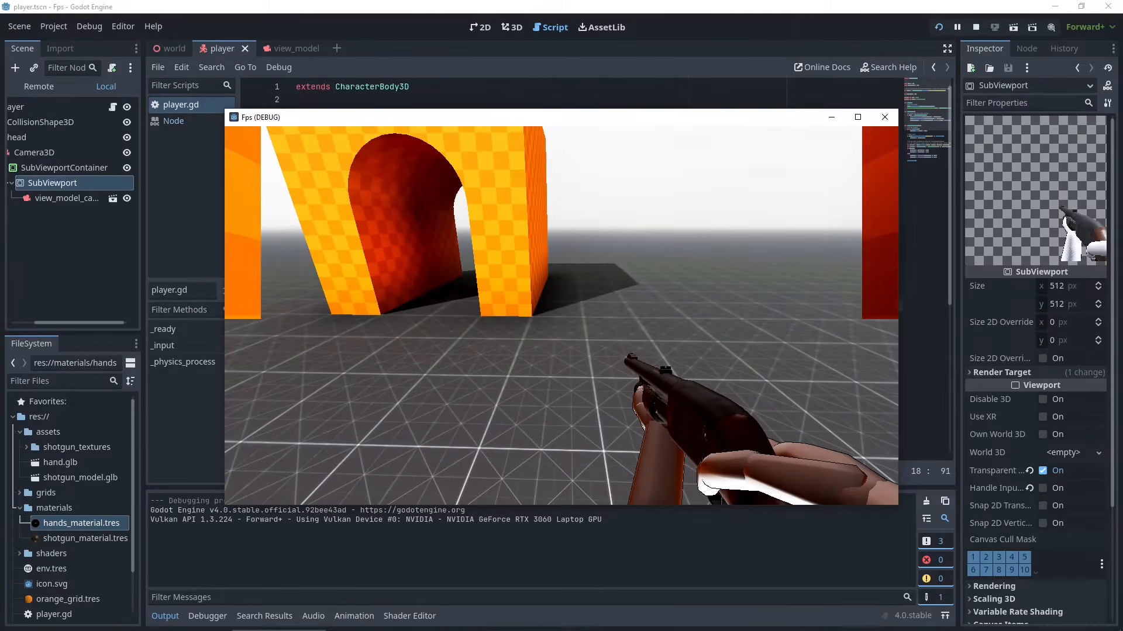
key(s)
key(alt+Tab)
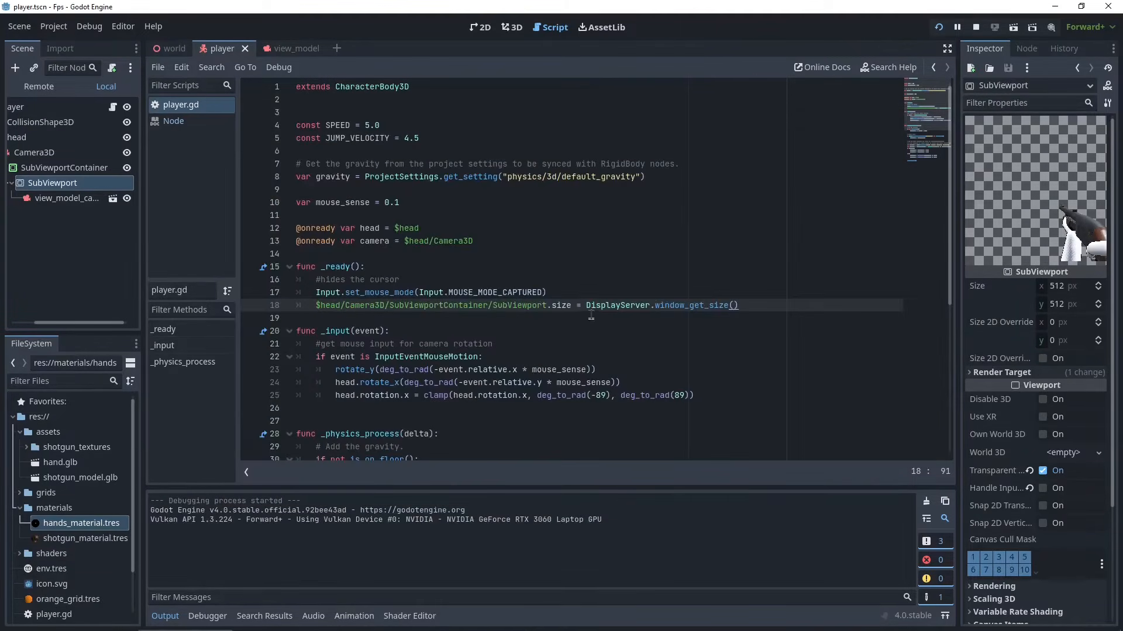
click(975, 27)
- In _physics_process, start a new line assigning $head/Camera3D/SubViewportContainer/SubViewport/view_model_camera.global_transform
scroll(387, 348, down, 4)
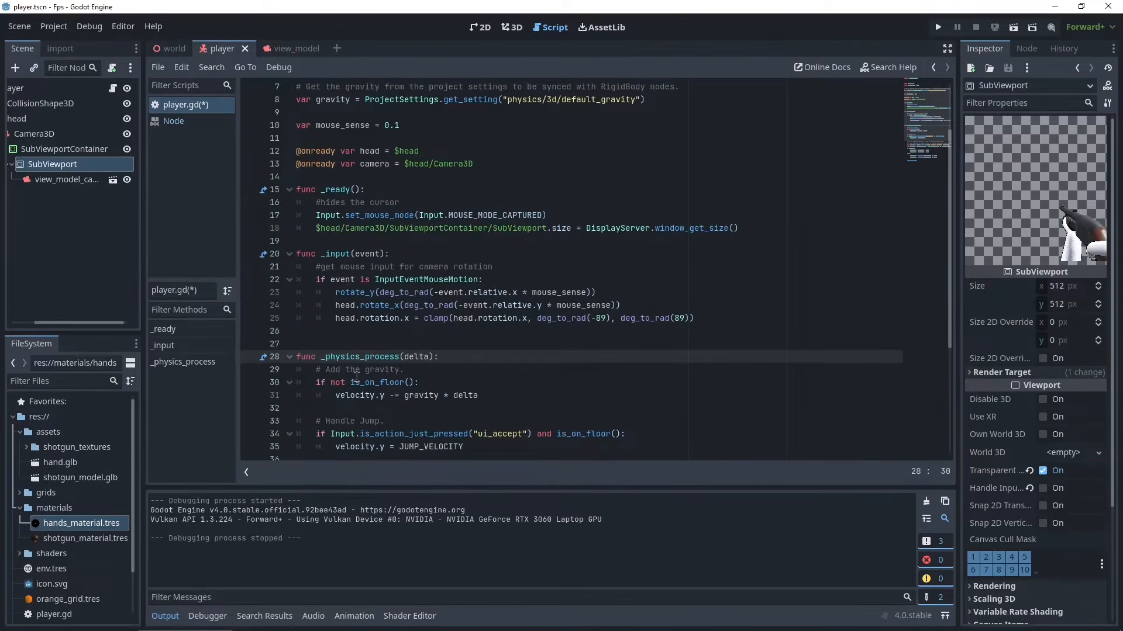
key(Return)
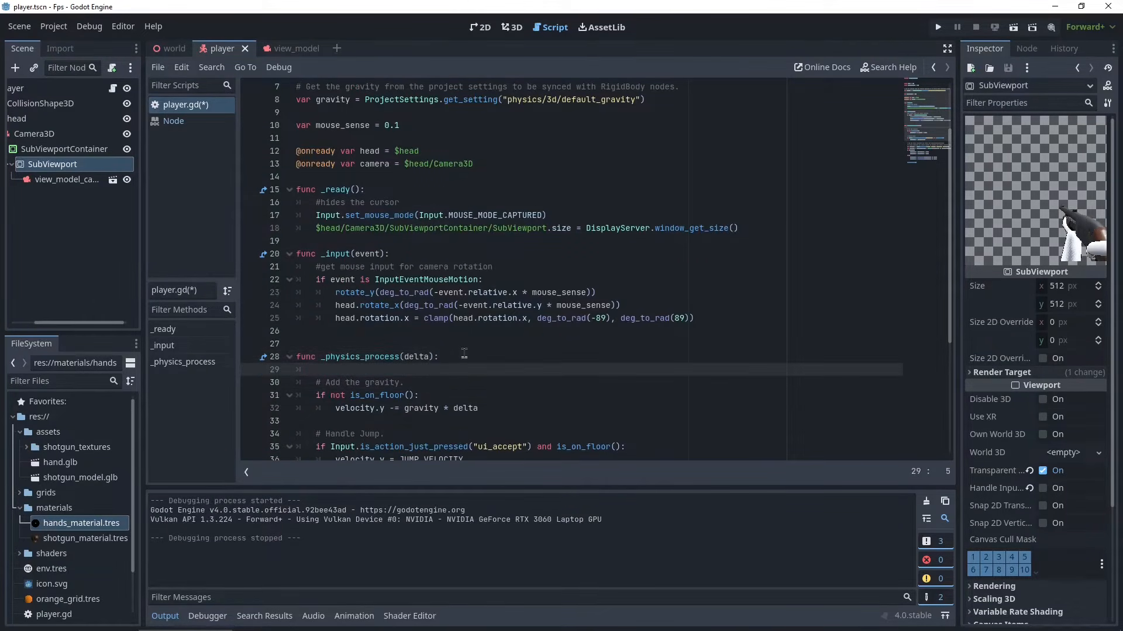
key(Return)
click(384, 374)
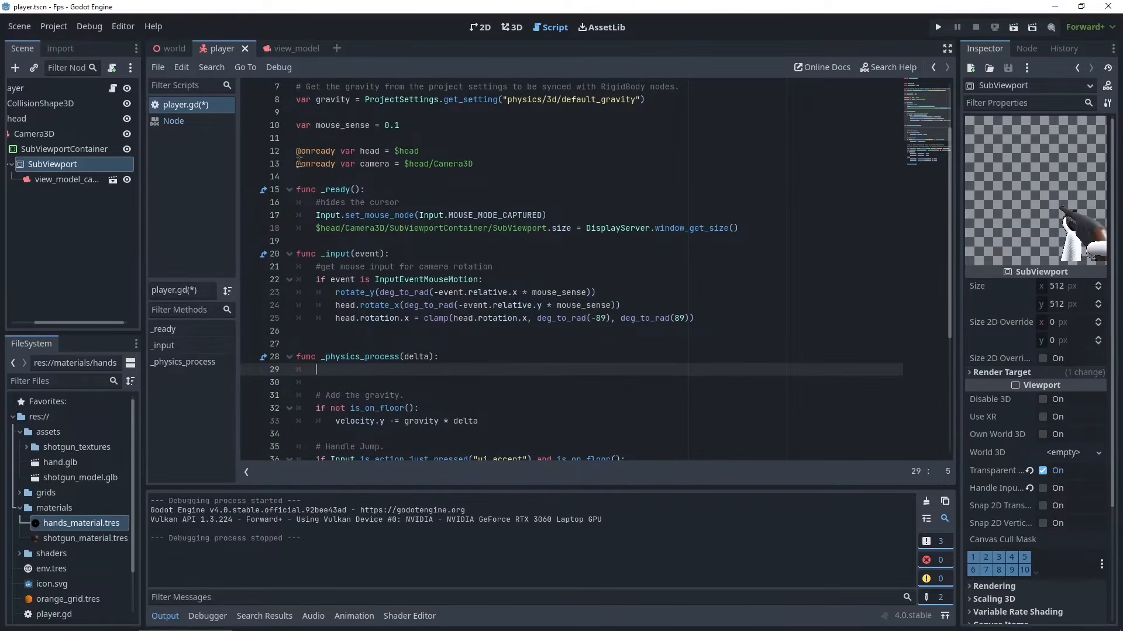
drag(297, 164, 492, 170)
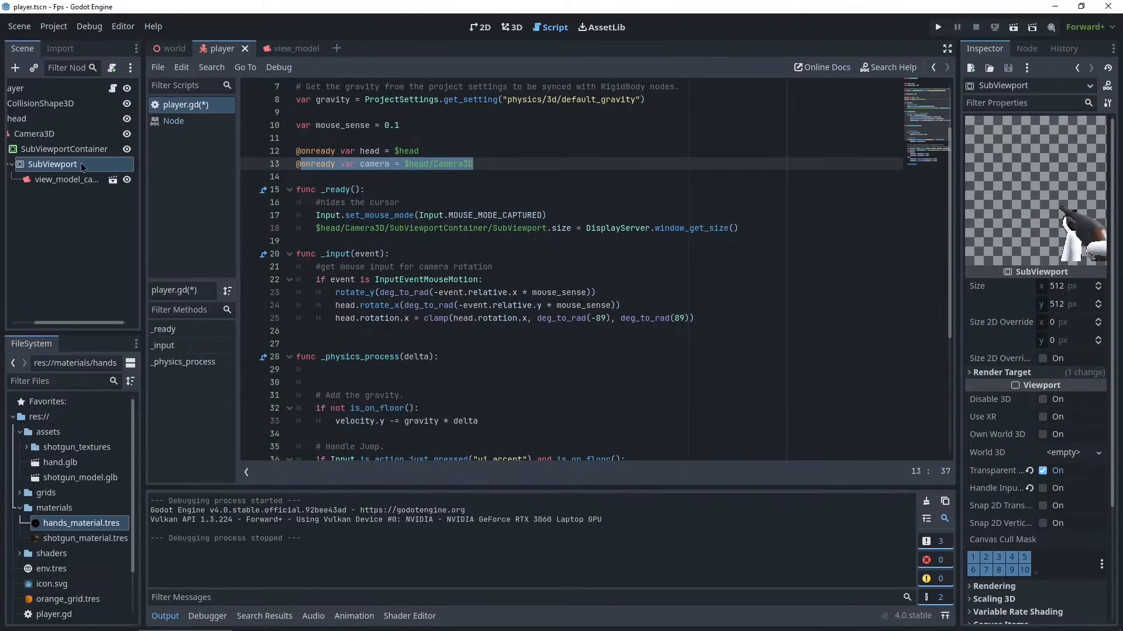
drag(143, 166, 188, 166)
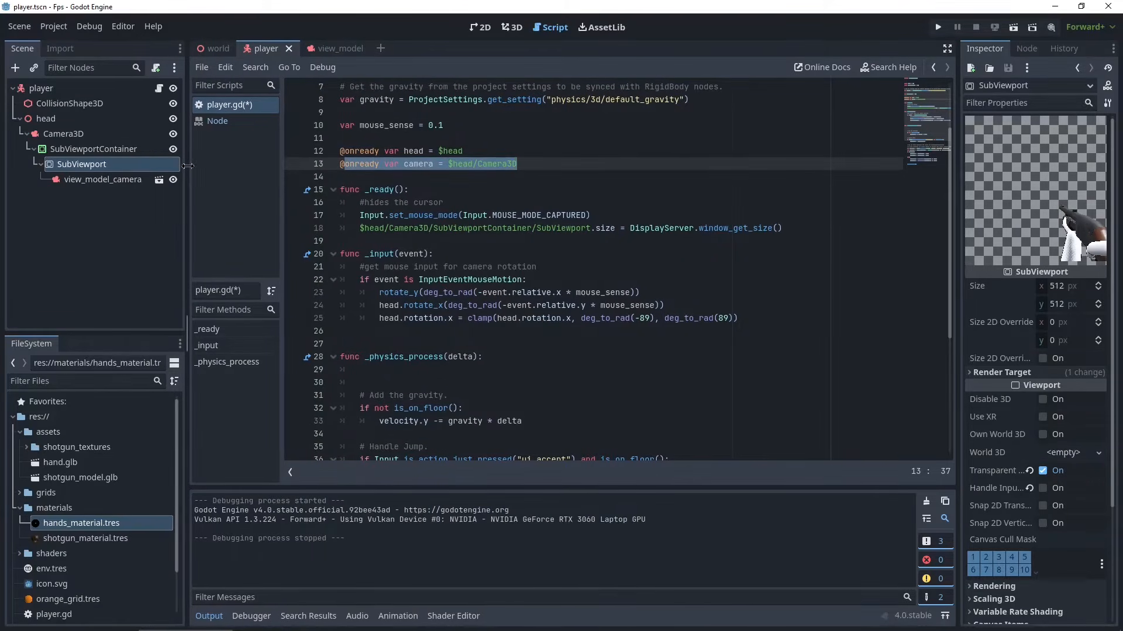
click(414, 170)
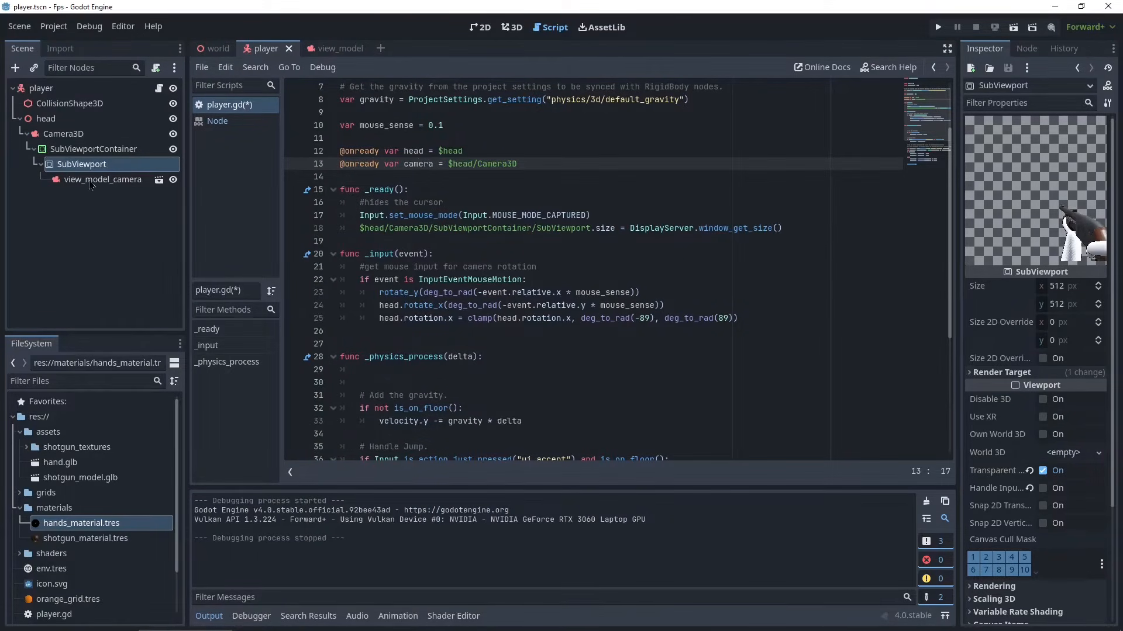
drag(82, 182, 491, 370)
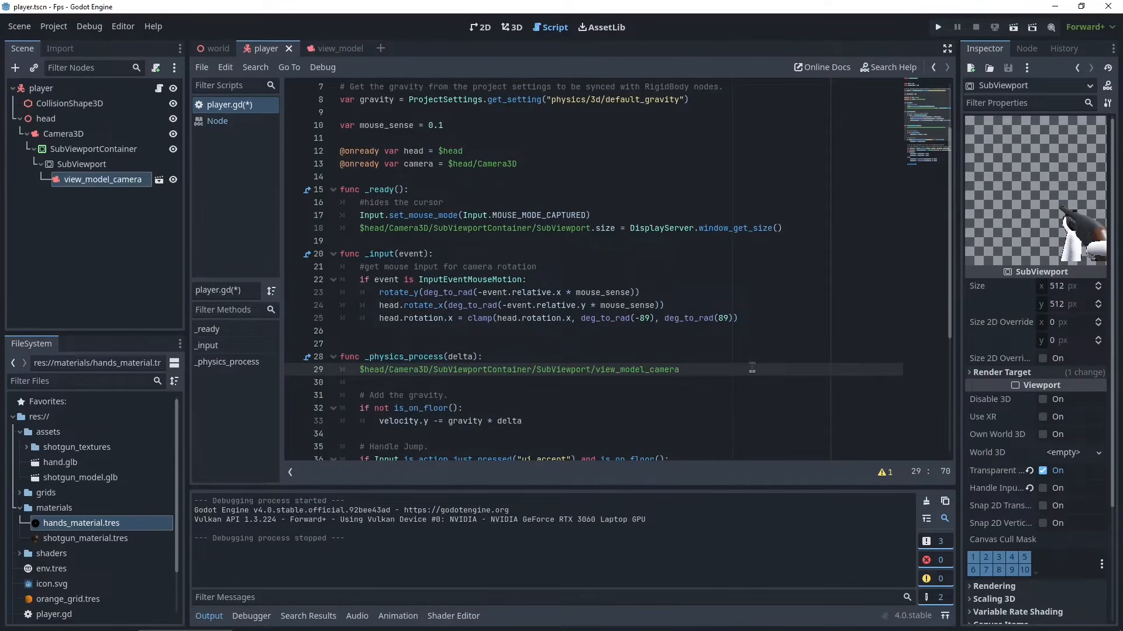
text(.gl)
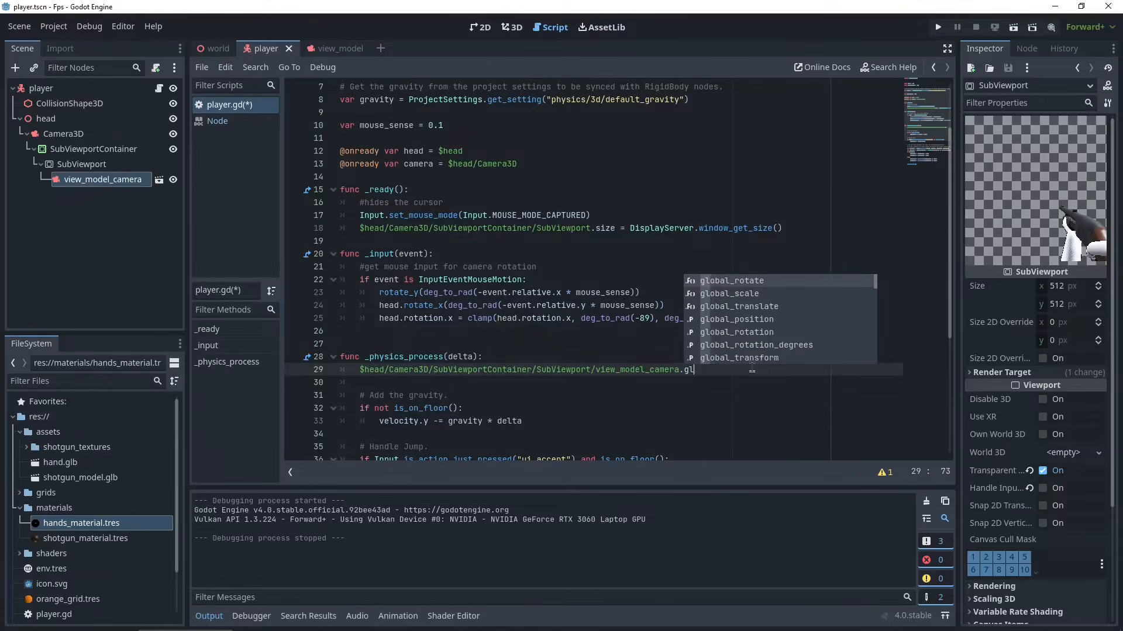
text(obal_transform)
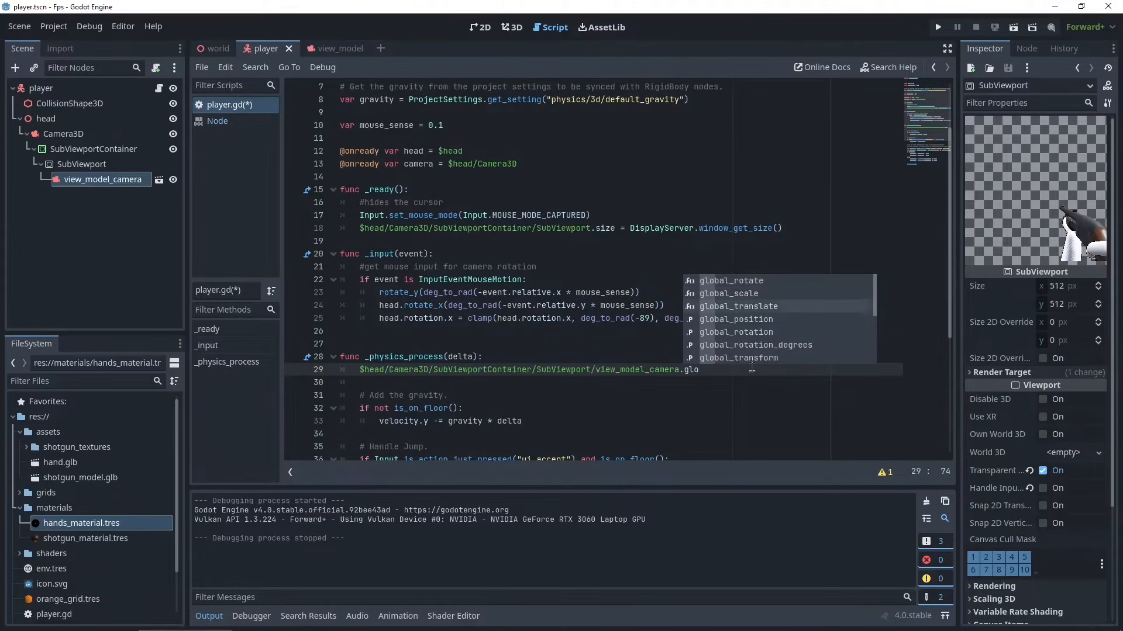
key(Return)
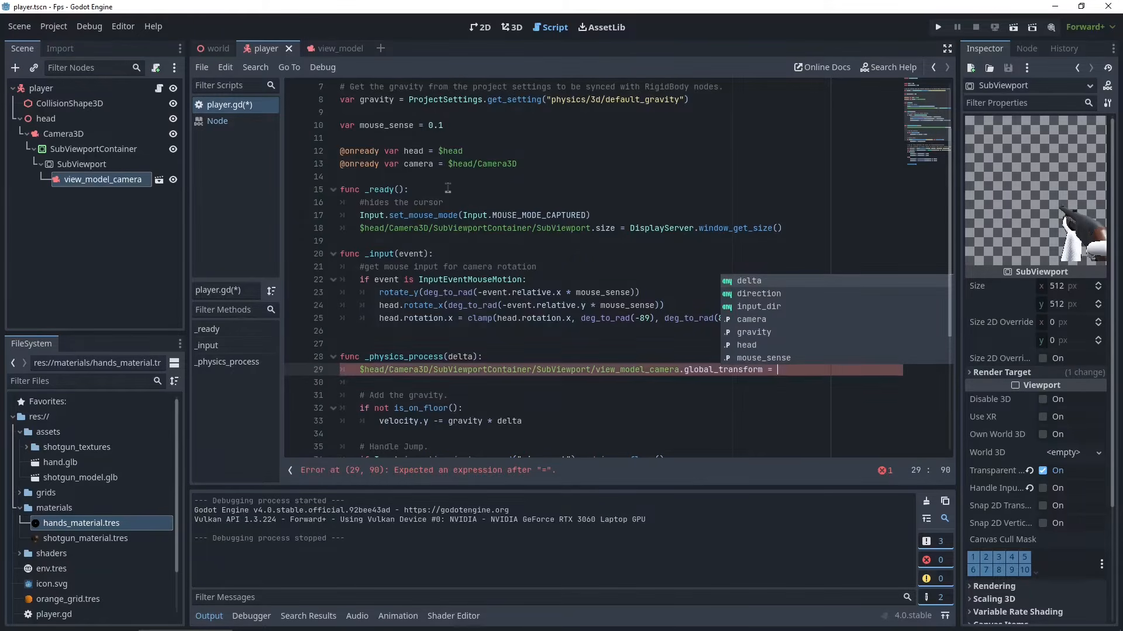
- Complete the assignment with camera.global_transform and save the script
double_click(425, 164)
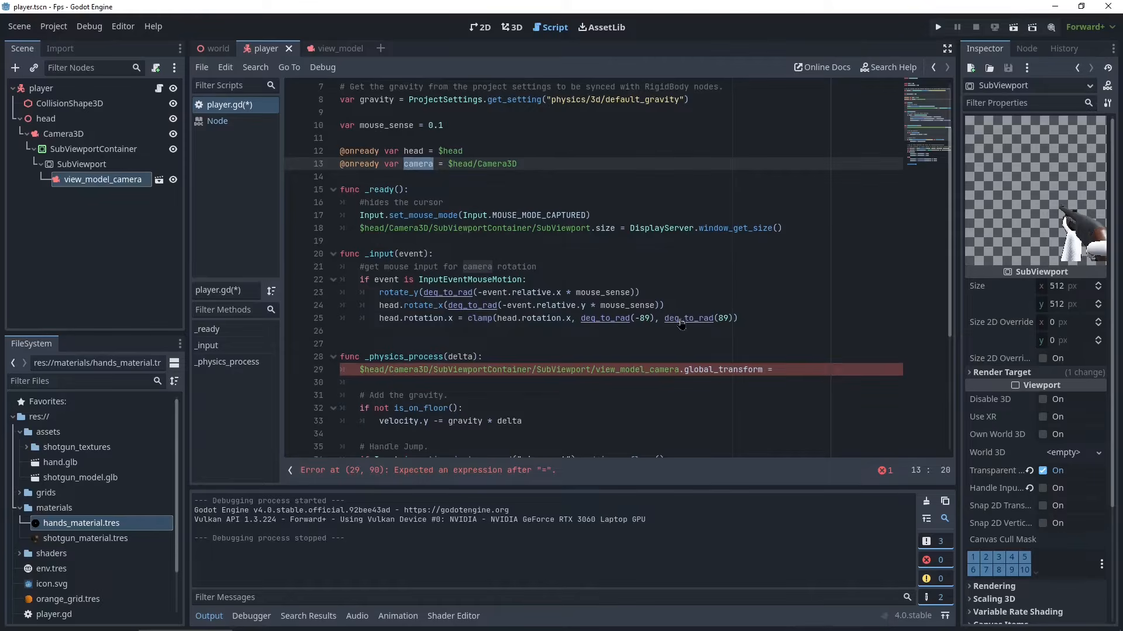
click(807, 369)
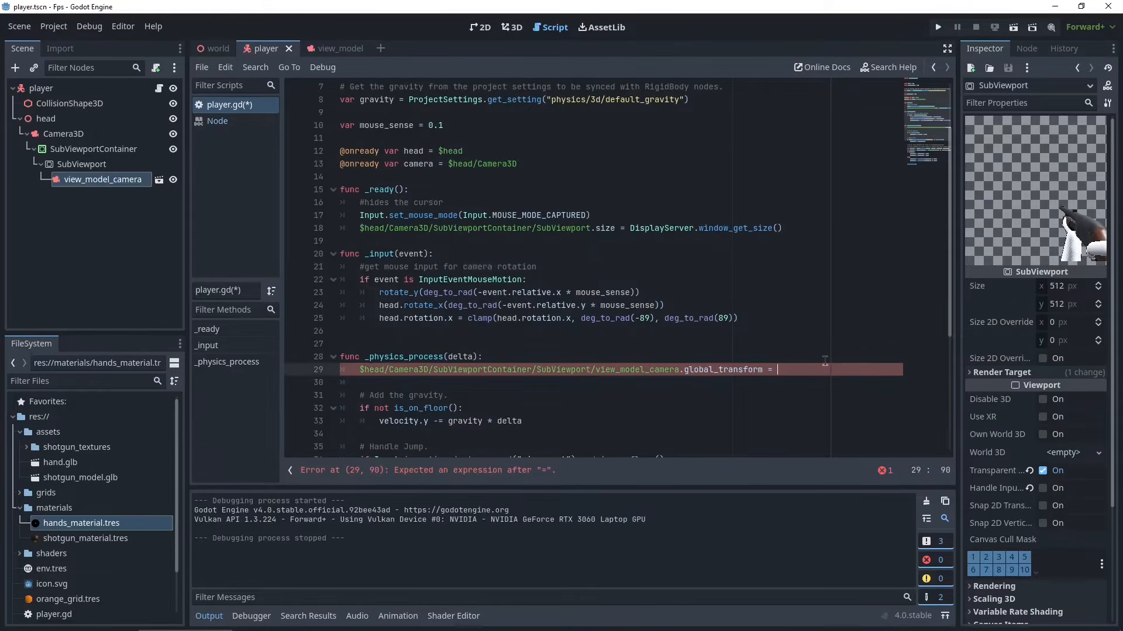
text(camera.glo)
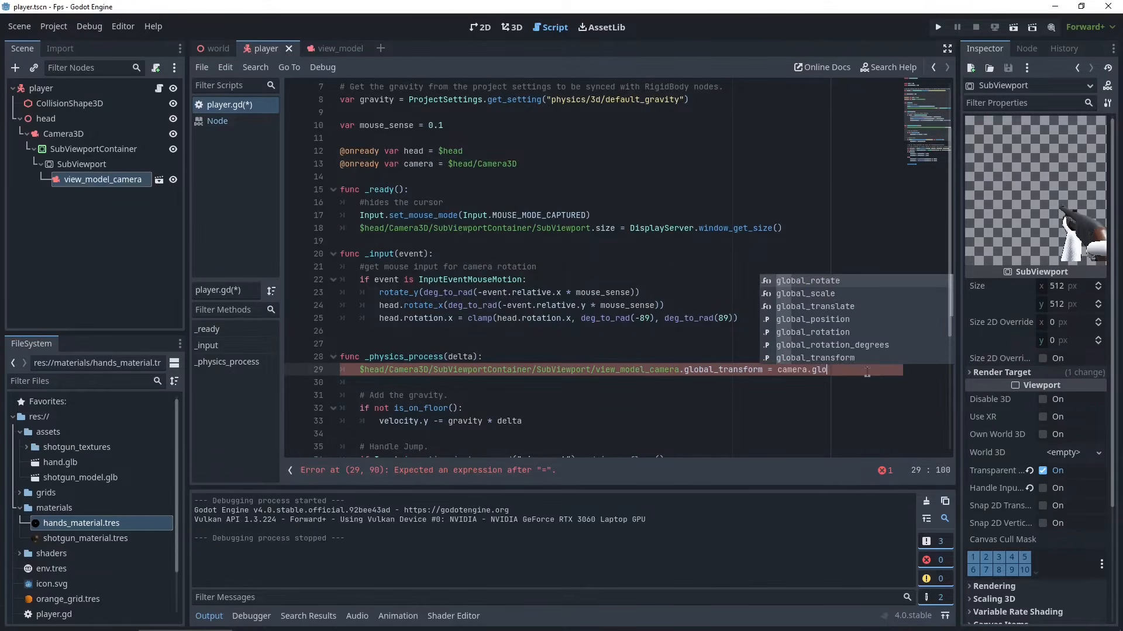
click(872, 357)
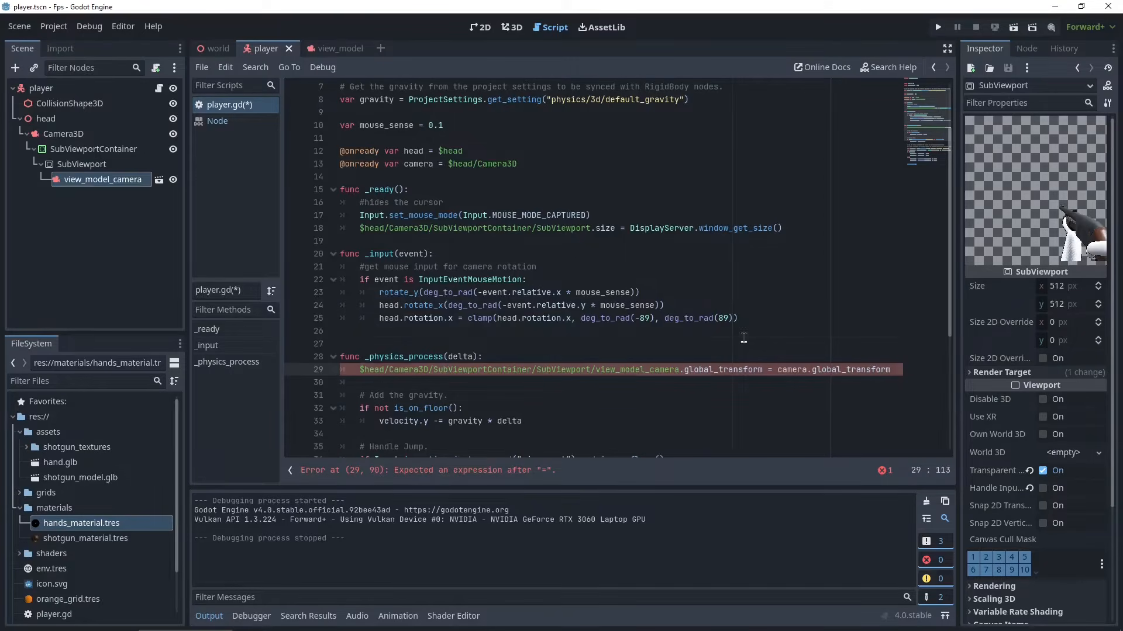
click(743, 331)
key(ctrl+s)
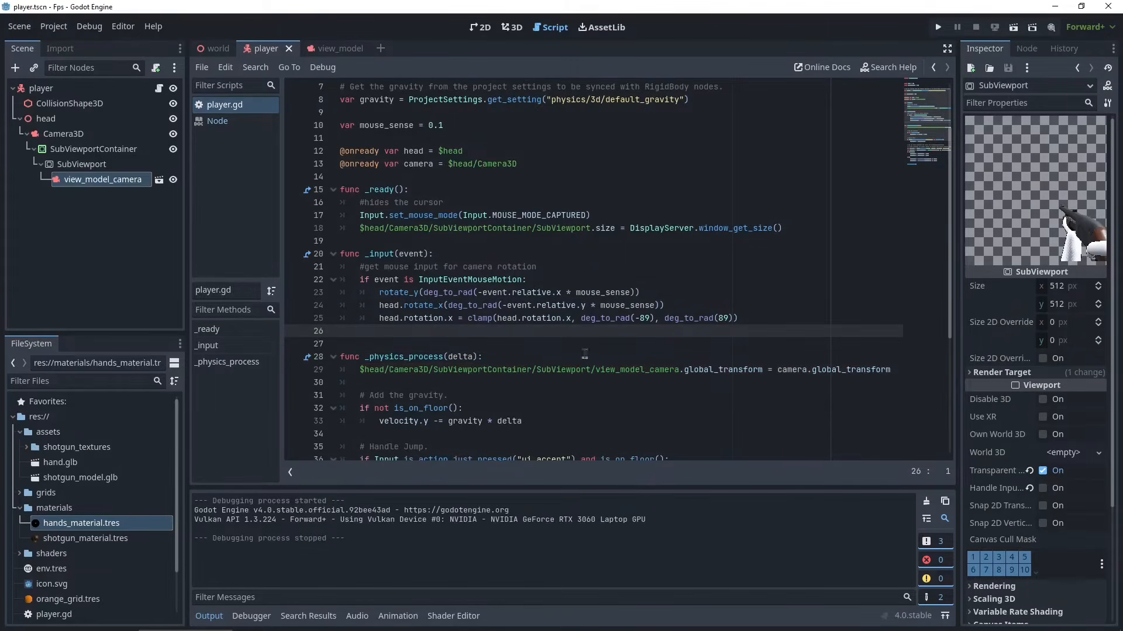
- Run the game, move and jump around the arch to check the synced view model, then stop it
click(940, 29)
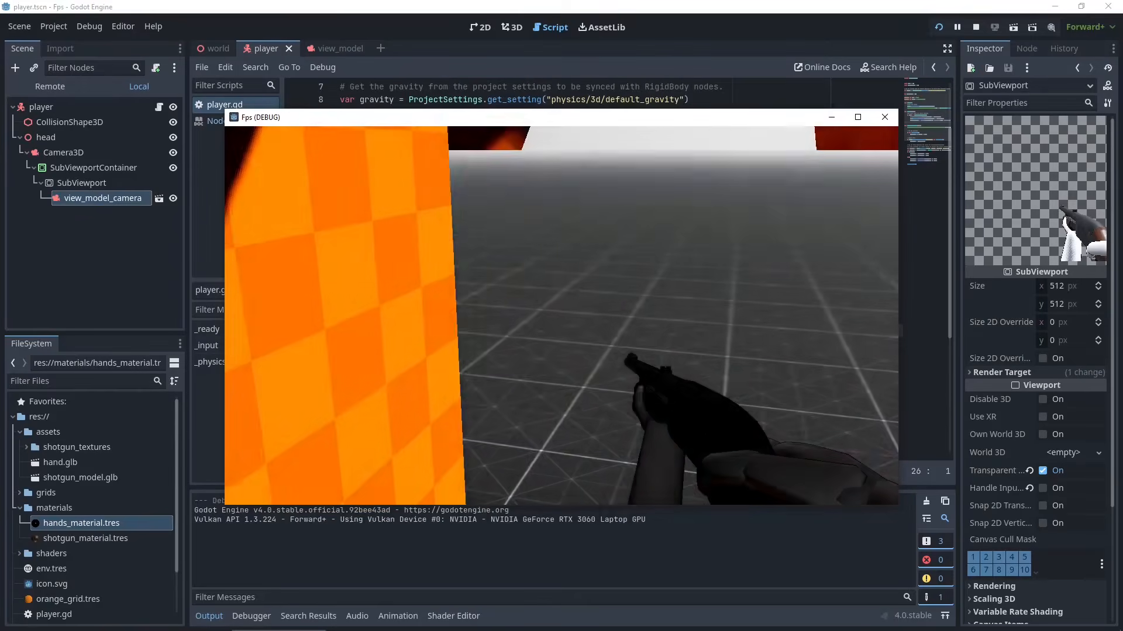
key(w)
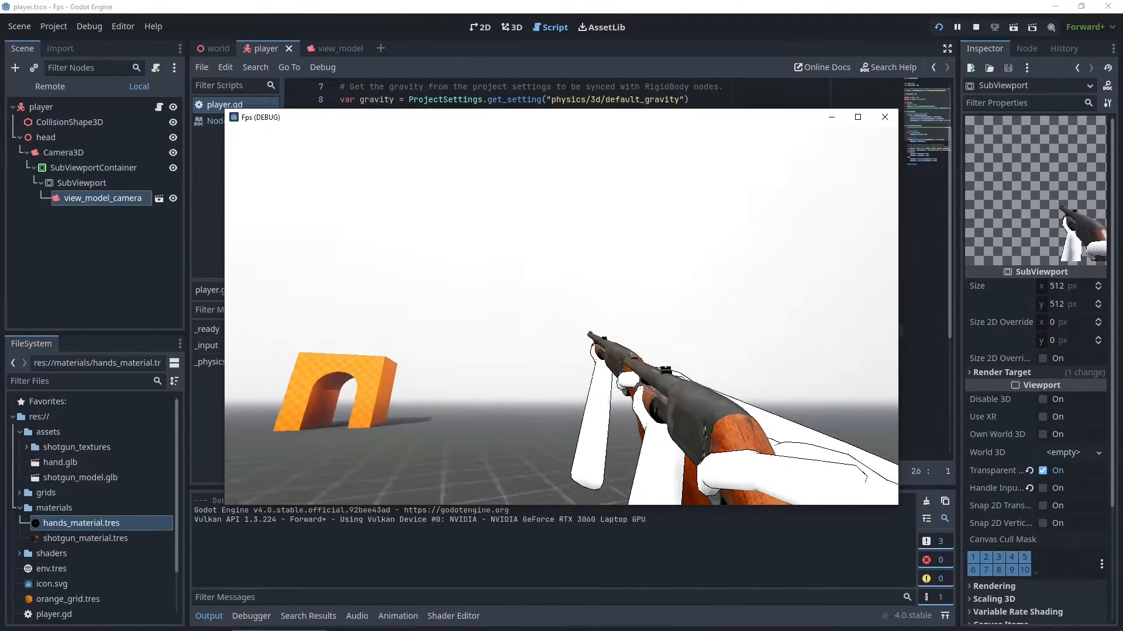
key(a)
key(space)
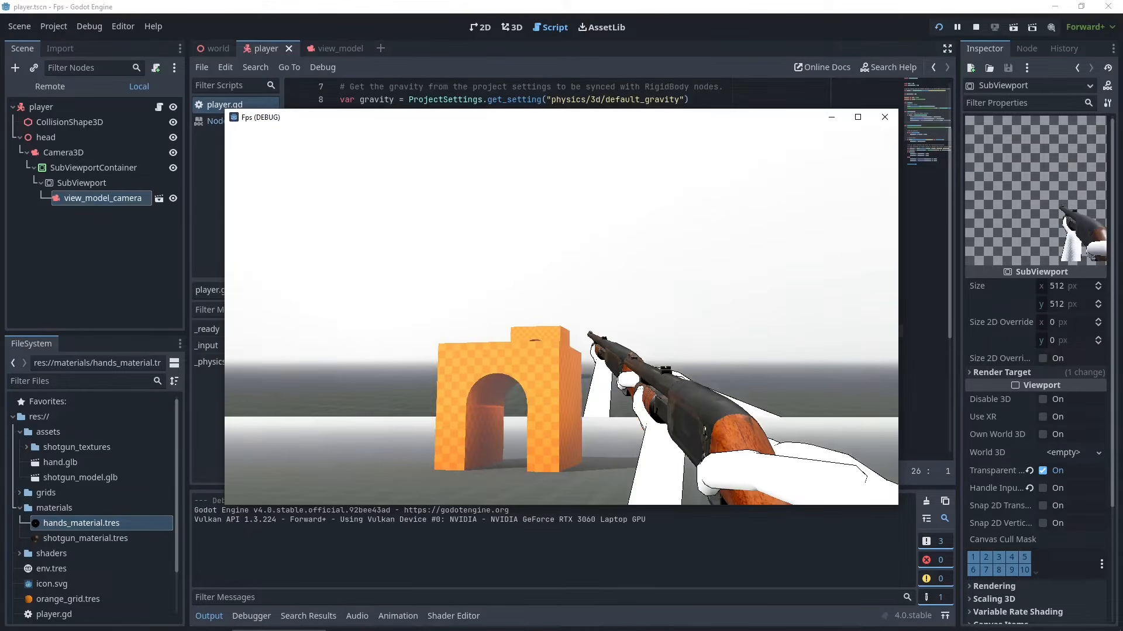
key(alt+Tab)
click(975, 27)
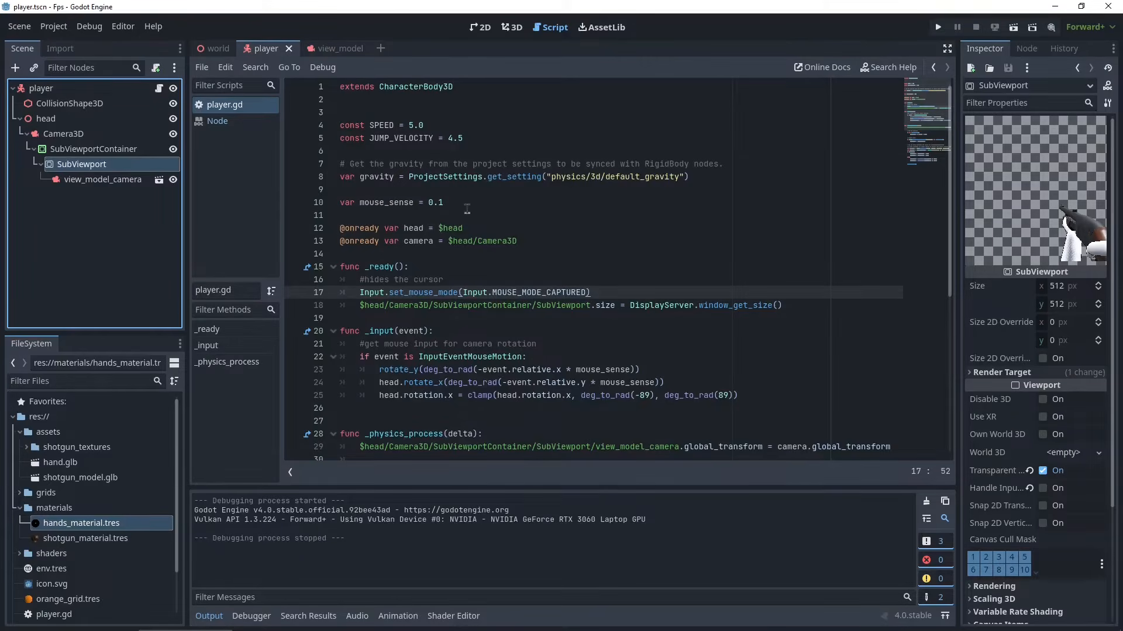
- Set the view_model_camera's cull mask so only layer 2 is enabled
click(85, 183)
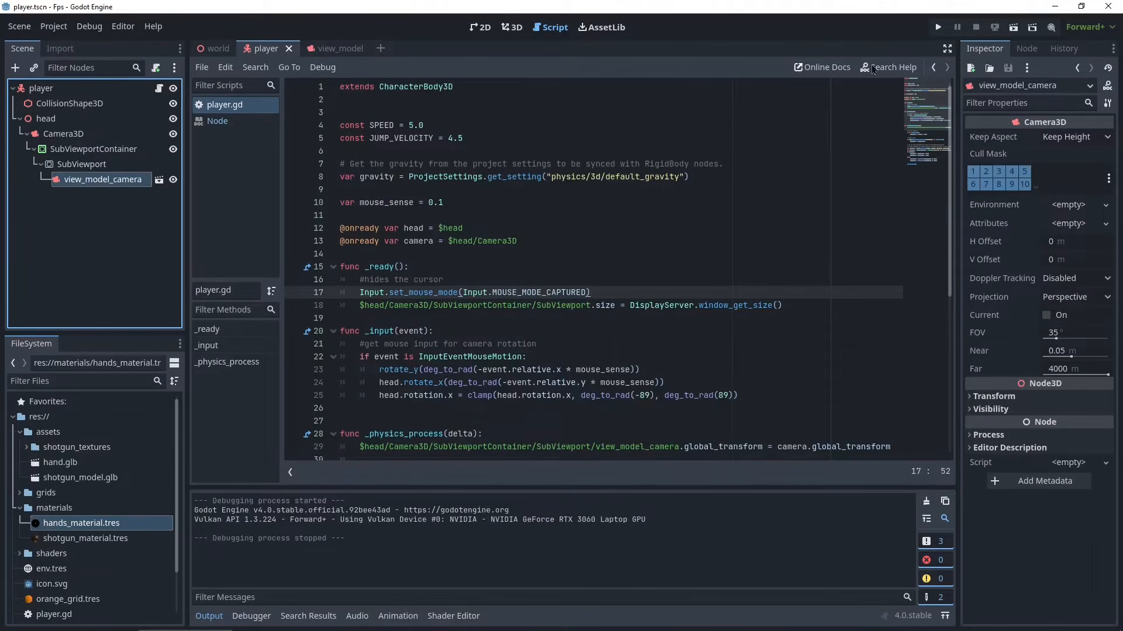
click(972, 171)
click(972, 184)
click(986, 184)
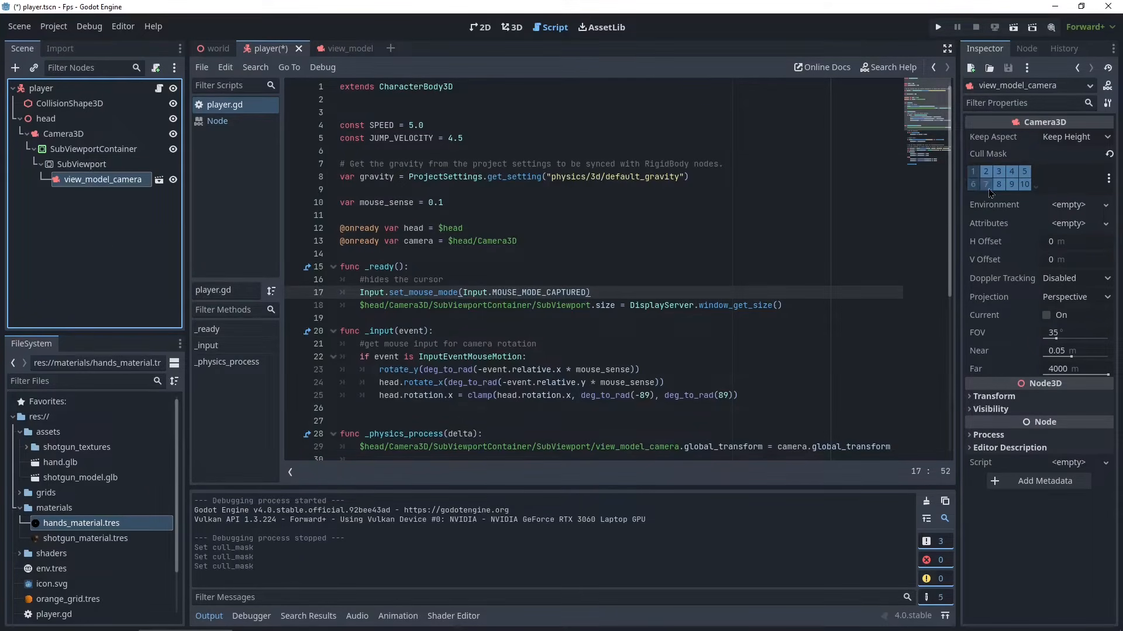
click(999, 184)
click(999, 171)
click(1011, 171)
click(1012, 185)
click(1024, 185)
click(1025, 172)
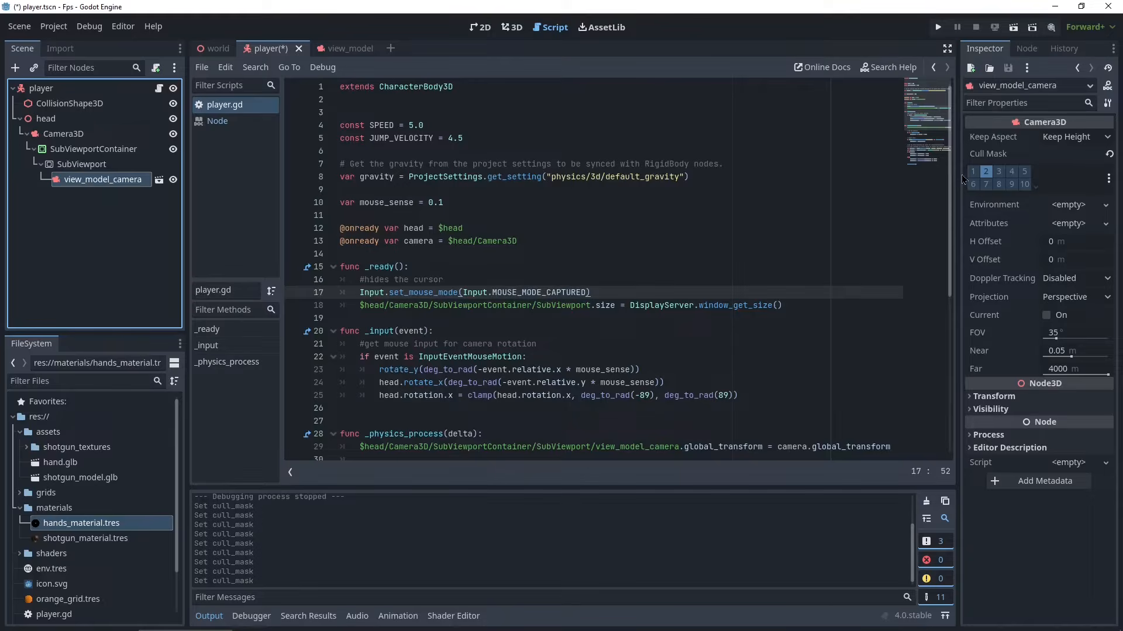
- Disable layer 2 in the main Camera3D's cull mask and save the player scene
click(59, 139)
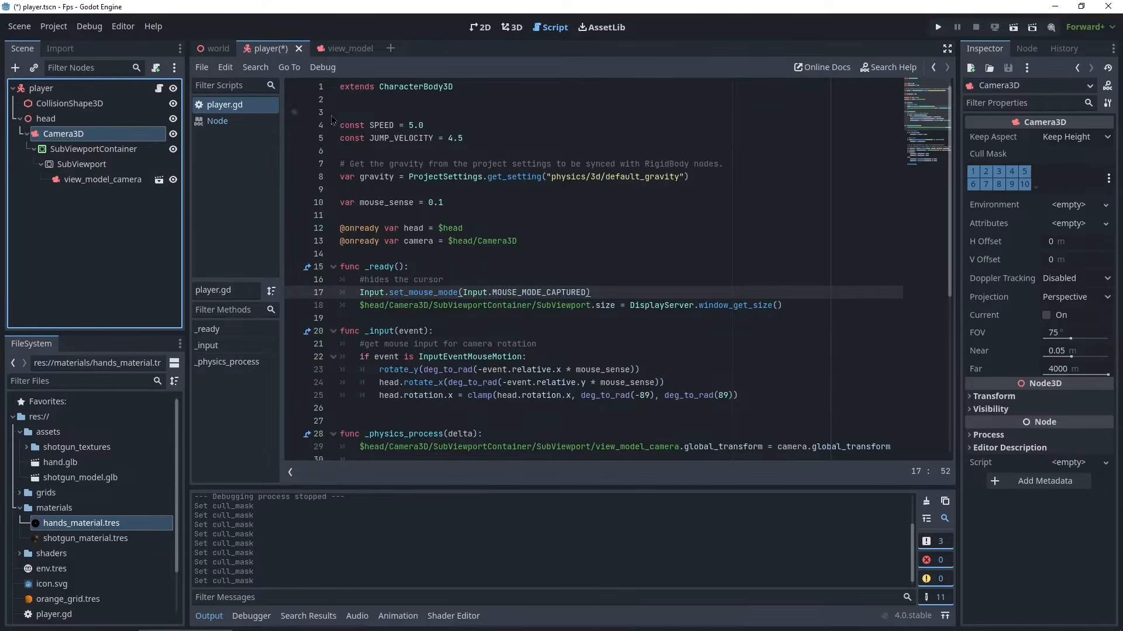
click(986, 171)
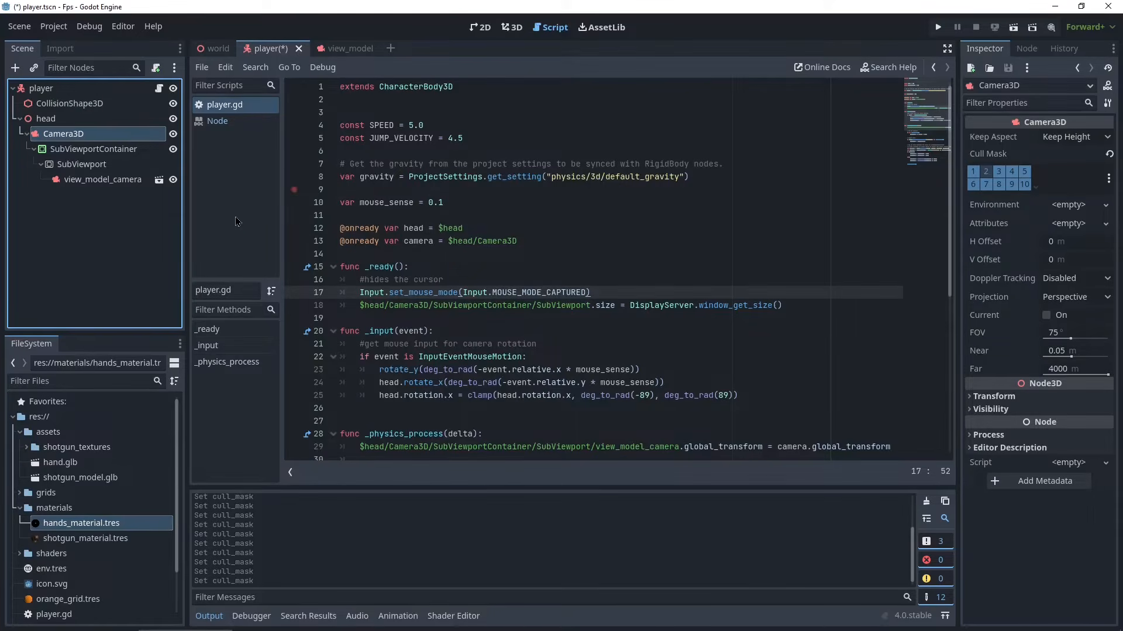
key(ctrl+s)
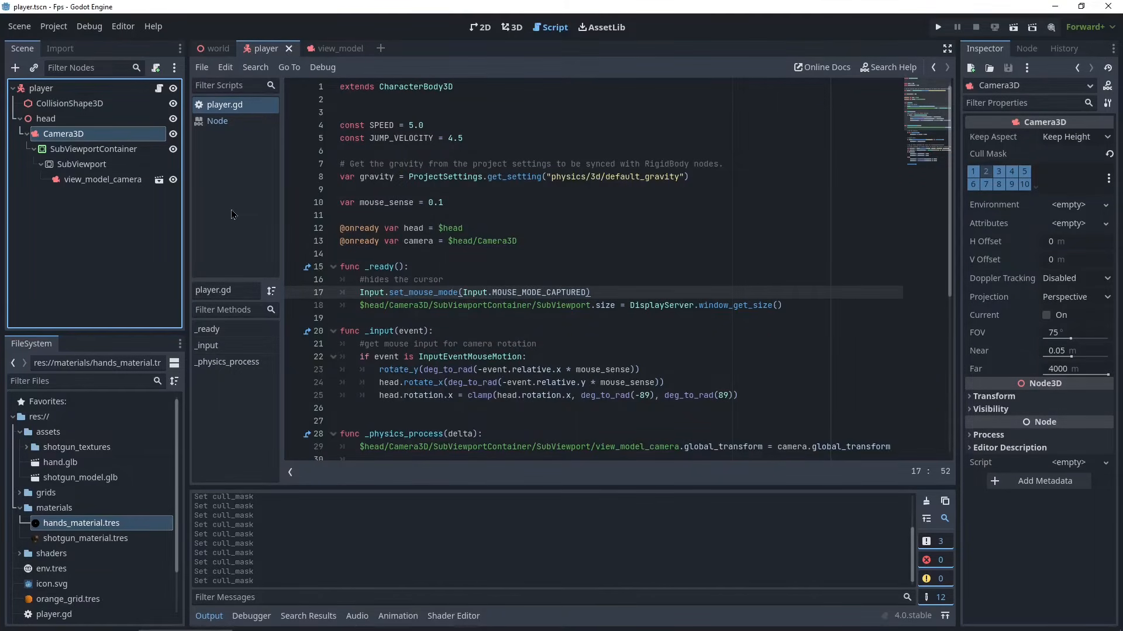
- In the view_model scene, move all six shotgun_model meshes from render layer 1 to layer 2
click(329, 49)
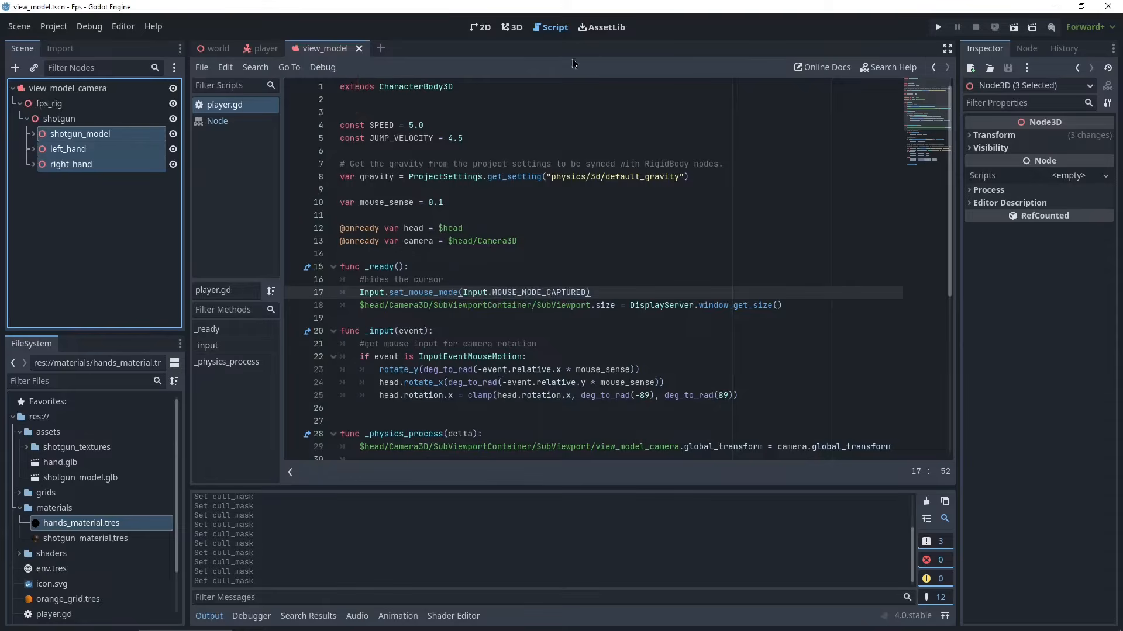
click(513, 28)
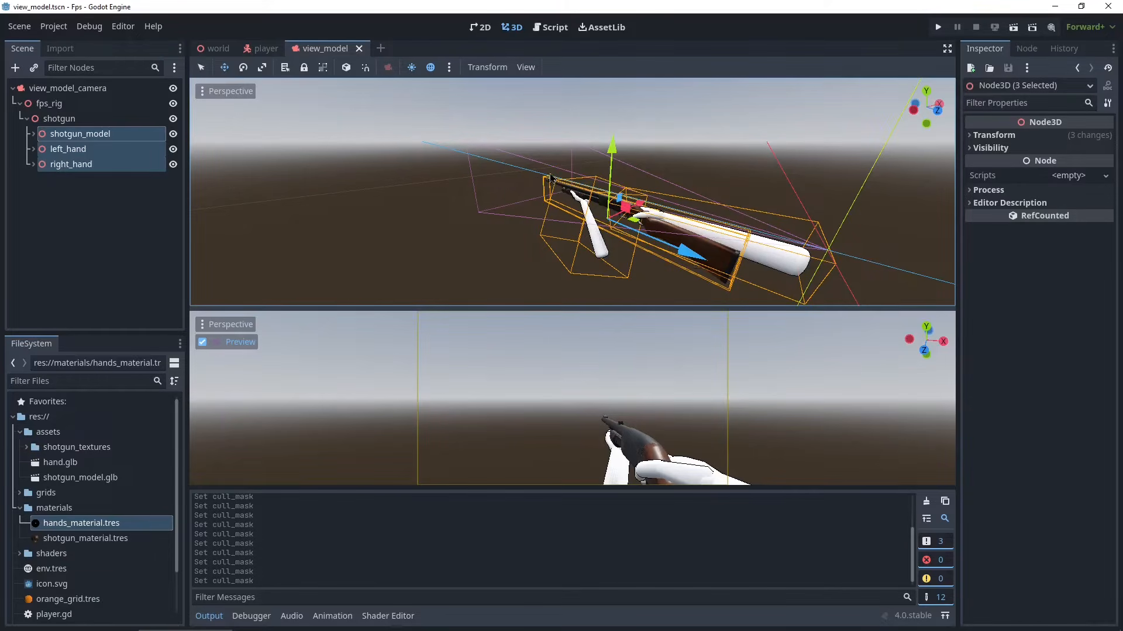
click(38, 134)
click(33, 134)
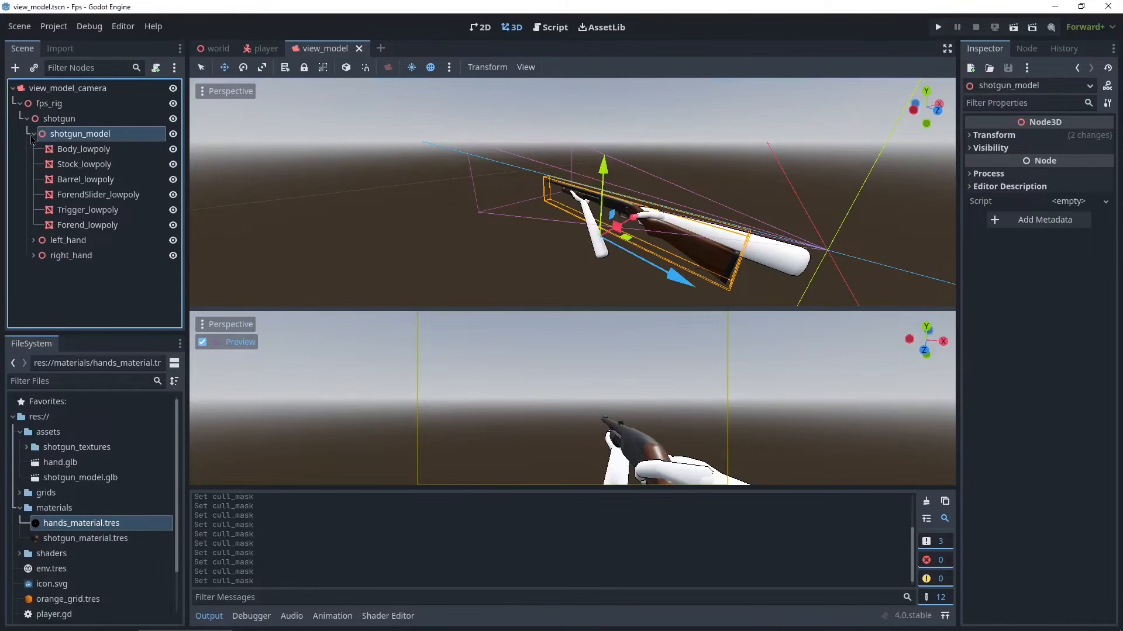
click(33, 240)
scroll(41, 281, down, 5)
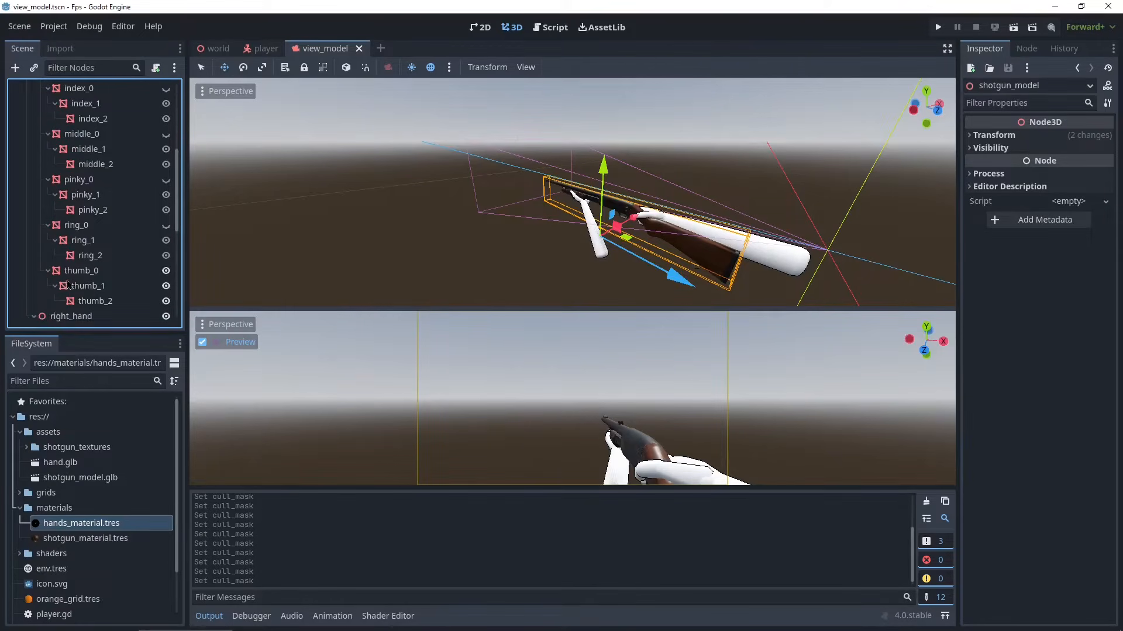
scroll(69, 285, up, 5)
click(82, 150)
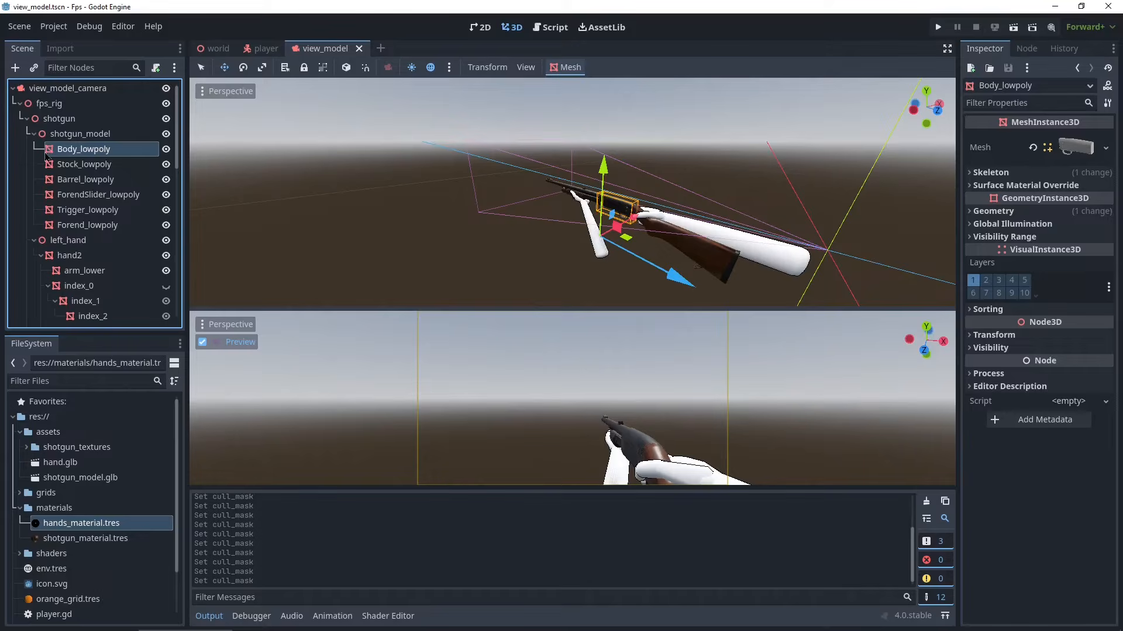
shift+click(78, 229)
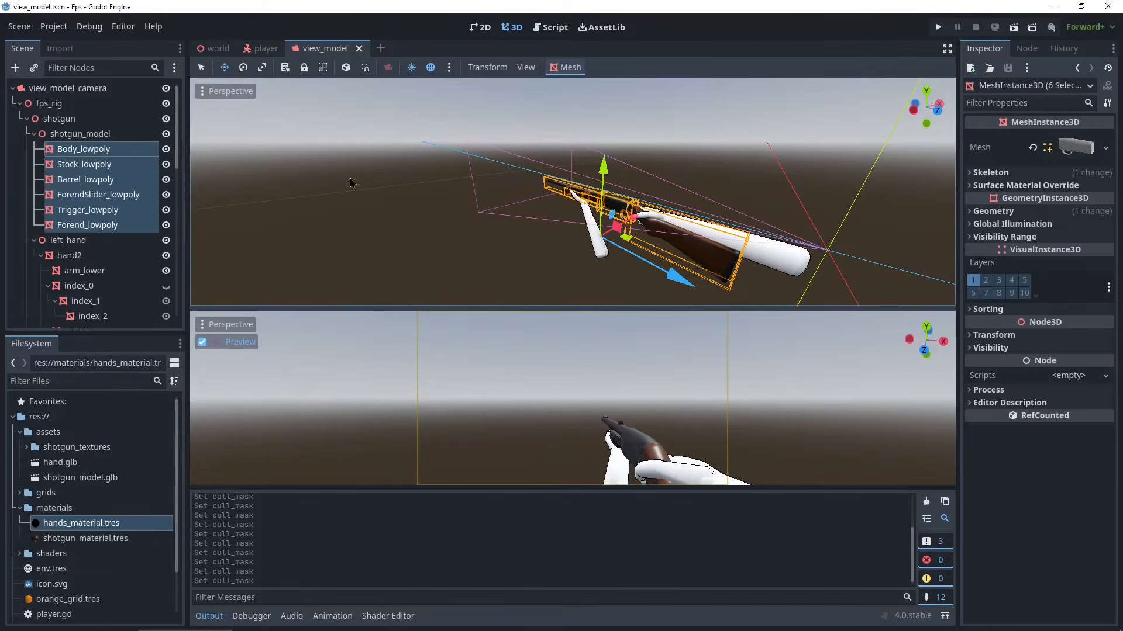
click(986, 280)
click(973, 280)
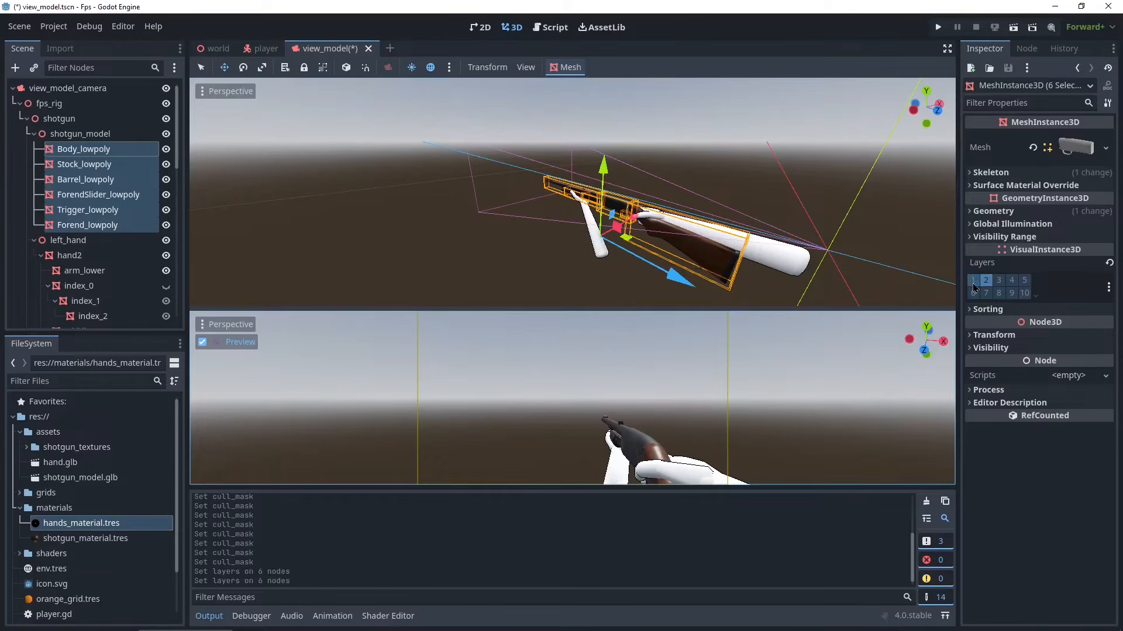
- Select all 17 left-hand meshes and move them from render layer 1 to layer 2
click(116, 261)
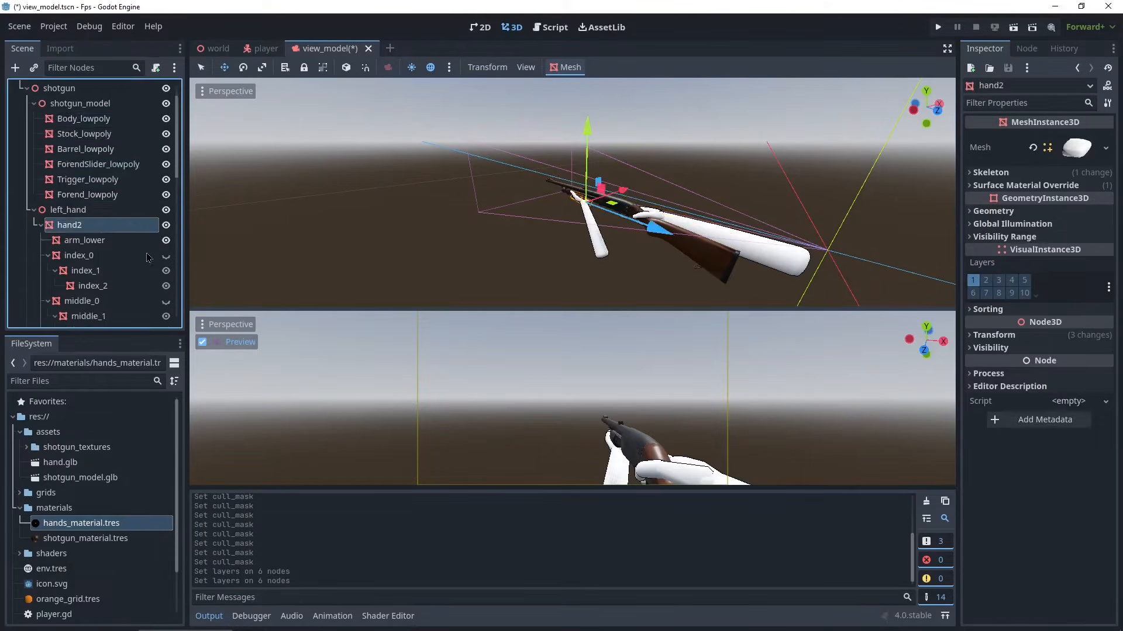
scroll(93, 272, down, 5)
shift+click(75, 193)
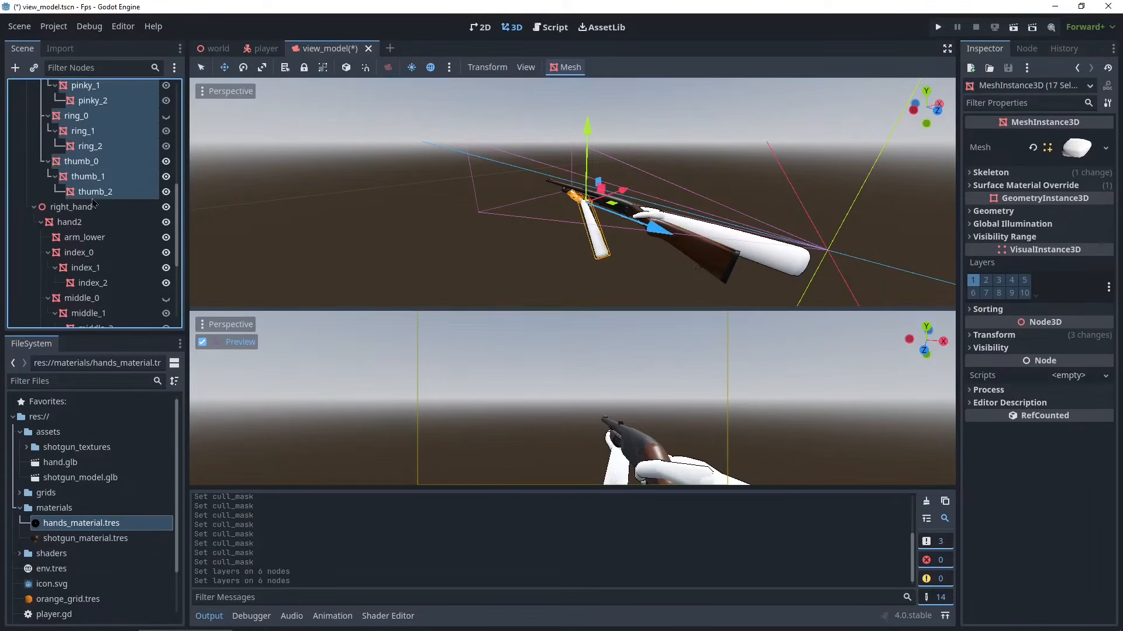
click(987, 281)
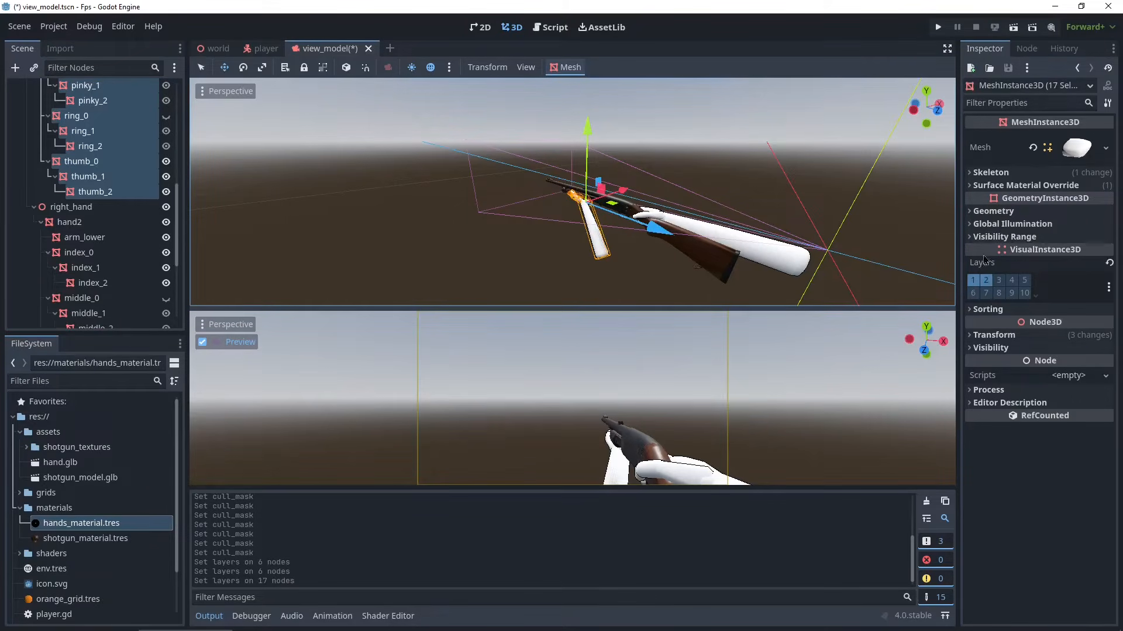
click(973, 281)
- Select all 17 right-hand meshes, move them from render layer 1 to layer 2, and save the scene
click(70, 223)
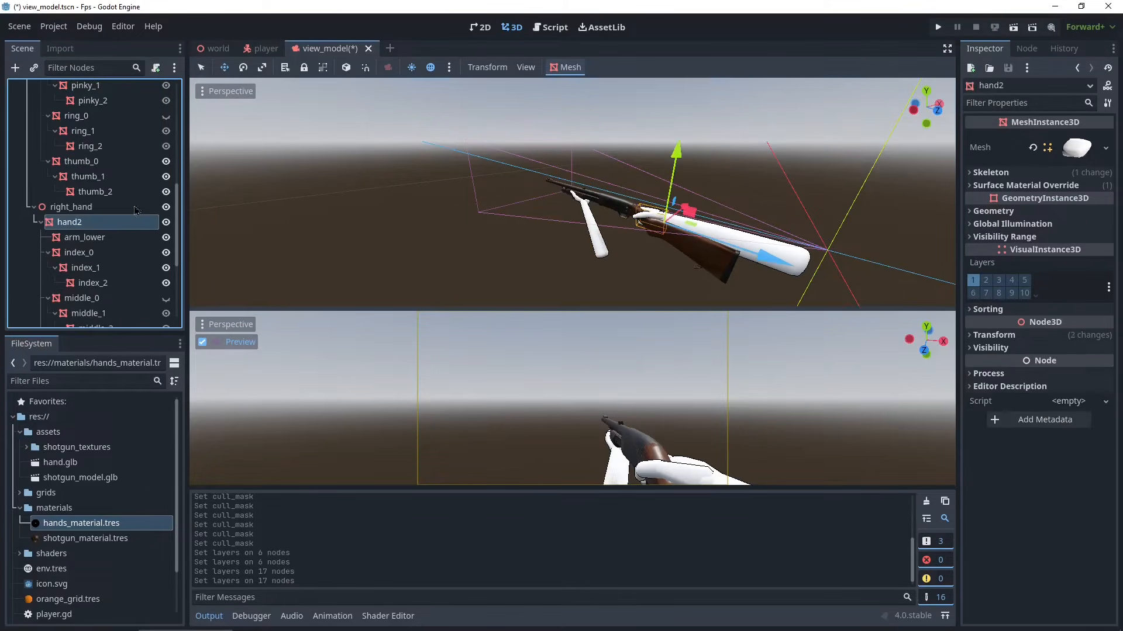
scroll(89, 226, down, 5)
shift+click(107, 318)
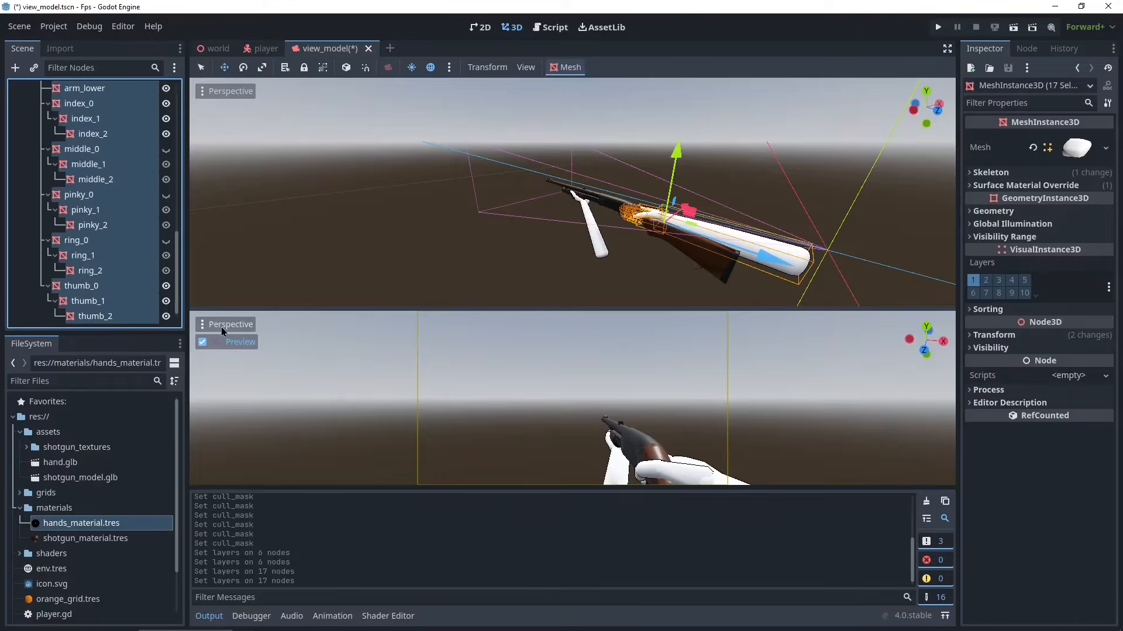
click(986, 280)
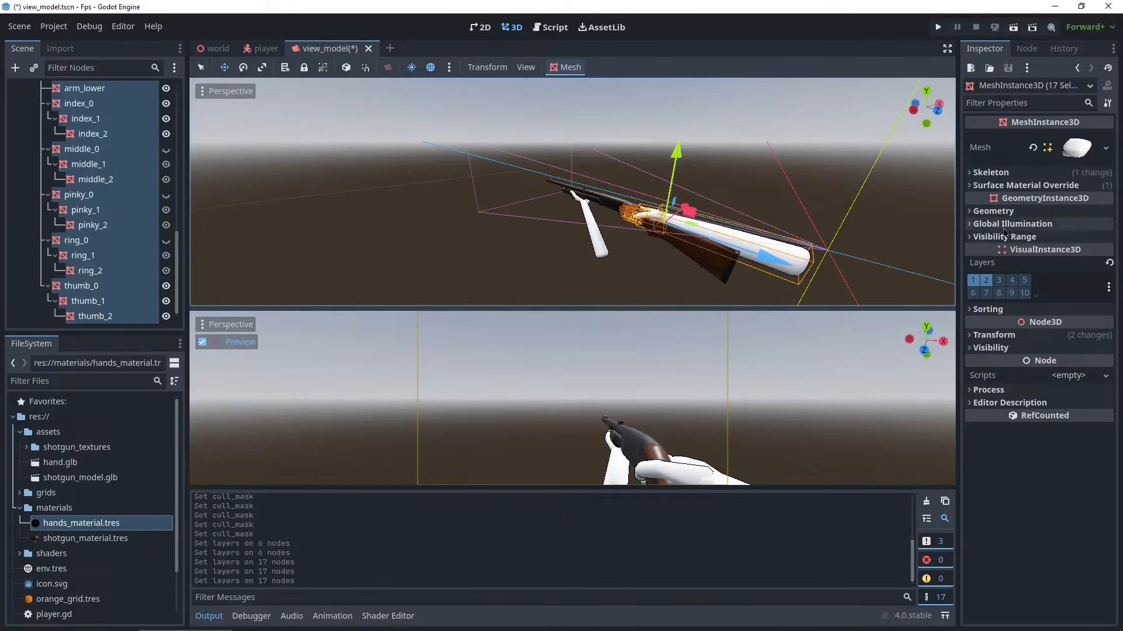
click(973, 280)
key(ctrl+s)
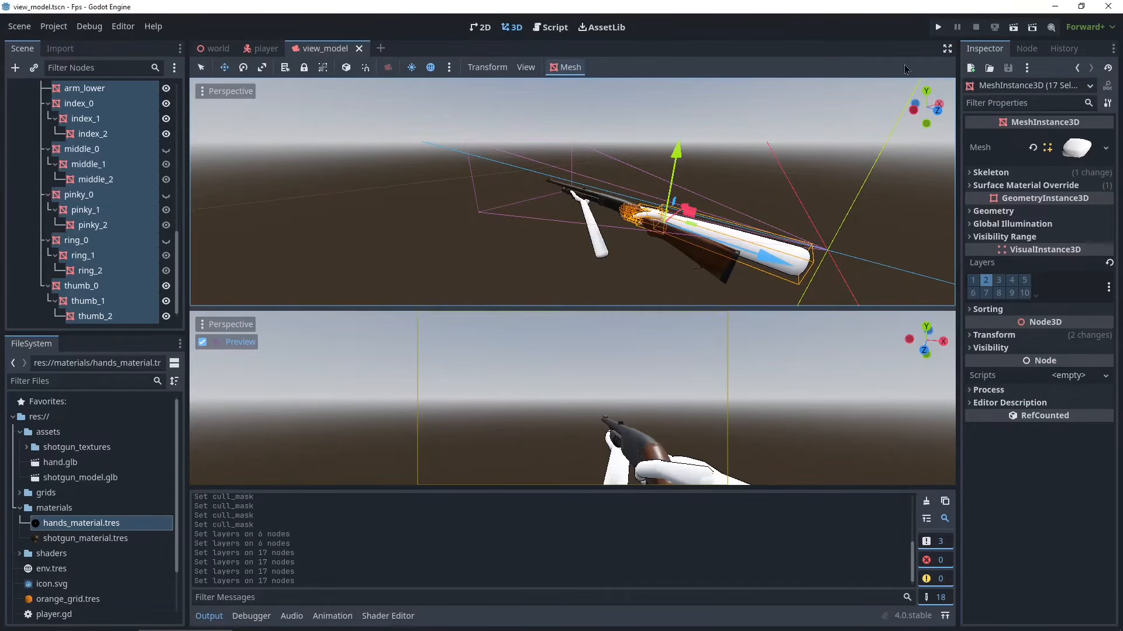
- Run the game and walk forward and back to check the hands and shotgun render over the world
click(938, 26)
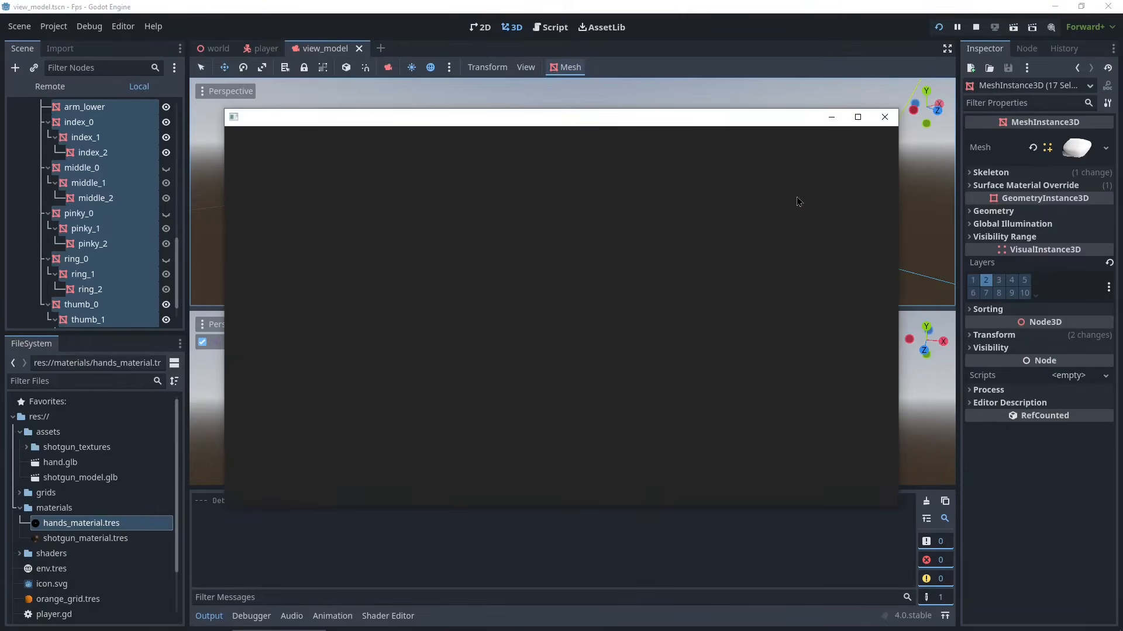
key(w)
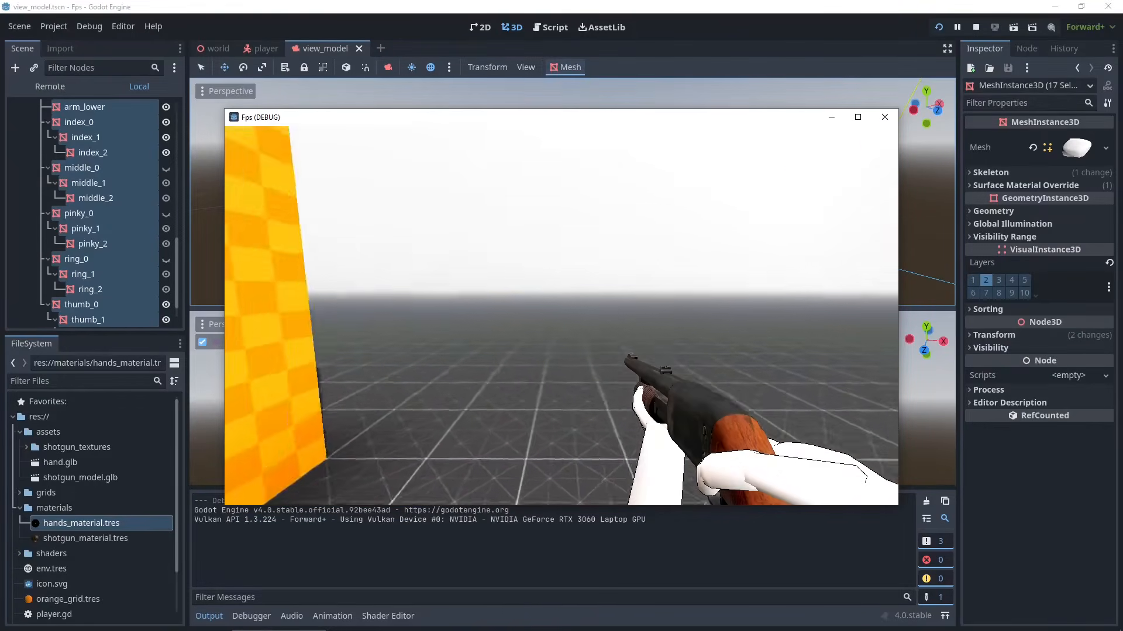
key(s)
key(w)
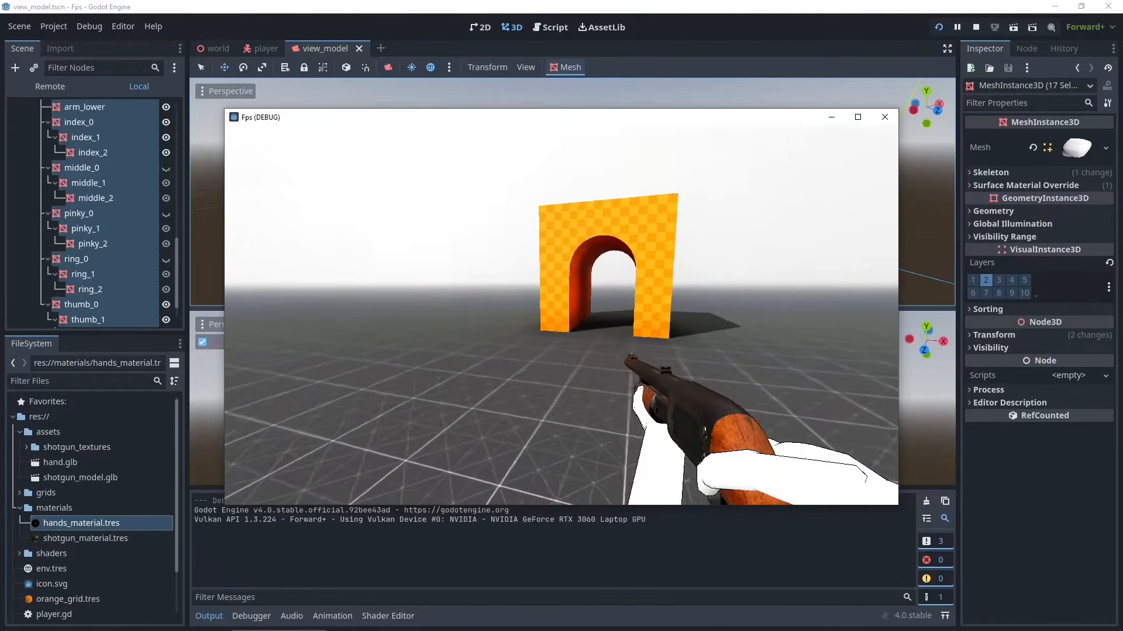
key(w)
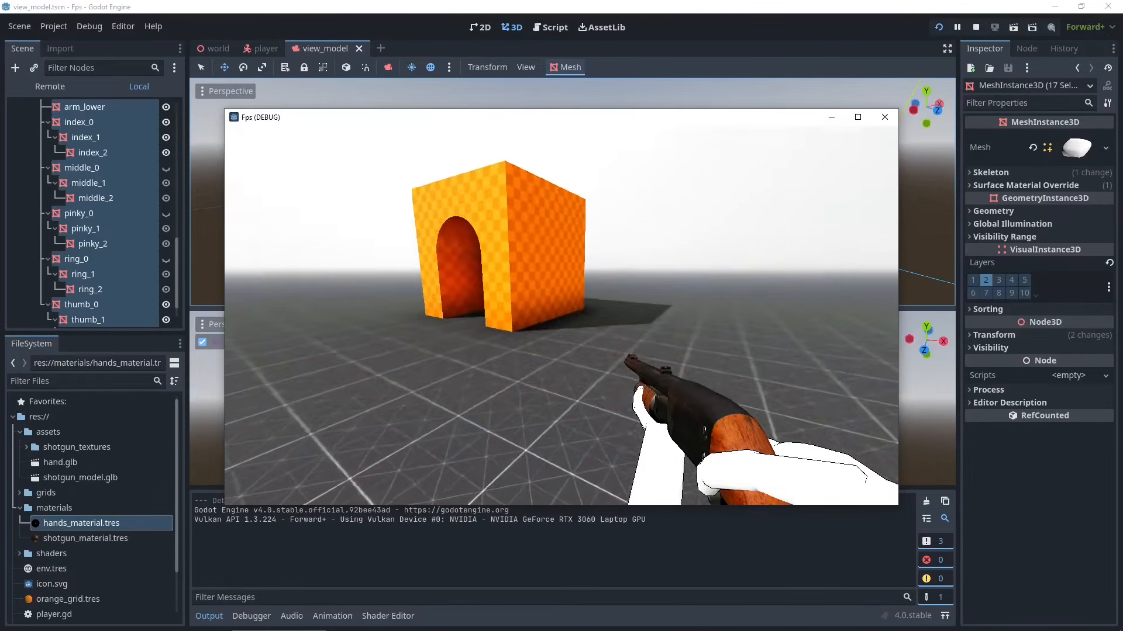
key(w)
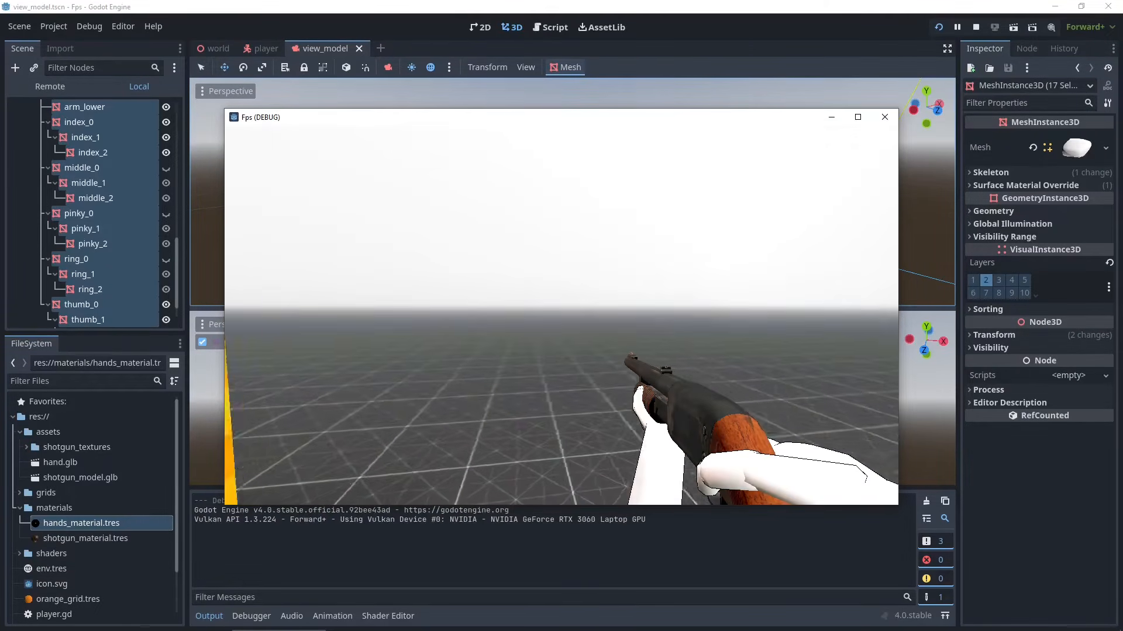
key(s)
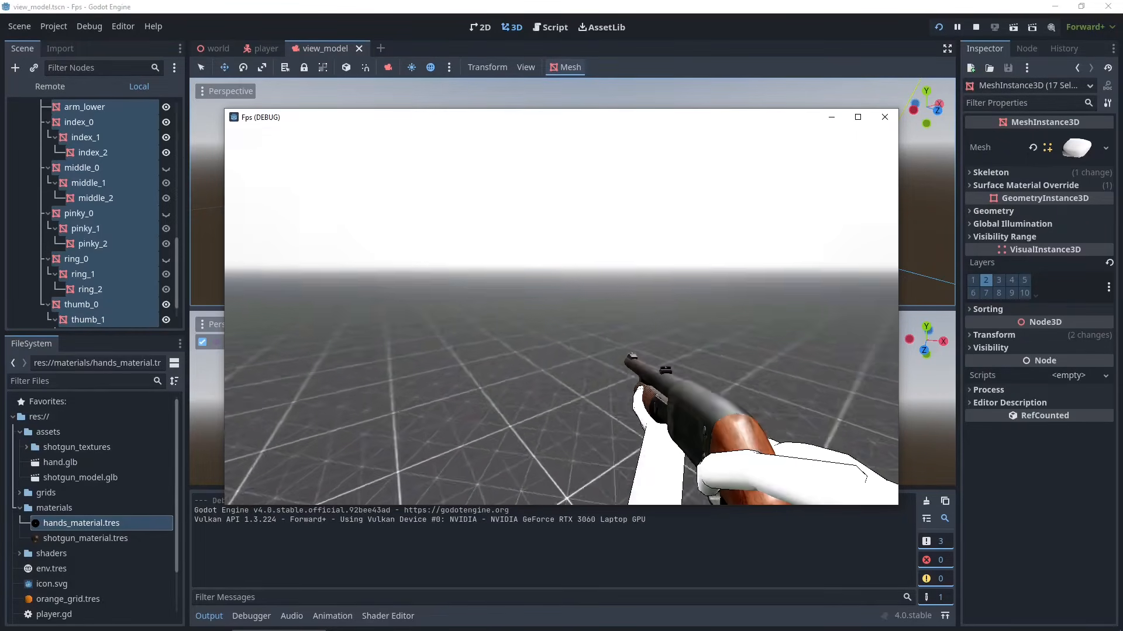
key(w)
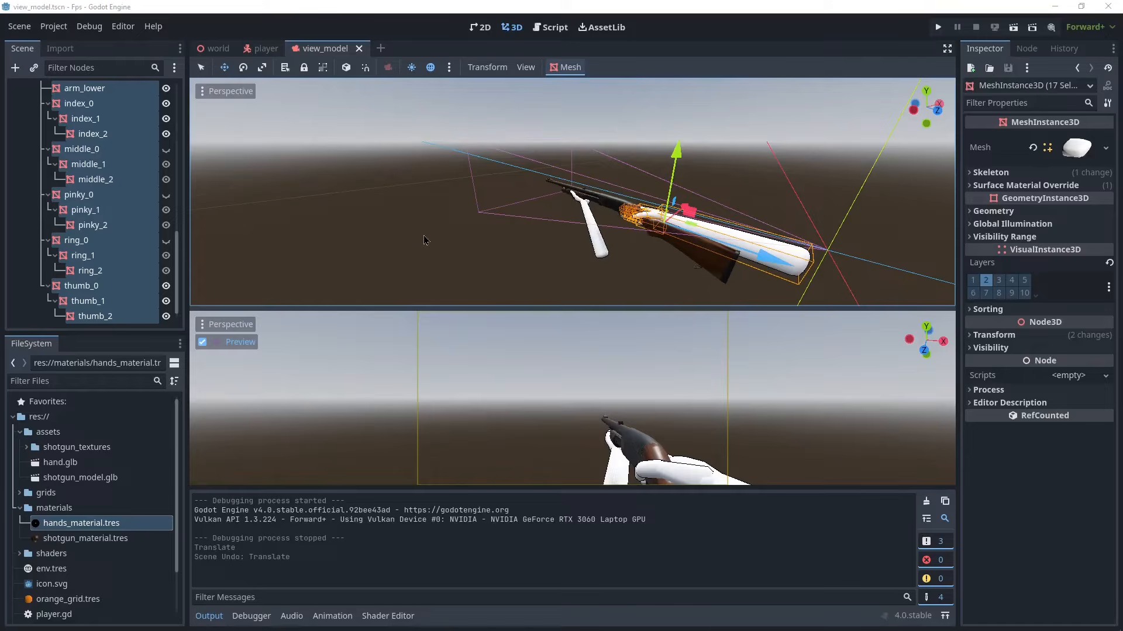
- Attach a new GDScript, view_model.gd, to the view_model_camera node
scroll(139, 228, up, 6)
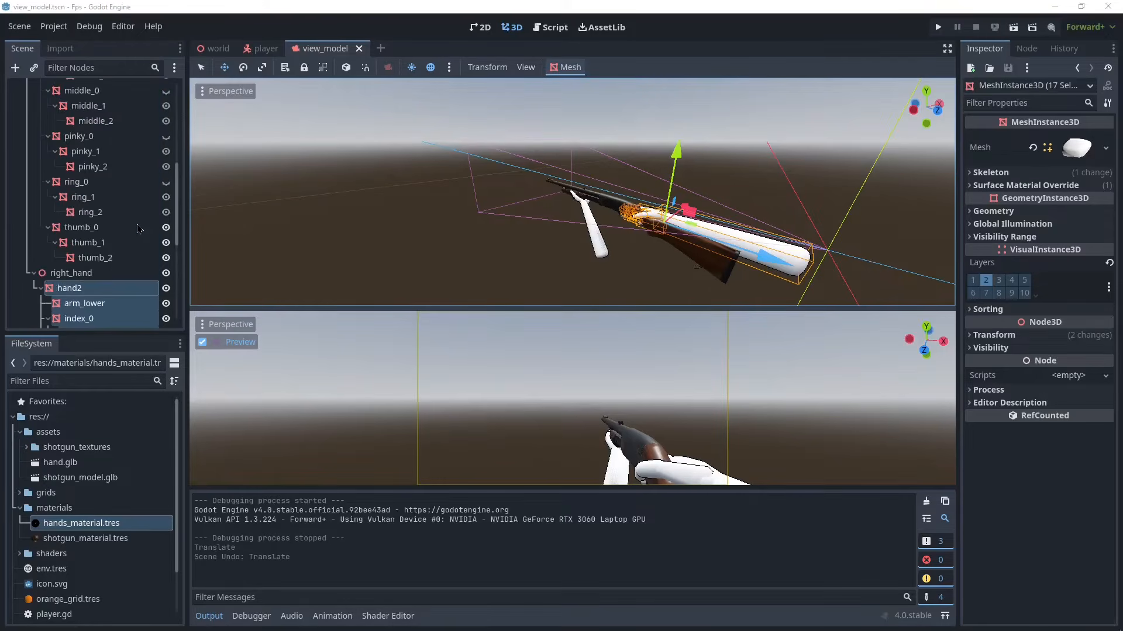
click(34, 134)
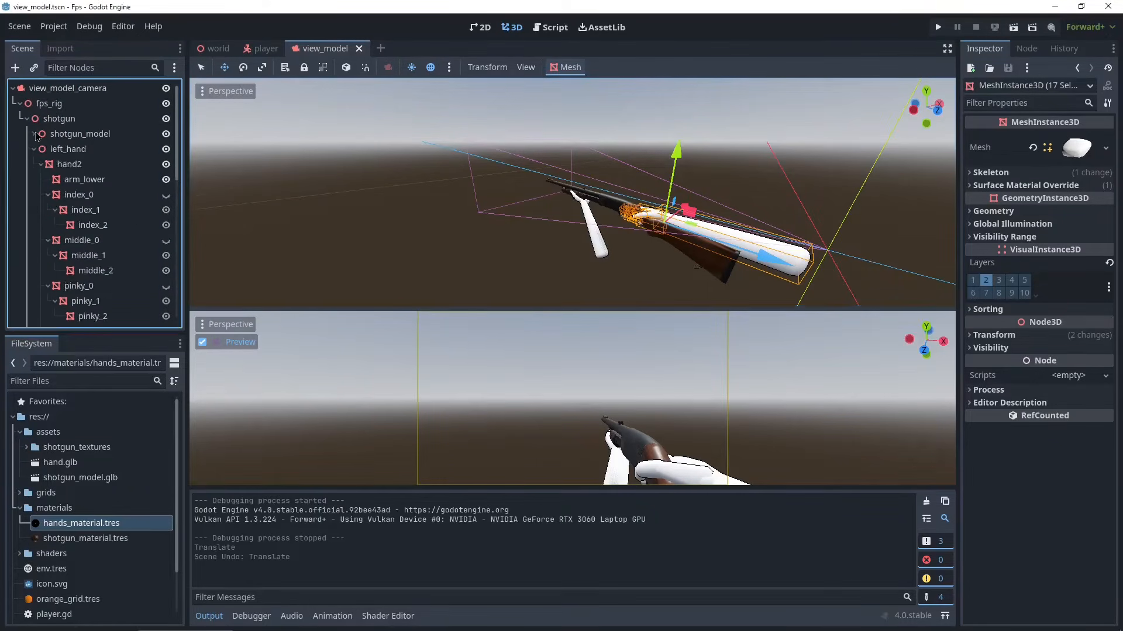
click(119, 90)
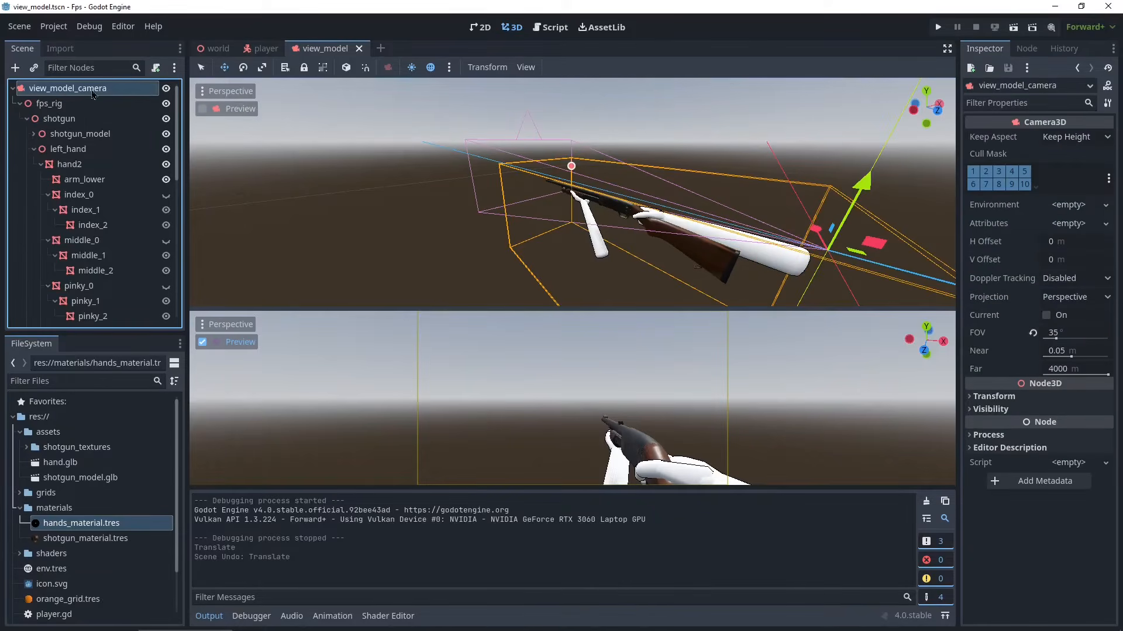
click(155, 69)
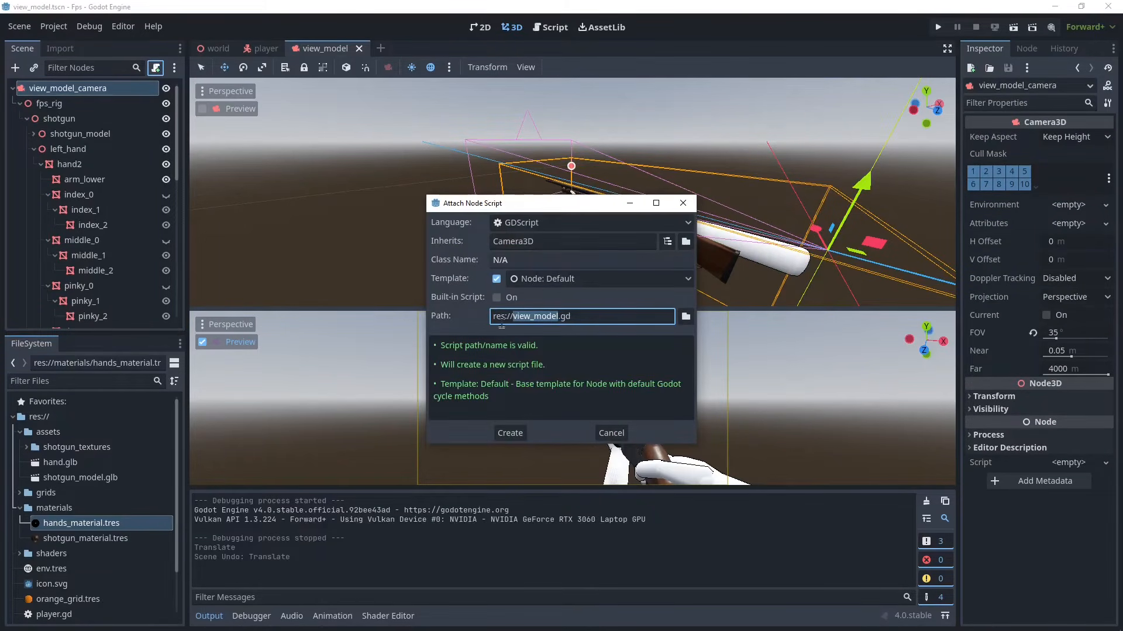
click(508, 433)
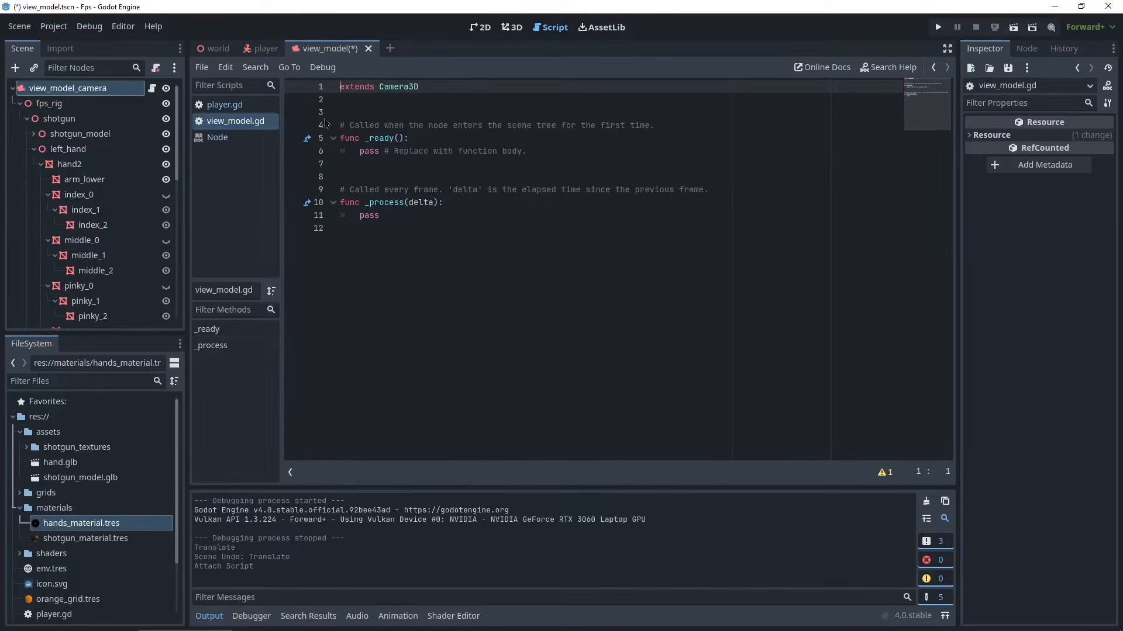
drag(49, 104, 506, 116)
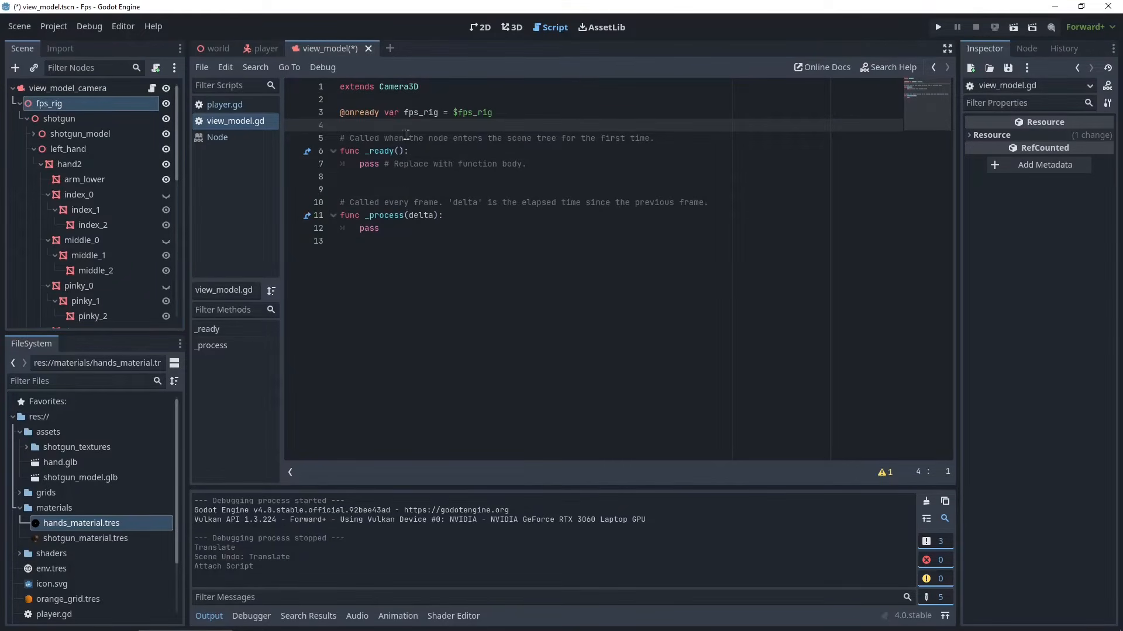
click(347, 112)
drag(356, 117, 375, 124)
double_click(414, 113)
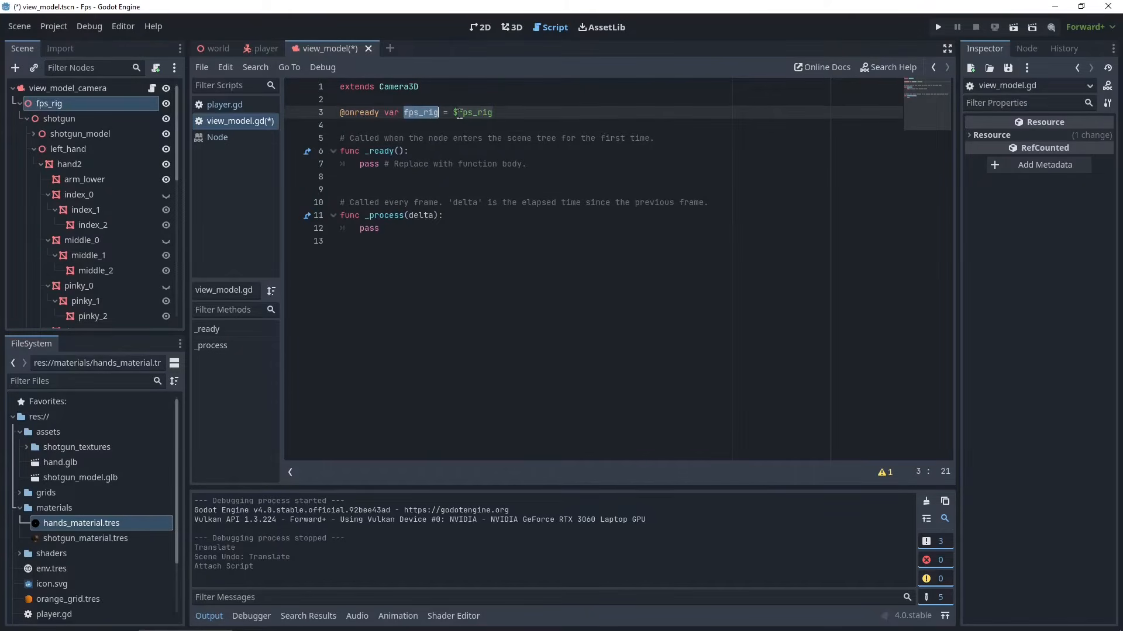
click(528, 217)
key(ctrl+s)
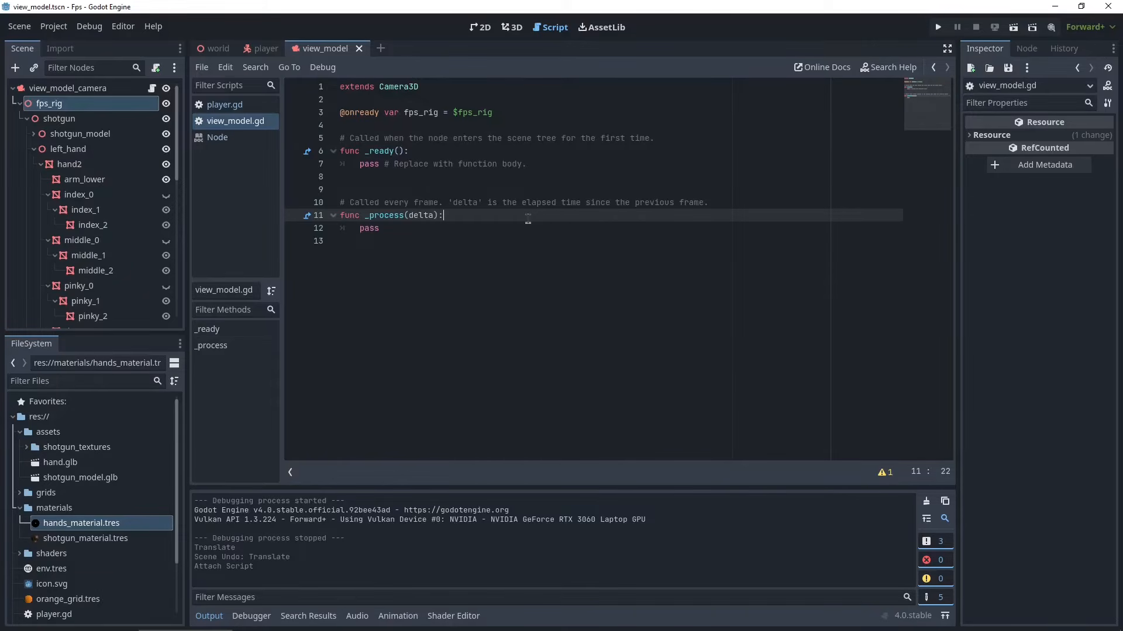
- In _process, write fps_rig.position.x = lerp(fps_rig.position.x,0,delta*5)
key(Return)
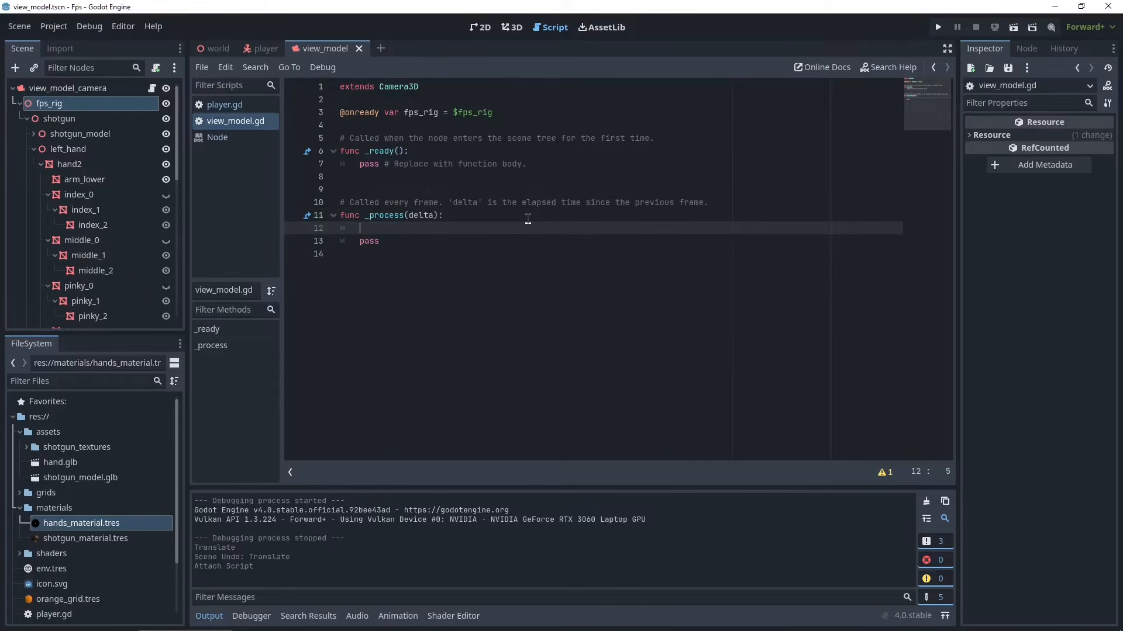
text(fps_rig.position.x =)
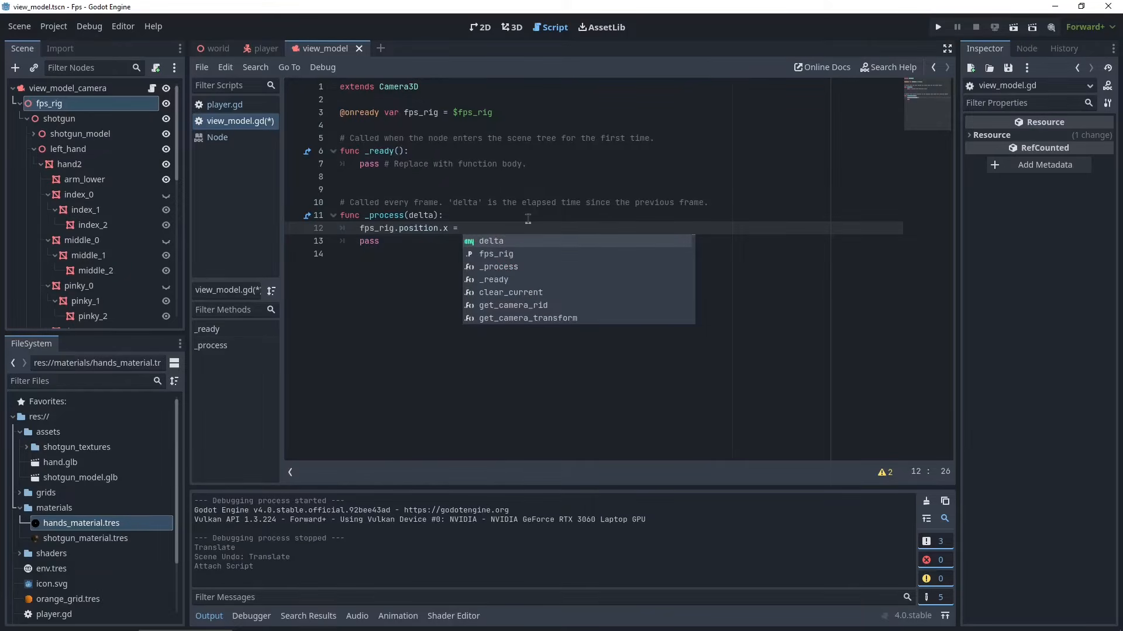
text(lerp()
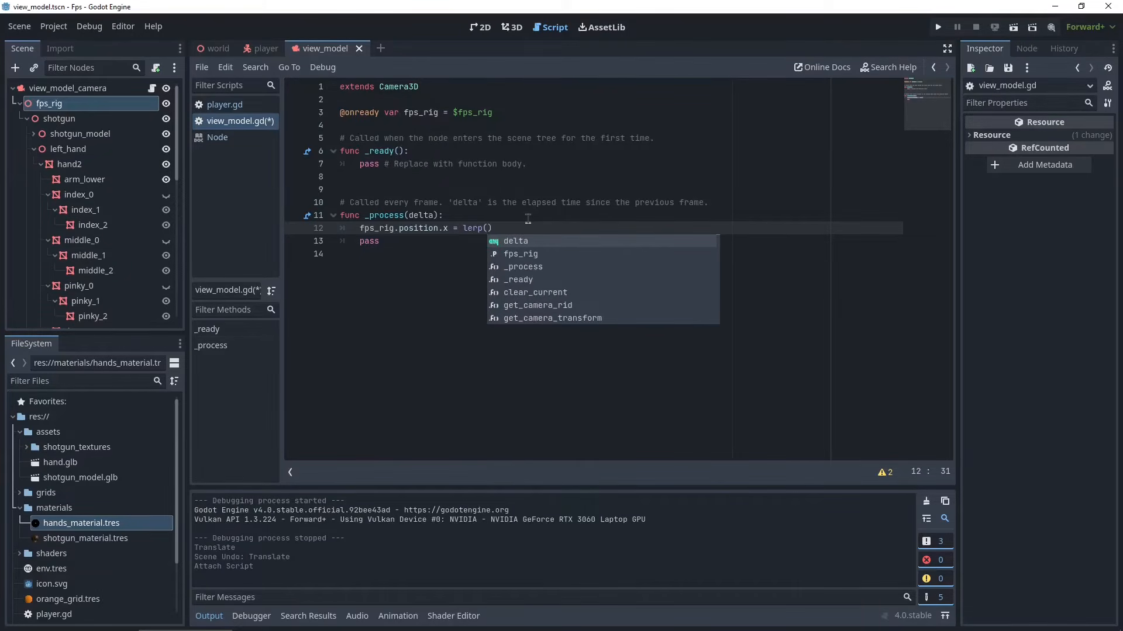
text(dsp)
key(BackSpace)
key(BackSpace)
text(ps)
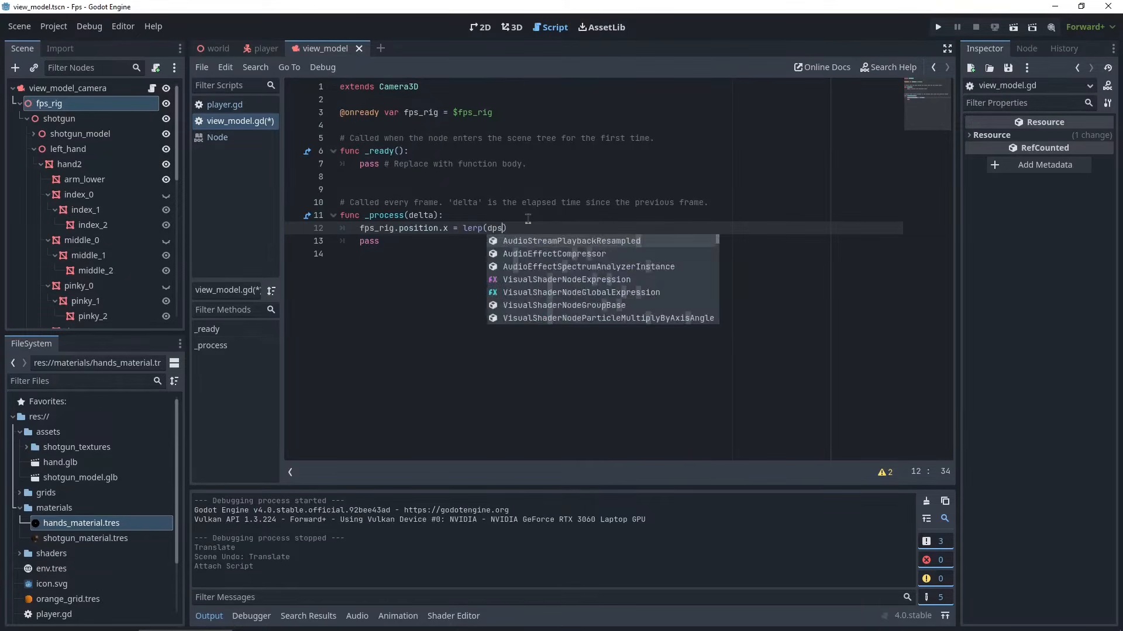
key(BackSpace)
key(BackSpace)
key(BackSpace)
text(fps_rig.)
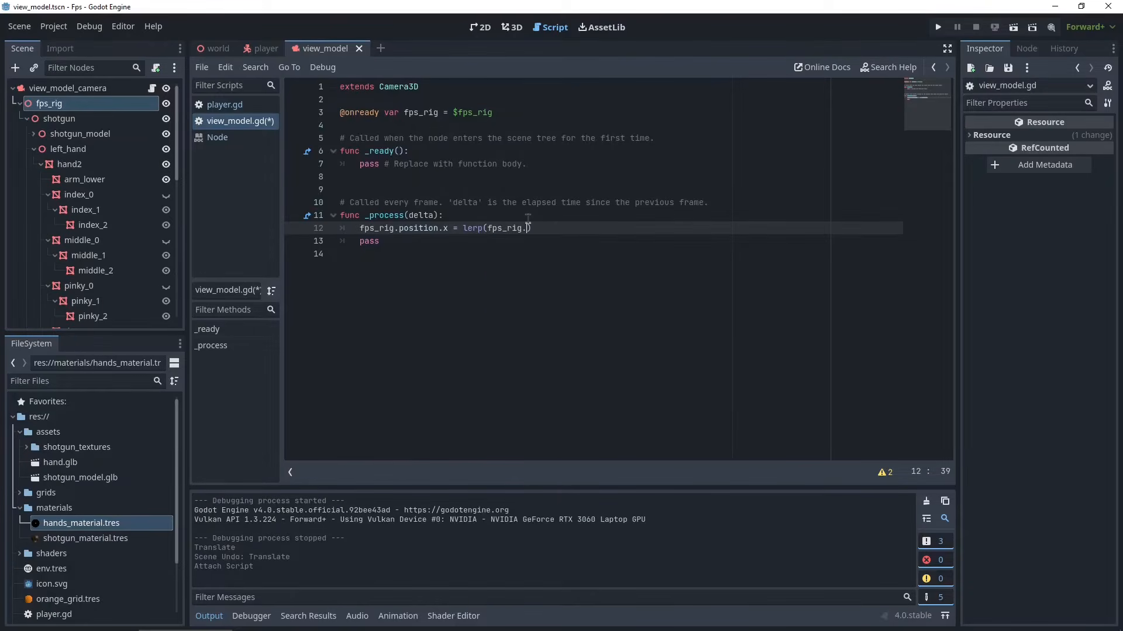
text(position.x,)
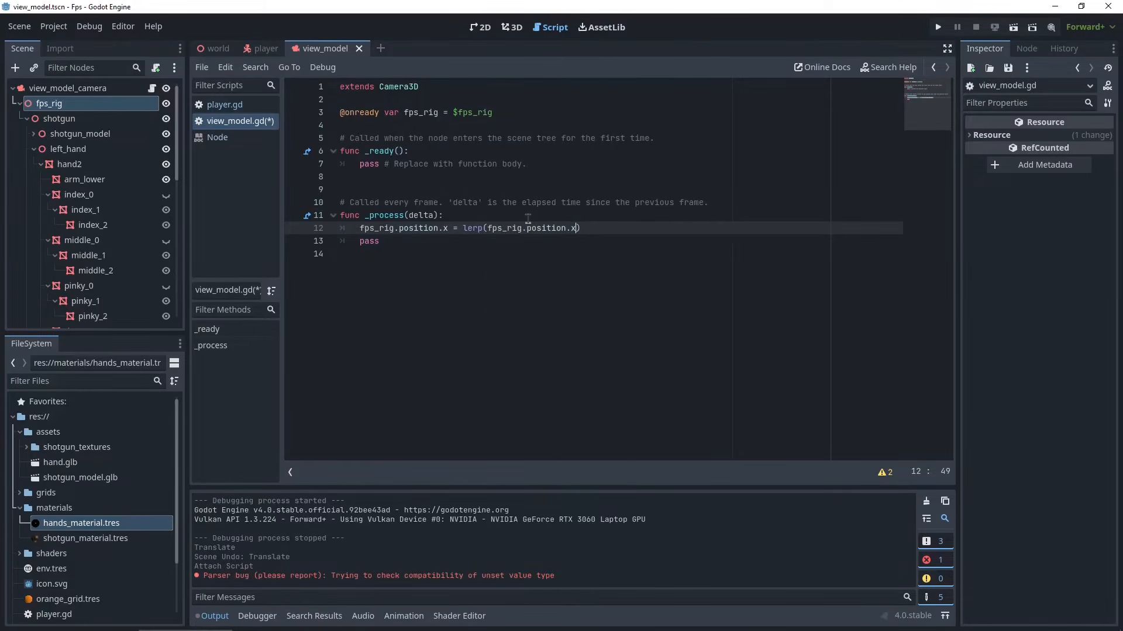
text(0)
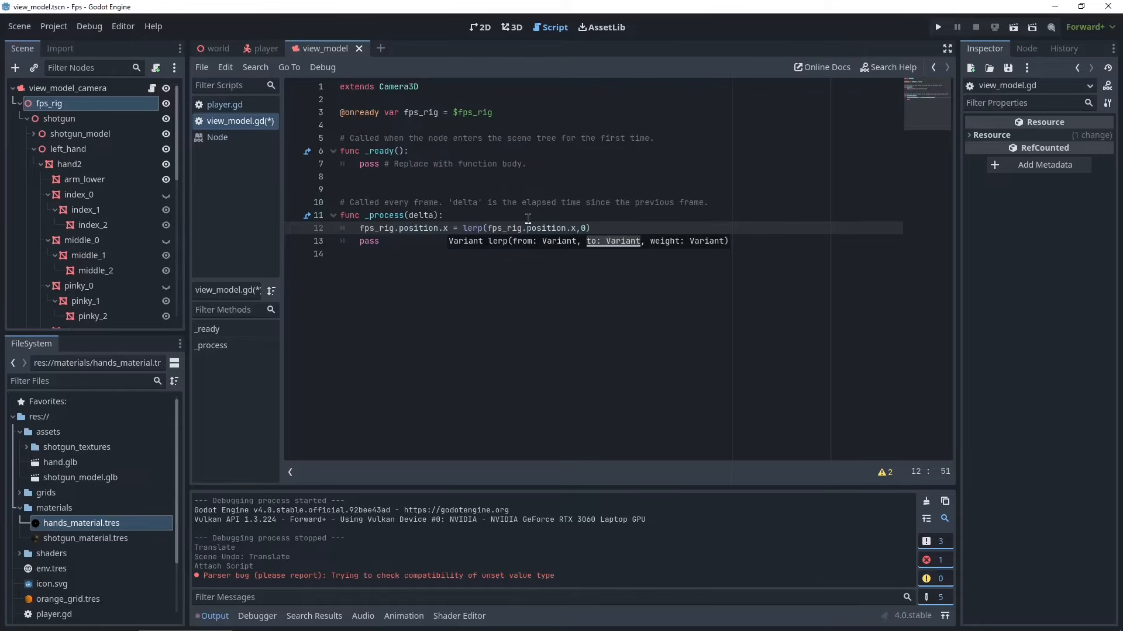
text(,)
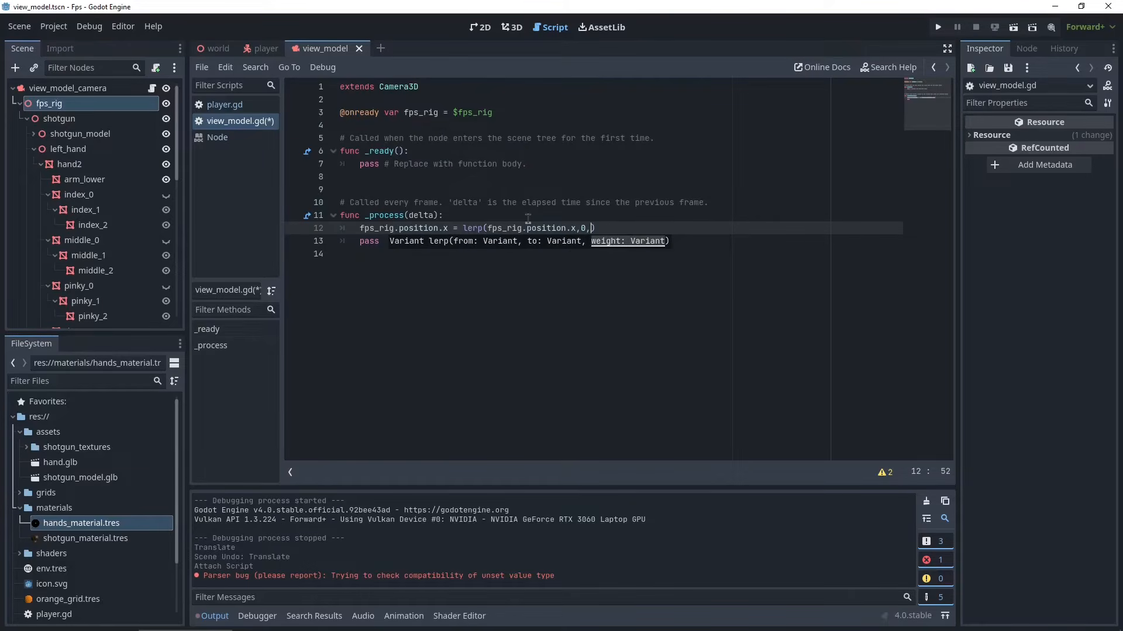
text(delta)
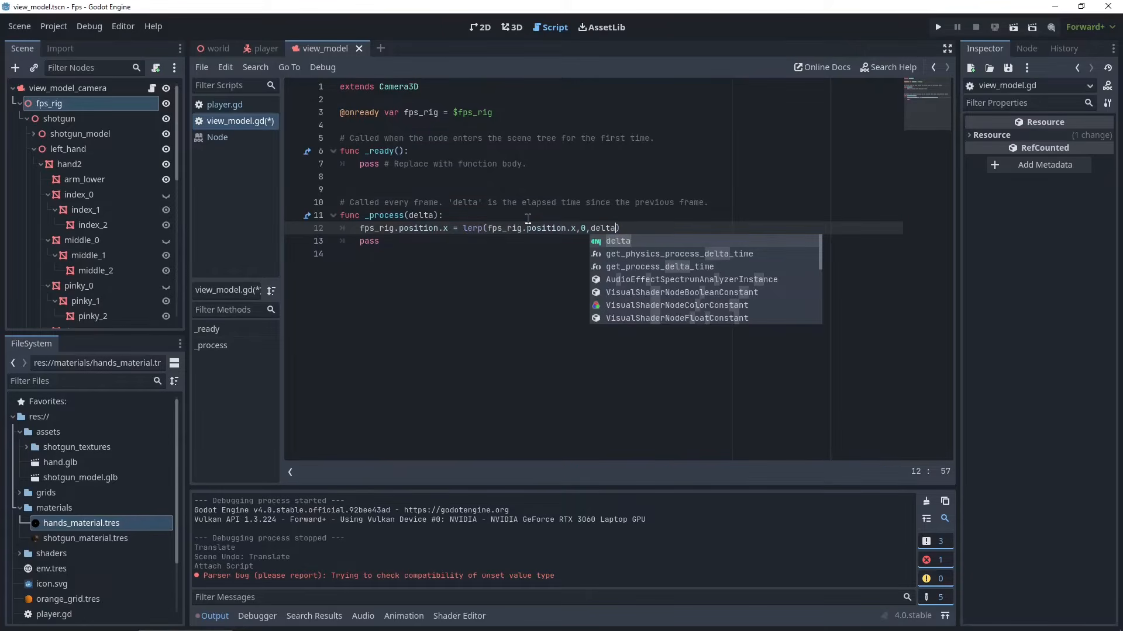
text(*)
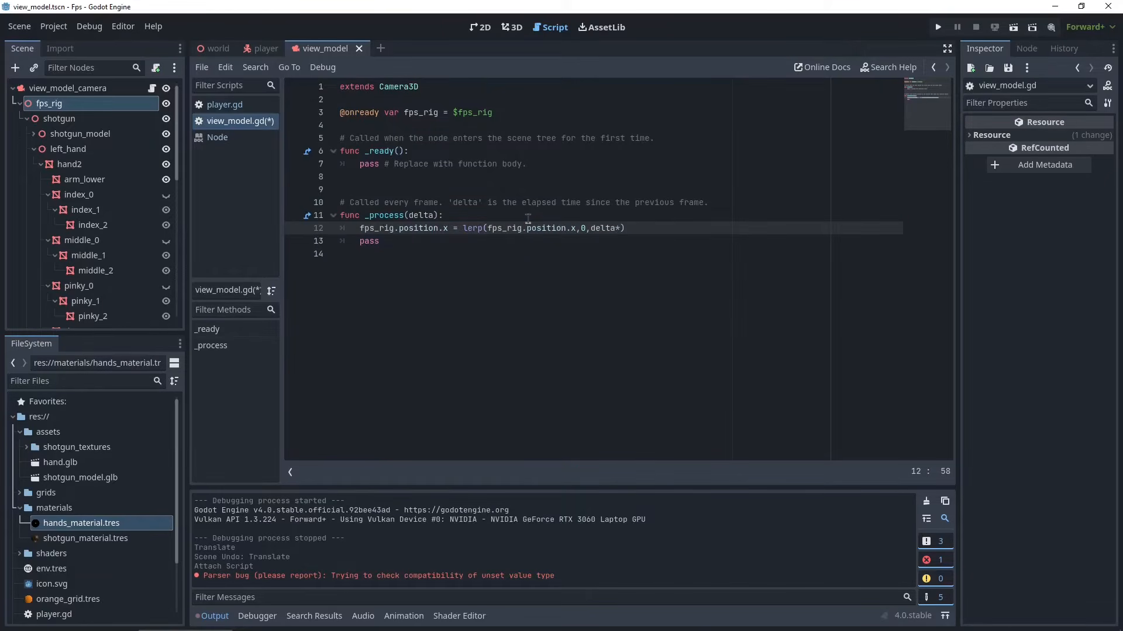
text(5))
- Duplicate the lerp line and change both x references to y for the vertical position
drag(631, 229, 359, 230)
click(675, 228)
key(ctrl+shift+d)
double_click(444, 241)
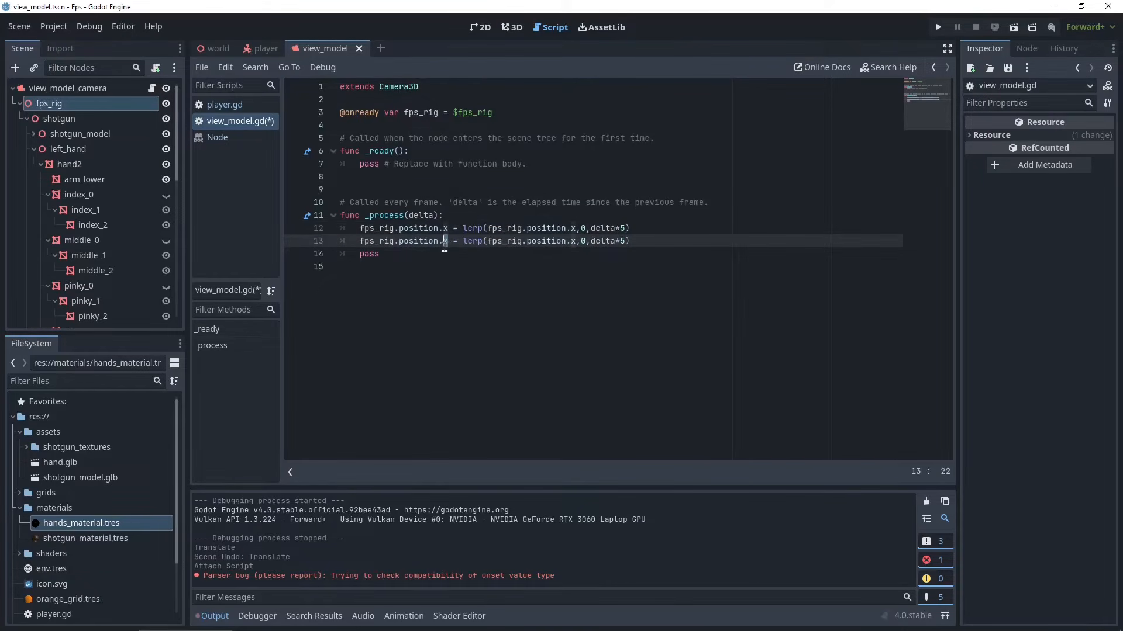
text(y)
double_click(573, 241)
text(y)
- Delete the leftover pass line from _process
drag(426, 256, 279, 265)
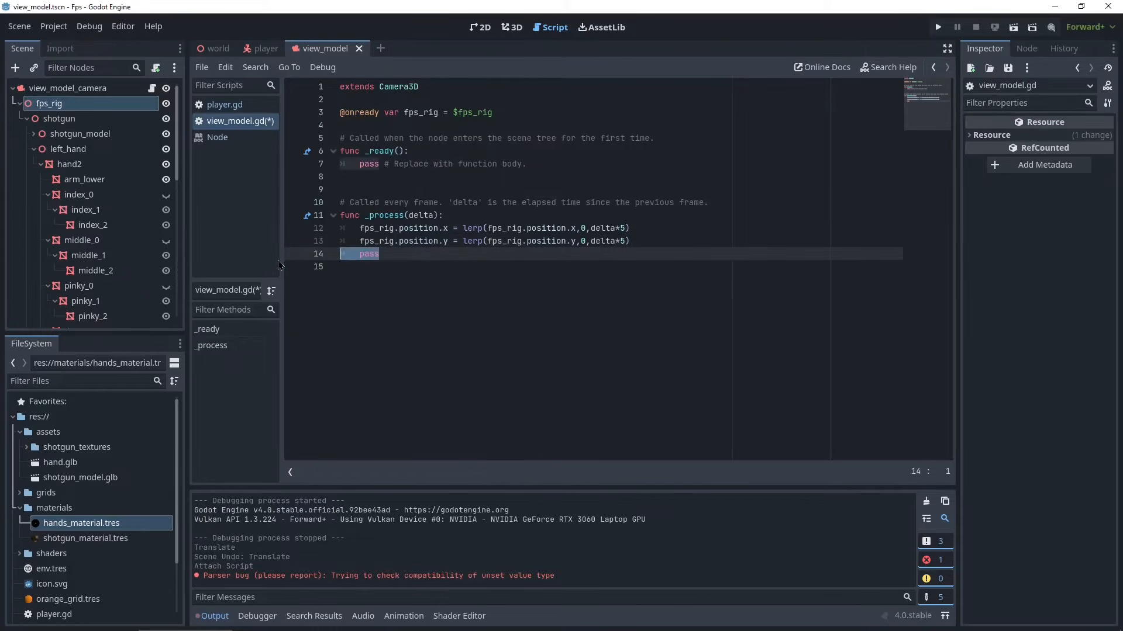
key(BackSpace)
key(BackSpace)
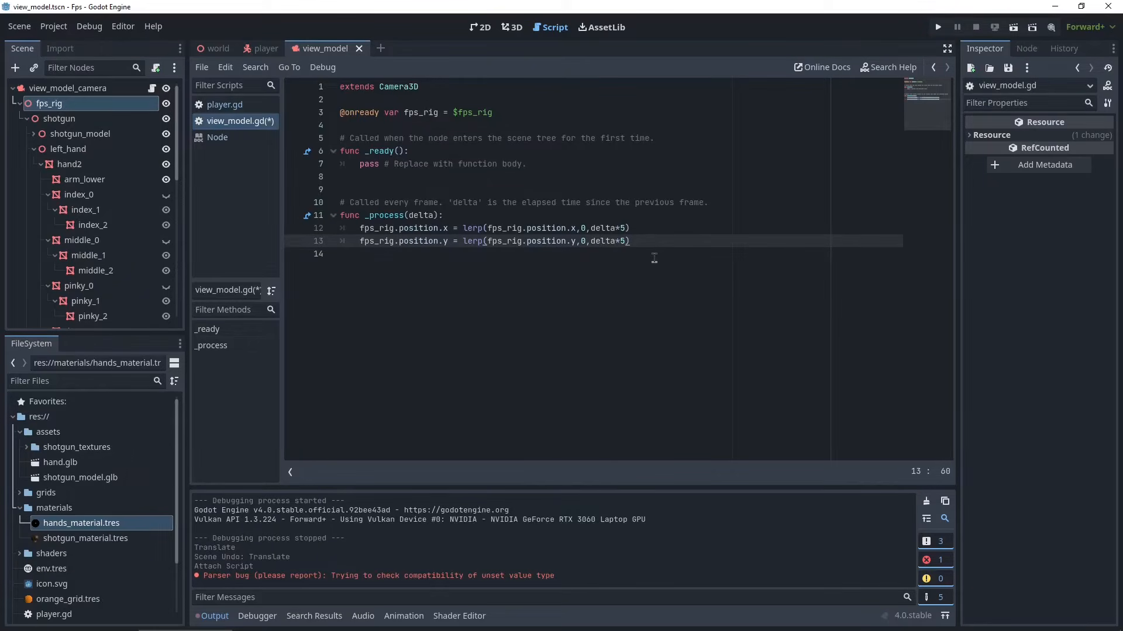
- Declare a new function sway(sway_amount) below _process in the view model script
key(Return)
key(Return)
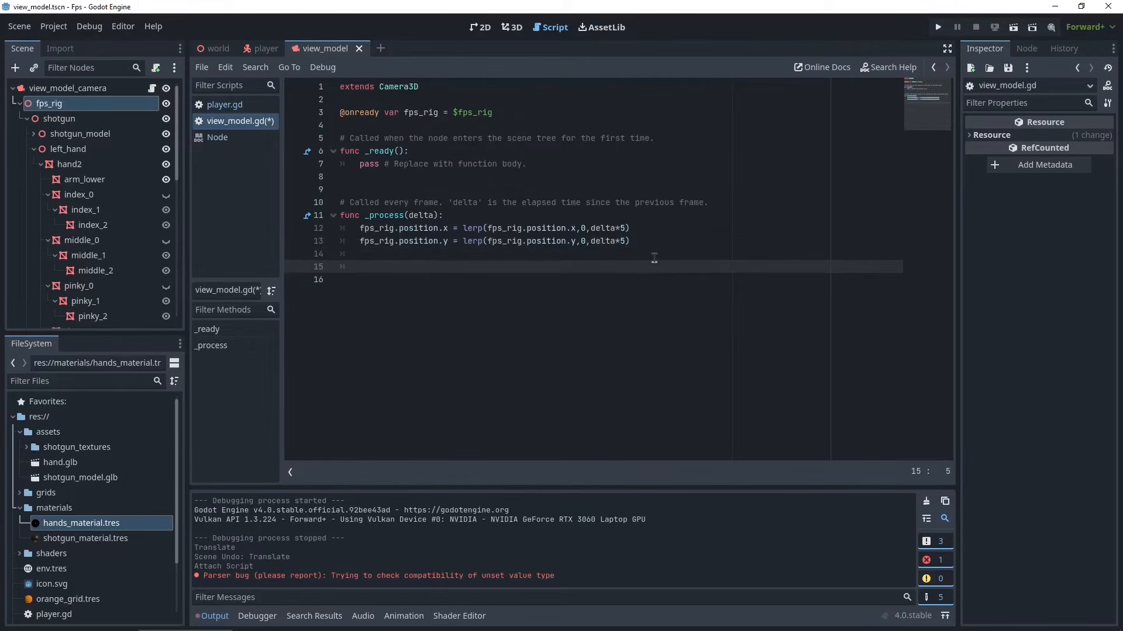
text(func s)
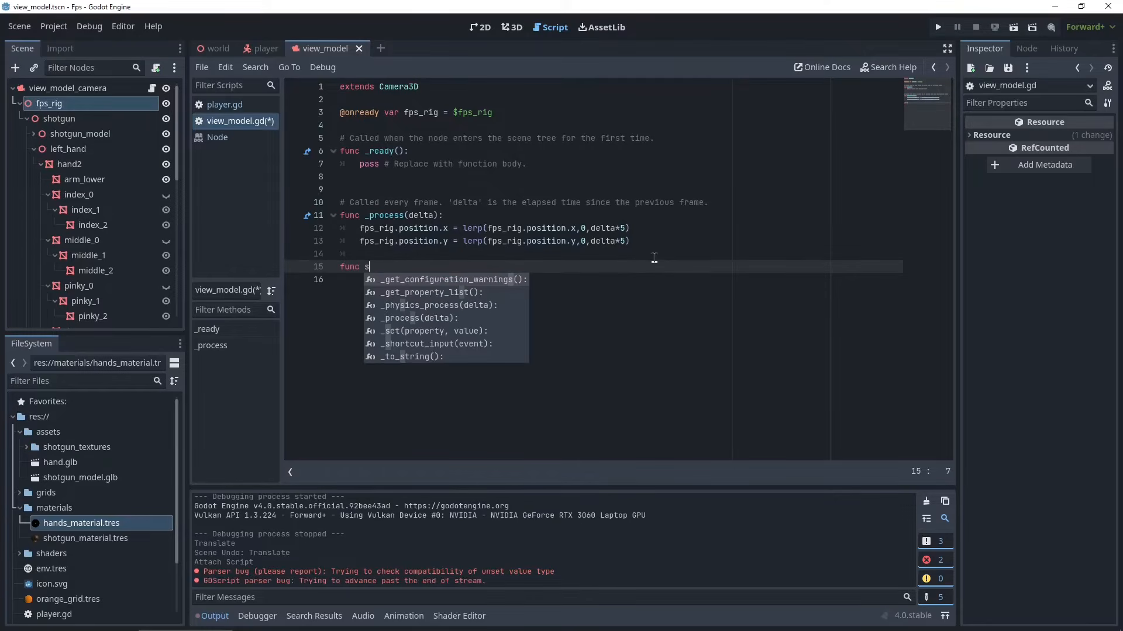
text(way)
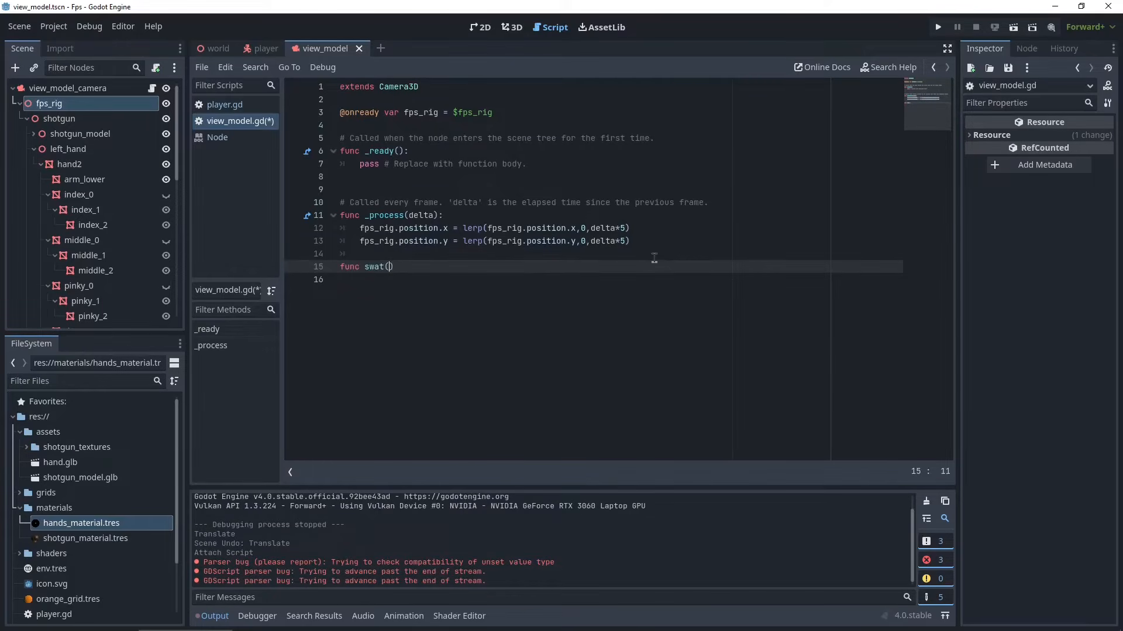
text(()
text(sway_)
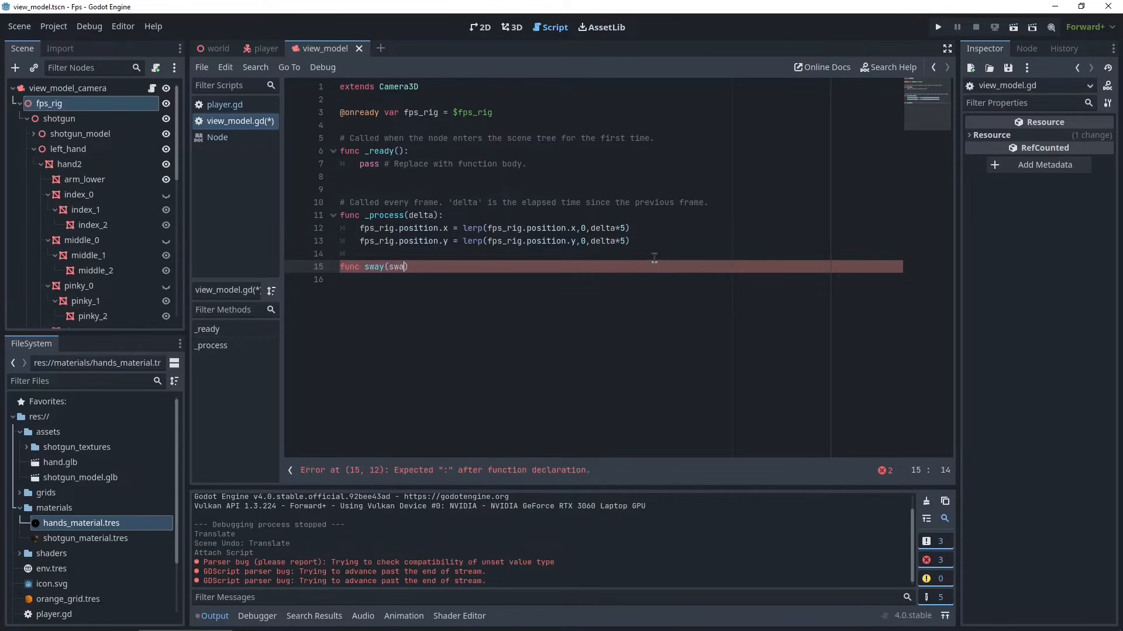
text(amount):)
key(Return)
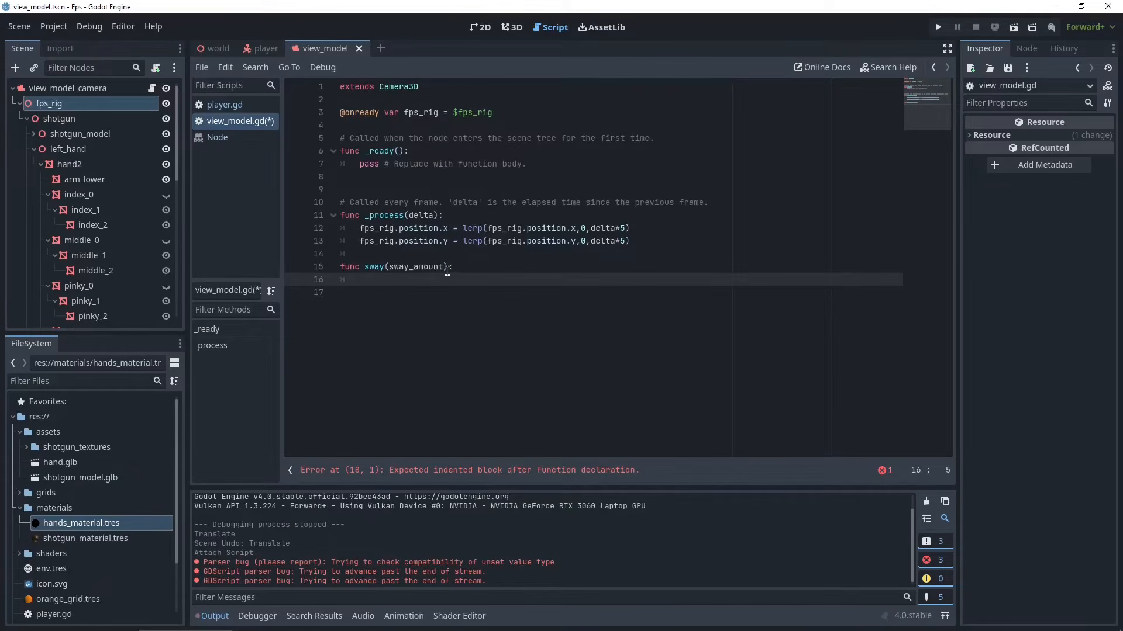
- In sway, add the line fps_rig.position.x += sway_amount.x
text(fps_rig.)
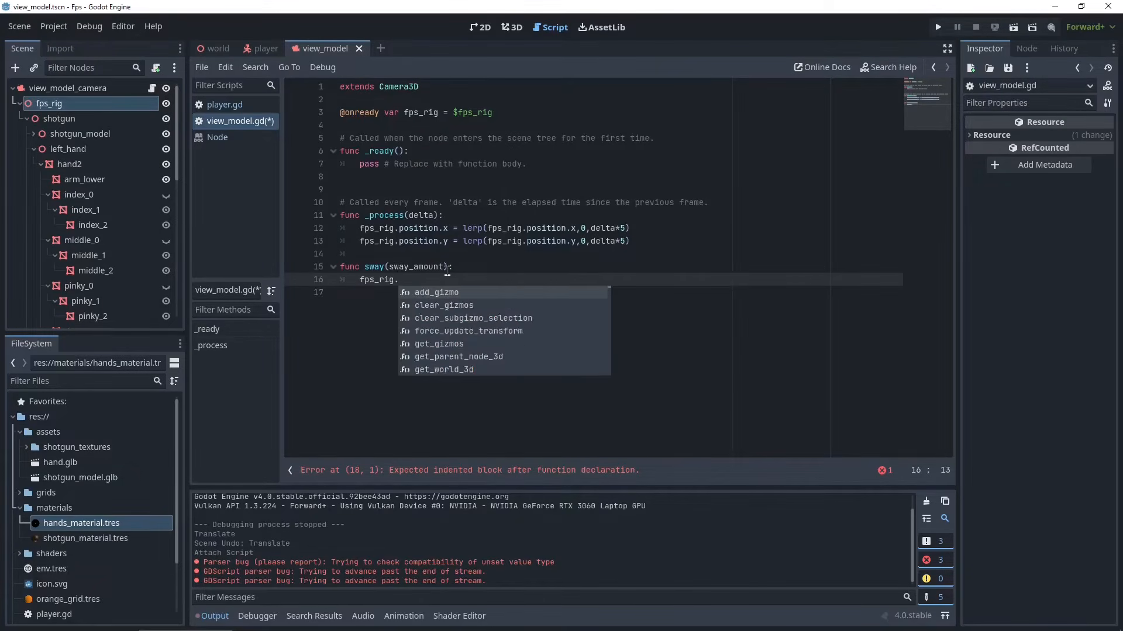
text(position.x)
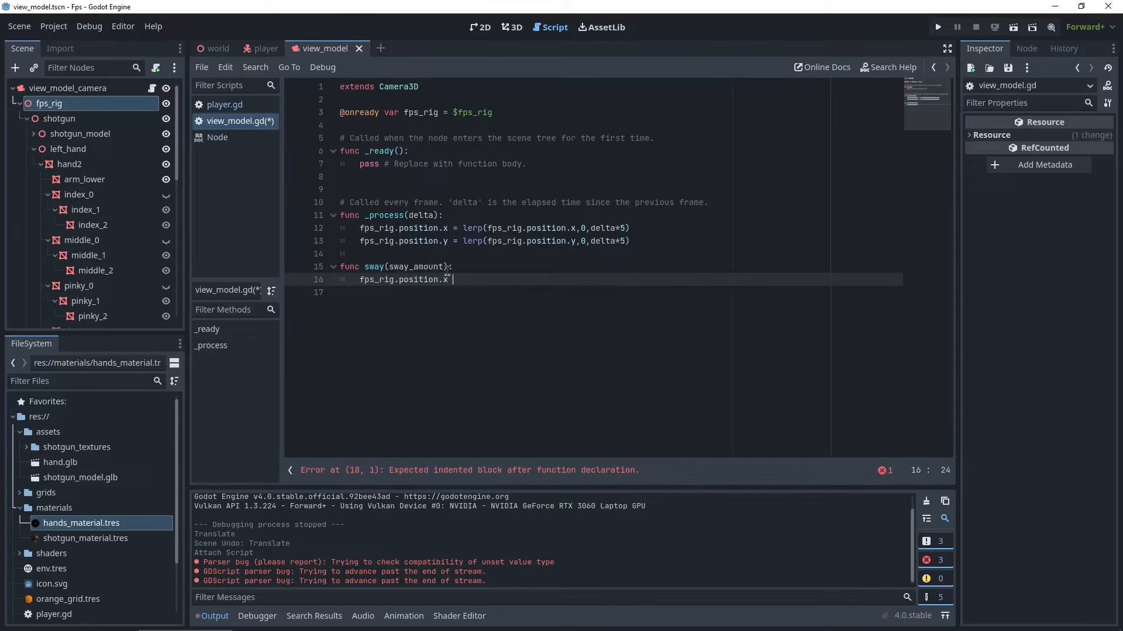
text( += sway_amount.x)
key(Return)
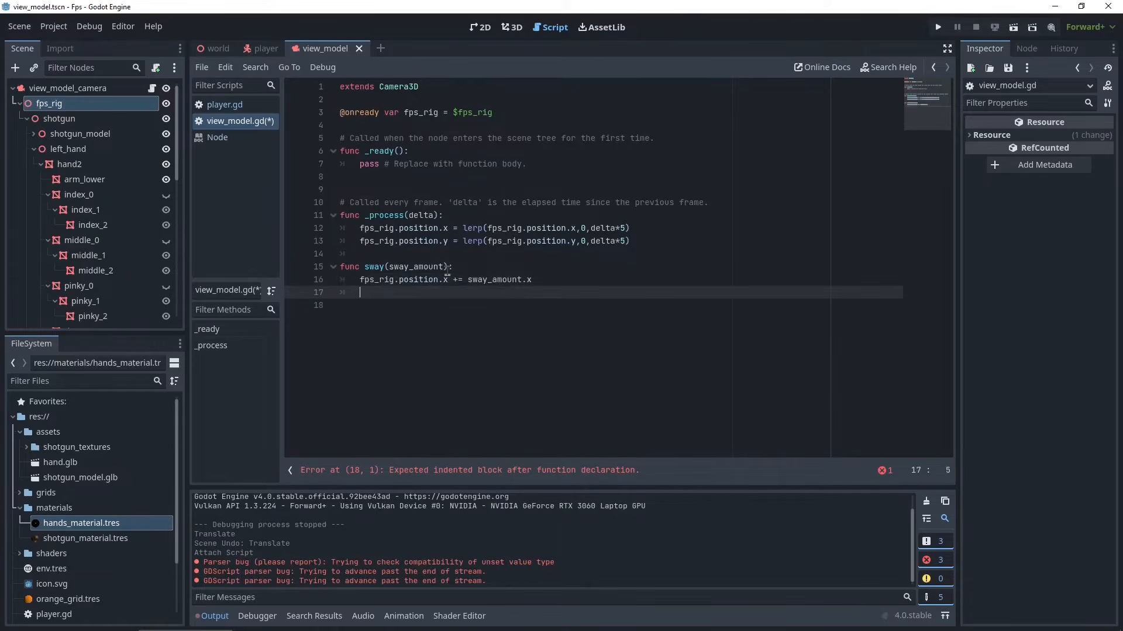
- Duplicate that line and change both x references to y, giving fps_rig.position.y += sway_amount.y
drag(533, 280, 360, 281)
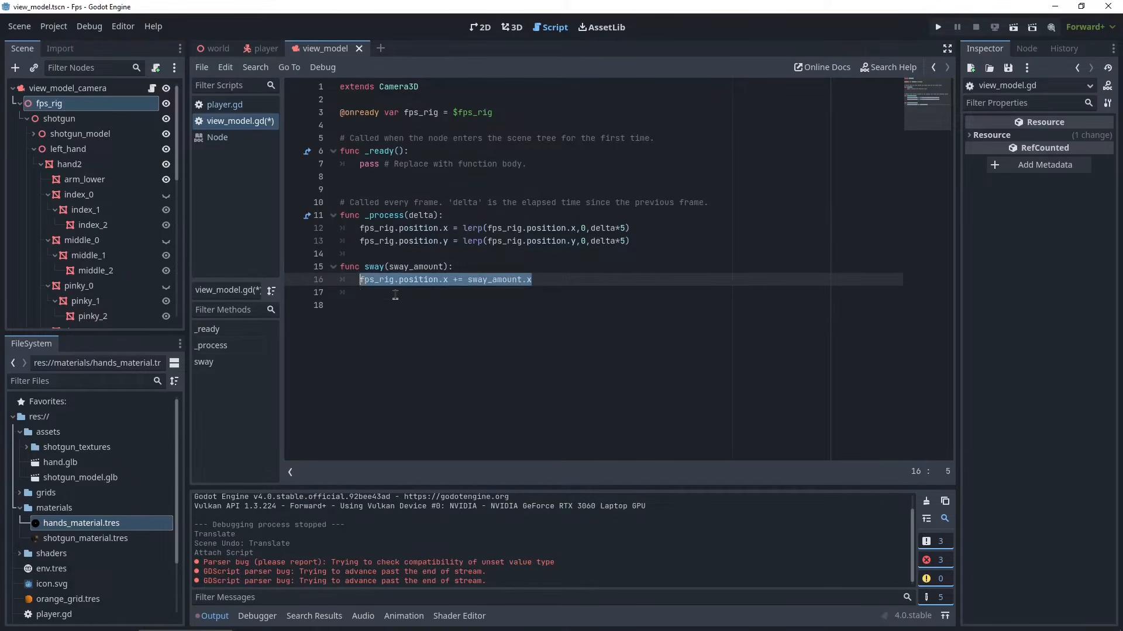
key(ctrl+c)
click(395, 292)
key(ctrl+v)
double_click(445, 292)
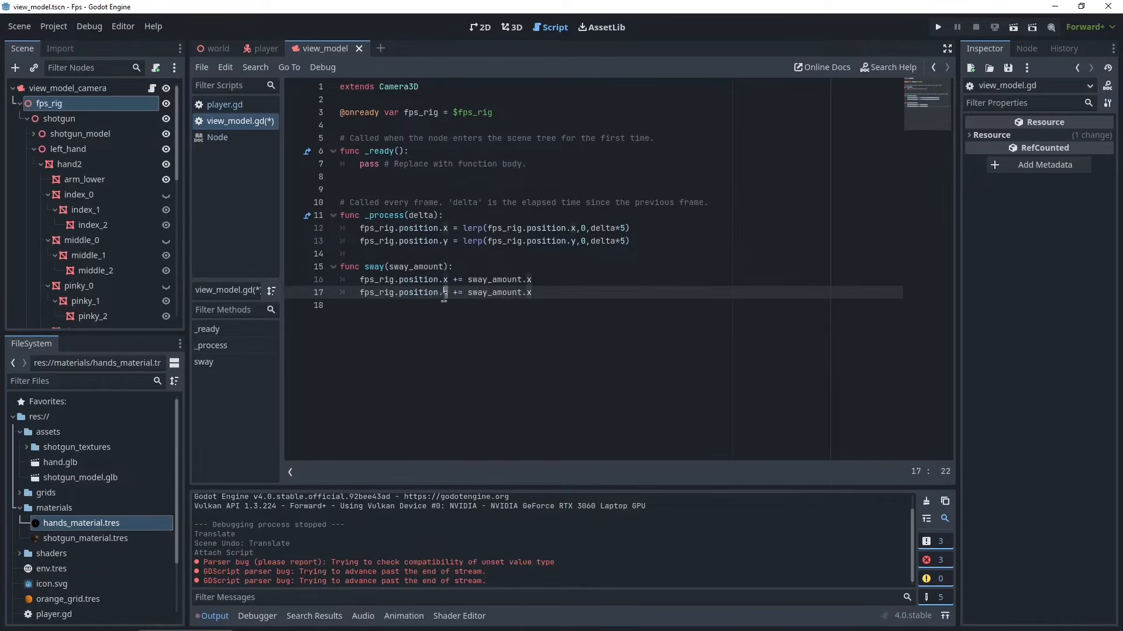
text(y)
click(529, 293)
key(BackSpace)
text(y)
- Save the script and multiply both sway additions by 0.0005
key(ctrl+s)
click(561, 284)
text(*)
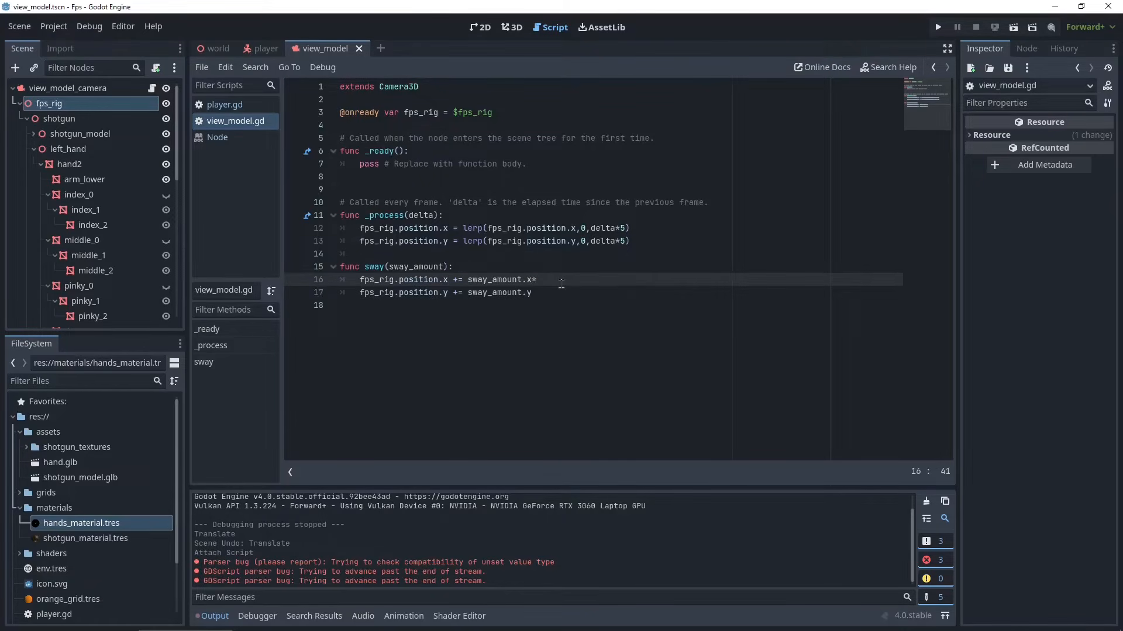
text(0.0005)
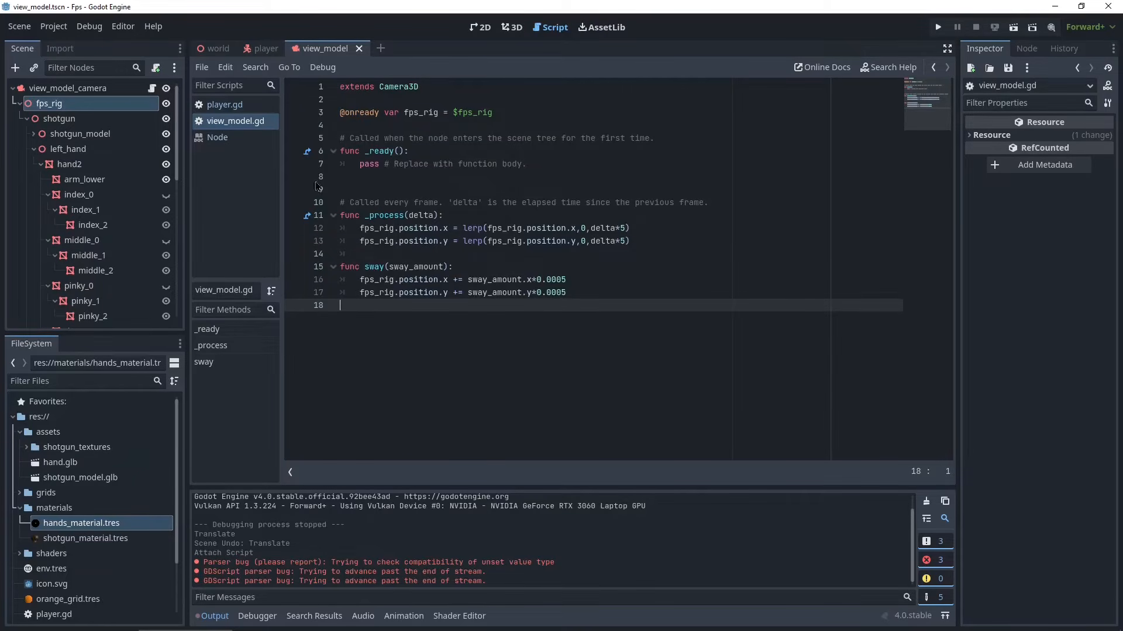
click(232, 109)
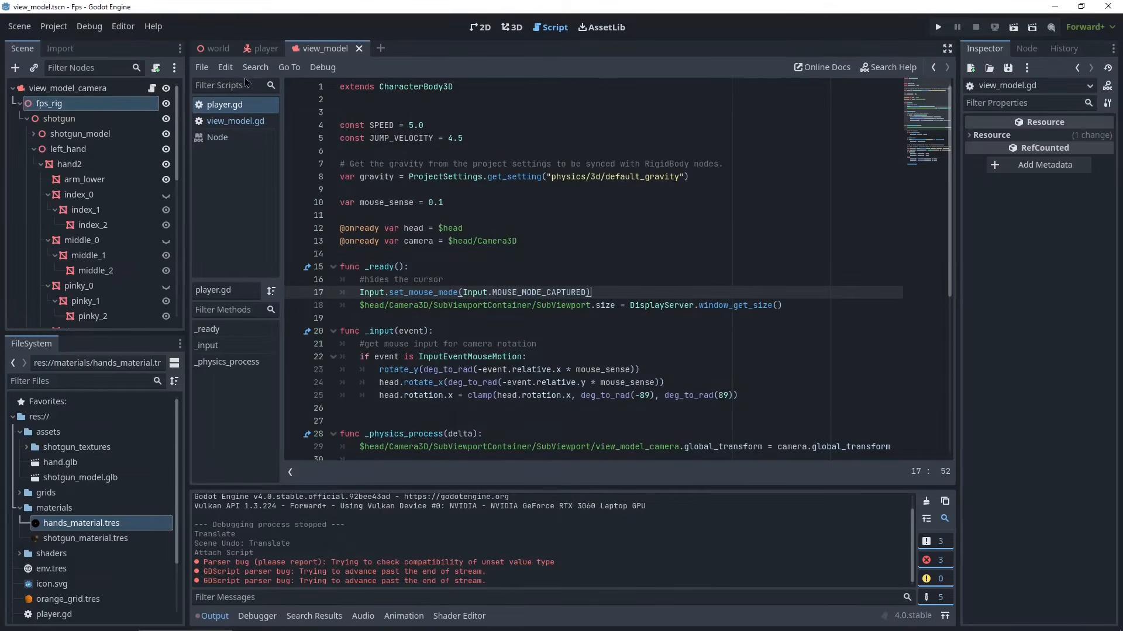
mouse_move(242, 54)
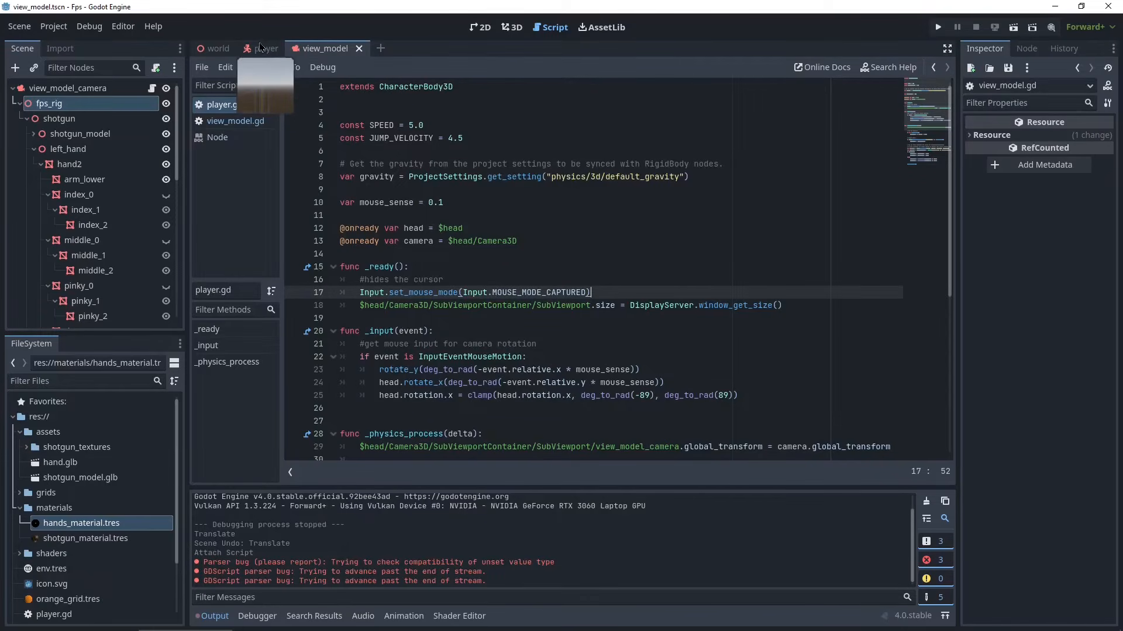
click(262, 50)
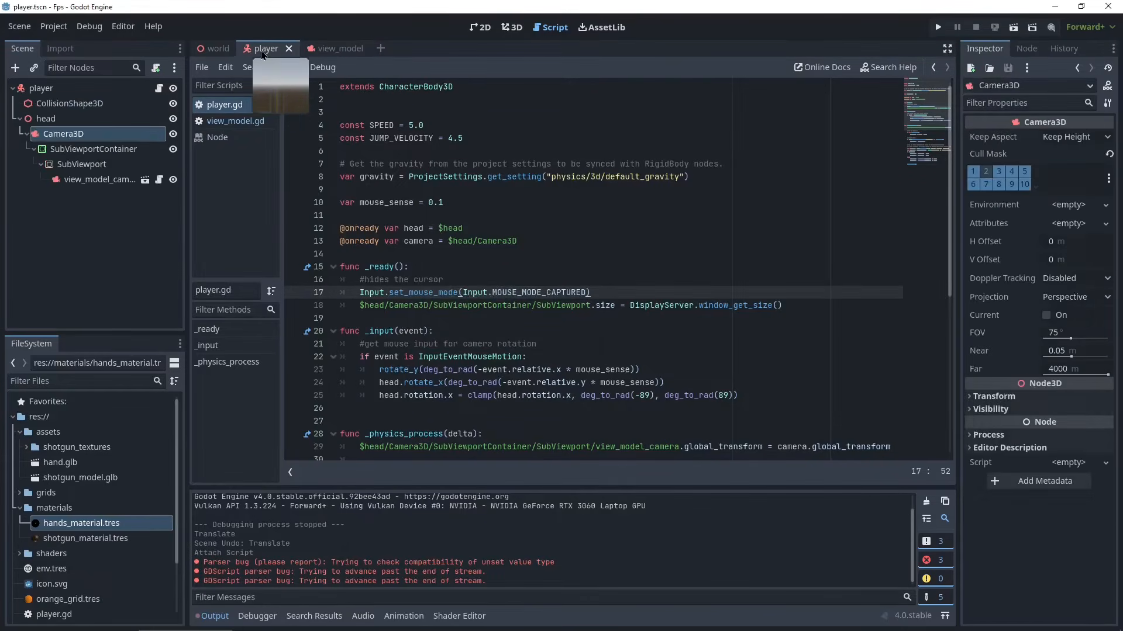
click(65, 185)
drag(65, 185, 549, 146)
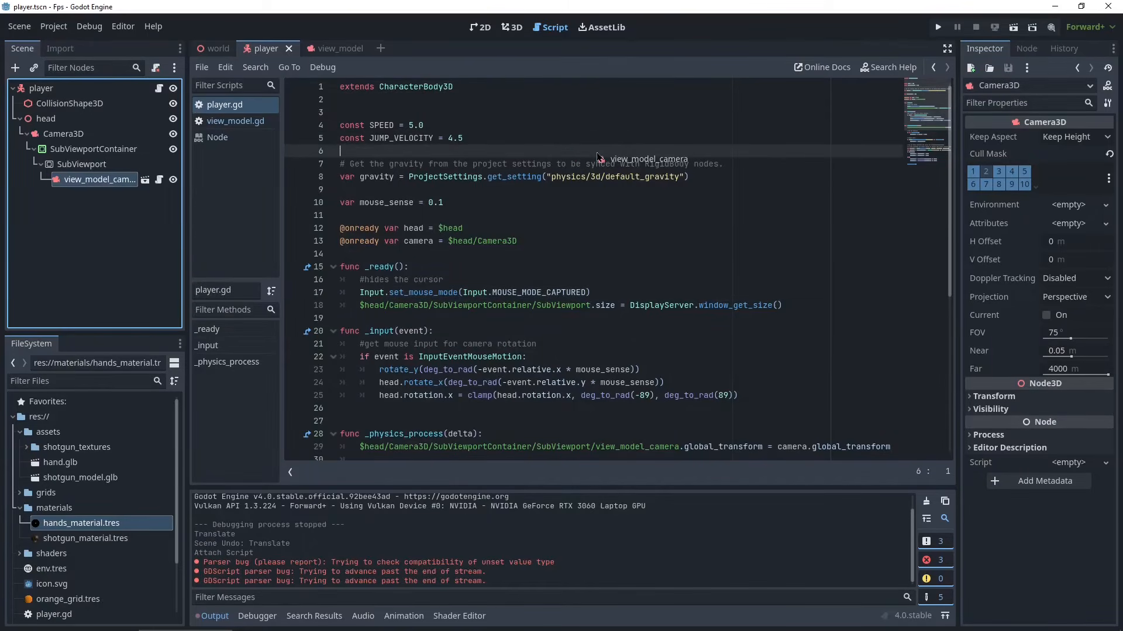
key(Return)
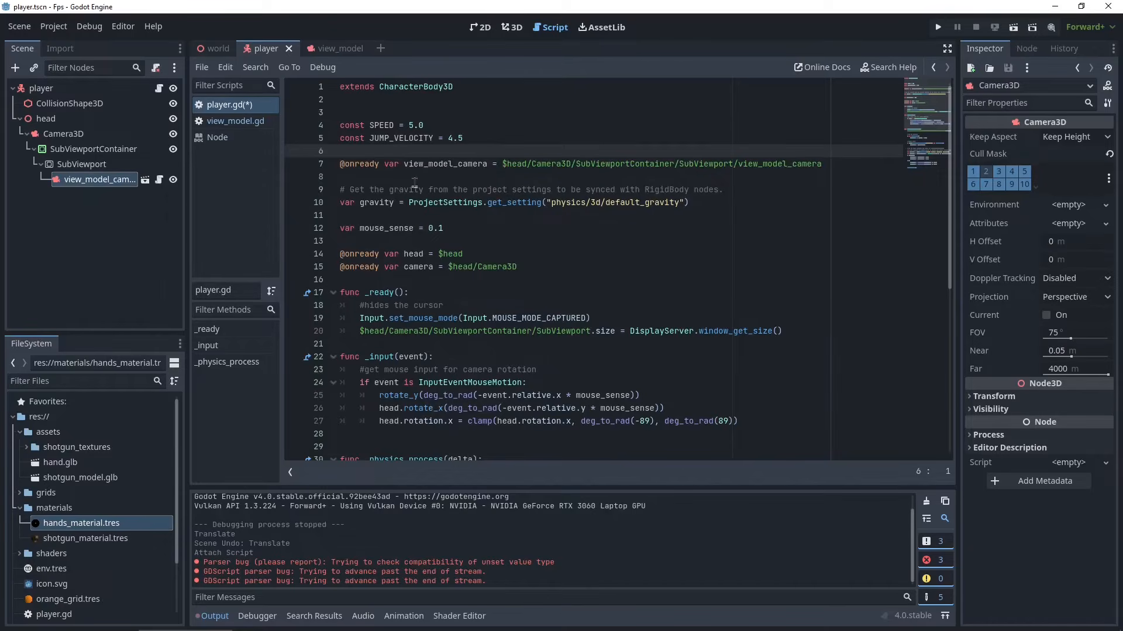
- On a new line after the head rotation clamp in _input, start the call view_model_camera.sway(Vector2(
double_click(438, 165)
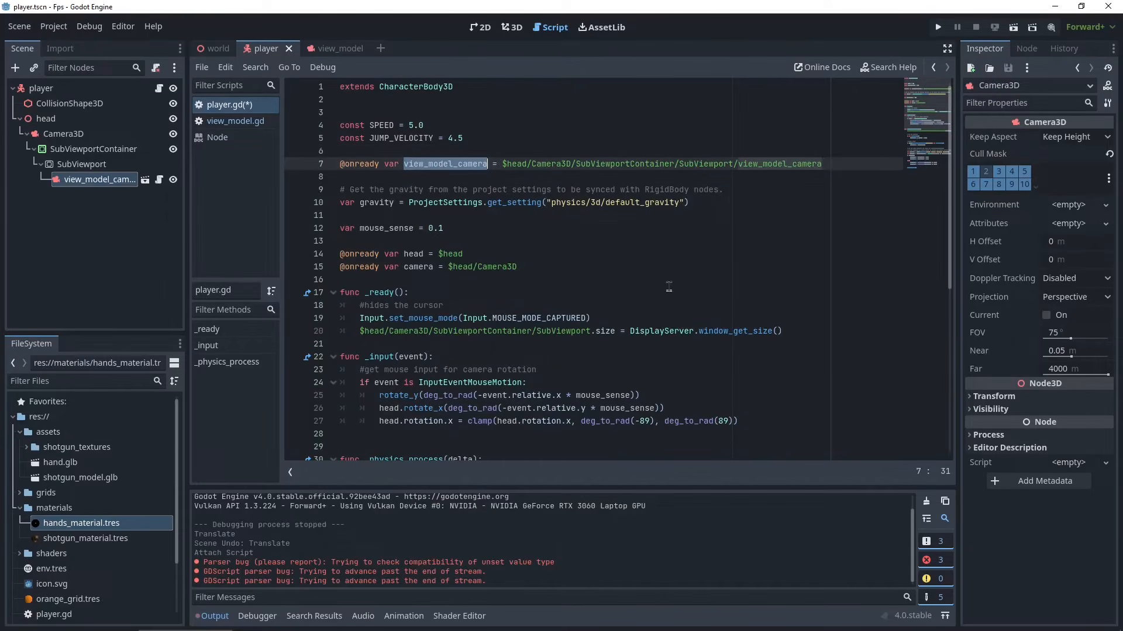
scroll(641, 321, down, 2)
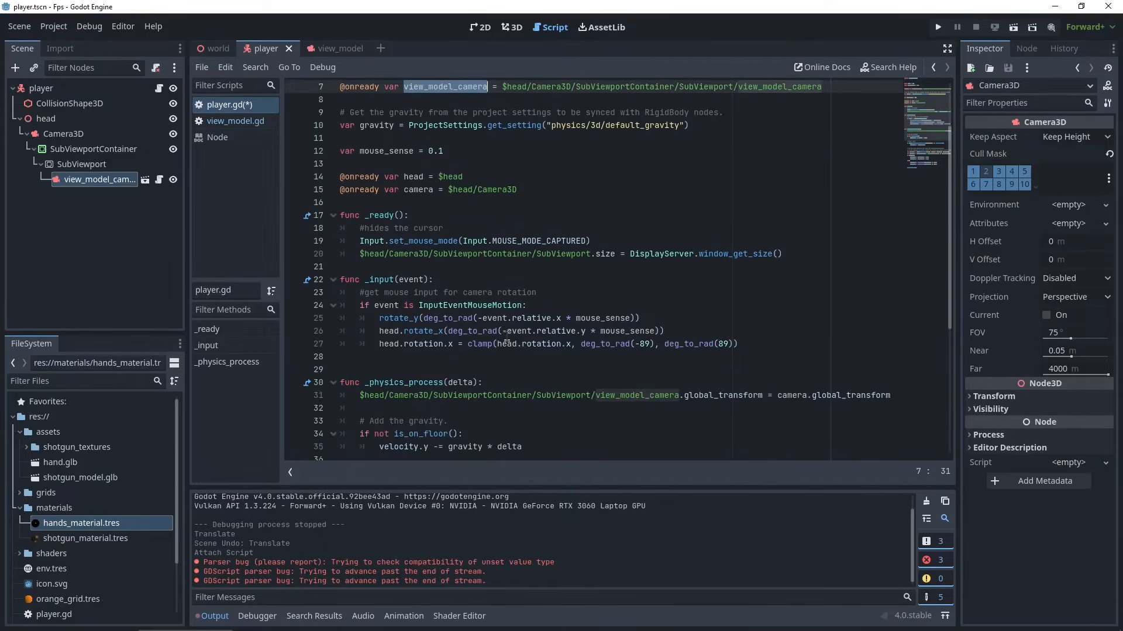
click(757, 345)
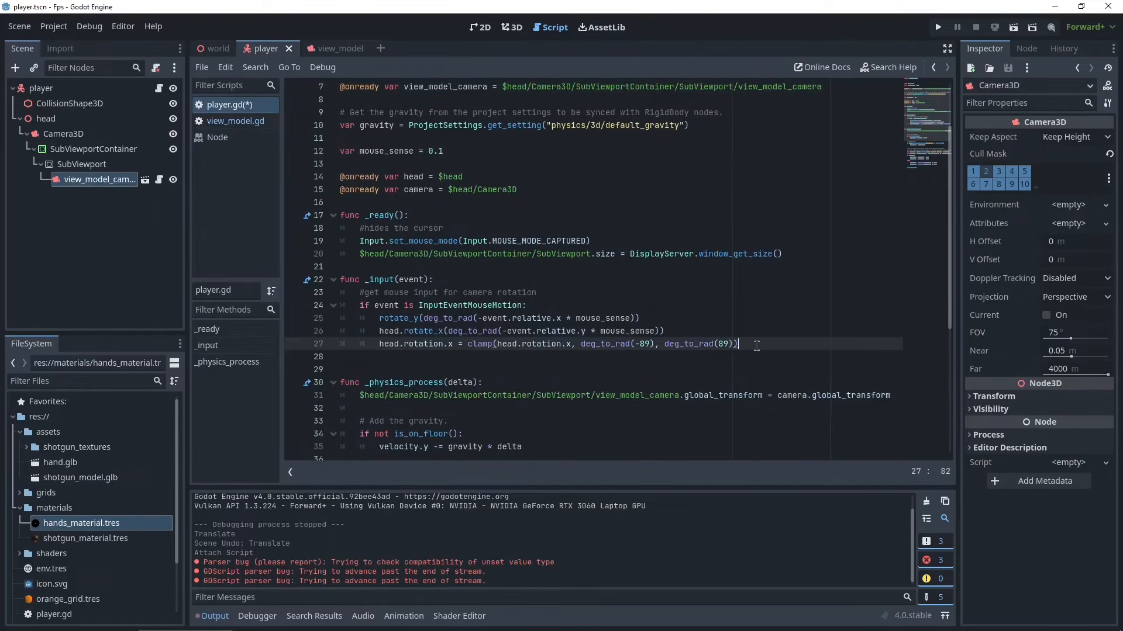
key(Return)
key(ctrl+v)
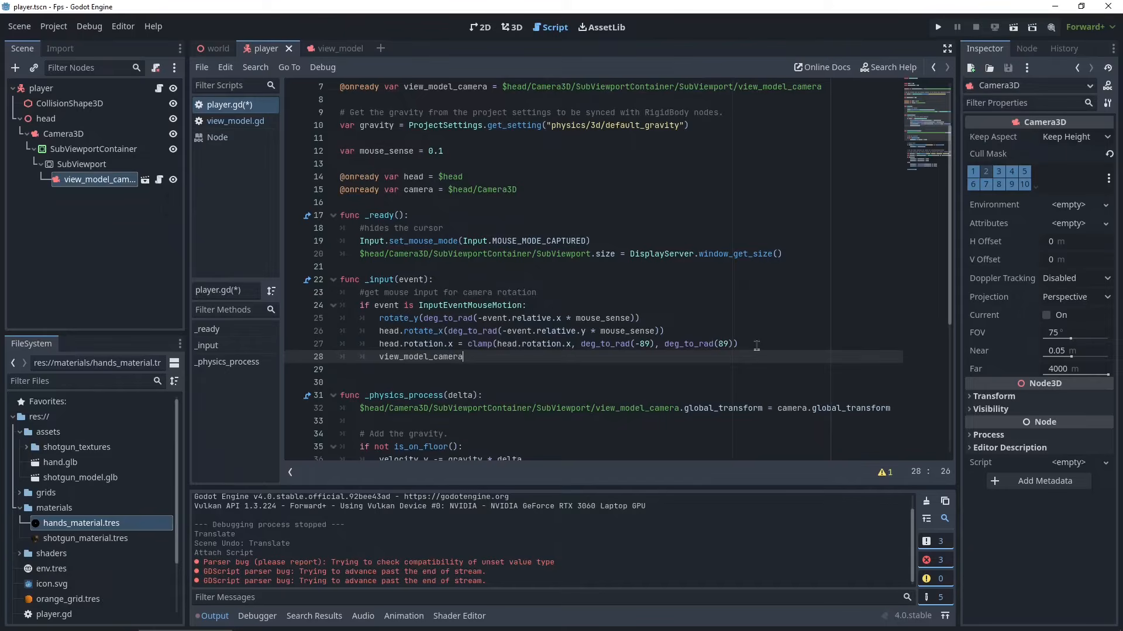
text(.swa)
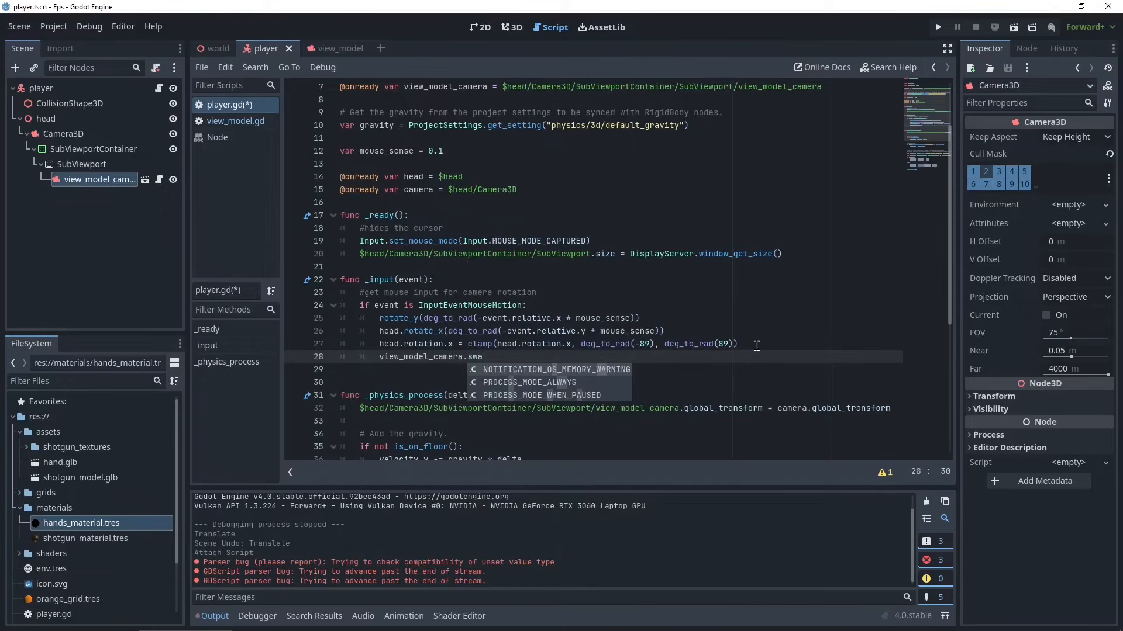
text(y()
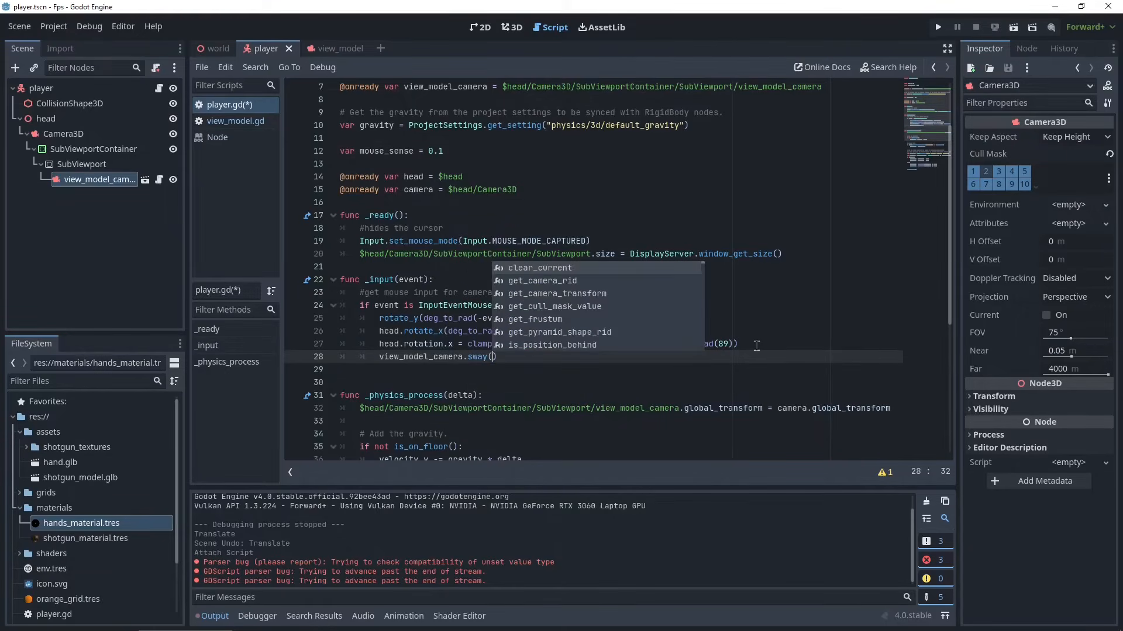
text(Vector2)
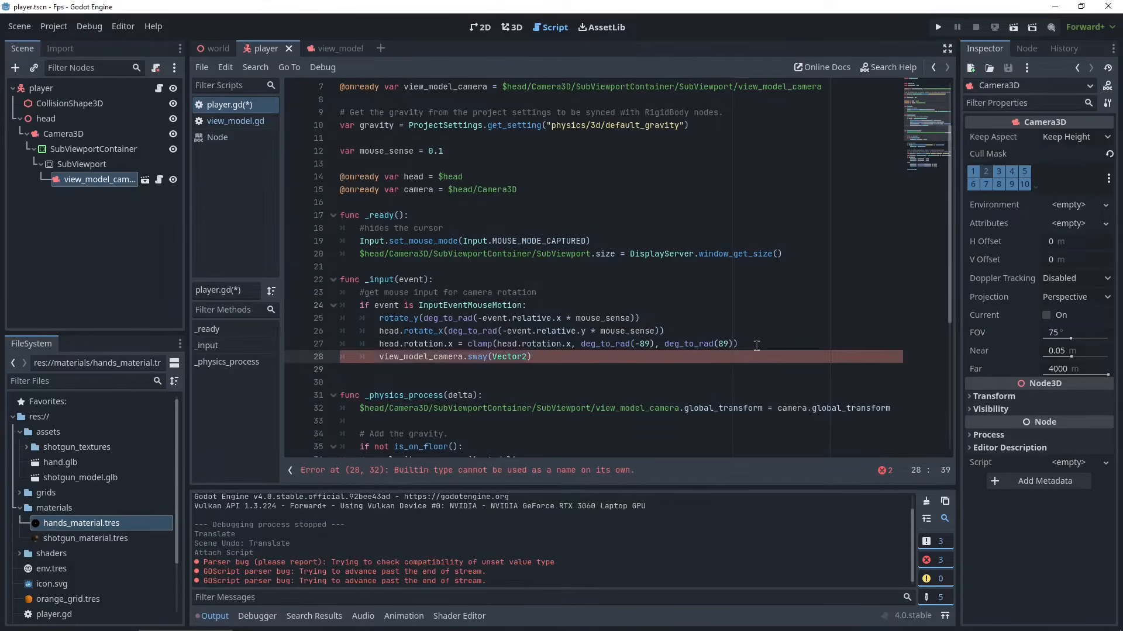
text(()
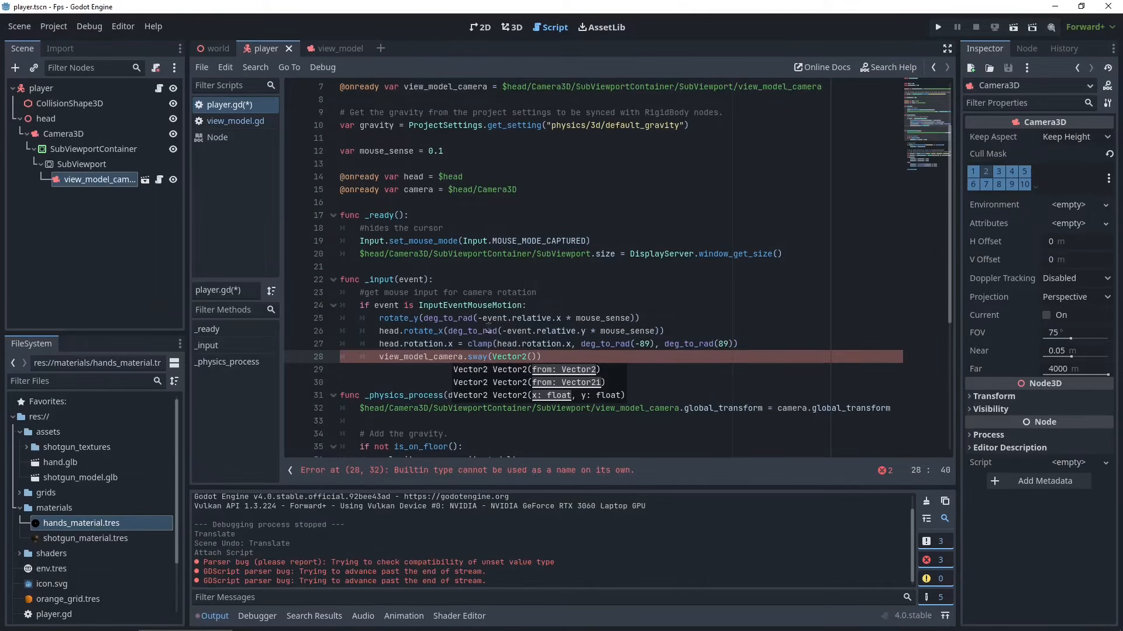
- Fill the Vector2 arguments with event.relative.x and event.relative.y
drag(559, 317, 482, 319)
key(ctrl+c)
click(534, 357)
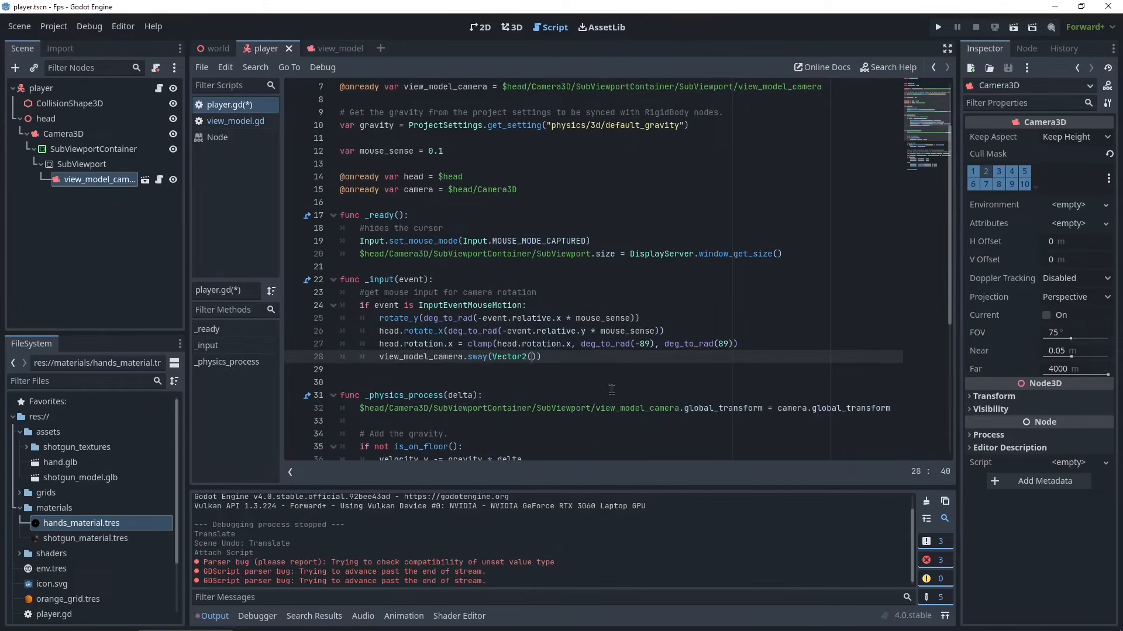
key(ctrl+v)
text(,)
key(ctrl+v)
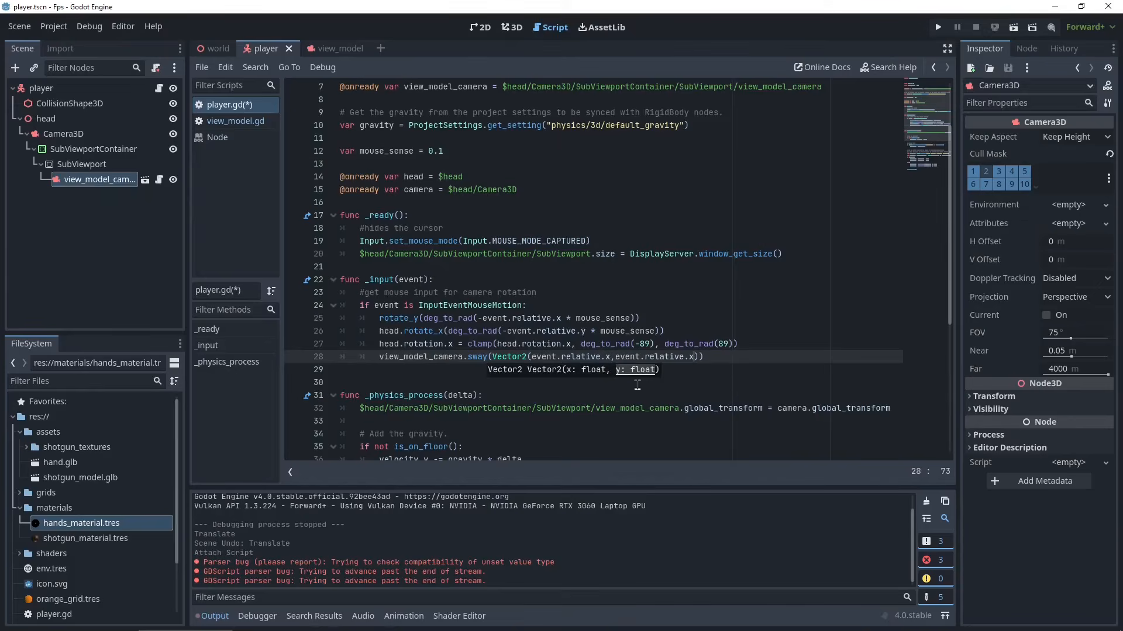
text(y)
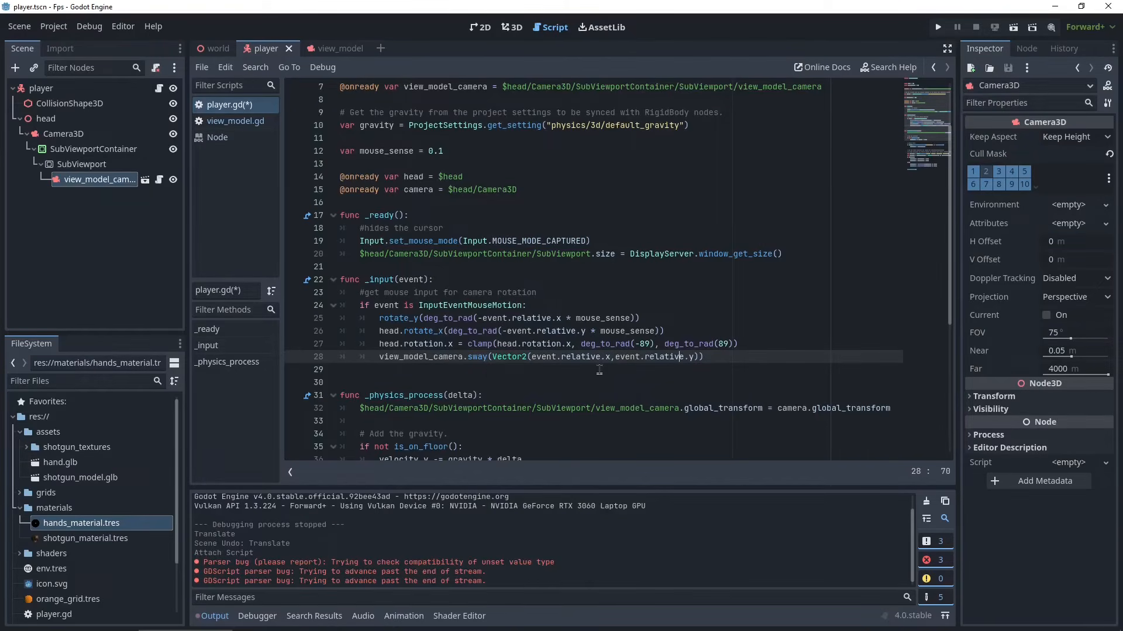
- Save the player script and run the project
key(ctrl+s)
click(938, 27)
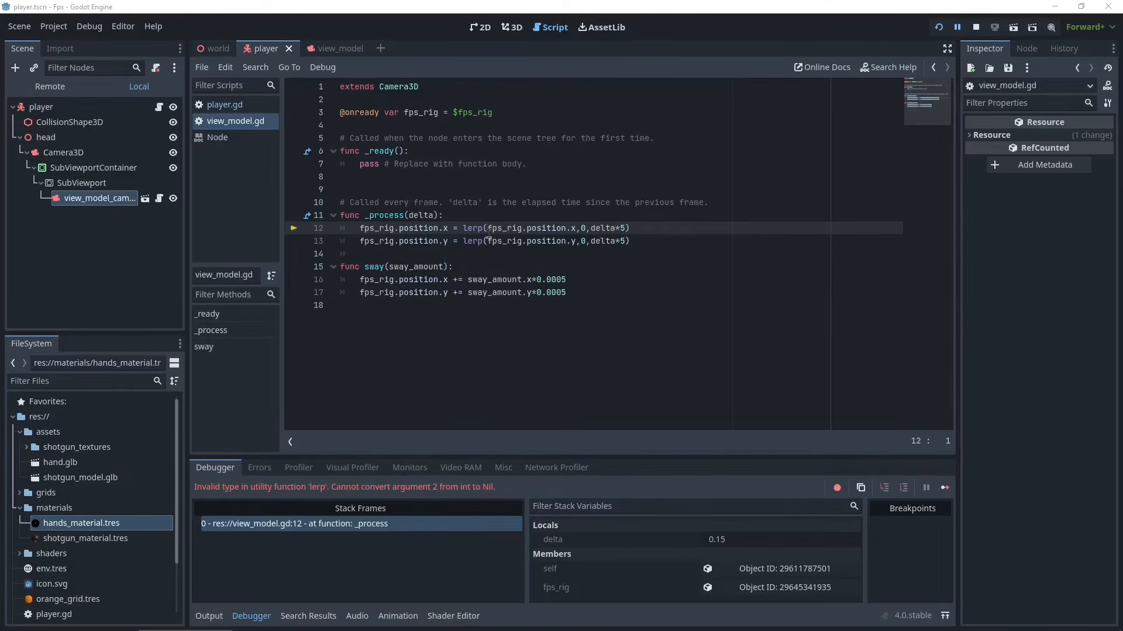
- Set the lerp target in both _process position lines to 0.0 and run the project again
drag(487, 228, 575, 230)
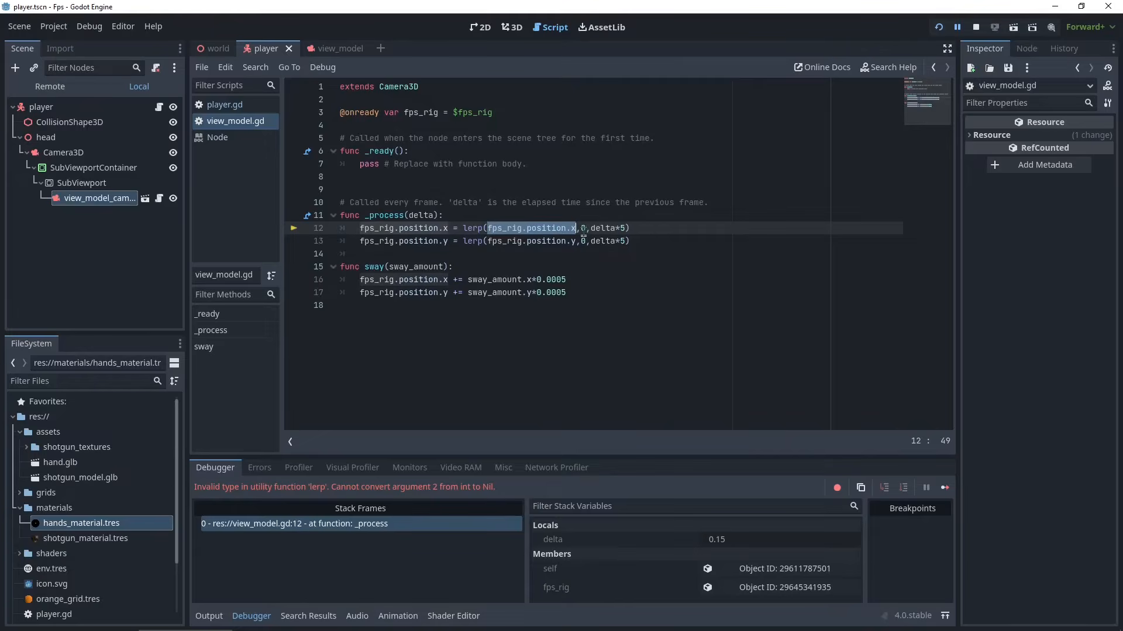
click(584, 228)
click(587, 253)
click(586, 241)
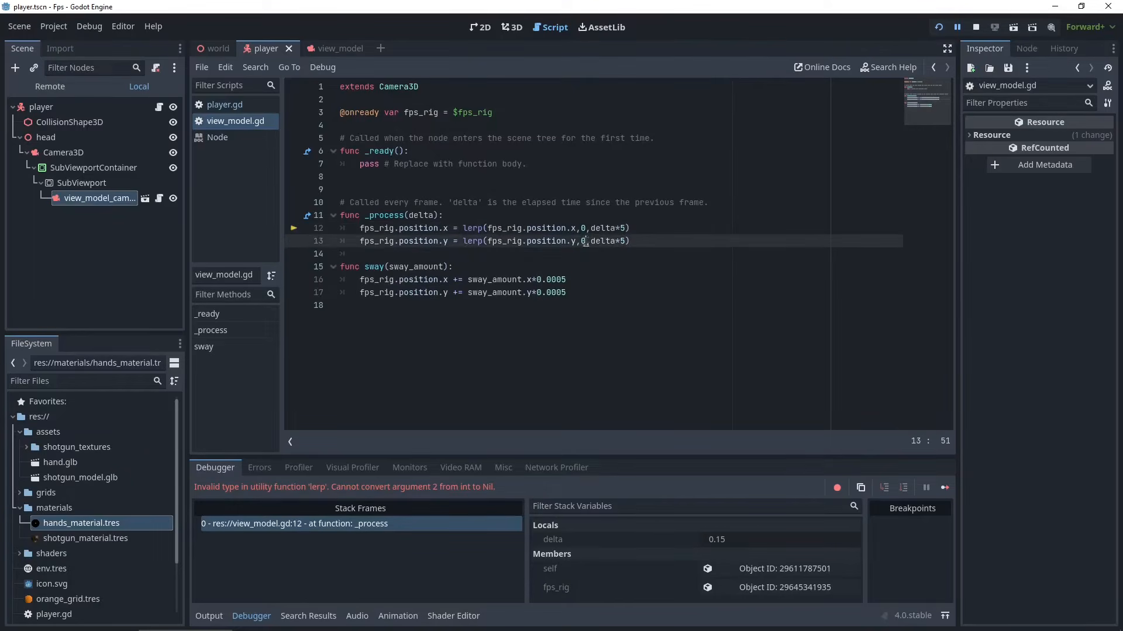
click(587, 229)
text(.0)
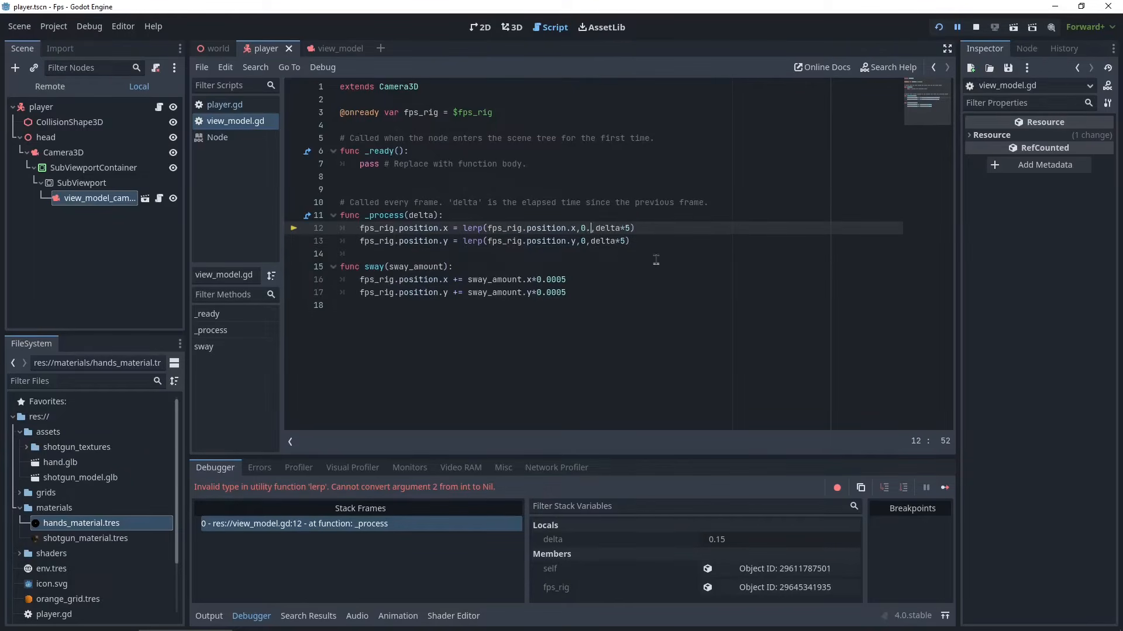
key(Left)
click(584, 241)
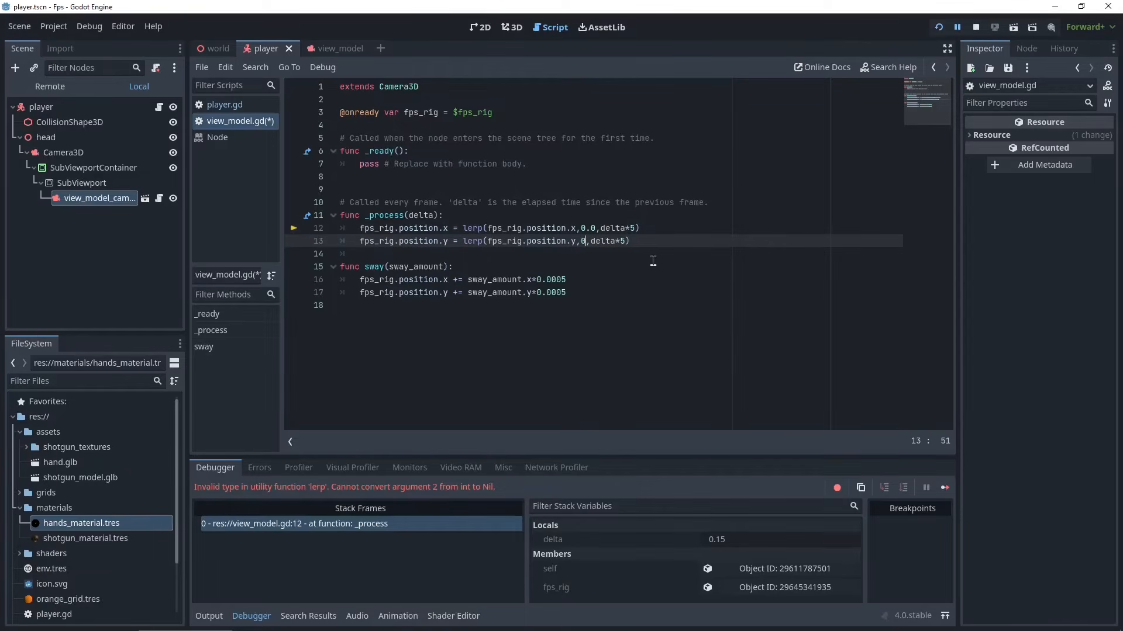
text(.0)
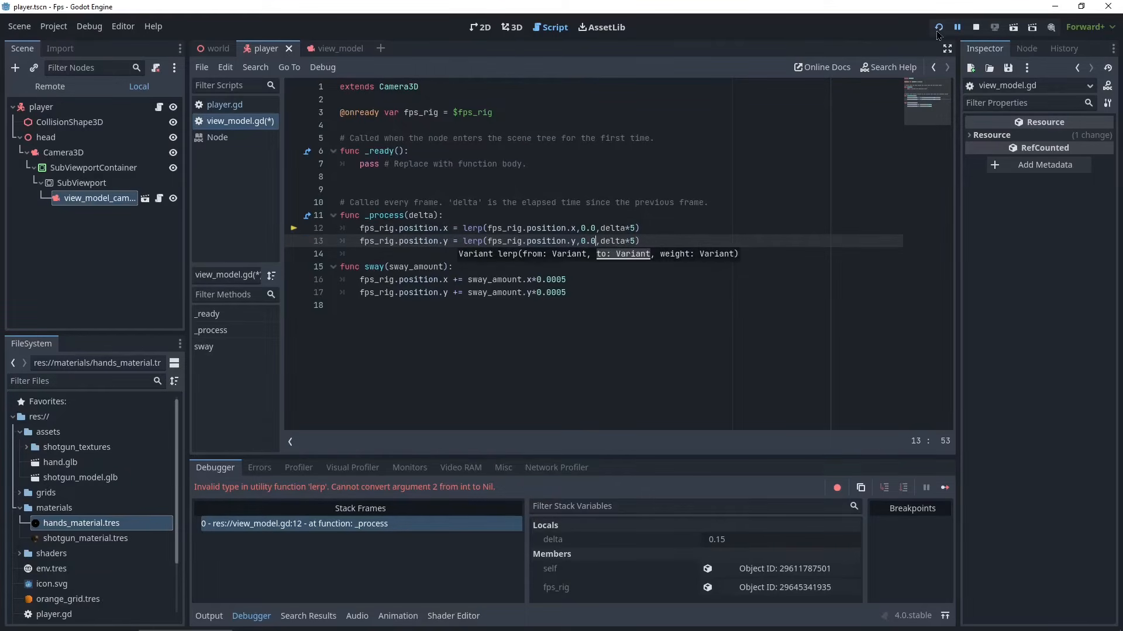
click(938, 31)
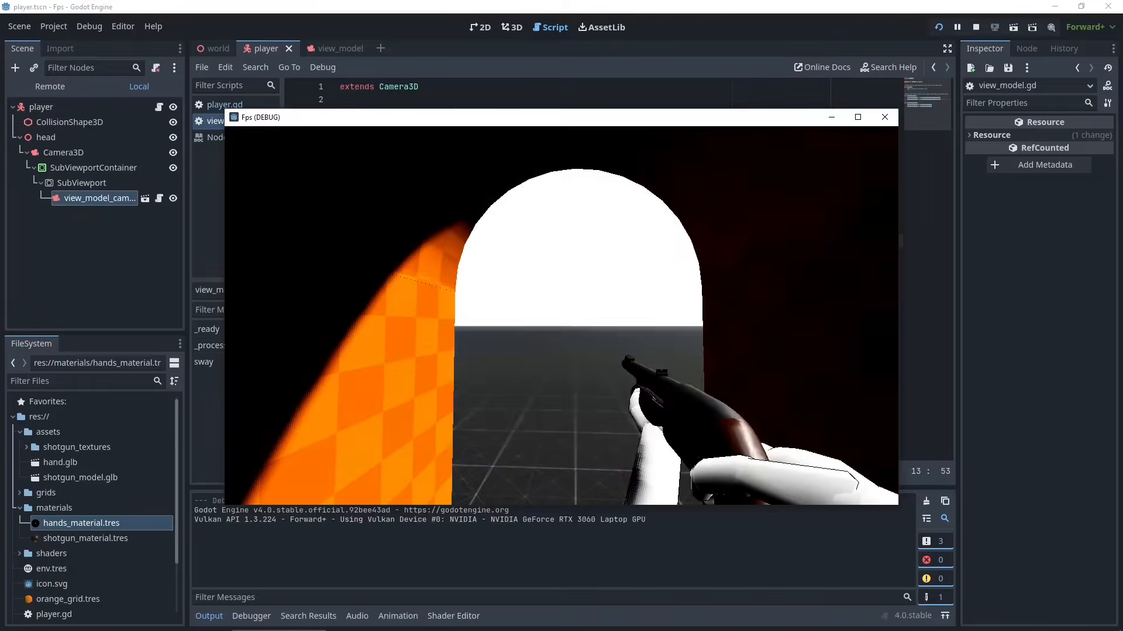
- Move around in the running game to test the view model sway, then close the game window
key(w)
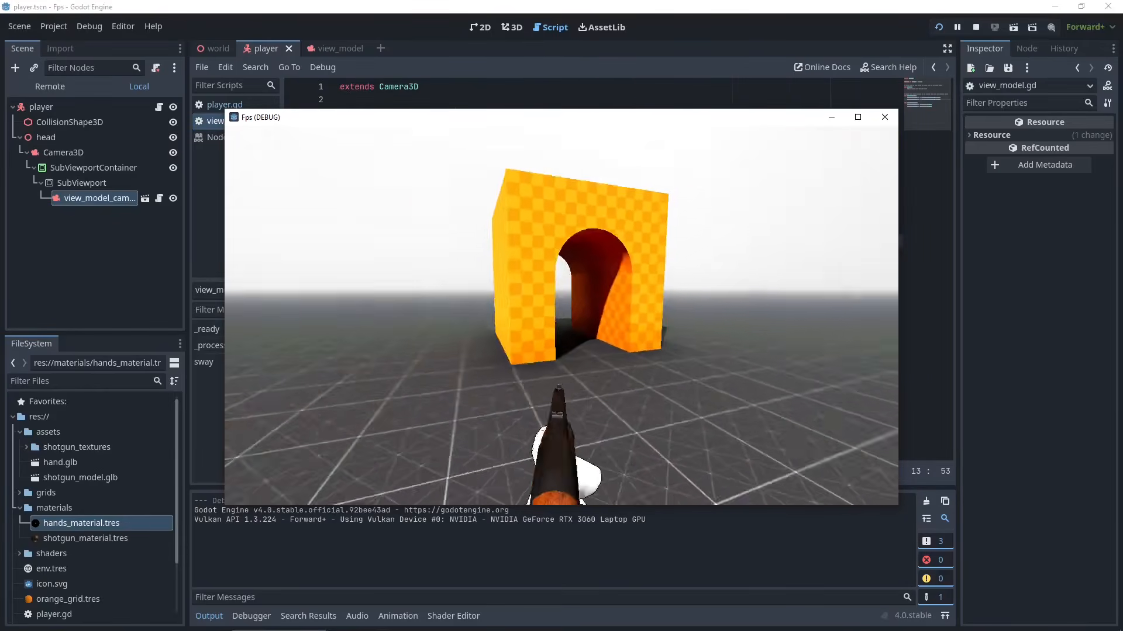
key(d)
key(s)
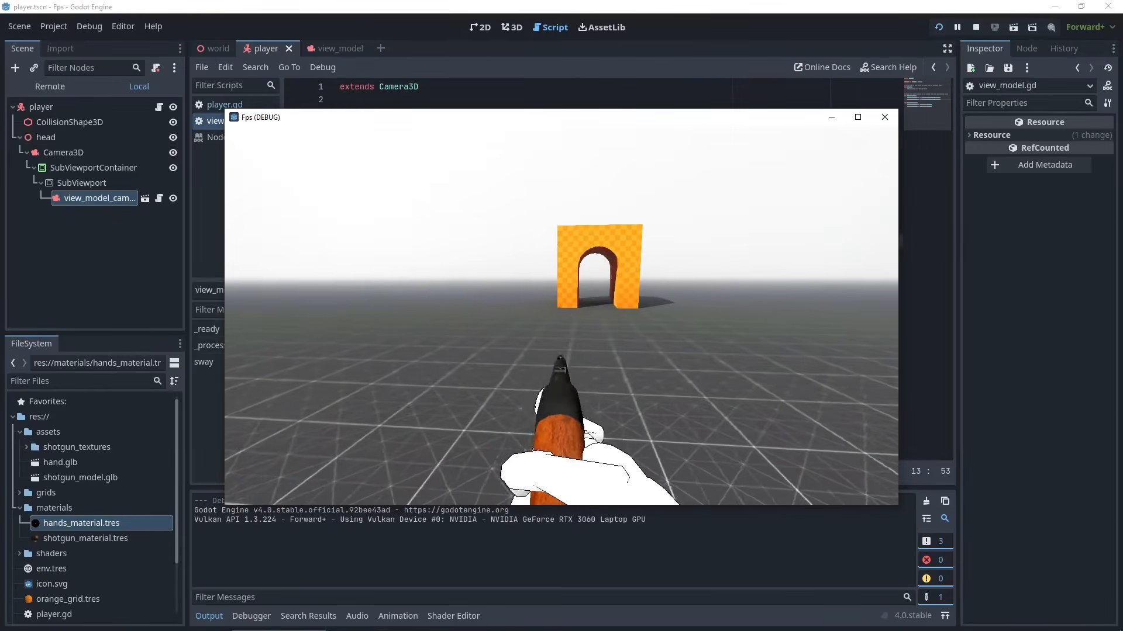
key(w)
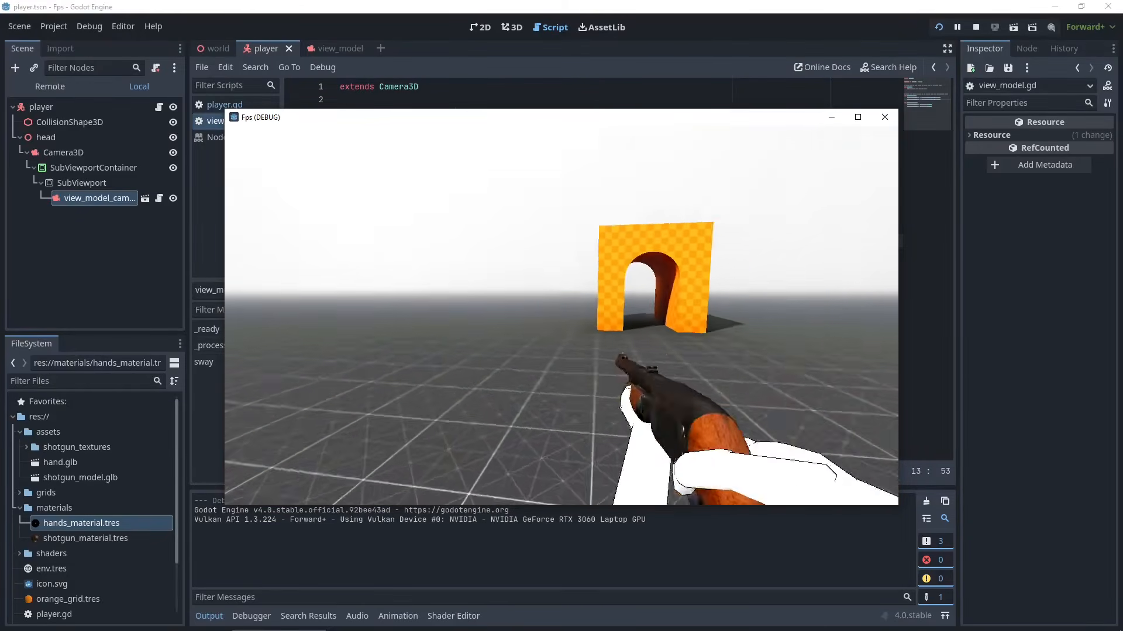
key(Escape)
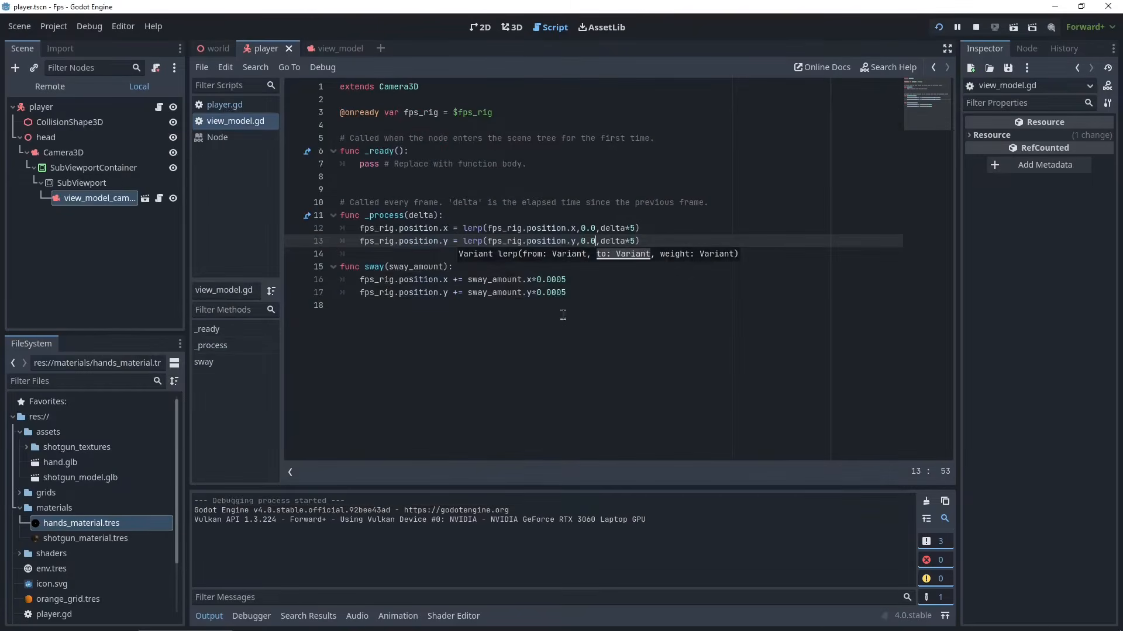
- In sway, change the x line to subtract, set both sway multipliers to 0.00005, save and run the project
click(611, 280)
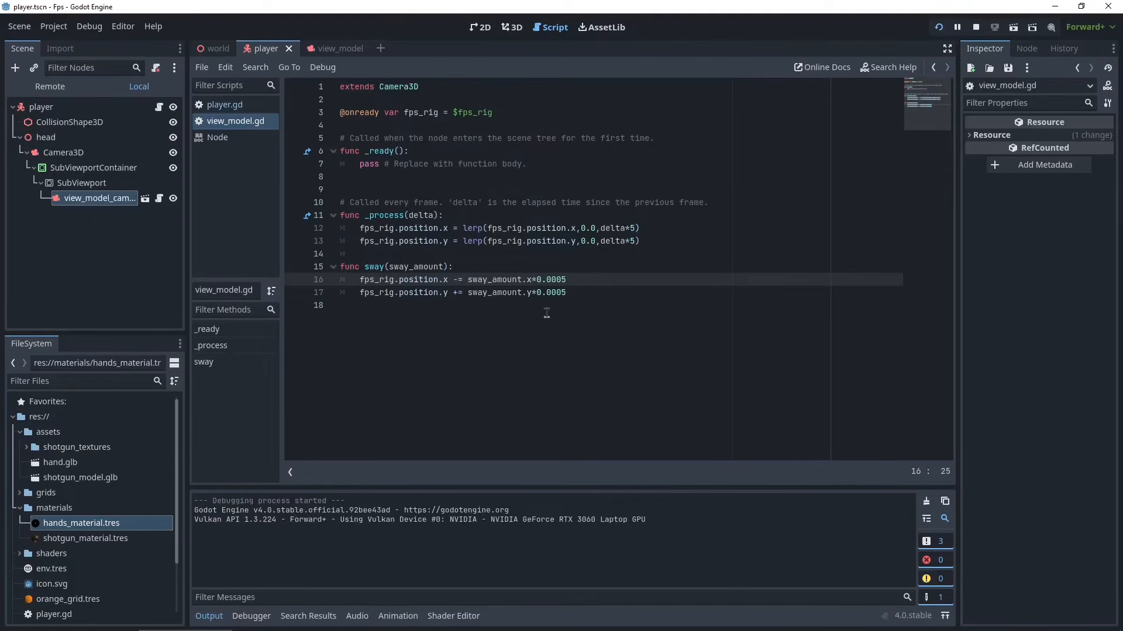
click(573, 284)
text(0)
click(558, 297)
text(0)
key(ctrl+s)
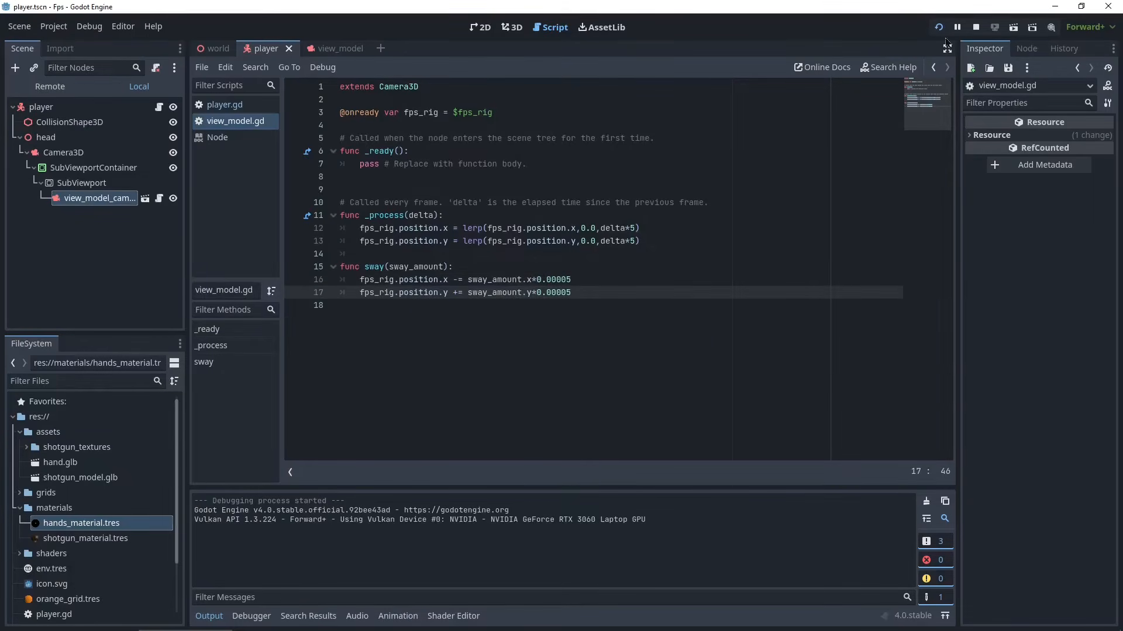
key(F5)
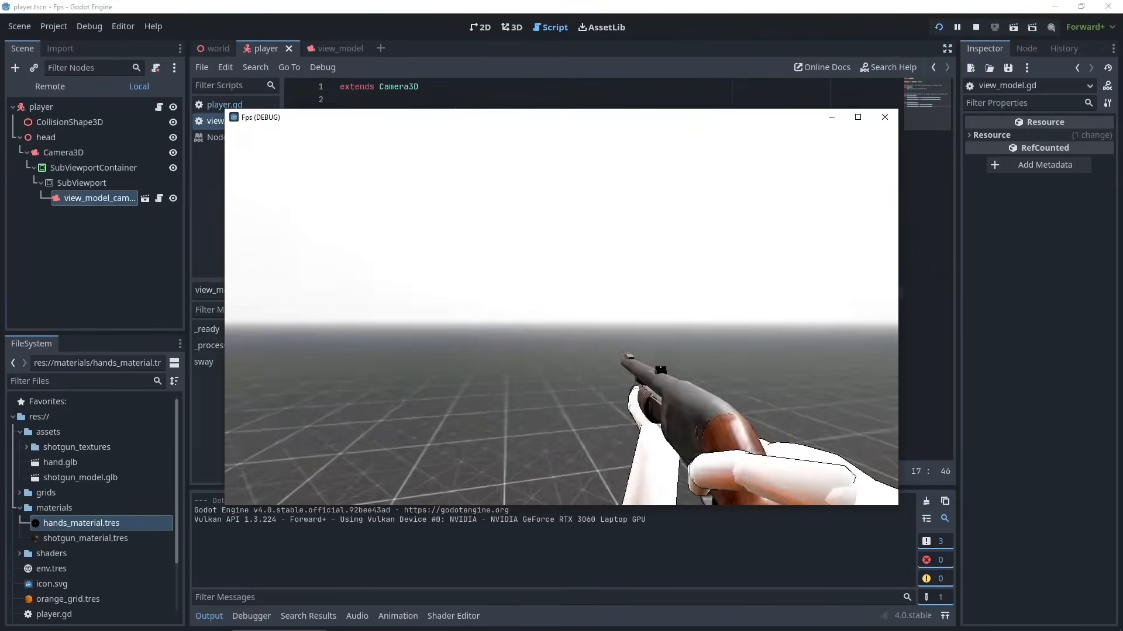
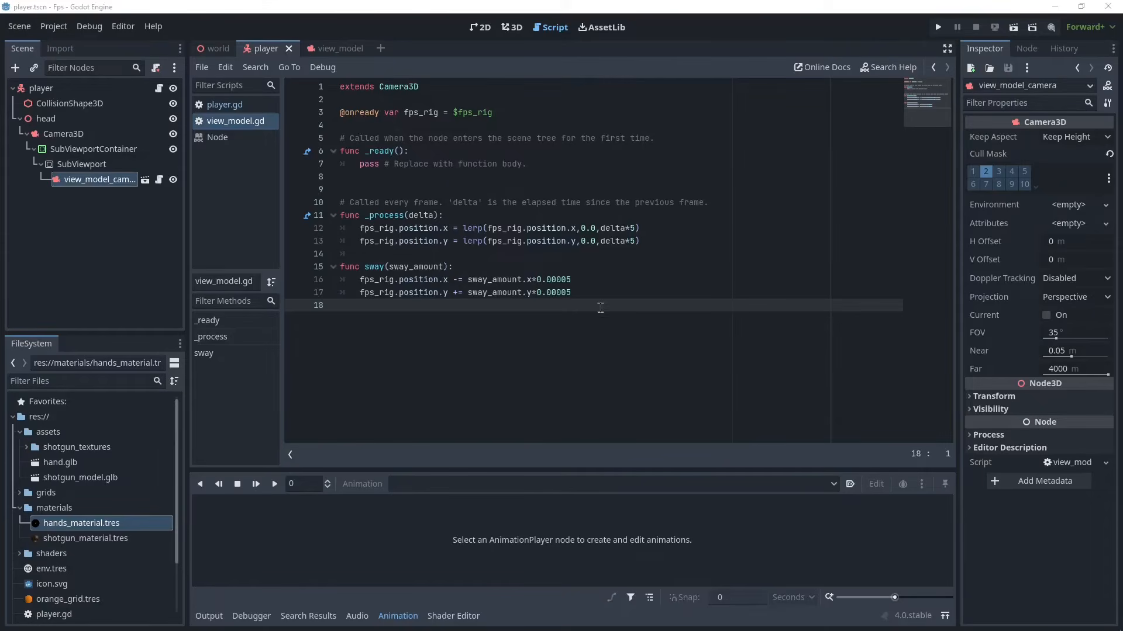
- Close the game and add an AnimationPlayer node as a child of the shotgun in the view_model scene
click(601, 292)
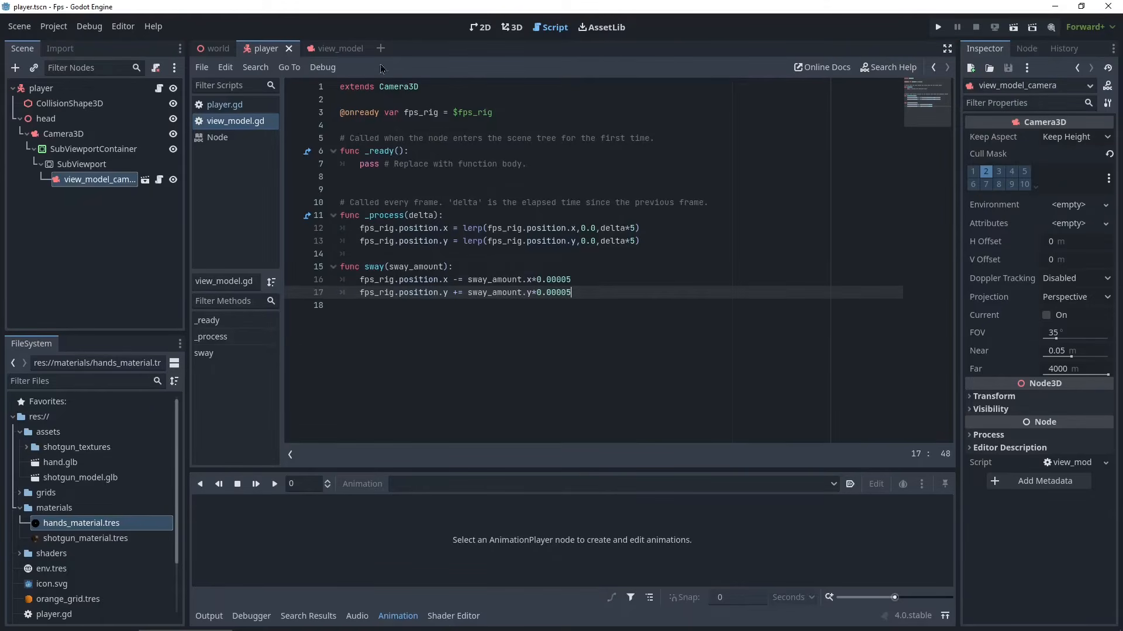
click(325, 51)
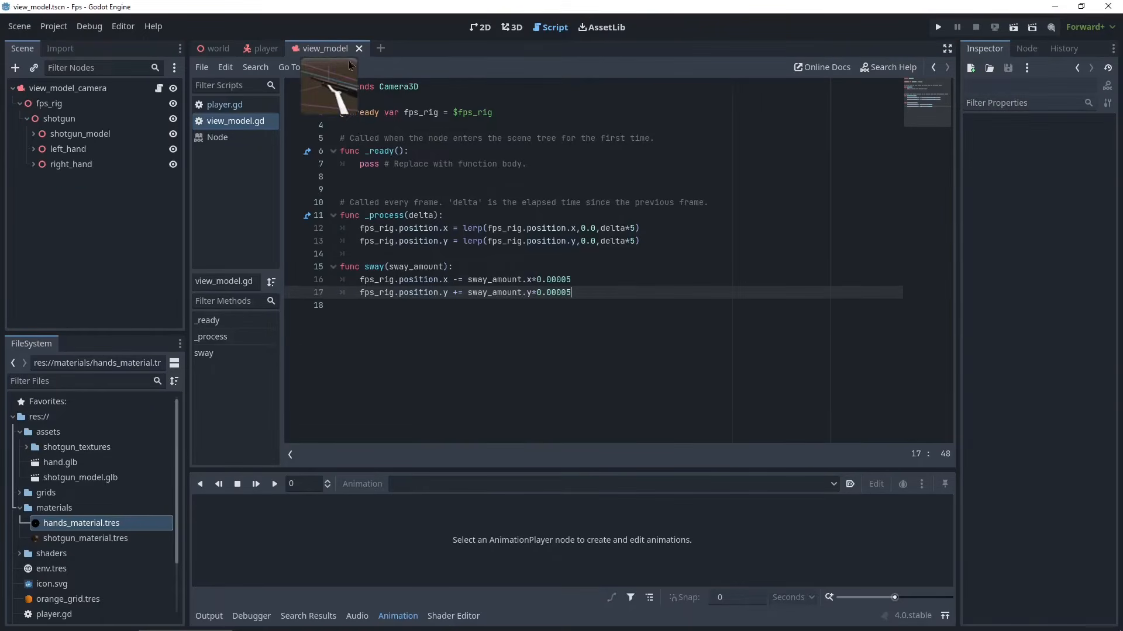
click(513, 30)
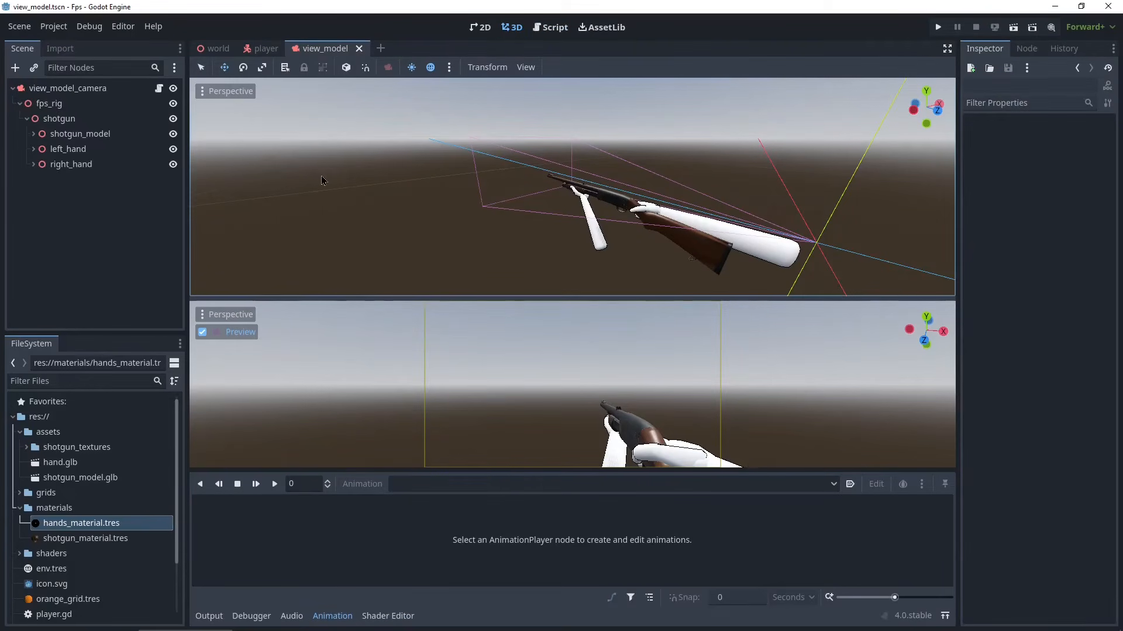
click(47, 123)
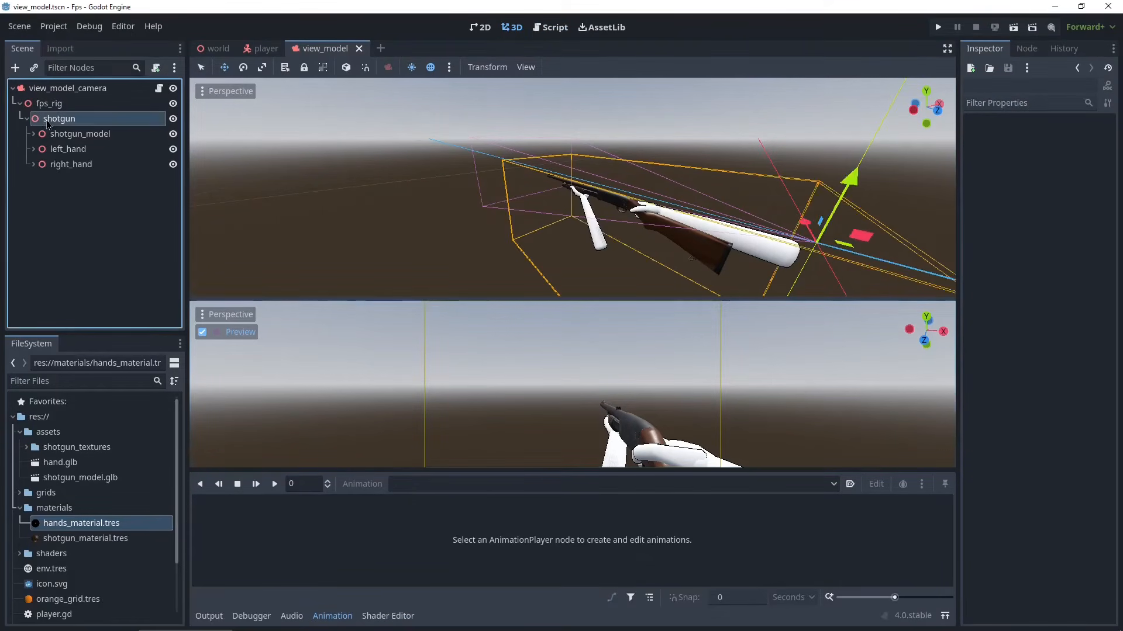
right_click(63, 122)
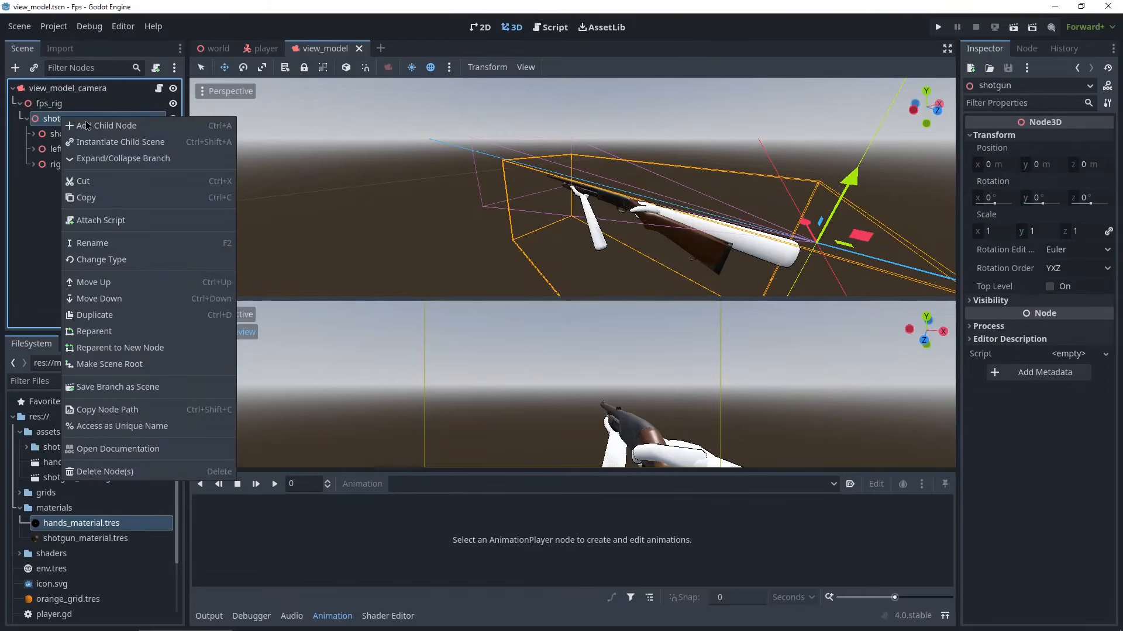
click(94, 129)
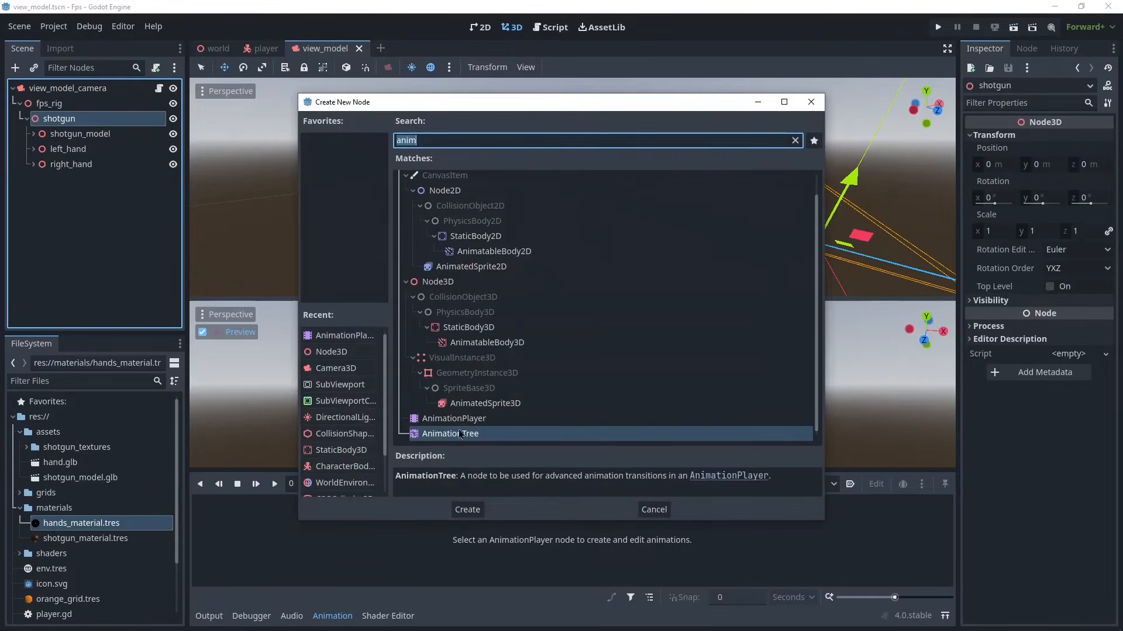
click(475, 404)
click(480, 418)
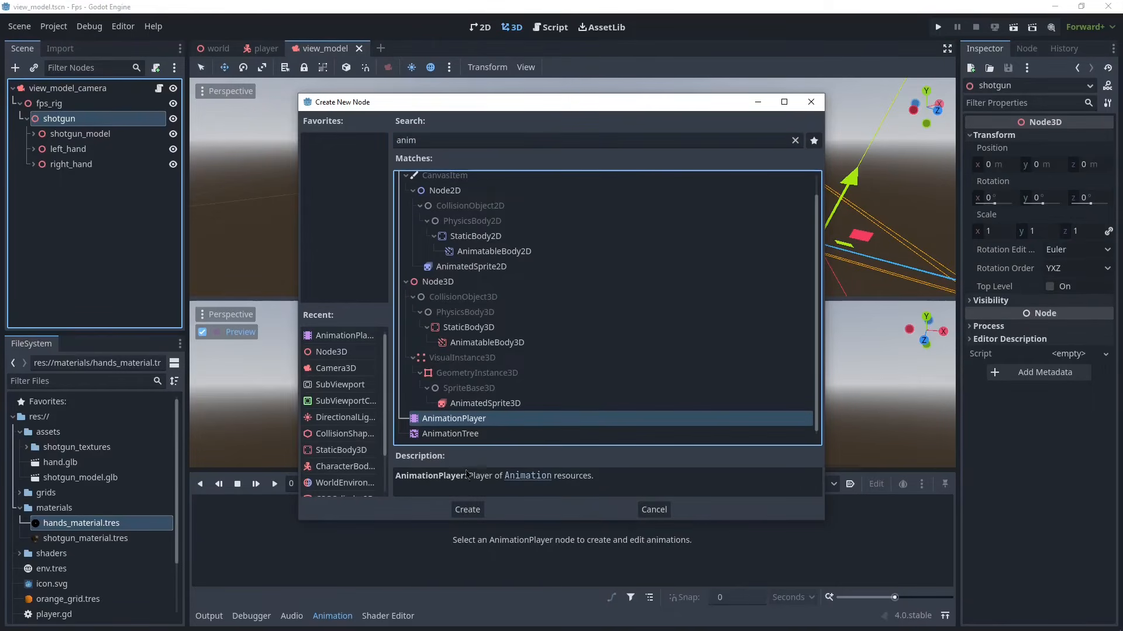
click(467, 510)
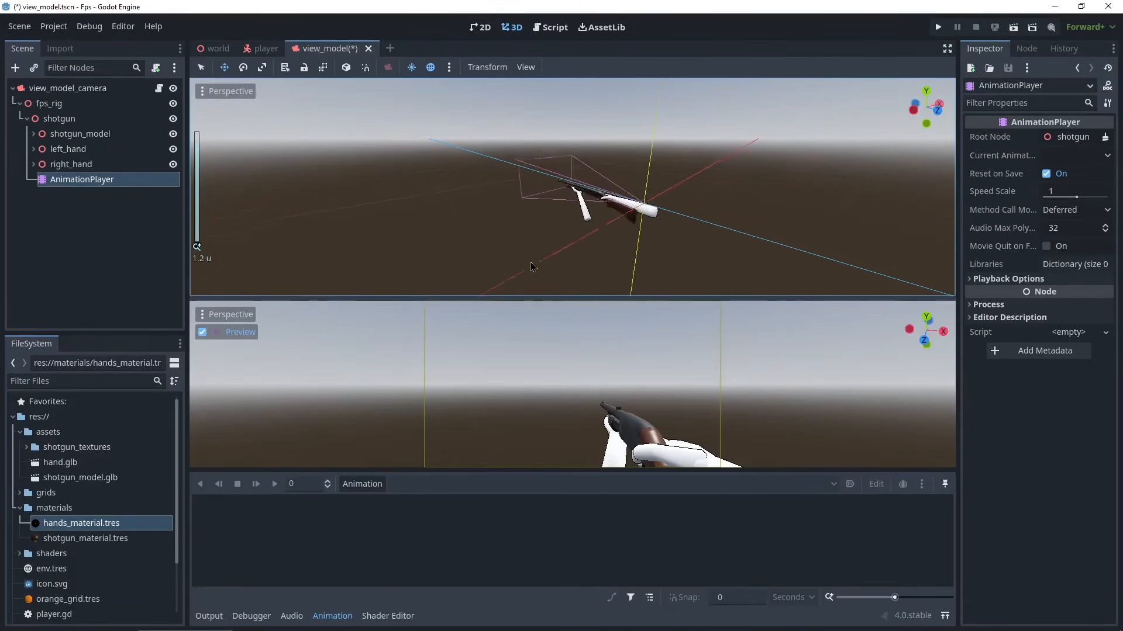
- Create a new animation named pull_up in the AnimationPlayer
scroll(531, 268, up, 2)
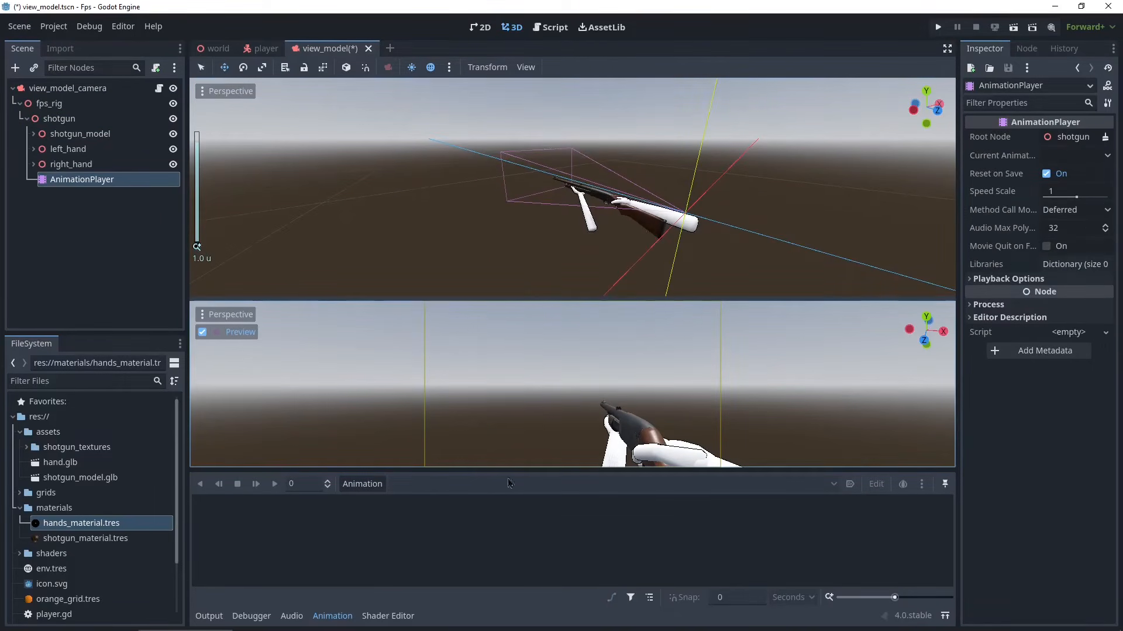
click(362, 487)
click(363, 498)
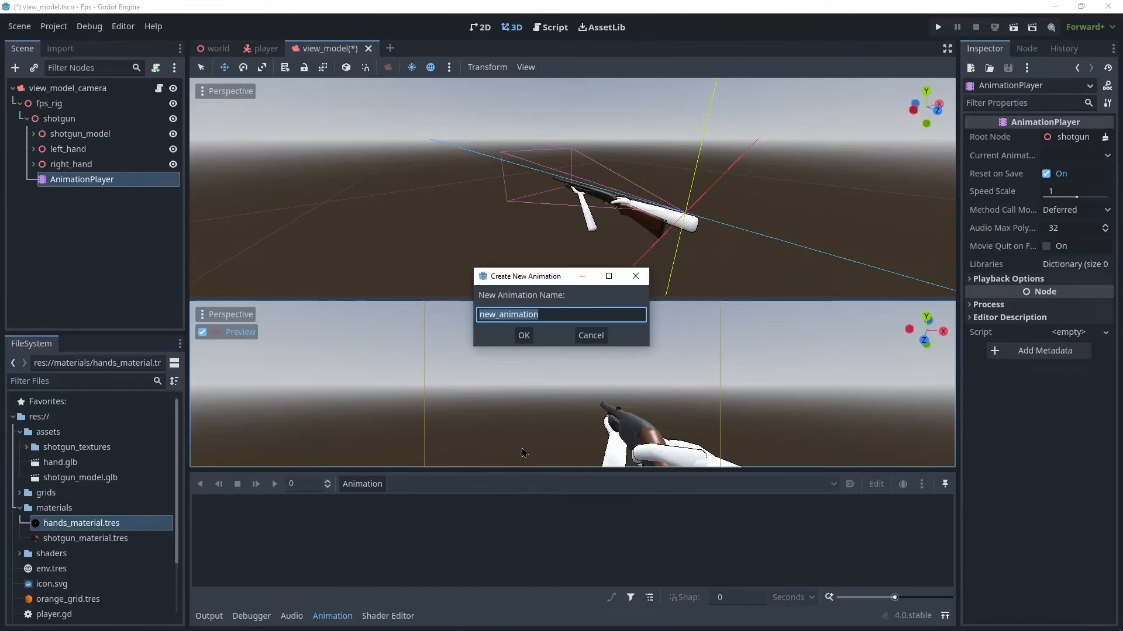
text(pull+ui)
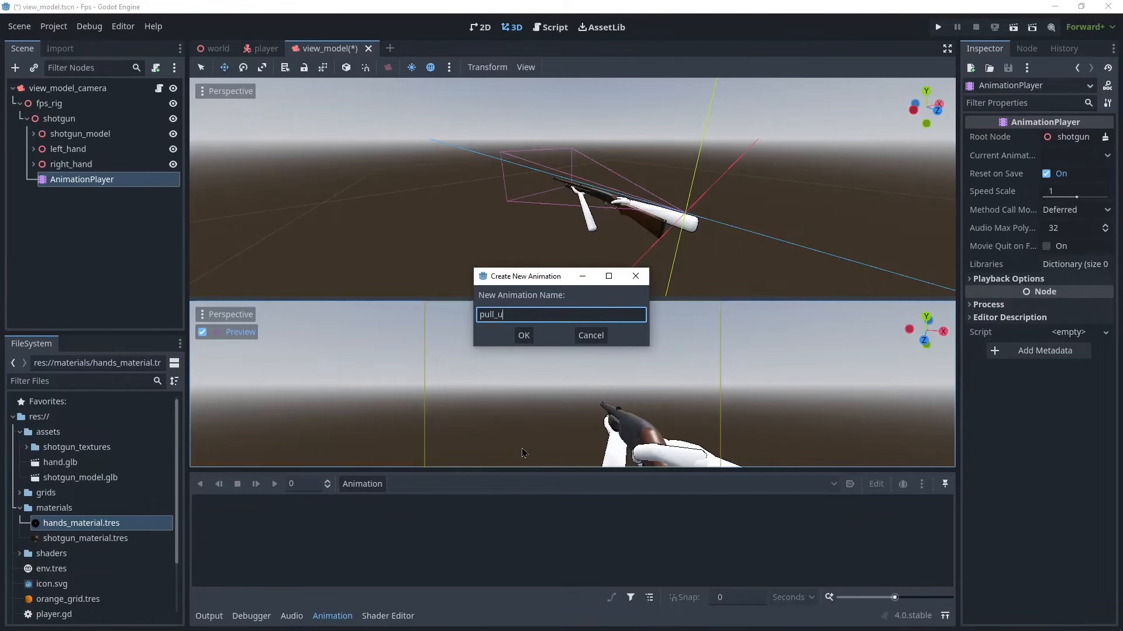
text(p)
key(Return)
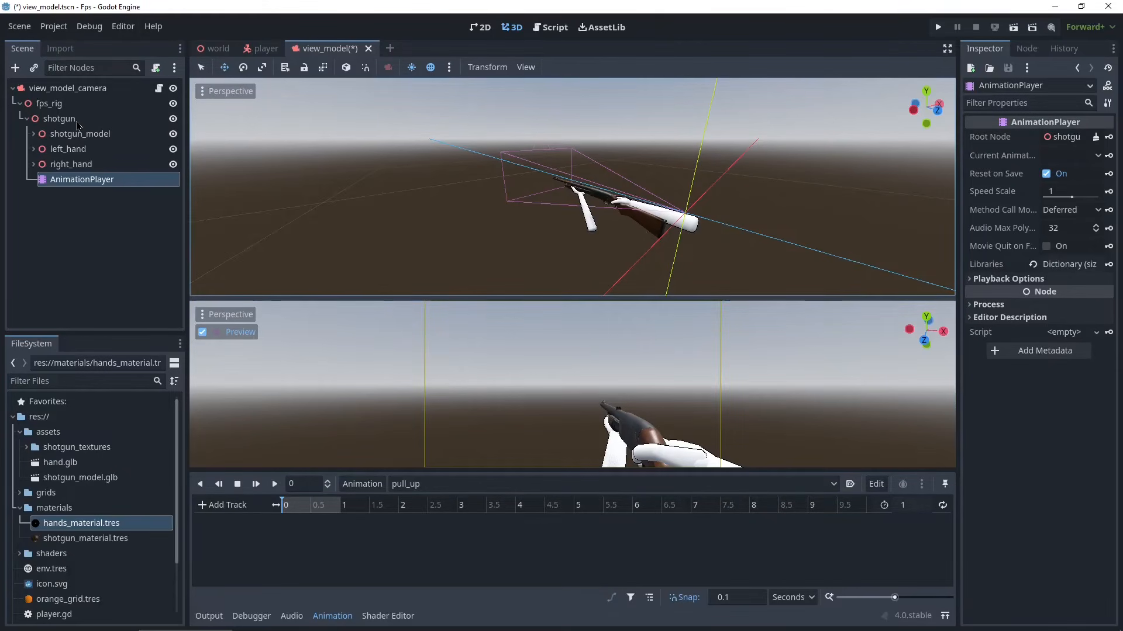
- At 1 second, insert position and rotation keyframes for the shotgun node
click(59, 119)
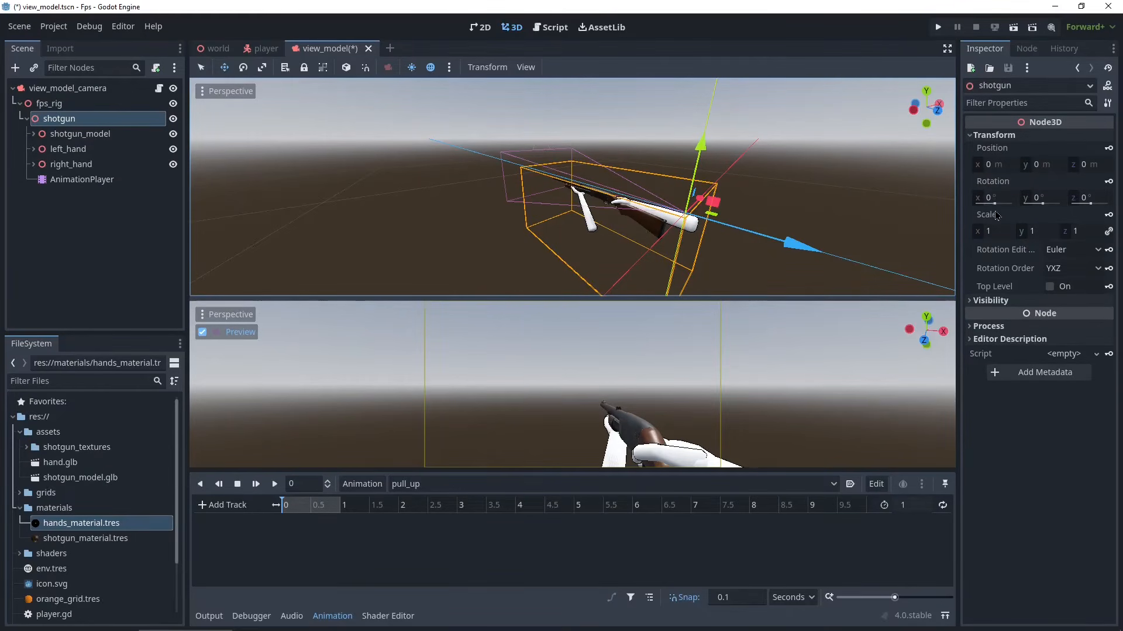
click(994, 135)
click(994, 135)
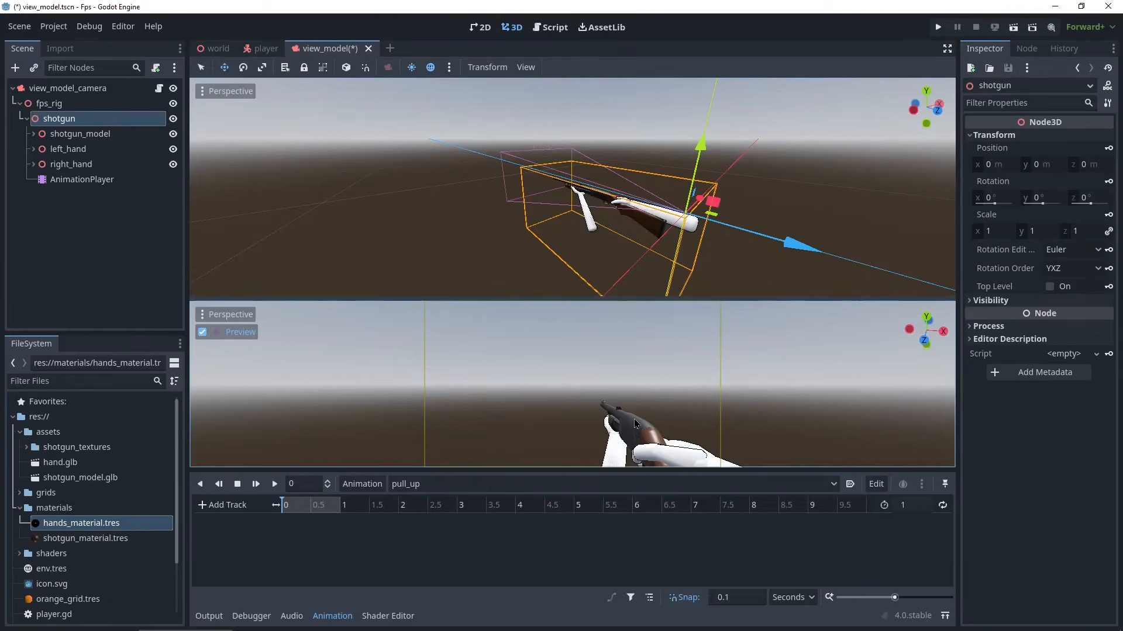
drag(294, 503, 369, 521)
click(1109, 148)
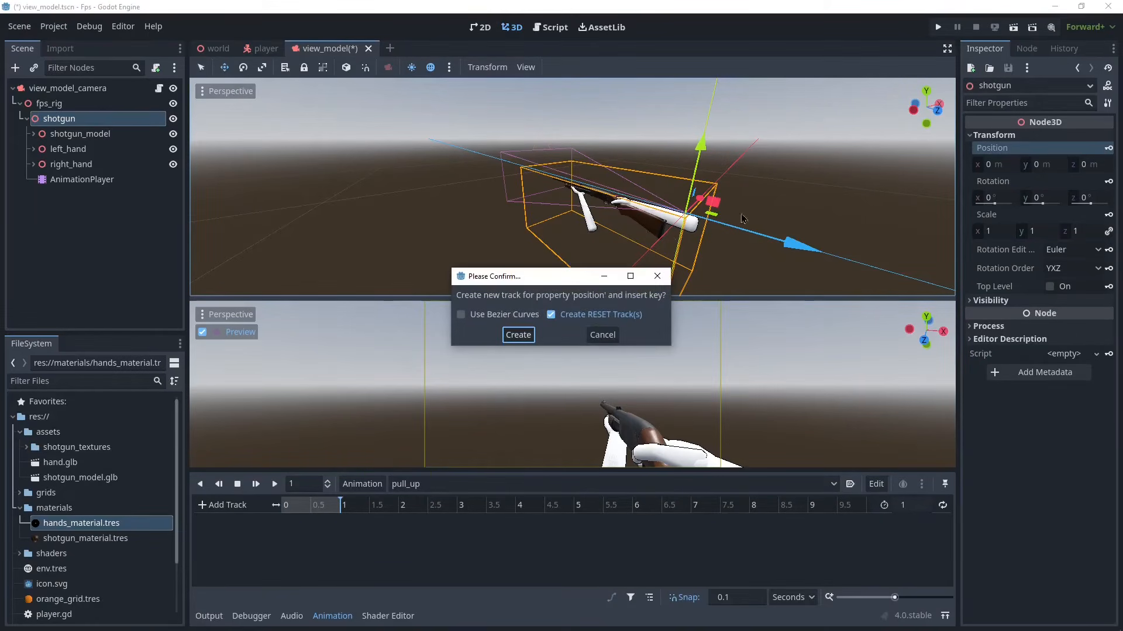
click(519, 335)
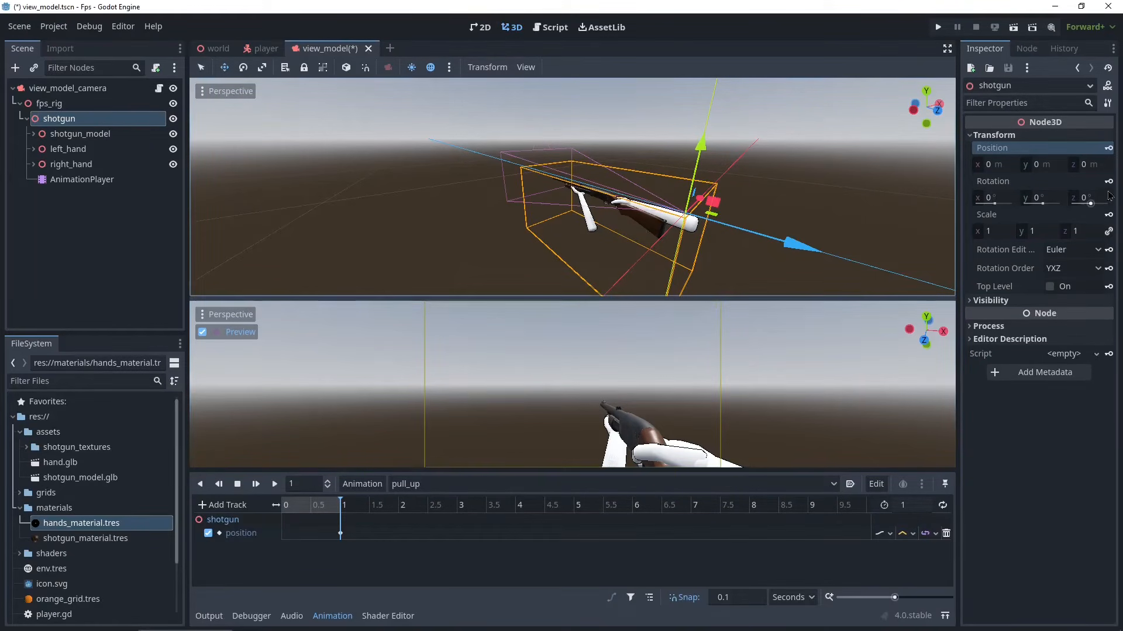
click(1108, 182)
click(518, 335)
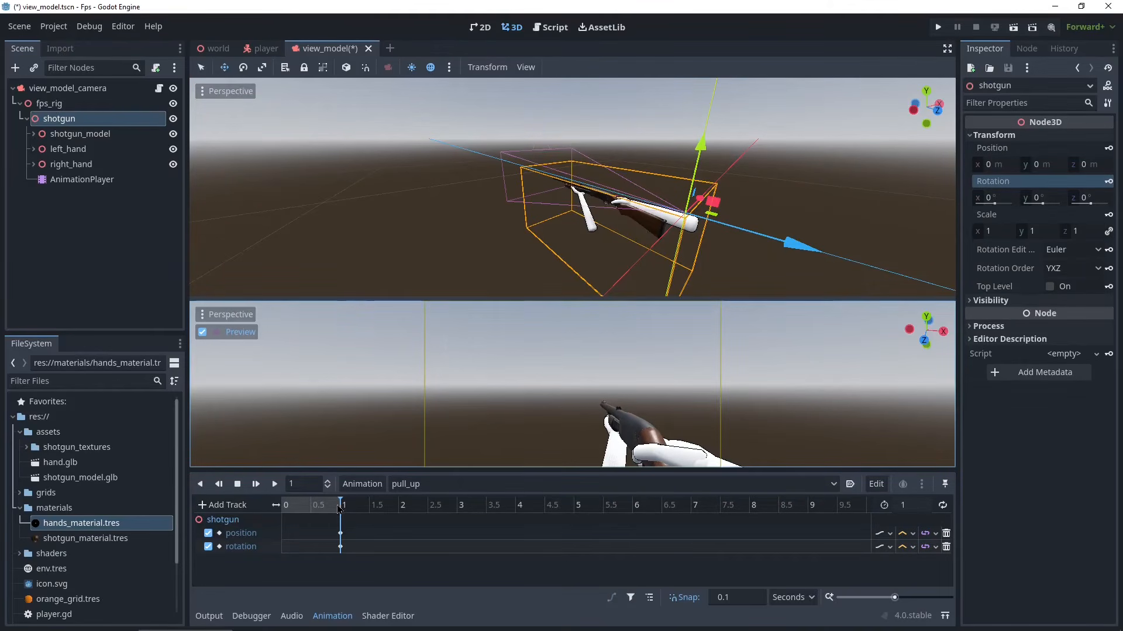
- At time 0, lower the shotgun about 0.21 and tilt it about -59° on x, key position and rotation, and preview
drag(339, 508, 269, 510)
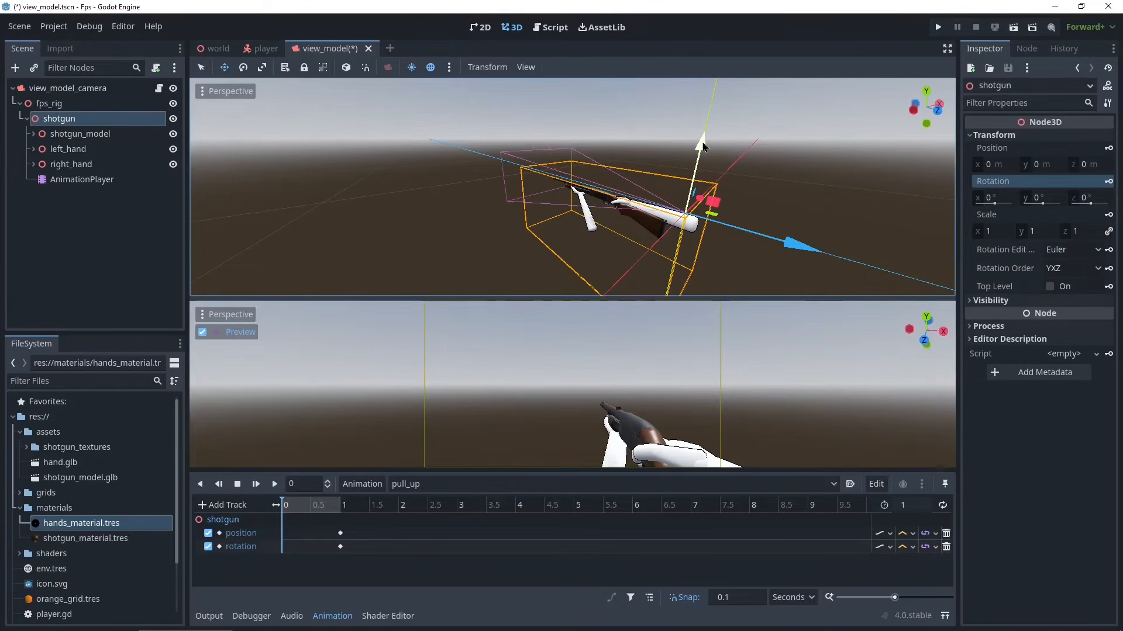
drag(704, 149, 711, 214)
key(e)
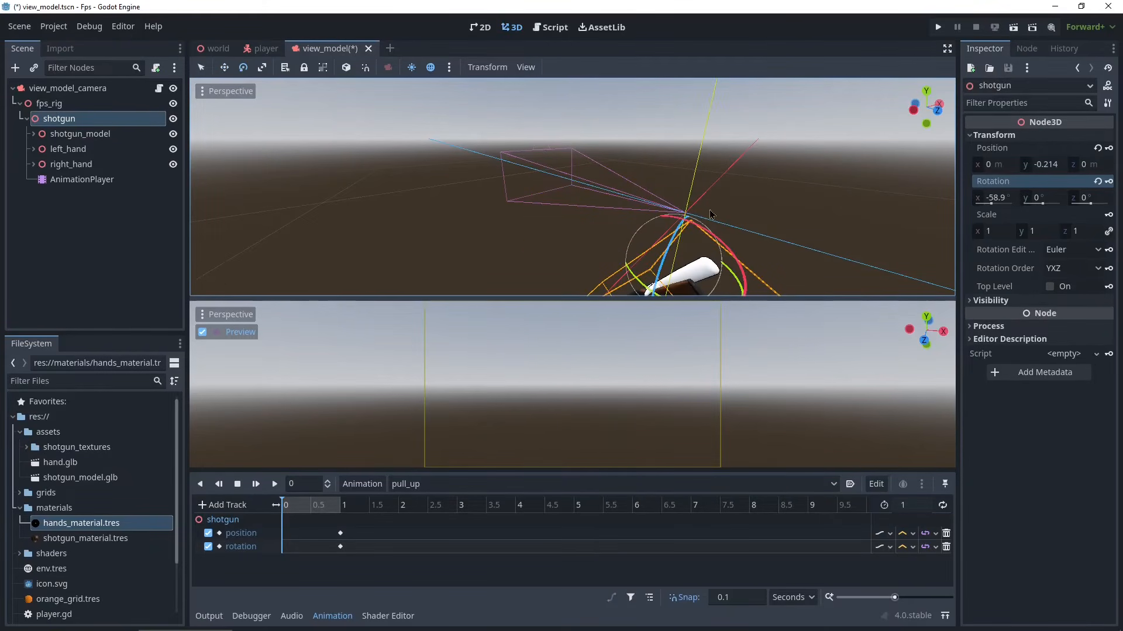
click(1109, 150)
click(1109, 182)
click(274, 484)
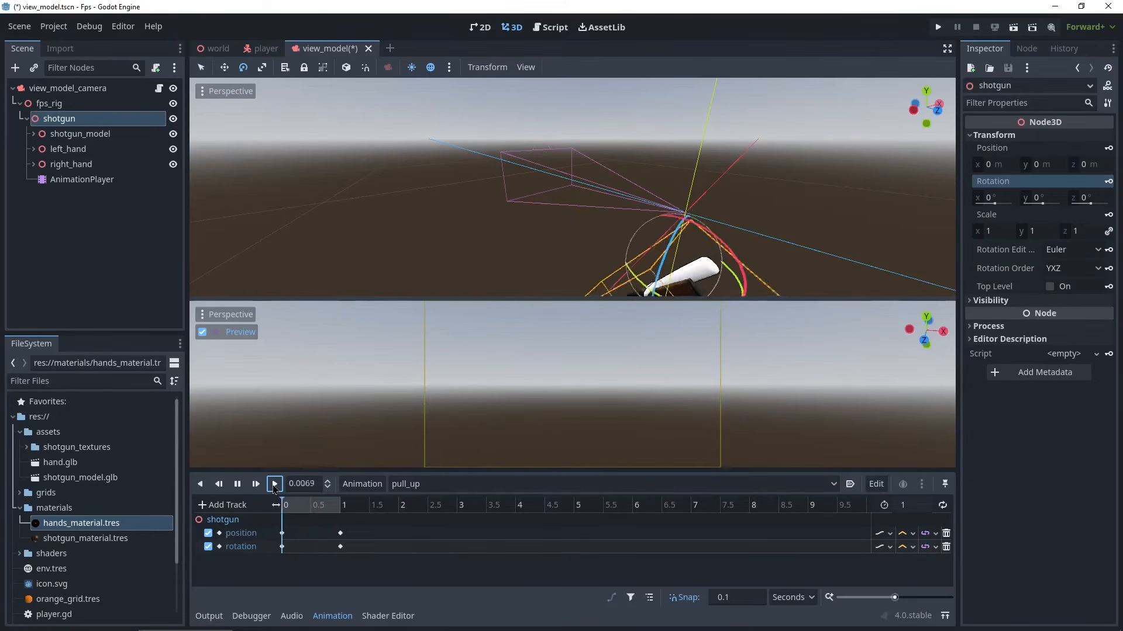
click(274, 484)
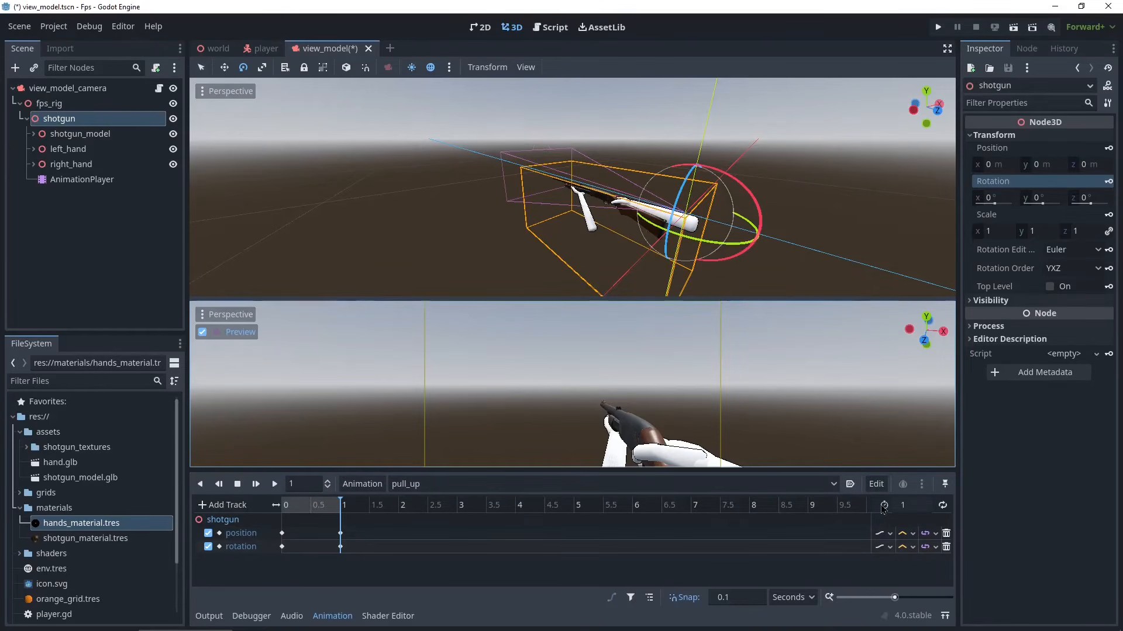
- Set the pull_up animation length to 0.4 seconds and move the end keyframes to 0.4 seconds
click(909, 507)
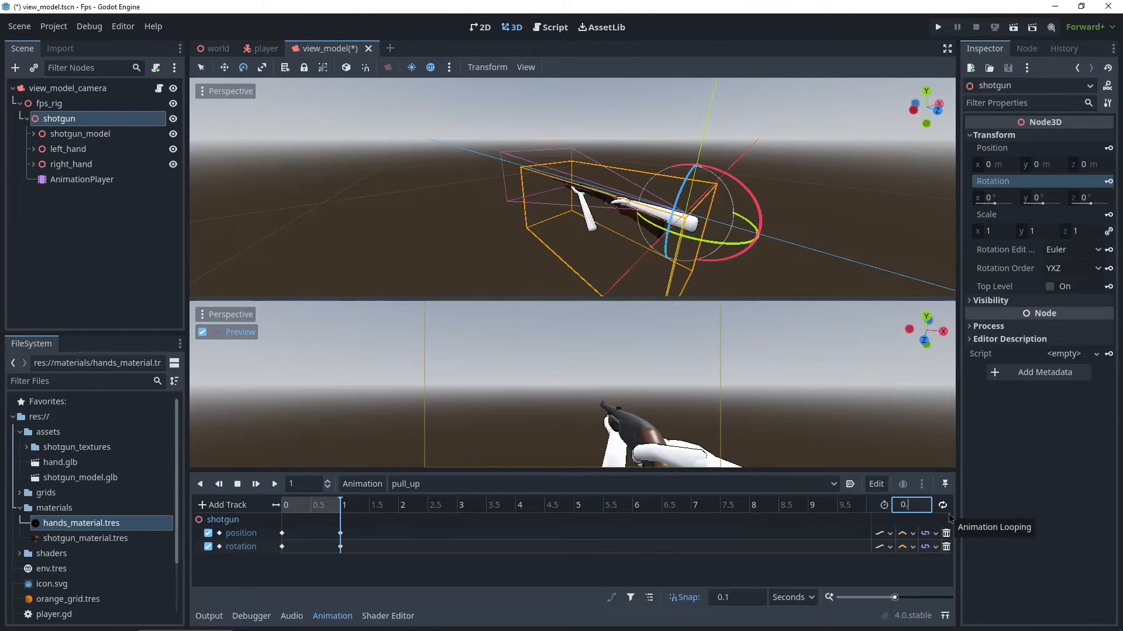
text(0.4)
key(Return)
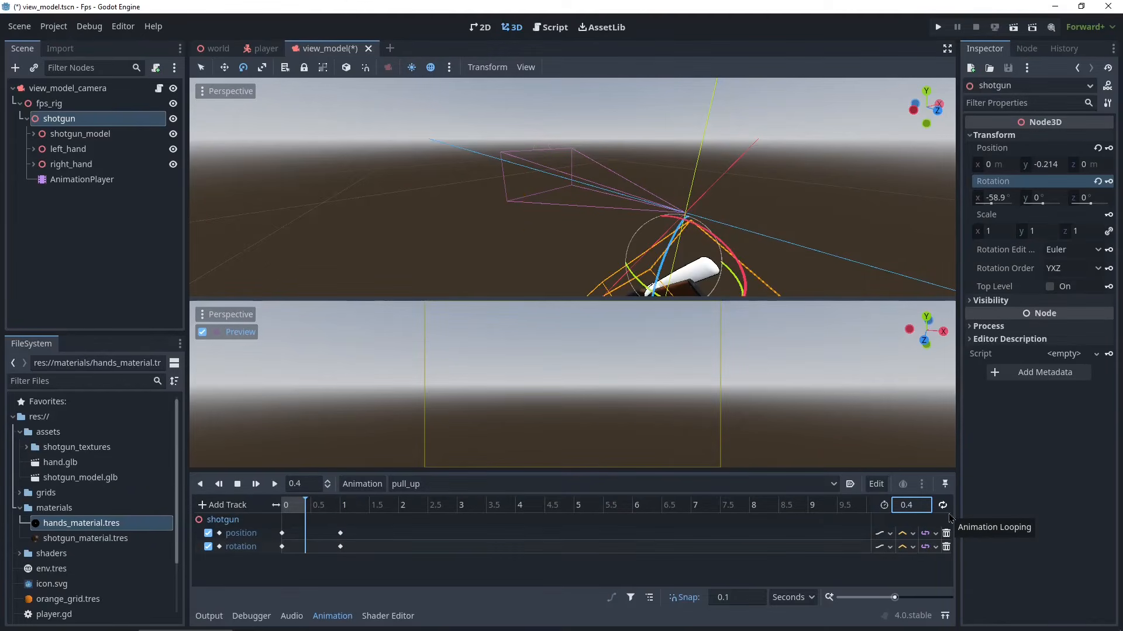
drag(387, 580, 282, 506)
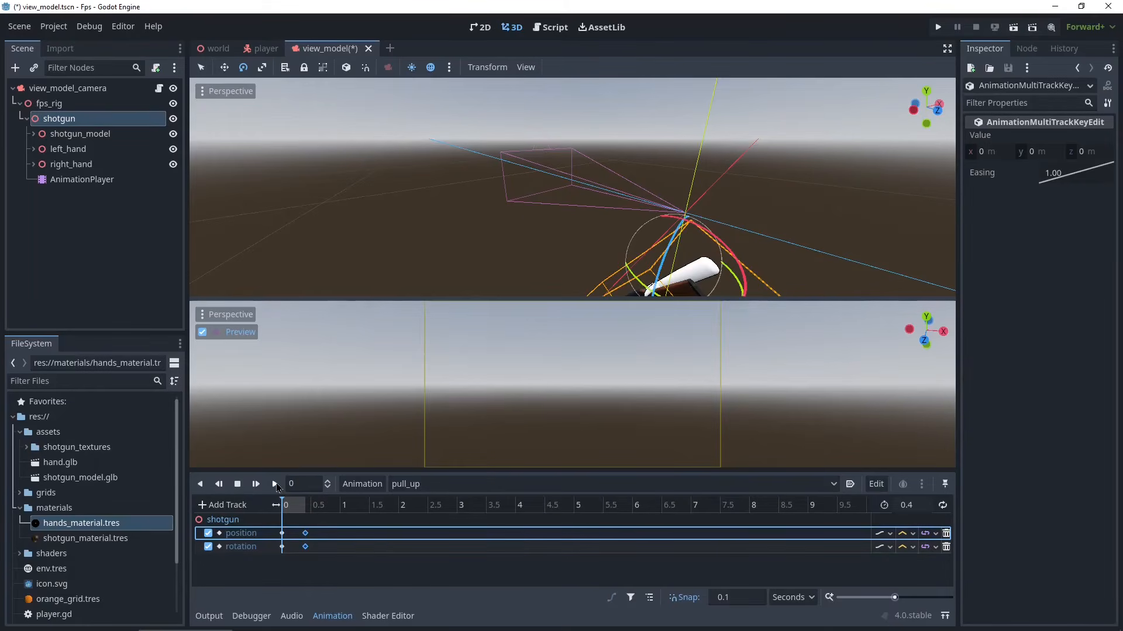
- Play the pull_up animation, then duplicate it as a new animation named put_away
click(275, 484)
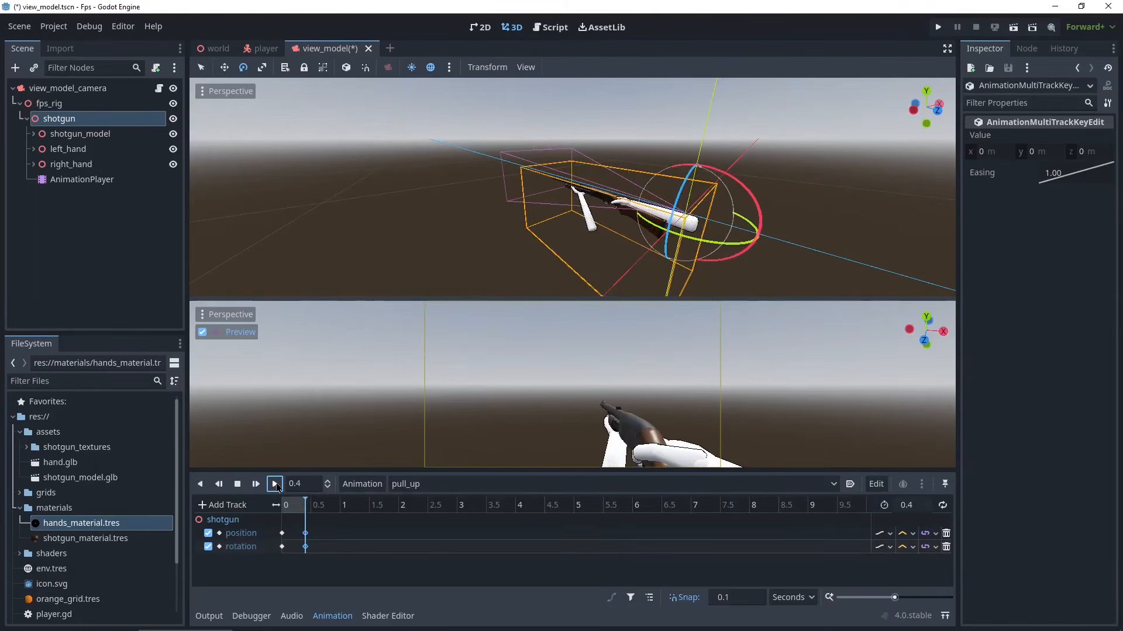
click(276, 486)
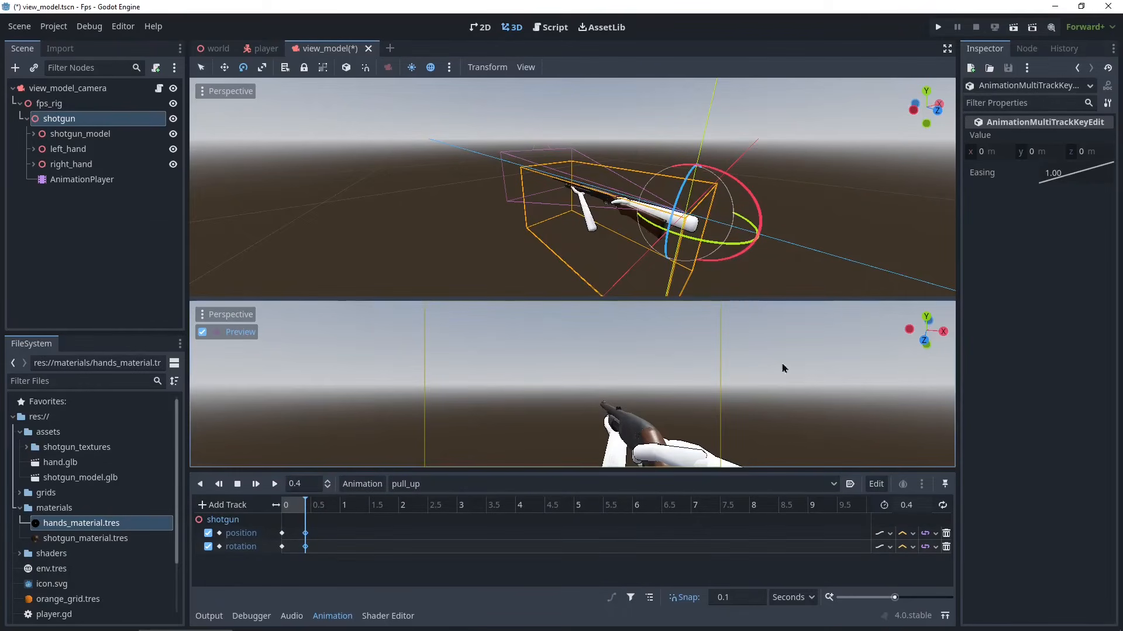
click(416, 490)
click(416, 490)
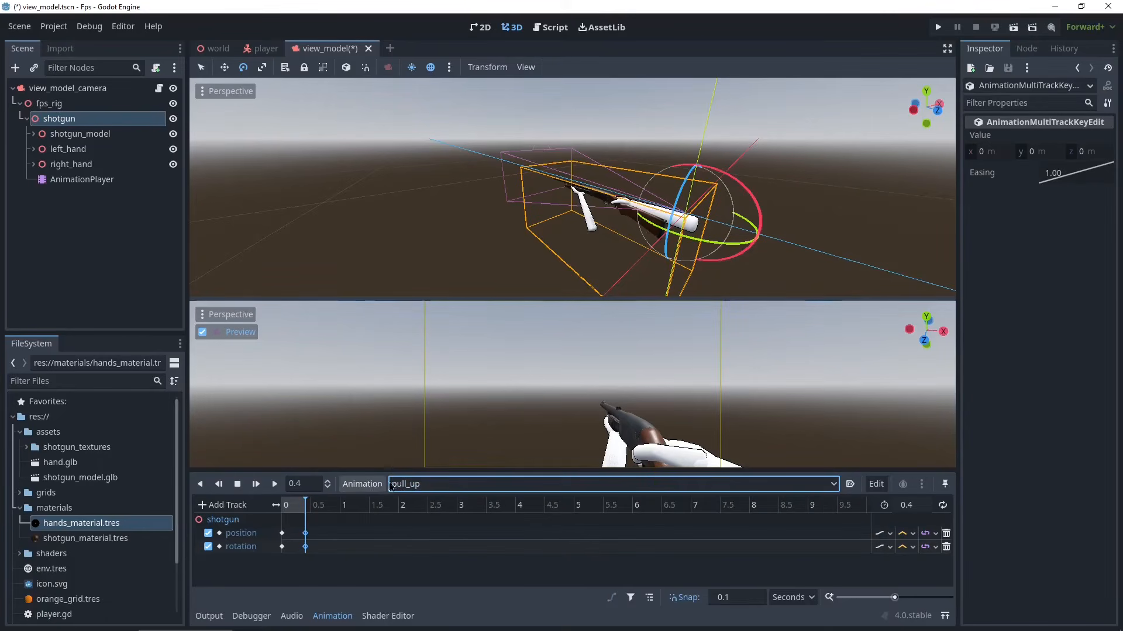
click(362, 486)
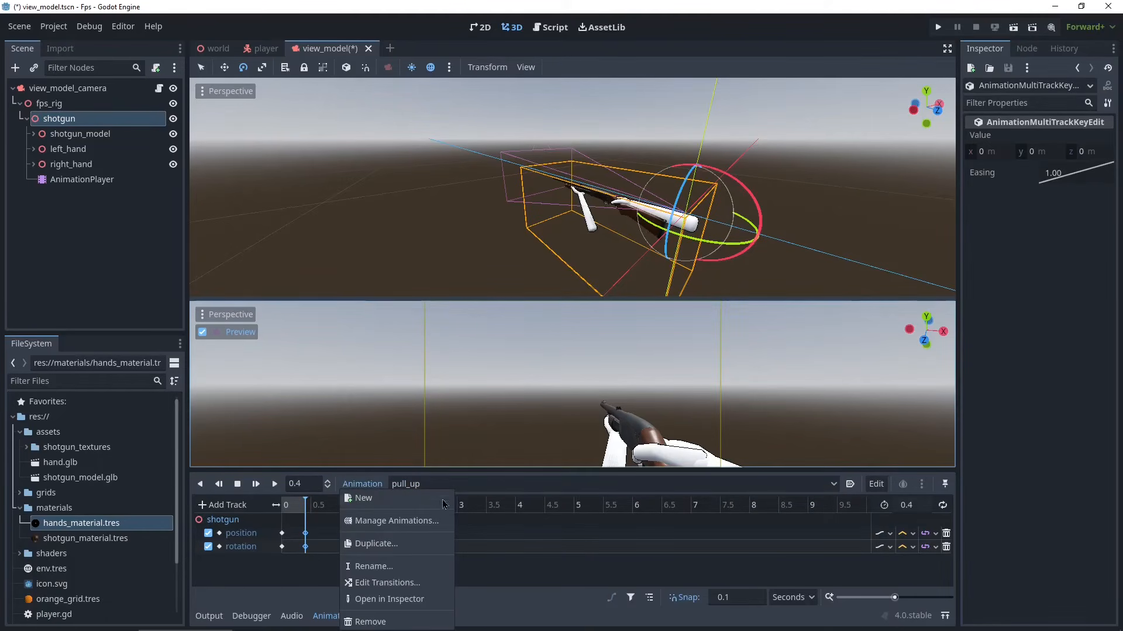
click(409, 542)
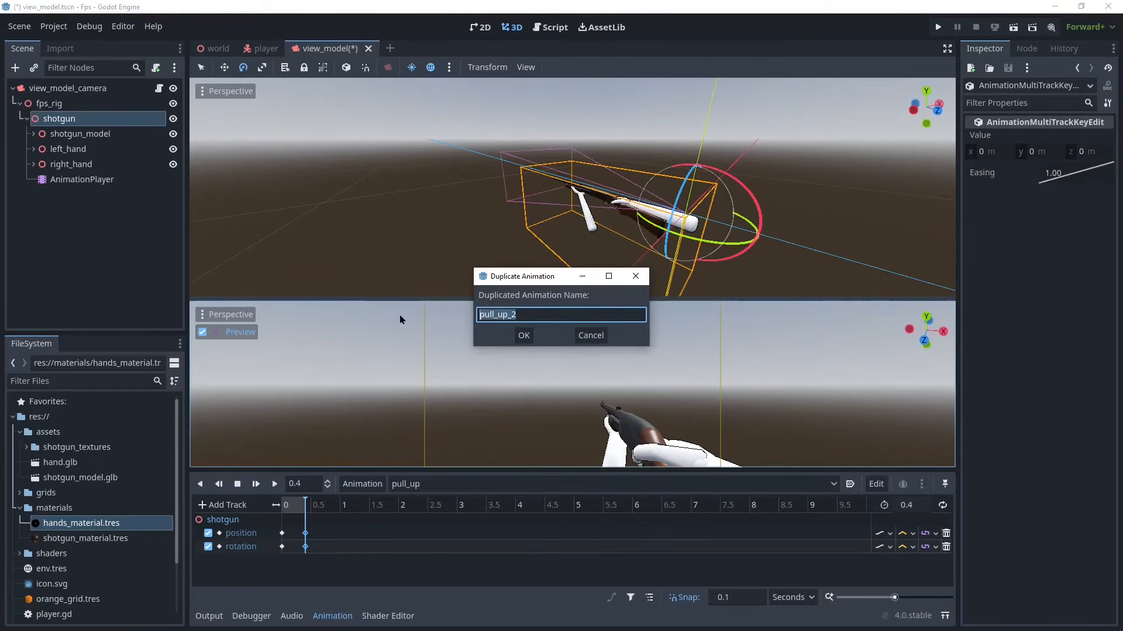
text(put_away)
key(Return)
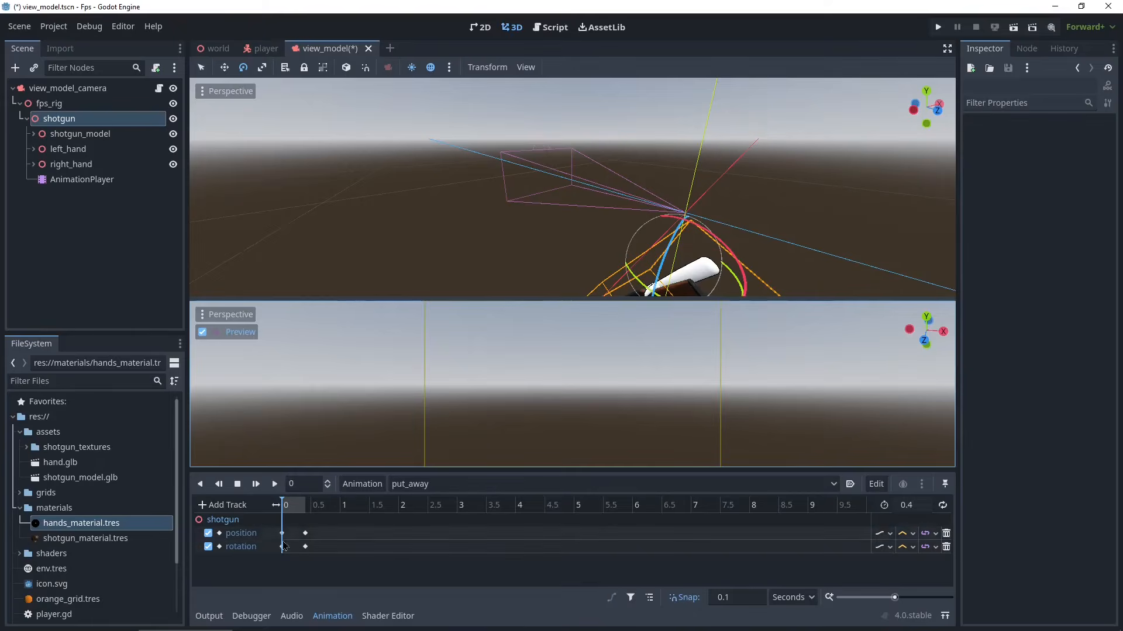
- Rearrange the put_away keyframes so the shotgun goes from raised to lowered, and play it back
mouse_move(295, 522)
mouse_down()
mouse_move(310, 550)
mouse_move(292, 534)
mouse_move(279, 567)
mouse_move(305, 541)
mouse_move(286, 524)
mouse_move(282, 541)
mouse_up()
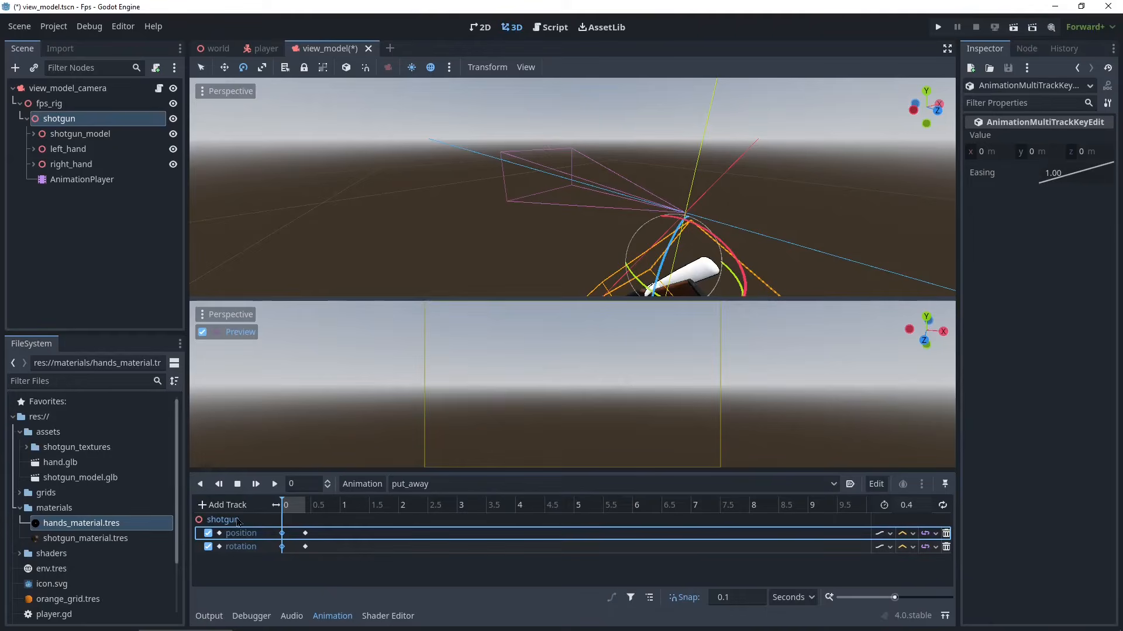
click(274, 484)
click(277, 488)
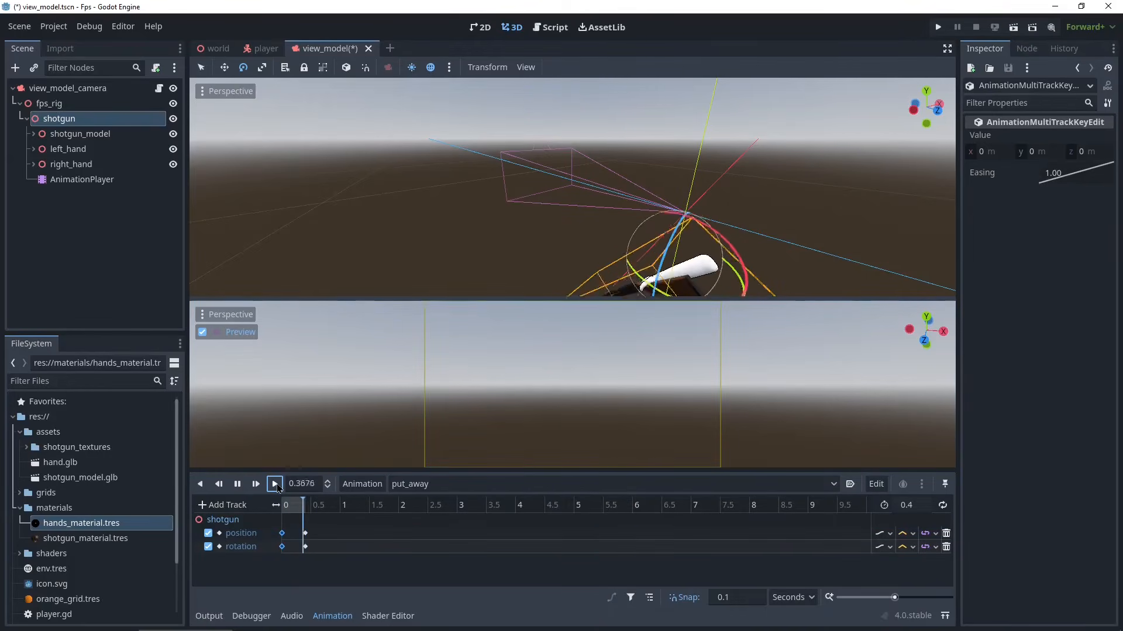
click(277, 489)
click(277, 488)
click(277, 489)
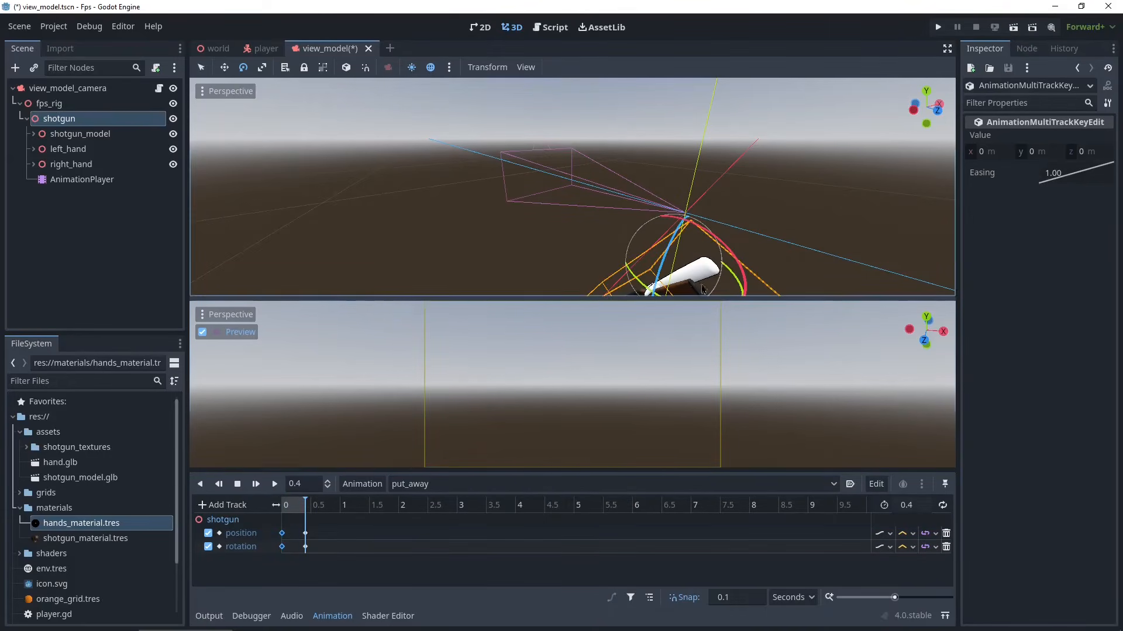
- Switch back to the pull_up animation and play it to compare
click(275, 485)
click(456, 486)
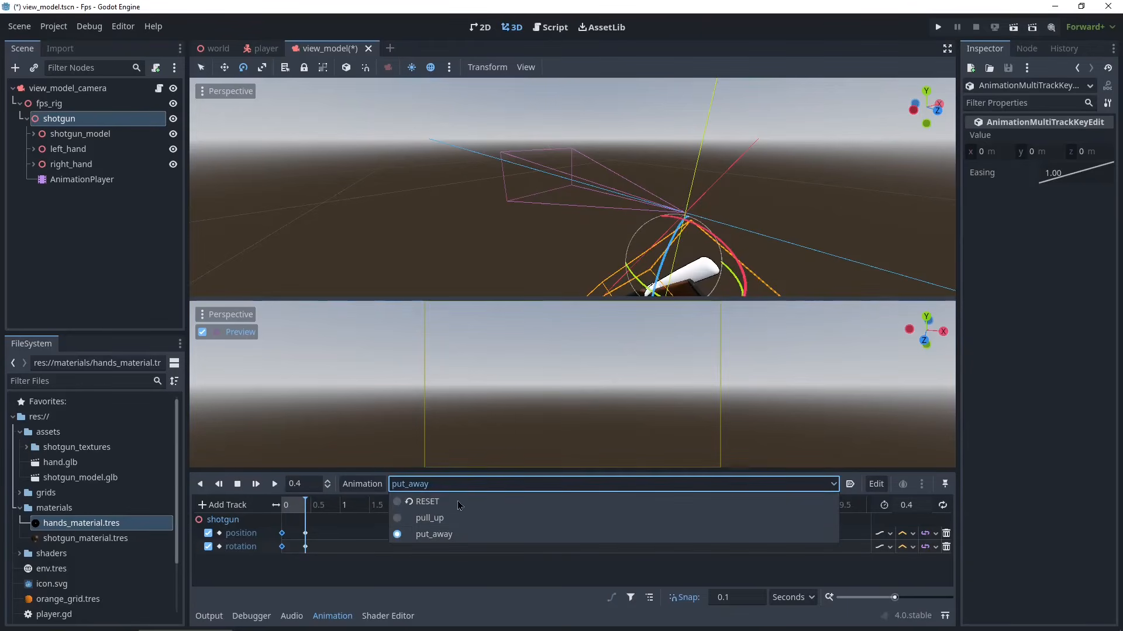
click(413, 505)
click(275, 485)
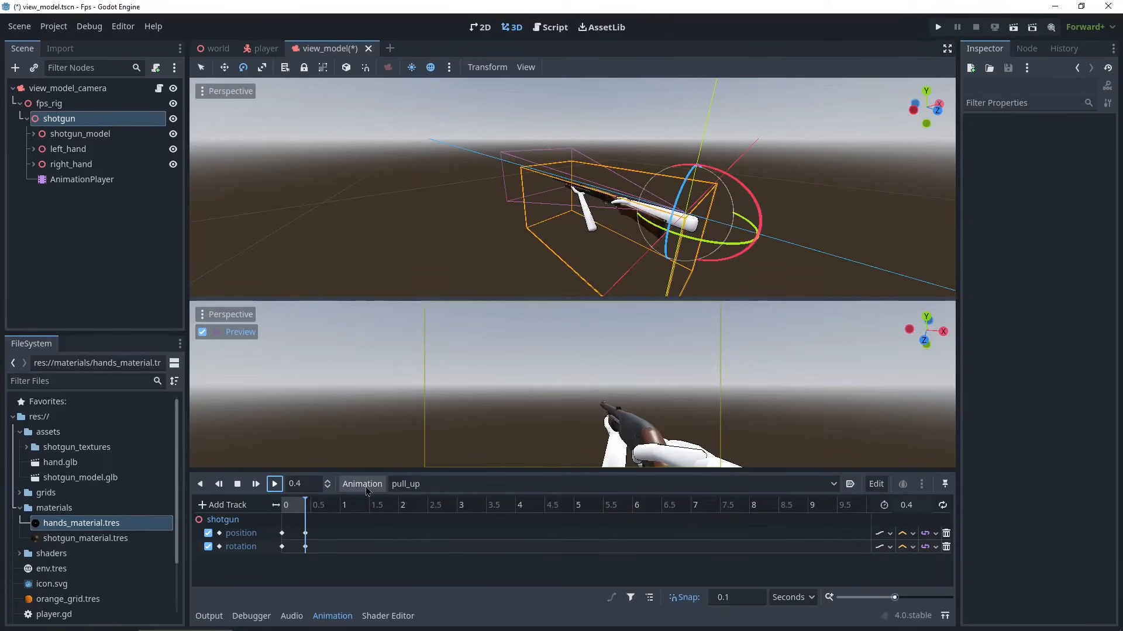
- Switch to the RESET animation and duplicate it as a new animation named fire
click(441, 486)
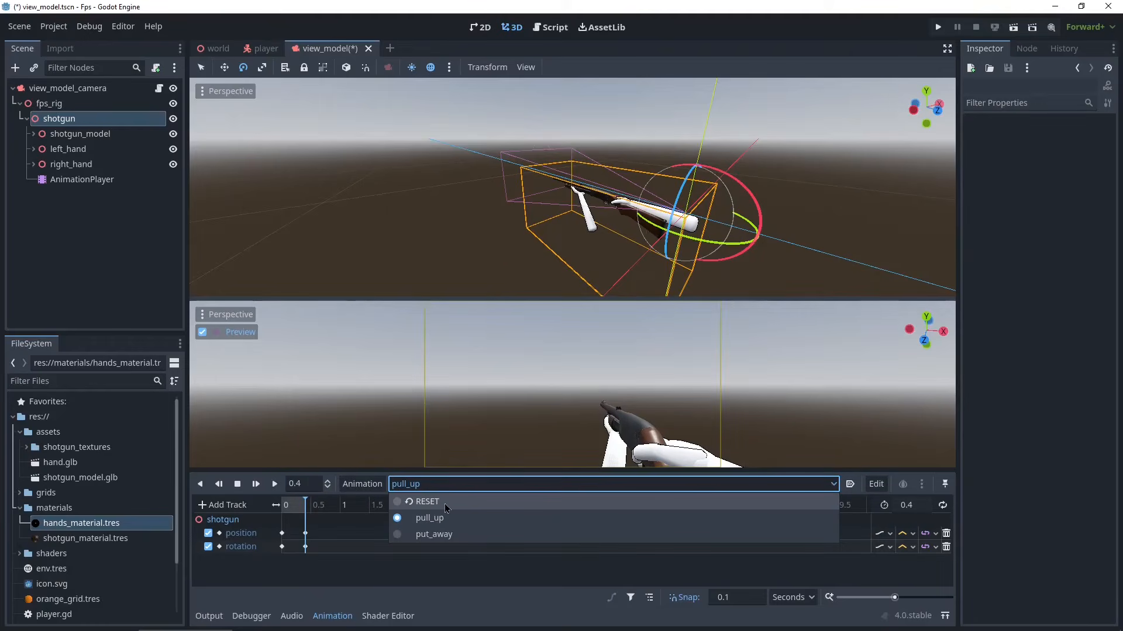
click(446, 504)
click(291, 510)
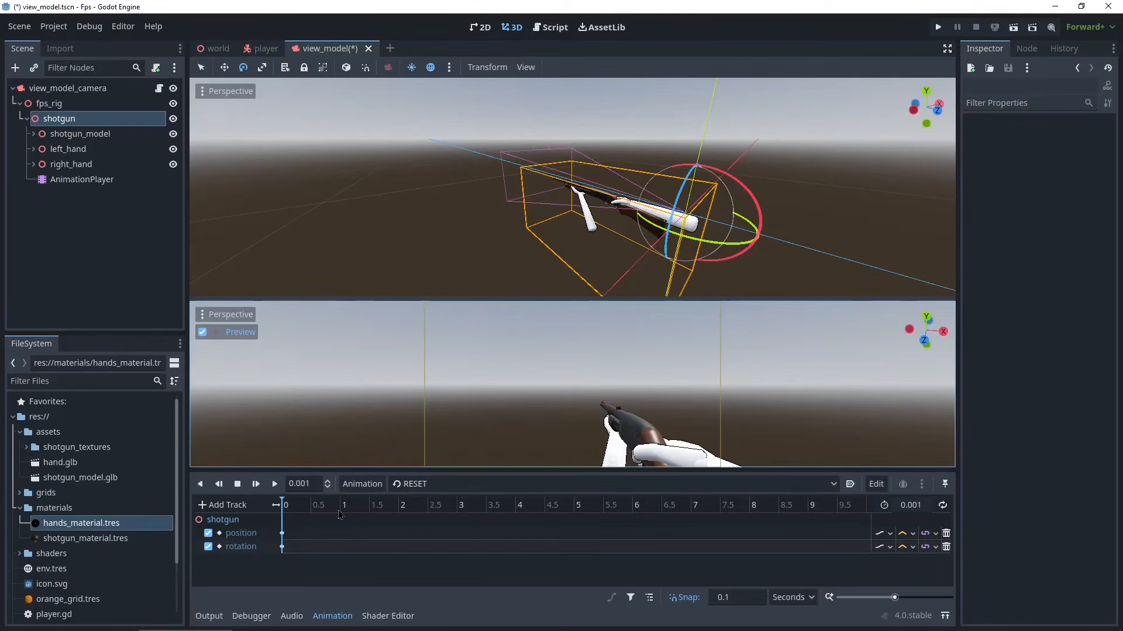
click(274, 485)
click(370, 485)
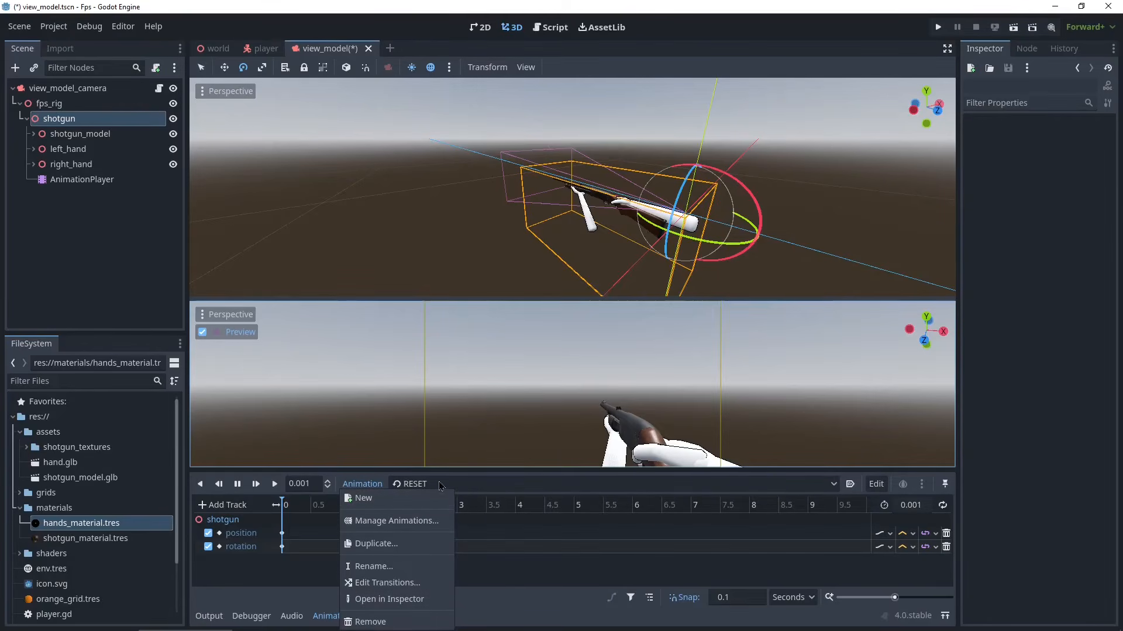
click(378, 544)
text(fire)
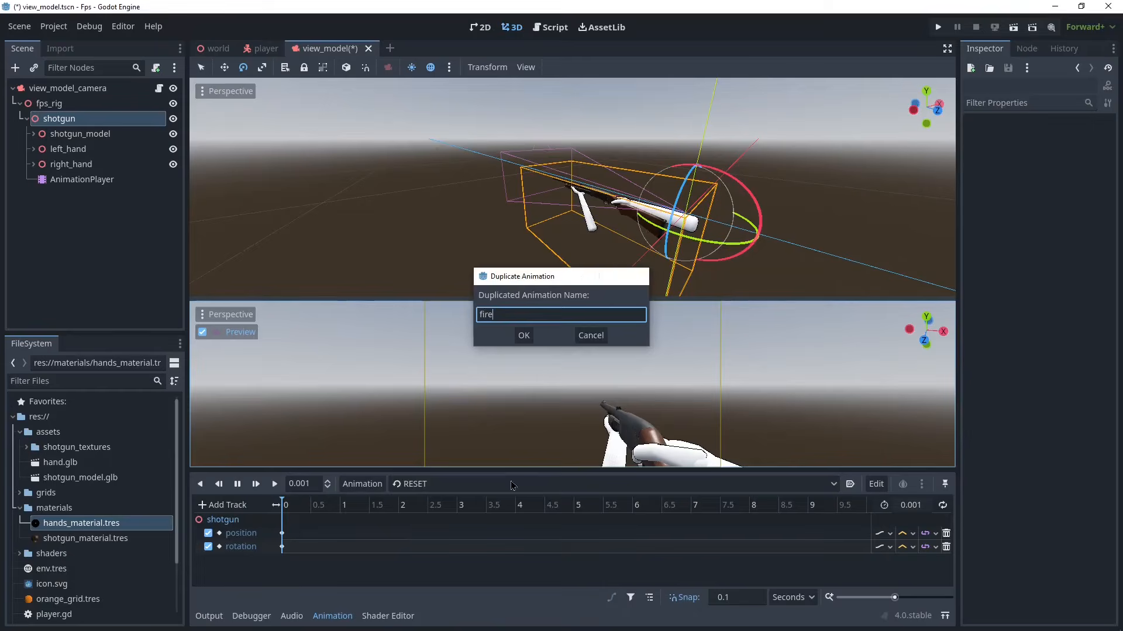
key(Return)
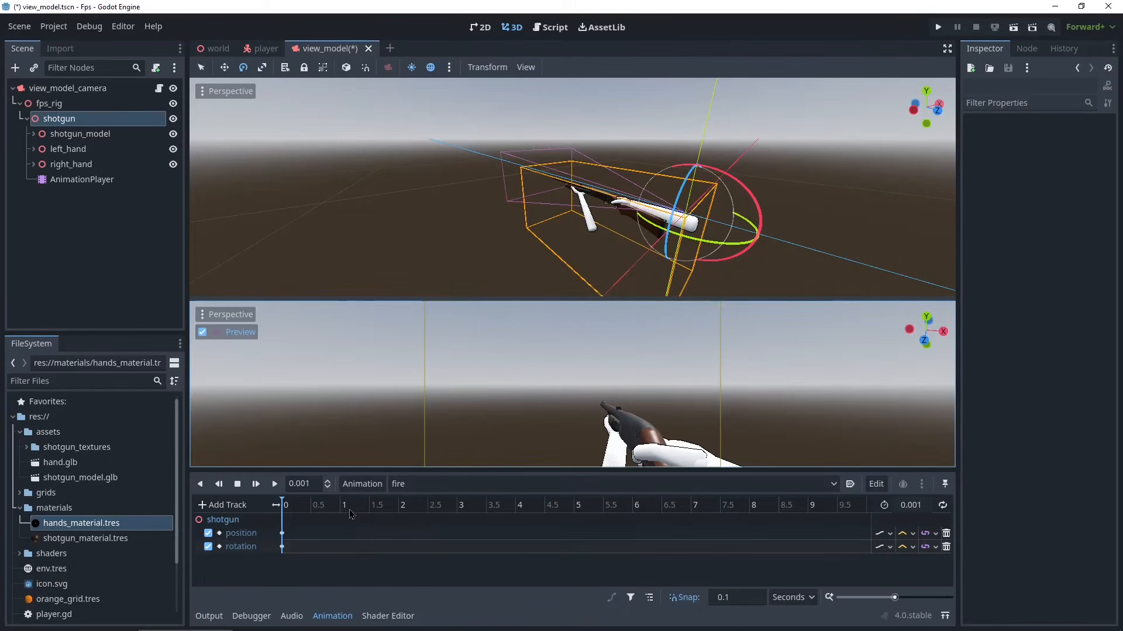
- Set the fire animation length to 0.8 seconds
click(912, 505)
text(0.)
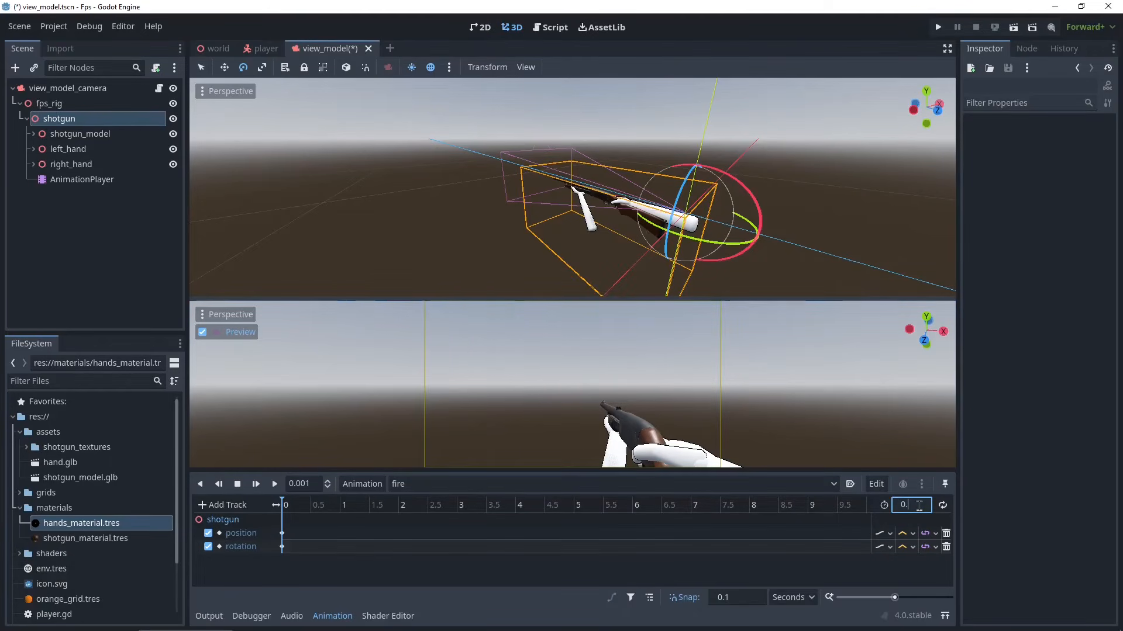
text(8)
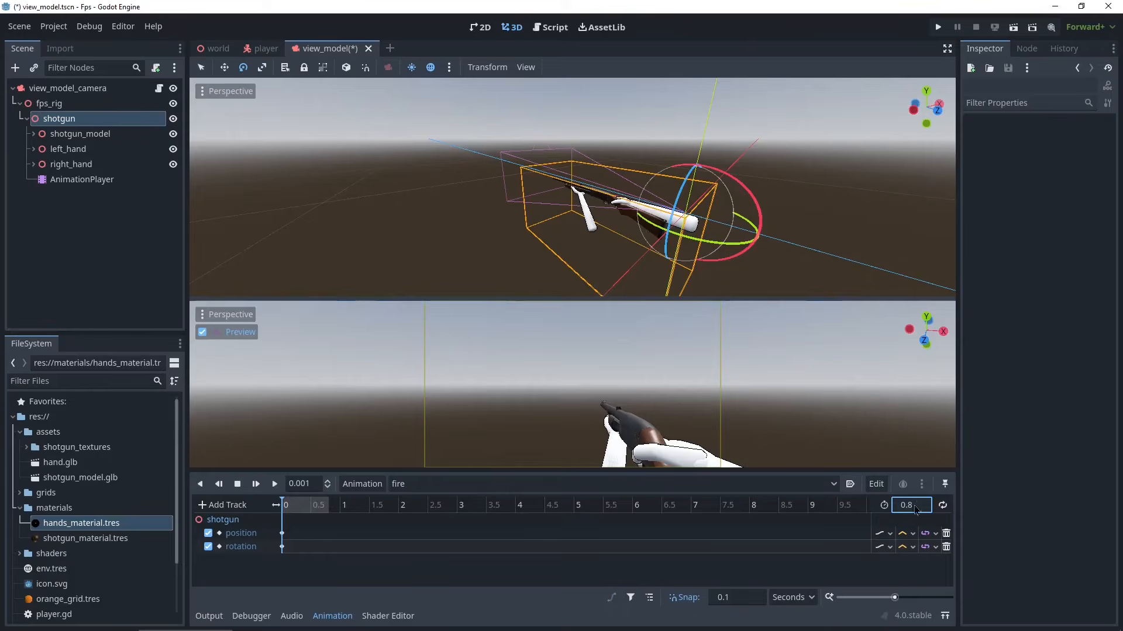
- Duplicate the shotgun's starting position and rotation keyframes to 0.8 seconds
drag(297, 522, 284, 571)
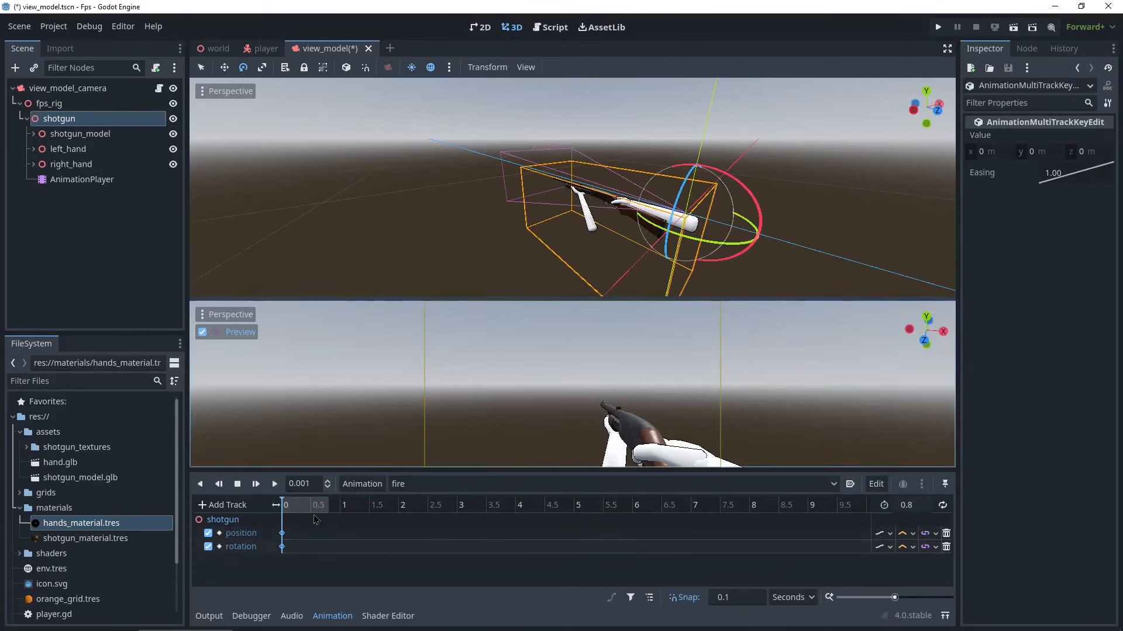
drag(314, 520, 334, 513)
click(326, 562)
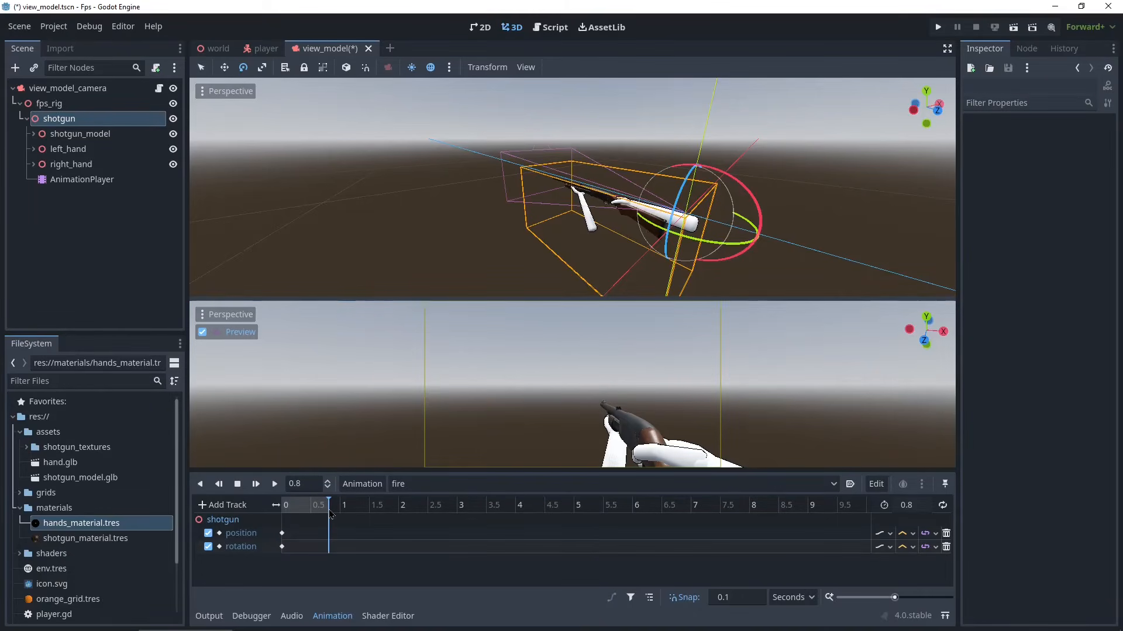
drag(297, 526, 278, 565)
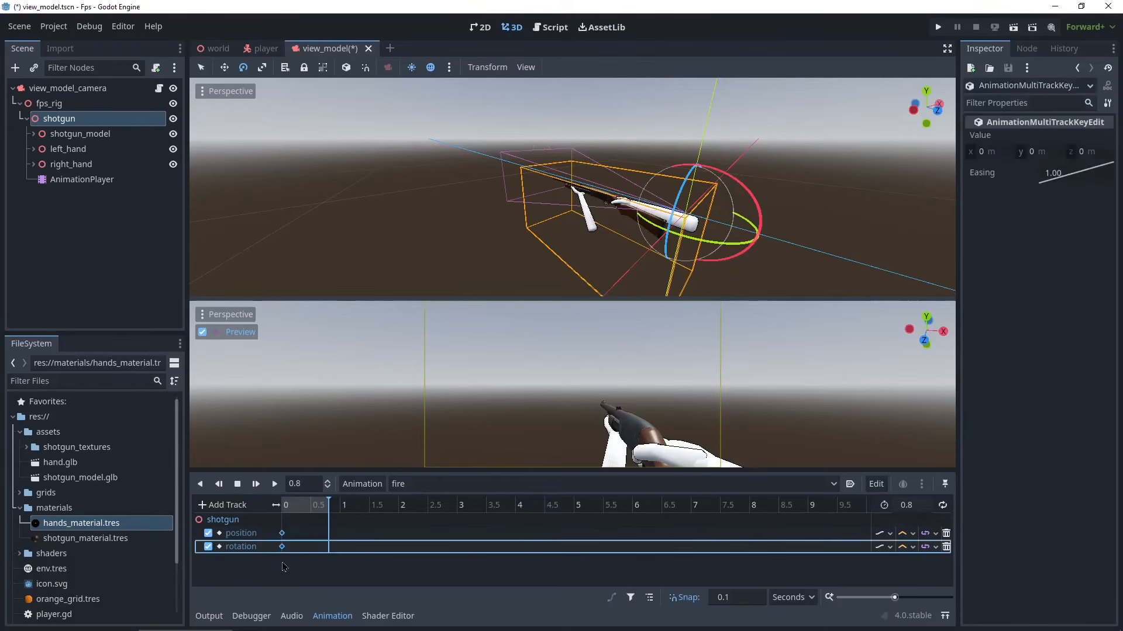
right_click(283, 539)
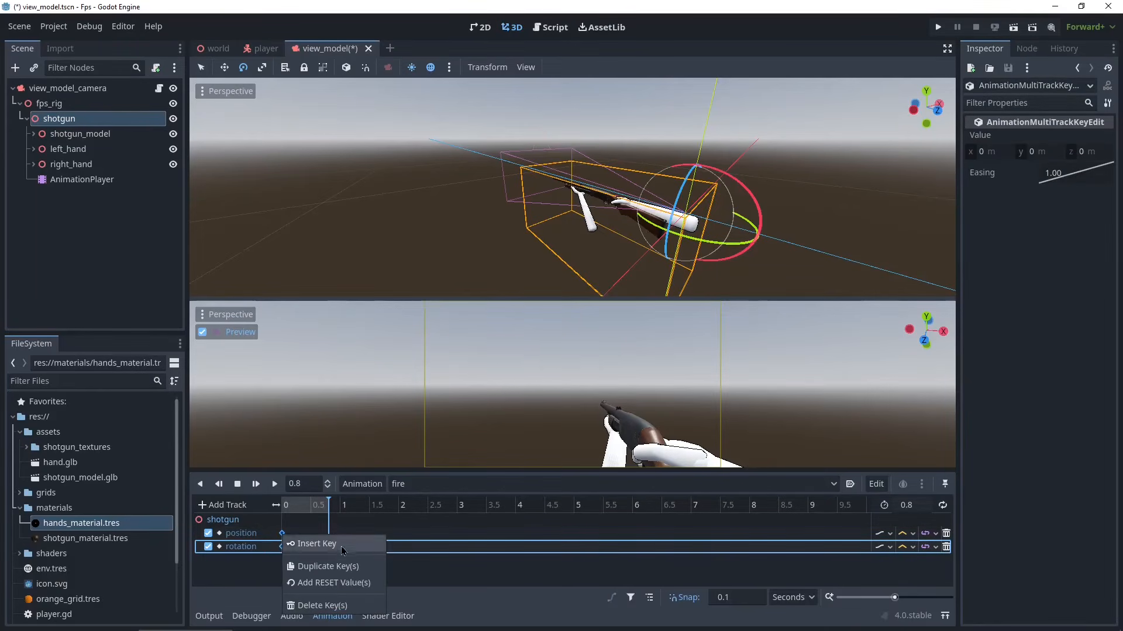
click(315, 566)
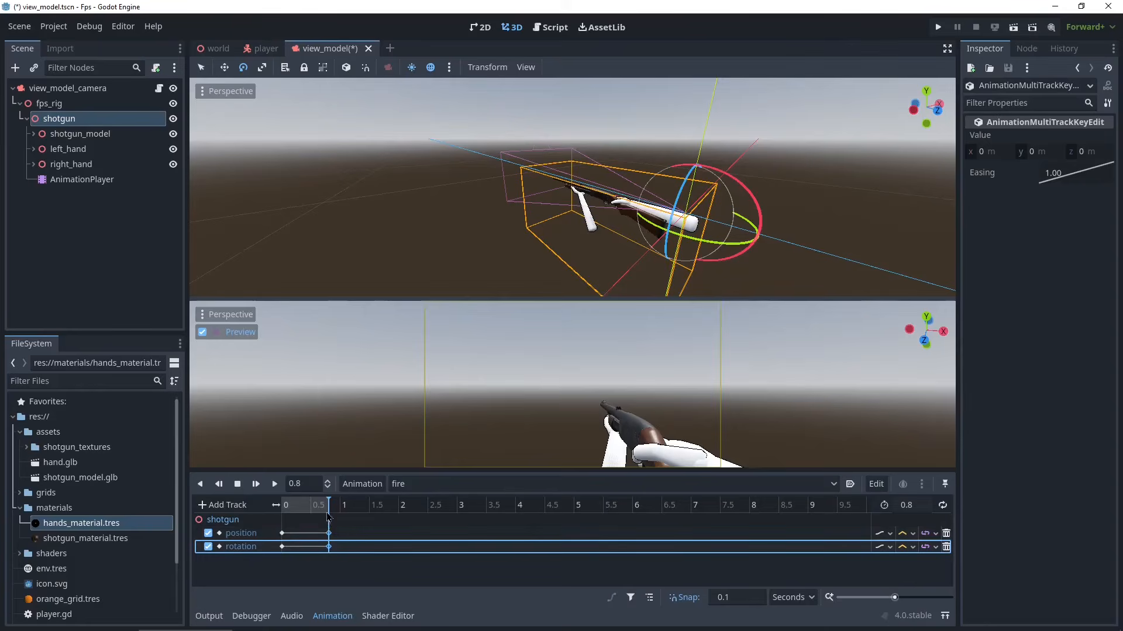
- At 0.1 seconds, move the shotgun back and up, tilt it up about 7°, and key its position and rotation
drag(327, 505, 404, 522)
drag(404, 522, 290, 521)
click(56, 119)
drag(762, 239, 986, 310)
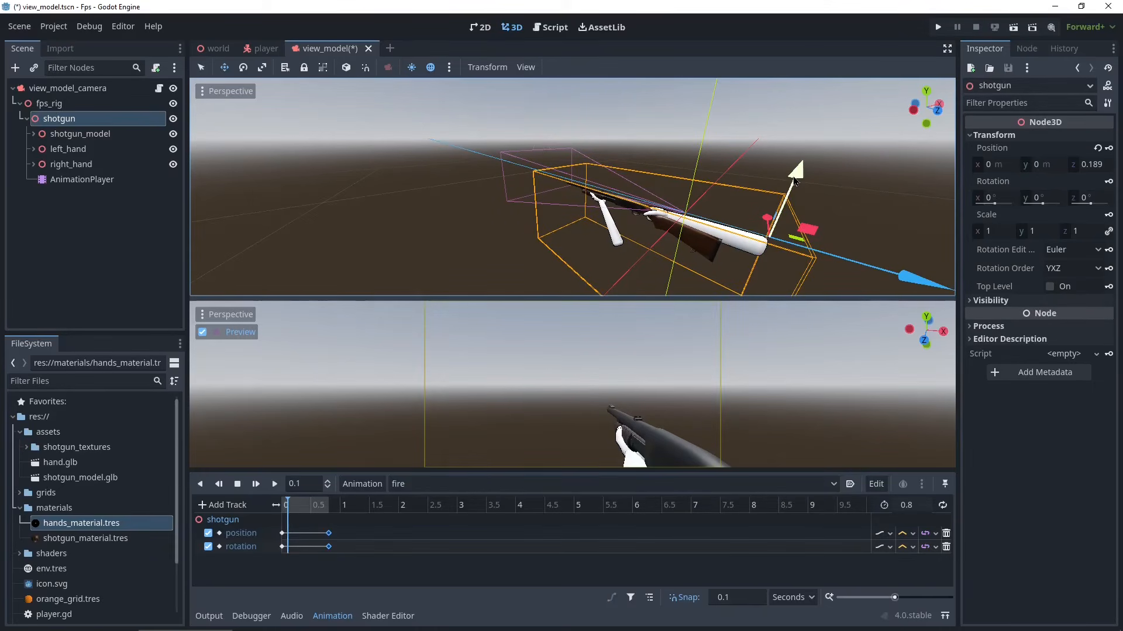
drag(795, 180, 959, 169)
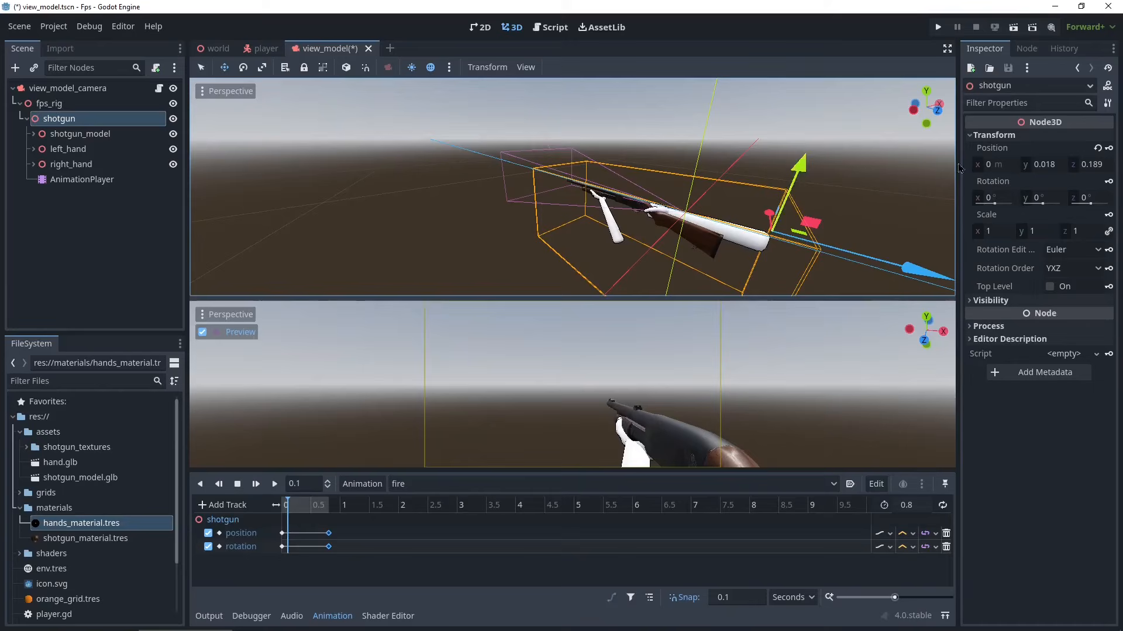
click(1109, 148)
key(e)
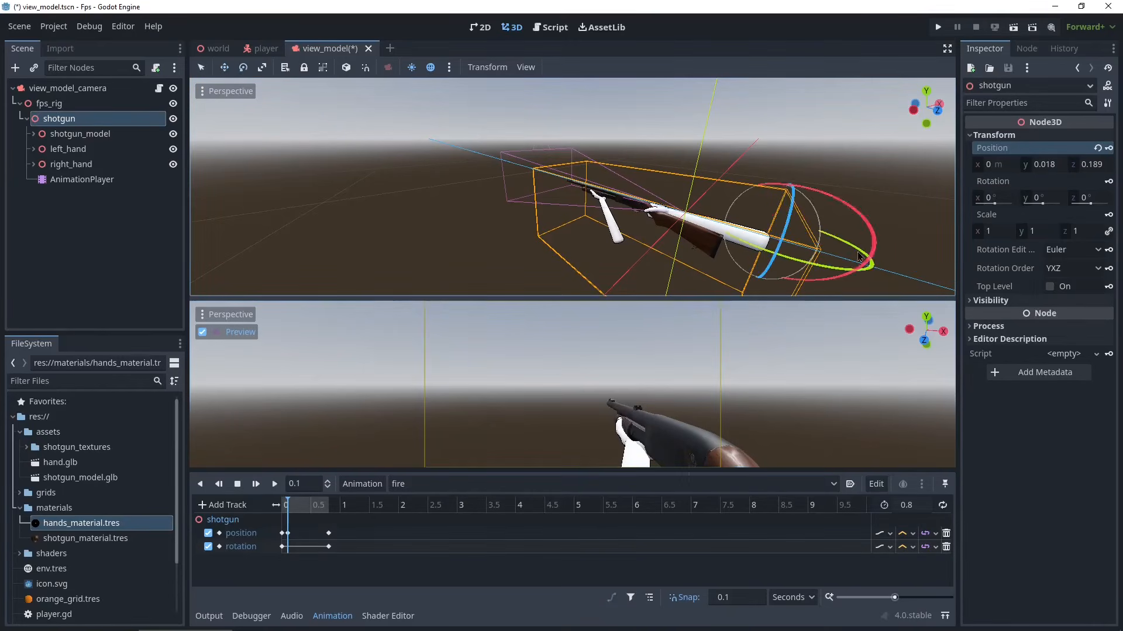
drag(874, 212, 860, 225)
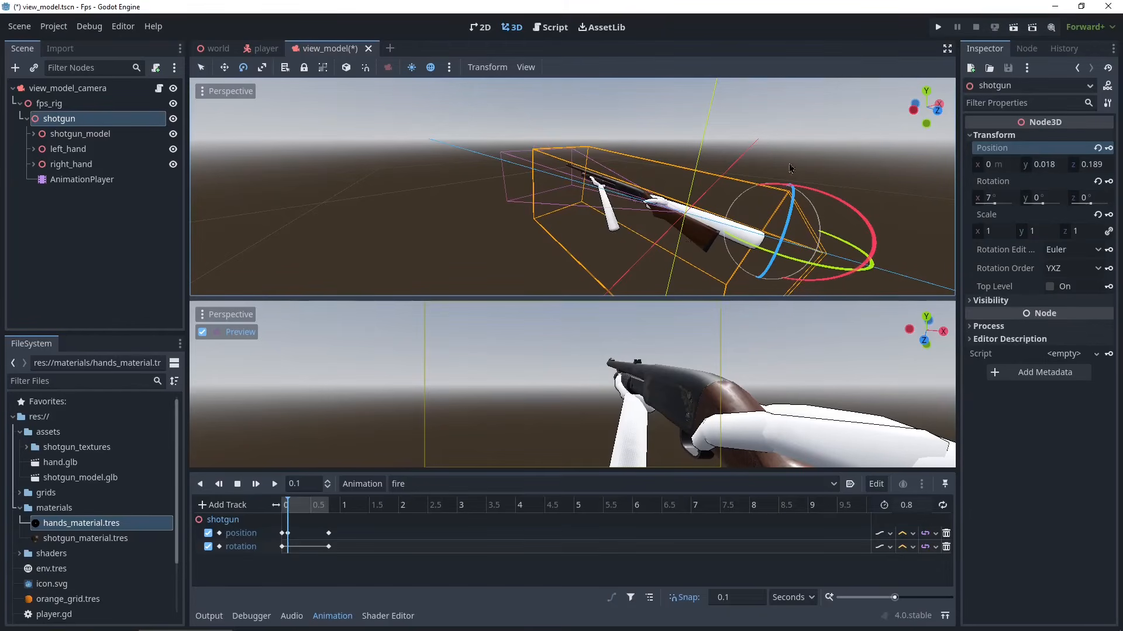
click(1108, 181)
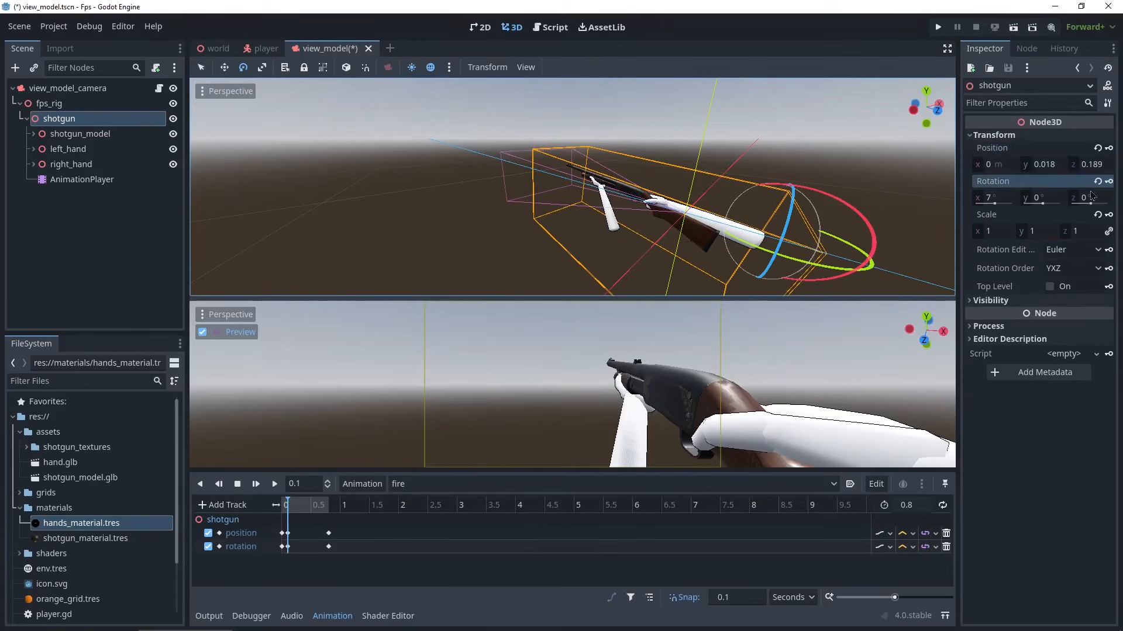
- Play the fire animation and inspect the left hand and shotgun in the viewport
click(274, 485)
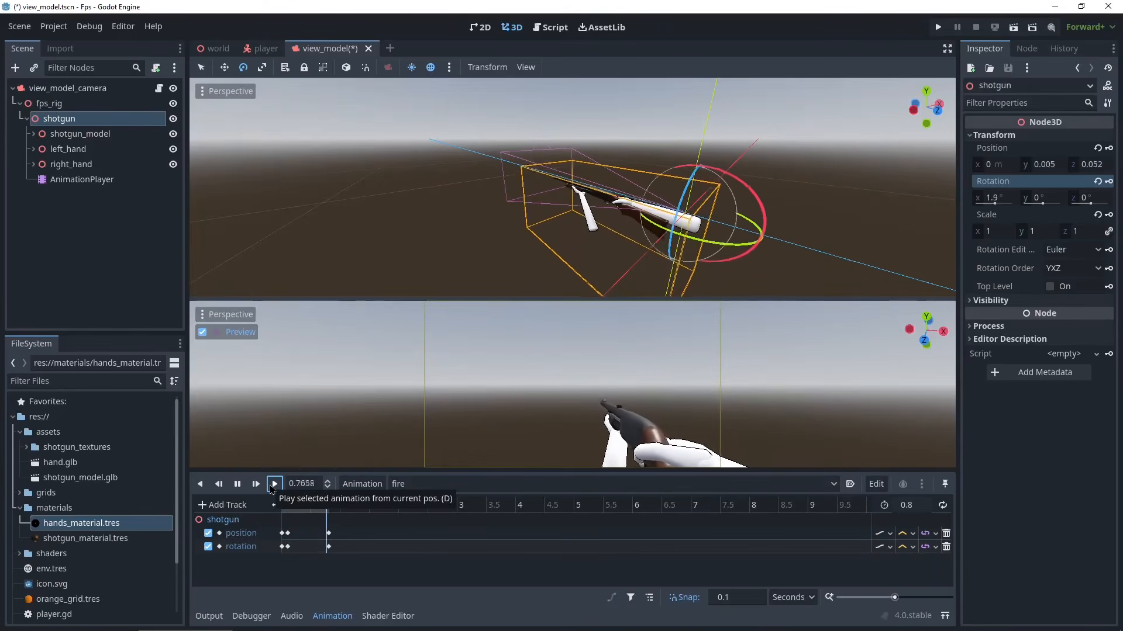
click(275, 484)
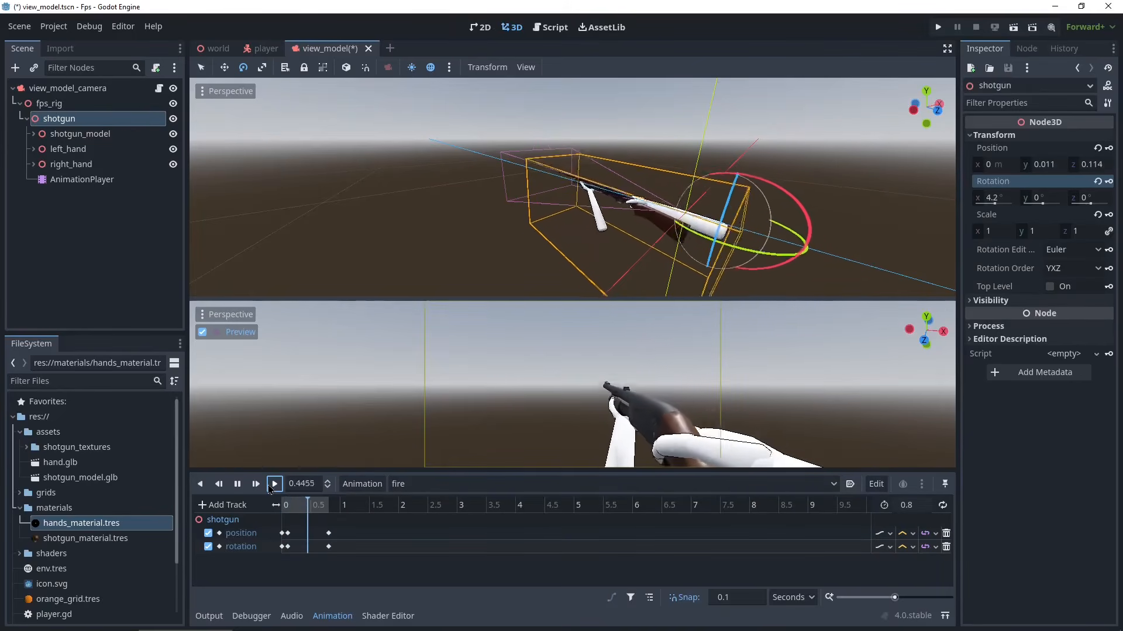
click(274, 485)
click(275, 484)
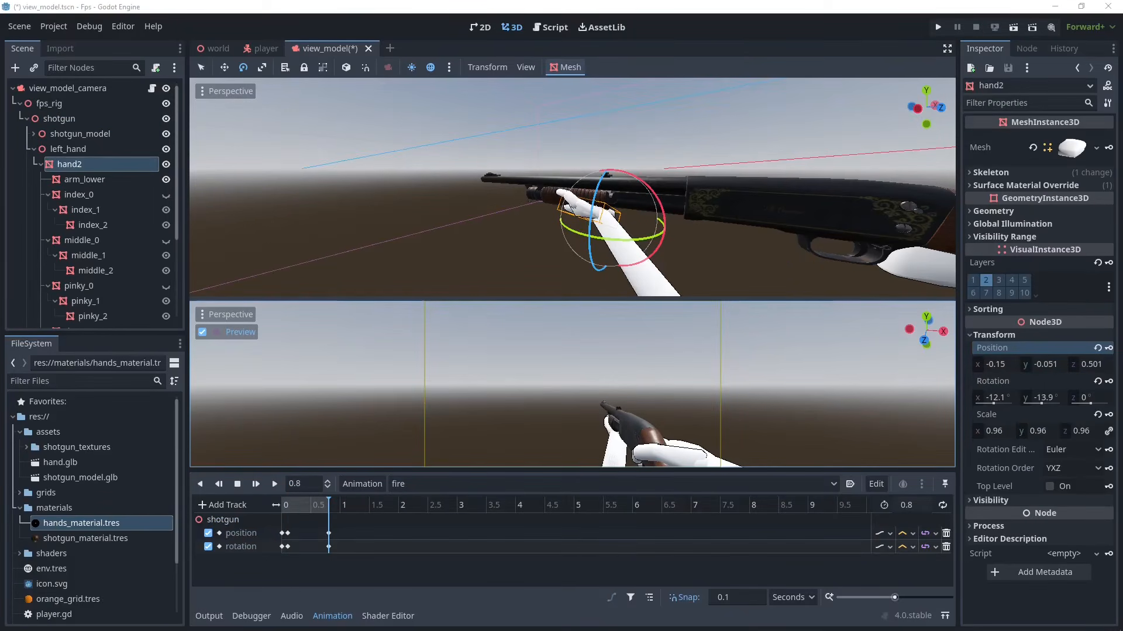
middle_drag(762, 250, 643, 242)
scroll(375, 250, down, 3)
scroll(663, 249, down, 6)
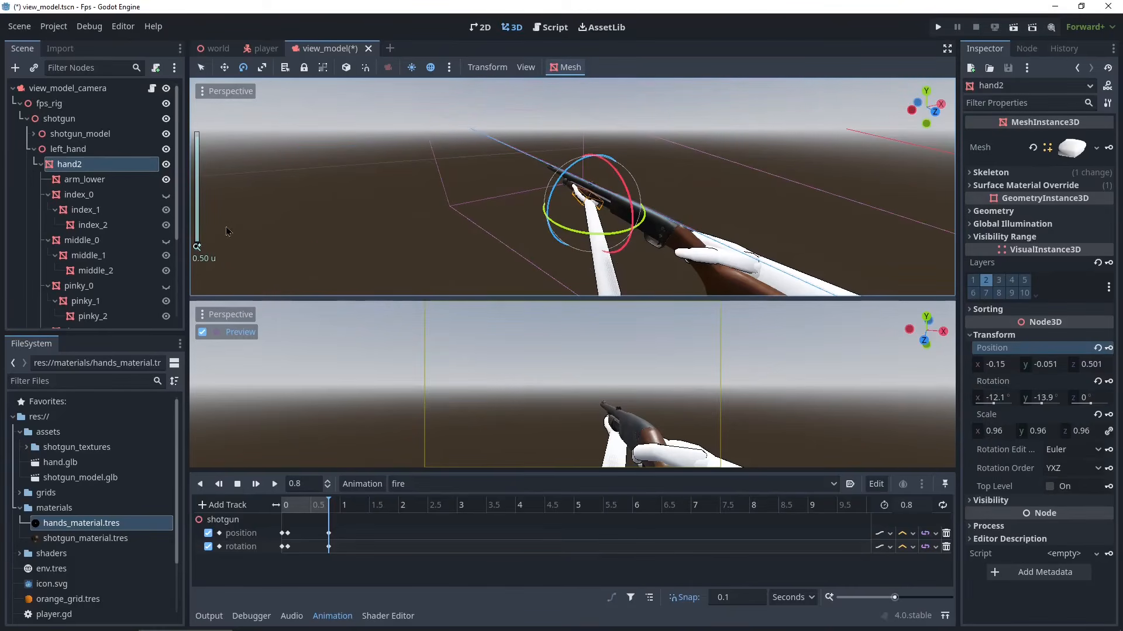
middle_drag(550, 259, 590, 245)
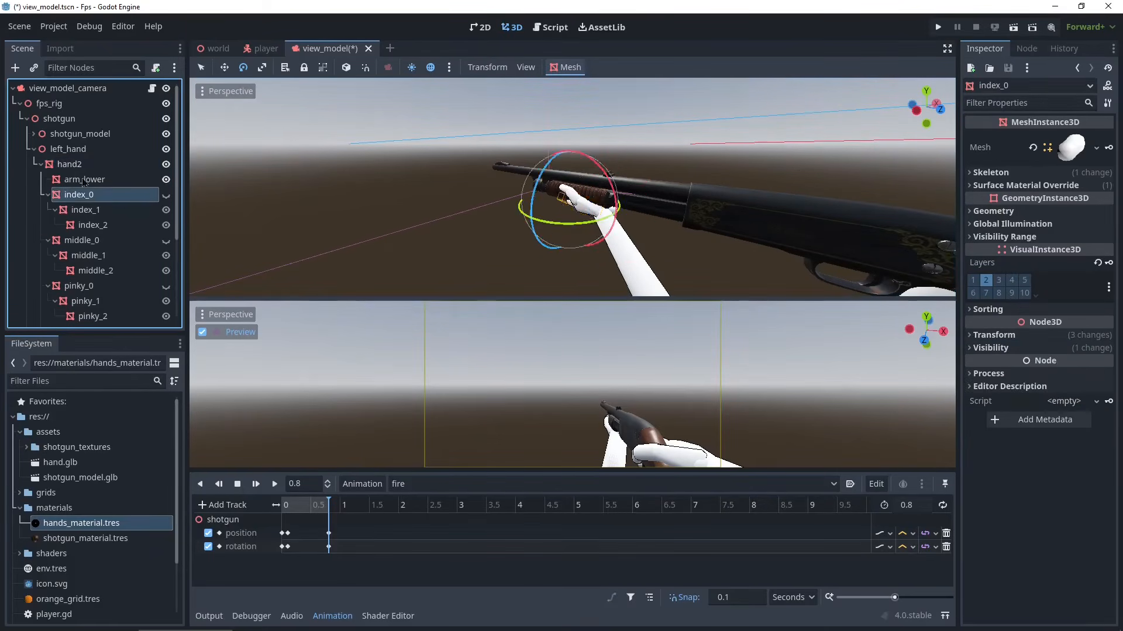
scroll(684, 254, up, 2)
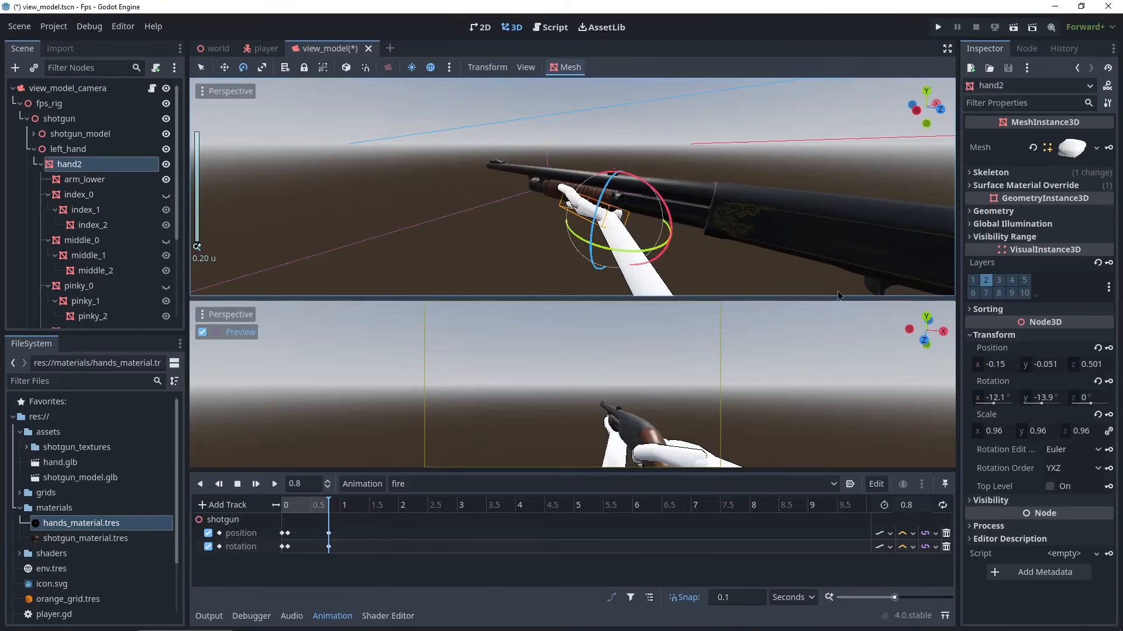
- Switch to the RESET animation and duplicate it as a new animation named reload
click(435, 485)
click(436, 507)
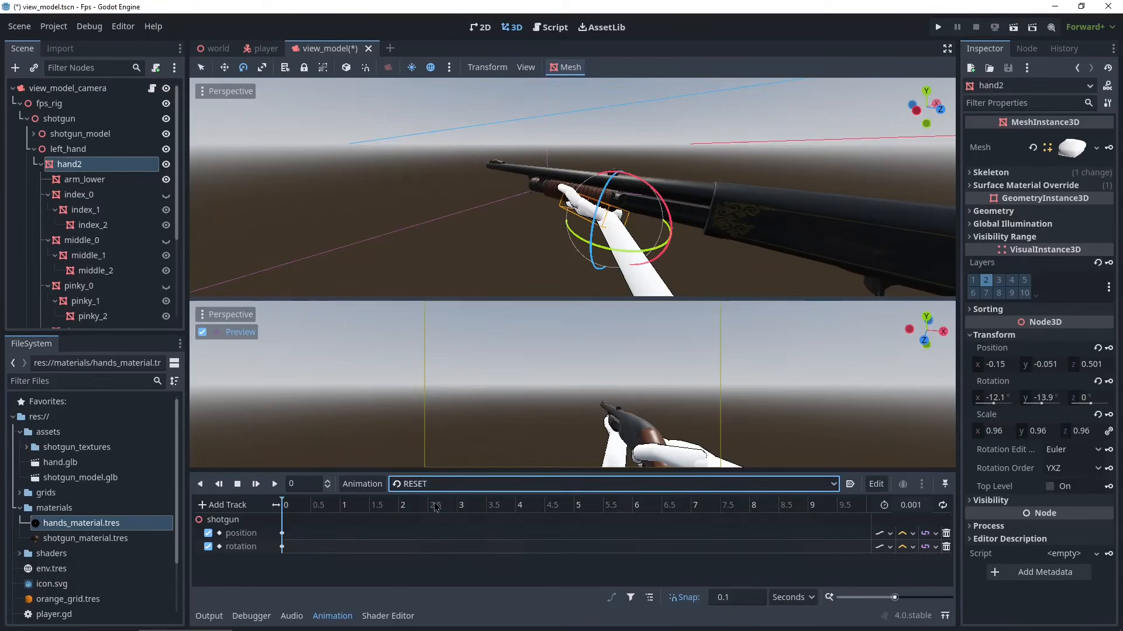
click(361, 492)
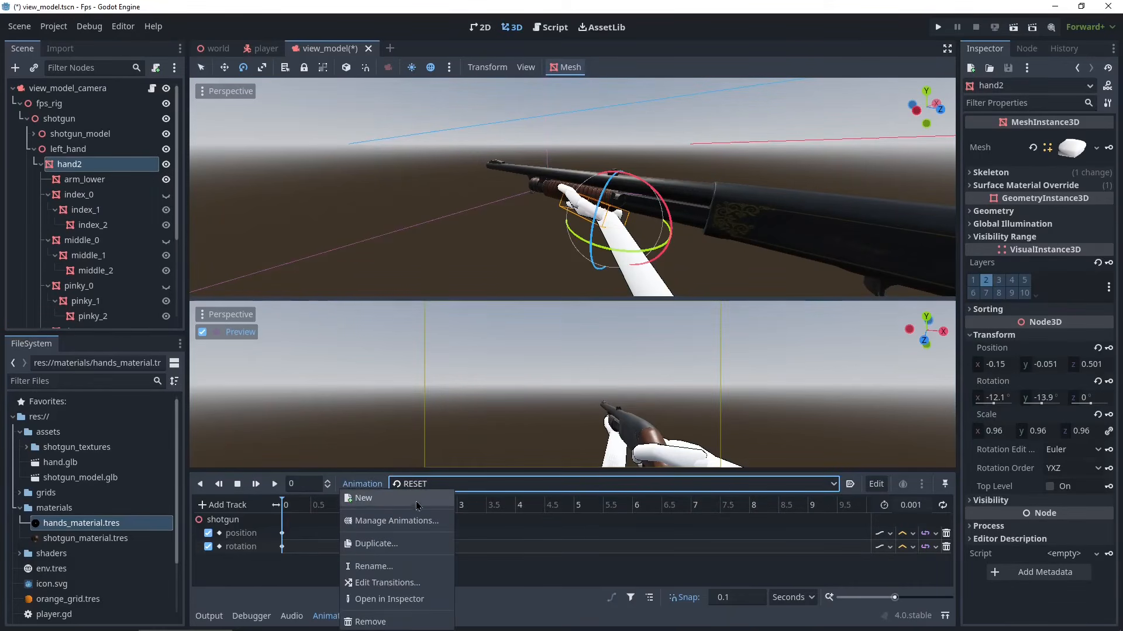
click(376, 544)
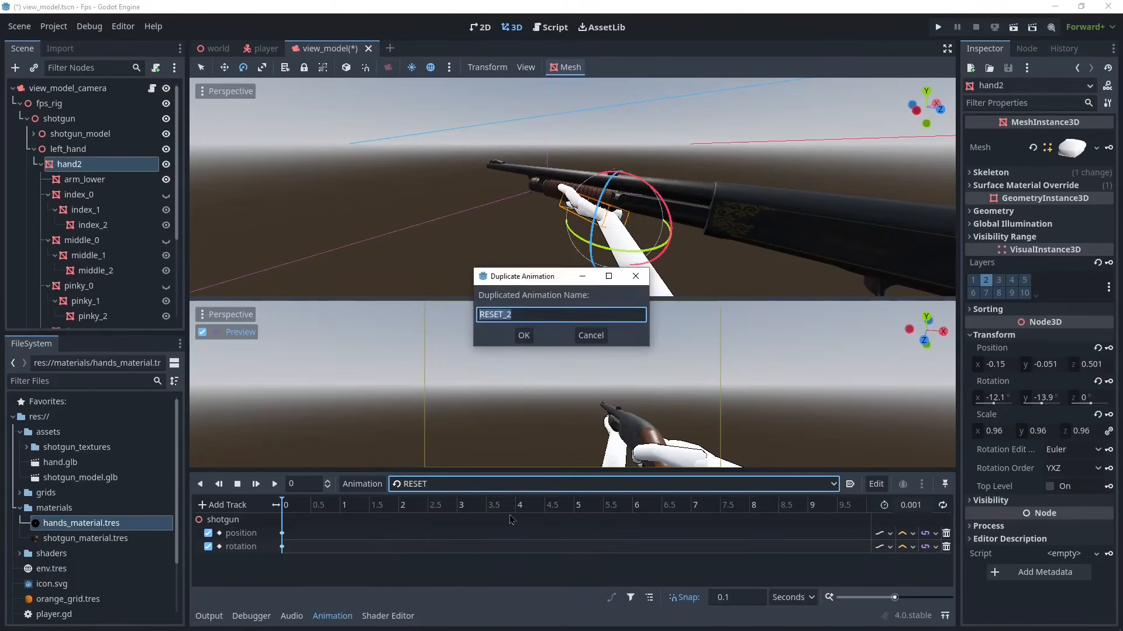
text(reload)
key(Return)
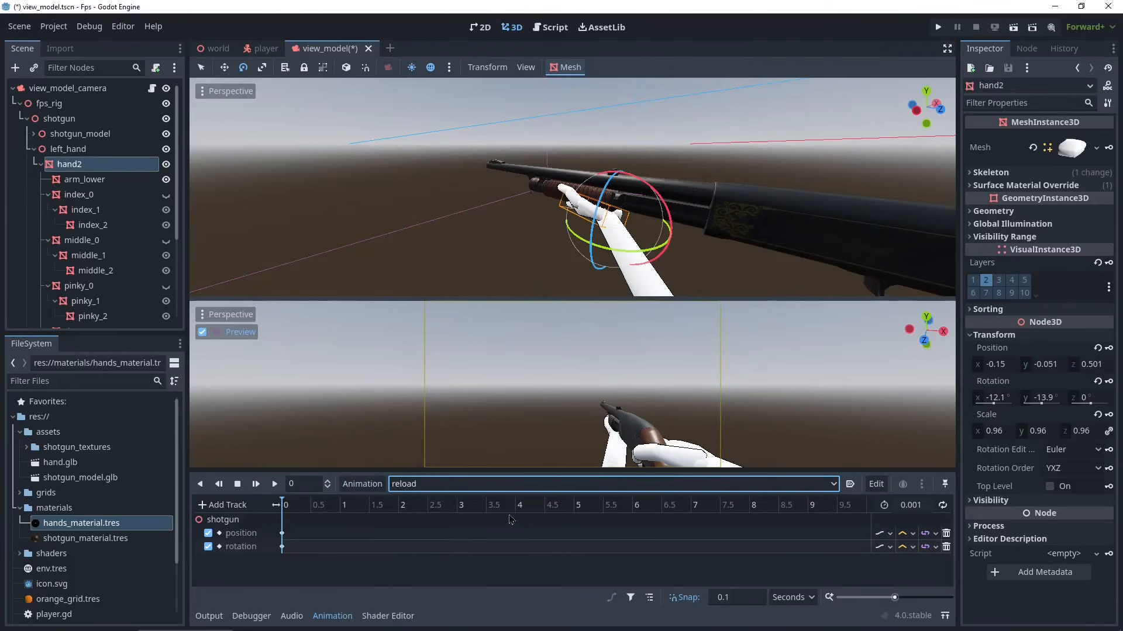
- Set the reload animation length to 0.5 seconds
click(915, 505)
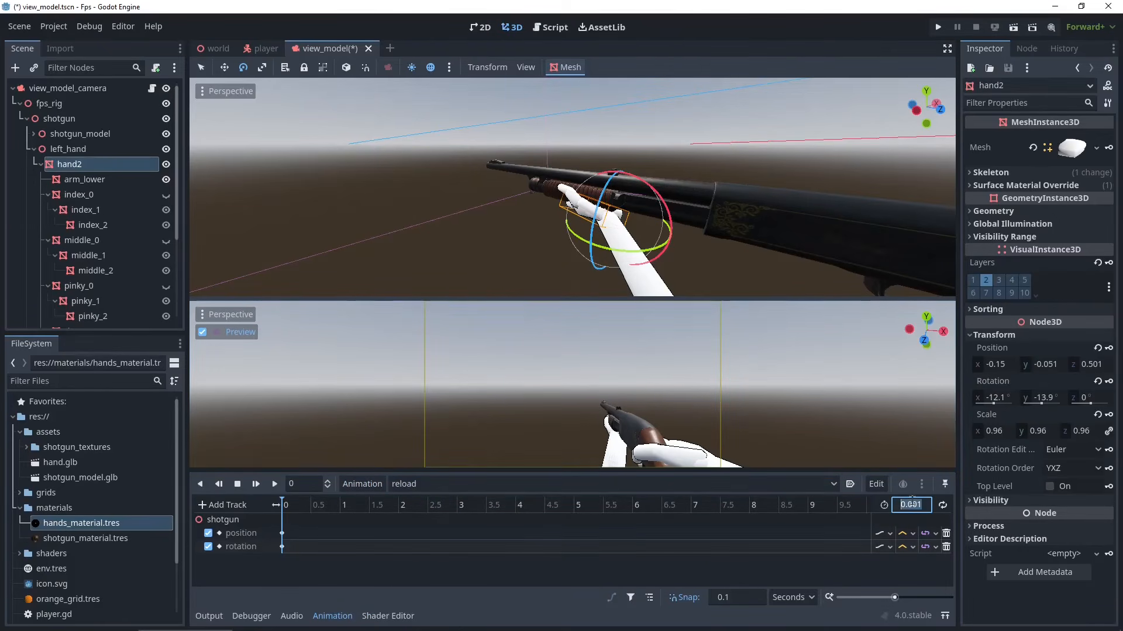
text(0.5)
key(Return)
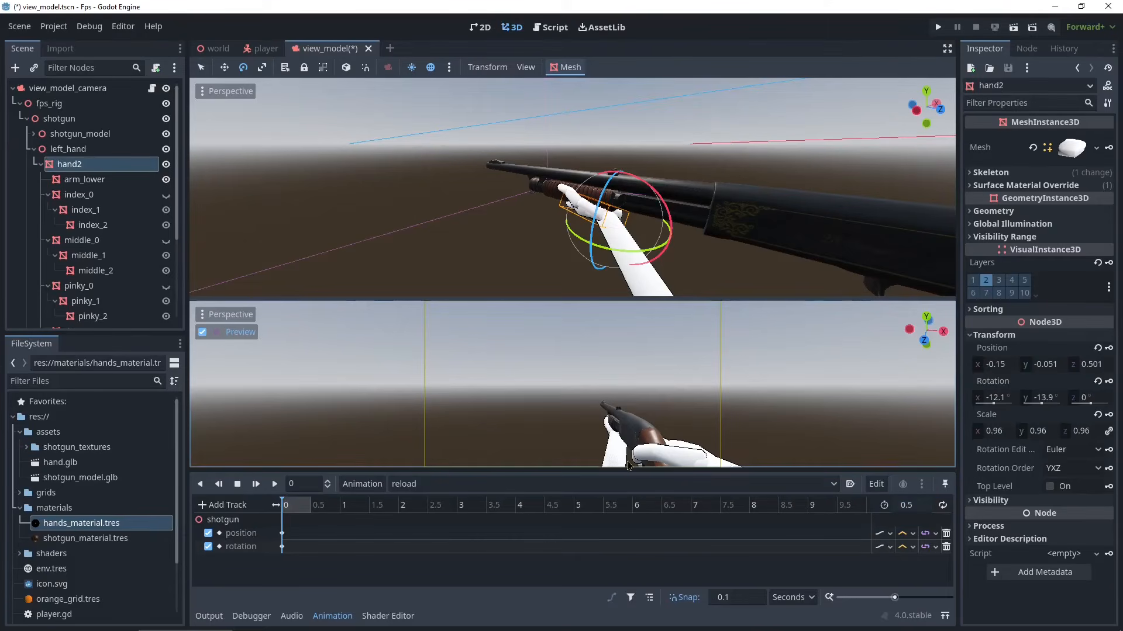
drag(297, 521, 277, 577)
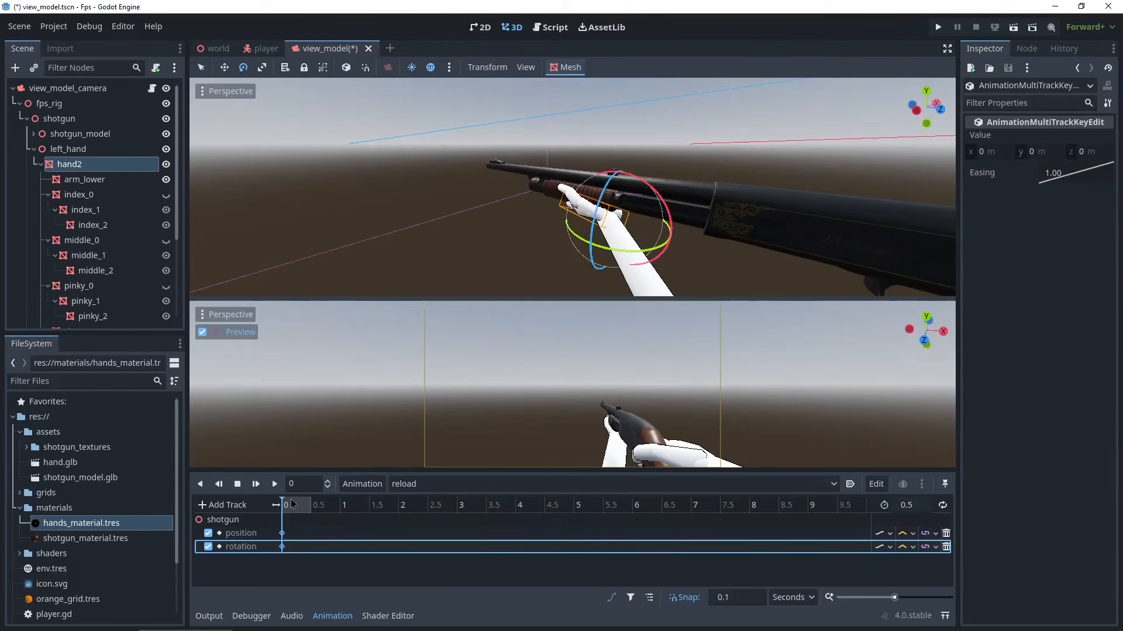
- Key the left hand2 mesh's position at the start of reload, then move the playhead to 0.5 seconds
click(58, 164)
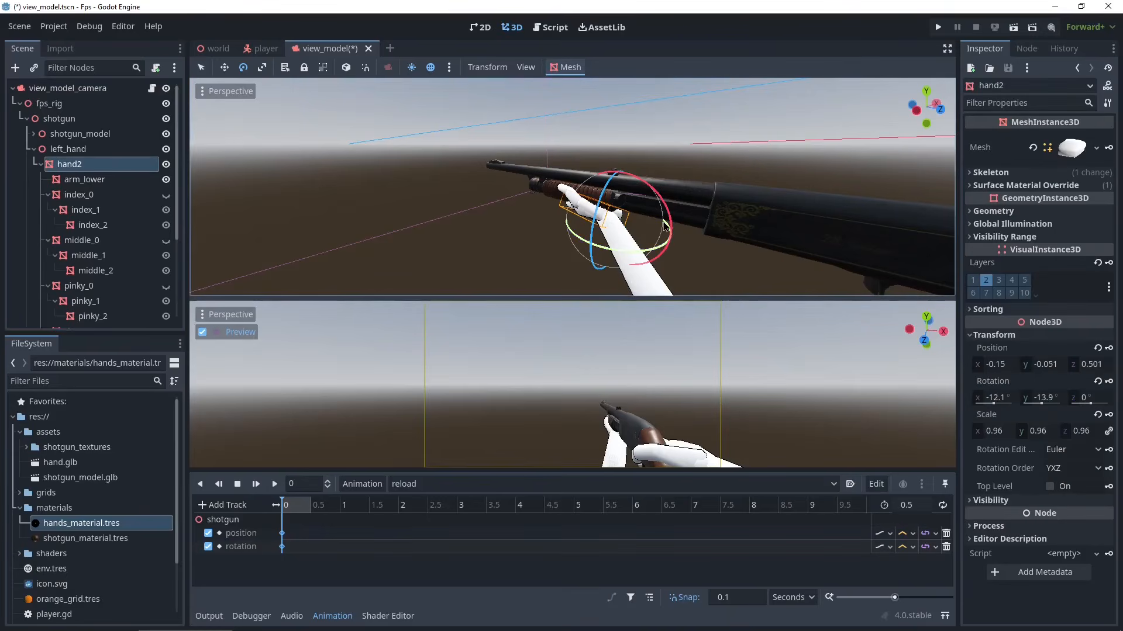
click(1108, 349)
click(517, 335)
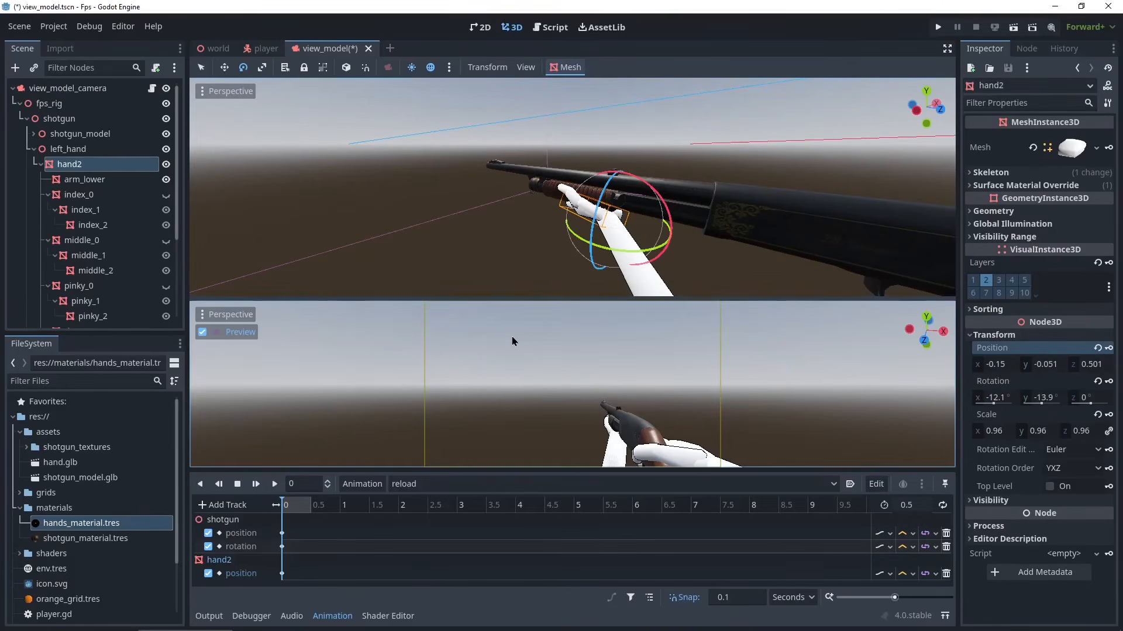
drag(280, 504, 297, 505)
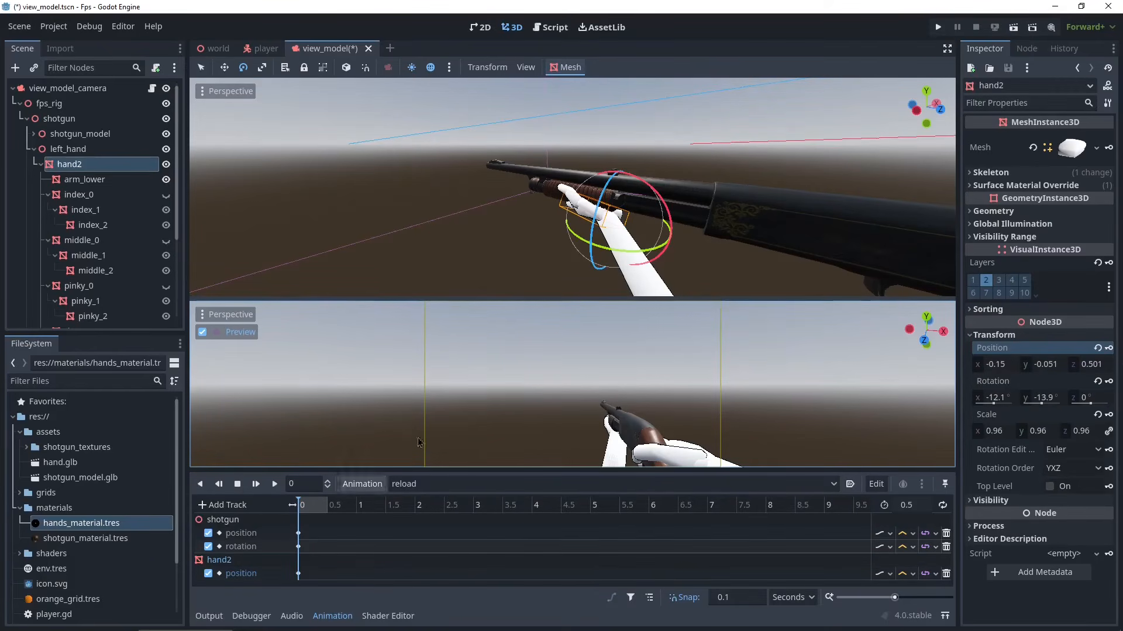
drag(300, 506, 329, 506)
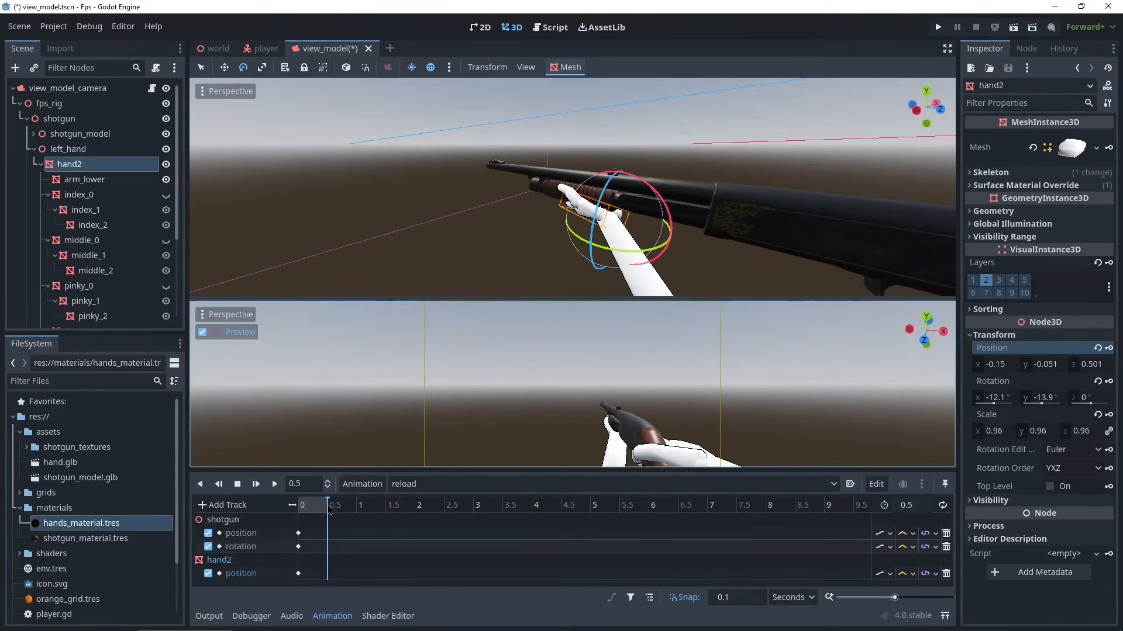
- Duplicate hand2's starting position key to 0.5 seconds in the reload animation
click(298, 574)
right_click(298, 573)
click(346, 582)
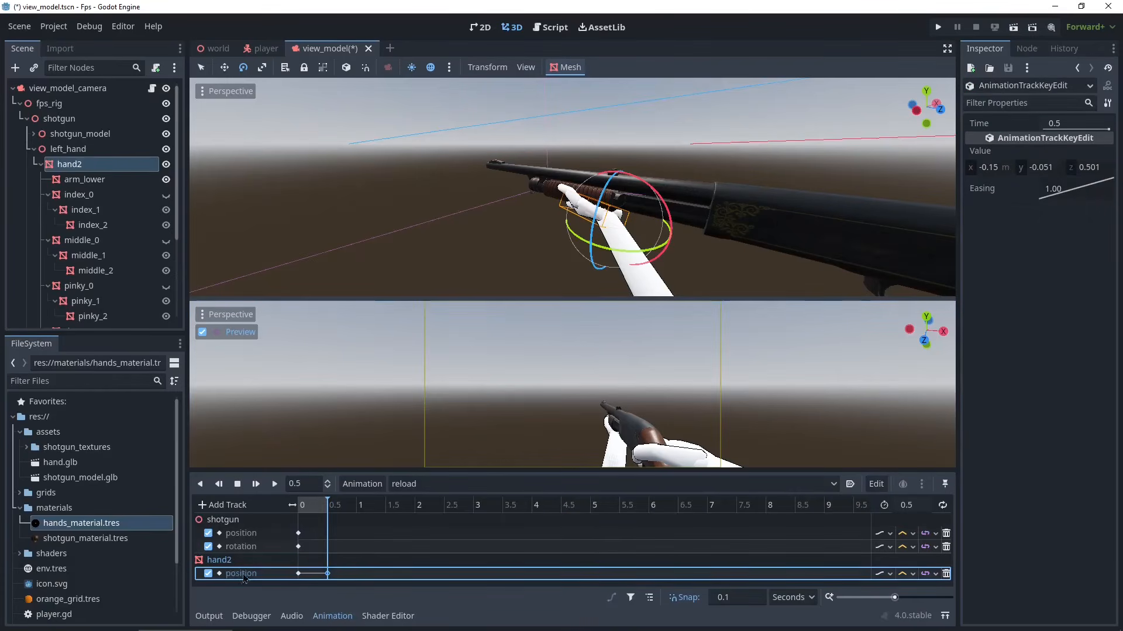
- At 0.3 seconds, move hand2 back along the shotgun and key its position
drag(327, 507, 315, 517)
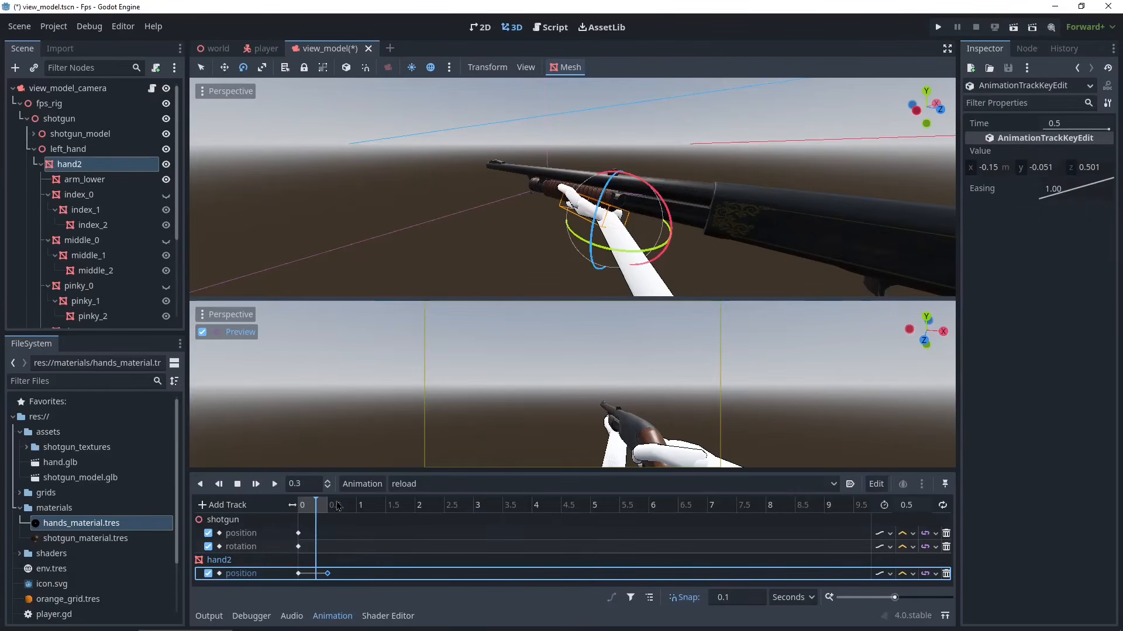
key(w)
drag(740, 260, 810, 279)
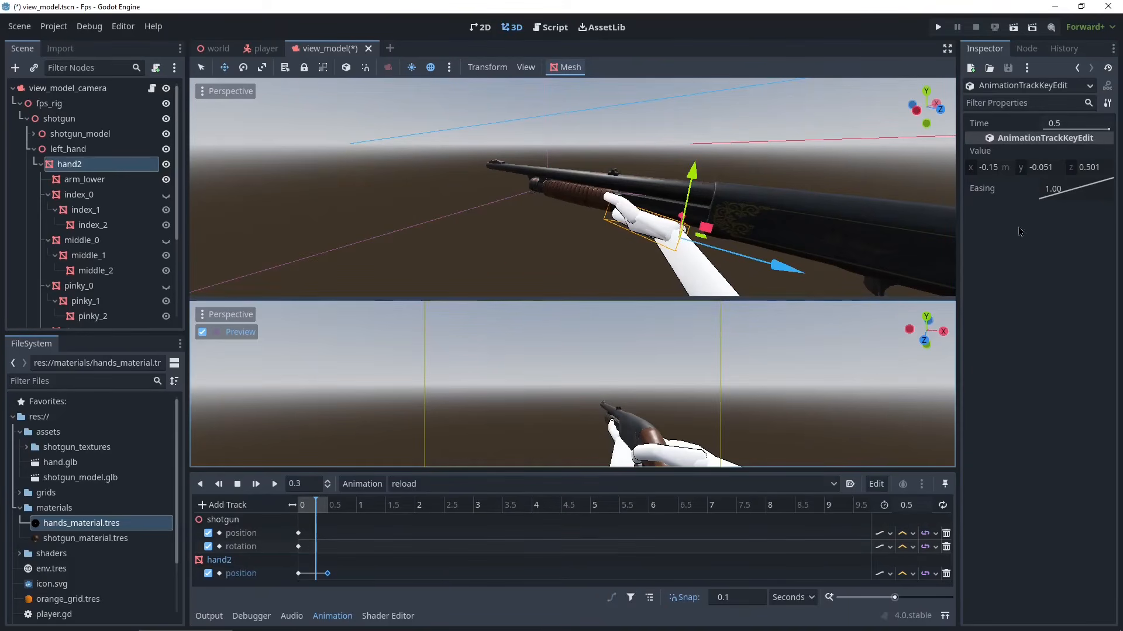
click(80, 163)
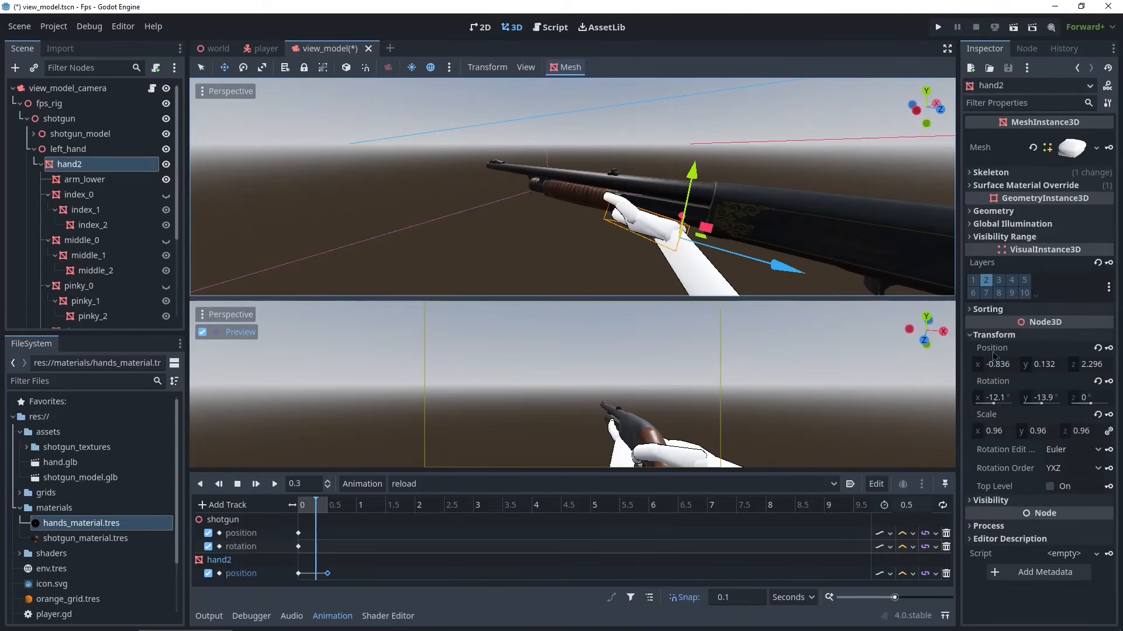
click(1109, 348)
- Set the easing of hand2's starting position key to 0.25 and preview the reload animation
click(304, 505)
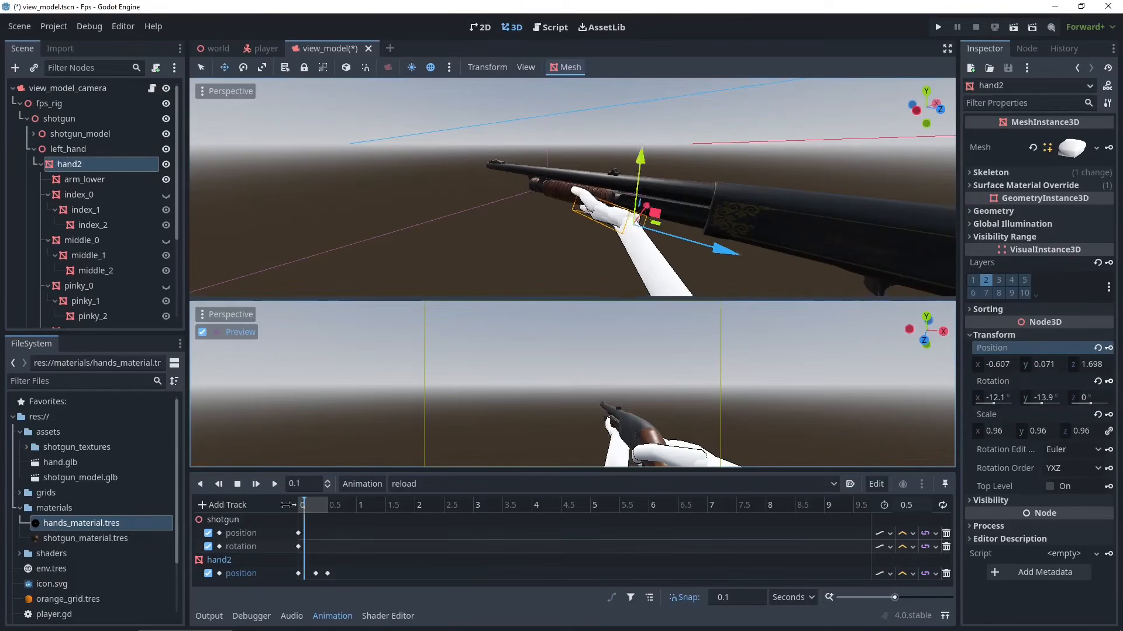
click(275, 484)
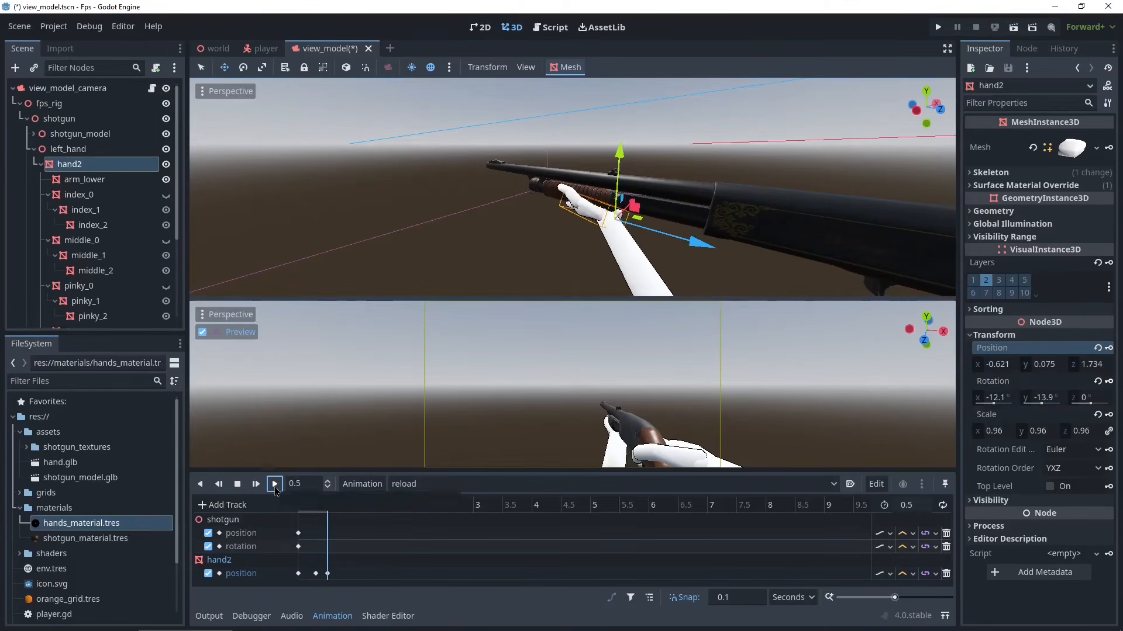
click(274, 485)
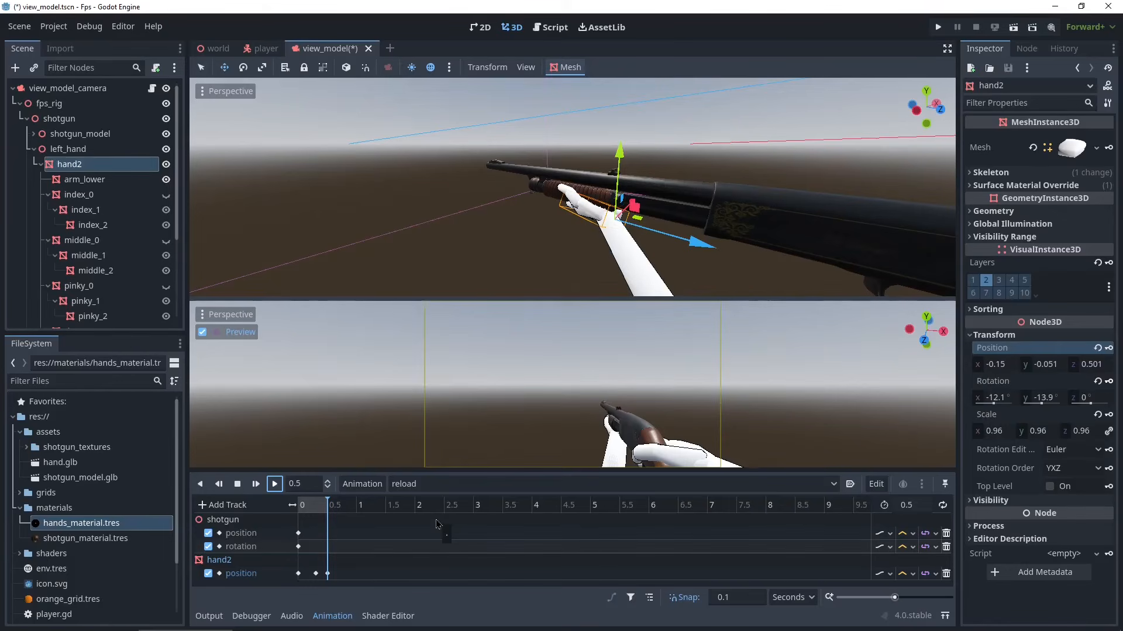
click(298, 573)
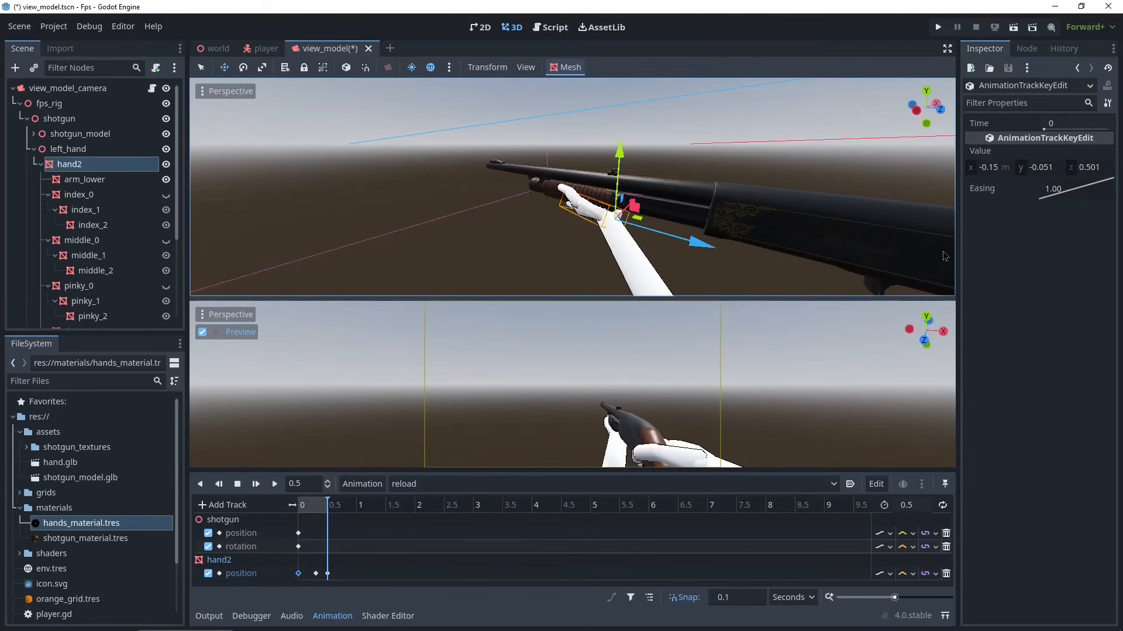
drag(1049, 189, 1038, 152)
drag(1057, 183, 1028, 147)
click(274, 485)
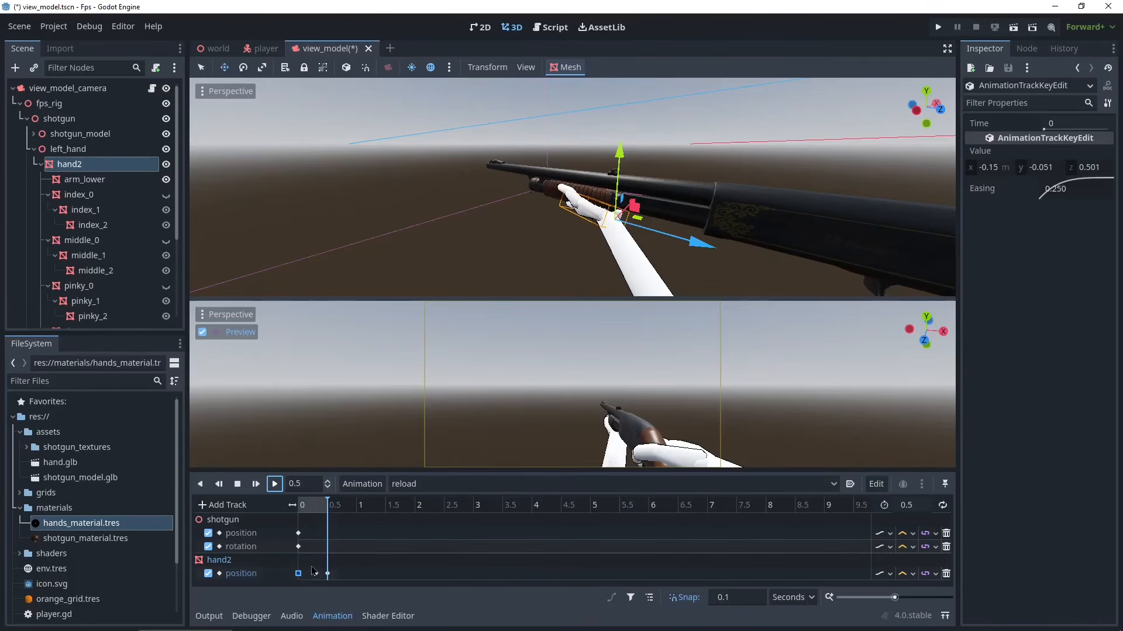
- Set the easing of hand2's 0.3-second position key to about 0.31 and play the reload animation
click(316, 574)
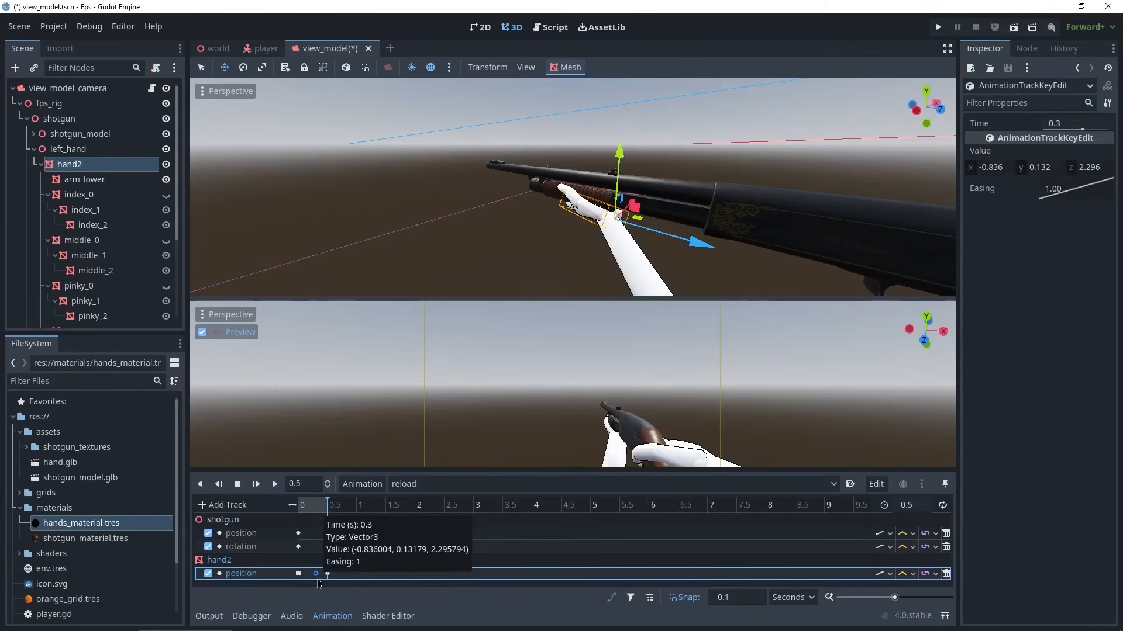
drag(1060, 184, 1041, 166)
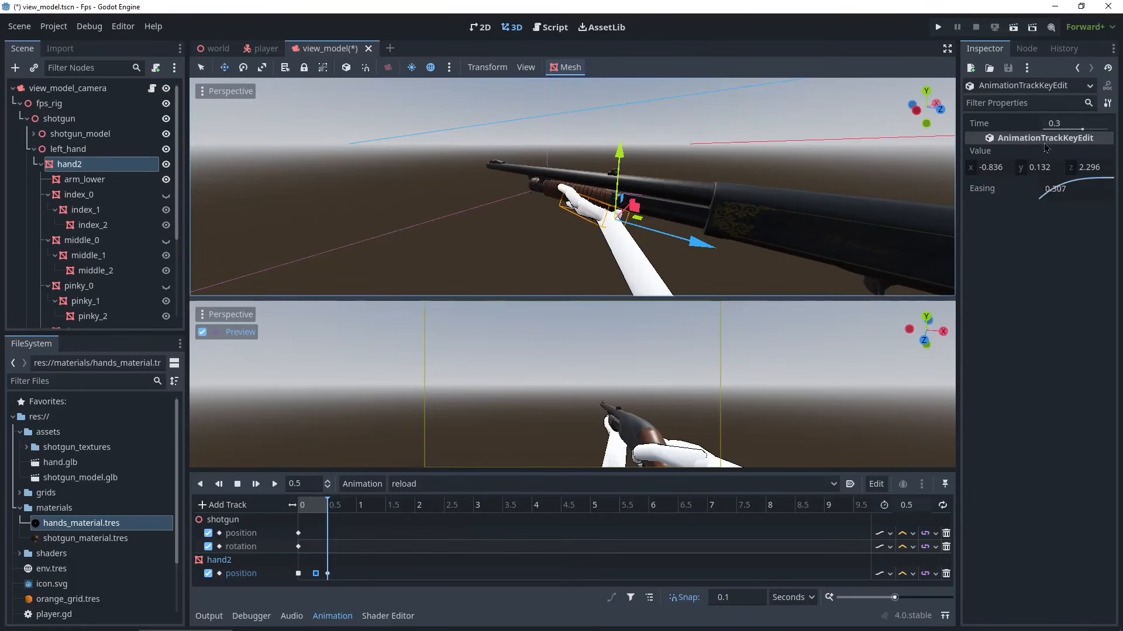
click(275, 485)
click(275, 485)
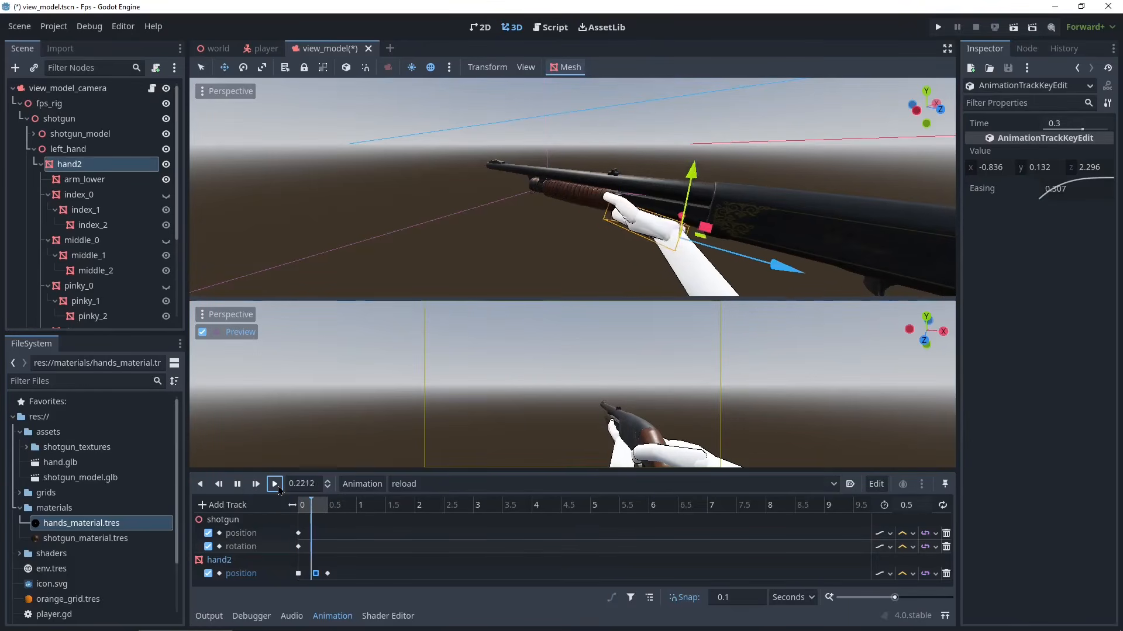
click(275, 485)
click(275, 484)
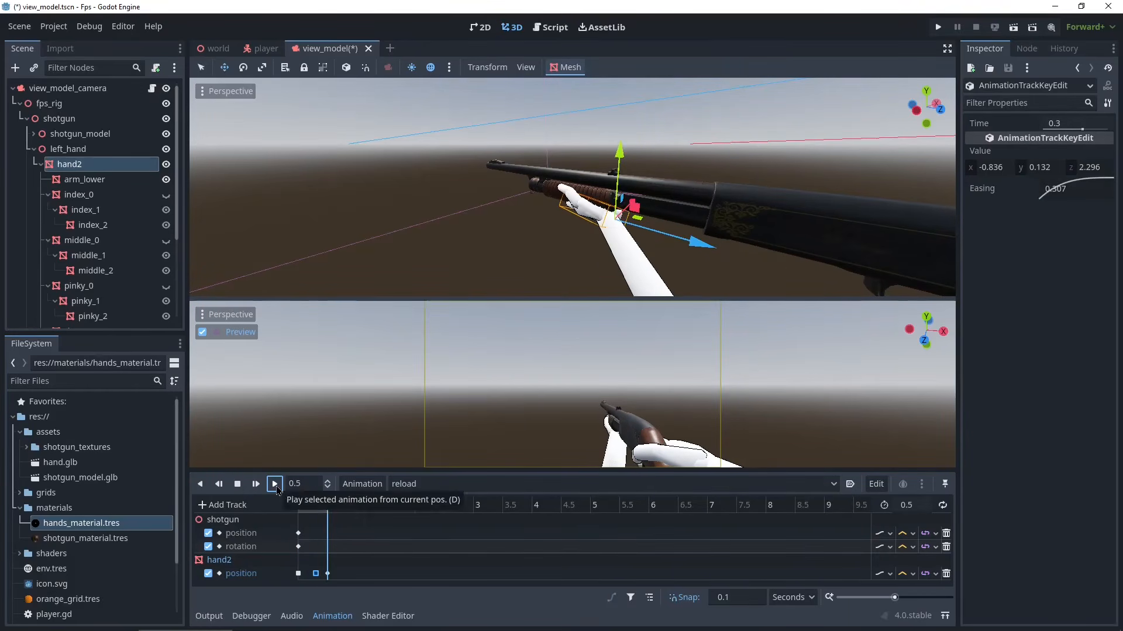
click(275, 485)
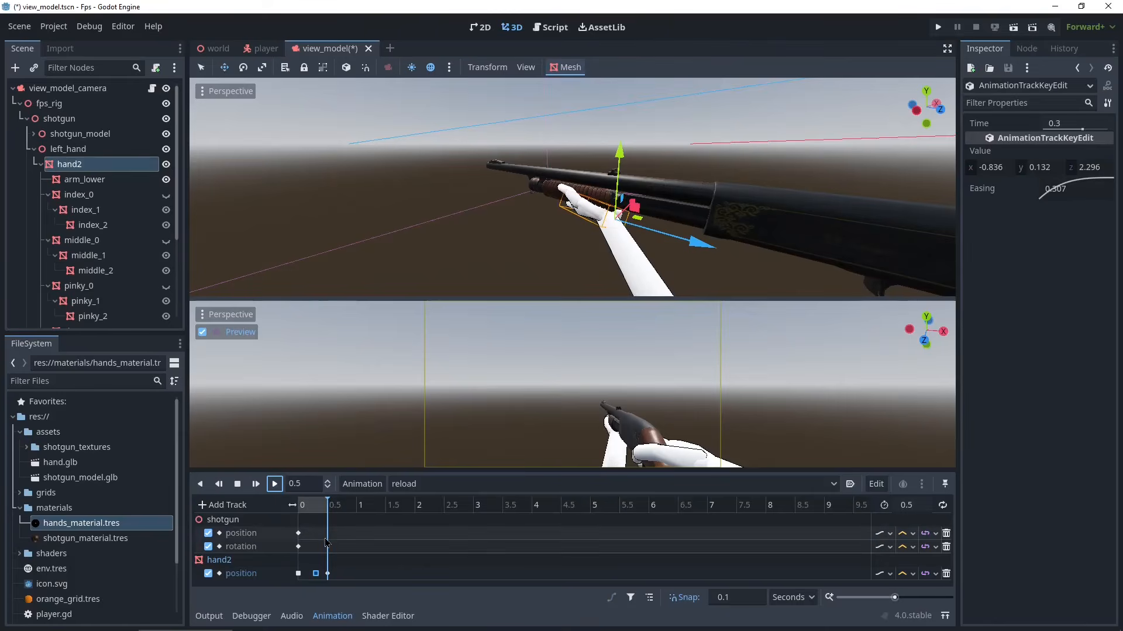
- Duplicate the shotgun's starting rotation key to 0.5 seconds
click(320, 534)
click(298, 546)
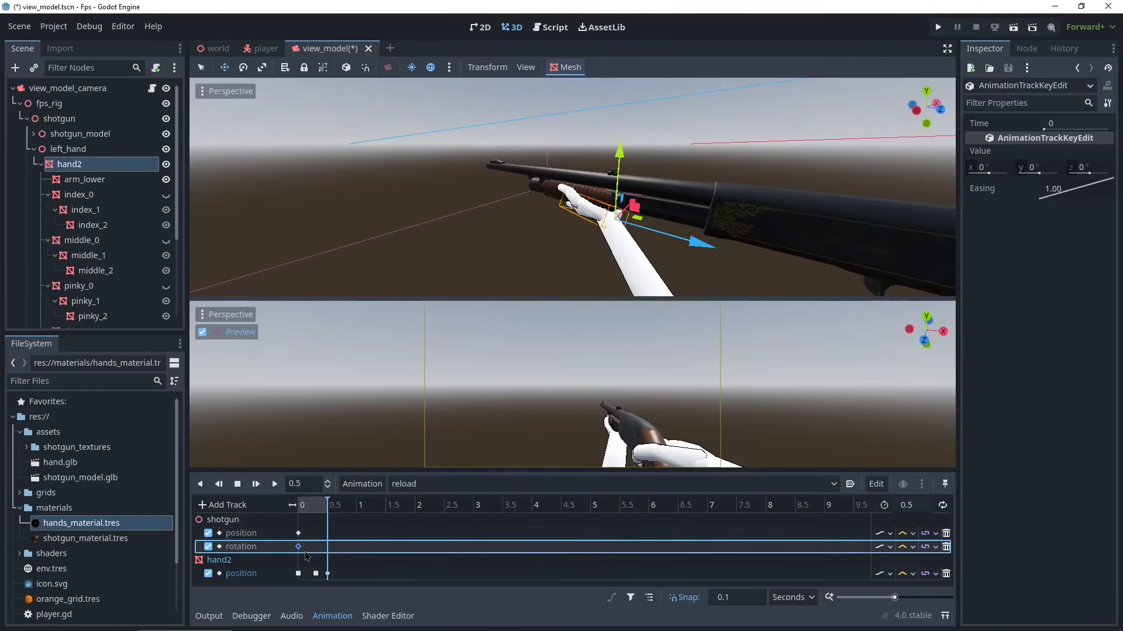
right_click(299, 548)
click(357, 581)
- At 0.3 seconds, tilt the shotgun to an X rotation of about 4° and key its rotation
drag(324, 509, 320, 512)
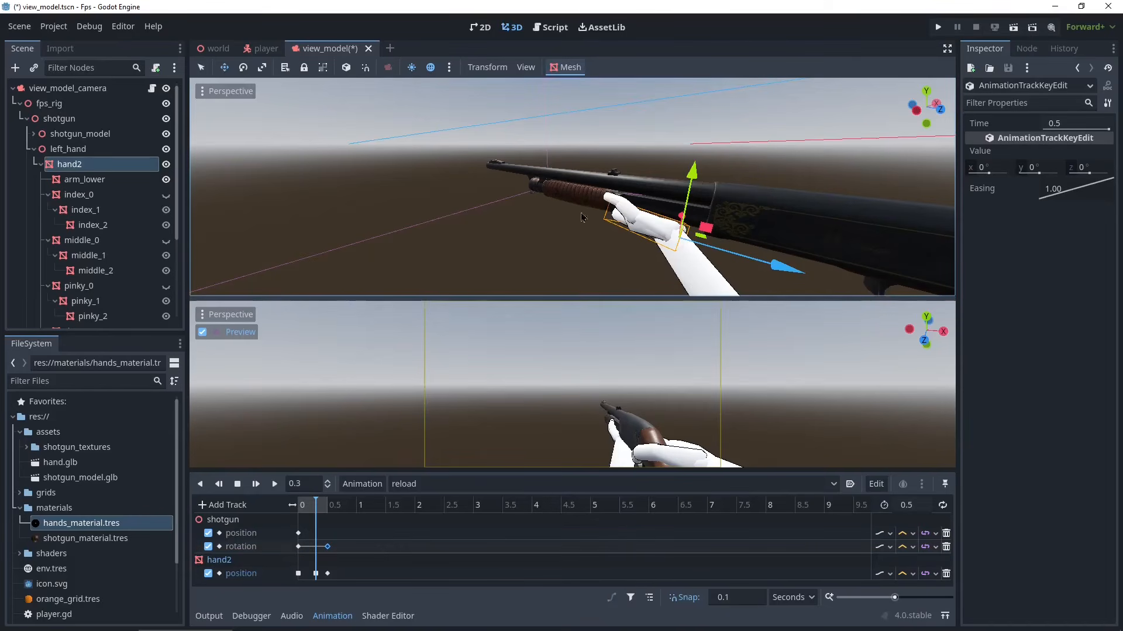
click(59, 119)
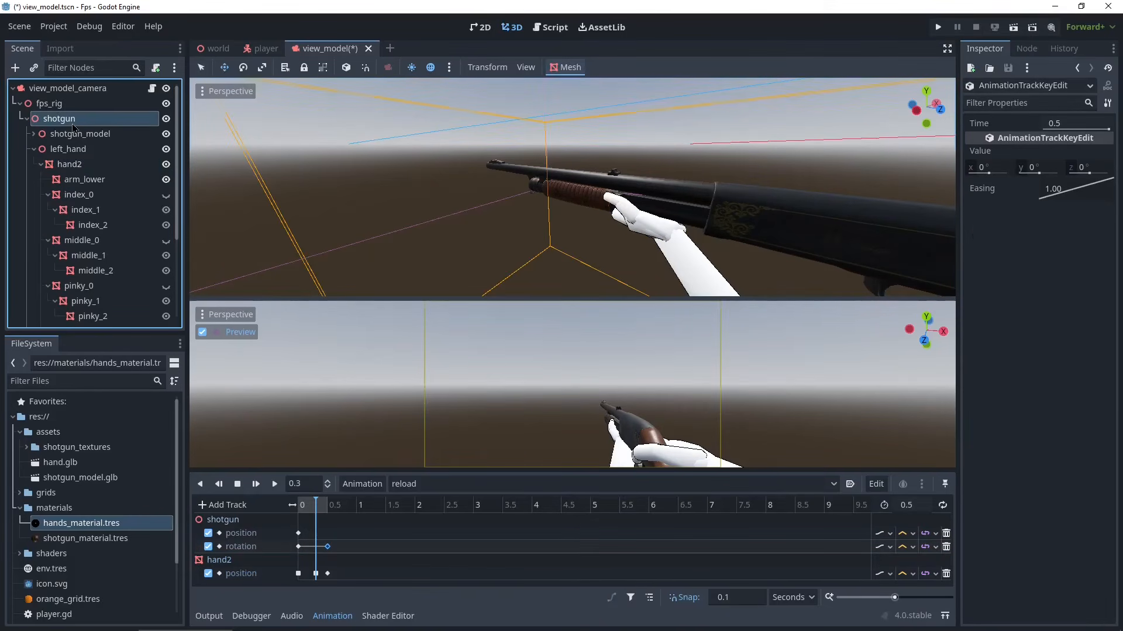
scroll(789, 209, up, 3)
scroll(786, 205, down, 5)
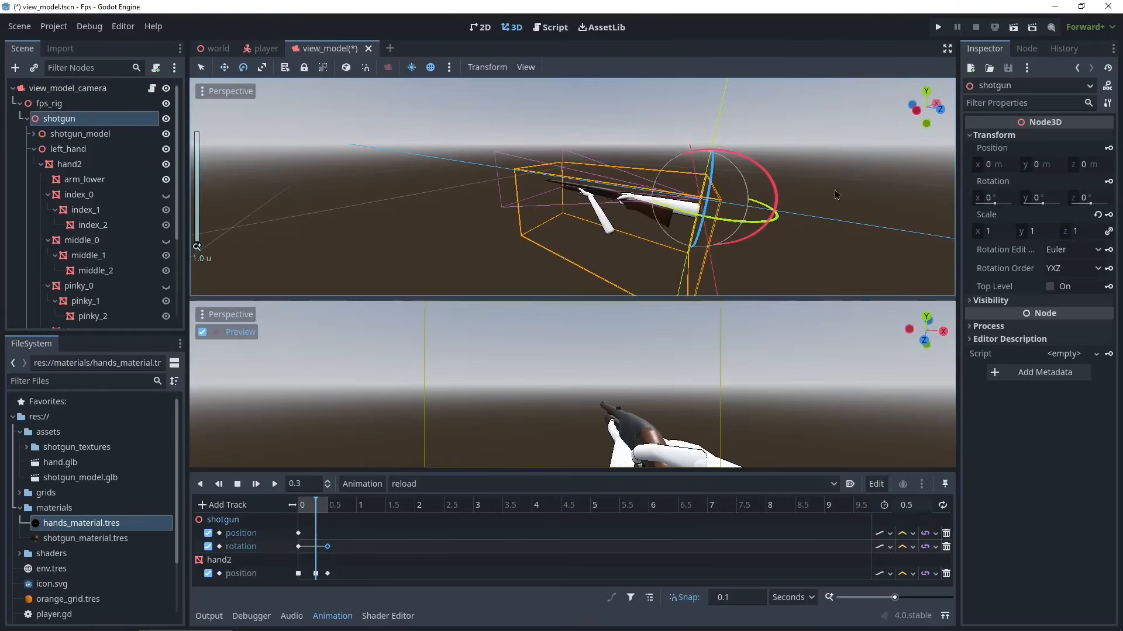
drag(769, 176, 776, 179)
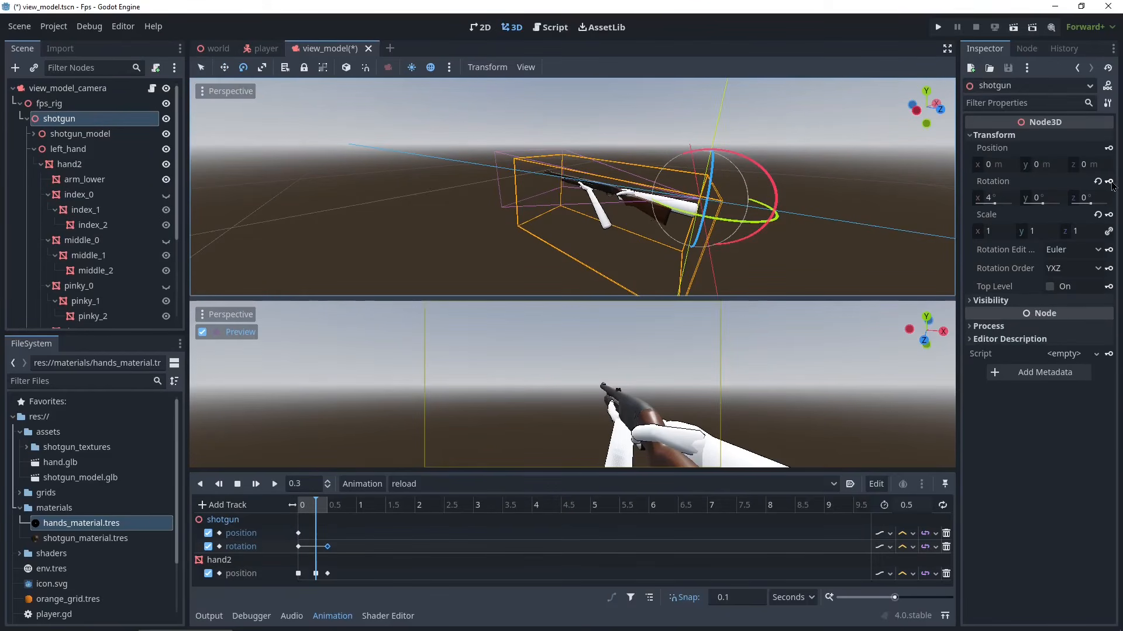
click(1108, 181)
- Move the shotgun's middle rotation key to 0.2 seconds and preview the reload animation
click(275, 484)
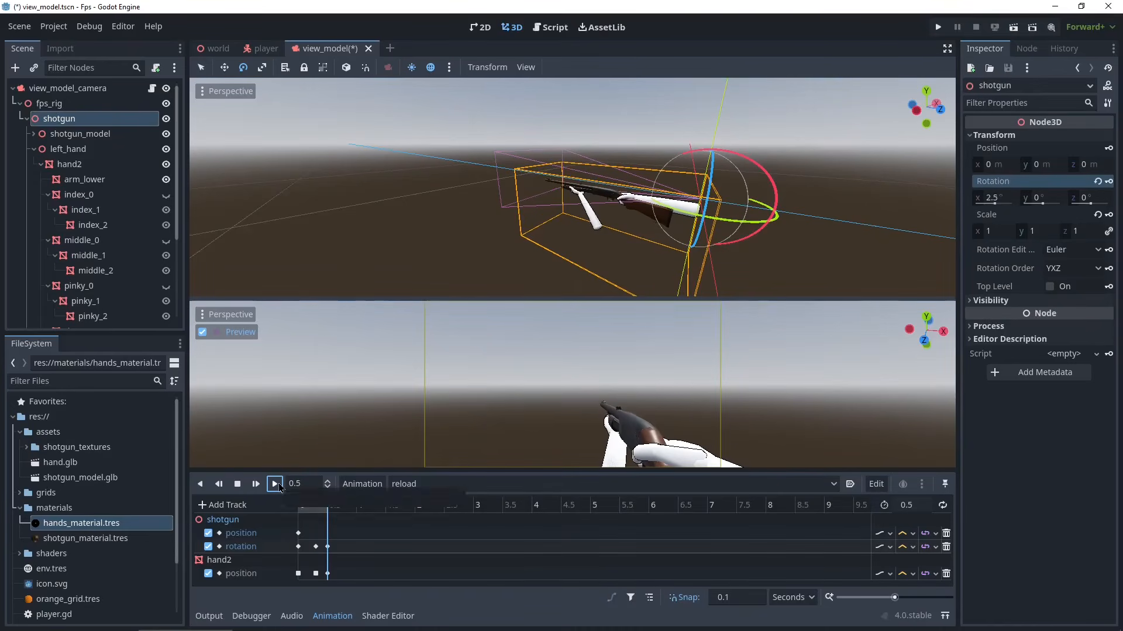
click(275, 484)
click(275, 484)
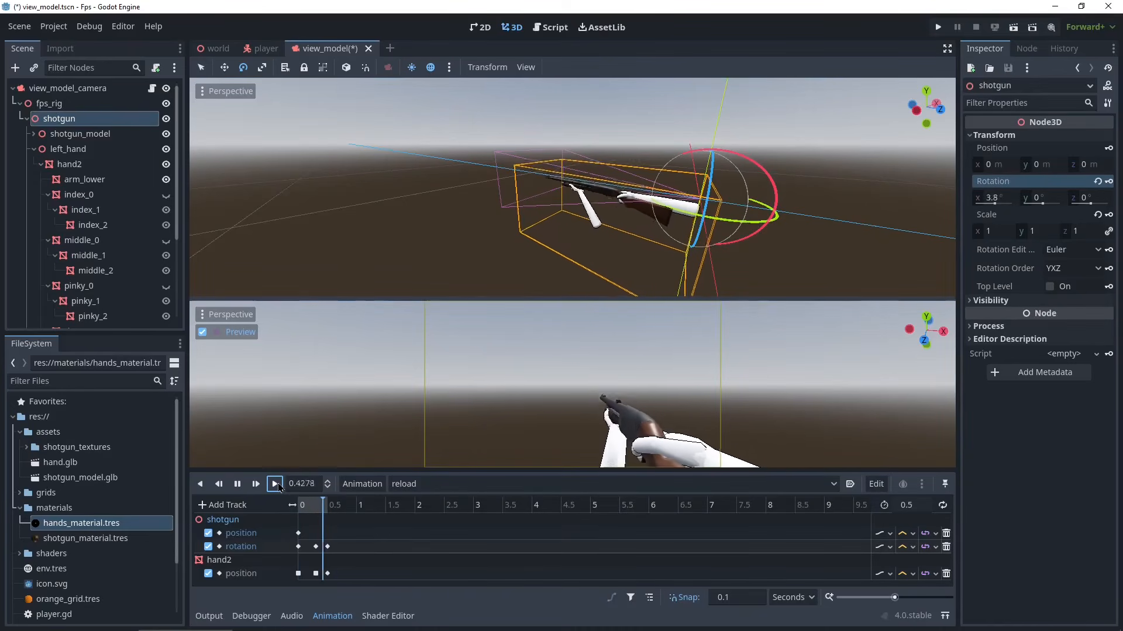
click(316, 546)
drag(316, 546, 310, 547)
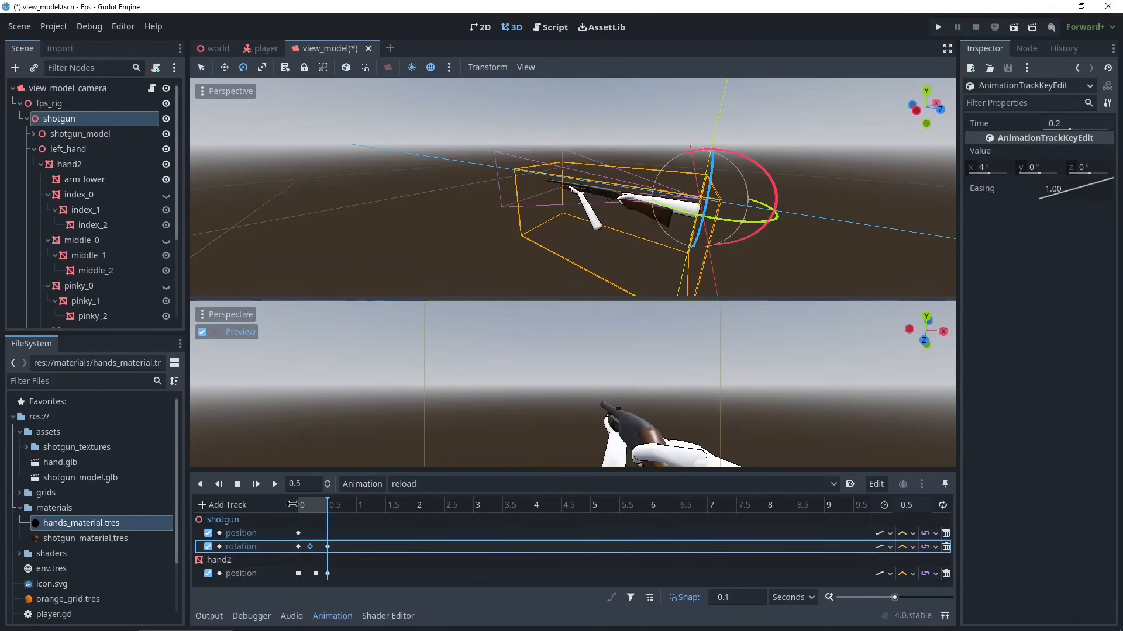
click(275, 484)
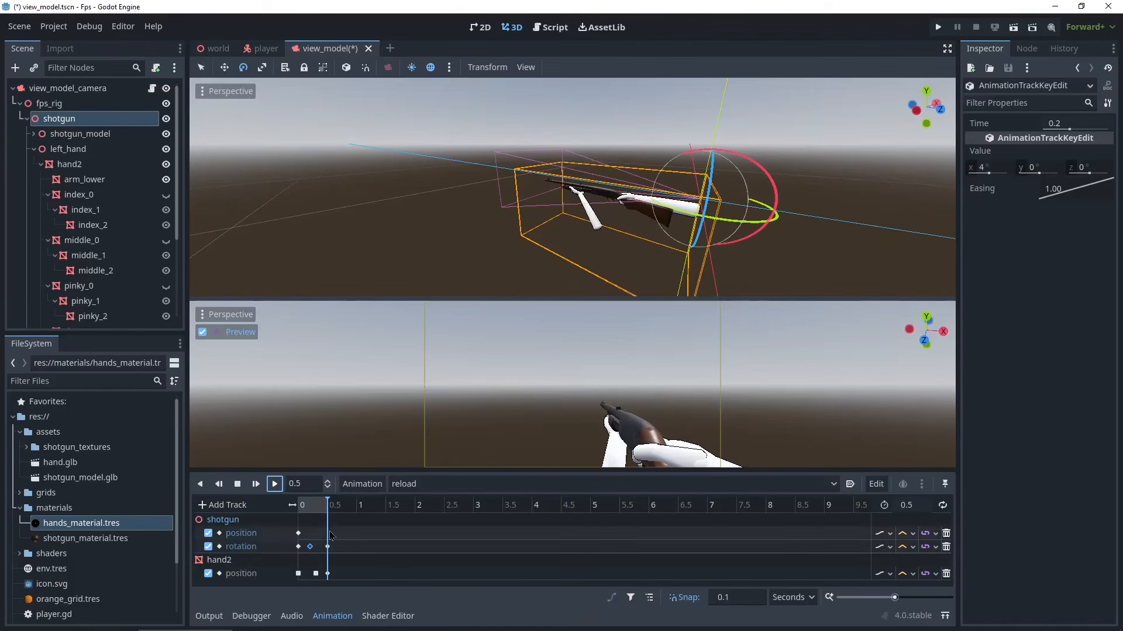
drag(313, 507, 279, 506)
click(269, 490)
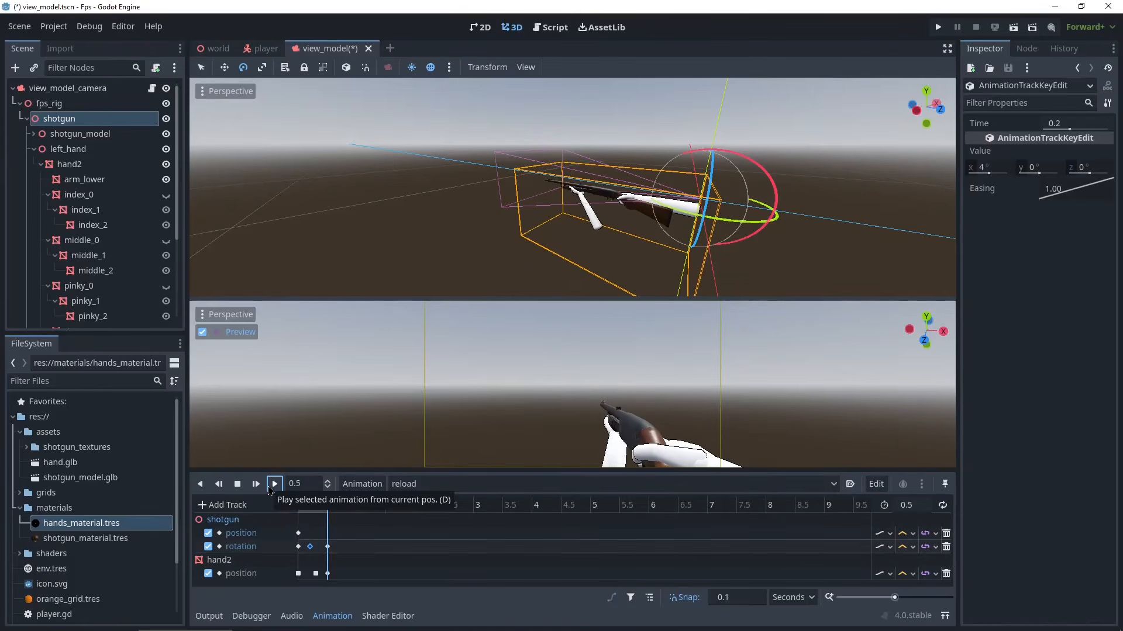
click(270, 490)
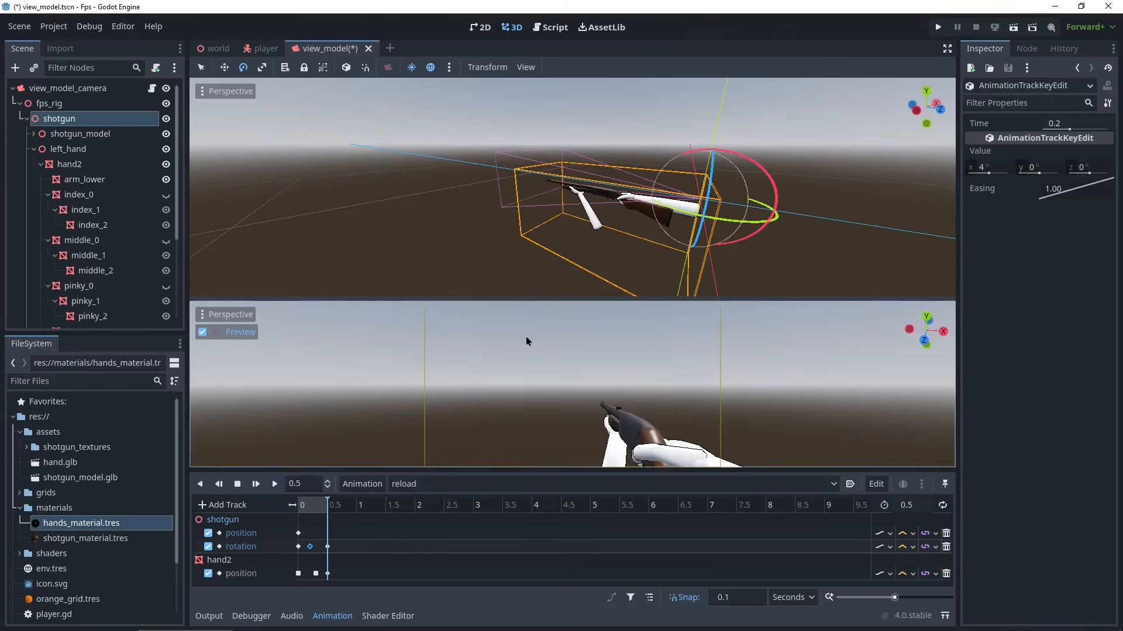
- Add a position track with a key at 0 seconds for the Forend_lowpoly mesh, creating RESET tracks
scroll(687, 218, up, 6)
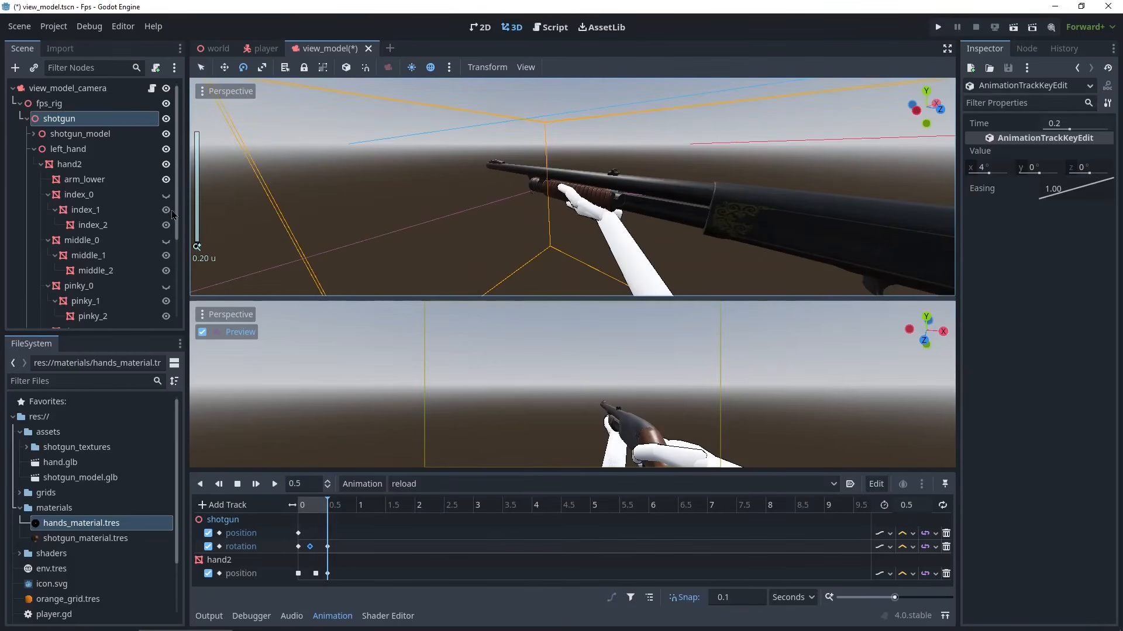
click(33, 134)
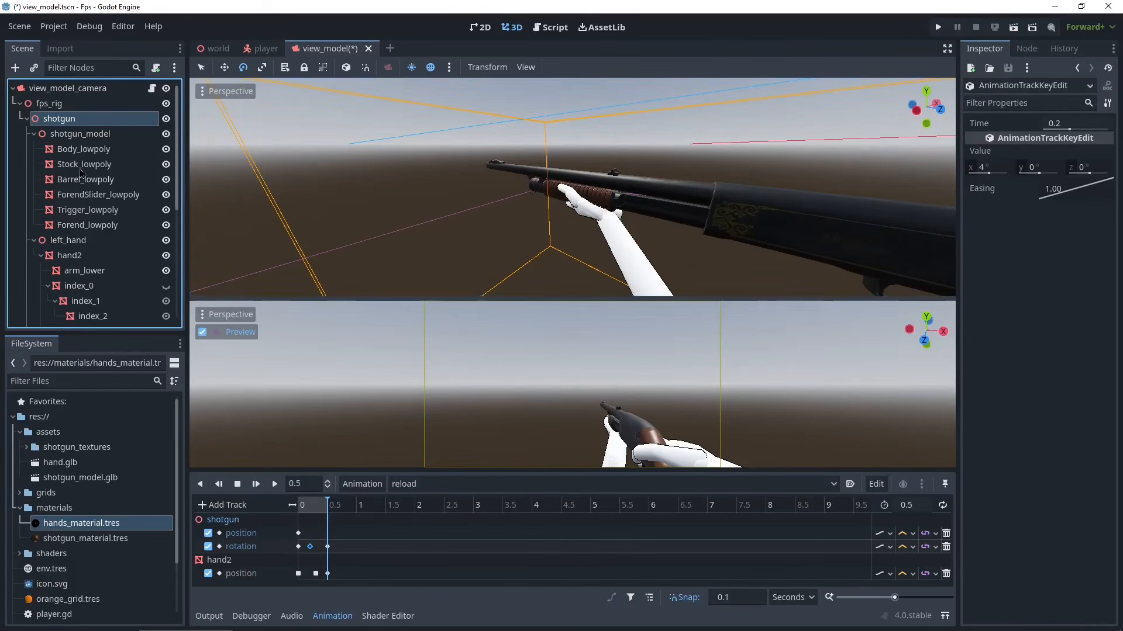
click(97, 195)
click(100, 180)
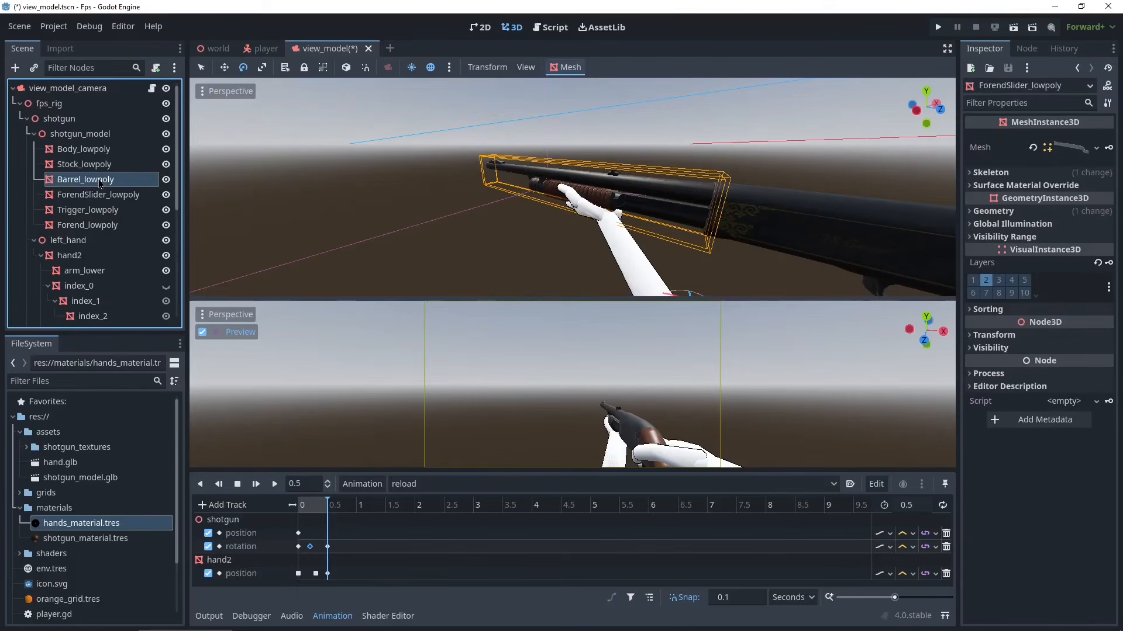
click(107, 165)
click(110, 153)
click(110, 227)
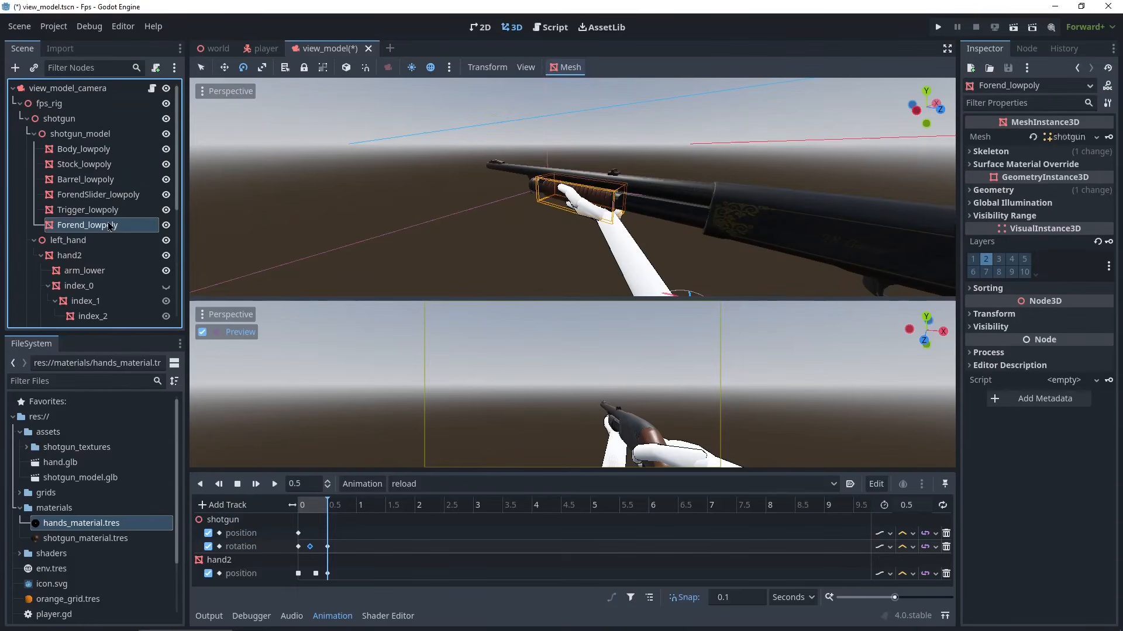
click(299, 506)
click(993, 335)
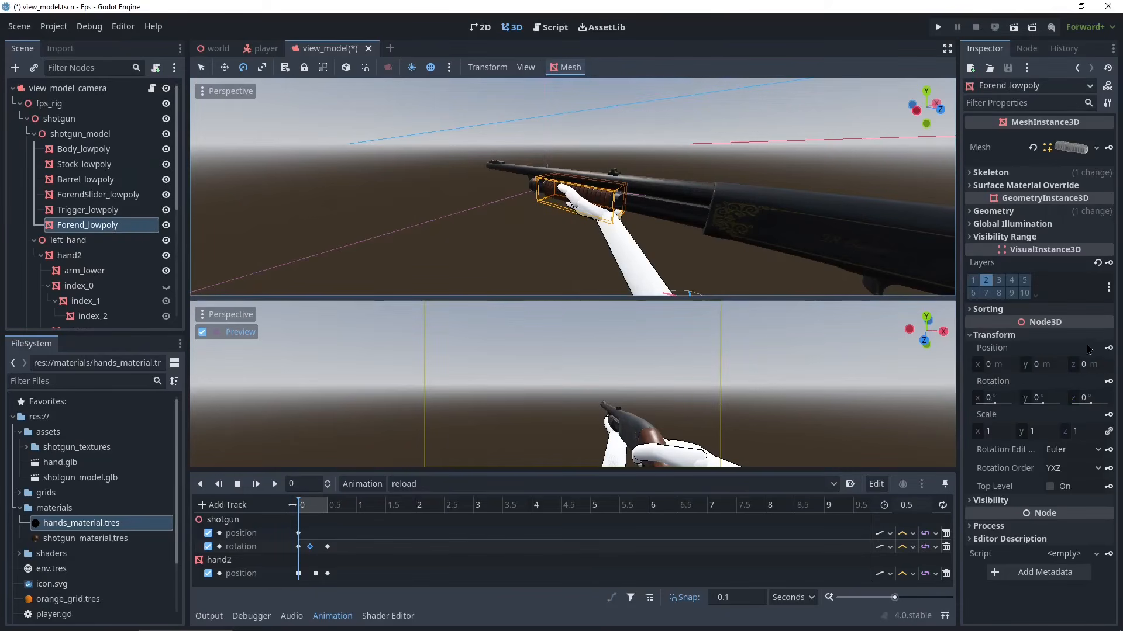
click(1110, 348)
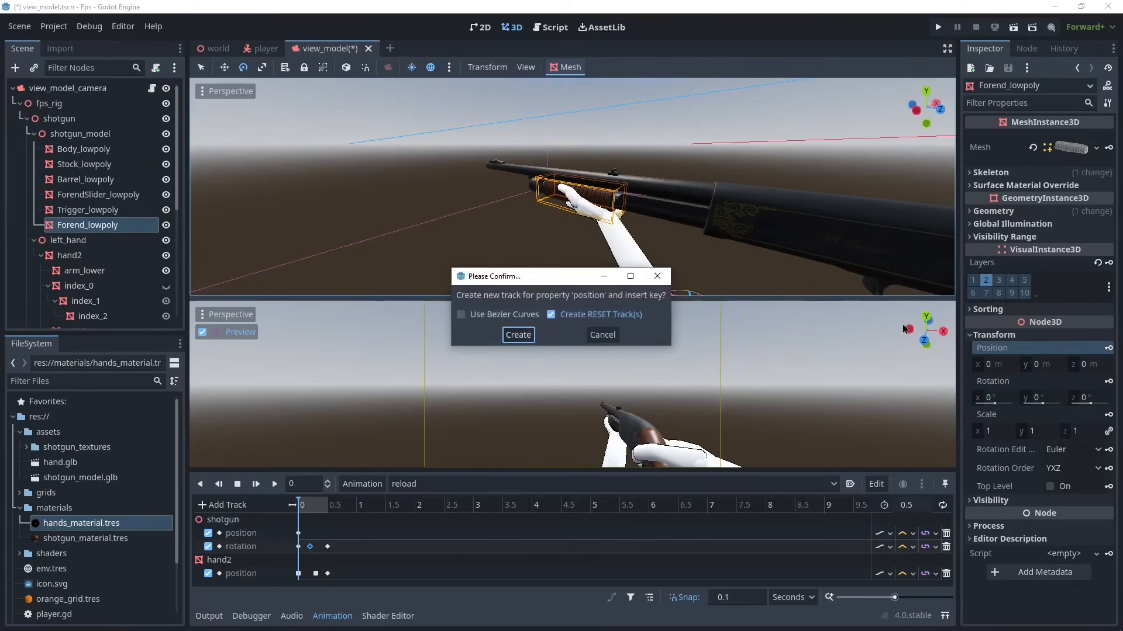
click(518, 335)
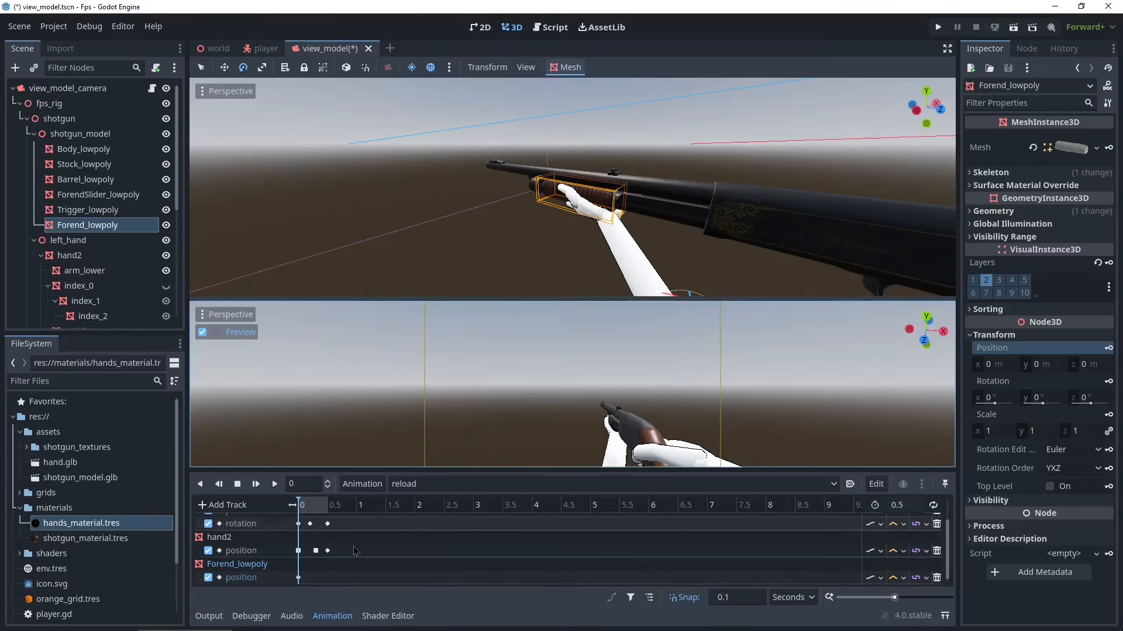
- Duplicate Forend_lowpoly's starting position key to 0.5 seconds
click(299, 578)
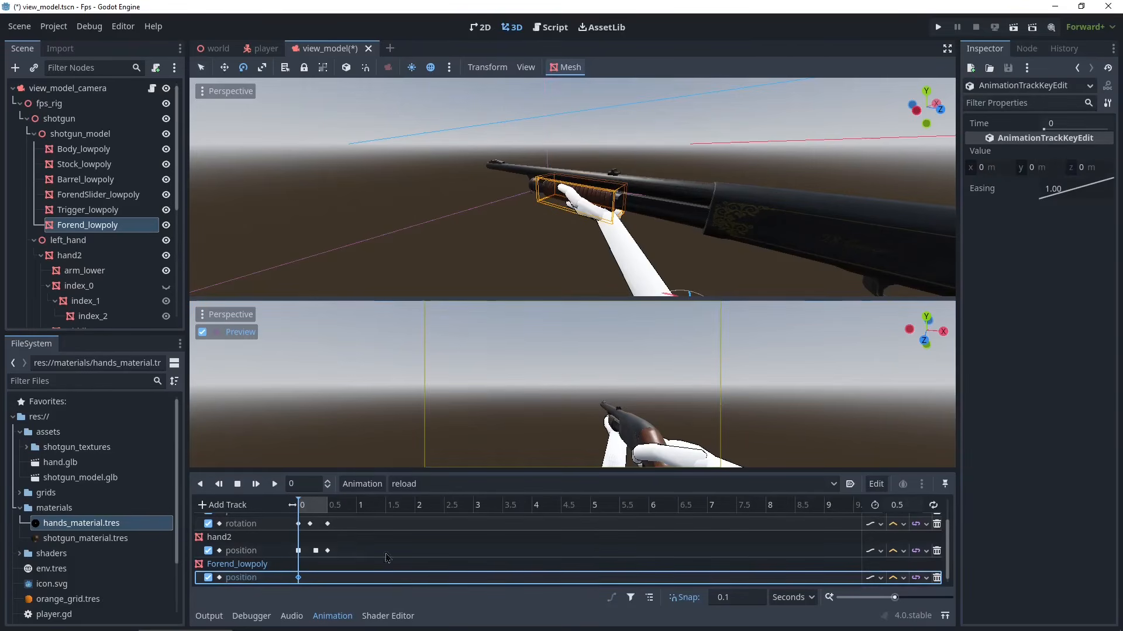
drag(303, 510, 335, 511)
right_click(299, 578)
click(308, 583)
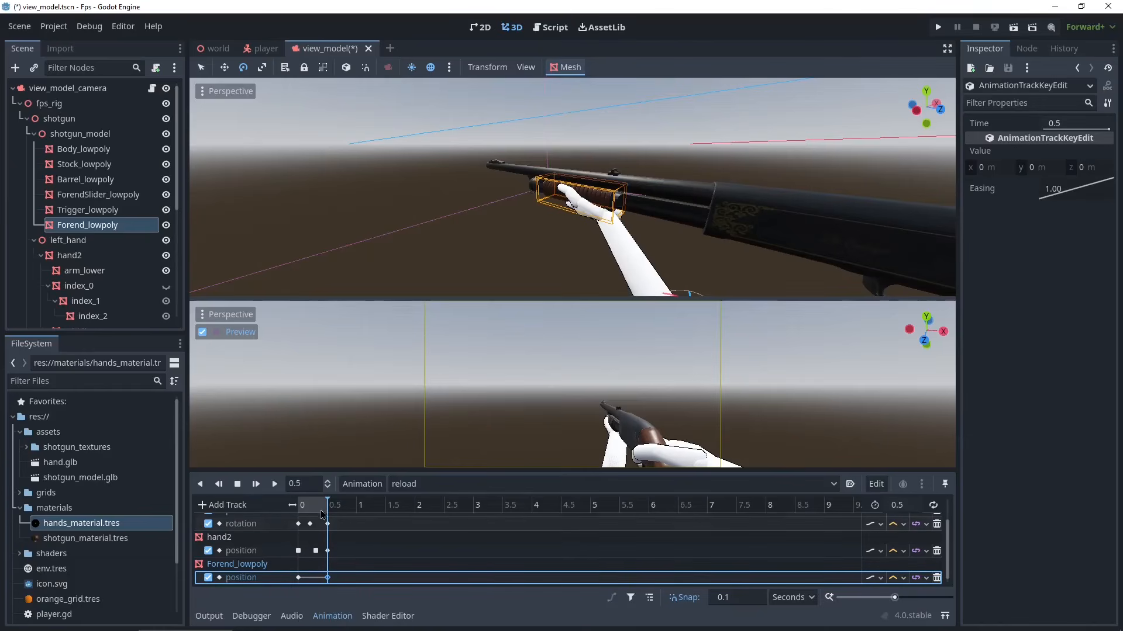
drag(328, 519, 319, 515)
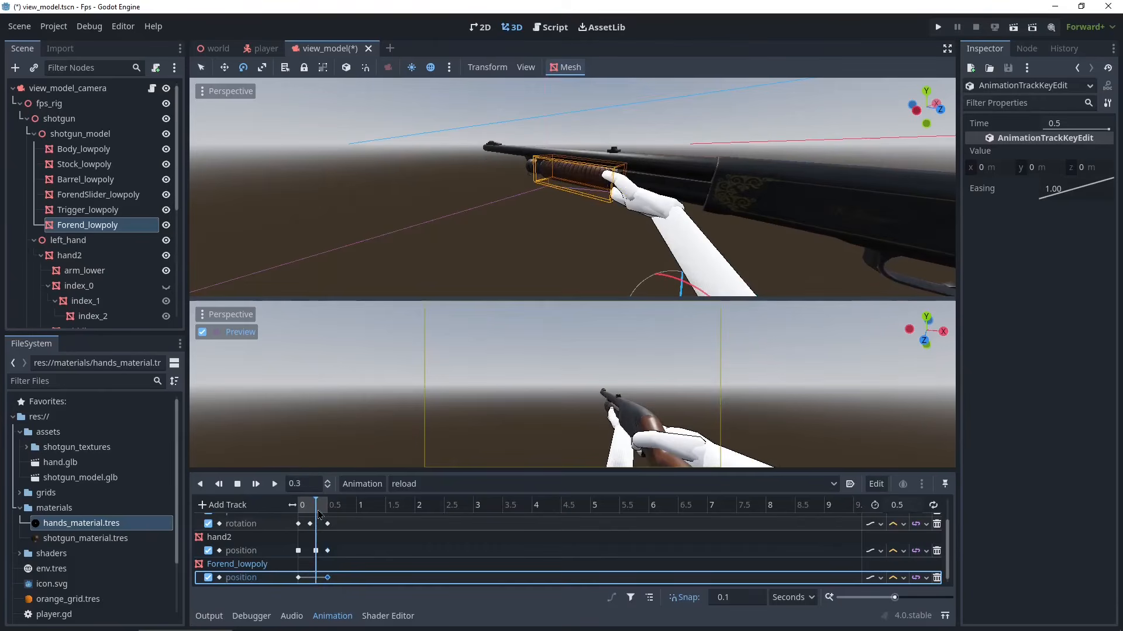
- At 0.3 seconds, slide Forend_lowpoly back with the hand about 0.09 m along X and key its position
click(317, 551)
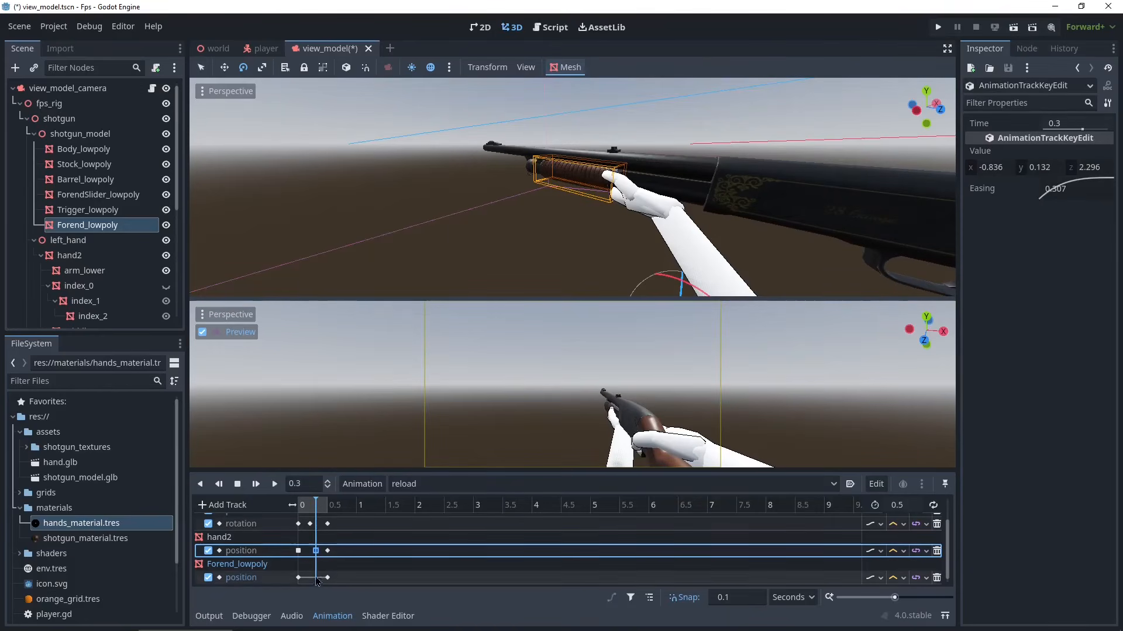
key(w)
scroll(571, 248, down, 6)
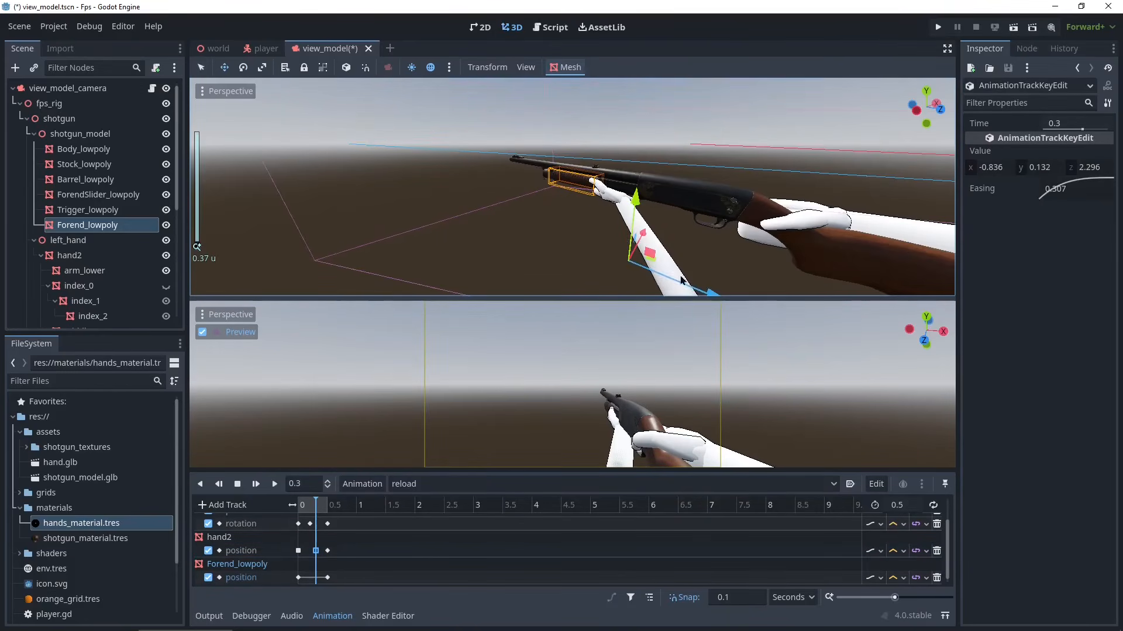
drag(706, 295, 774, 313)
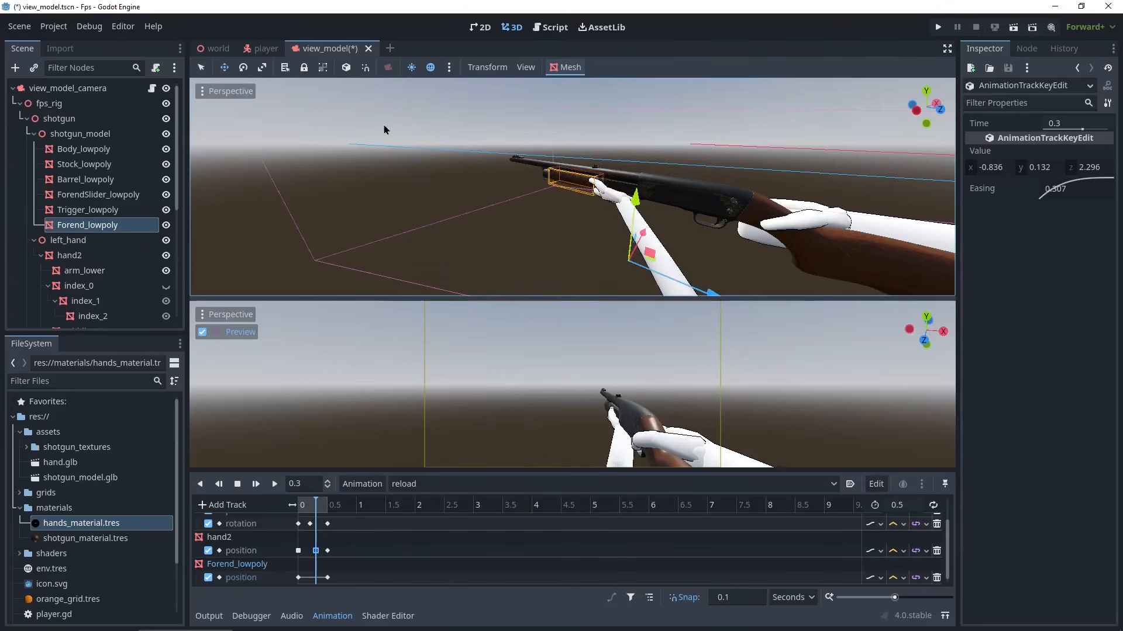
click(345, 67)
drag(577, 238, 612, 253)
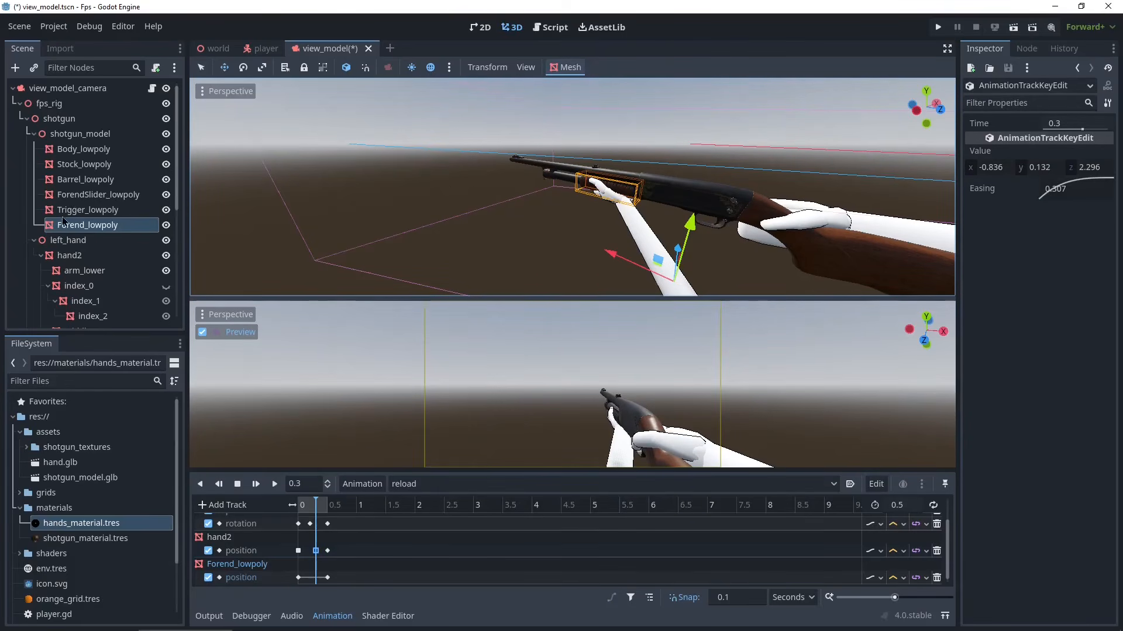
click(1110, 349)
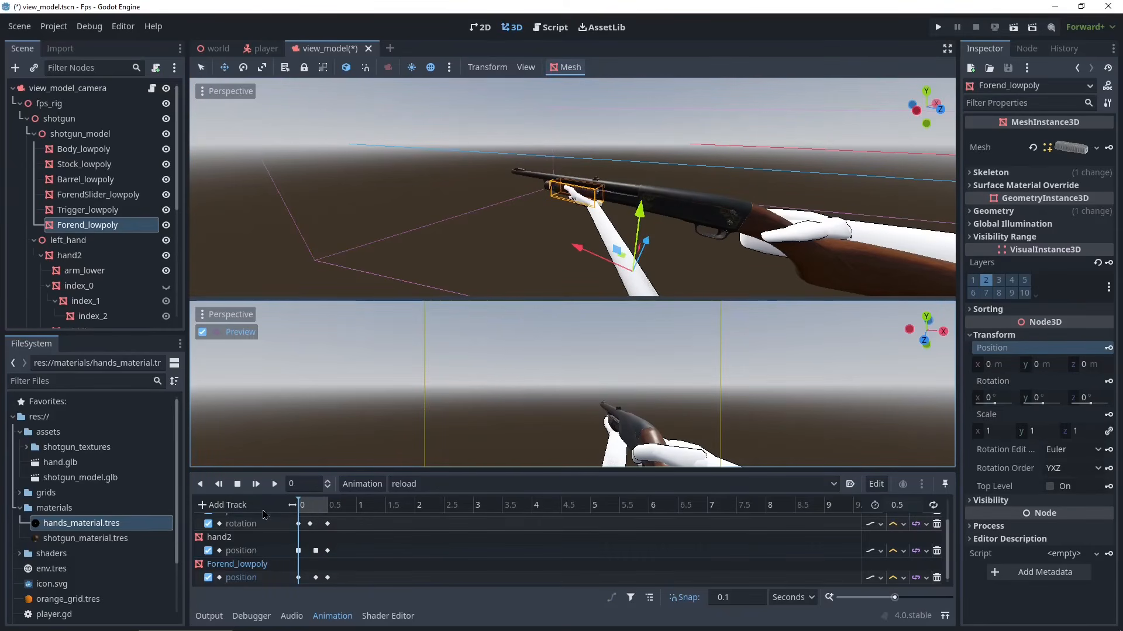
- Play the reload animation to preview the forend pump
click(274, 486)
click(274, 490)
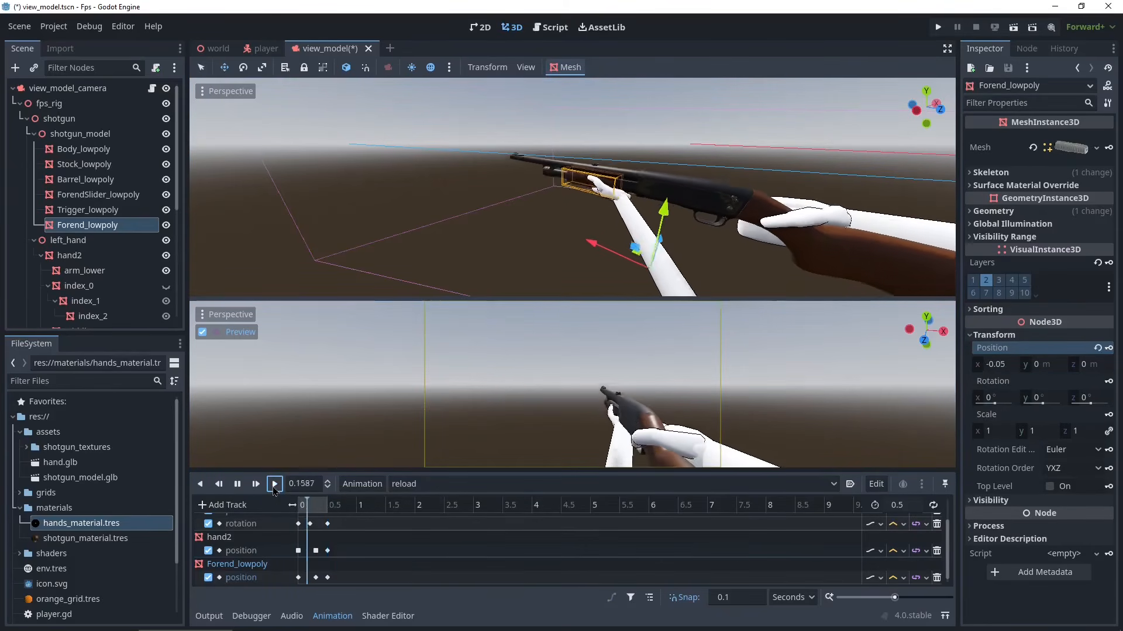
scroll(626, 161, up, 4)
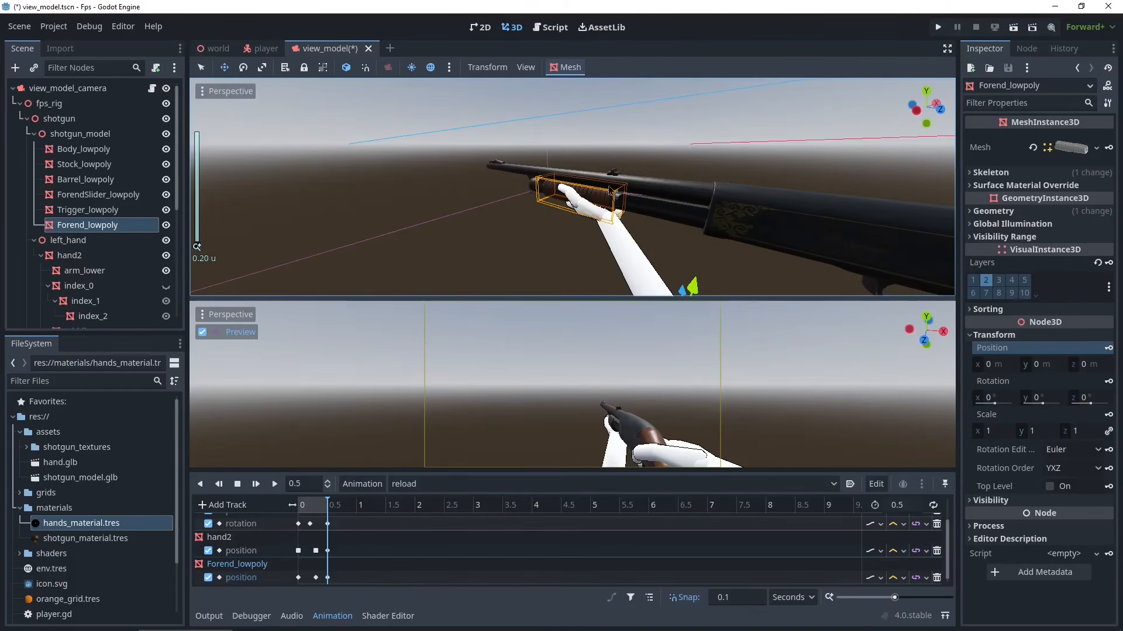
- Set the easing of Forend_lowpoly's starting position key to 0.25
click(298, 509)
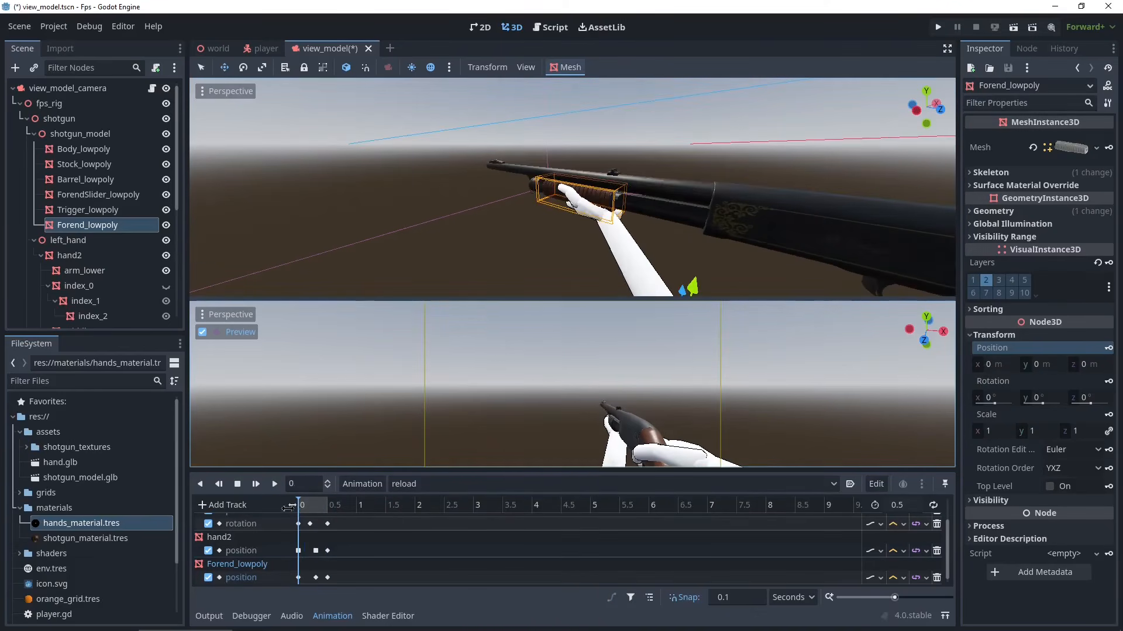
drag(285, 539, 306, 563)
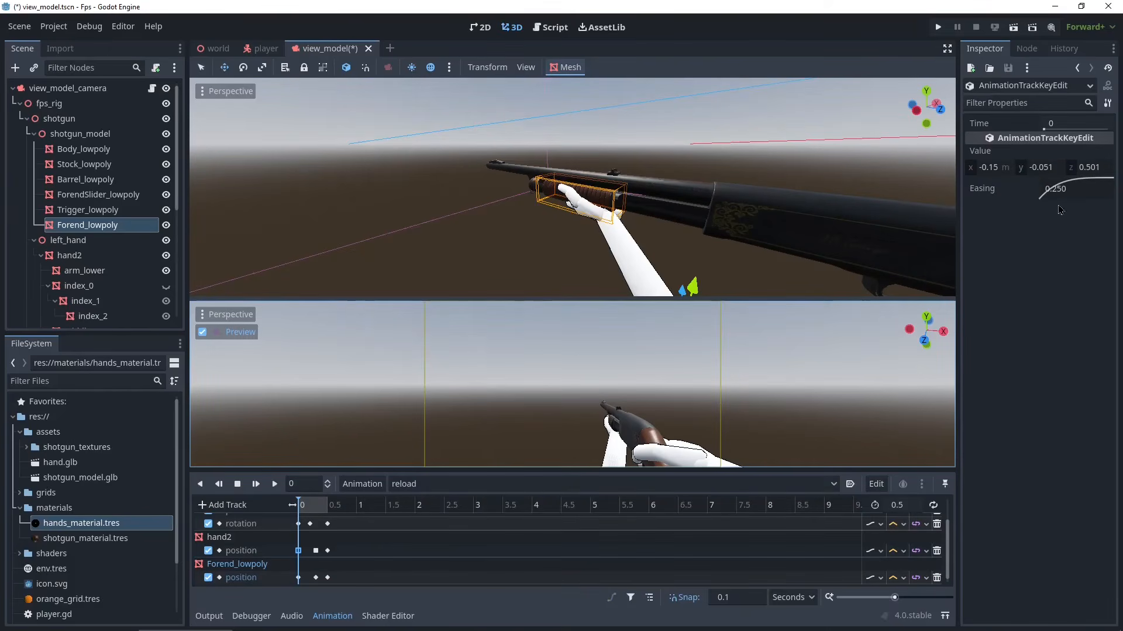
click(299, 577)
drag(1050, 188, 1062, 190)
double_click(1062, 189)
text(0.0)
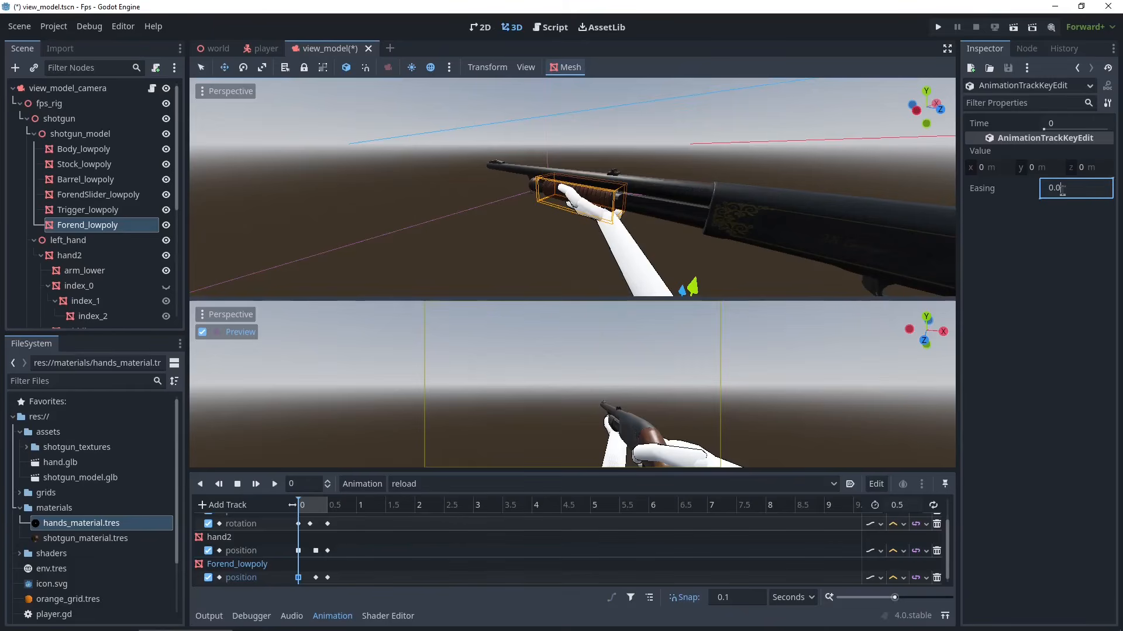
text(25)
key(Return)
double_click(1061, 189)
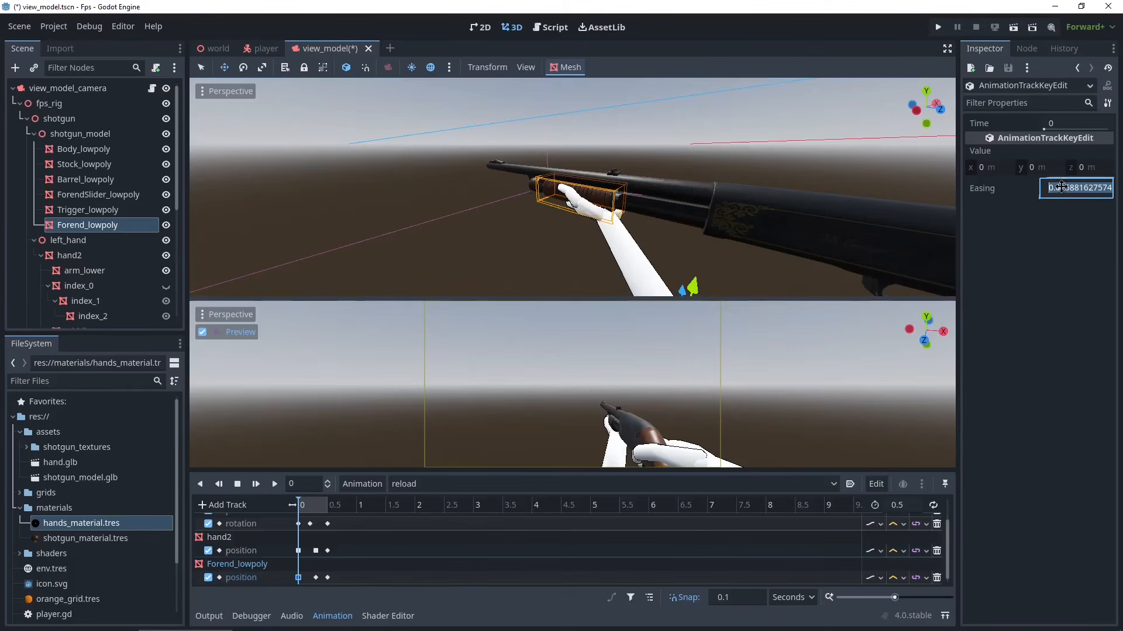
text(0.)
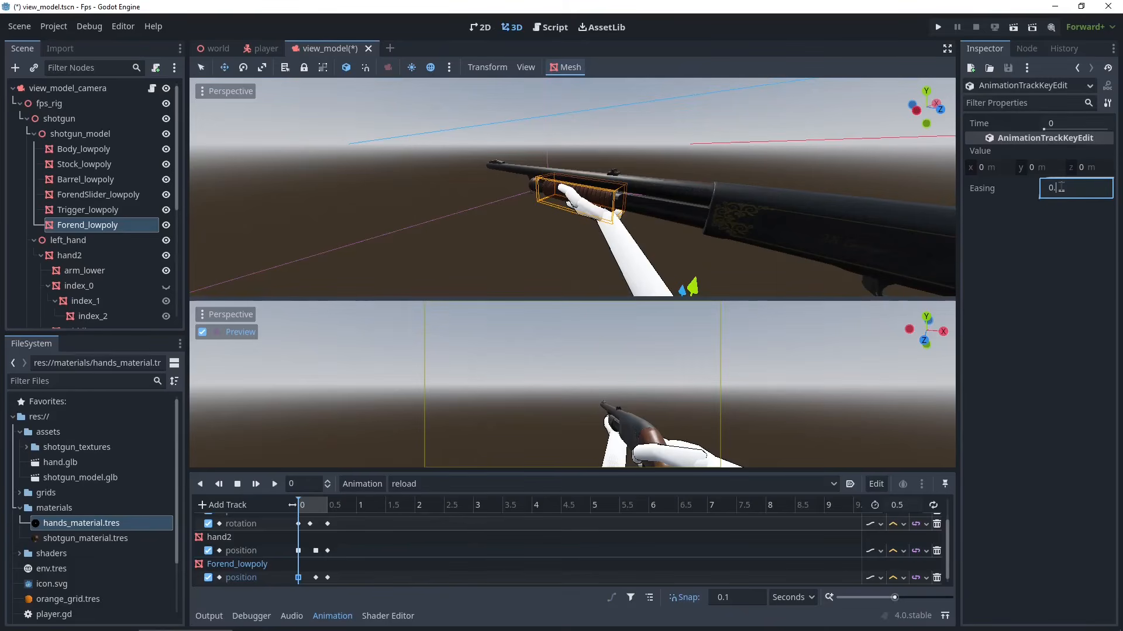
text(25)
key(Return)
- Set the easing of hand2's 0.3-second position key to 0.3
drag(300, 507, 324, 515)
click(316, 550)
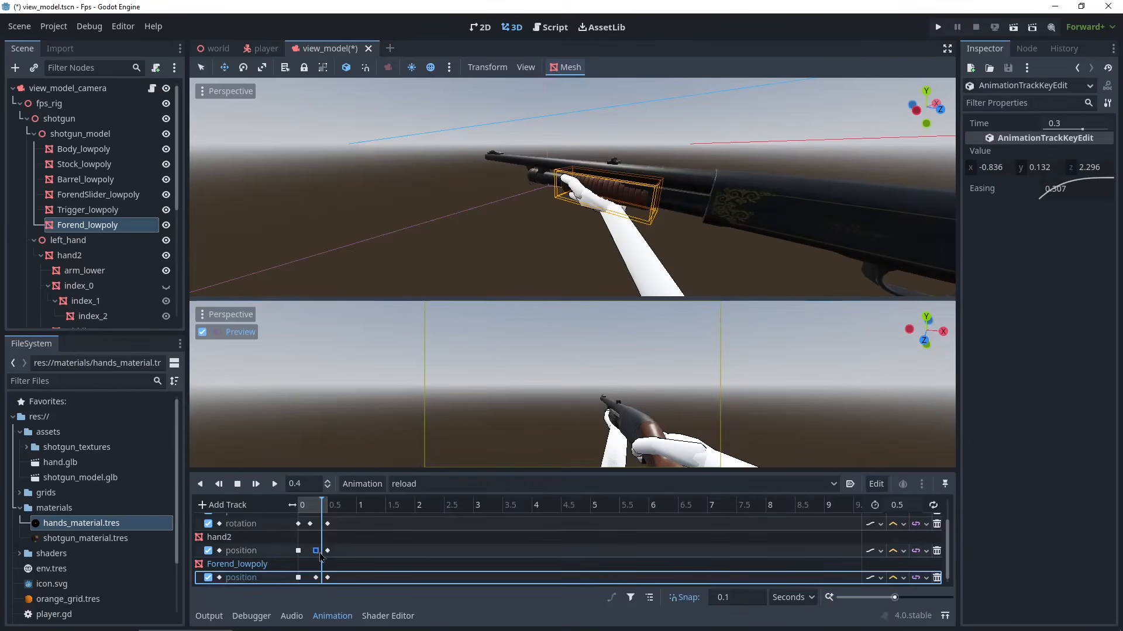
double_click(1059, 188)
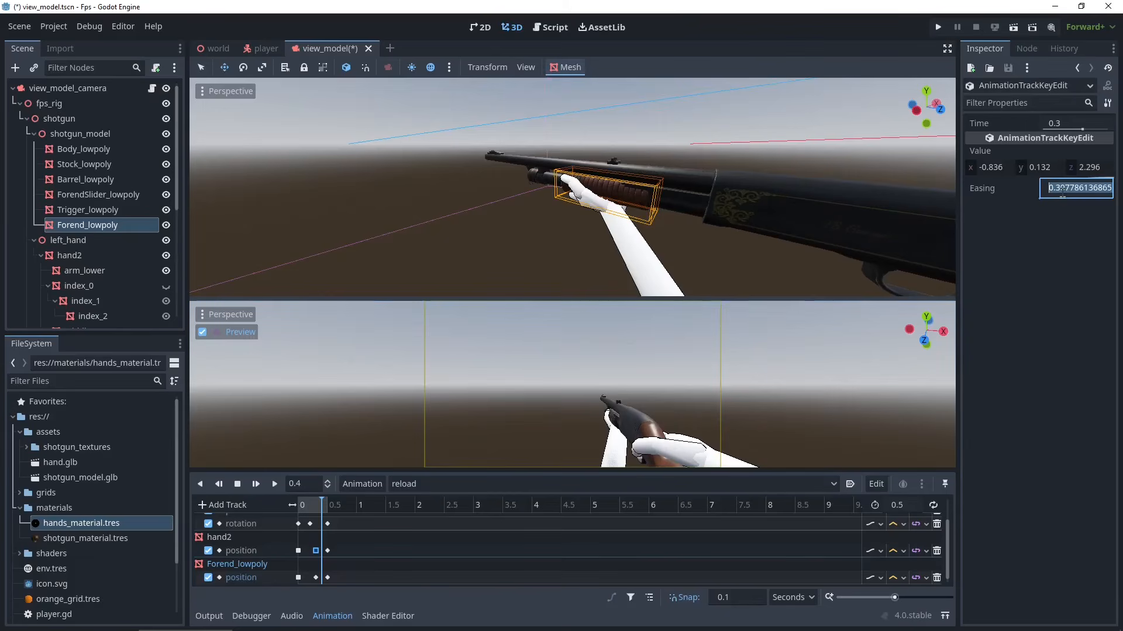
text(0.3)
key(Return)
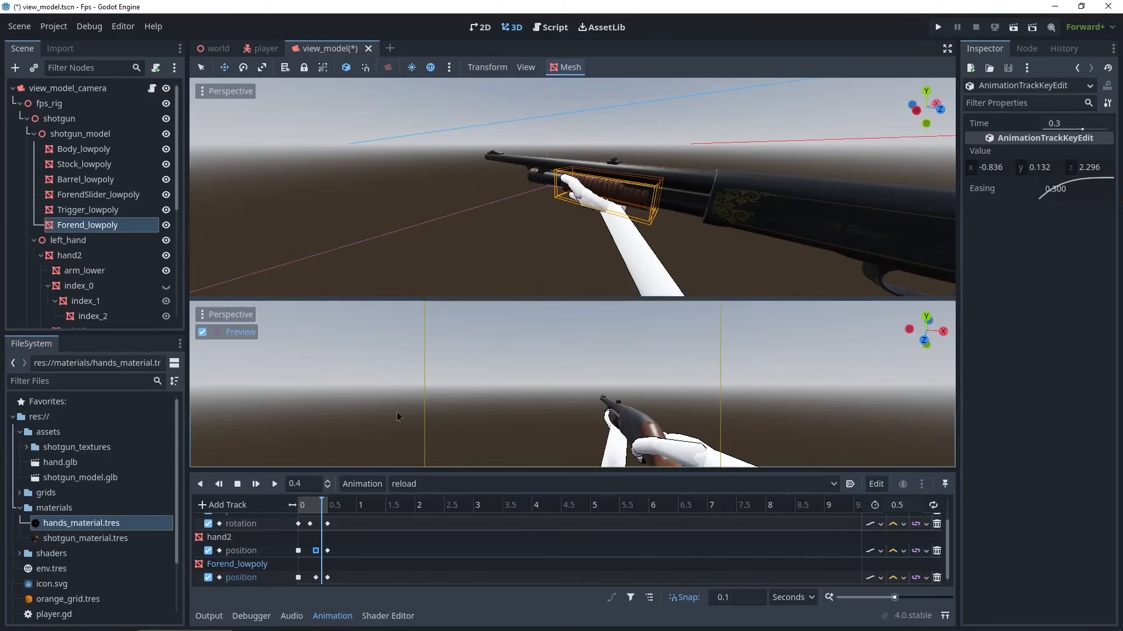
- Set the easing of Forend_lowpoly's 0.3-second position key to 0.3
click(316, 578)
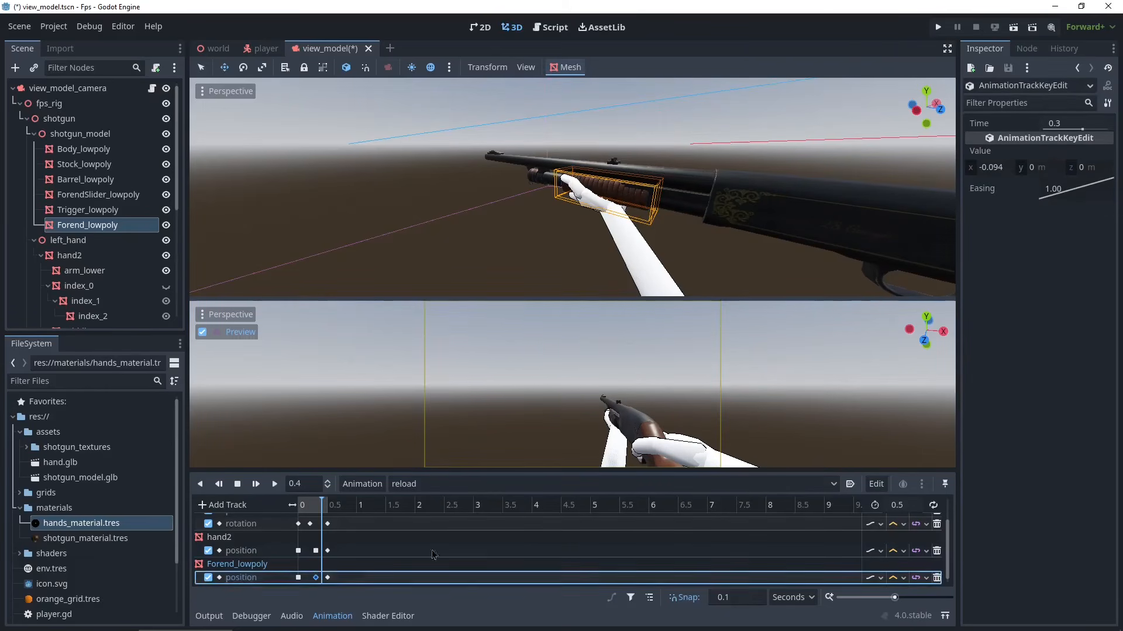
double_click(1075, 193)
text(0.3)
key(Return)
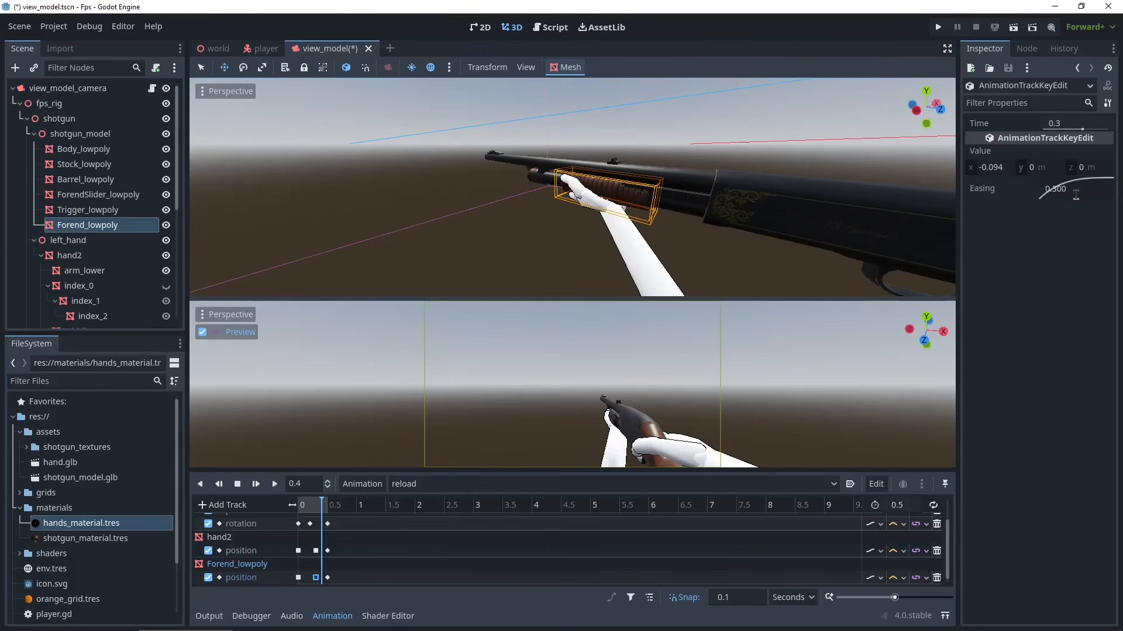
- Preview the reload animation, briefly switching to the fire animation and back to reload
drag(320, 507, 276, 512)
click(275, 484)
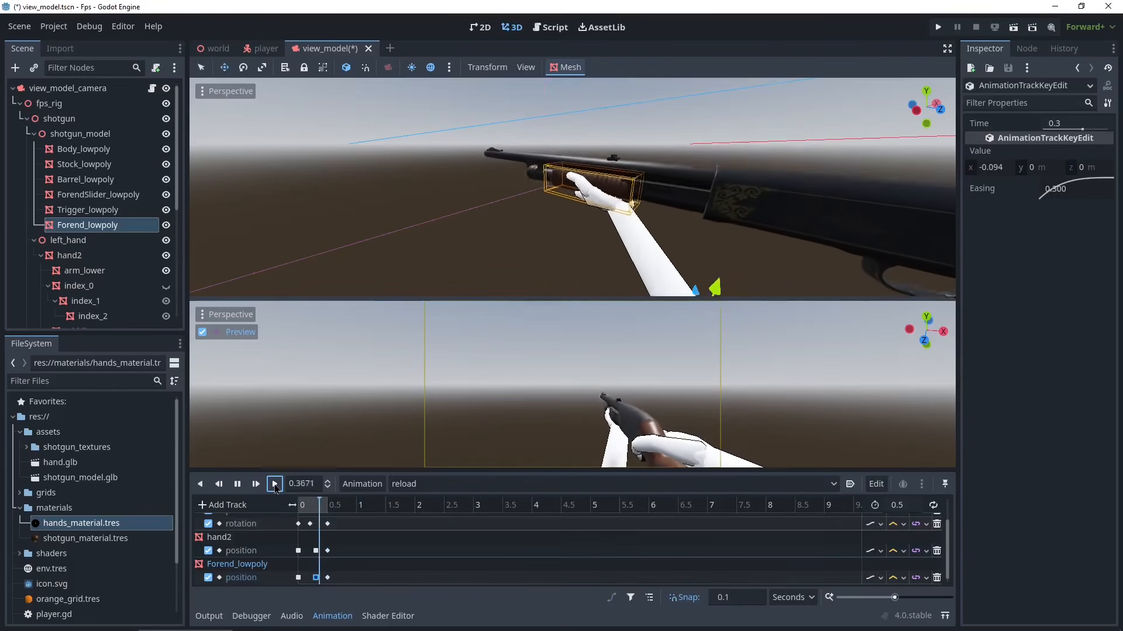
click(275, 484)
click(274, 484)
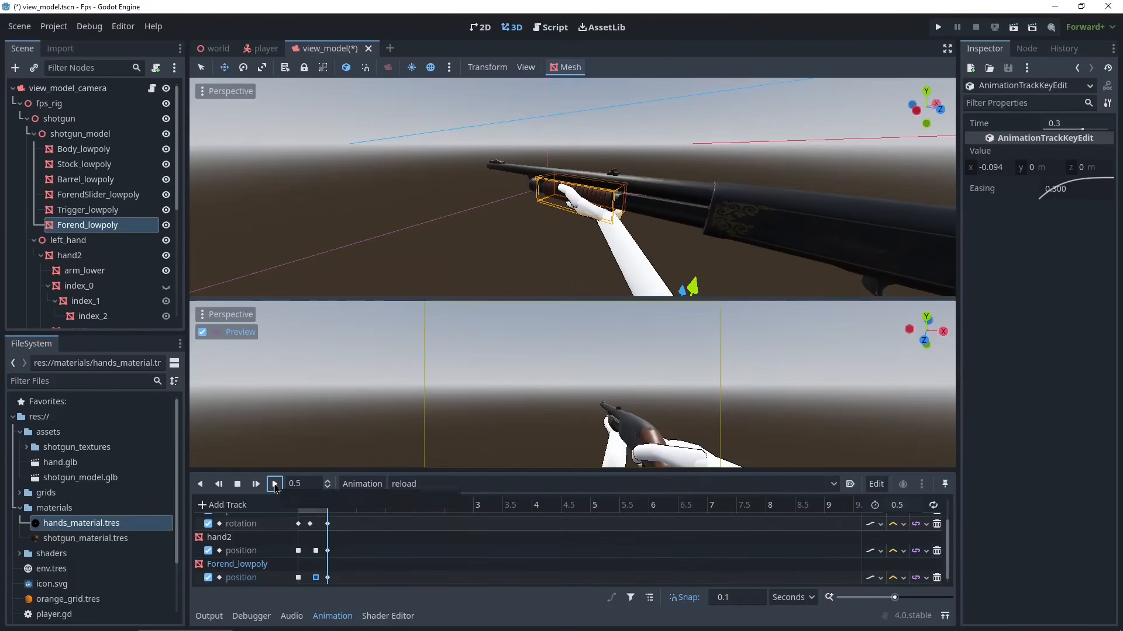
click(462, 484)
click(462, 517)
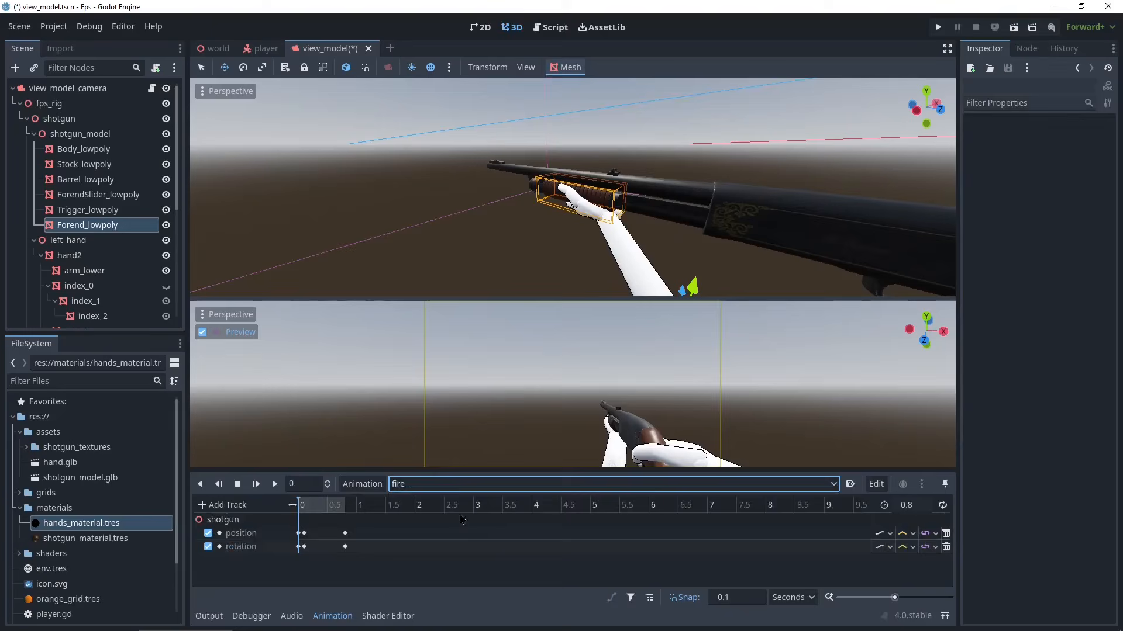
click(275, 484)
click(468, 484)
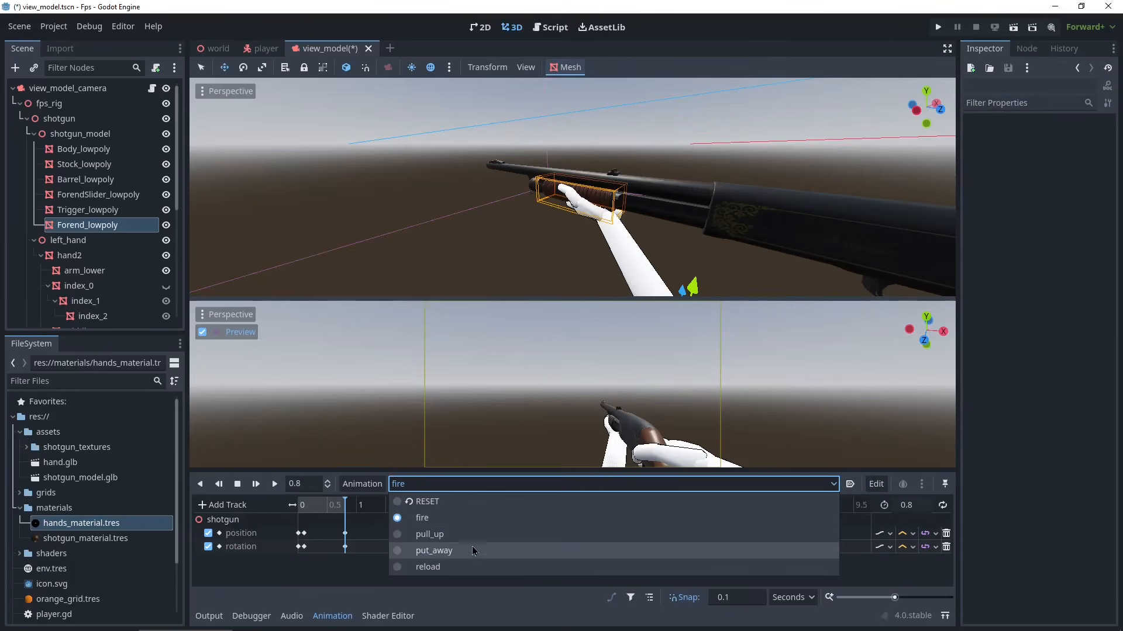
click(436, 566)
click(275, 485)
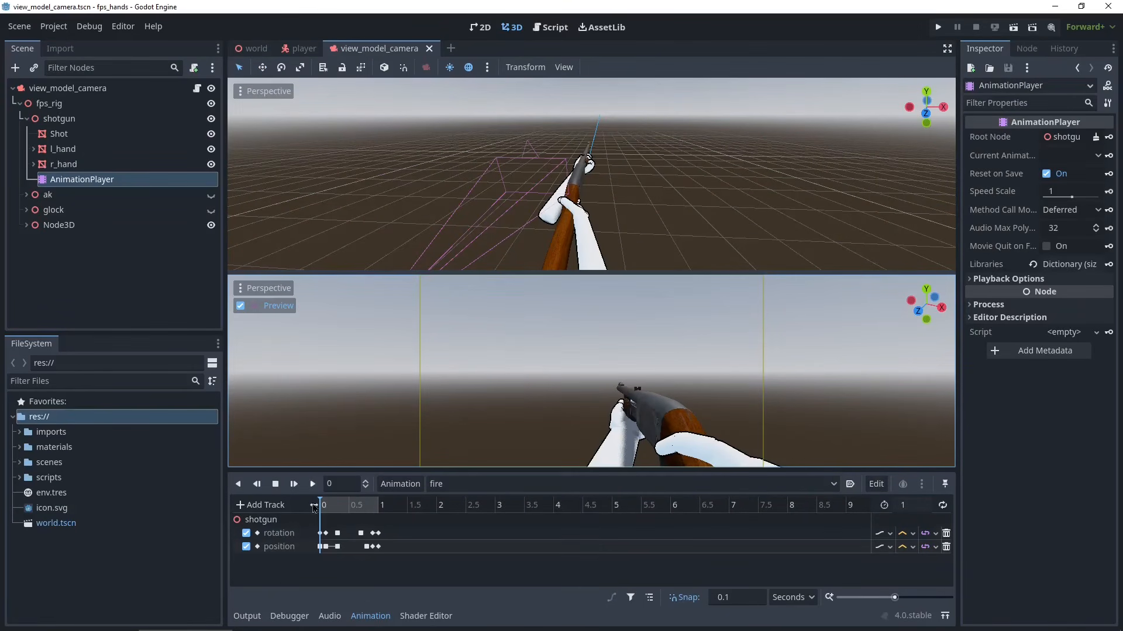
- Play the fire animation in the reference fps_hands project to compare timing
drag(386, 582, 282, 528)
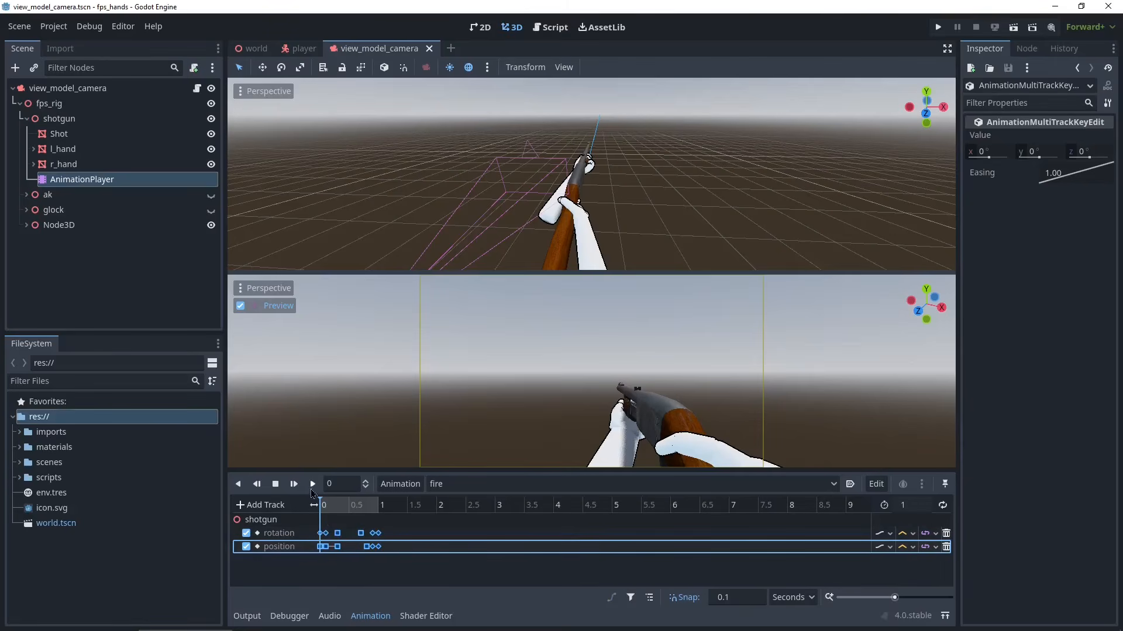
click(313, 489)
click(316, 490)
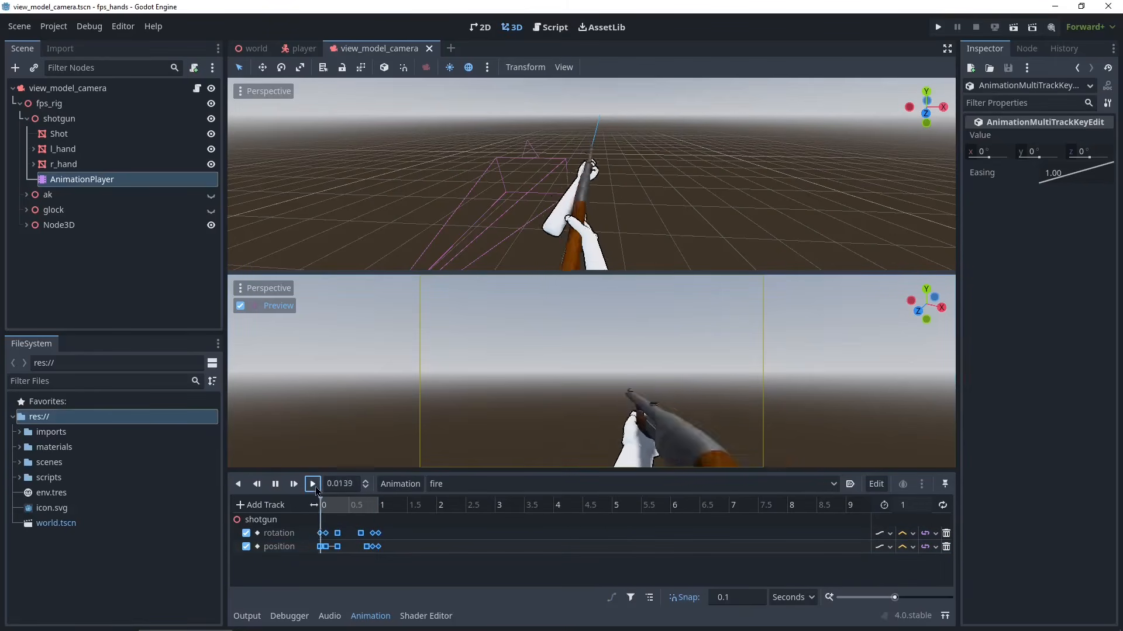
click(315, 490)
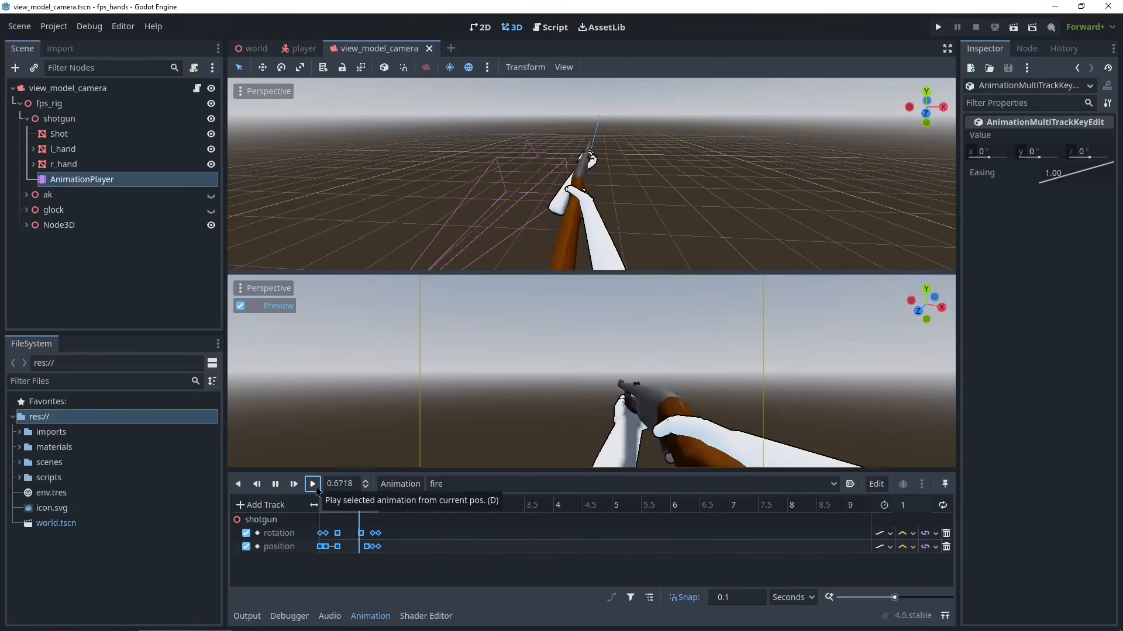
click(317, 489)
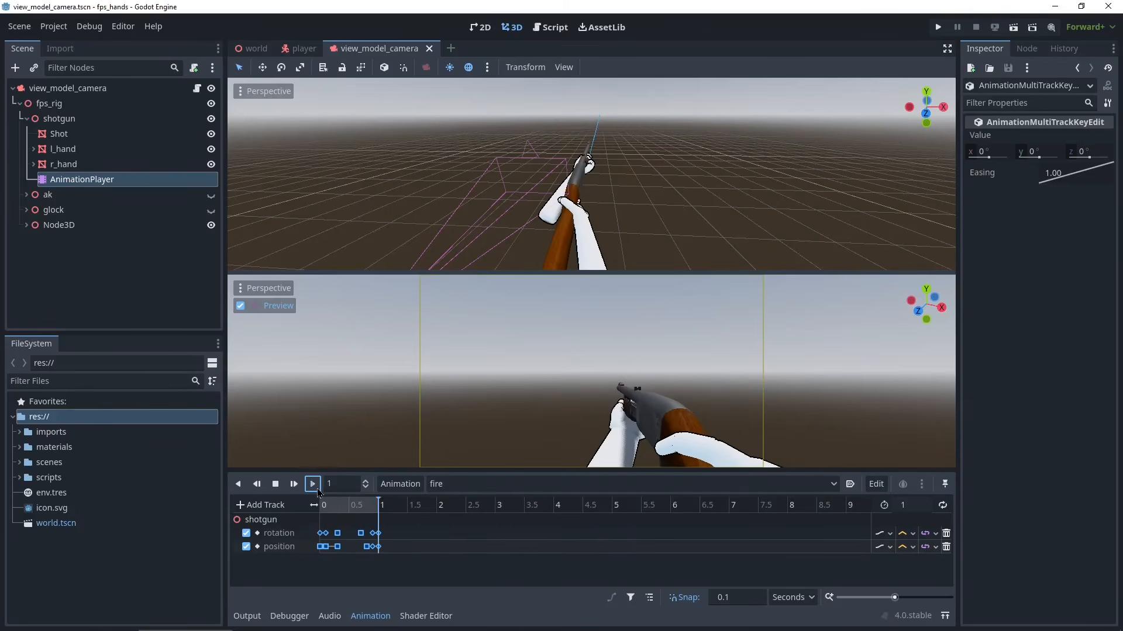
click(317, 490)
click(317, 490)
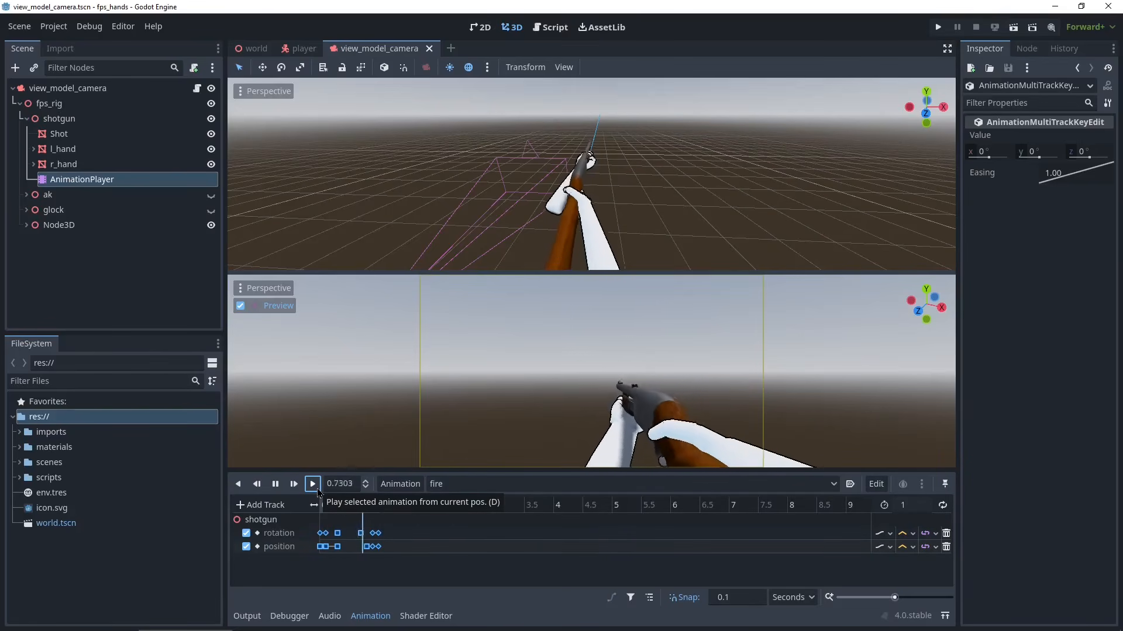
click(319, 492)
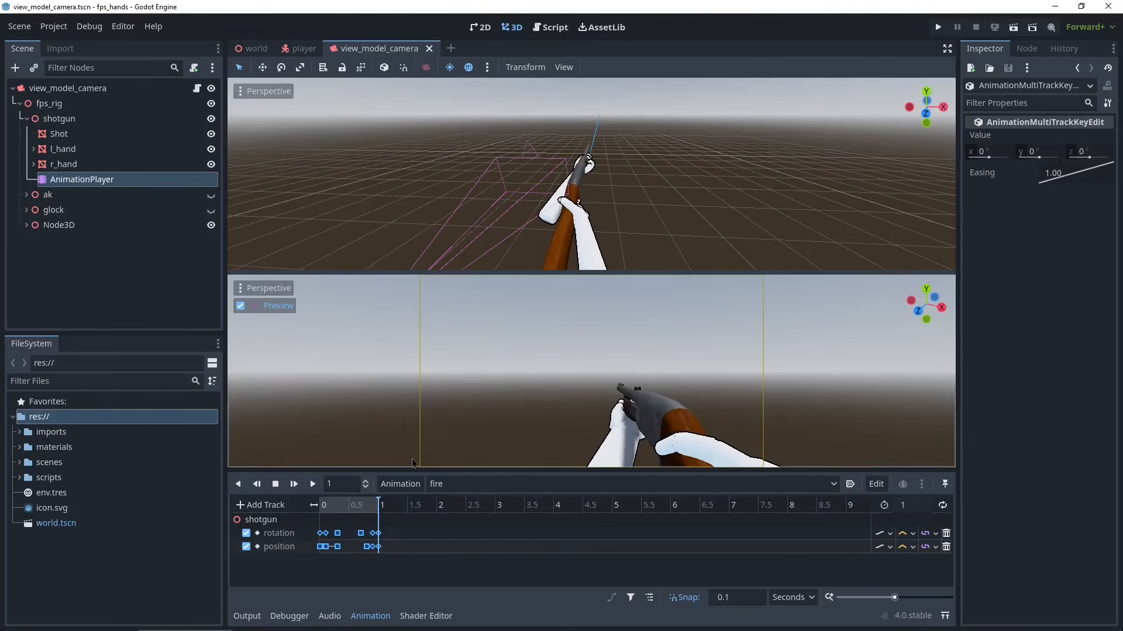
drag(905, 8, 1122, 299)
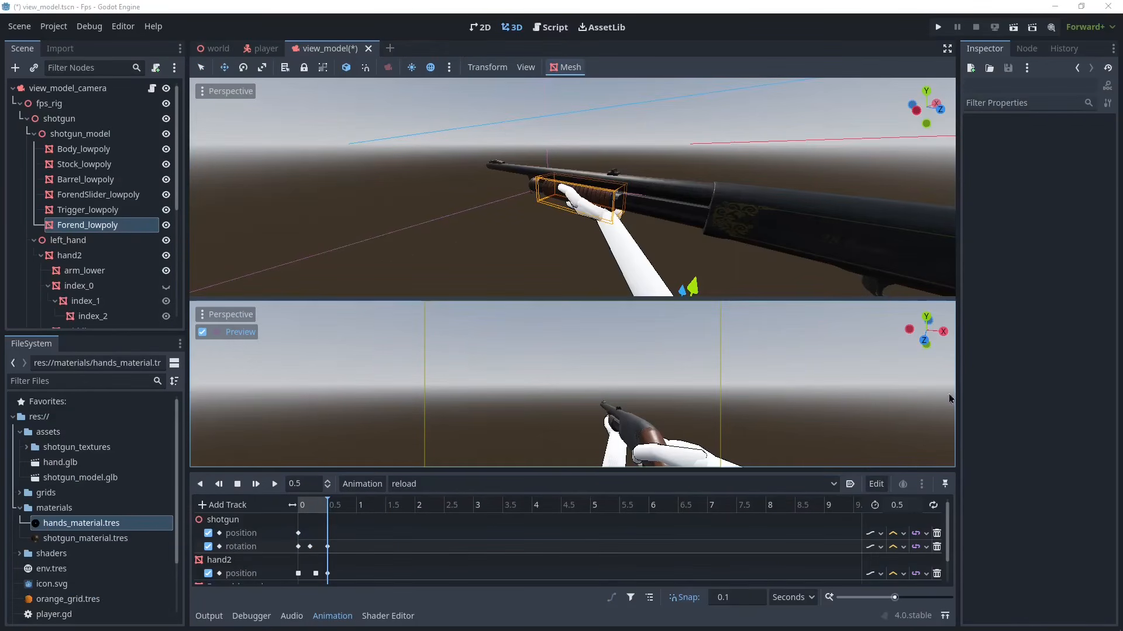
- Save the scene and add an empty _input(event) function at the end of the view_model script
key(ctrl+s)
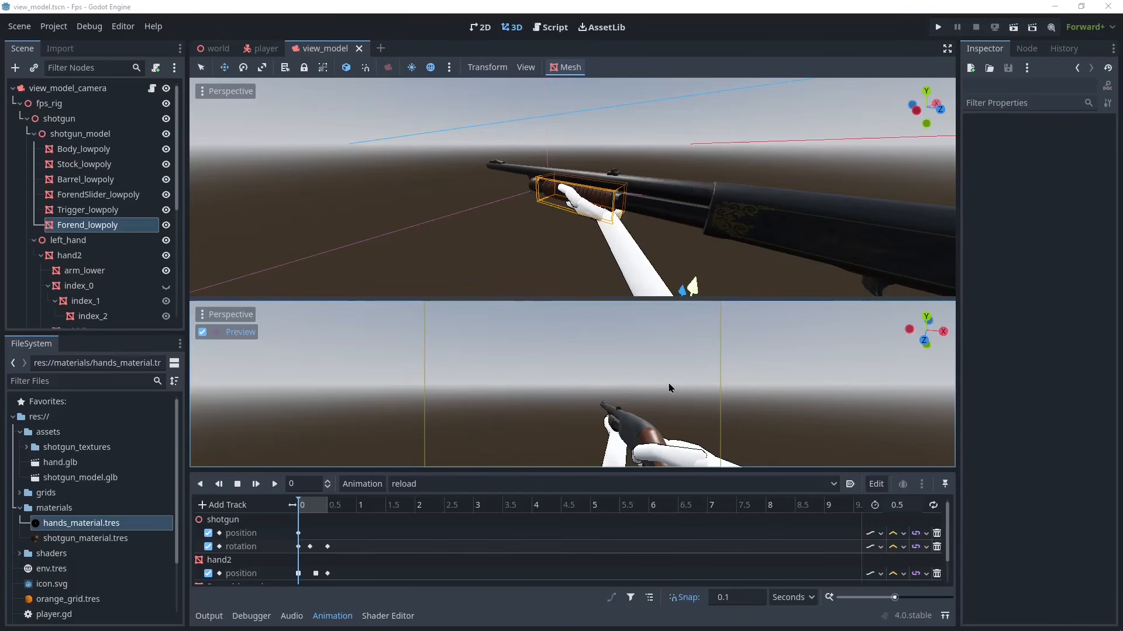
click(550, 28)
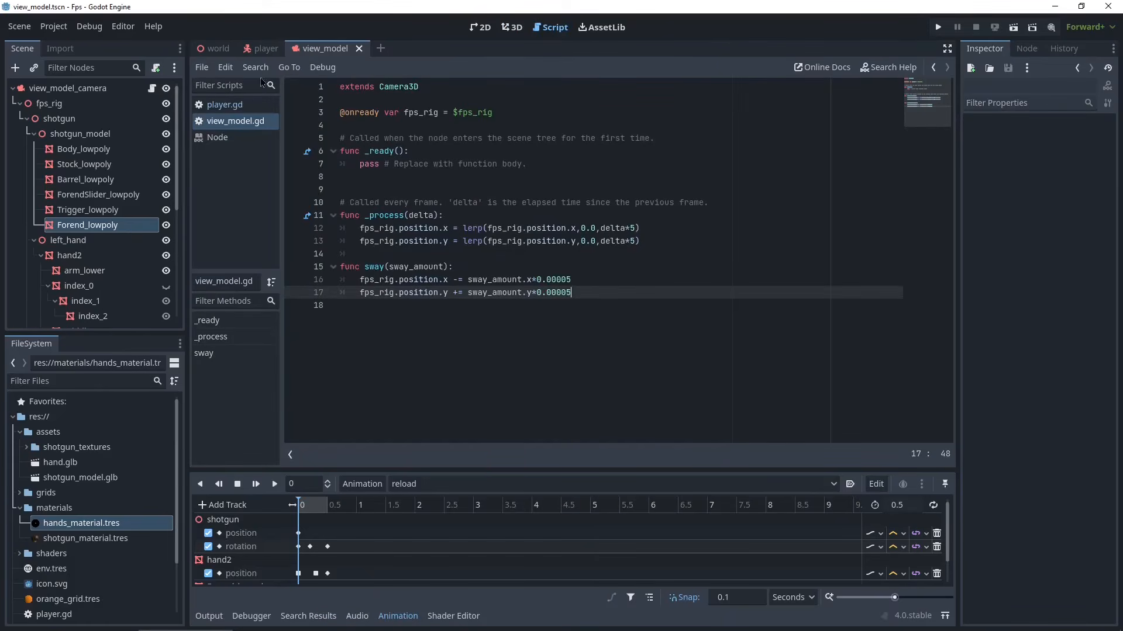
click(695, 338)
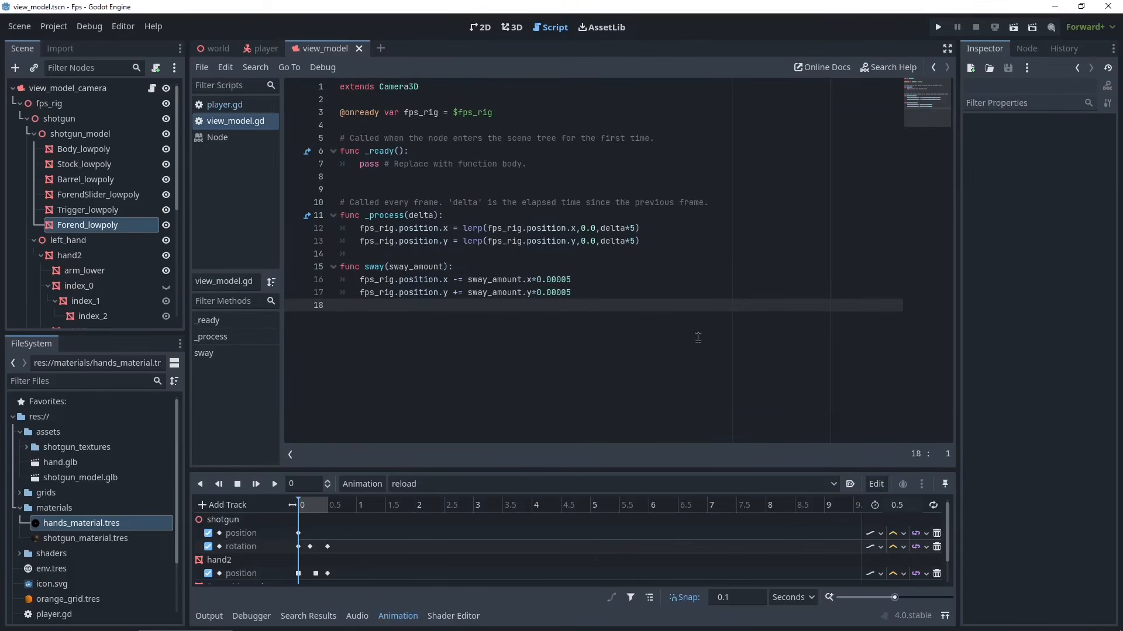
key(Return)
text(func )
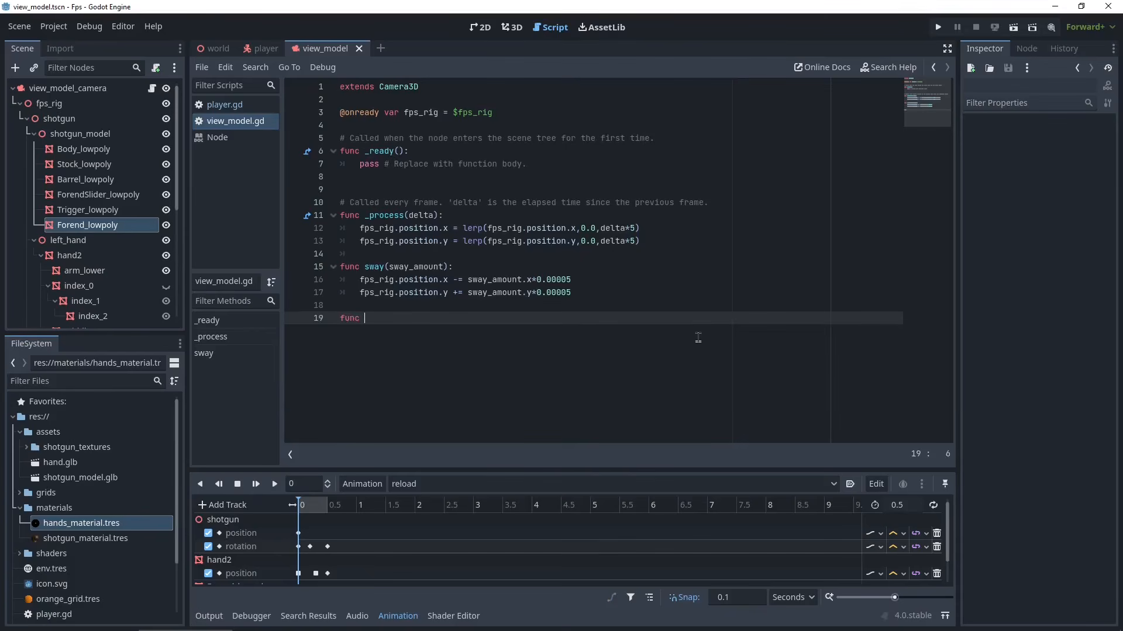
text(i)
key(BackSpace)
text(_n)
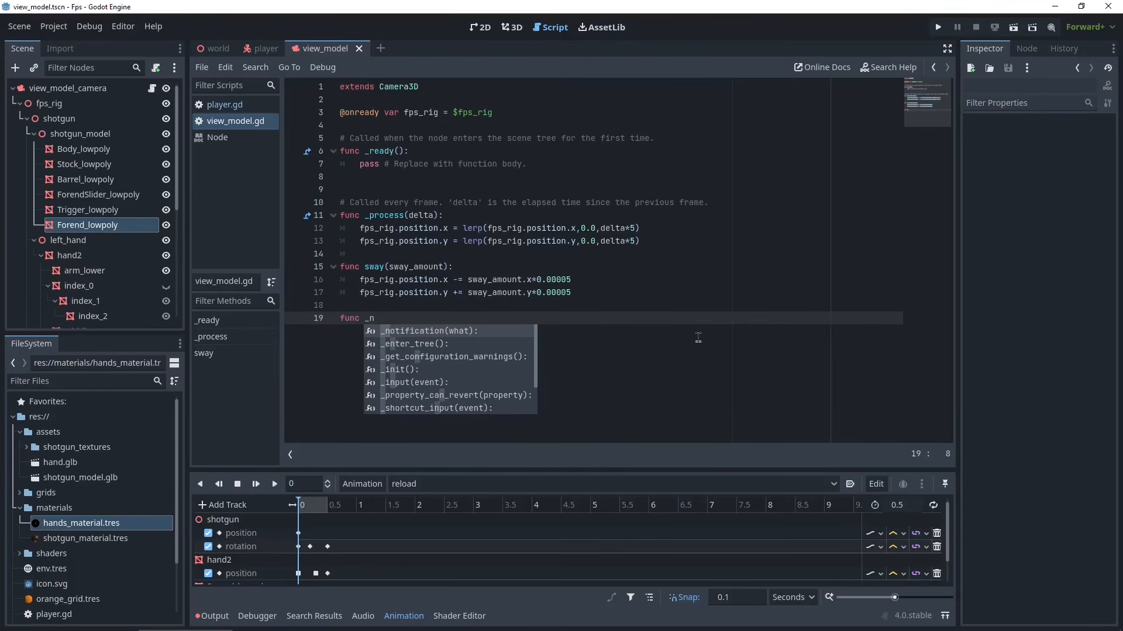
key(Down)
key(Down)
key(Down)
key(Down)
key(Return)
key(Return)
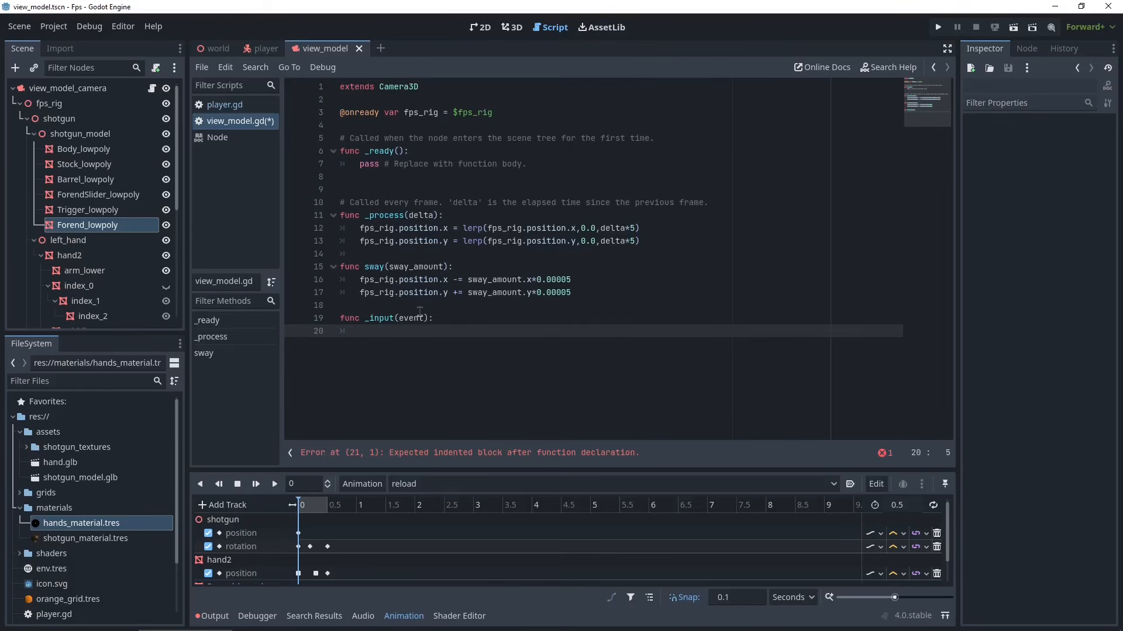
- In the project's Input Map, add three new actions named shoot, use and reload
click(57, 27)
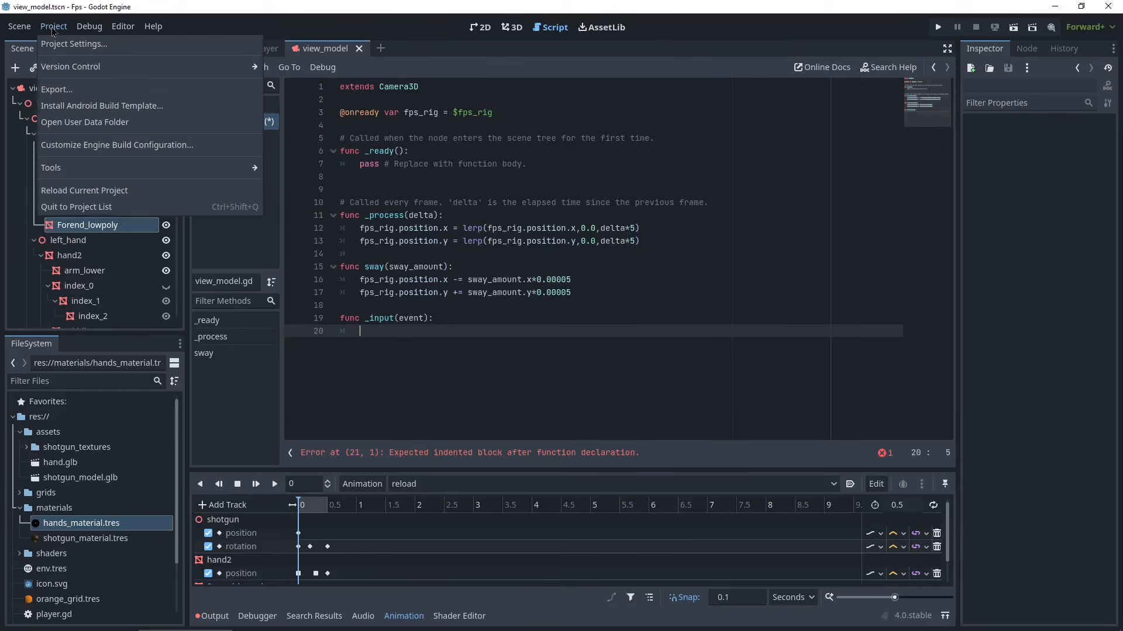
click(60, 46)
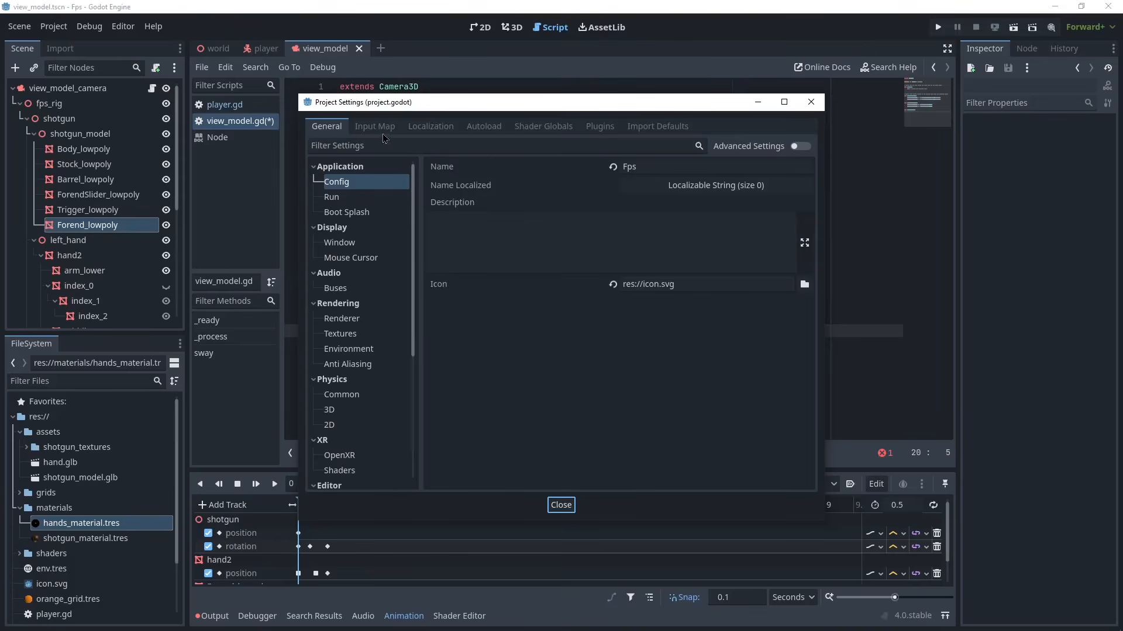
click(380, 130)
click(379, 166)
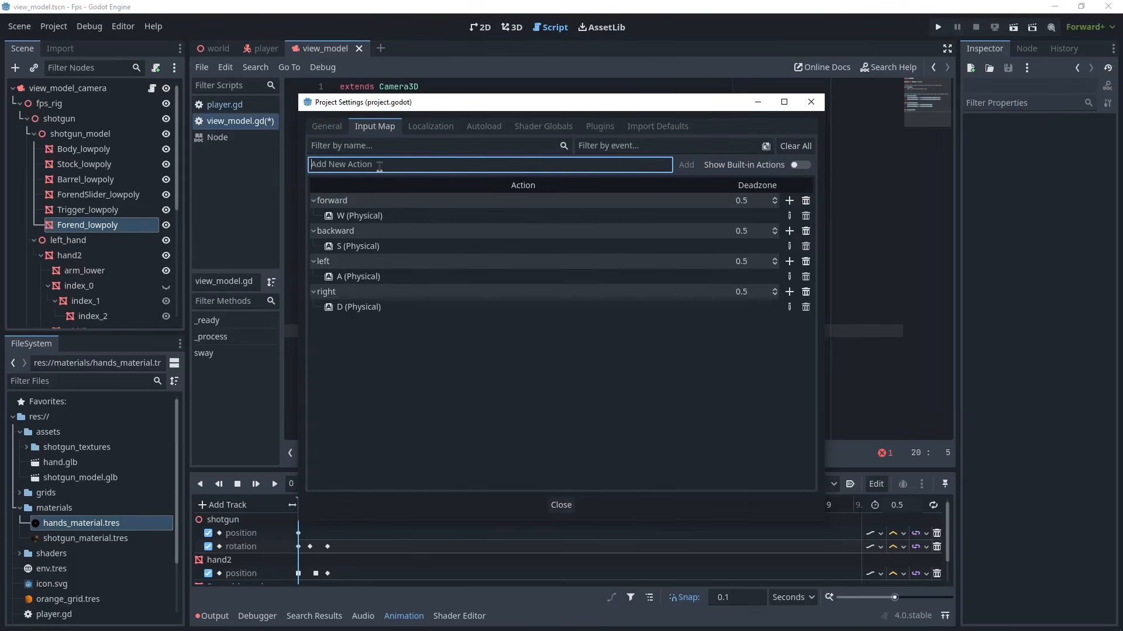
text(shoot)
key(Return)
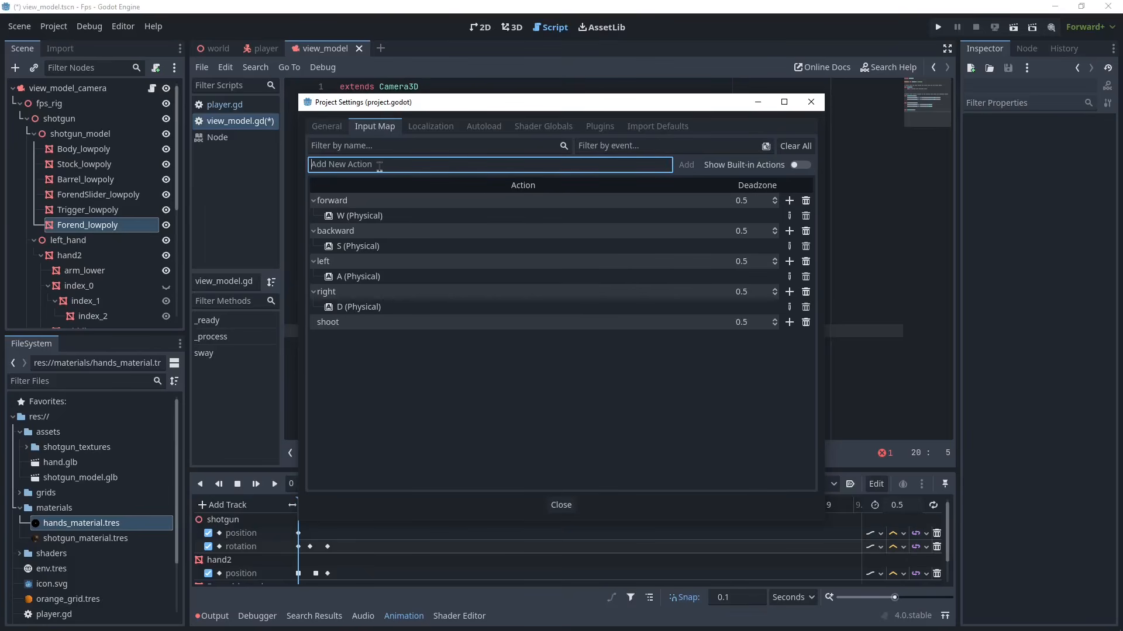
text(use)
key(Return)
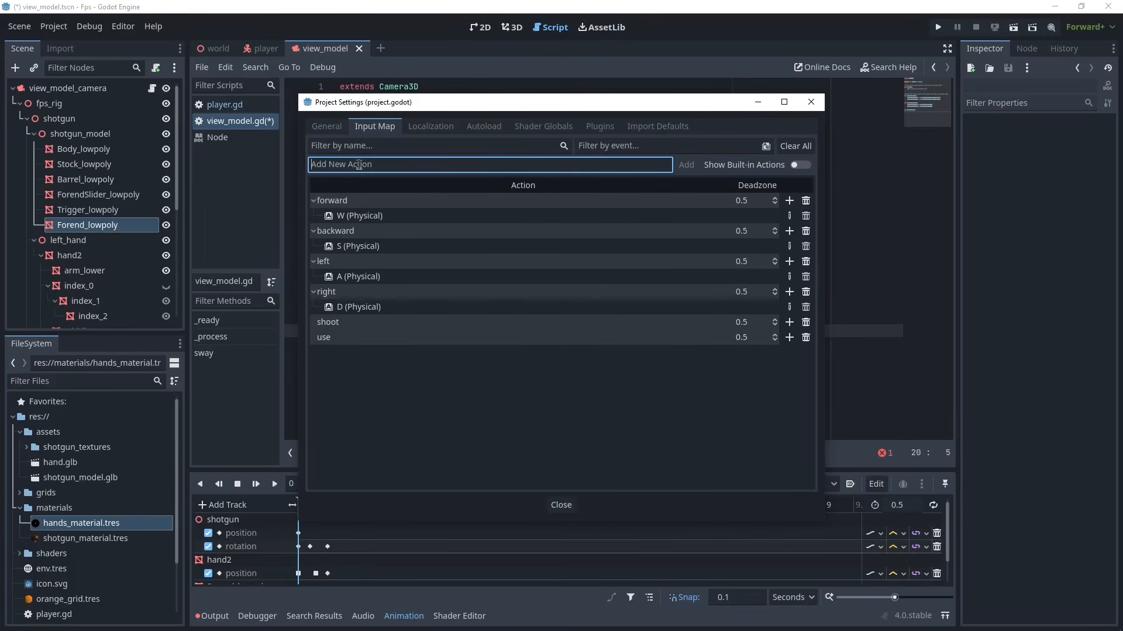
text(reload)
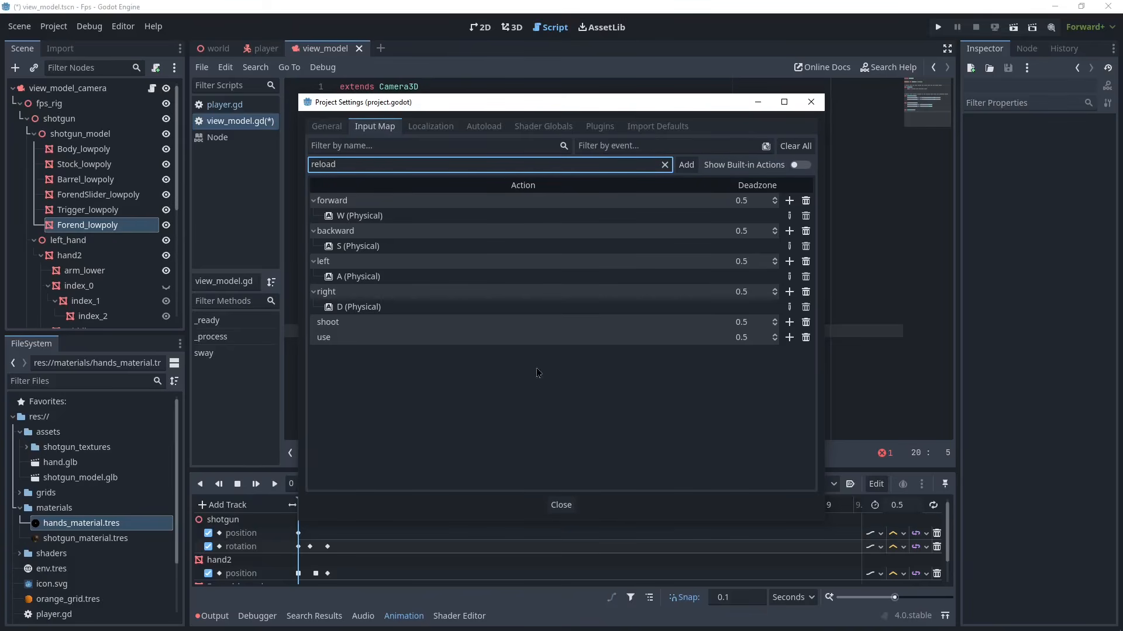
key(Return)
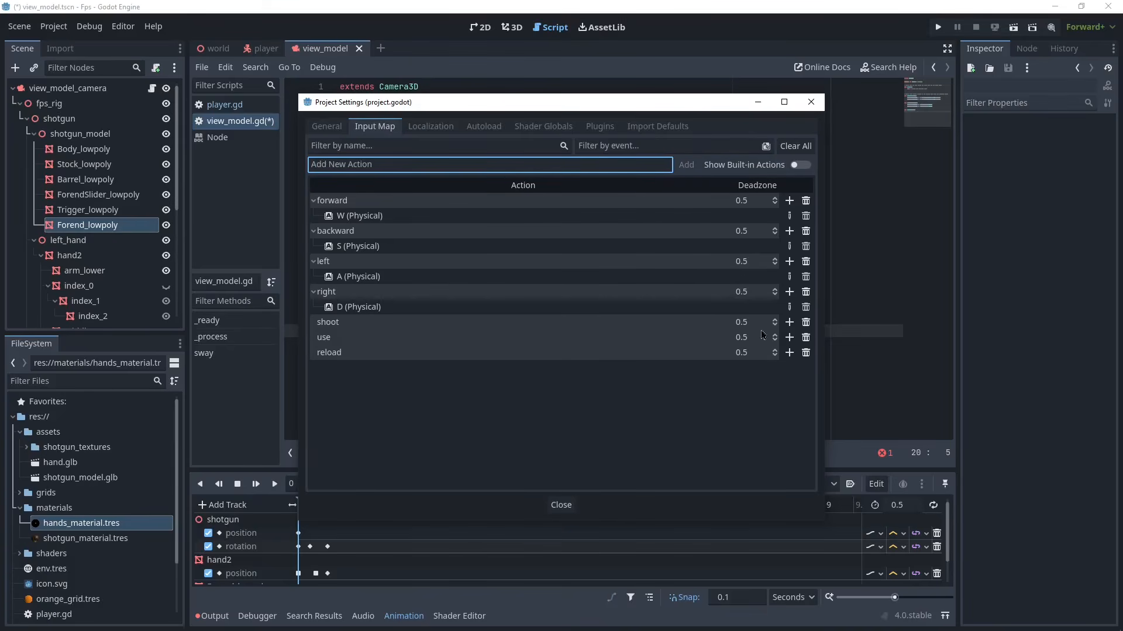
- Bind the Left Mouse Button to the shoot action
click(788, 322)
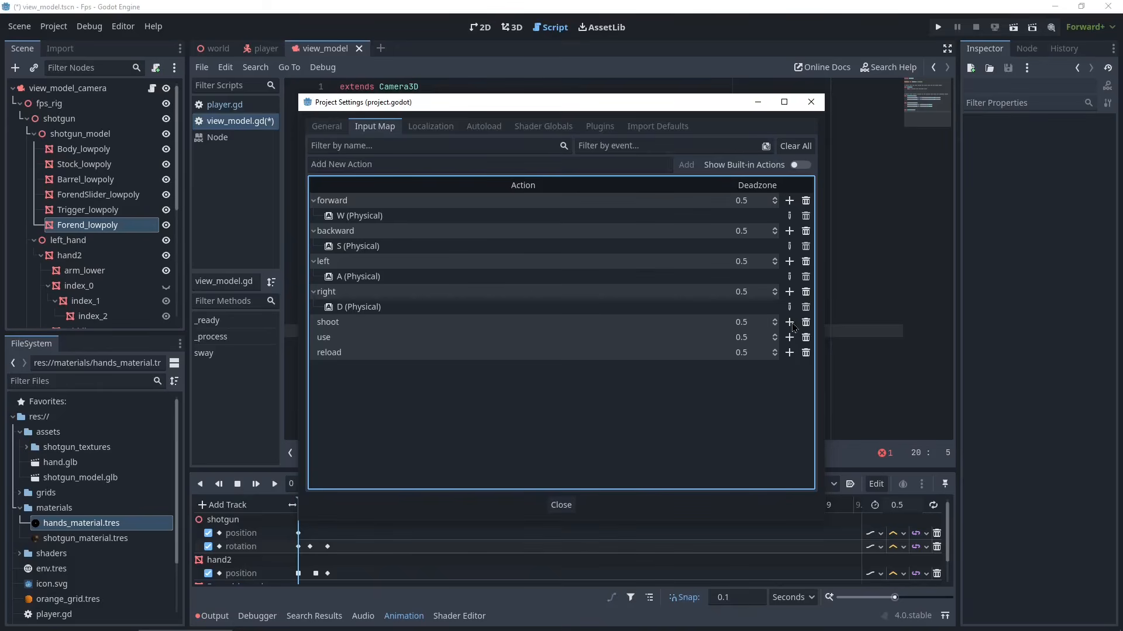
click(790, 322)
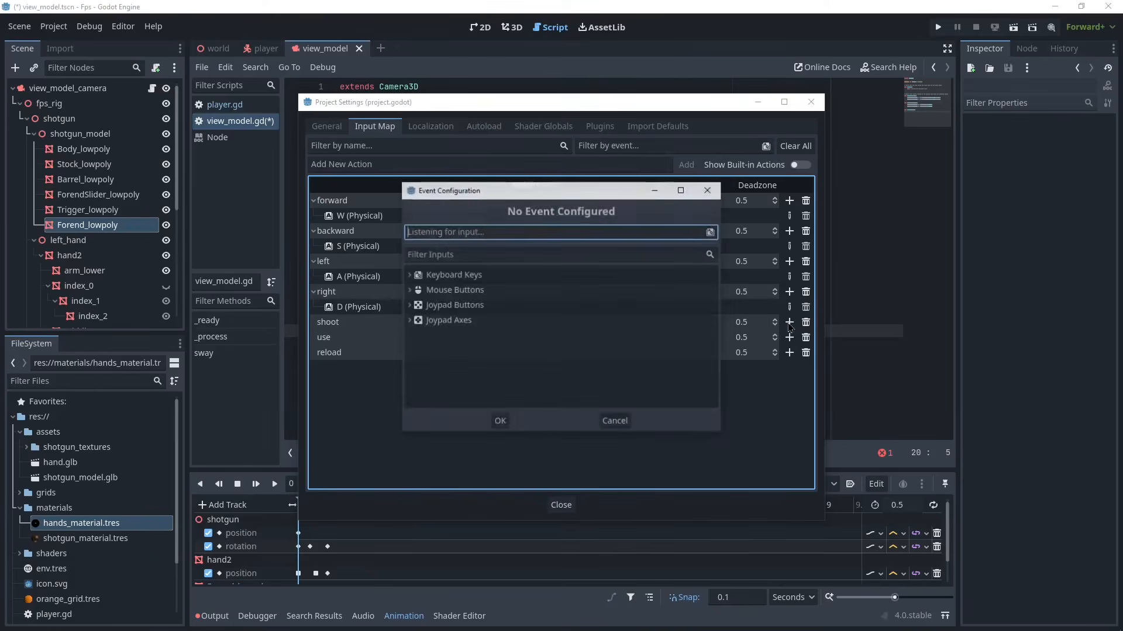
click(435, 292)
click(408, 290)
scroll(462, 310, up, 2)
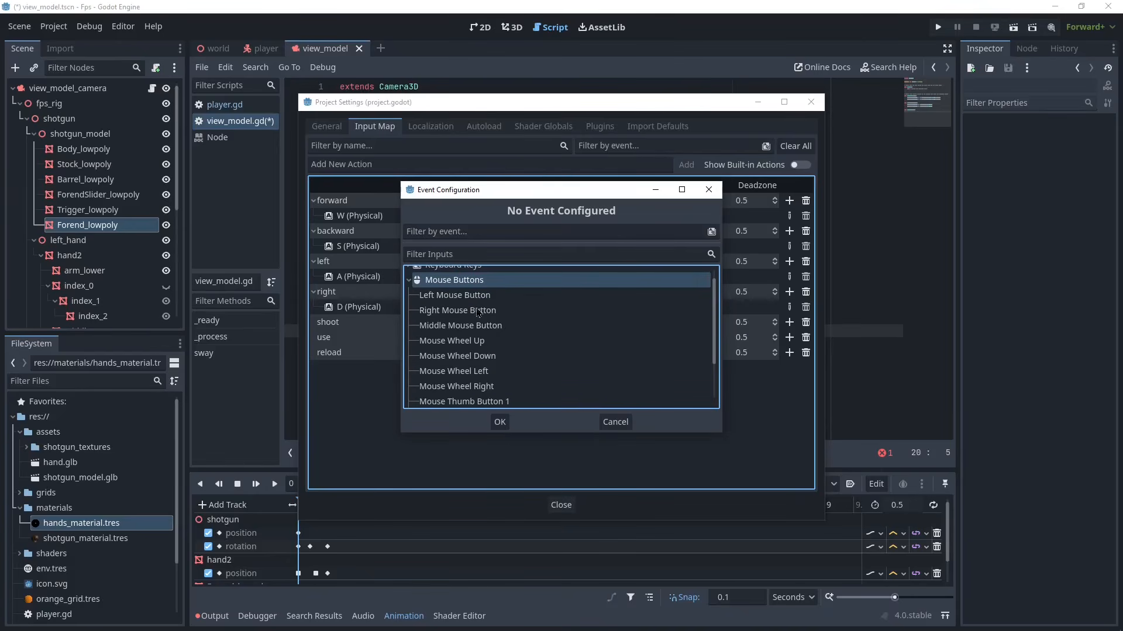
click(468, 302)
click(498, 421)
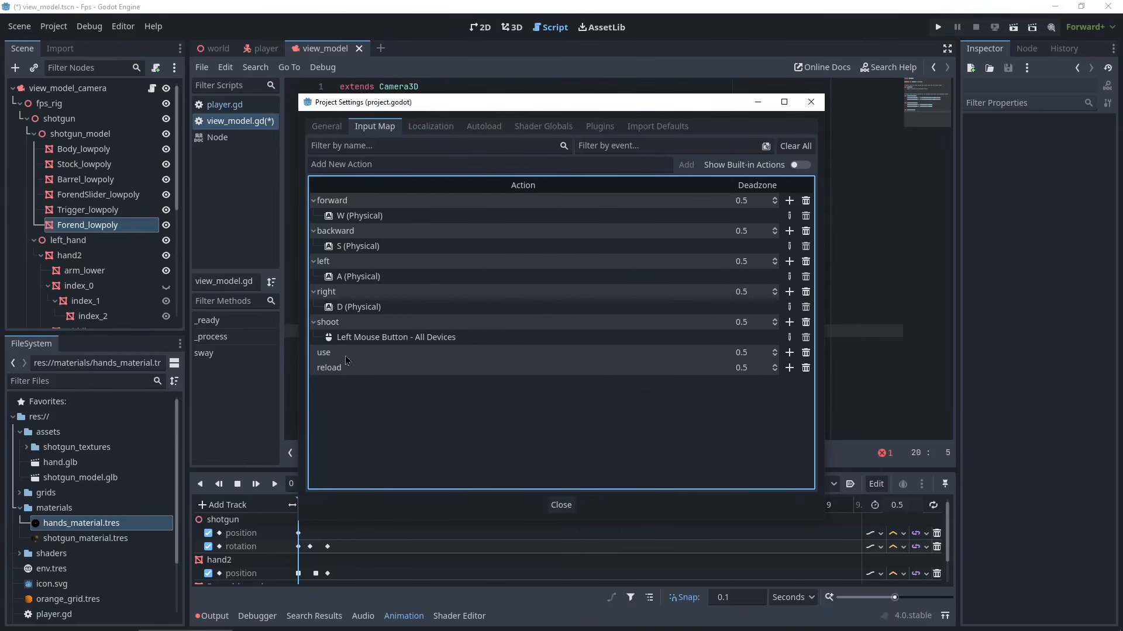
- Bind the E key to the use action and the R key to reload, then close the project settings
click(789, 353)
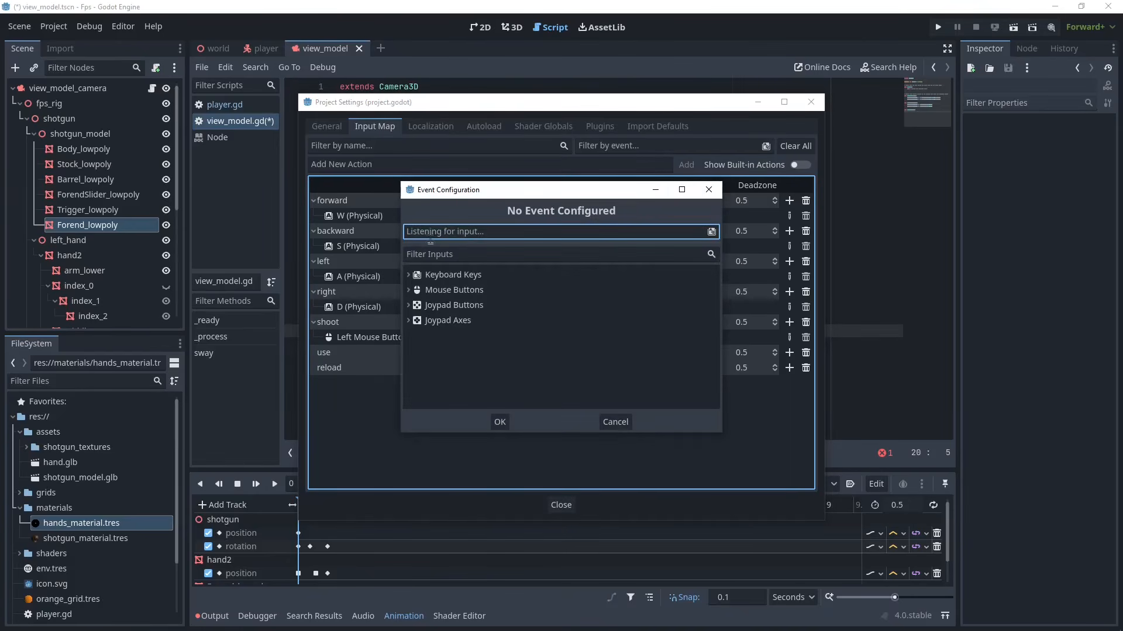
key(e)
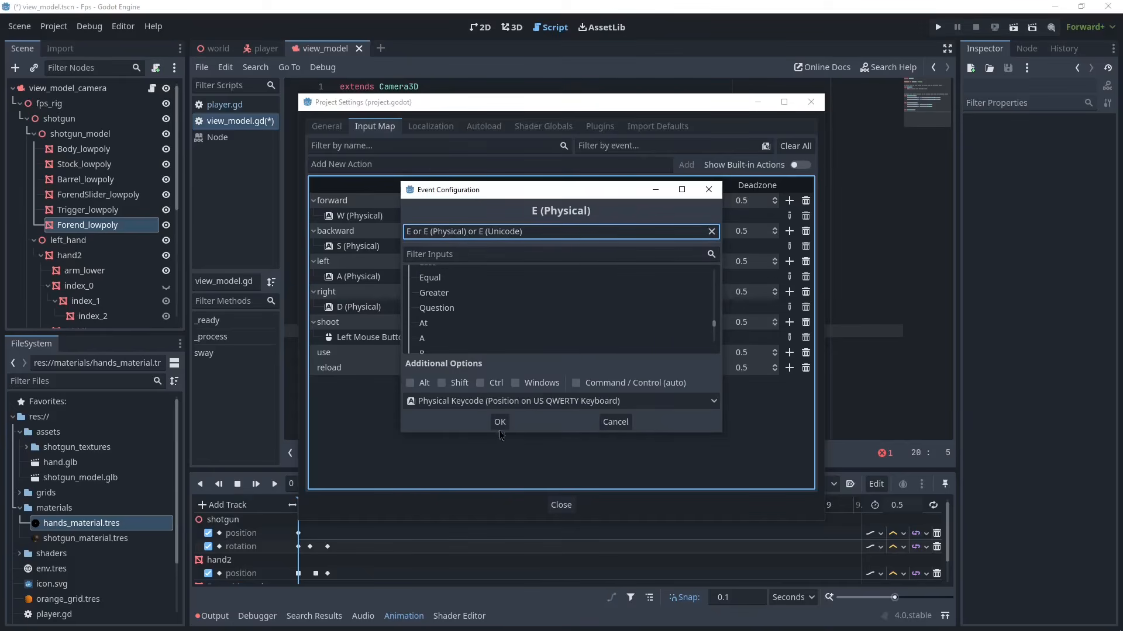
click(499, 422)
click(788, 383)
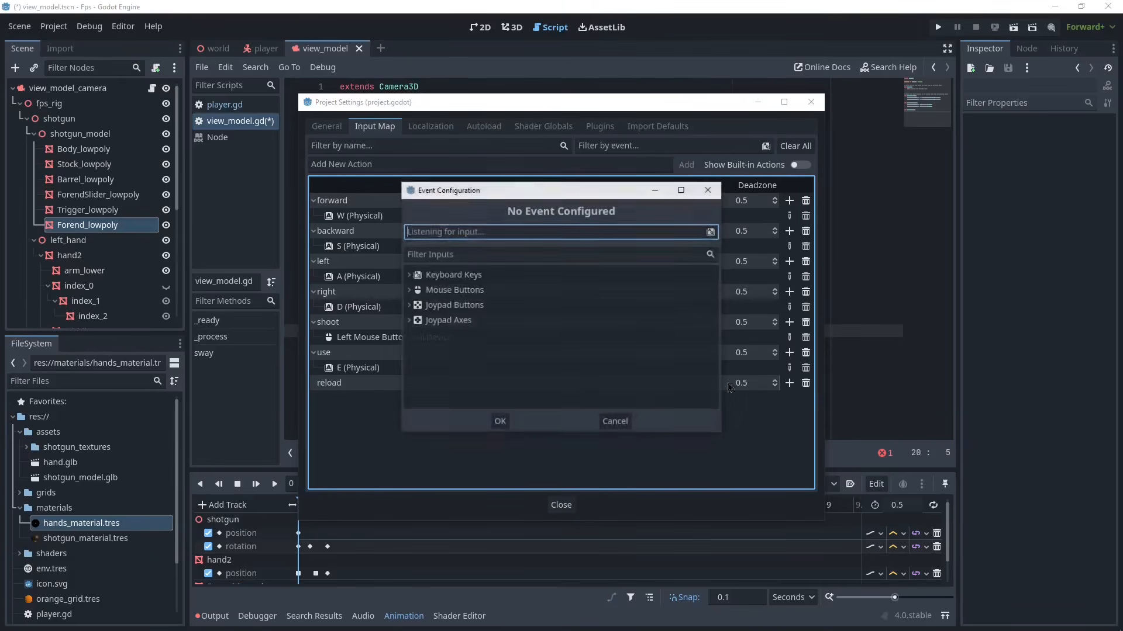
key(r)
click(500, 421)
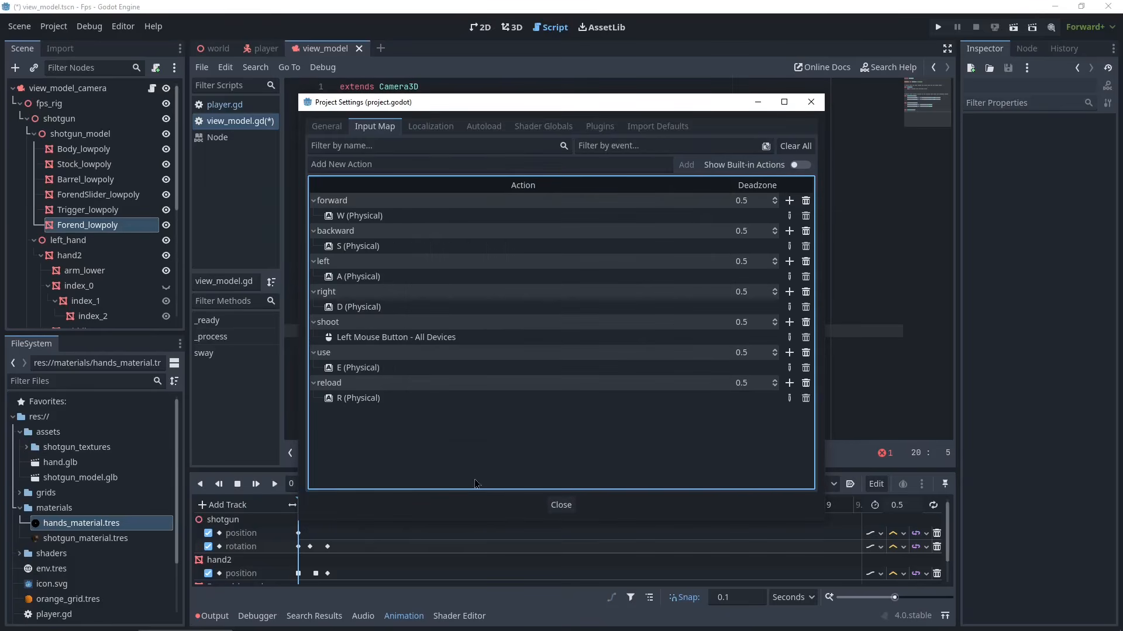
click(561, 506)
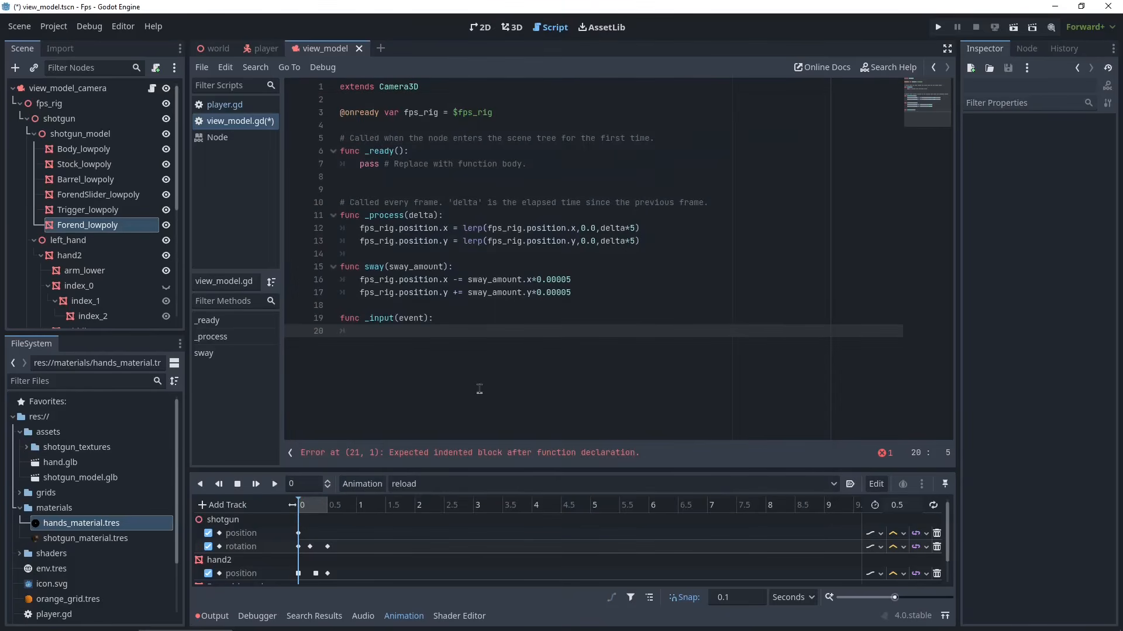
click(34, 135)
click(67, 217)
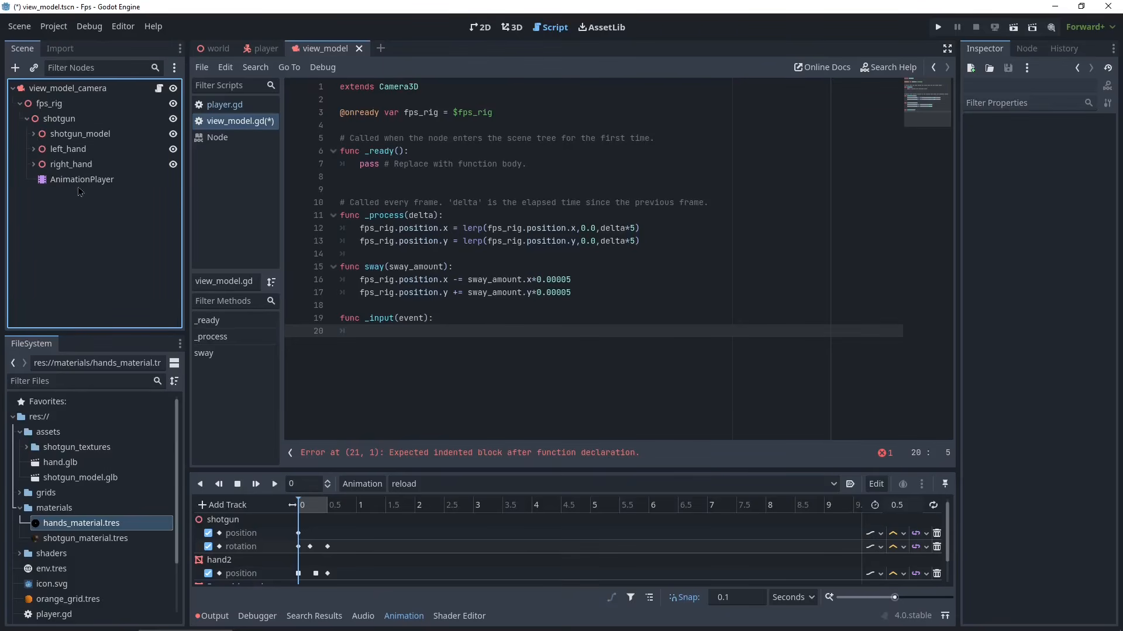
drag(69, 186, 427, 138)
double_click(443, 127)
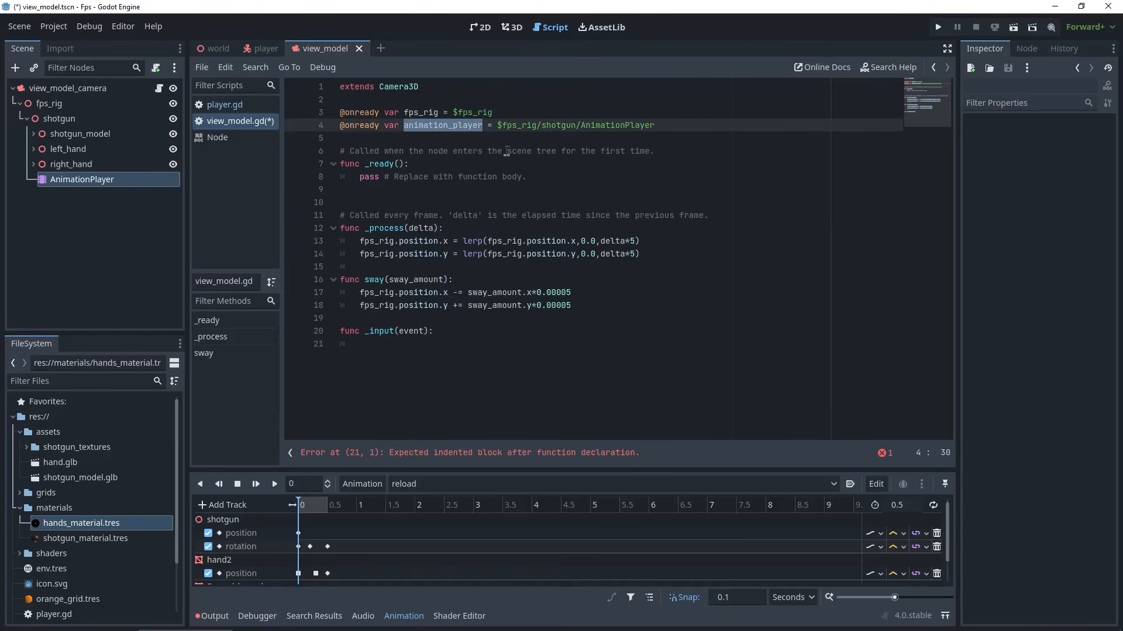
- Inside _input, add an if condition checking whether the "shoot" action is pressed
click(475, 346)
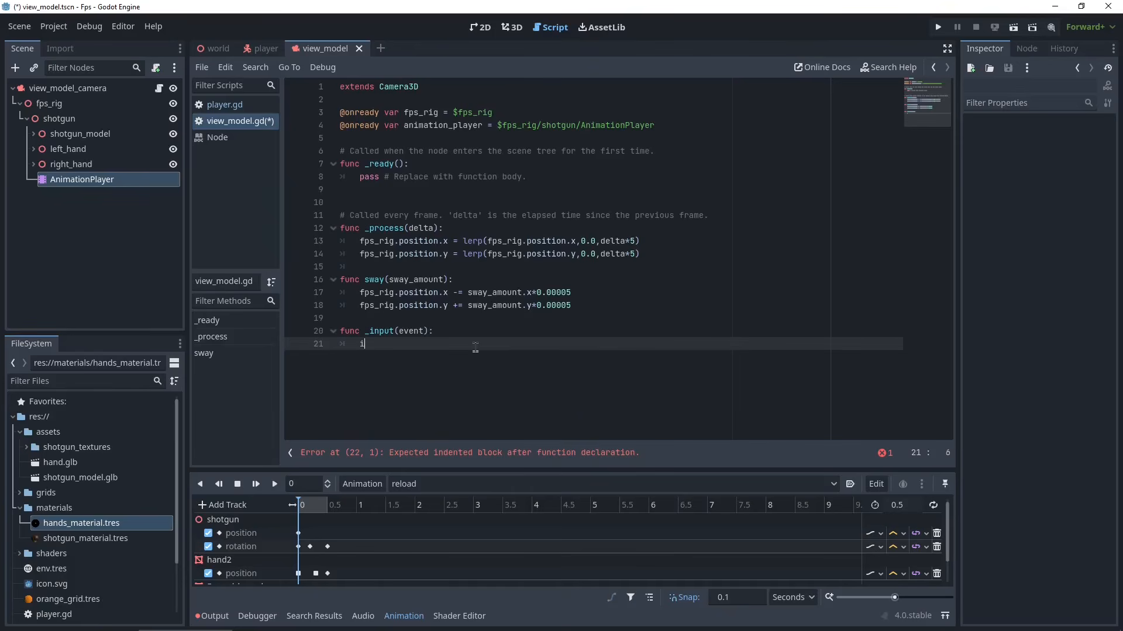
text(if(event.)
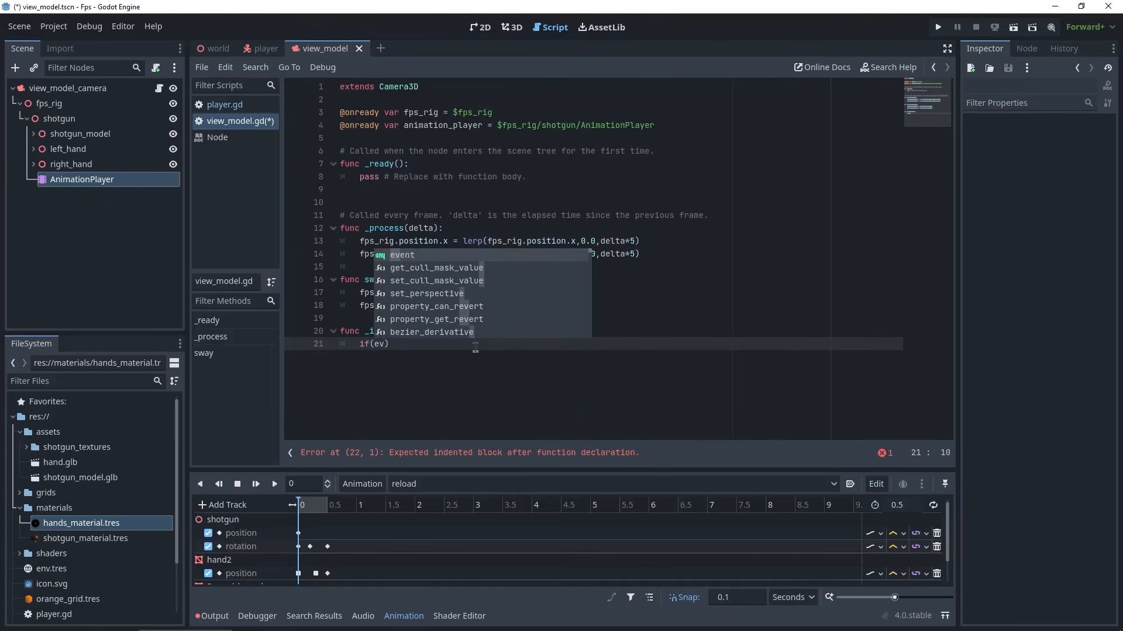
text(o)
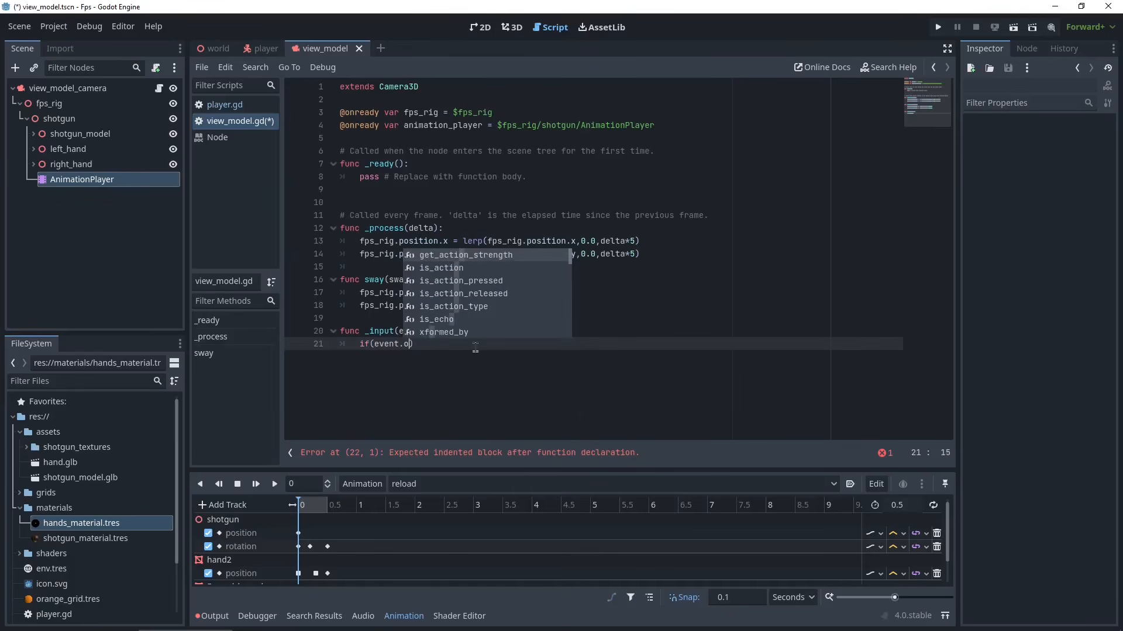
click(496, 280)
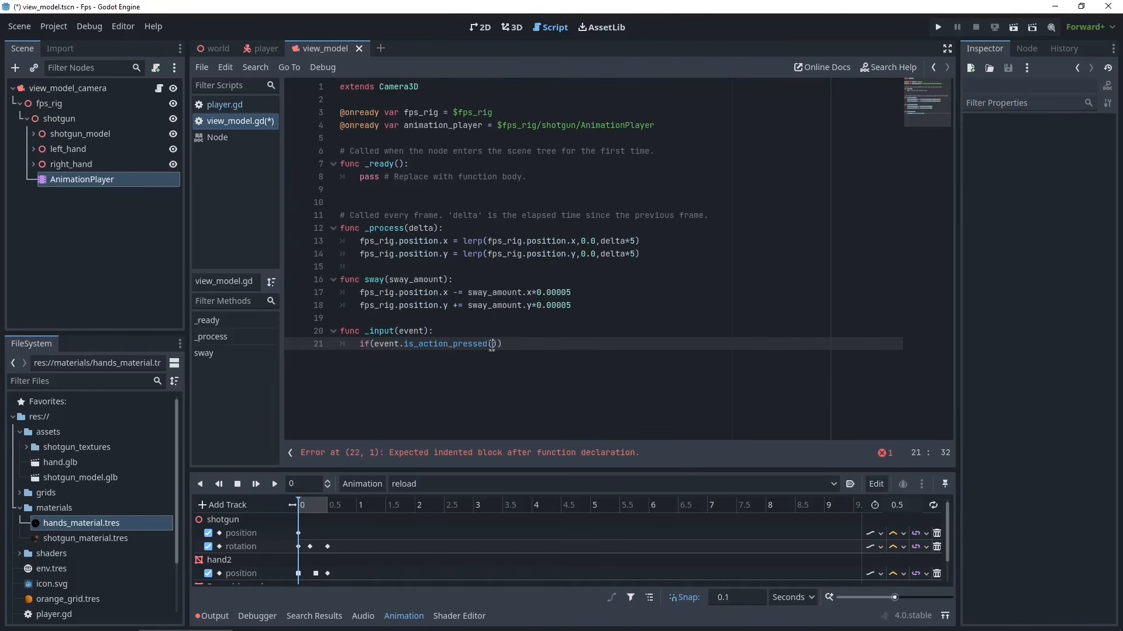
text(shoot)
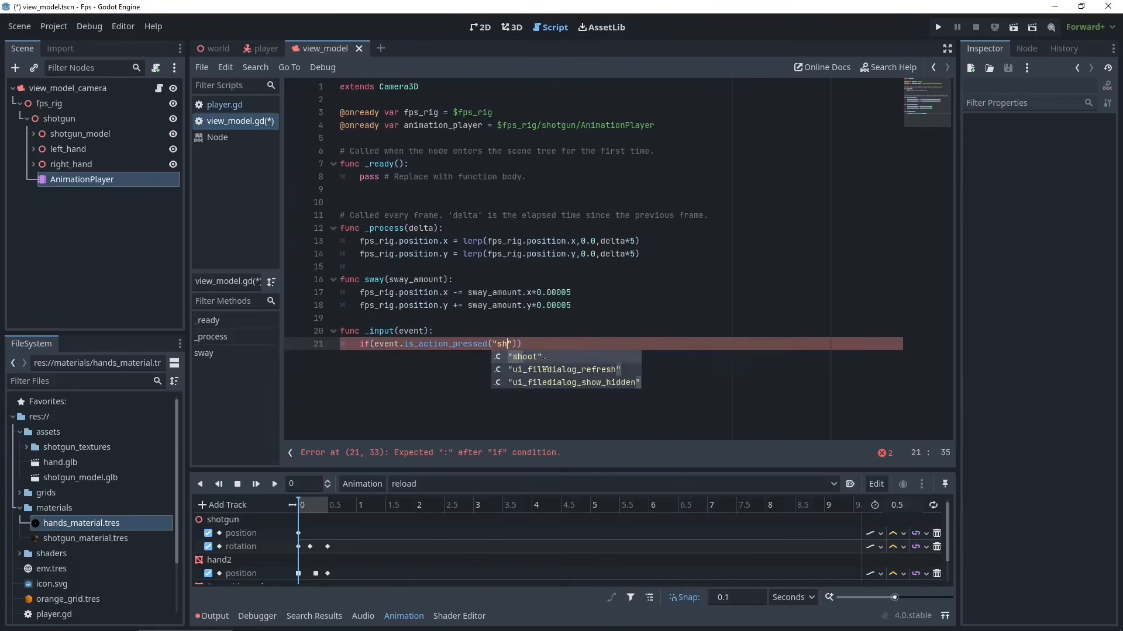
key(Return)
click(550, 349)
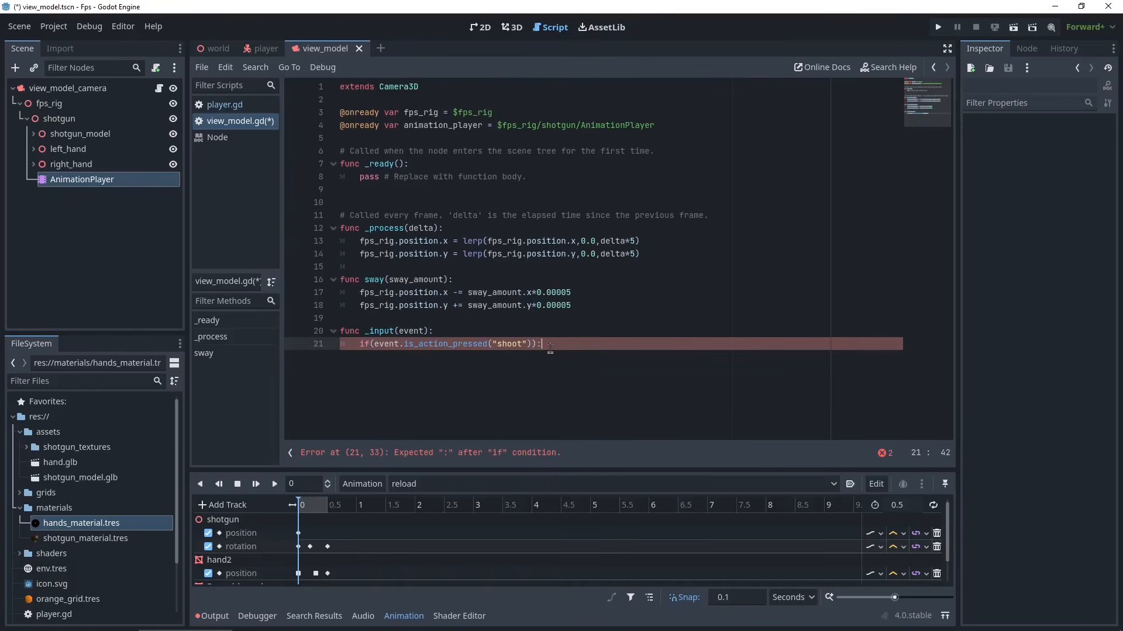
- Make the shoot condition play the "fire" animation on animation_player, save, and run the project
key(Return)
text(animation_player)
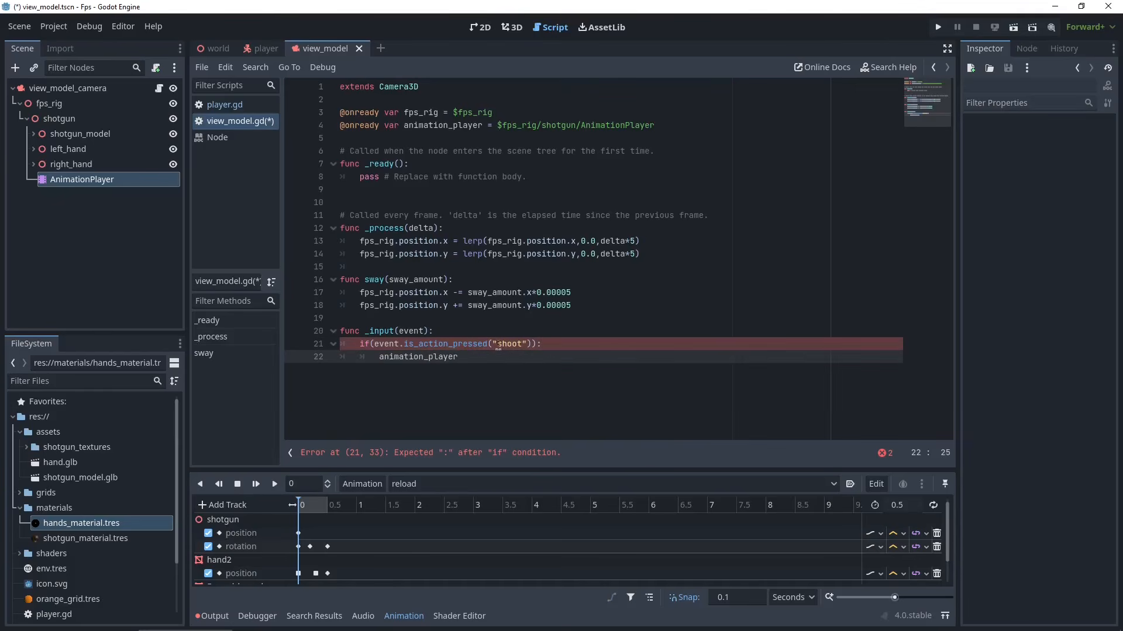
text(.play)
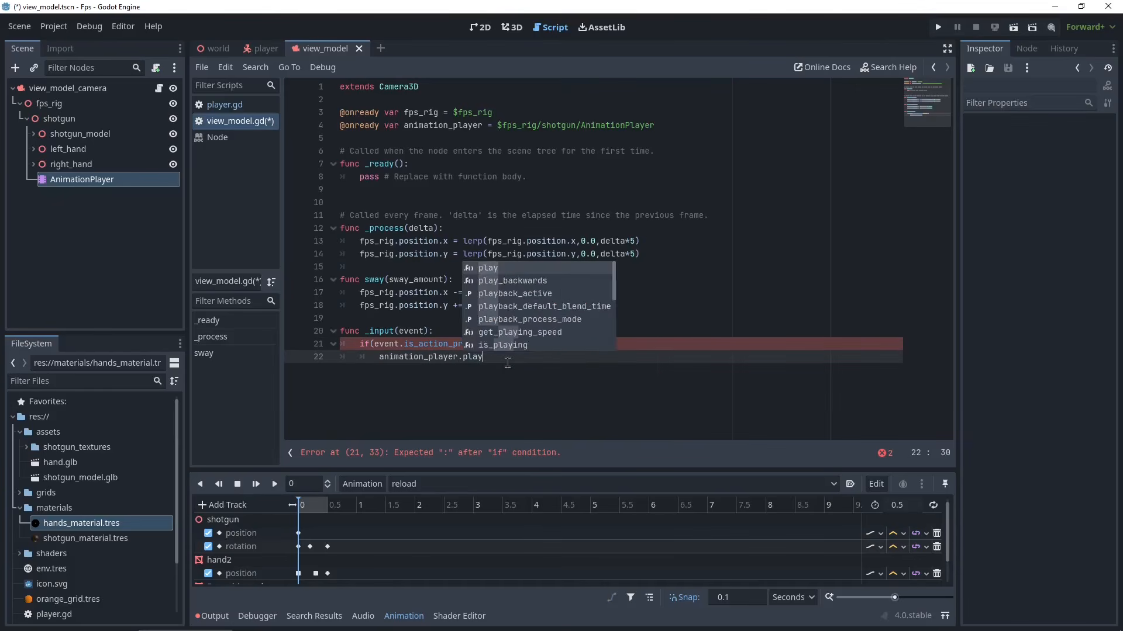
key(Return)
text(")
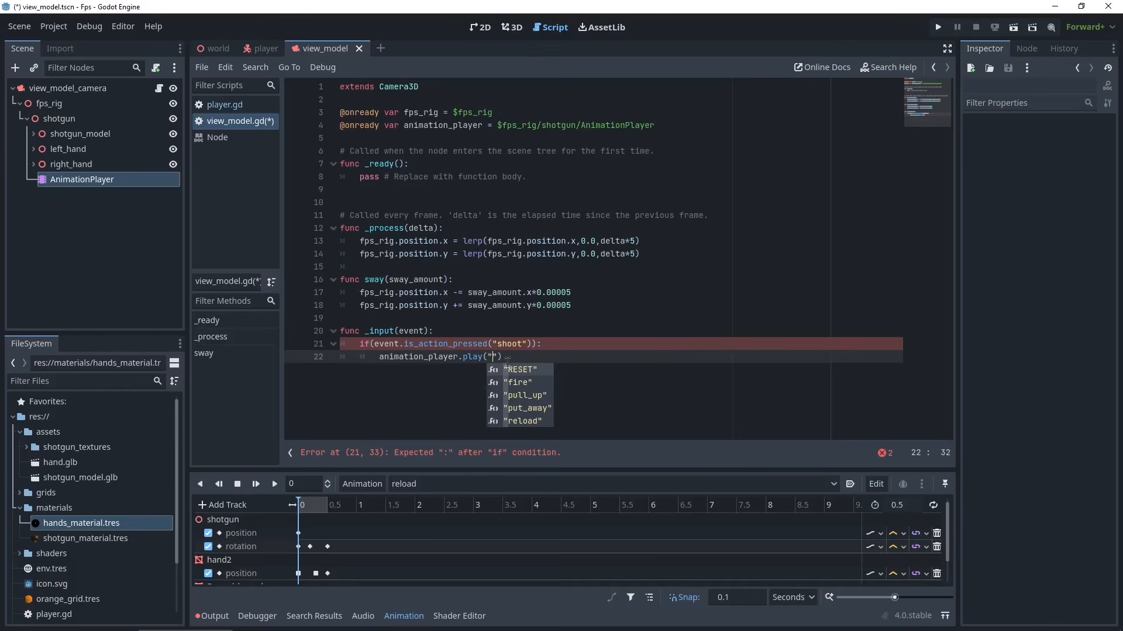
key(Down)
key(Return)
key(ctrl+s)
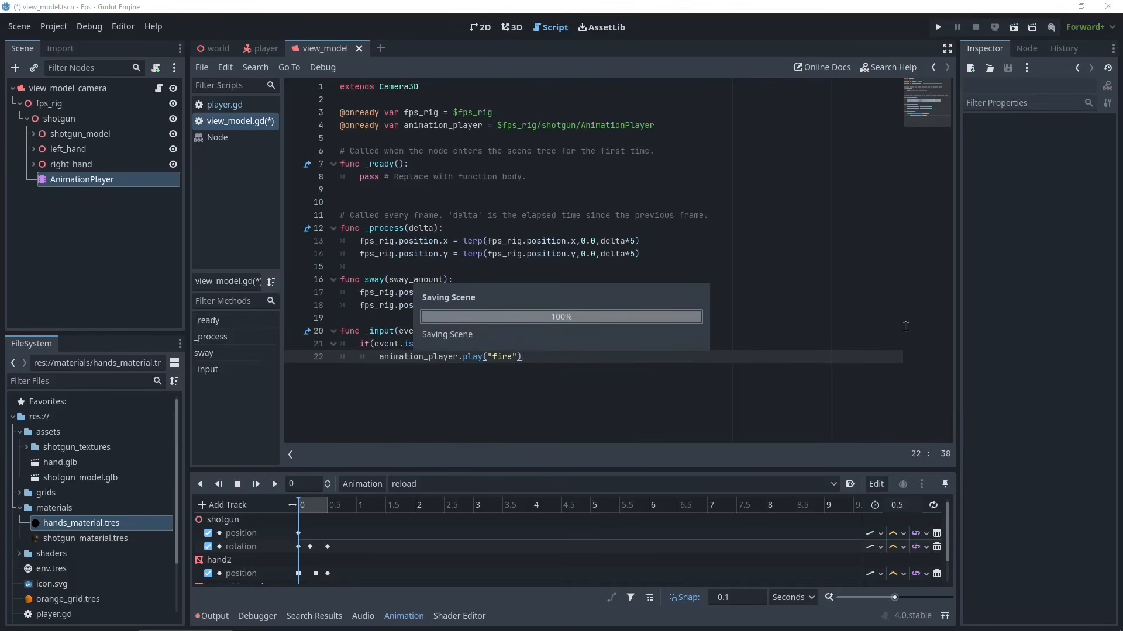
click(938, 27)
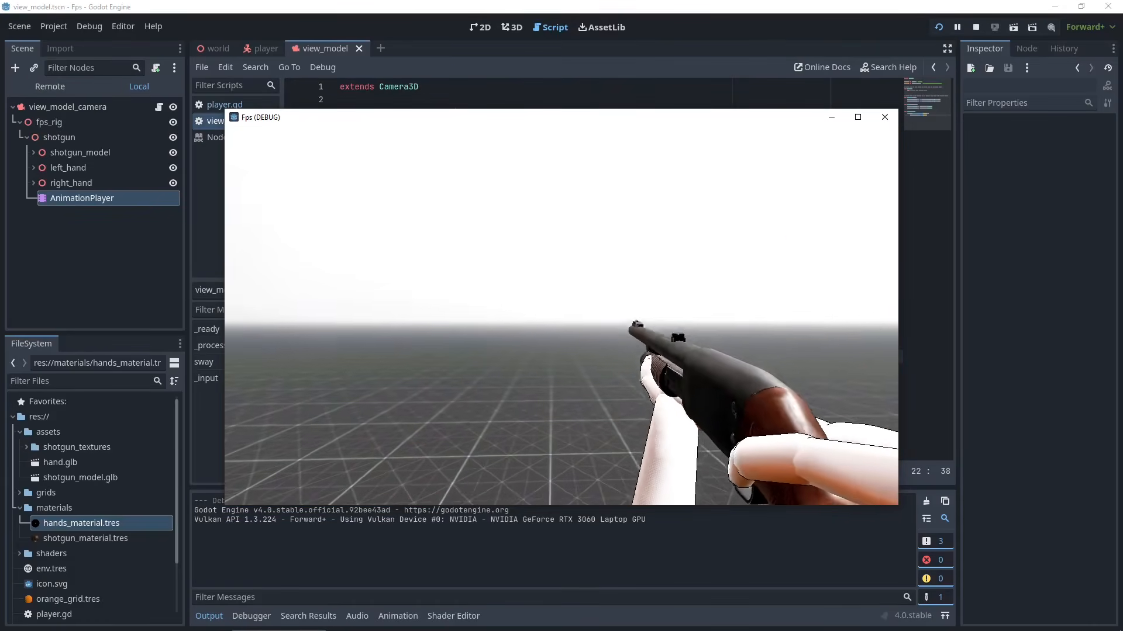
- Fire the shotgun repeatedly in the running game to test the fire animation, then return to the editor
click(561, 316)
click(562, 316)
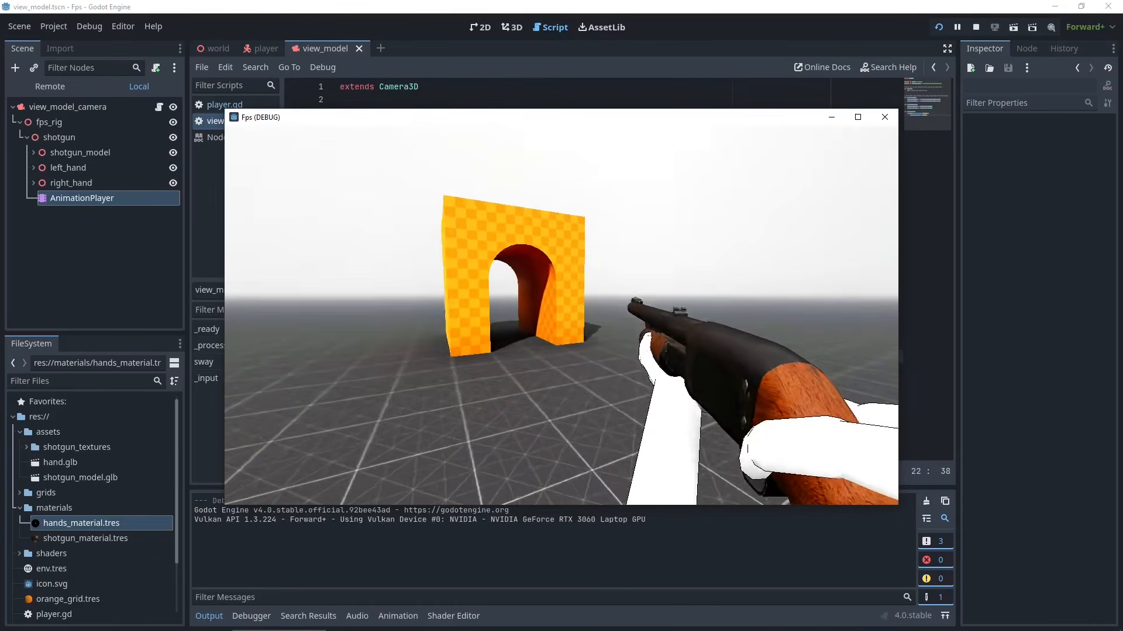
click(562, 316)
click(561, 316)
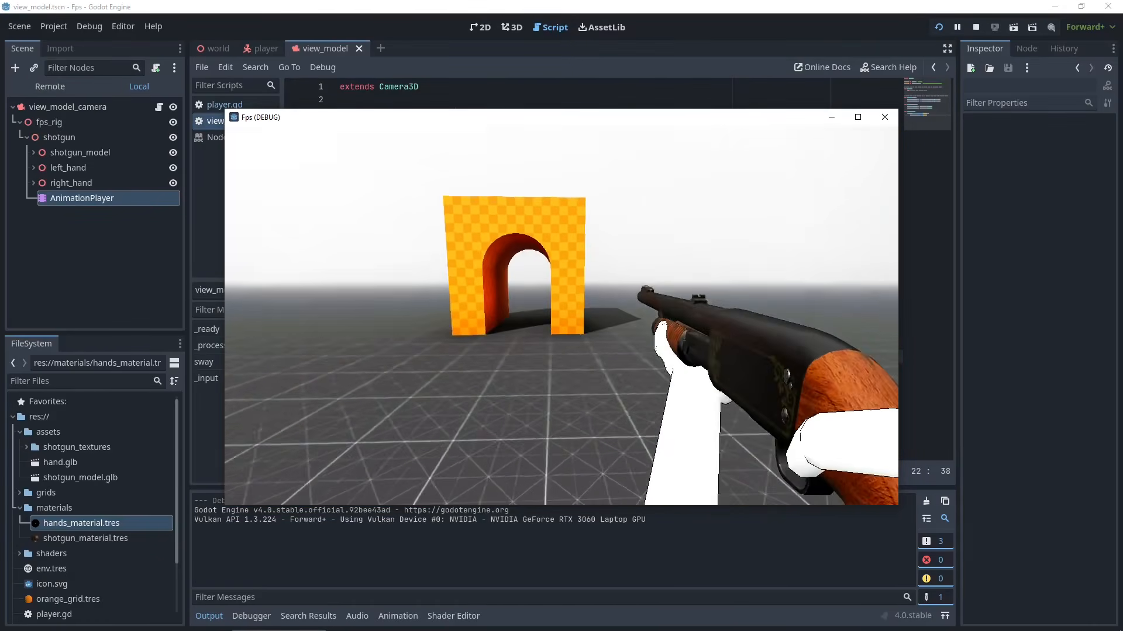
key(alt+Tab)
- Duplicate the shoot condition below it and change it to play the "reload" animation when "reload" is pressed
drag(534, 358, 282, 350)
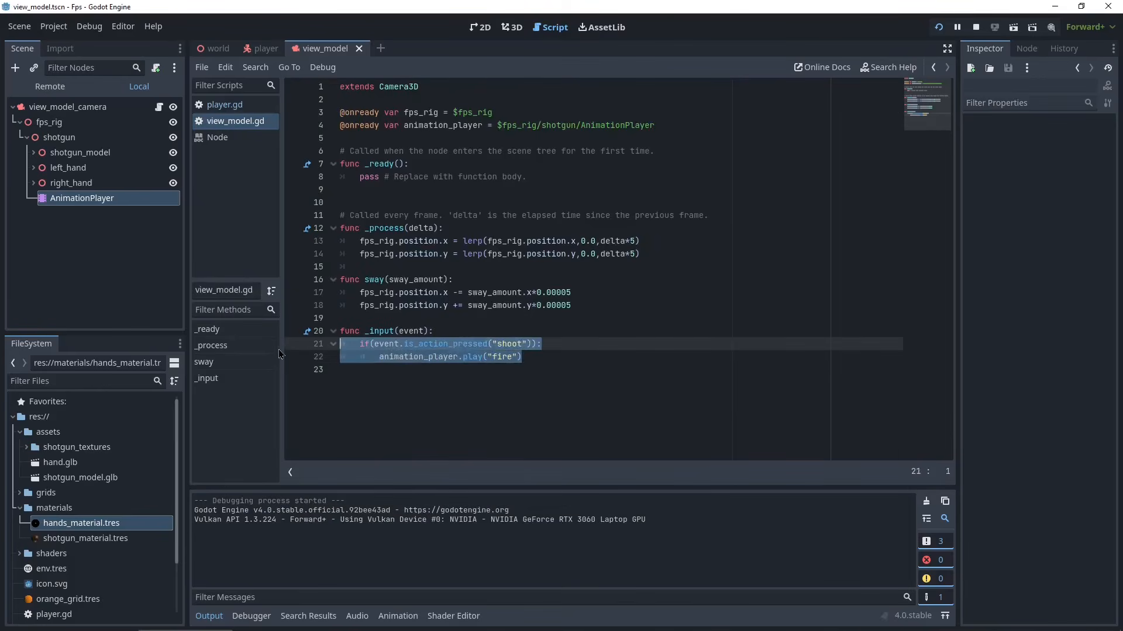
key(ctrl+c)
click(545, 355)
key(Return)
key(Return)
key(ctrl+v)
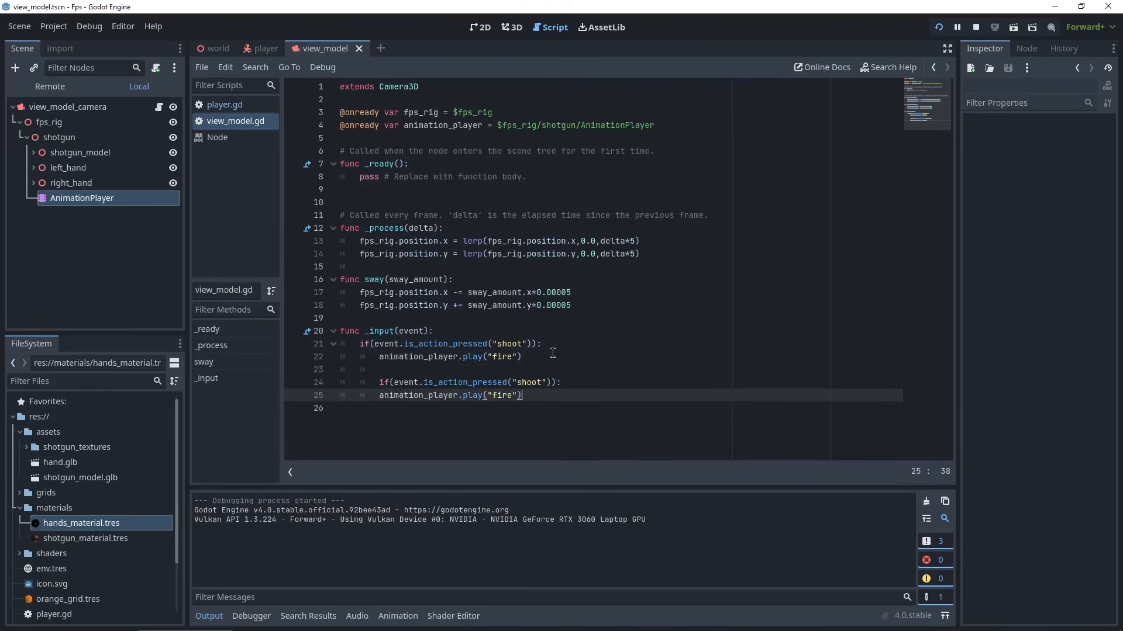
click(378, 383)
key(BackSpace)
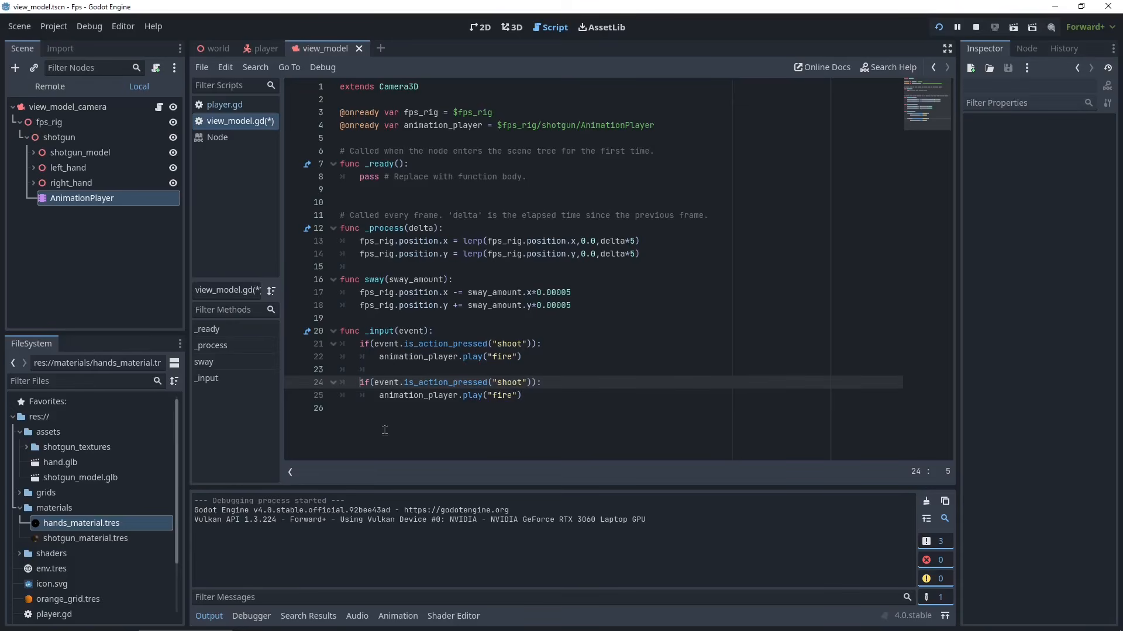
click(536, 383)
double_click(508, 383)
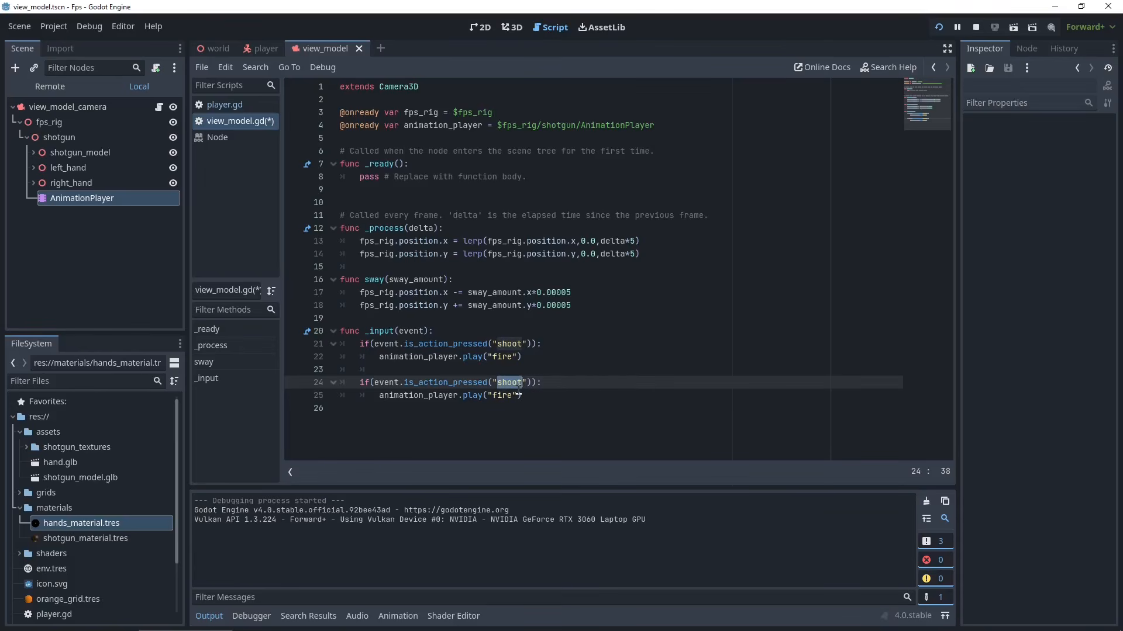
text(reload)
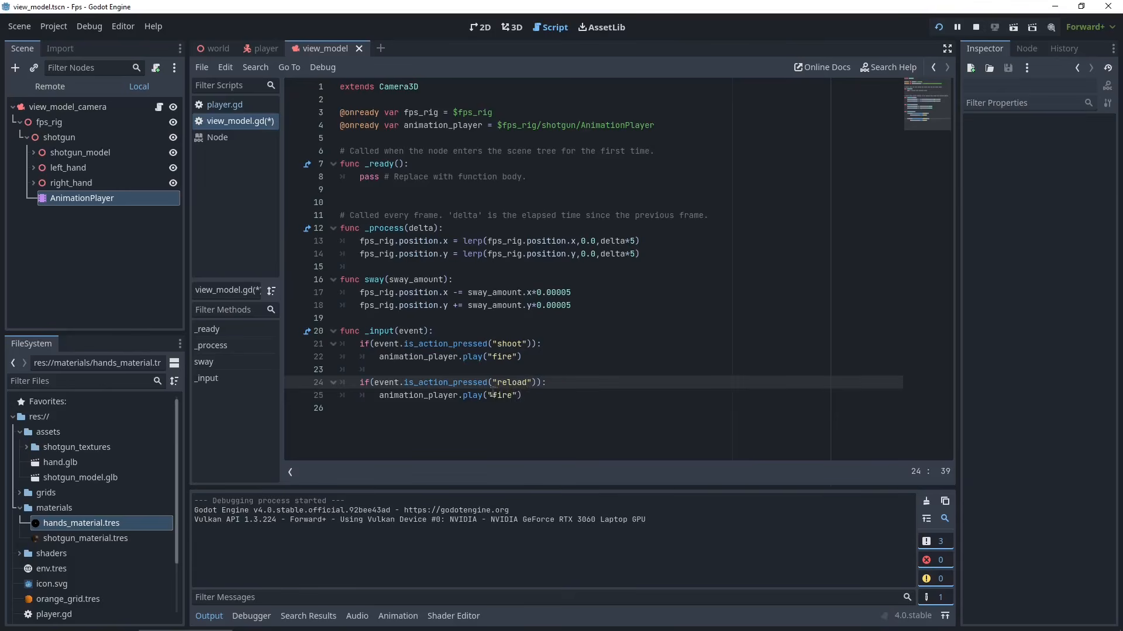
double_click(502, 395)
text(re)
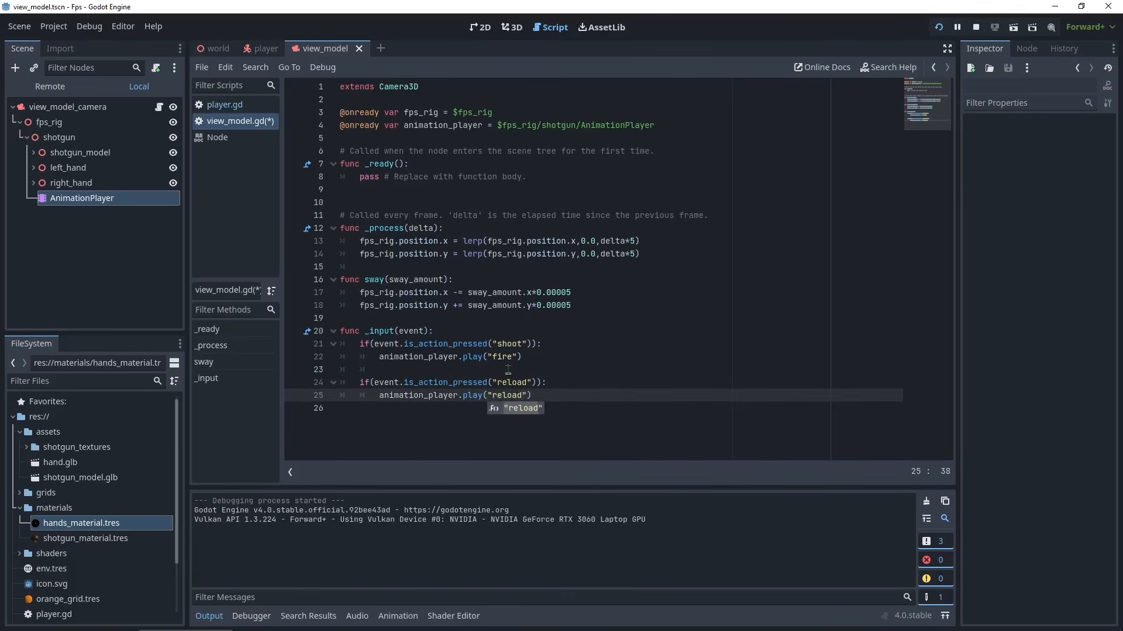
- Run the project to test the reload animation, then close the game
drag(358, 383, 561, 392)
double_click(408, 396)
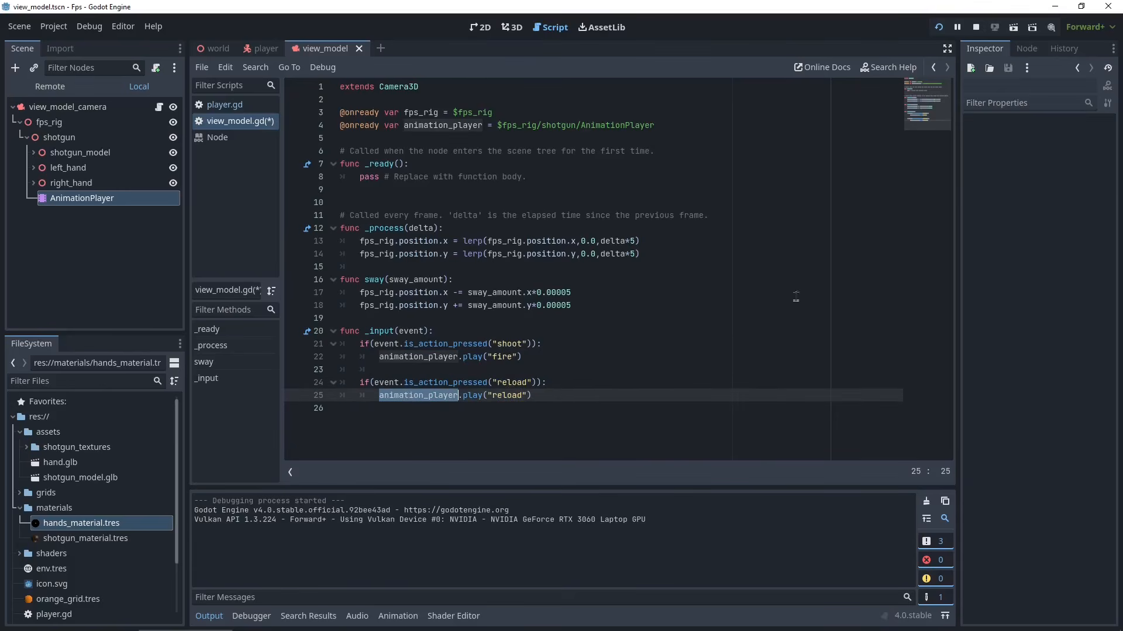
click(939, 27)
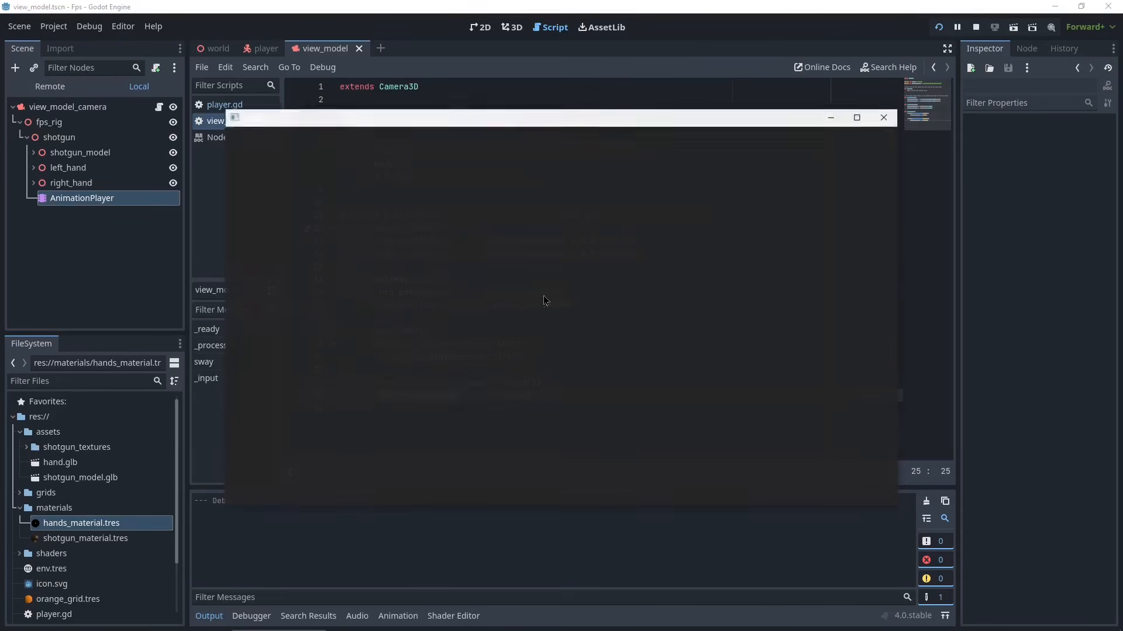
key(w)
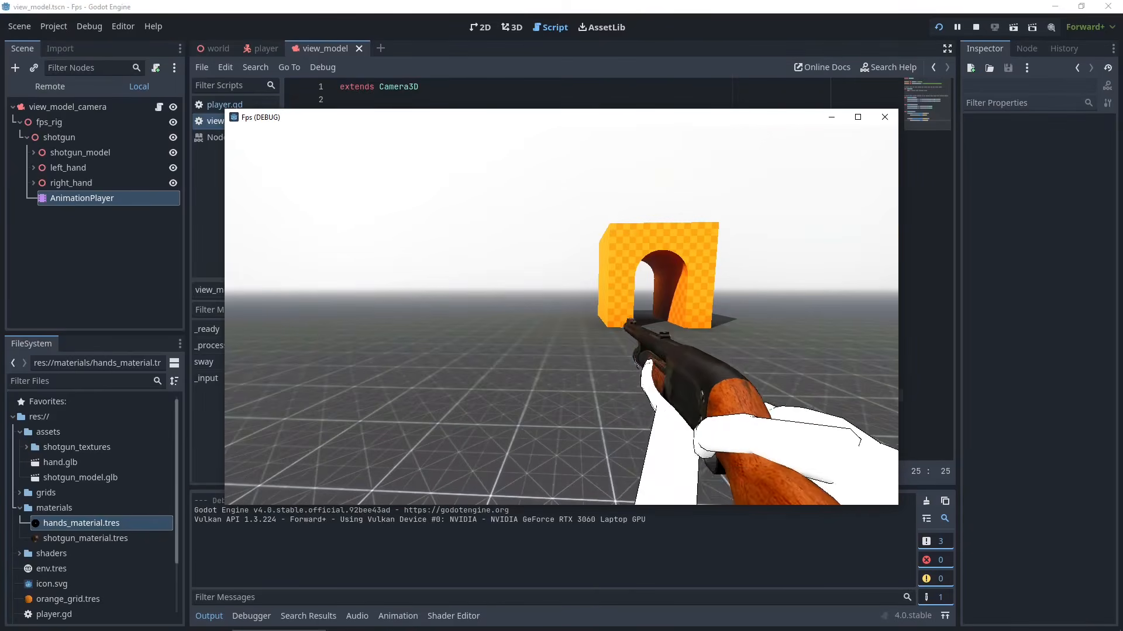
key(w)
key(Escape)
- Declare a shotgun_in_use variable set to true below the onready variables
drag(532, 395, 239, 374)
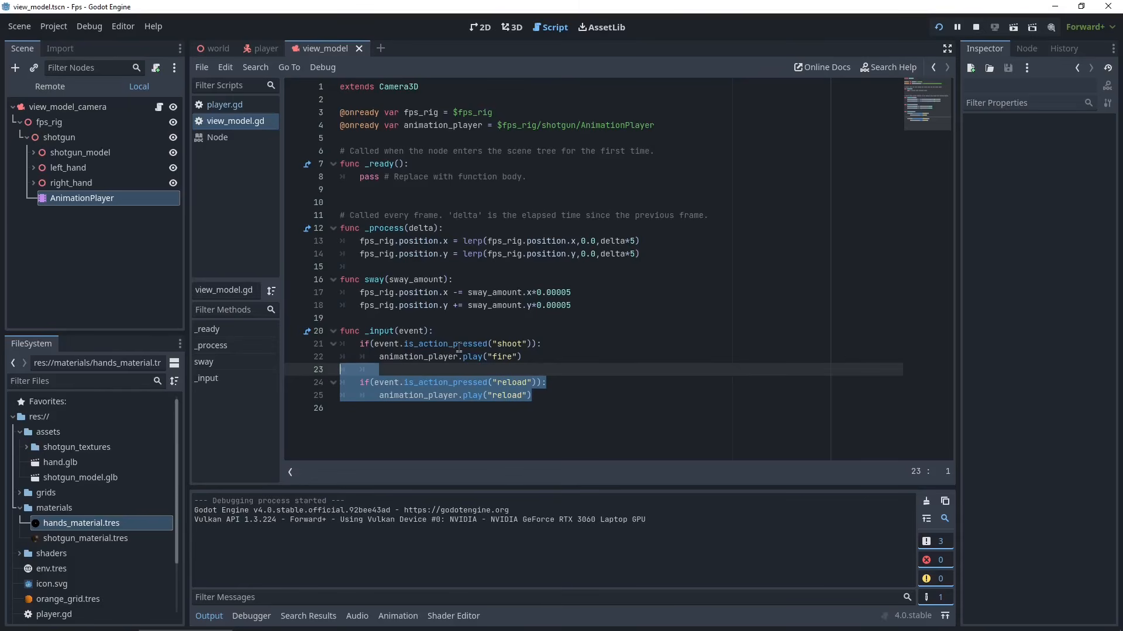
click(669, 139)
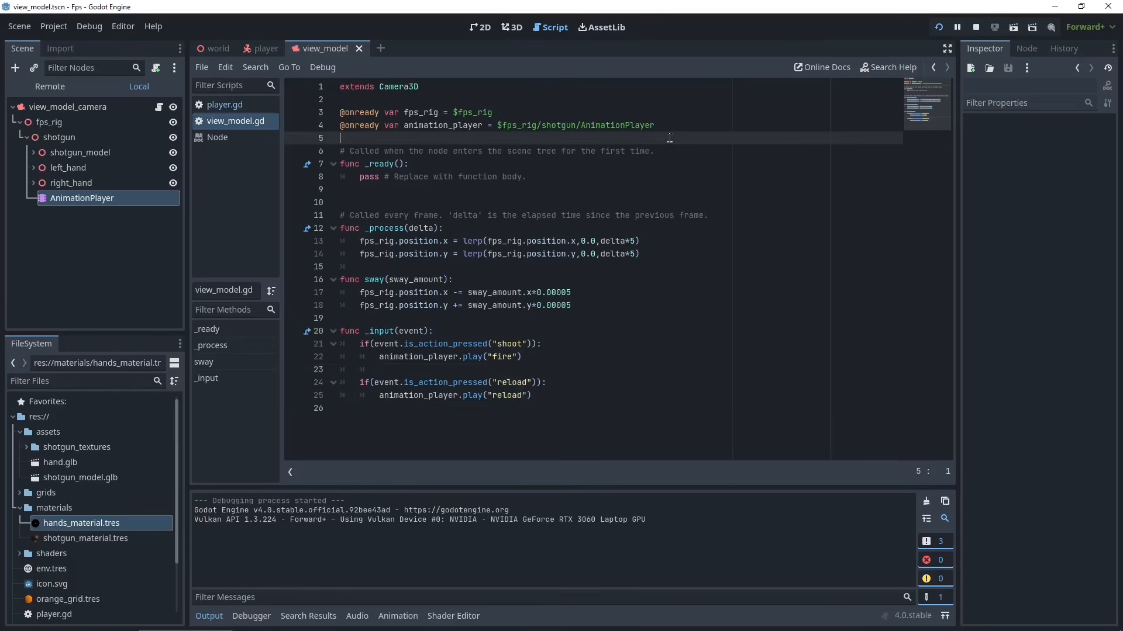
key(Return)
key(Return)
key(Up)
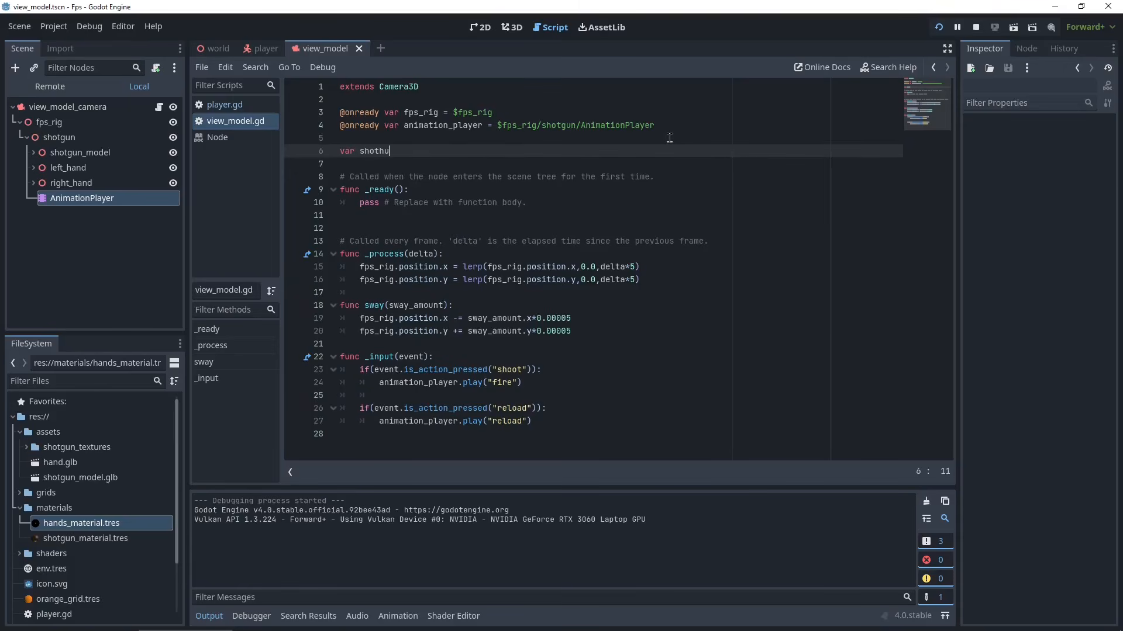
text(var shothu)
key(BackSpace)
key(BackSpace)
text(gun_in_use = fa)
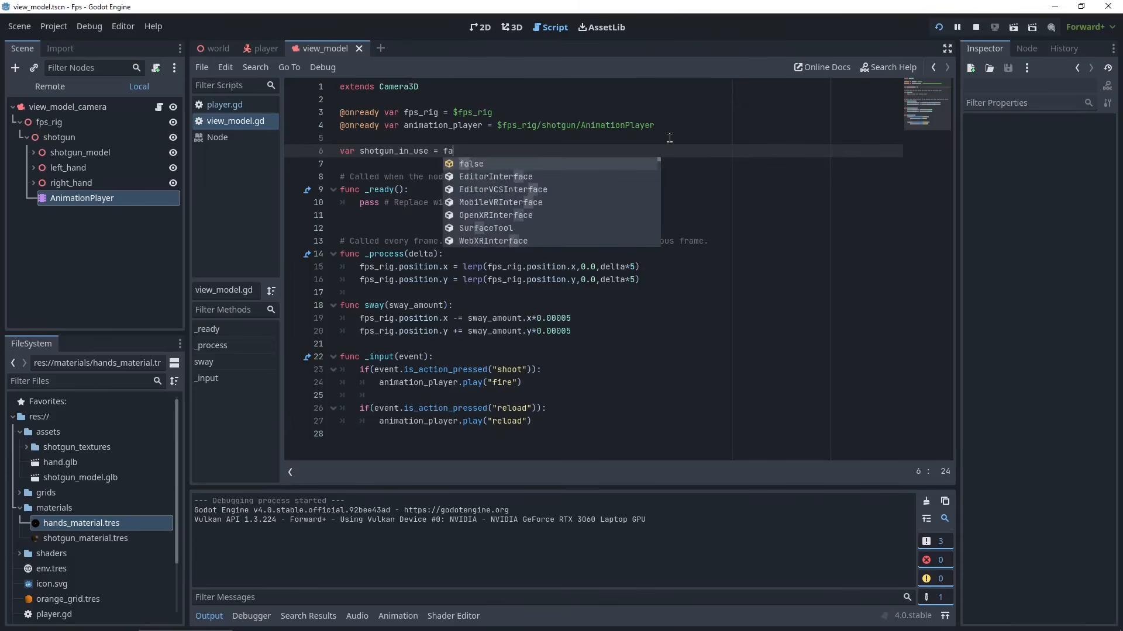
key(BackSpace)
key(BackSpace)
text(true;)
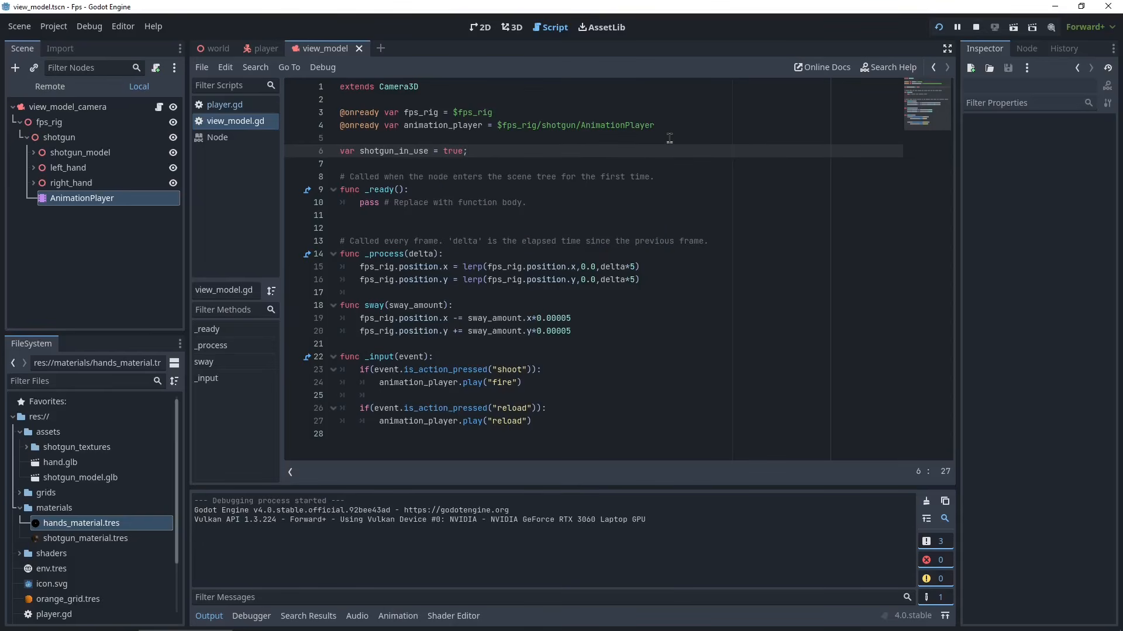
- Add a new if condition in _input checking whether the "use" action is pressed
double_click(389, 151)
click(577, 425)
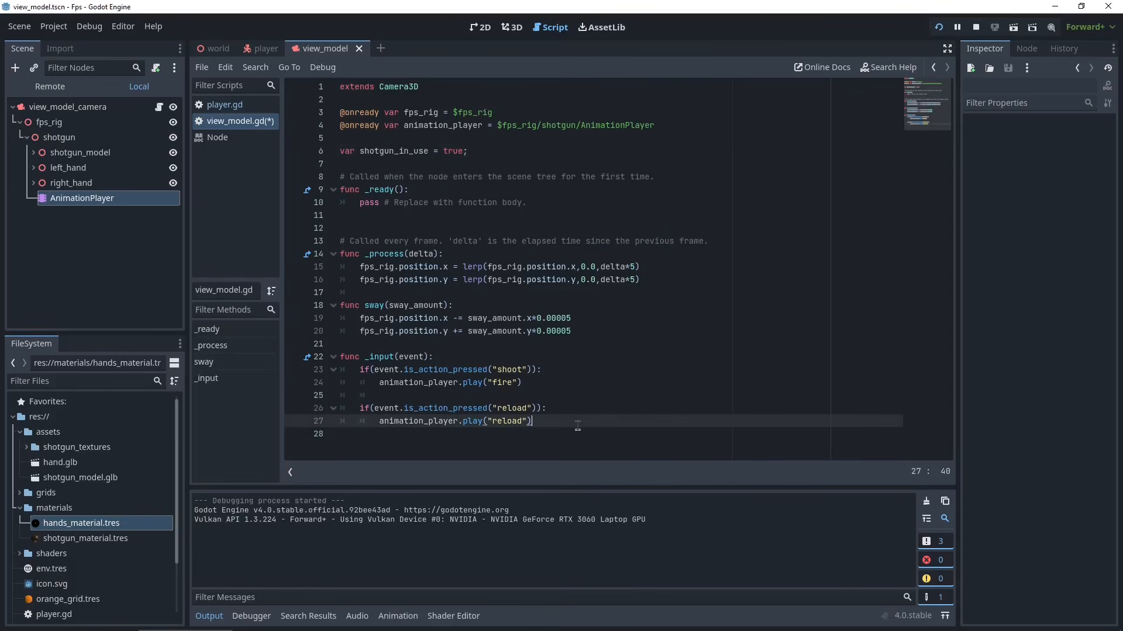
key(Return)
key(Return)
key(BackSpace)
text(if(event)
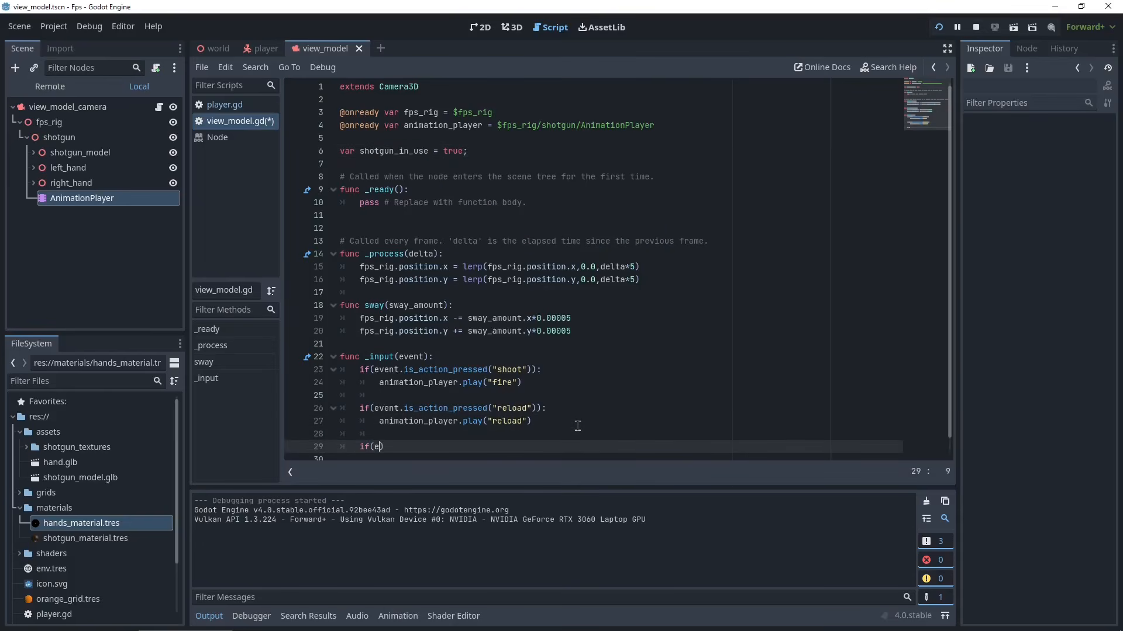
text(.is_action_pressed()
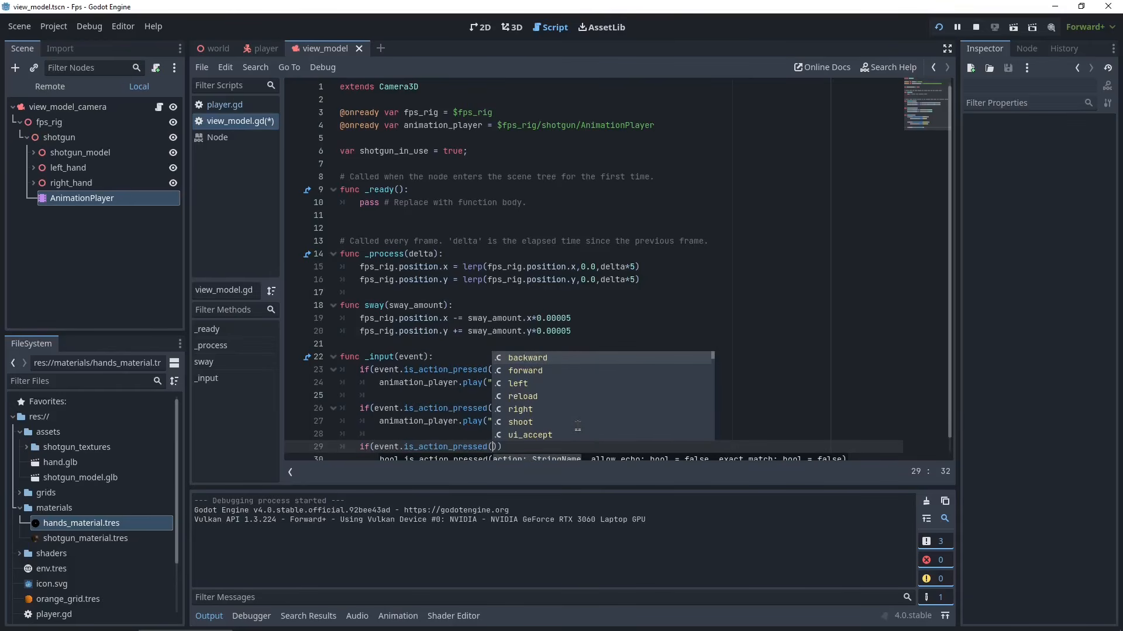
key(Down)
key(Down)
key(Down)
key(Down)
key(Down)
key(Down)
key(Down)
key(Down)
key(Down)
key(Down)
key(Down)
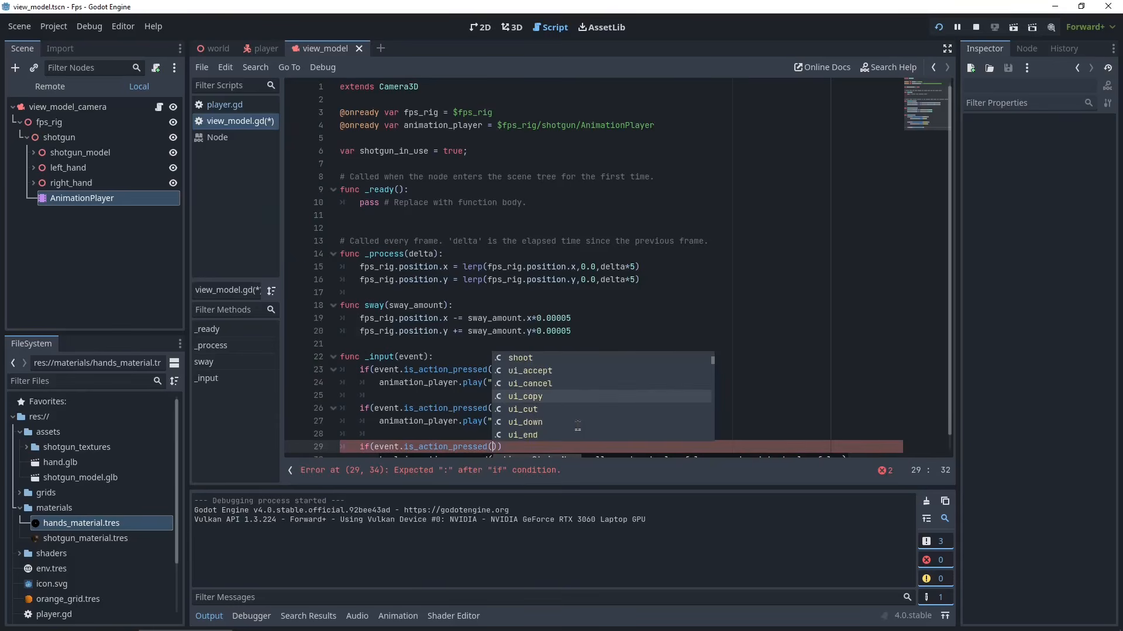
key(Down)
key(Down)
key(Down)
key(Down)
key(Down)
key(Down)
key(Down)
key(Down)
key(Down)
key(Down)
key(Down)
key(Down)
key(Down)
key(Down)
key(Down)
key(Down)
key(Down)
key(Down)
key(Down)
key(Down)
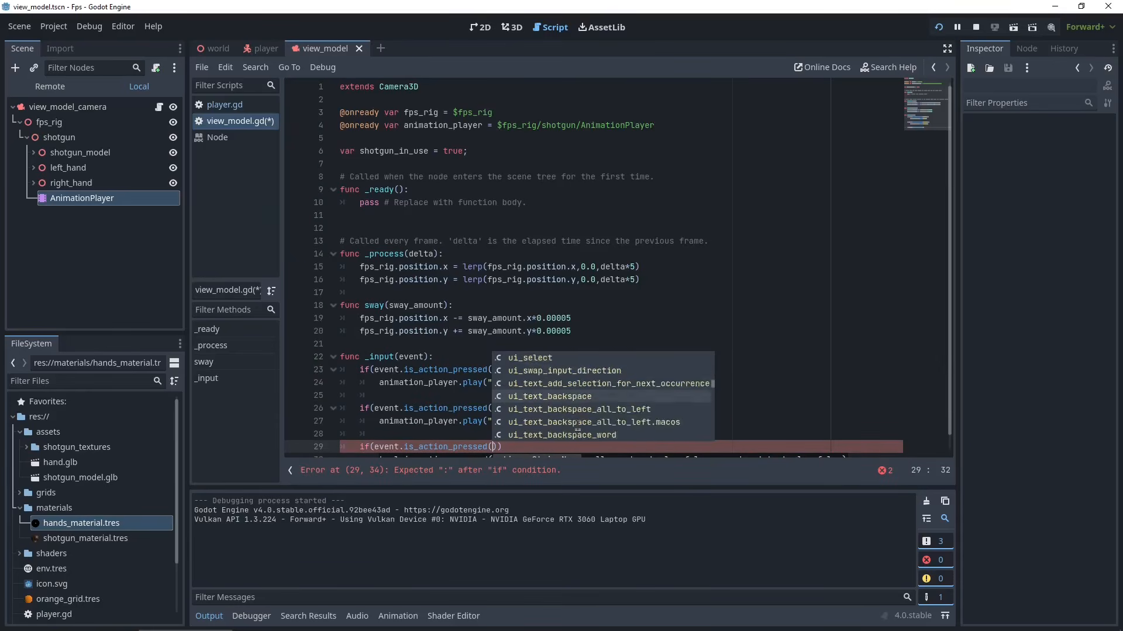
key(Up)
key(Up)
key(Up)
key(Up)
key(Up)
key(Up)
key(Up)
key(Up)
key(Up)
key(Up)
key(Up)
key(Up)
key(Up)
key(Up)
key(Up)
key(Up)
key(Up)
key(Up)
key(Up)
key(Up)
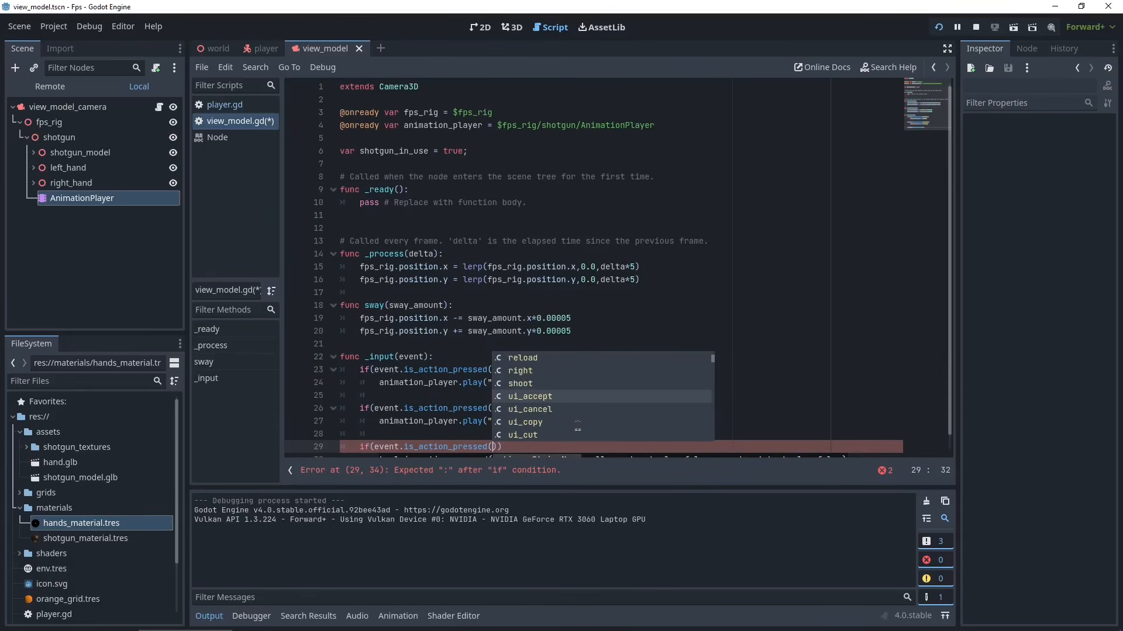
text("use")
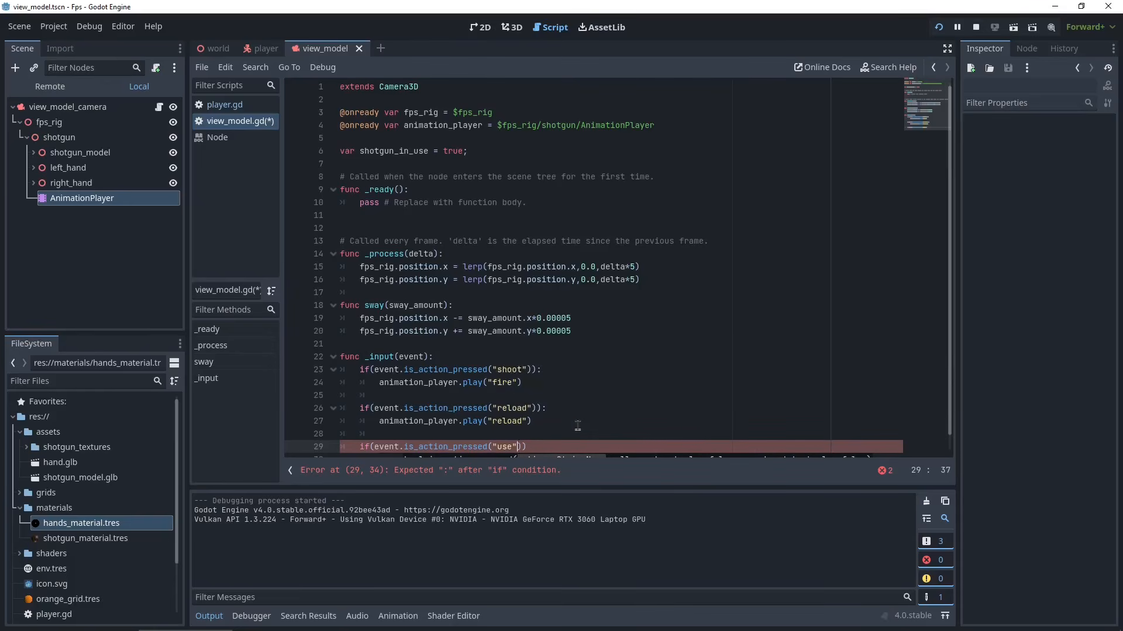
- Inside the use condition, toggle shotgun_in_use by assigning it its own negation
scroll(615, 402, down, 1)
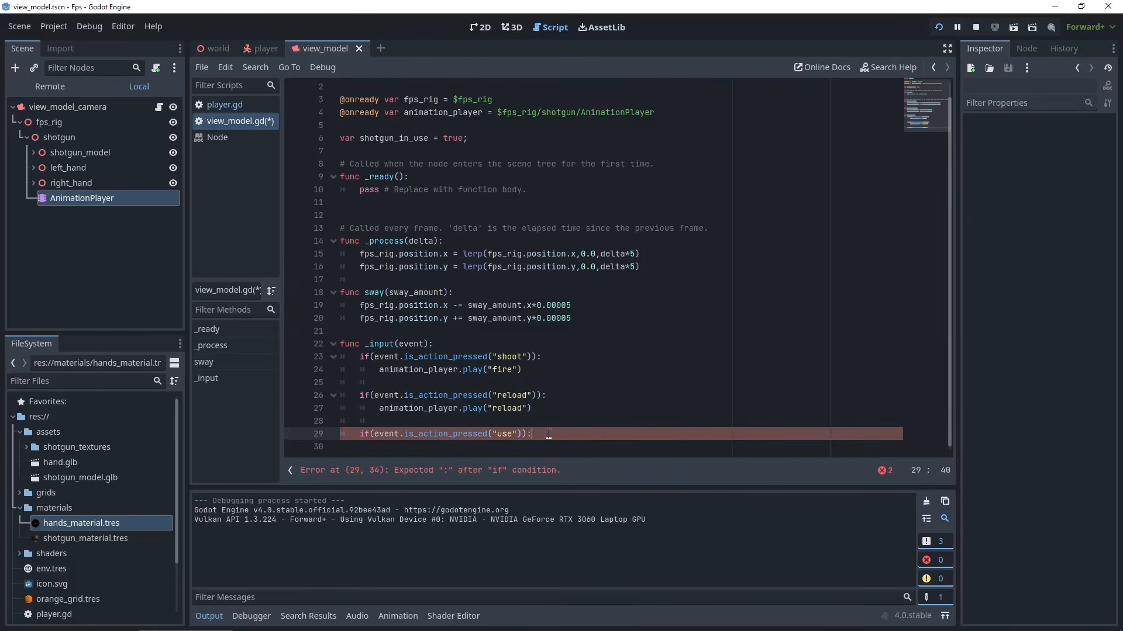
key(Return)
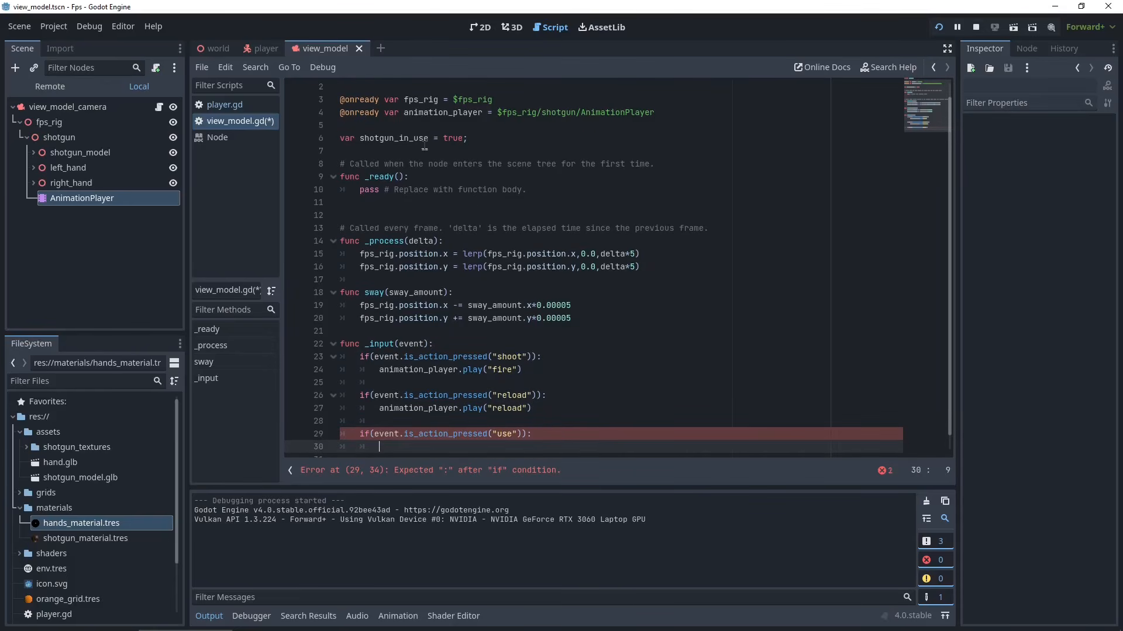
scroll(480, 345, down, 1)
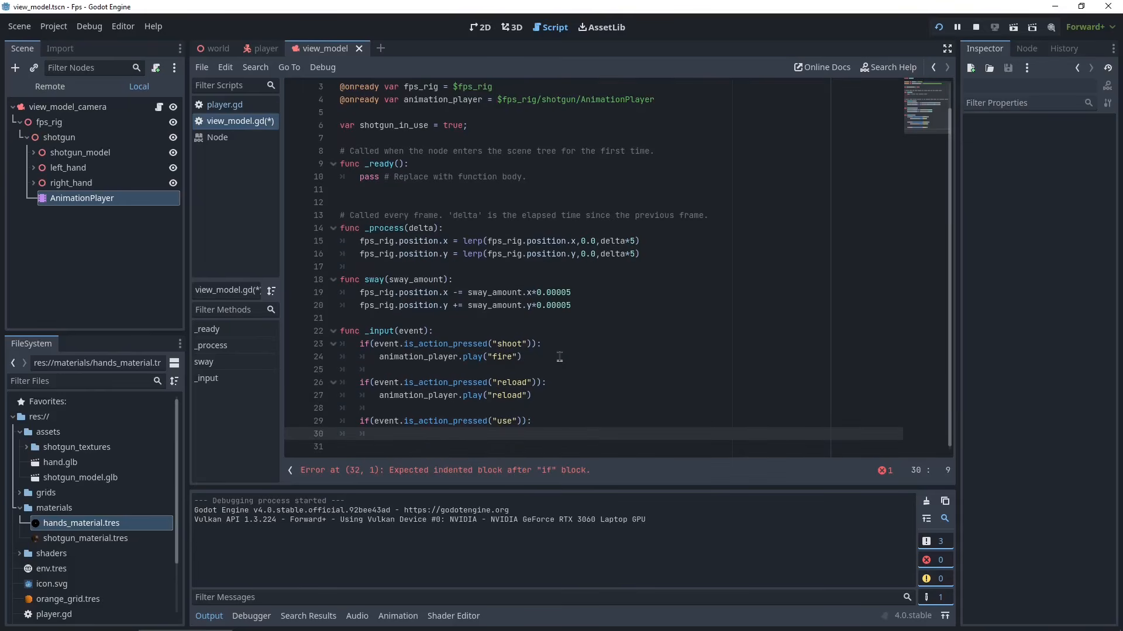
text(sho)
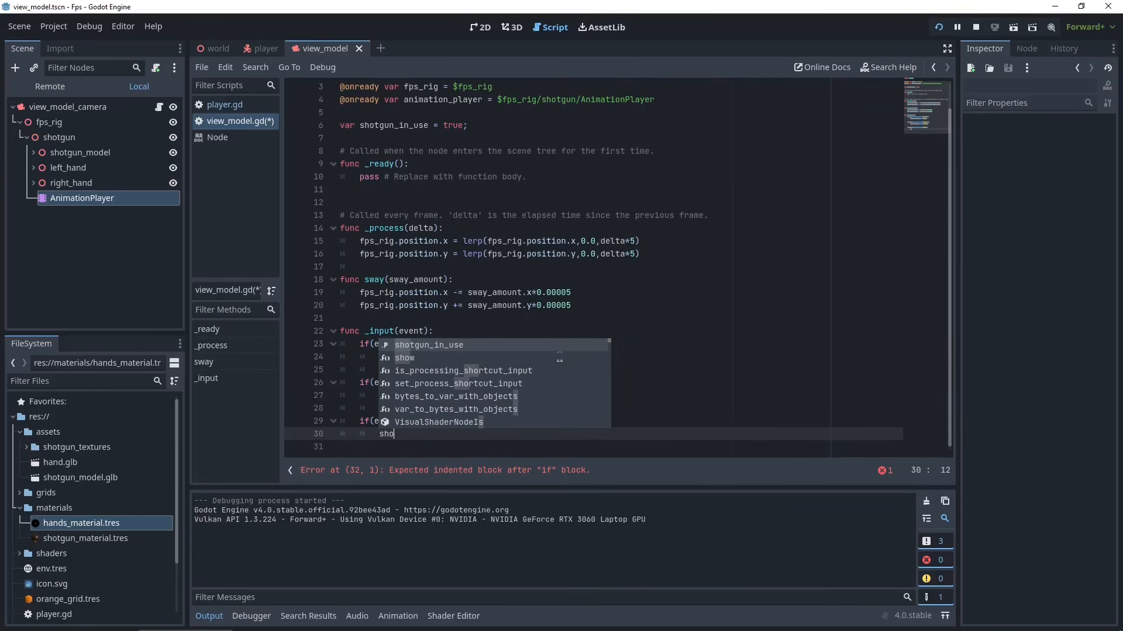
key(Return)
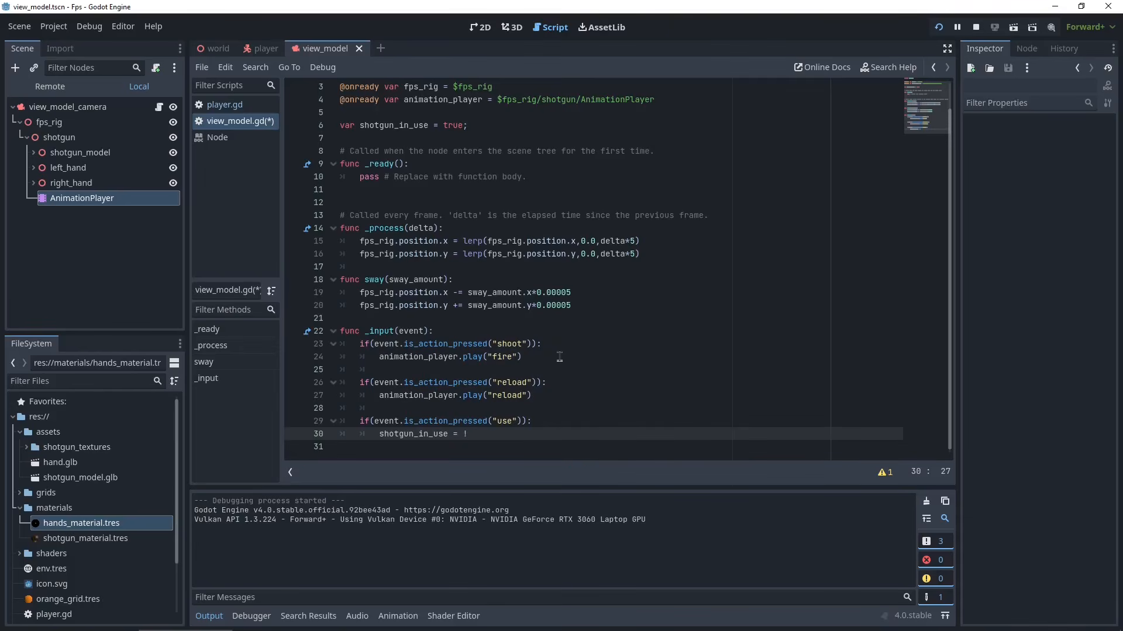
text(= !sj)
key(BackSpace)
text(h)
key(Return)
key(Return)
- Add an if shotgun_in_use check that plays the "put_away" animation on animation_player
key(BackSpace)
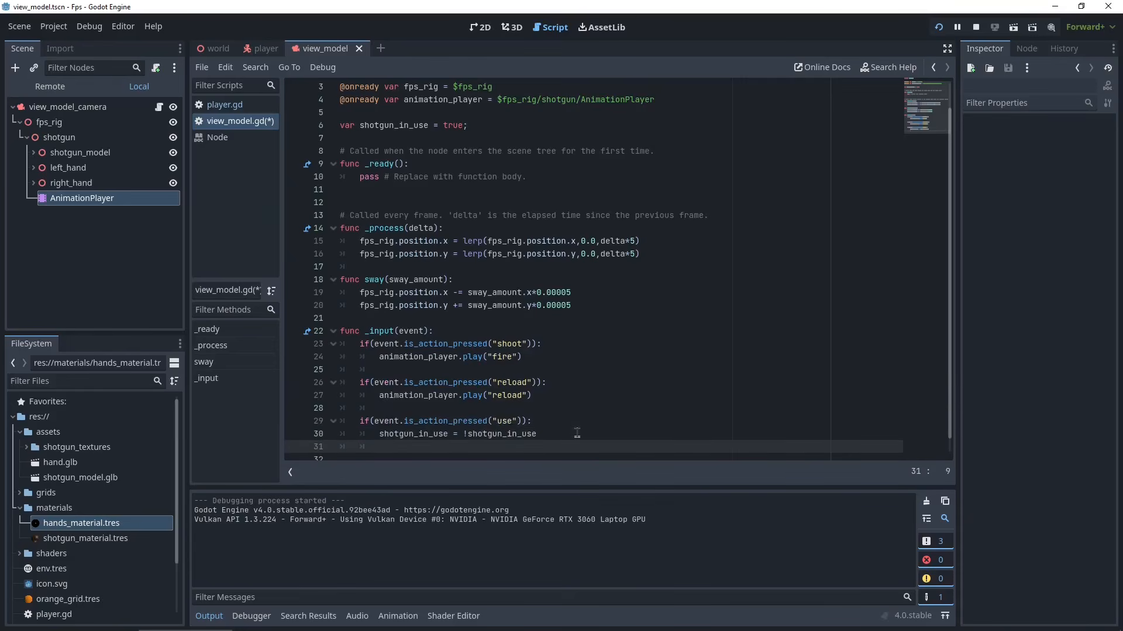
text(if(shotgun_in_use):)
key(Return)
drag(531, 386, 378, 386)
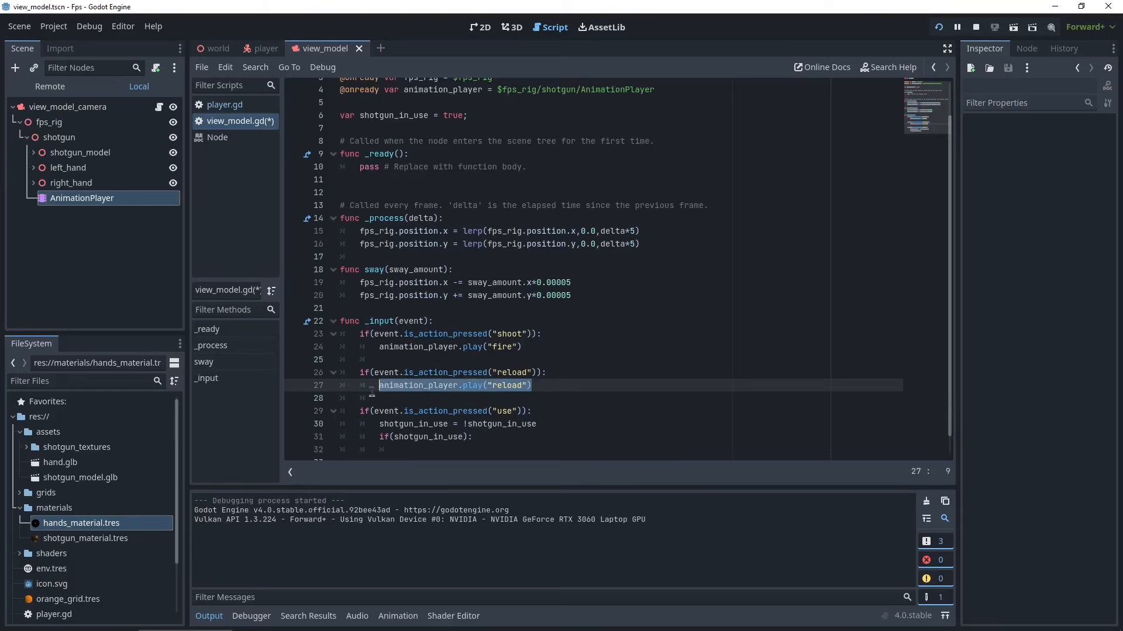
key(ctrl+c)
click(436, 447)
key(ctrl+v)
double_click(526, 446)
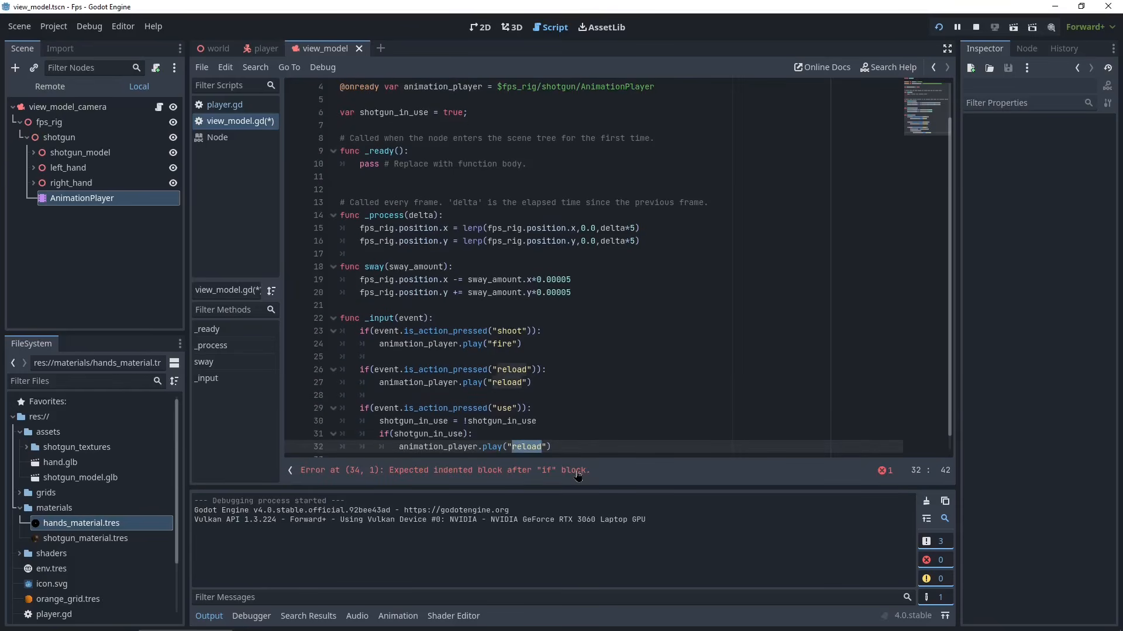
text(put_away)
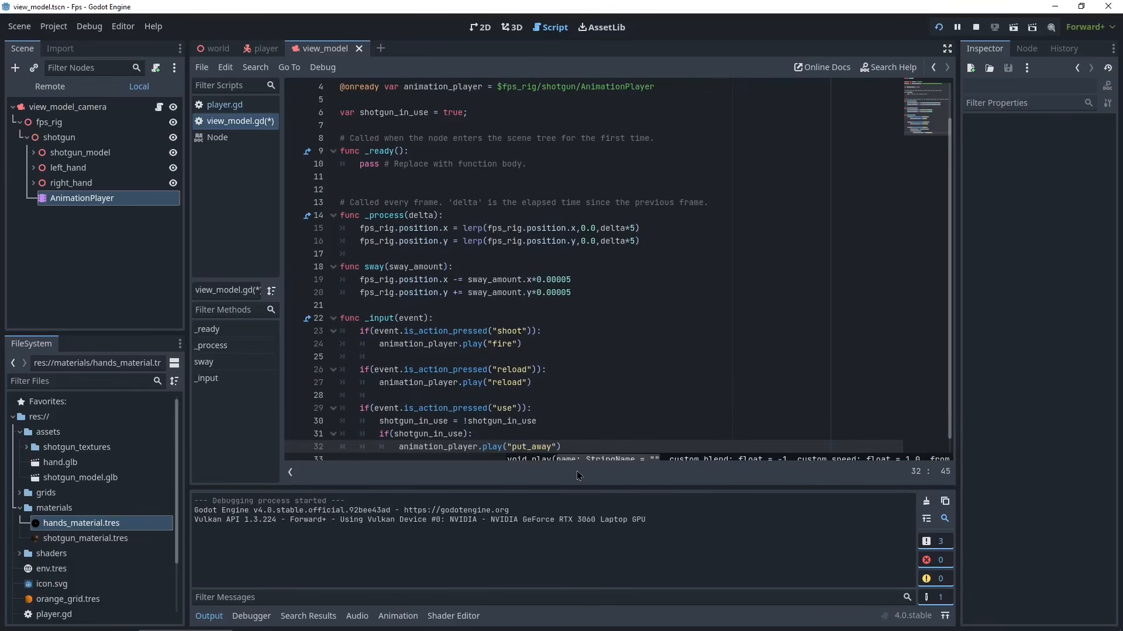
key(Return)
- Add an else branch that plays the "pull_up" animation on animation_player
key(Return)
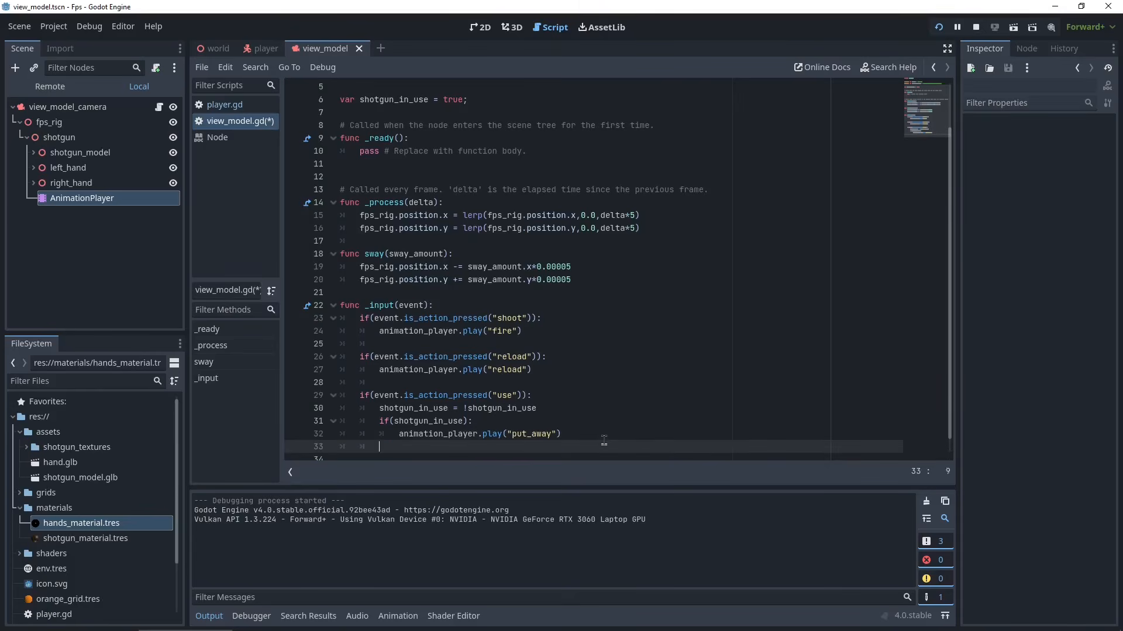
text(else:)
key(Return)
drag(580, 427, 402, 429)
click(427, 442)
scroll(449, 453, down, 1)
key(Return)
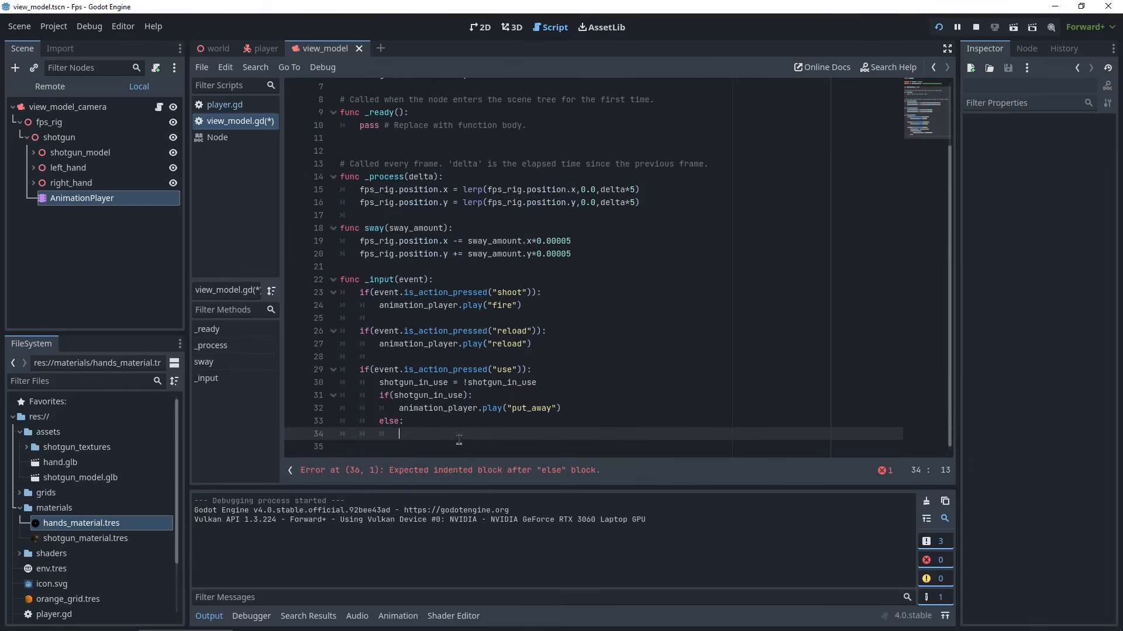
key(ctrl+v)
double_click(540, 434)
text(pull_up)
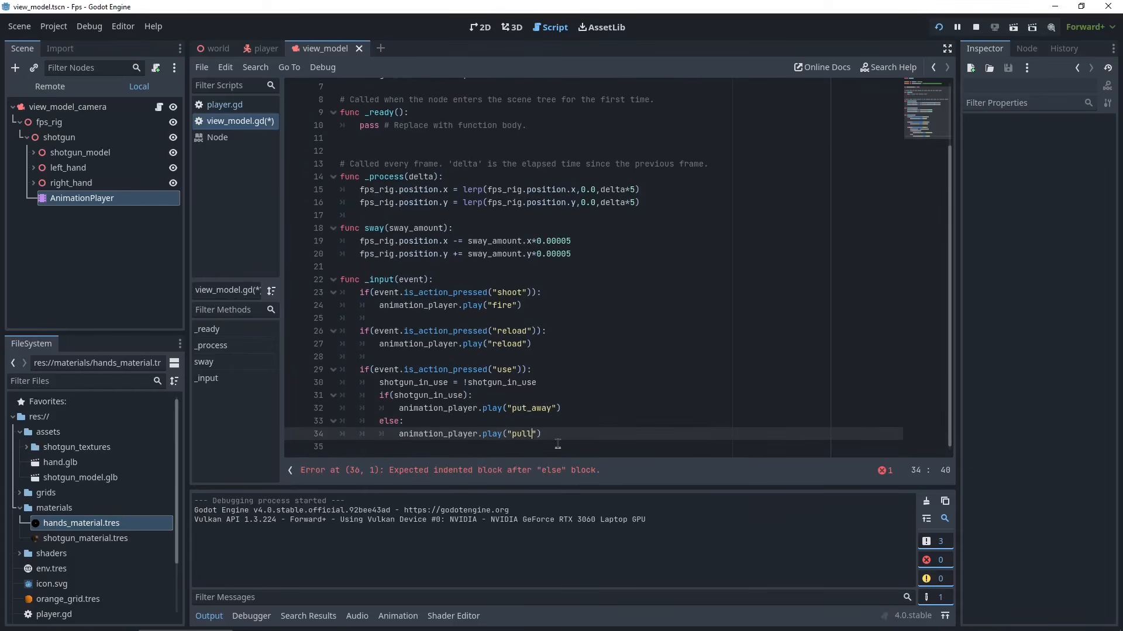
- Save the view_model script and run the project to test it
key(ctrl+s)
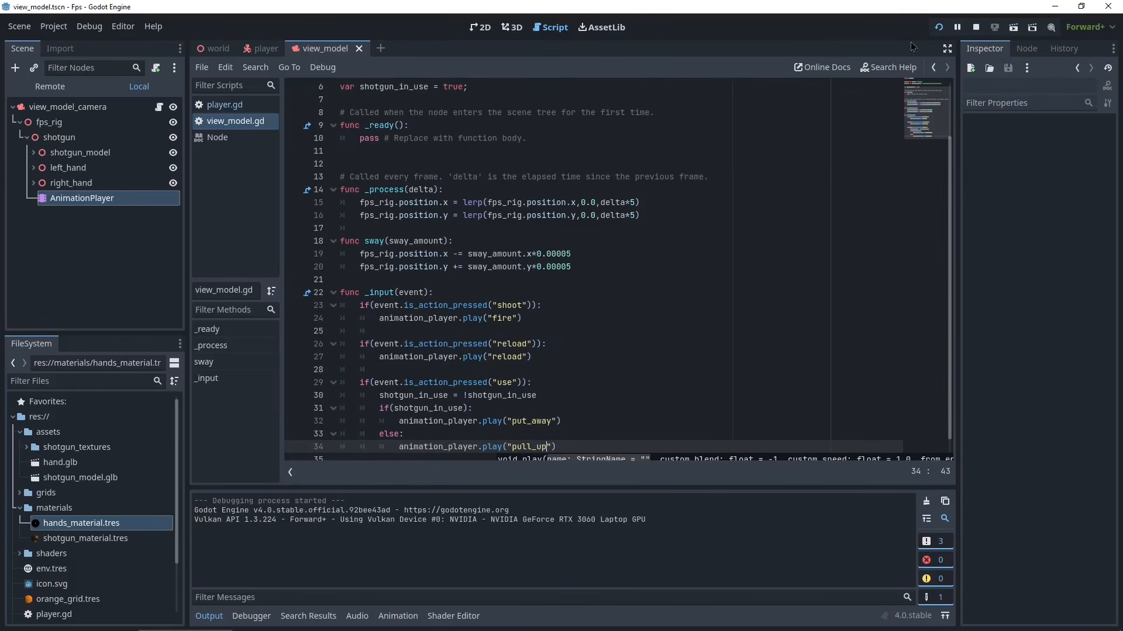
click(939, 27)
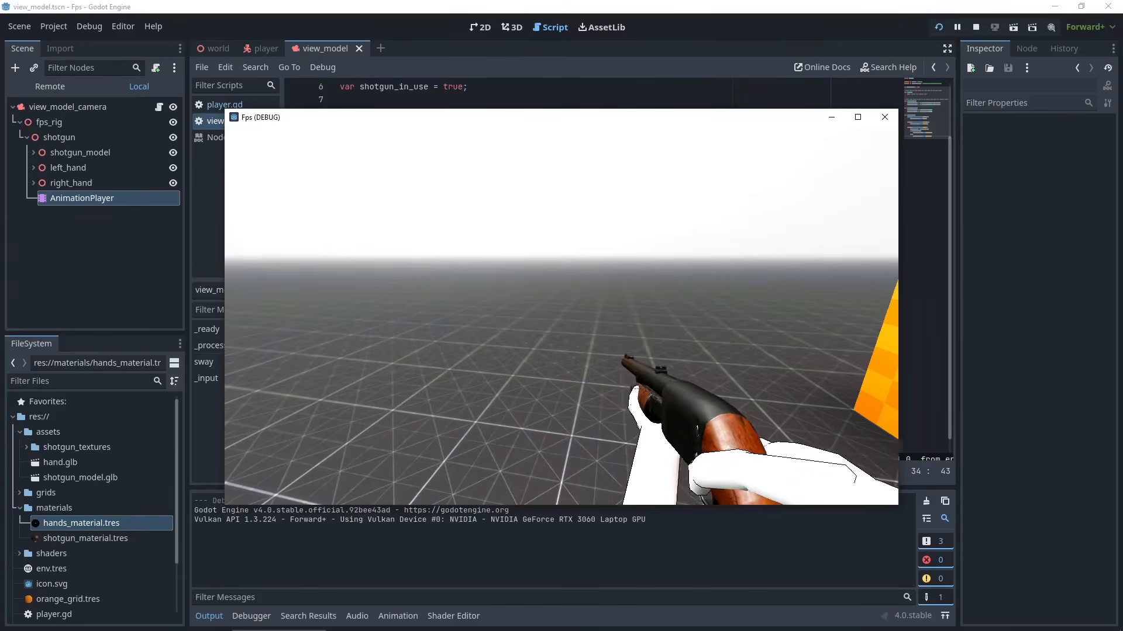
- Trigger the use action repeatedly in the running game to test the put_away and pull_up animations
key(1)
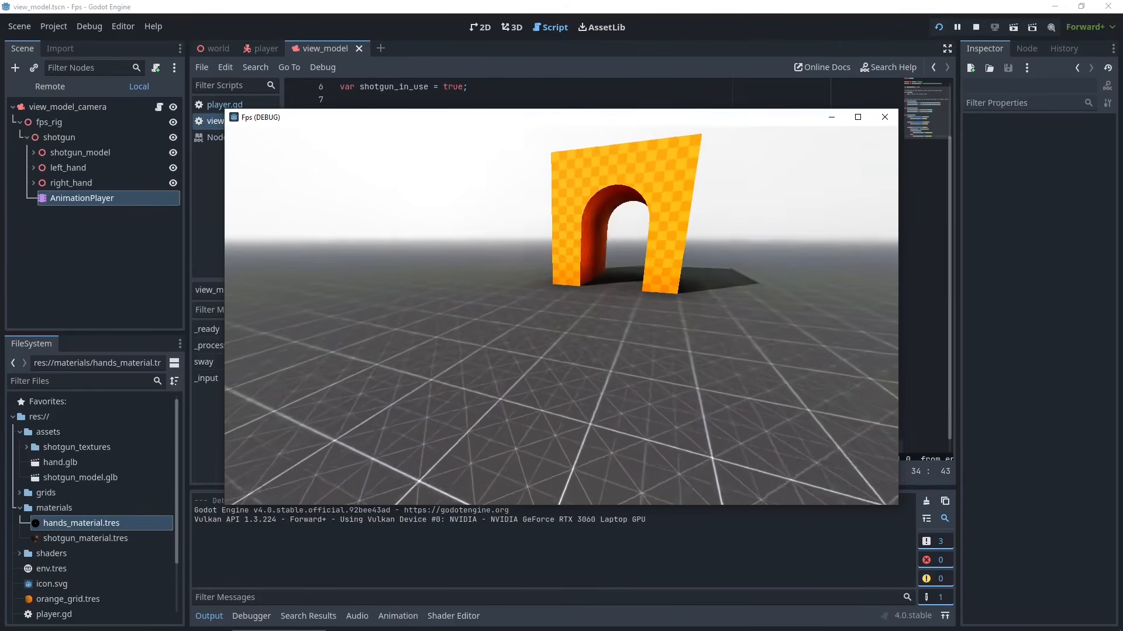
key(1)
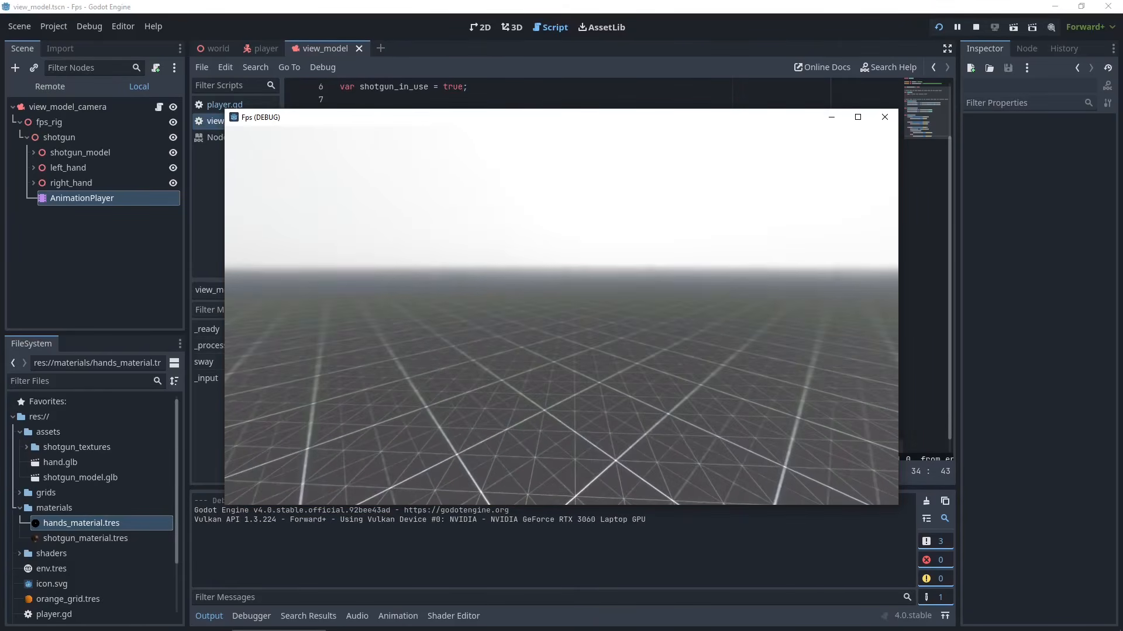
key(1)
key(1)
key(1)
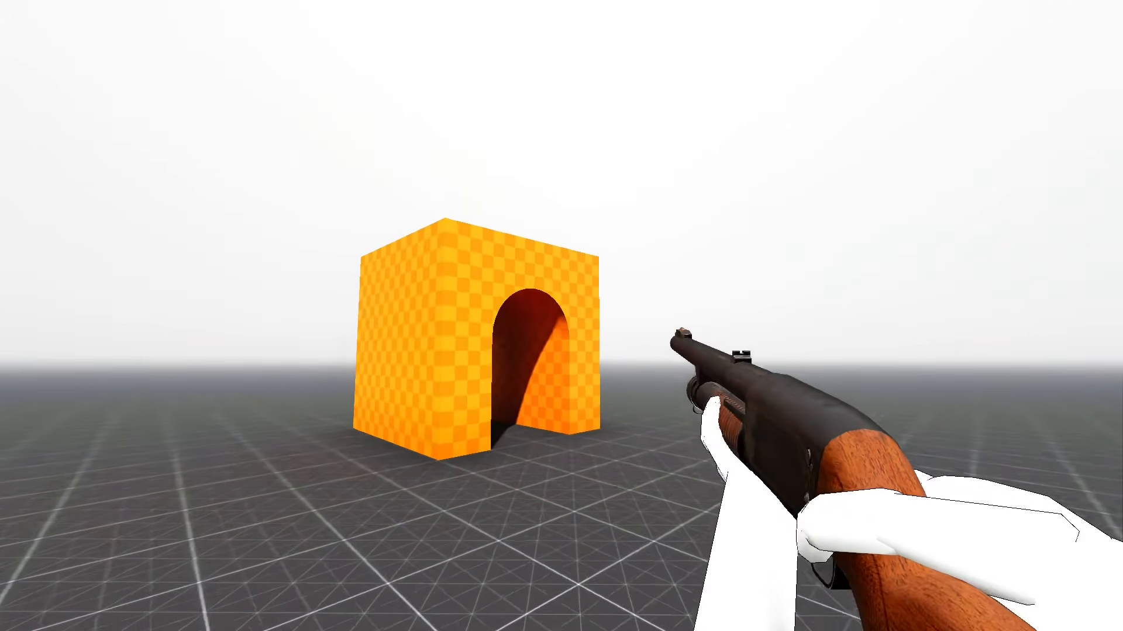
- Walk backward and fire the shotgun twice to test the fire animation in game
key(s)
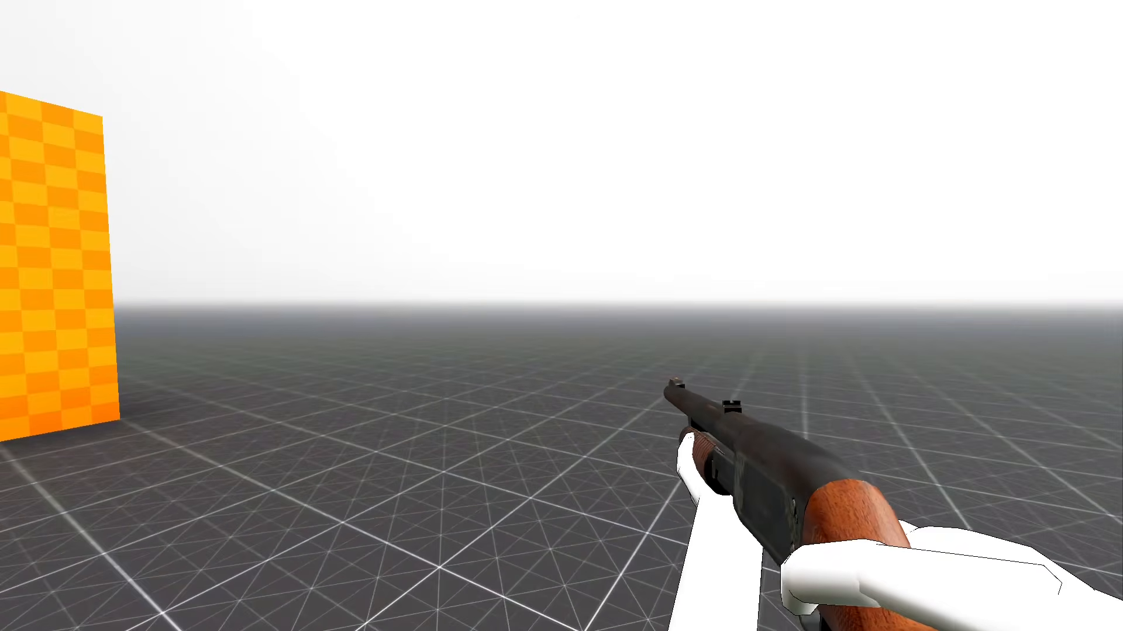
click(561, 316)
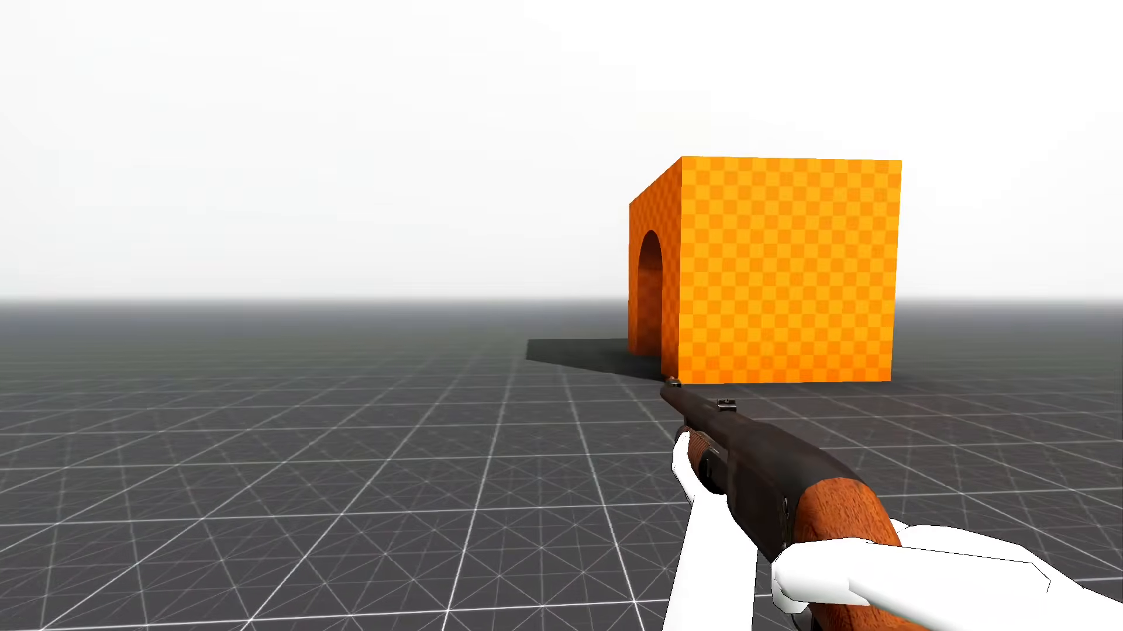
click(561, 316)
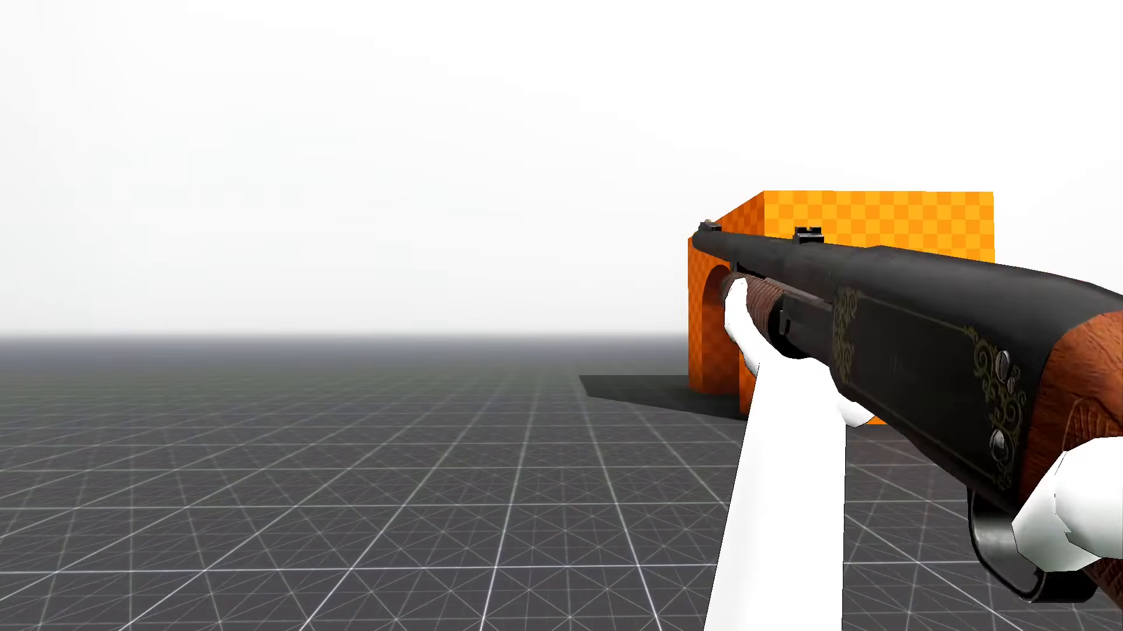